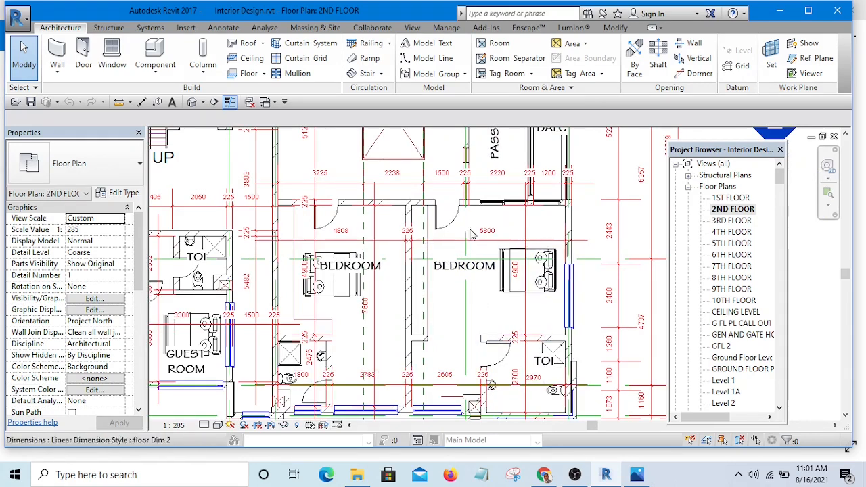
# Examine the two adjoining bedrooms and their surroundings on the 2ND FLOOR plan.
pyautogui.scroll(2, 419, 308)
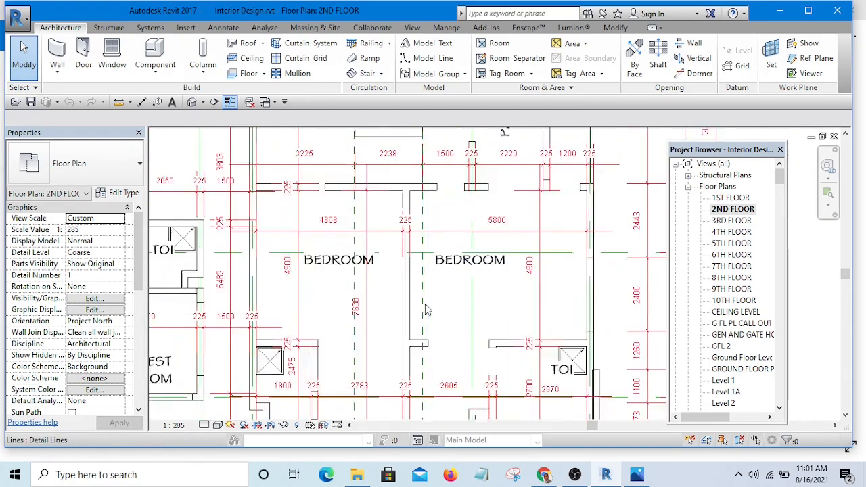
pyautogui.scroll(-3, 444, 327)
pyautogui.scroll(-5, 443, 327)
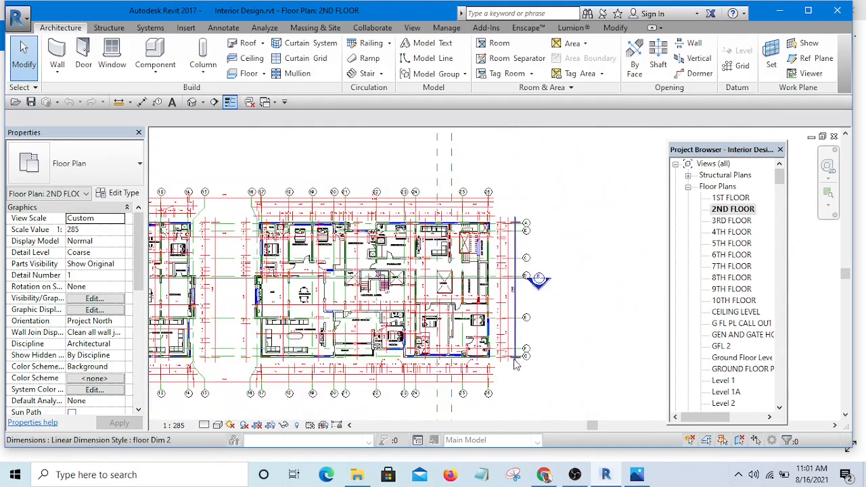
pyautogui.scroll(4, 476, 366)
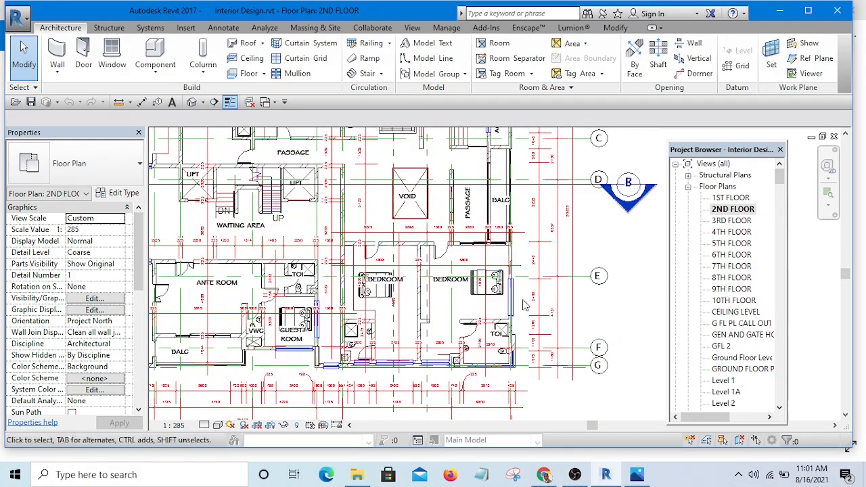
pyautogui.scroll(3, 439, 280)
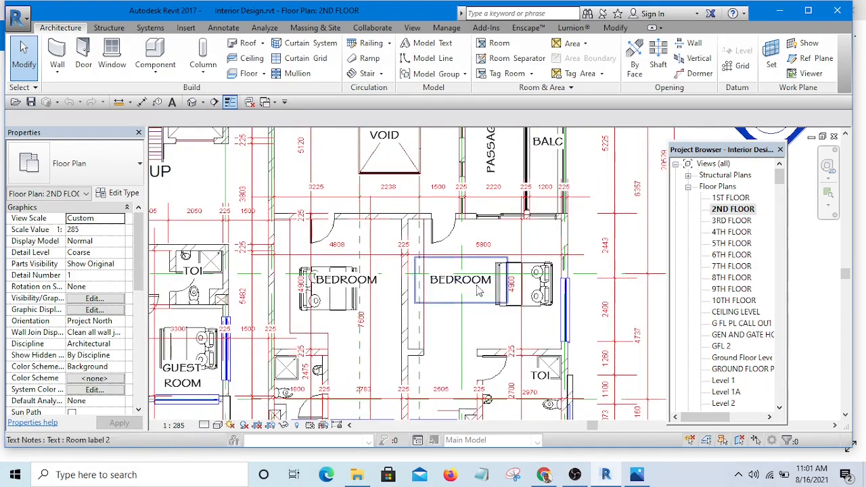
pyautogui.moveTo(502, 335); pyautogui.dragTo(497, 312, button='middle')
pyautogui.scroll(-1, 482, 321)
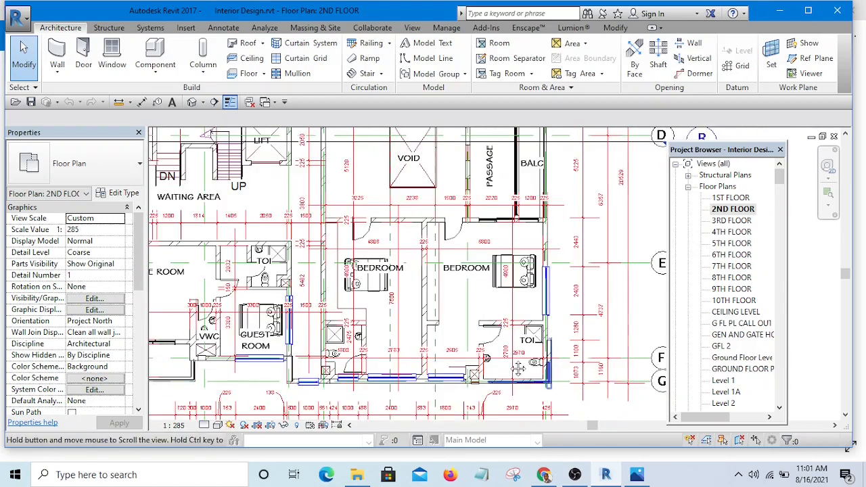
pyautogui.moveTo(518, 367); pyautogui.dragTo(499, 369, button='middle')
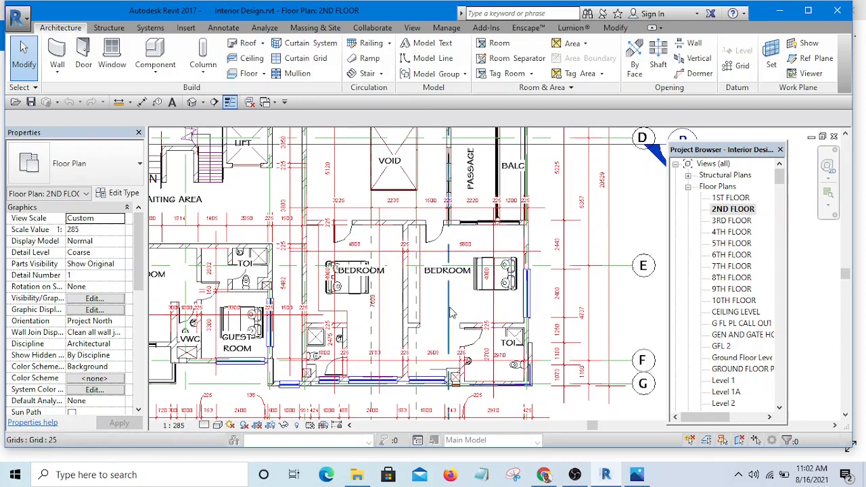
pyautogui.scroll(-2, 467, 306)
pyautogui.moveTo(472, 291); pyautogui.dragTo(434, 312, button='middle')
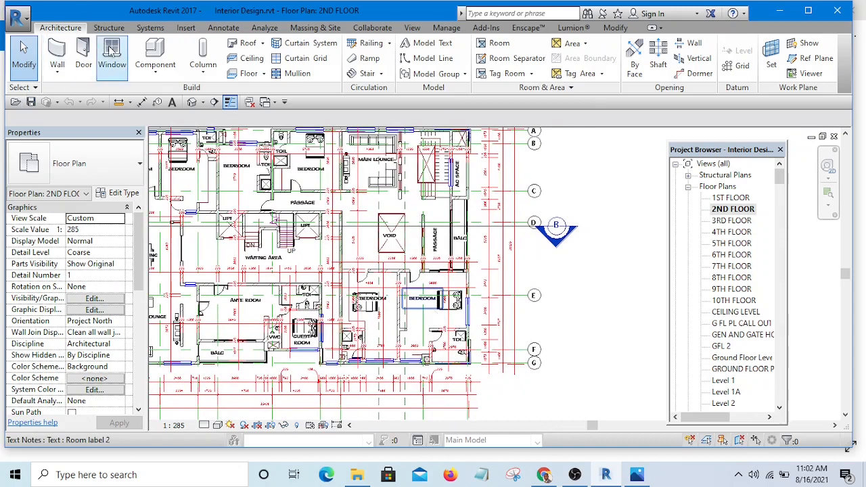
# Open the default 3D view and examine the two towers and the windows on the end facade.
pyautogui.click(190, 106)
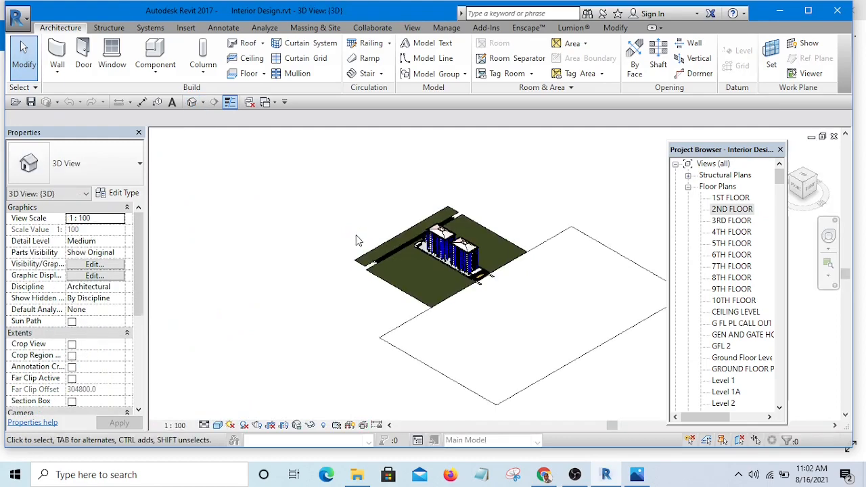
pyautogui.scroll(15, 475, 309)
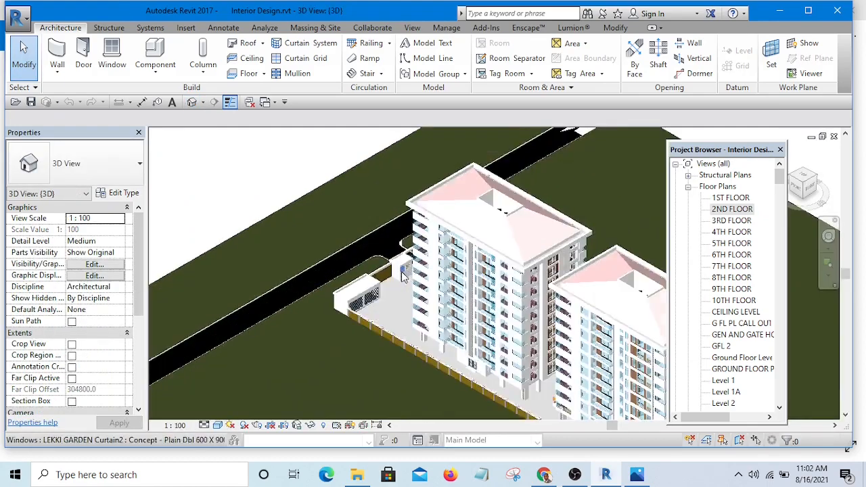
pyautogui.scroll(-15, 409, 321)
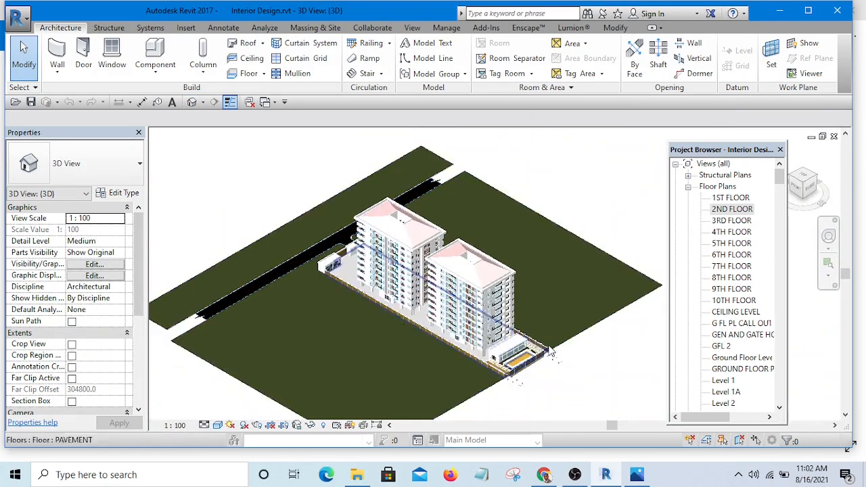
pyautogui.keyDown('shift'); pyautogui.moveTo(551, 352); pyautogui.dragTo(359, 292, button='middle'); pyautogui.keyUp('shift')
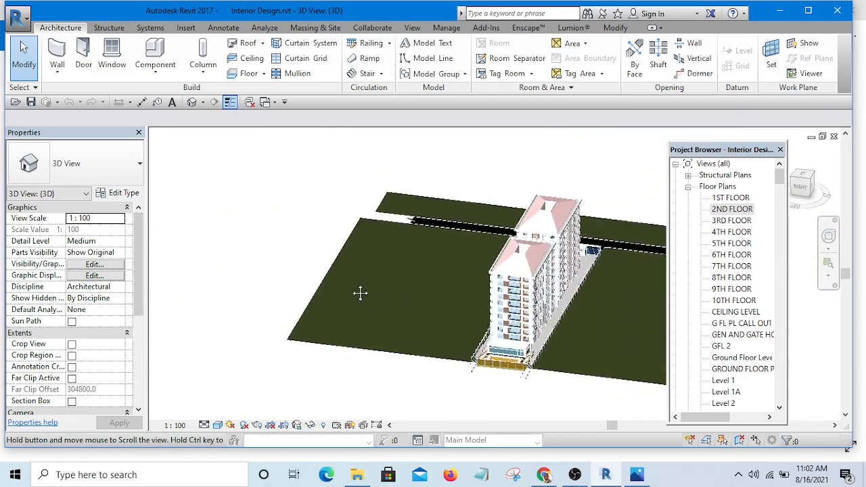
pyautogui.scroll(10, 573, 253)
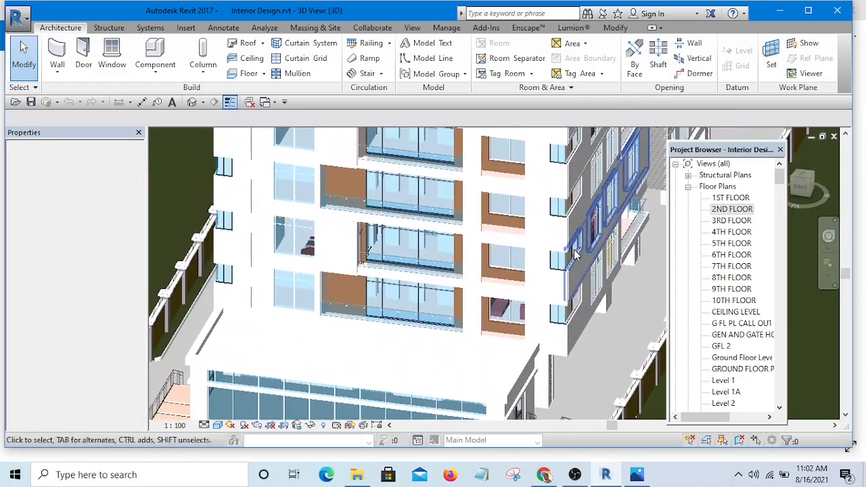
pyautogui.scroll(-8, 573, 254)
pyautogui.keyDown('shift'); pyautogui.moveTo(546, 246); pyautogui.dragTo(572, 325, button='middle'); pyautogui.keyUp('shift')
pyautogui.moveTo(446, 264); pyautogui.dragTo(513, 417, button='middle')
pyautogui.scroll(5, 398, 368)
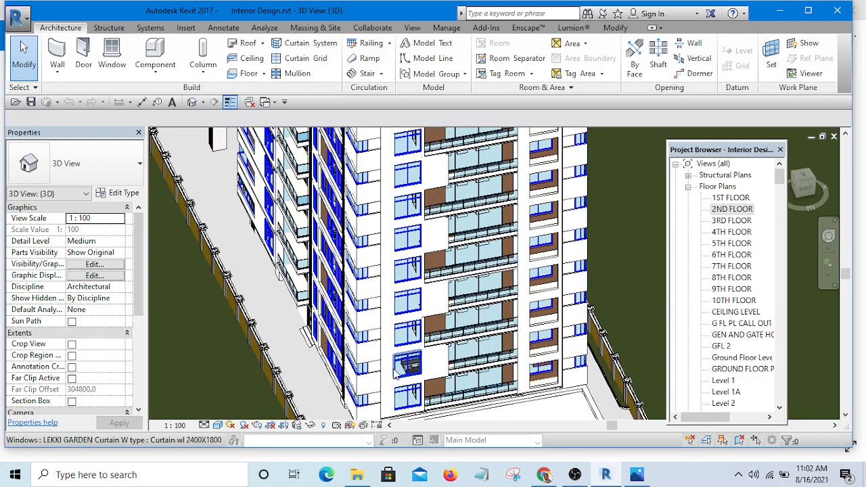
pyautogui.scroll(2, 399, 365)
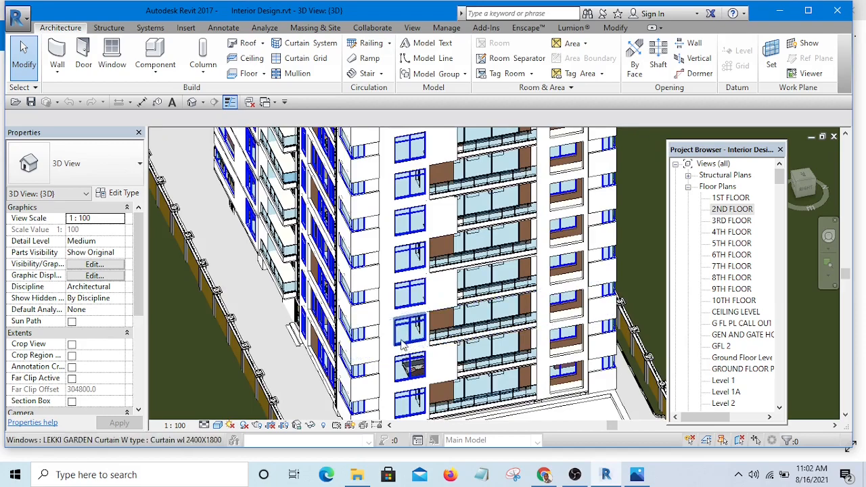
# Examine the whole site and the lower floors of the front tower from the pool end.
pyautogui.scroll(-3, 487, 305)
pyautogui.moveTo(563, 286); pyautogui.dragTo(485, 307, button='middle')
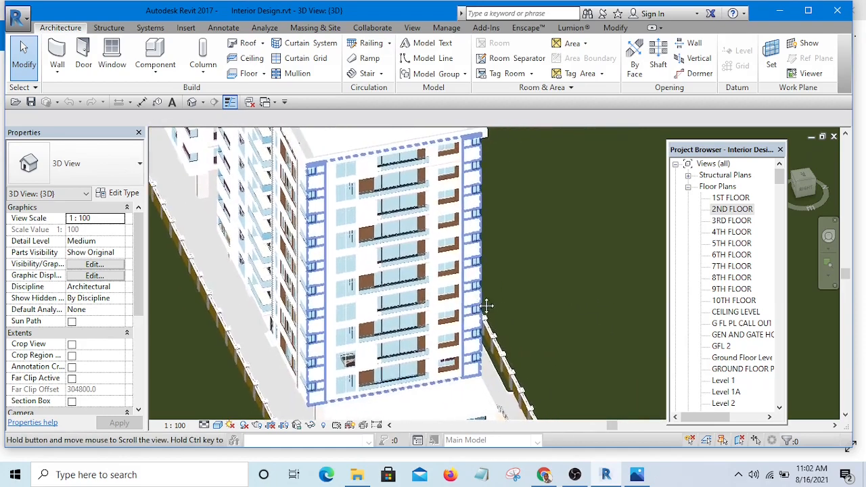
pyautogui.scroll(-3, 446, 273)
pyautogui.scroll(-3, 447, 278)
pyautogui.keyDown('shift'); pyautogui.moveTo(447, 278); pyautogui.dragTo(593, 327, button='middle'); pyautogui.keyUp('shift')
pyautogui.keyDown('shift'); pyautogui.moveTo(559, 361); pyautogui.dragTo(565, 209, button='middle'); pyautogui.keyUp('shift')
pyautogui.moveTo(504, 292); pyautogui.dragTo(483, 365, button='middle')
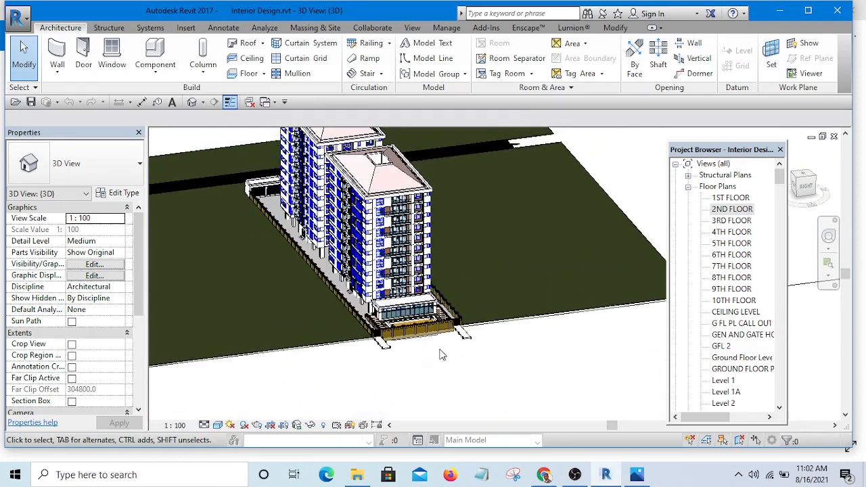
pyautogui.scroll(5, 355, 270)
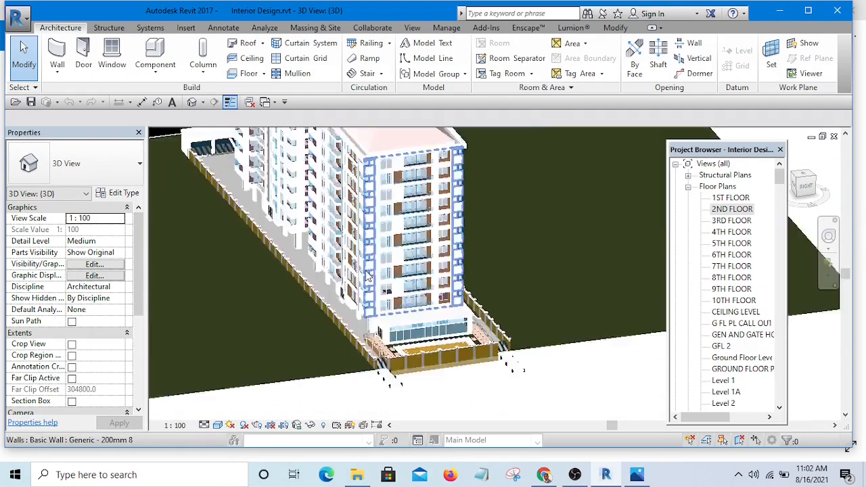
pyautogui.scroll(-4, 355, 271)
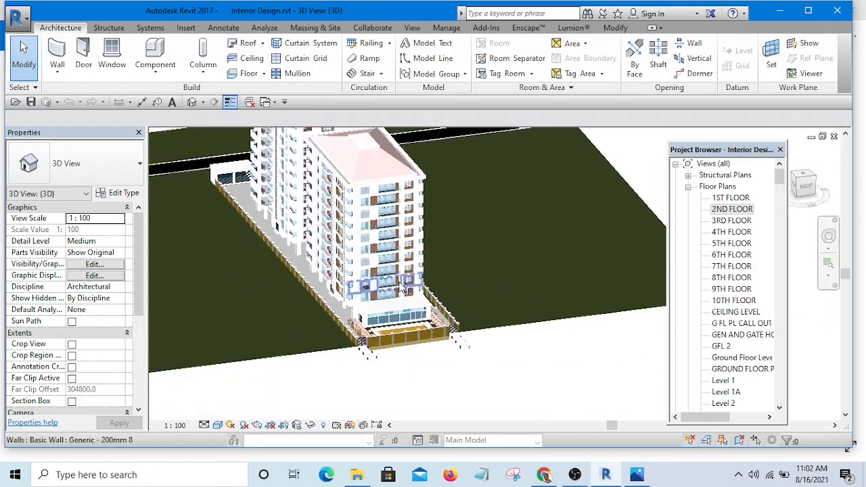
pyautogui.scroll(5, 394, 307)
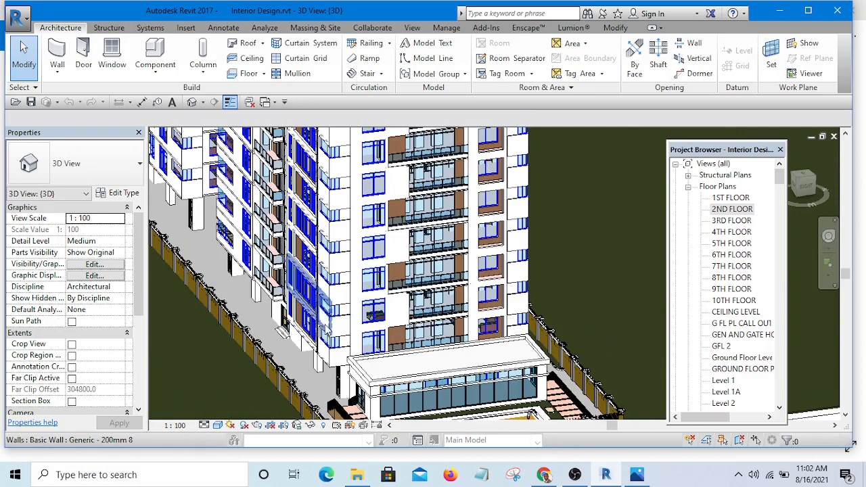
pyautogui.scroll(2, 344, 331)
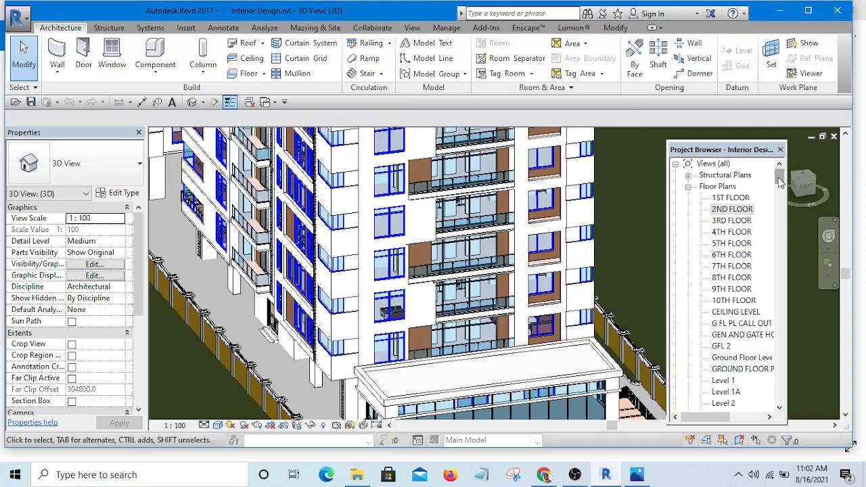
# Delete the 3D views {3D} Copy 1 and Mian Lounge Interior from the project.
pyautogui.moveTo(779, 181); pyautogui.dragTo(781, 204)
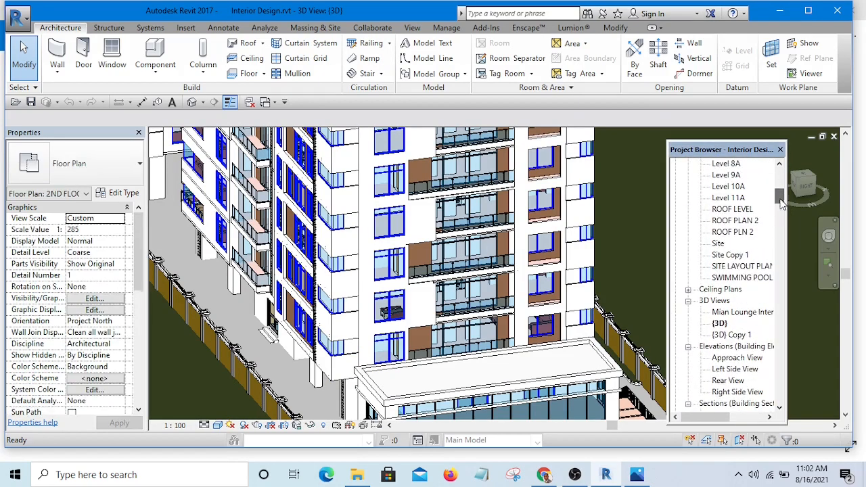
pyautogui.click(727, 335)
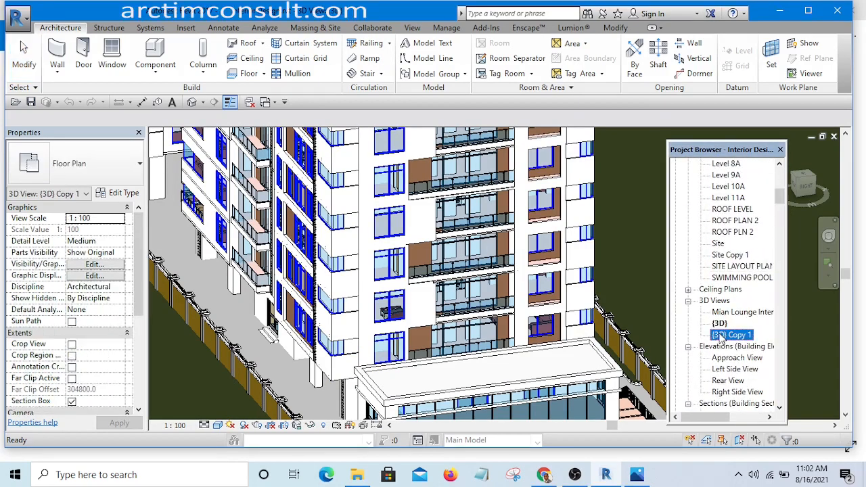
pyautogui.rightClick(727, 335)
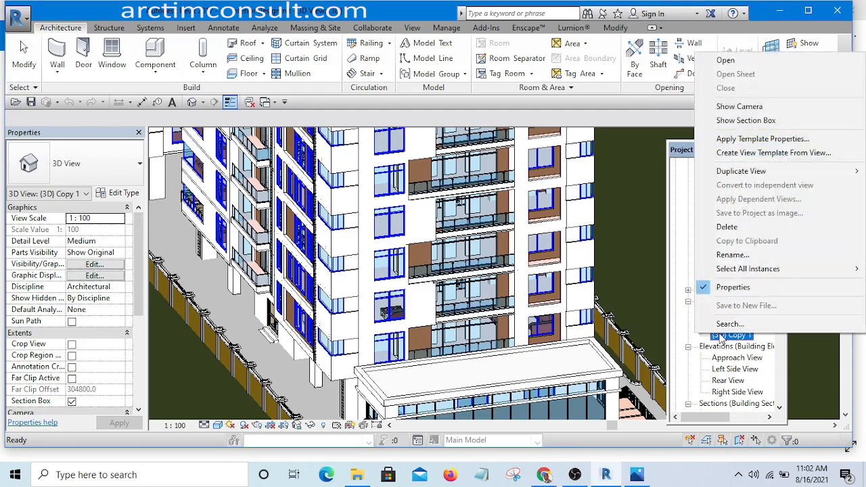
pyautogui.click(726, 227)
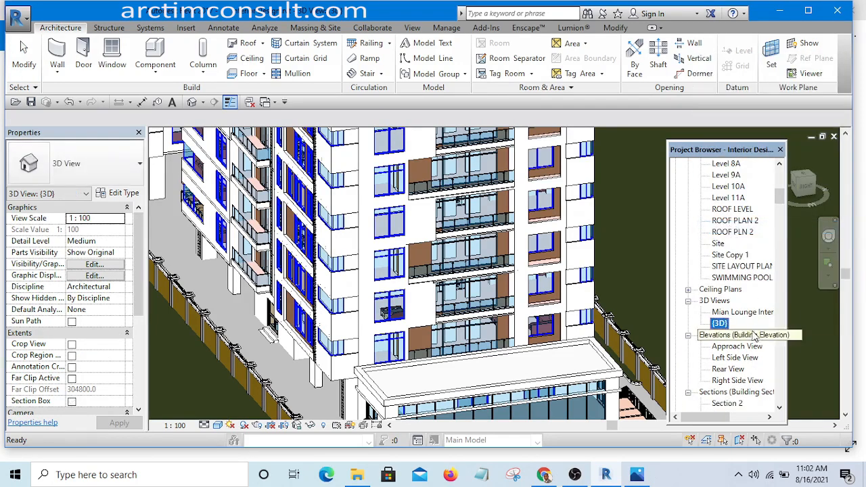
pyautogui.rightClick(730, 313)
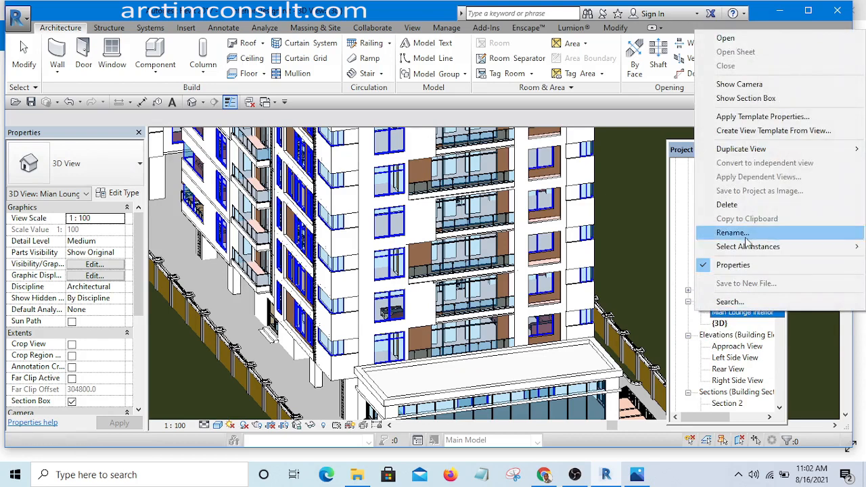
pyautogui.click(735, 205)
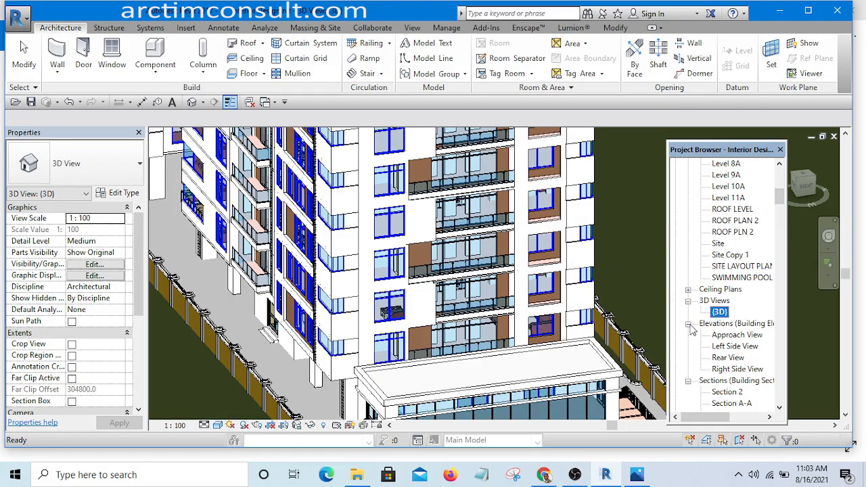
# Duplicate the {3D} view with detailing.
pyautogui.scroll(-3, 603, 303)
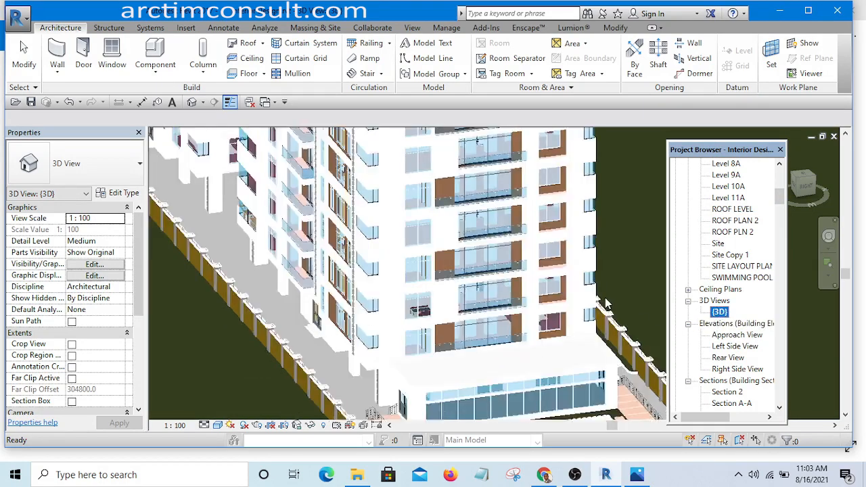
pyautogui.scroll(-5, 531, 281)
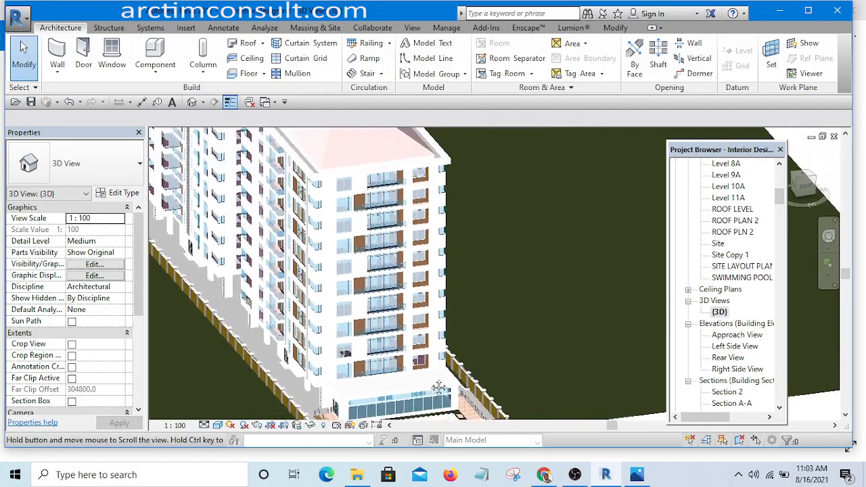
pyautogui.scroll(1, 729, 331)
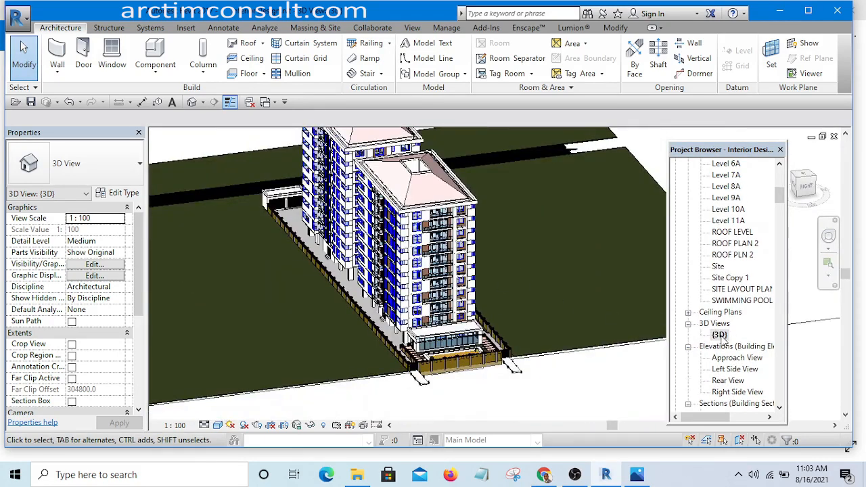
pyautogui.rightClick(719, 334)
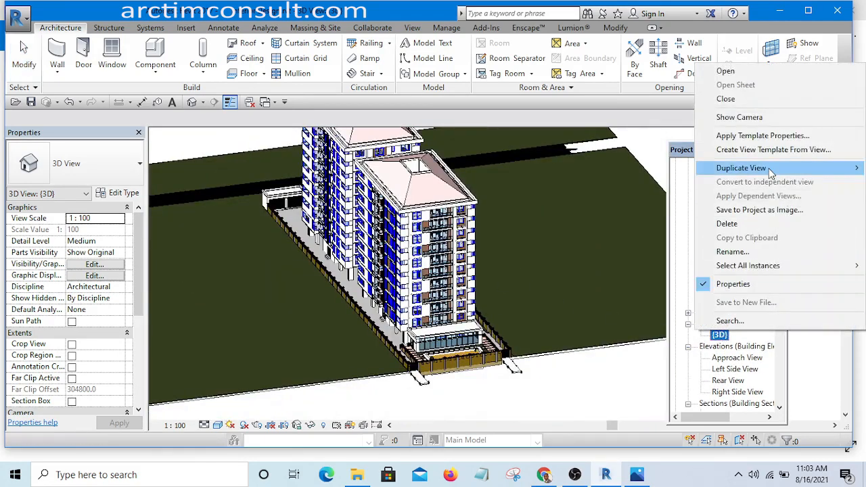
pyautogui.moveTo(771, 174)
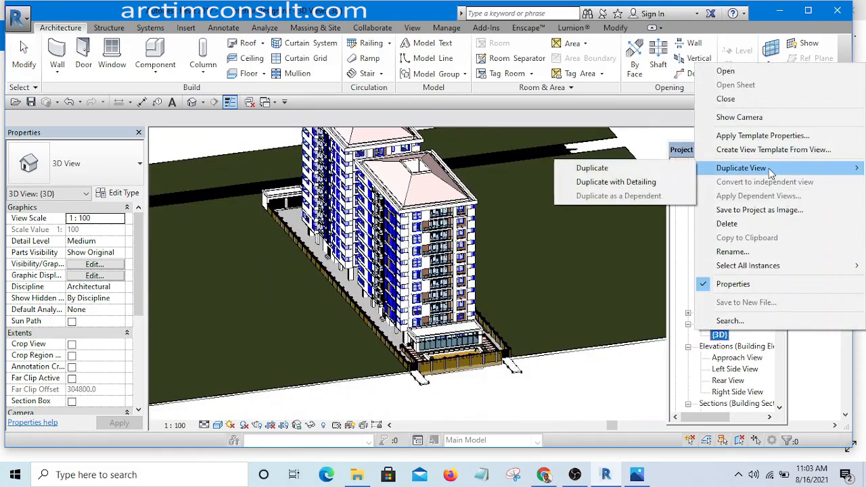
pyautogui.click(615, 182)
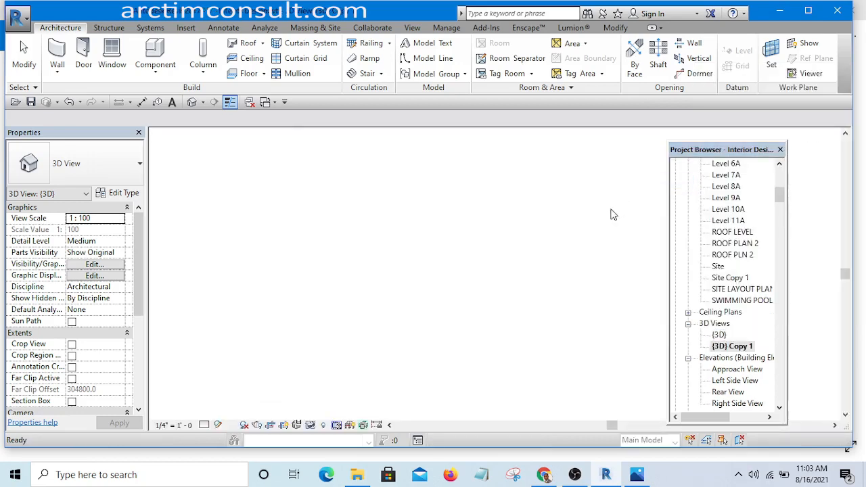
pyautogui.keyDown('shift'); pyautogui.moveTo(599, 255); pyautogui.dragTo(451, 332, button='middle'); pyautogui.keyUp('shift')
pyautogui.scroll(4, 451, 332)
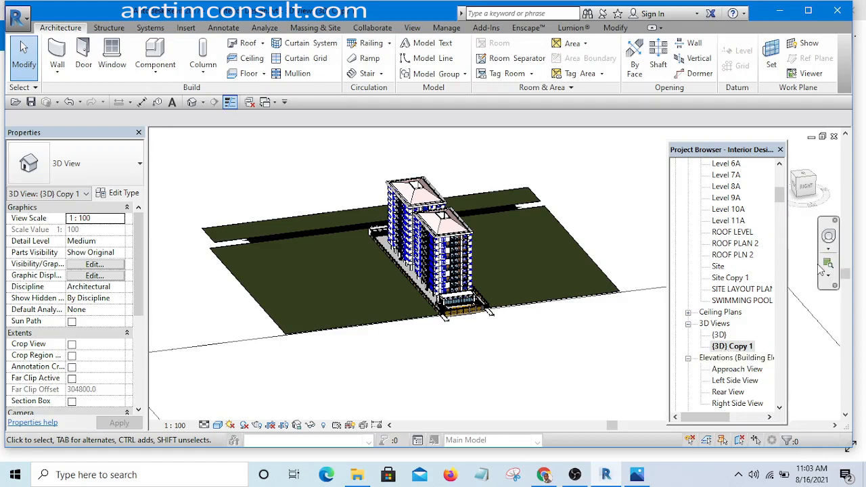
pyautogui.rightClick(805, 193)
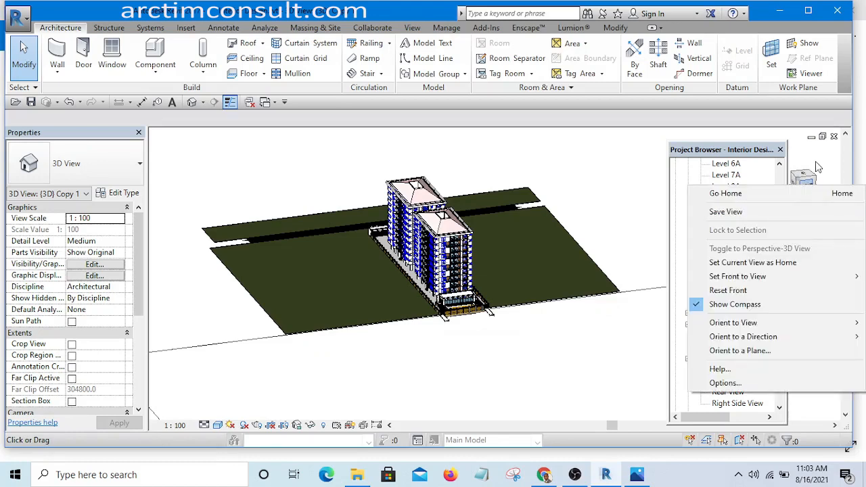
pyautogui.click(818, 167)
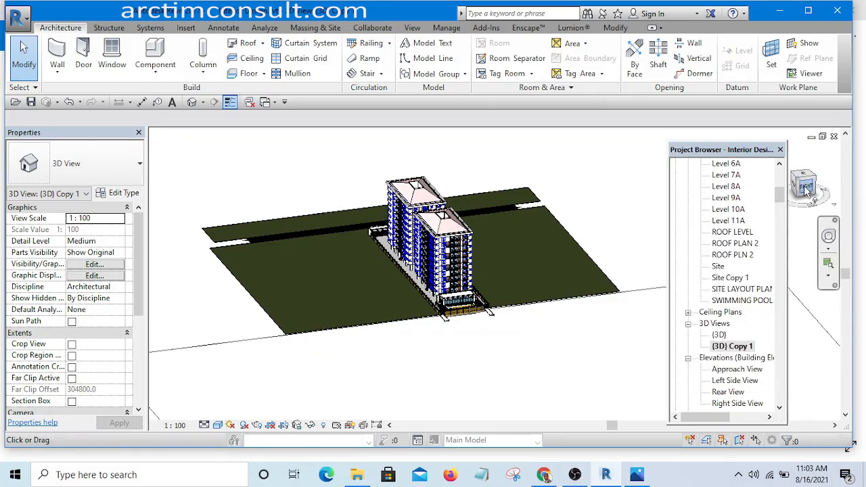
# Orient the duplicated 3D view to Elevation: Rear View.
pyautogui.rightClick(806, 192)
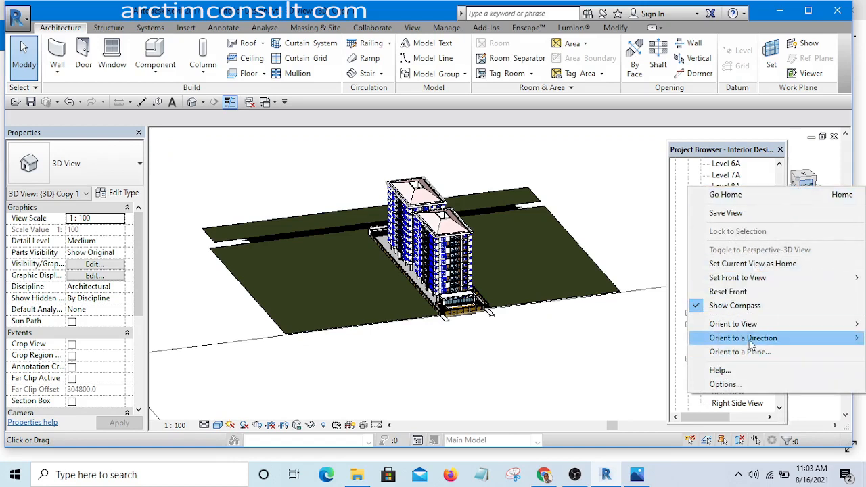
pyautogui.moveTo(746, 326)
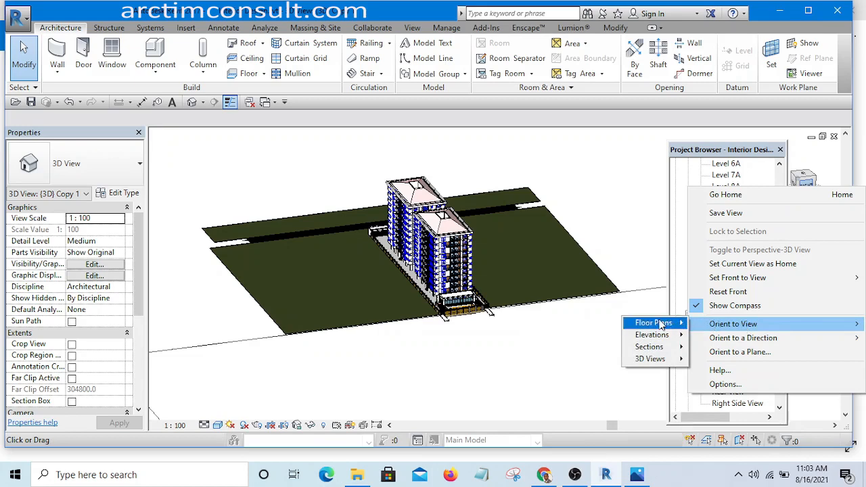
pyautogui.moveTo(680, 343)
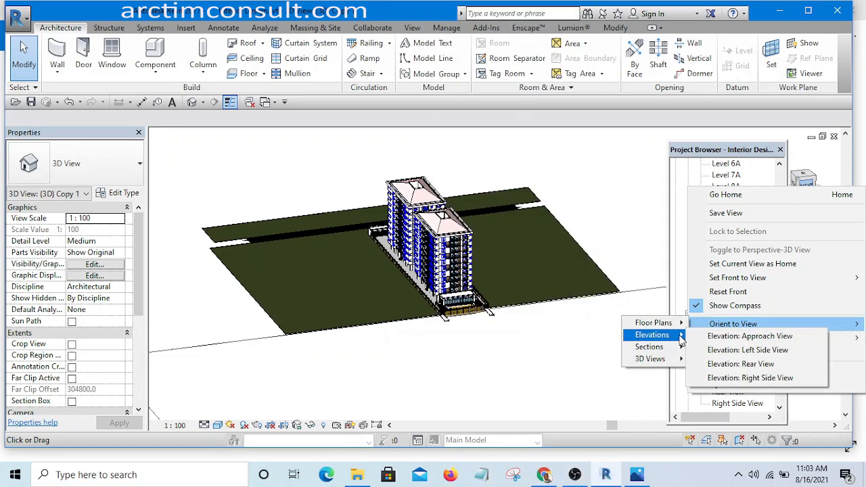
pyautogui.click(756, 363)
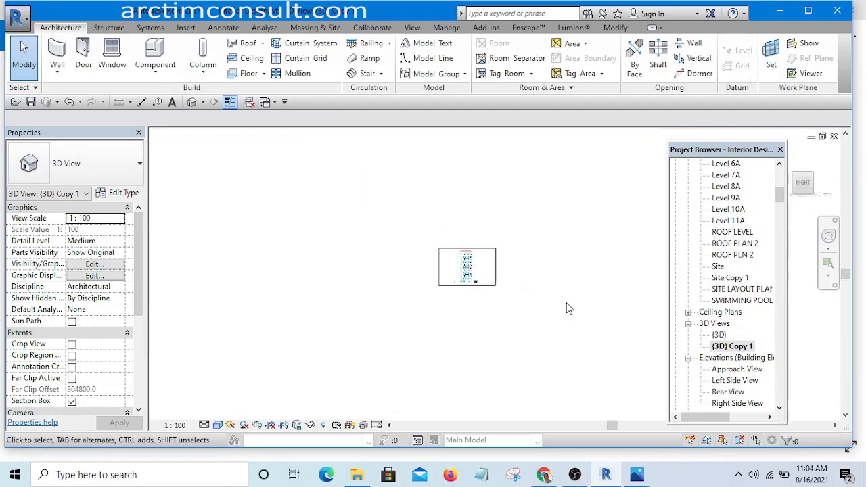
# Shorten the section box to enclose only the end tower, and adjust its adjacent side face.
pyautogui.scroll(4, 512, 276)
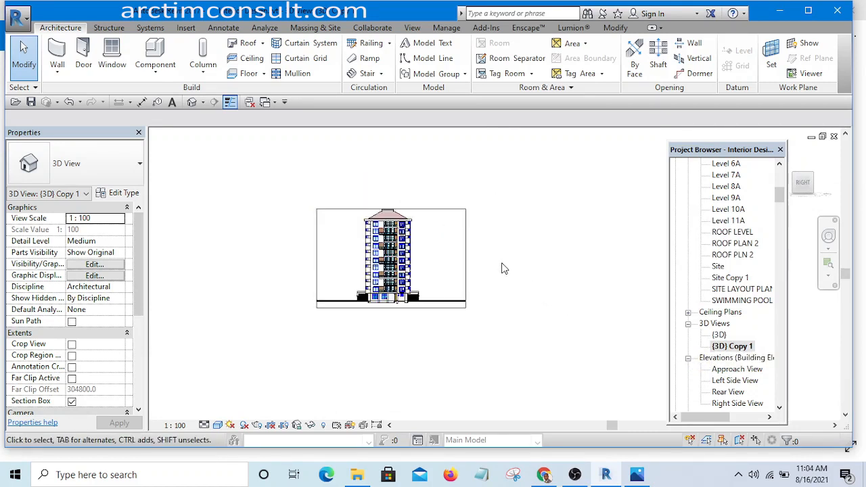
pyautogui.scroll(1, 502, 269)
pyautogui.keyDown('shift'); pyautogui.moveTo(541, 246); pyautogui.dragTo(494, 332, button='middle'); pyautogui.keyUp('shift')
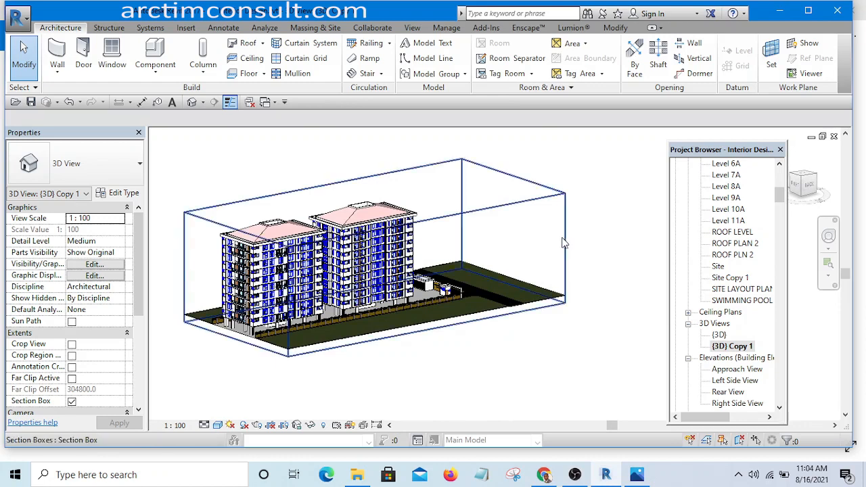
pyautogui.click(567, 242)
pyautogui.moveTo(511, 232); pyautogui.dragTo(268, 256)
pyautogui.keyDown('shift'); pyautogui.moveTo(435, 303); pyautogui.dragTo(288, 293, button='middle'); pyautogui.keyUp('shift')
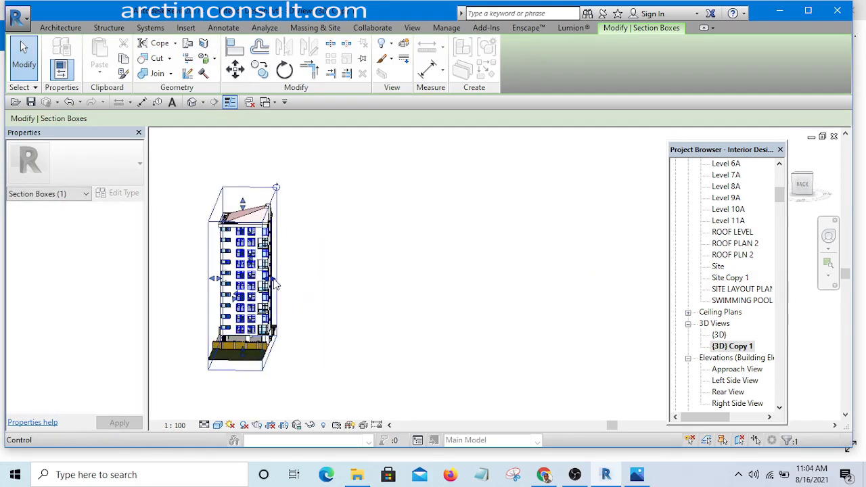
pyautogui.moveTo(275, 285); pyautogui.dragTo(299, 287)
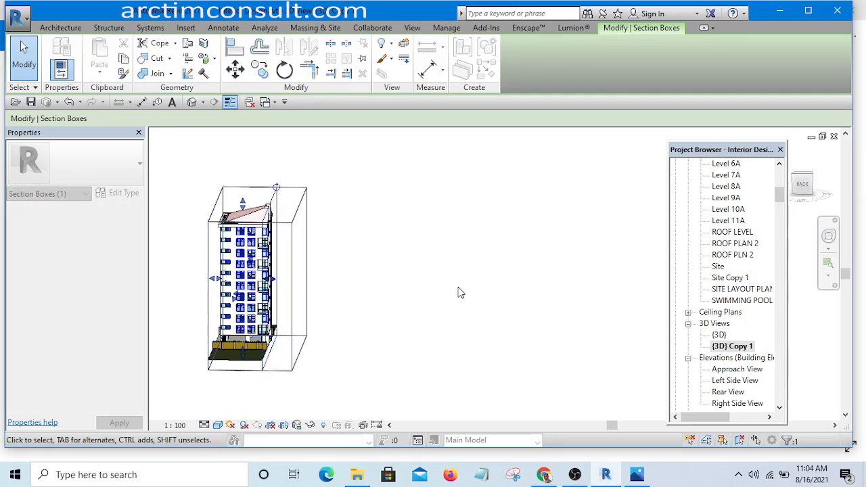
# Lower the section box's top below the roof and pull its side face inward to cut through the apartment rooms.
pyautogui.keyDown('shift'); pyautogui.moveTo(457, 291); pyautogui.dragTo(411, 232, button='middle'); pyautogui.keyUp('shift')
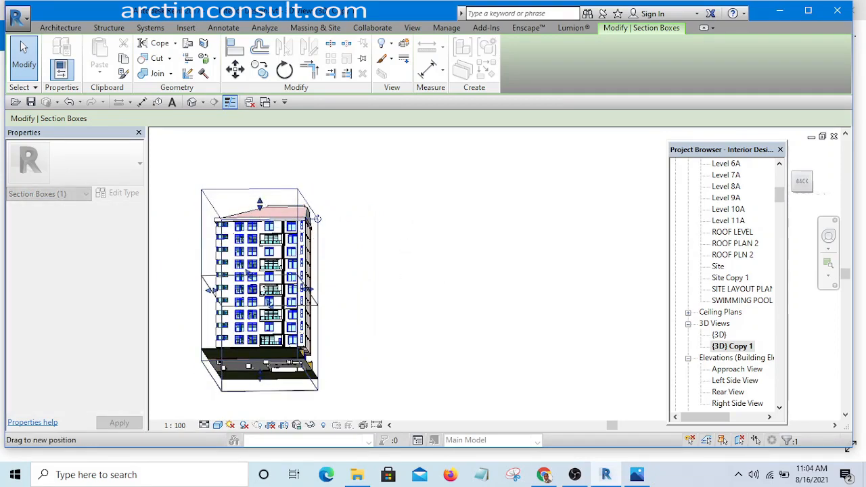
pyautogui.keyDown('shift'); pyautogui.moveTo(403, 279); pyautogui.dragTo(480, 340, button='middle'); pyautogui.keyUp('shift')
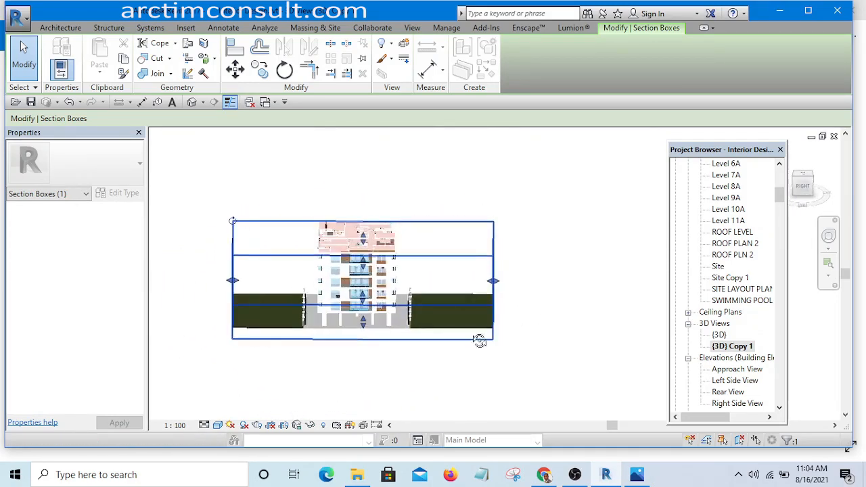
pyautogui.moveTo(492, 284); pyautogui.dragTo(492, 281)
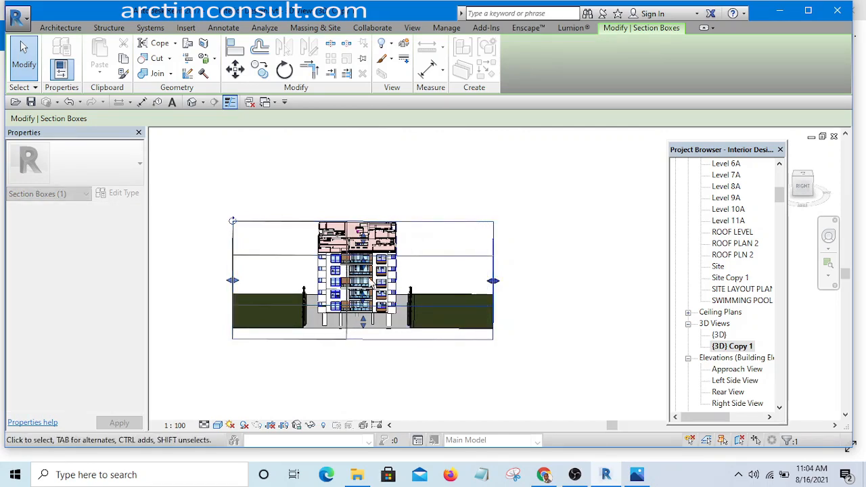
pyautogui.keyDown('shift'); pyautogui.moveTo(464, 319); pyautogui.dragTo(341, 308, button='middle'); pyautogui.keyUp('shift')
pyautogui.moveTo(426, 343); pyautogui.dragTo(466, 370, button='middle')
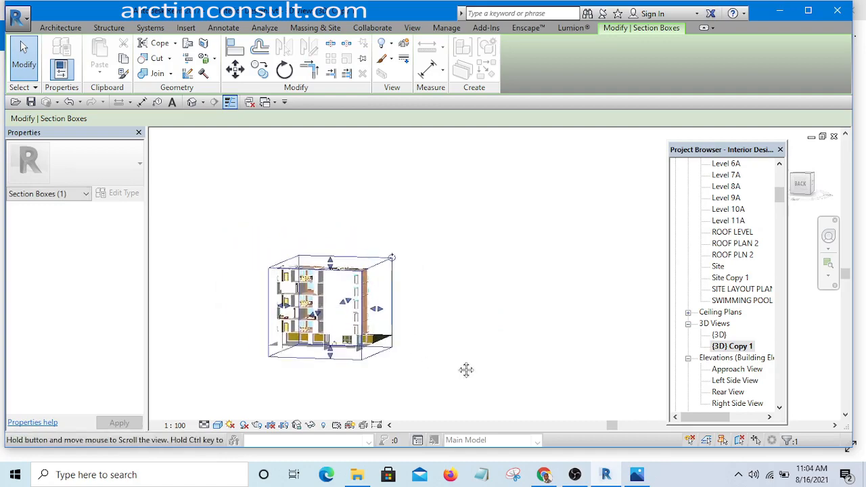
# Examine the cut-open second-floor bedrooms, their beds, door, walls and the underside of the slab above.
pyautogui.scroll(10, 466, 369)
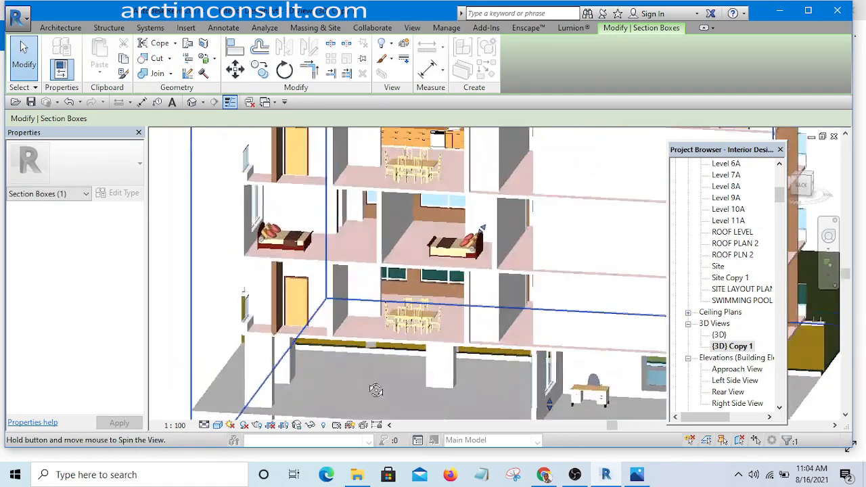
pyautogui.keyDown('shift'); pyautogui.moveTo(375, 390); pyautogui.dragTo(369, 379, button='middle'); pyautogui.keyUp('shift')
pyautogui.scroll(3, 340, 273)
pyautogui.moveTo(376, 340); pyautogui.dragTo(398, 325, button='middle')
pyautogui.keyDown('shift'); pyautogui.moveTo(398, 324); pyautogui.dragTo(378, 289, button='middle'); pyautogui.keyUp('shift')
pyautogui.scroll(-4, 359, 273)
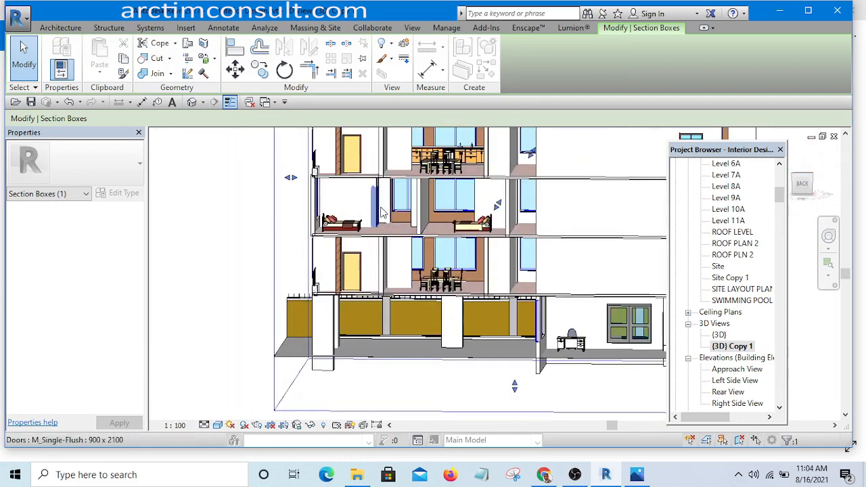
pyautogui.scroll(5, 380, 213)
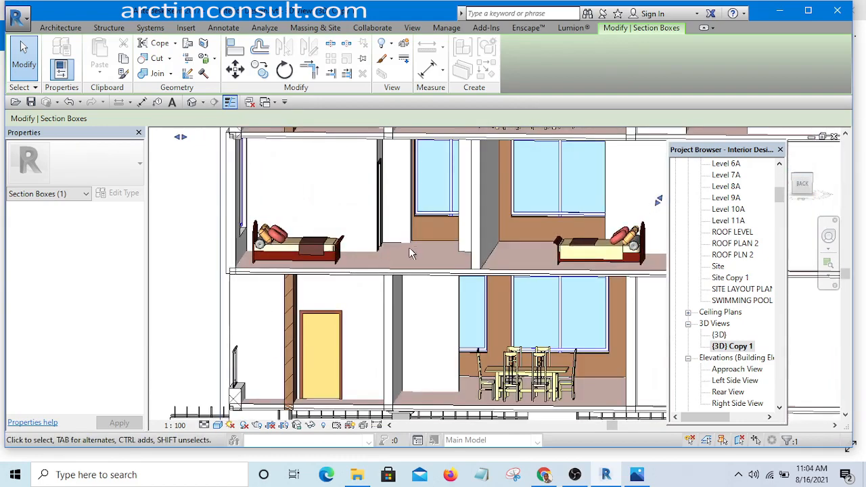
pyautogui.keyDown('shift'); pyautogui.moveTo(410, 254); pyautogui.dragTo(466, 282, button='middle'); pyautogui.keyUp('shift')
pyautogui.scroll(3, 327, 276)
pyautogui.keyDown('shift'); pyautogui.moveTo(346, 292); pyautogui.dragTo(330, 418, button='middle'); pyautogui.keyUp('shift')
pyautogui.keyDown('shift'); pyautogui.moveTo(478, 353); pyautogui.dragTo(417, 439, button='middle'); pyautogui.keyUp('shift')
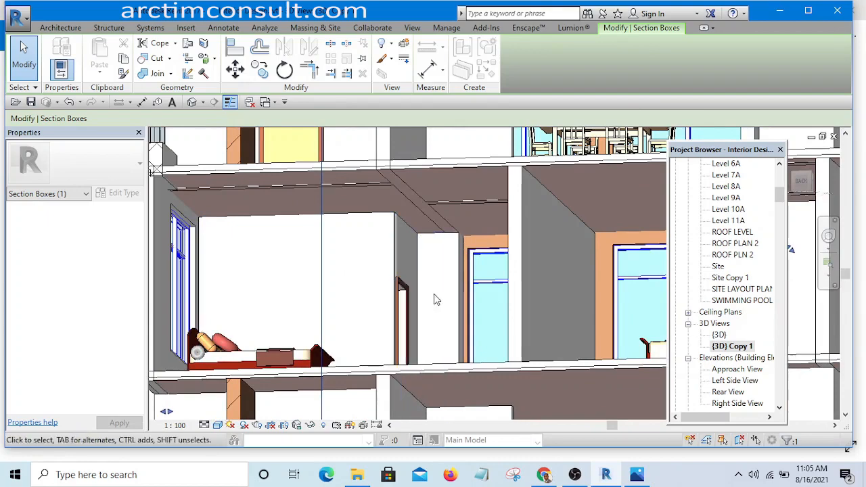
pyautogui.scroll(-3, 389, 245)
pyautogui.moveTo(397, 269)
pyautogui.keyDown('shift'); pyautogui.mouseDown(button='middle')
pyautogui.moveTo(408, 345)
pyautogui.moveTo(396, 257)
pyautogui.mouseUp(button='middle'); pyautogui.keyUp('shift')
pyautogui.scroll(2, 336, 304)
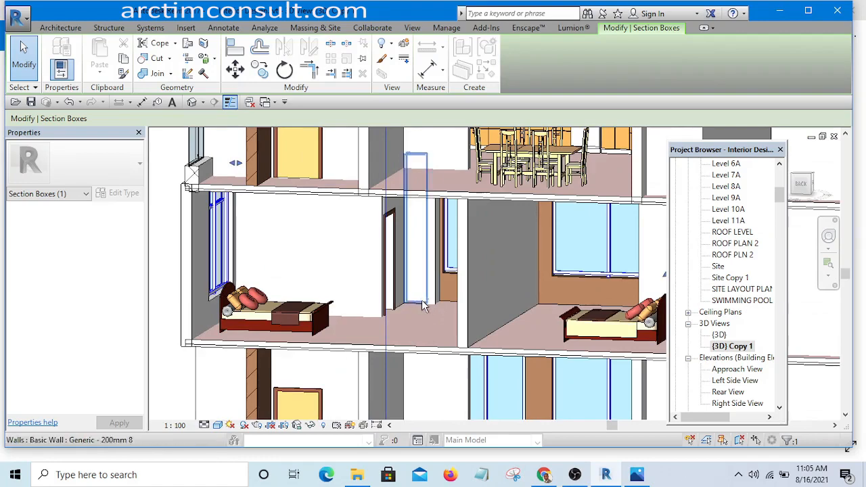
pyautogui.moveTo(421, 304); pyautogui.dragTo(456, 250, button='middle')
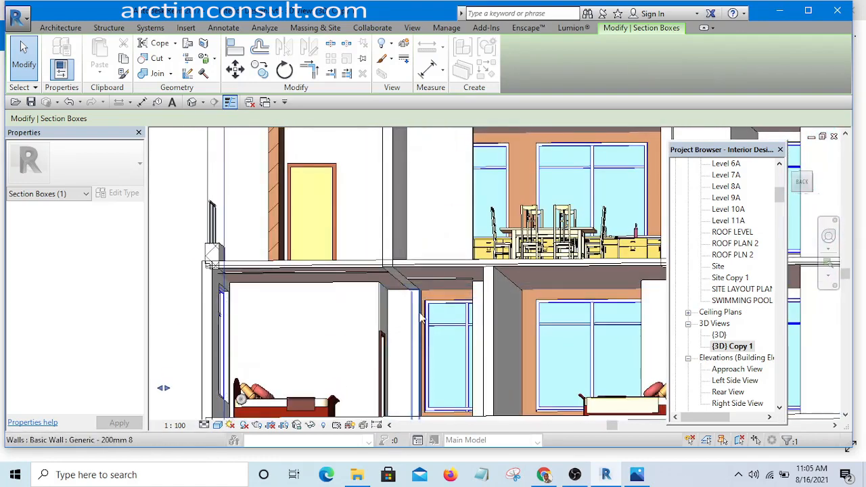
pyautogui.scroll(1, 401, 294)
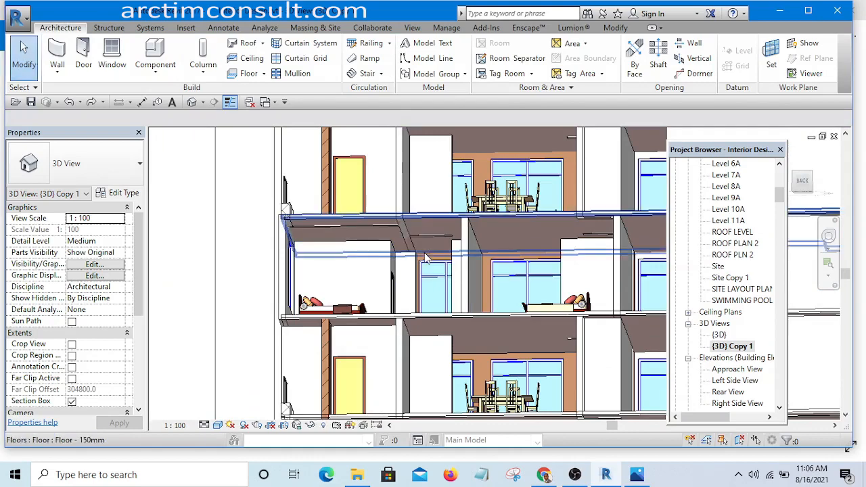
# Select the three walls projecting below the bedroom's ceiling slab and open their Base Constraint level choices.
pyautogui.scroll(-1, 450, 223)
pyautogui.keyDown('shift'); pyautogui.moveTo(449, 224); pyautogui.dragTo(416, 225, button='middle'); pyautogui.keyUp('shift')
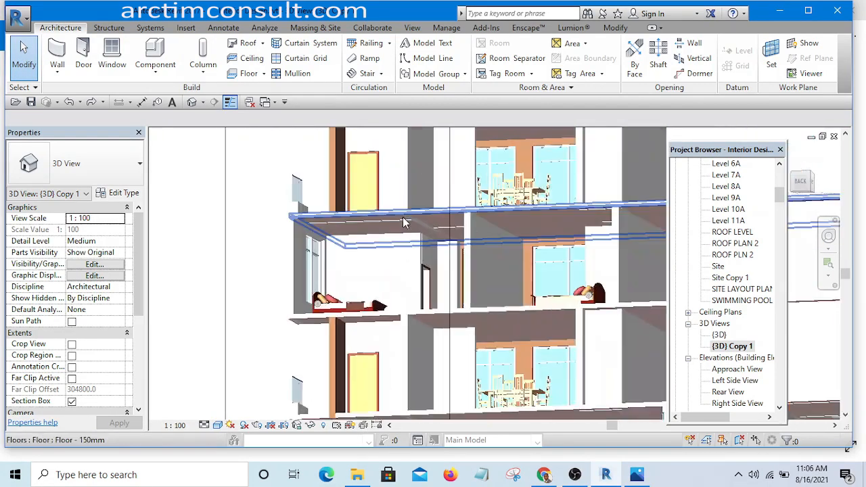
pyautogui.scroll(3, 414, 225)
pyautogui.keyDown('shift'); pyautogui.moveTo(477, 296); pyautogui.dragTo(485, 273, button='middle'); pyautogui.keyUp('shift')
pyautogui.click(441, 205)
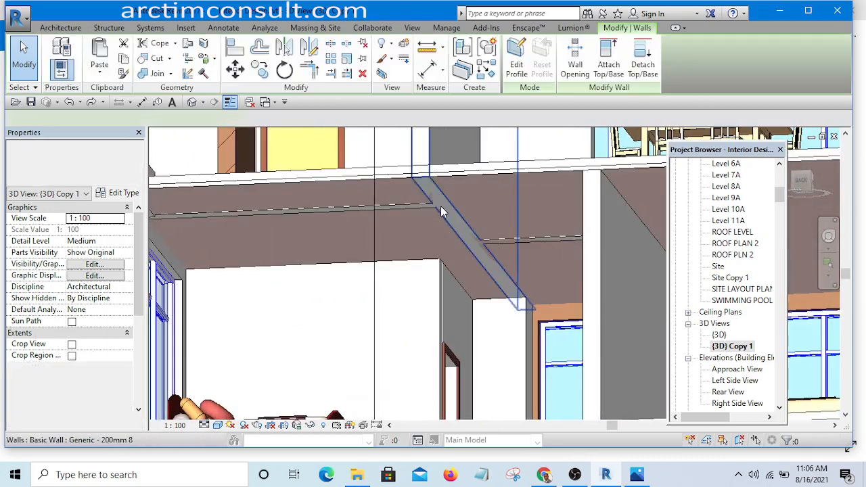
pyautogui.keyDown('ctrl'); pyautogui.click(333, 215); pyautogui.keyUp('ctrl')
pyautogui.keyDown('ctrl'); pyautogui.click(531, 242); pyautogui.keyUp('ctrl')
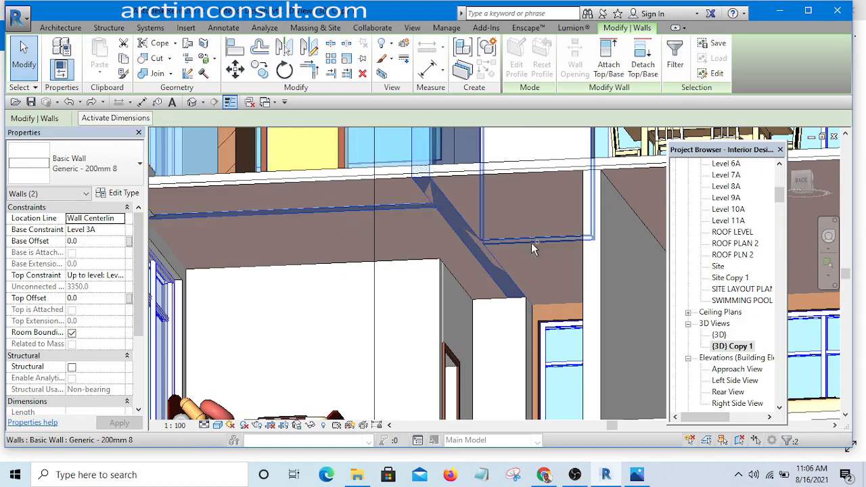
pyautogui.scroll(-2, 487, 250)
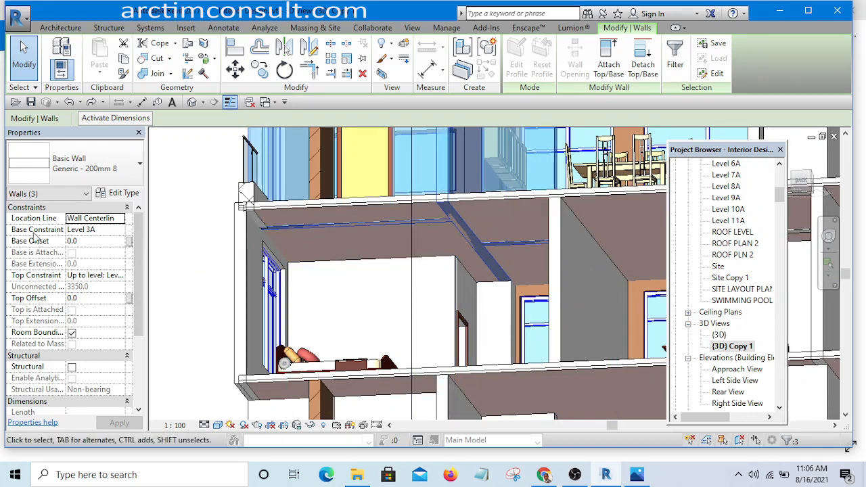
pyautogui.click(121, 230)
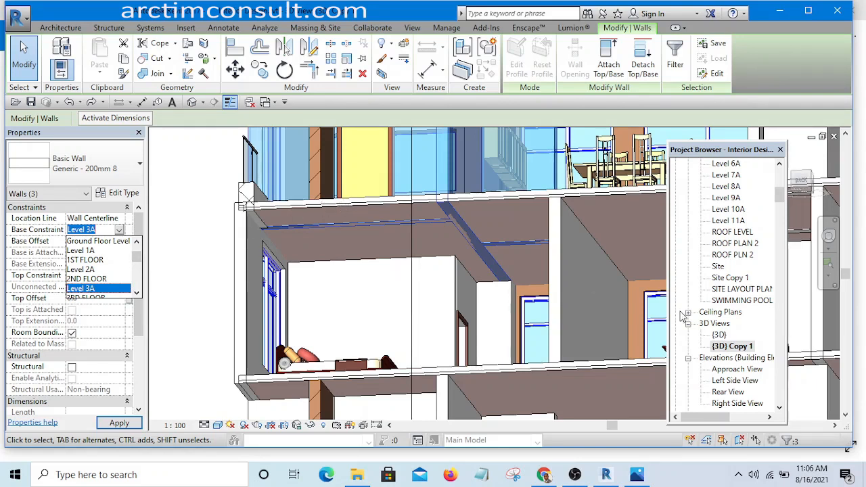
# Open the 2ND FLOOR floor plan around the two bedrooms between grids E and G.
pyautogui.moveTo(778, 196)
pyautogui.mouseDown()
pyautogui.moveTo(781, 213)
pyautogui.moveTo(778, 184)
pyautogui.mouseUp()
pyautogui.scroll(-4, 312, 253)
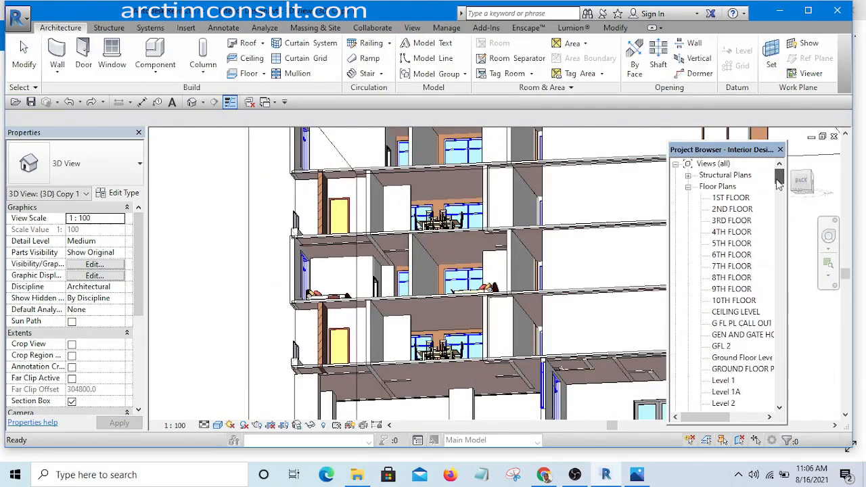
pyautogui.doubleClick(732, 209)
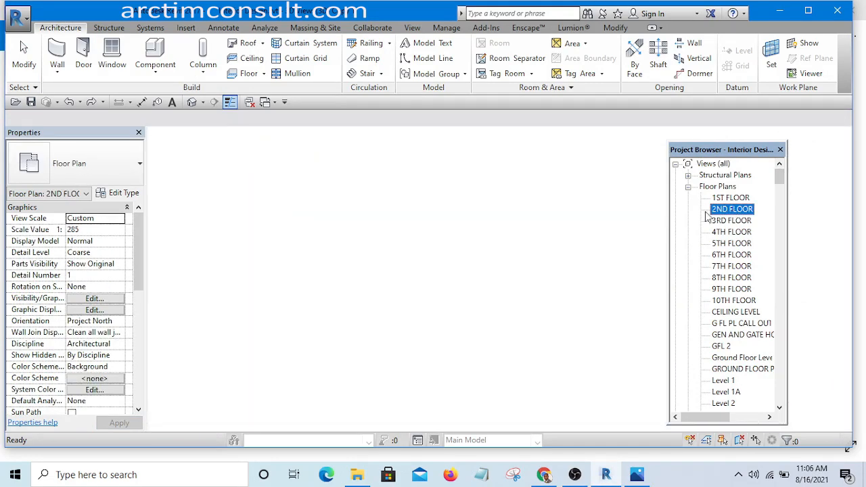
pyautogui.scroll(1, 412, 280)
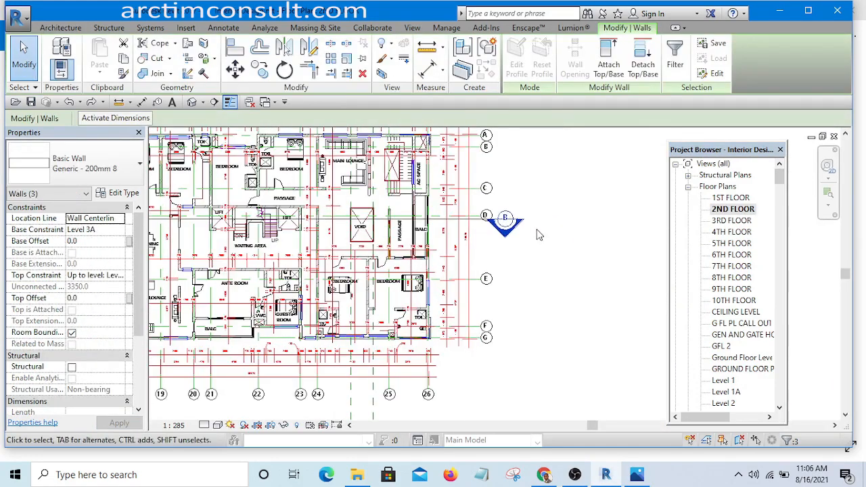
pyautogui.scroll(1, 458, 224)
pyautogui.scroll(1, 459, 225)
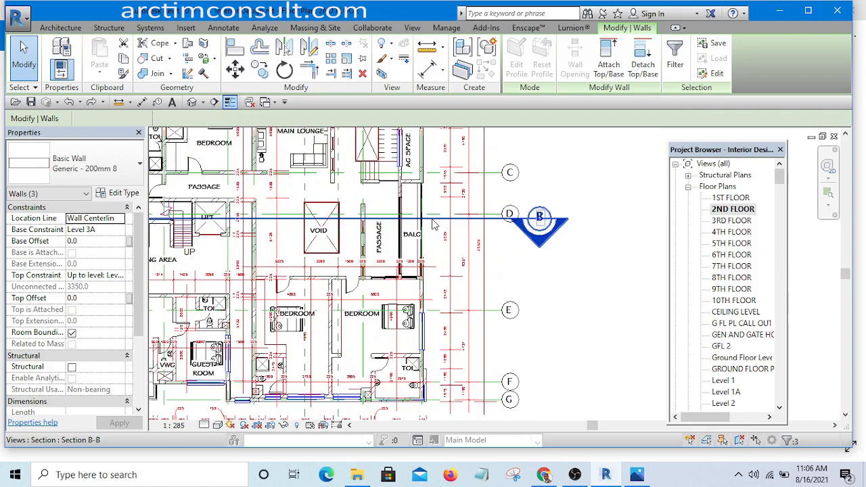
# Draw a horizontal building section across the two bedrooms just below grid E, extending beyond the outer wall.
pyautogui.click(544, 307)
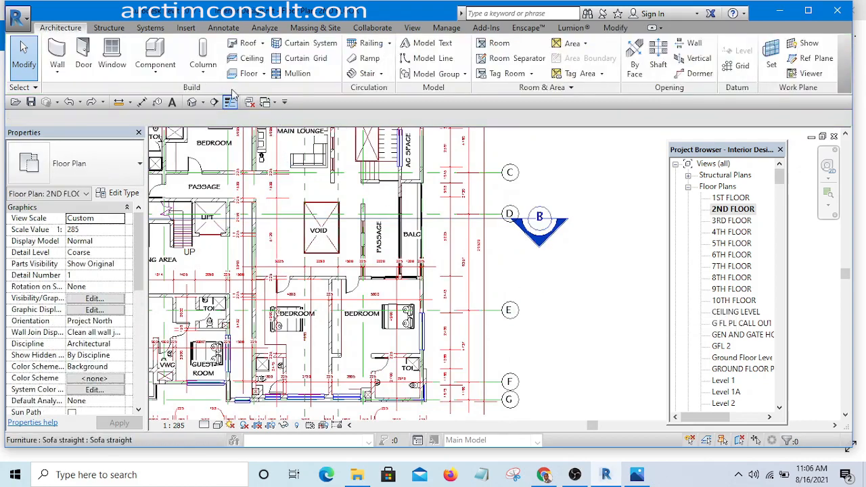
pyautogui.click(214, 102)
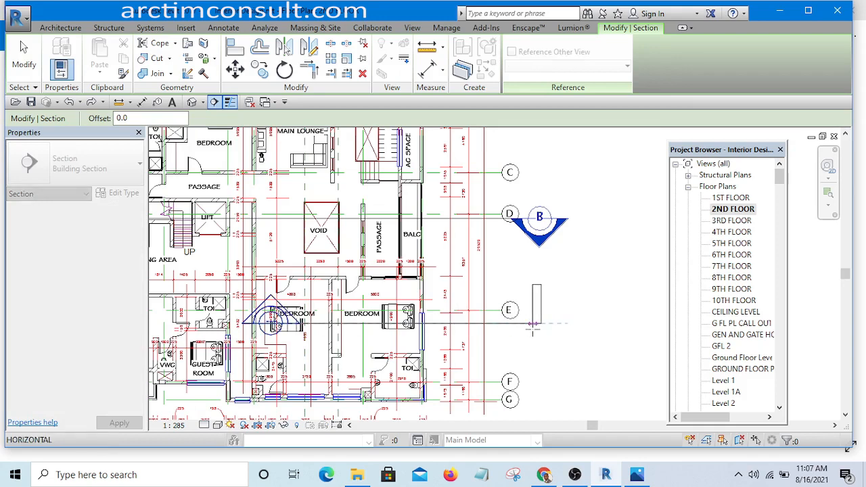
pyautogui.click(536, 325)
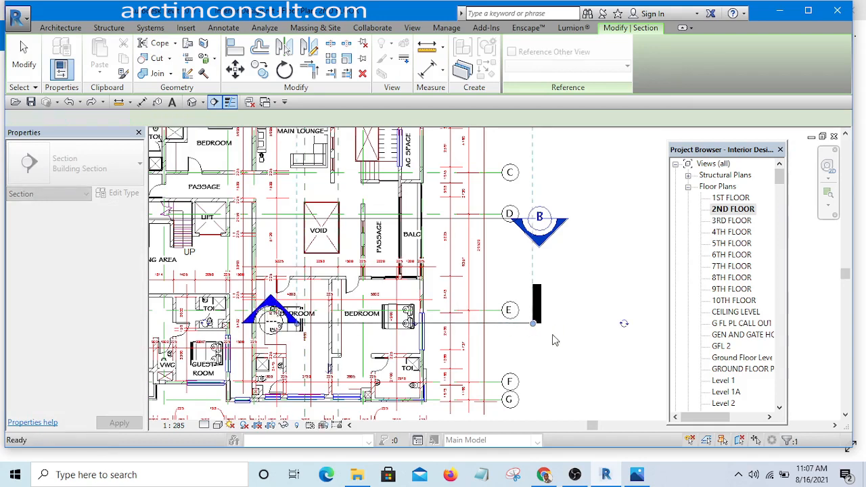
# Open the new section's view and check the levels from the ground floor to the third floor.
pyautogui.rightClick(504, 328)
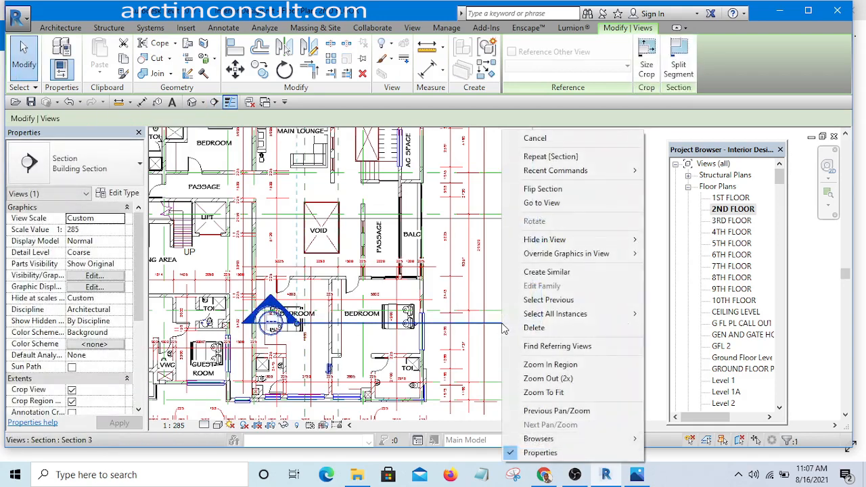
pyautogui.click(544, 203)
pyautogui.scroll(5, 560, 392)
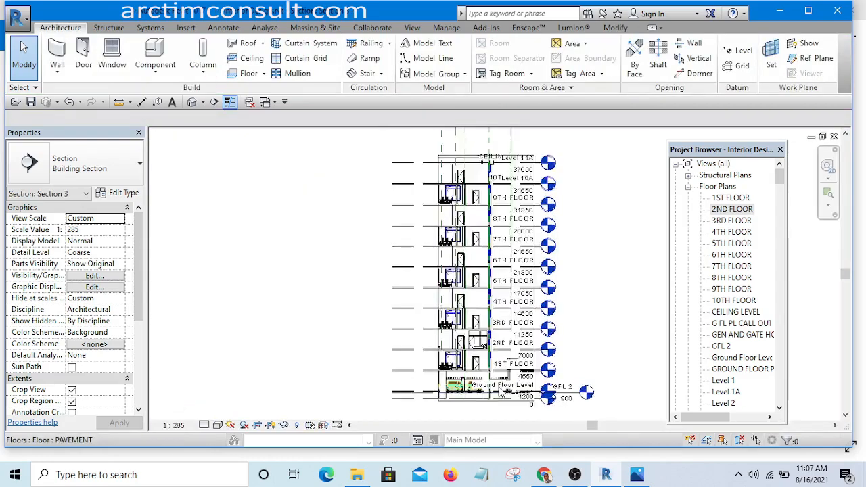
pyautogui.scroll(-4, 449, 382)
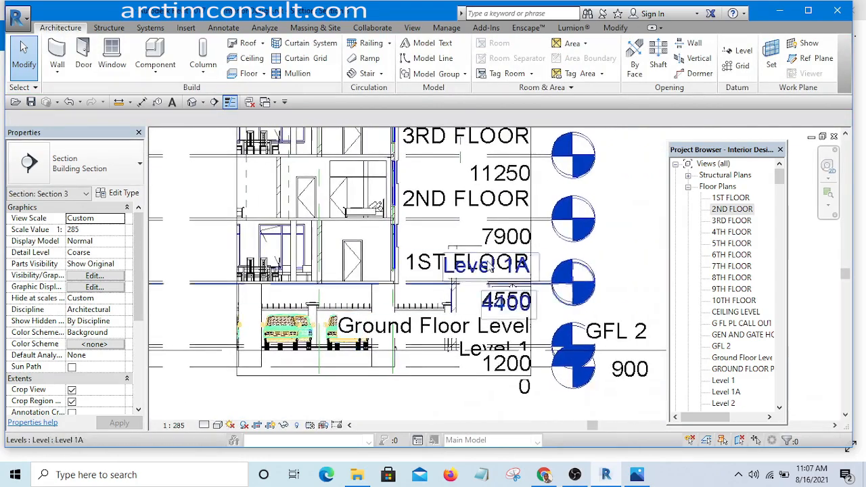
pyautogui.scroll(-3, 469, 285)
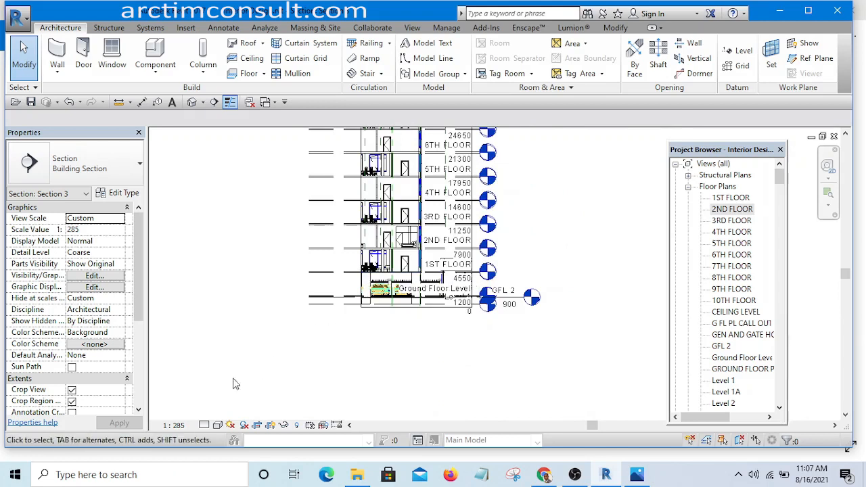
# Set the section view's scale to 1 : 100 and check the level labels beside the second floor.
pyautogui.click(183, 424)
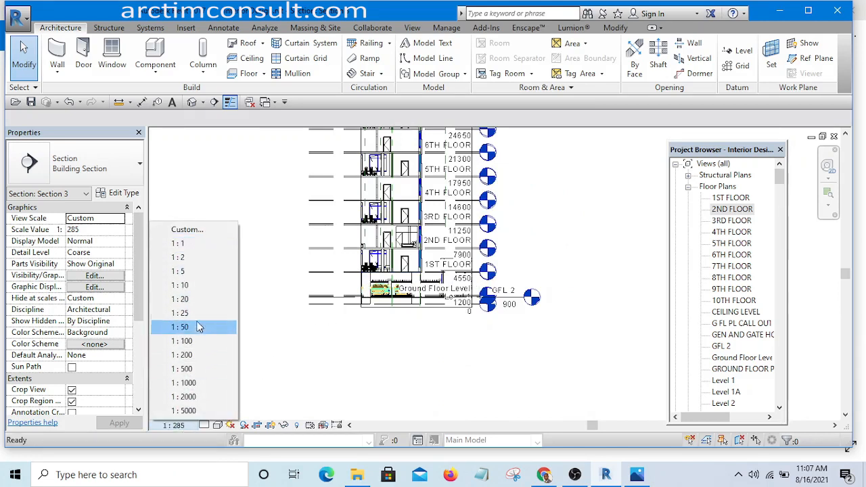
pyautogui.click(197, 342)
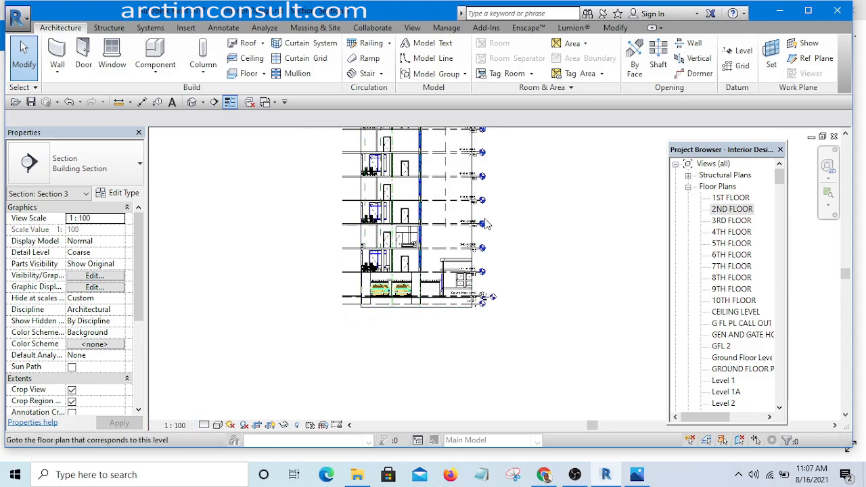
pyautogui.scroll(4, 452, 288)
pyautogui.scroll(3, 452, 287)
pyautogui.moveTo(464, 276); pyautogui.dragTo(525, 270, button='middle')
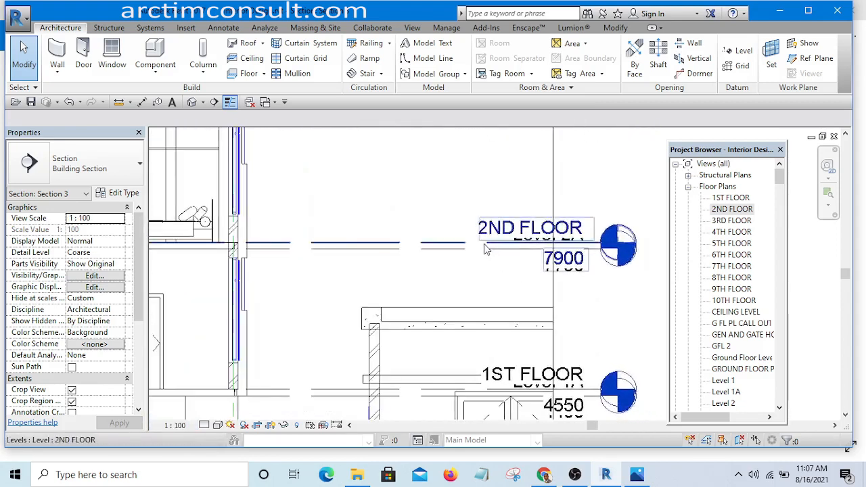
pyautogui.scroll(-2, 504, 267)
pyautogui.scroll(-2, 406, 260)
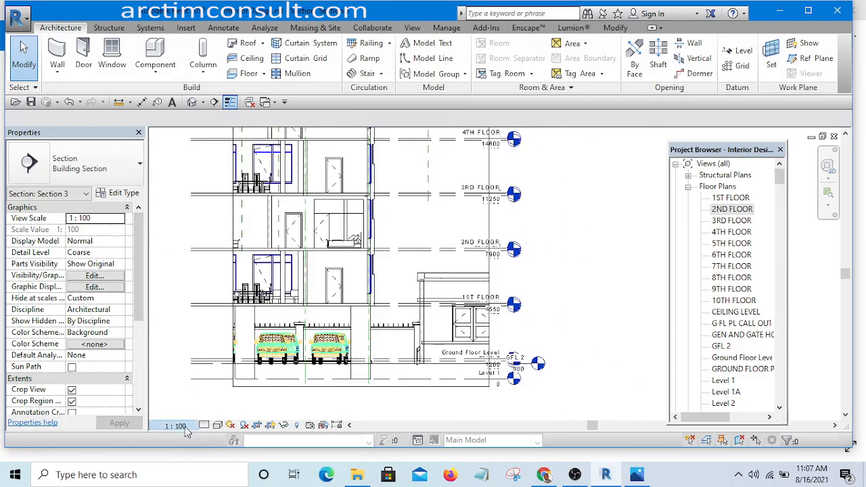
# Set the section view's scale to 1 : 50 and check the level labels.
pyautogui.click(175, 425)
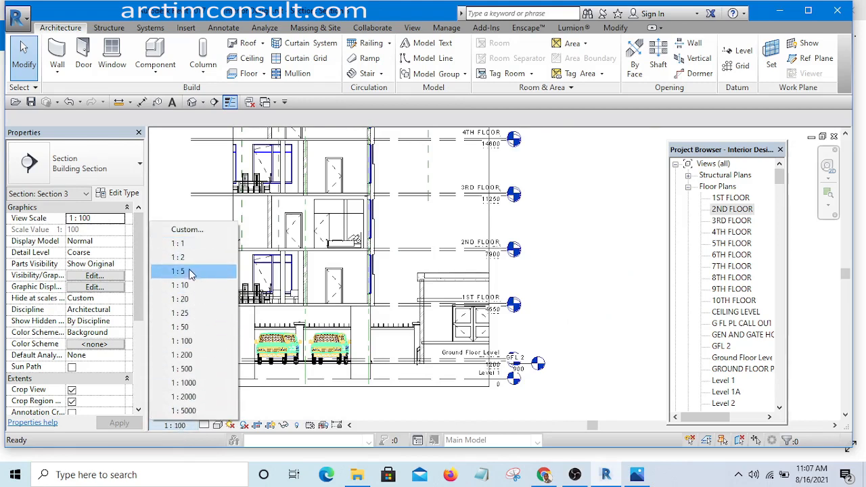
pyautogui.click(190, 329)
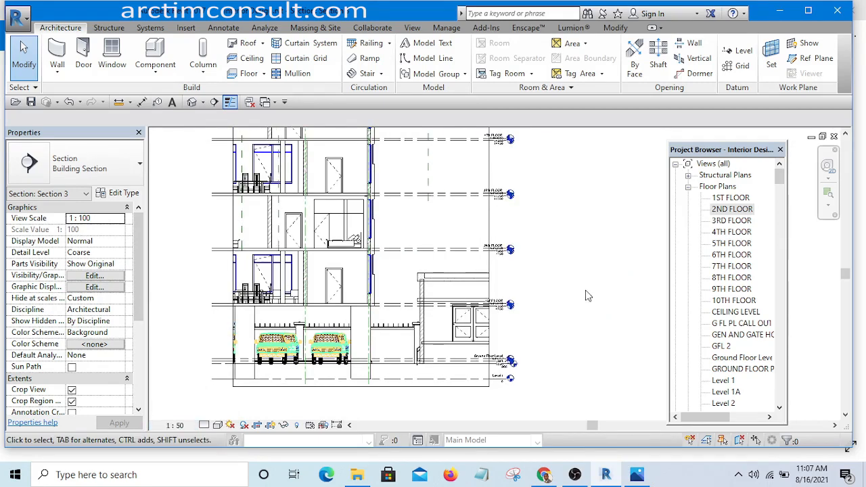
pyautogui.scroll(5, 473, 311)
pyautogui.scroll(-3, 443, 284)
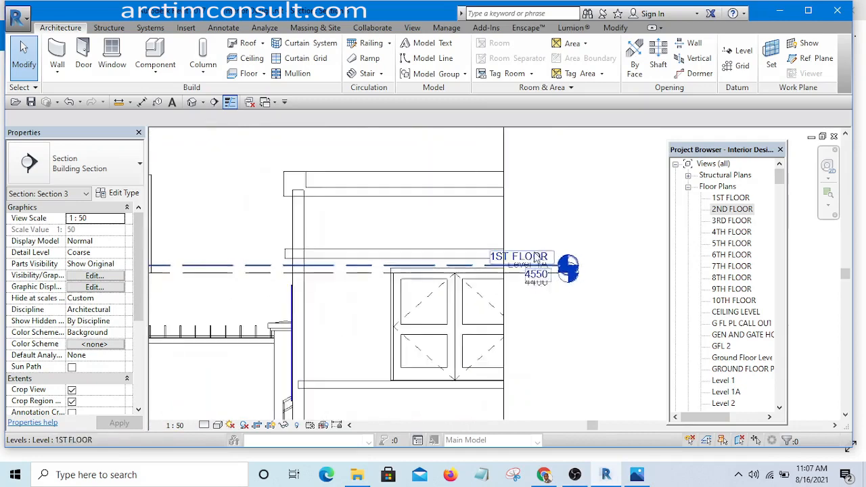
pyautogui.scroll(-3, 442, 284)
pyautogui.moveTo(425, 264); pyautogui.dragTo(423, 319, button='middle')
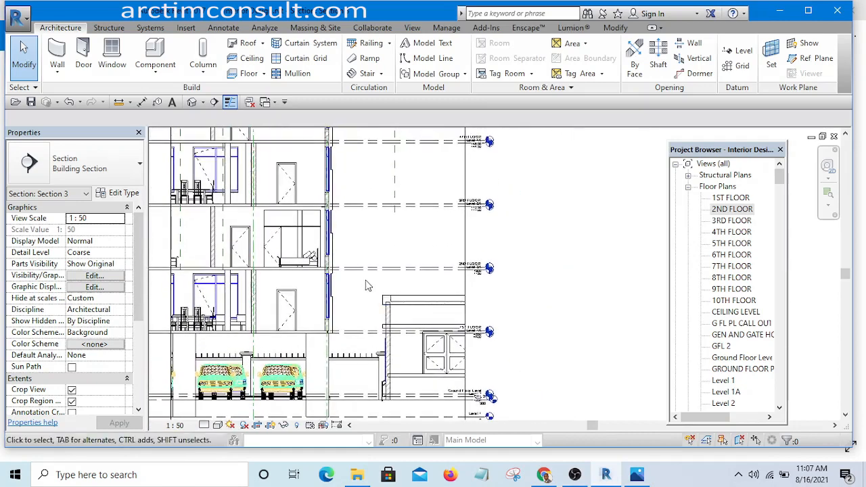
# Add an elbow to the 2ND FLOOR level line and raise its head clear of the Level 2A label.
pyautogui.scroll(2, 366, 275)
pyautogui.click(374, 270)
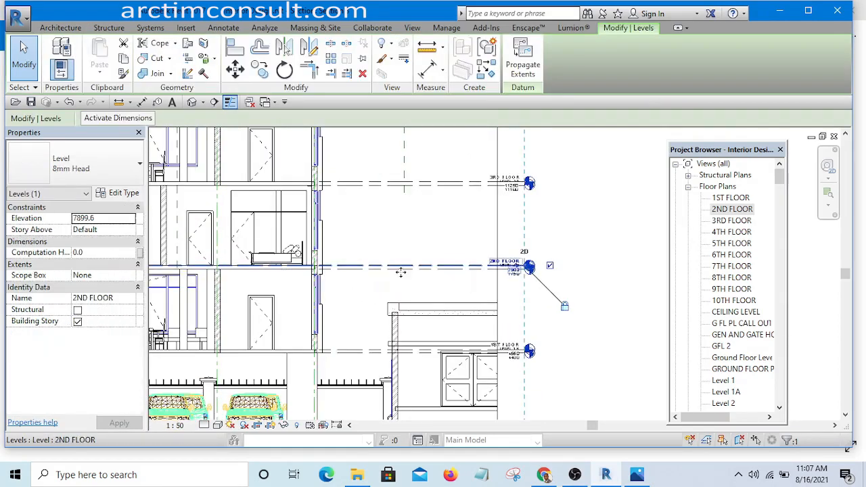
pyautogui.scroll(4, 521, 268)
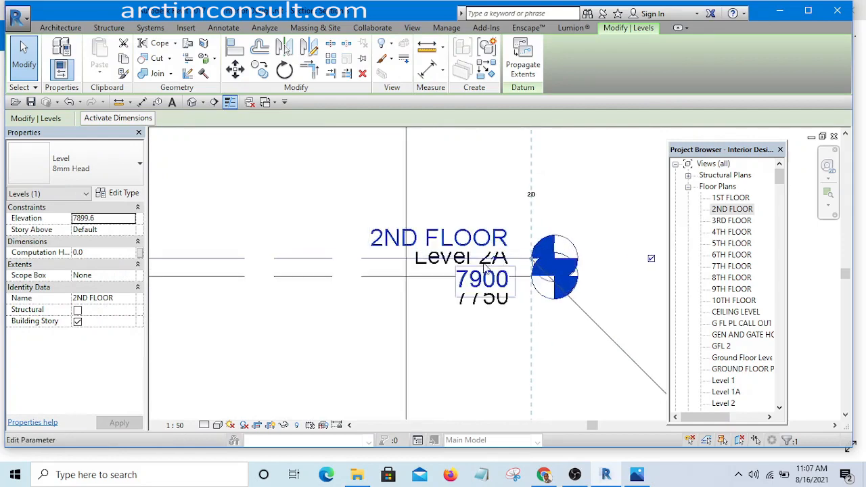
pyautogui.moveTo(495, 260); pyautogui.dragTo(487, 182)
# Add an elbow to the 3RD FLOOR level line and raise its head clear of the Level 3A label.
pyautogui.scroll(-4, 496, 380)
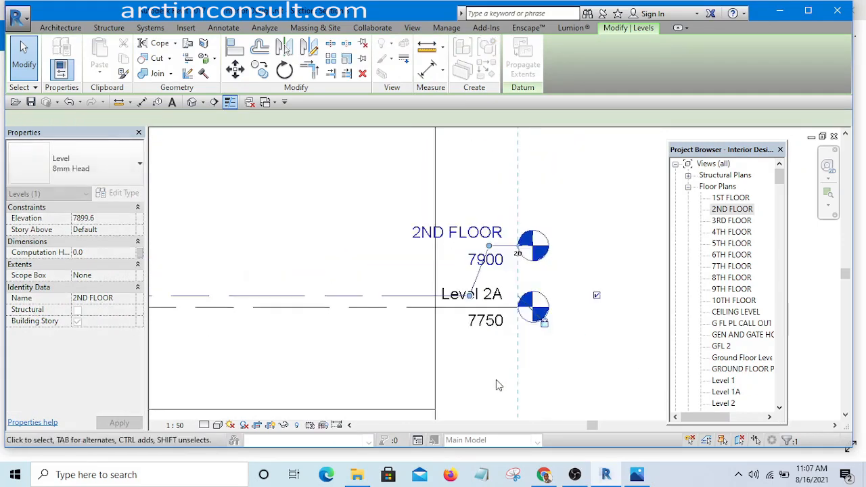
pyautogui.click(443, 275)
pyautogui.scroll(6, 460, 284)
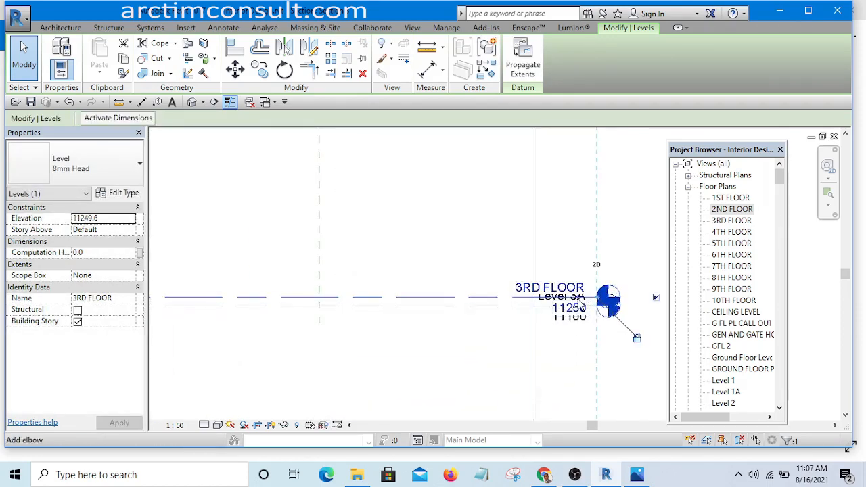
pyautogui.click(579, 302)
pyautogui.moveTo(579, 323); pyautogui.dragTo(567, 203)
pyautogui.click(483, 359)
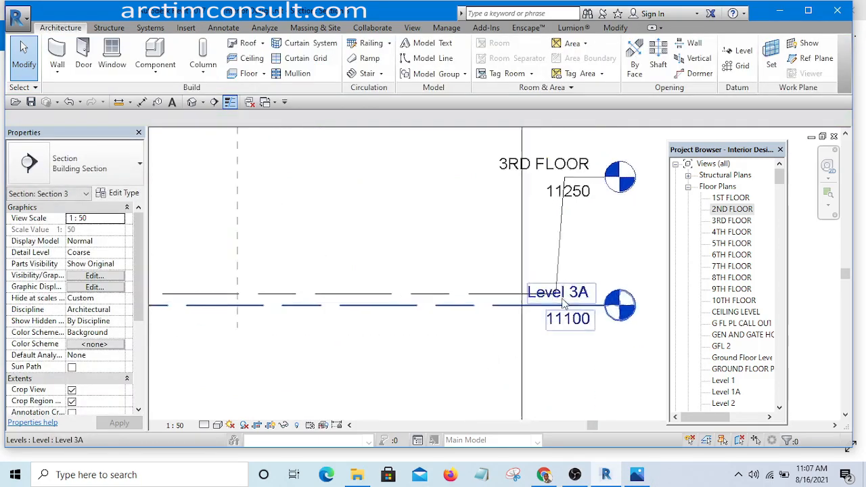
# Examine how the floor slab above the second-floor bedroom sits relative to Level 3A and 3RD FLOOR.
pyautogui.scroll(-5, 561, 299)
pyautogui.scroll(5, 561, 299)
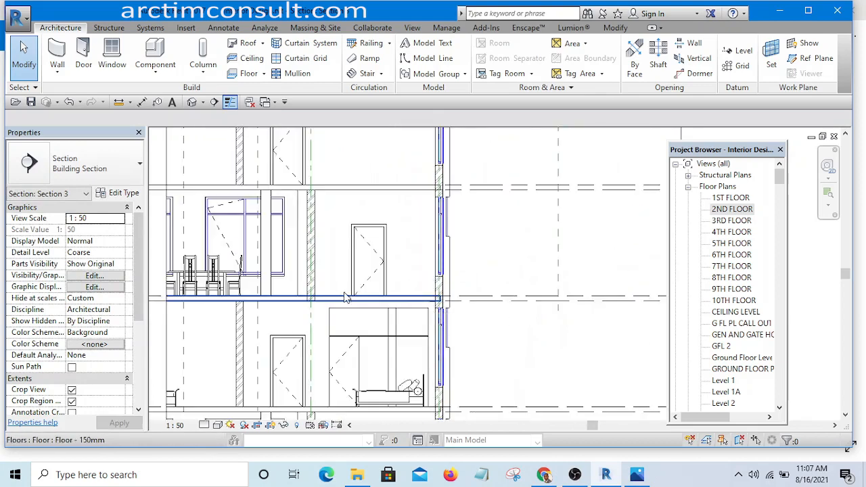
pyautogui.scroll(-2, 335, 299)
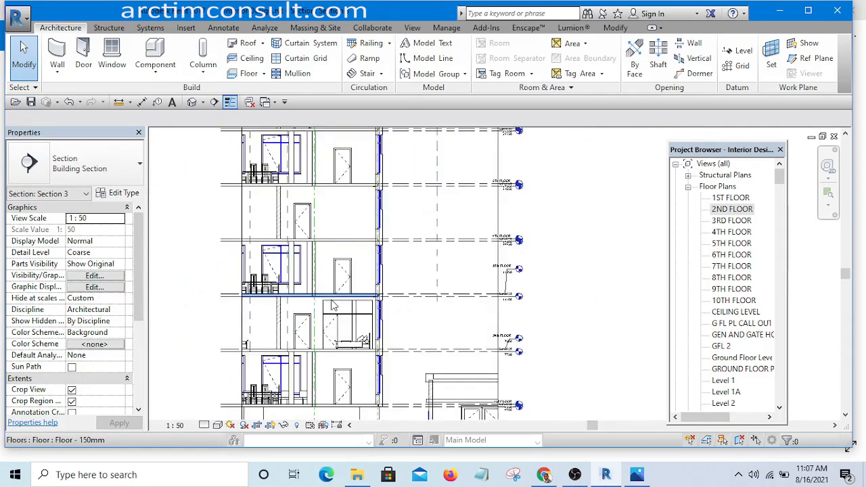
pyautogui.scroll(1, 327, 299)
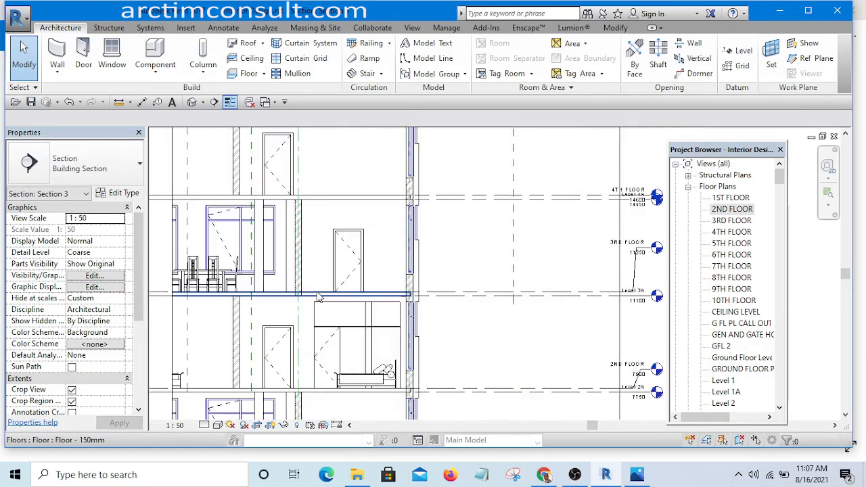
pyautogui.moveTo(319, 297); pyautogui.dragTo(219, 305, button='middle')
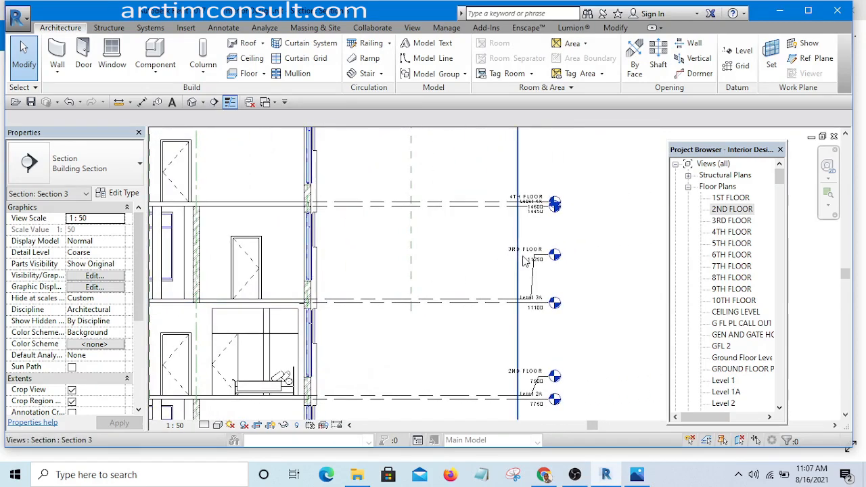
pyautogui.scroll(3, 524, 262)
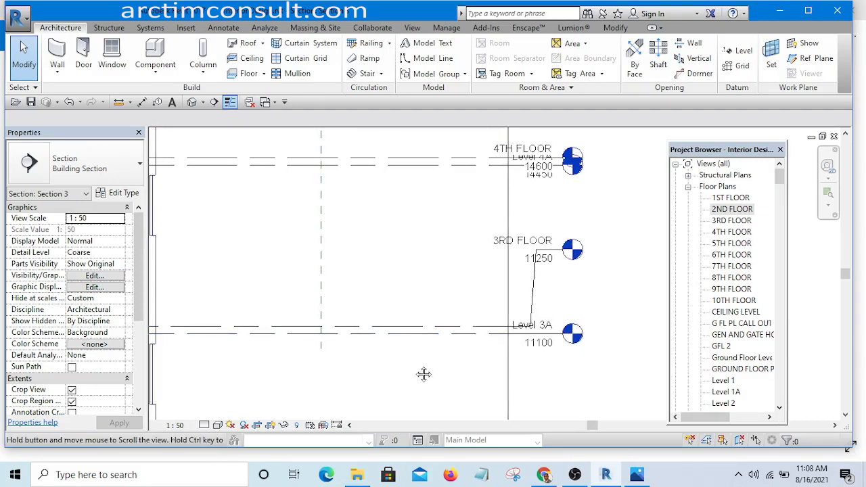
pyautogui.scroll(-4, 464, 349)
pyautogui.scroll(-1, 466, 347)
pyautogui.moveTo(400, 359); pyautogui.dragTo(464, 322, button='middle')
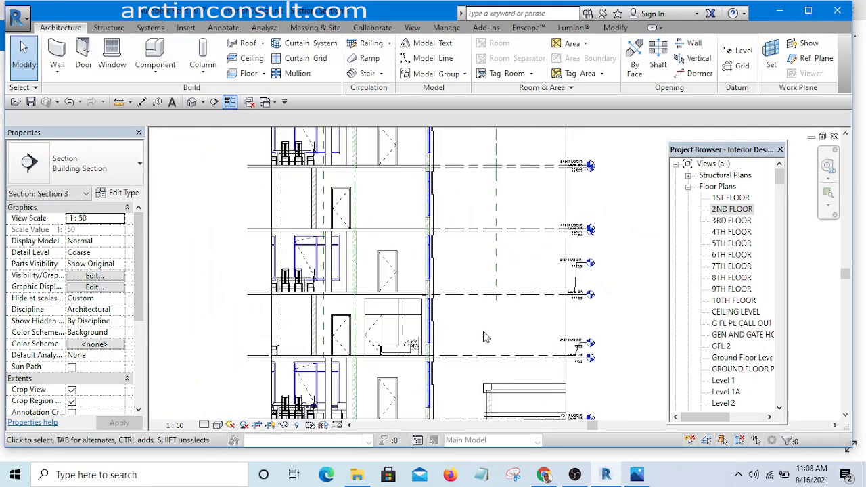
pyautogui.moveTo(545, 354); pyautogui.dragTo(476, 302, button='middle')
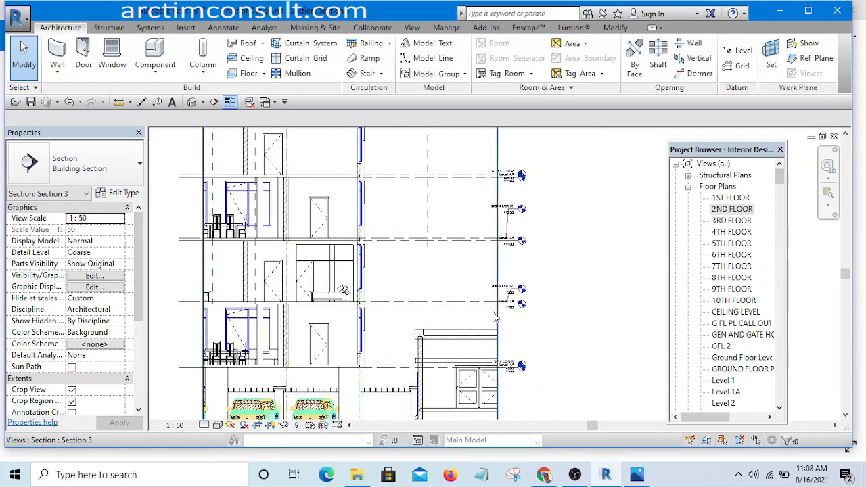
pyautogui.scroll(4, 494, 239)
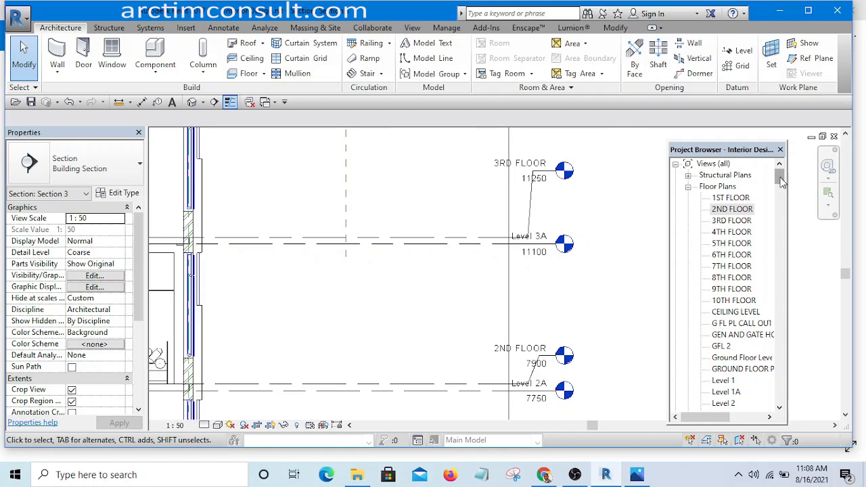
# Open the {3D} Copy 1 view at the walls projecting below the second-floor bedroom's ceiling slab.
pyautogui.moveTo(781, 179); pyautogui.dragTo(779, 202)
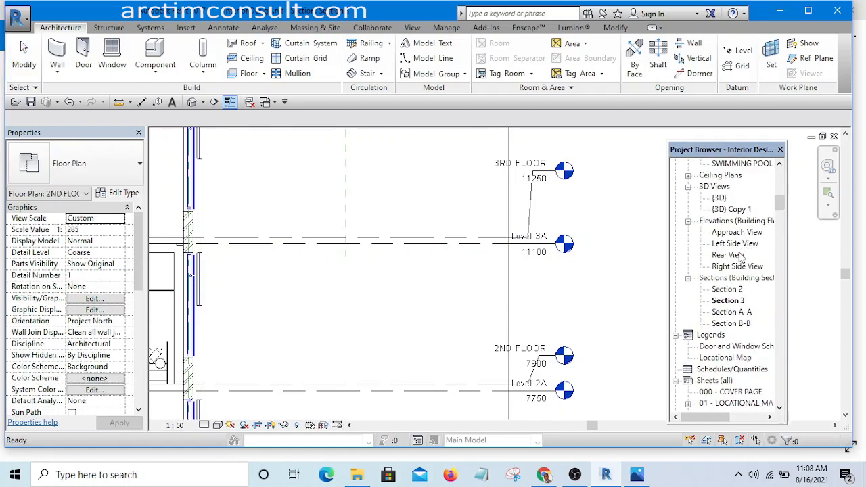
pyautogui.doubleClick(732, 209)
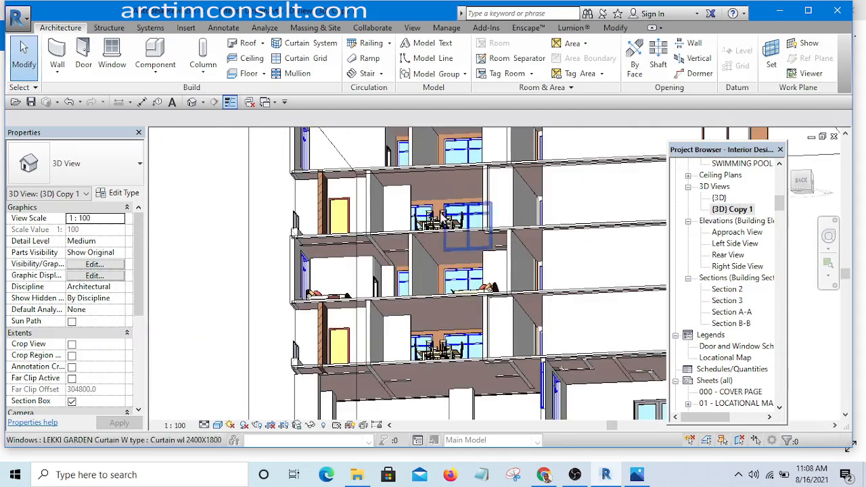
pyautogui.keyDown('shift'); pyautogui.moveTo(459, 324); pyautogui.dragTo(419, 291, button='middle'); pyautogui.keyUp('shift')
pyautogui.scroll(1, 401, 251)
pyautogui.scroll(5, 375, 247)
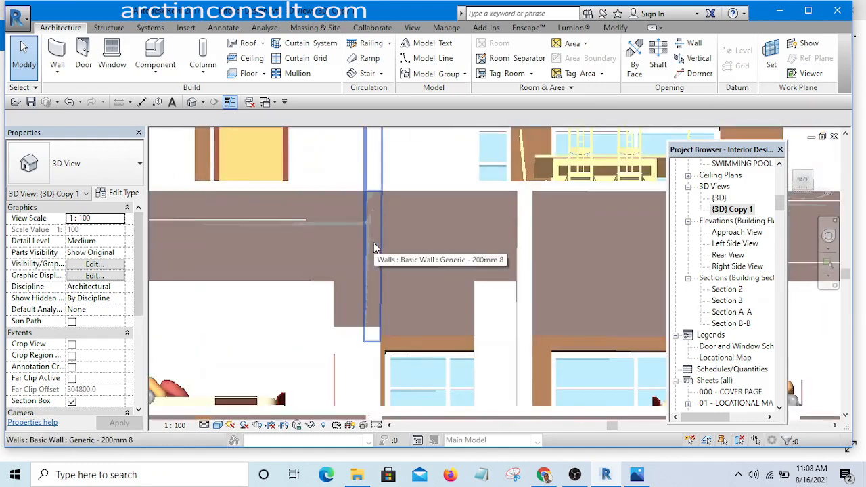
# Set the Base Constraint of the three walls projecting through the bedroom's ceiling slab to 3RD FLOOR.
pyautogui.click(373, 243)
pyautogui.keyDown('ctrl'); pyautogui.click(417, 265); pyautogui.keyUp('ctrl')
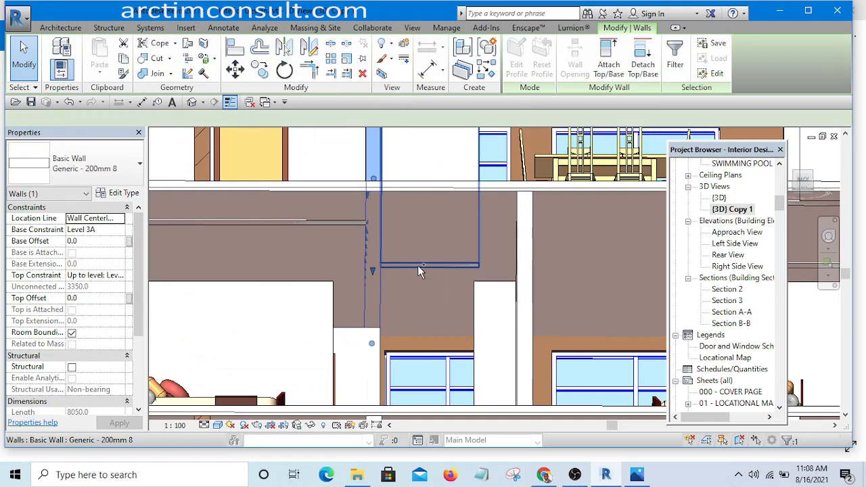
pyautogui.keyDown('ctrl'); pyautogui.click(286, 223); pyautogui.keyUp('ctrl')
pyautogui.scroll(-3, 420, 304)
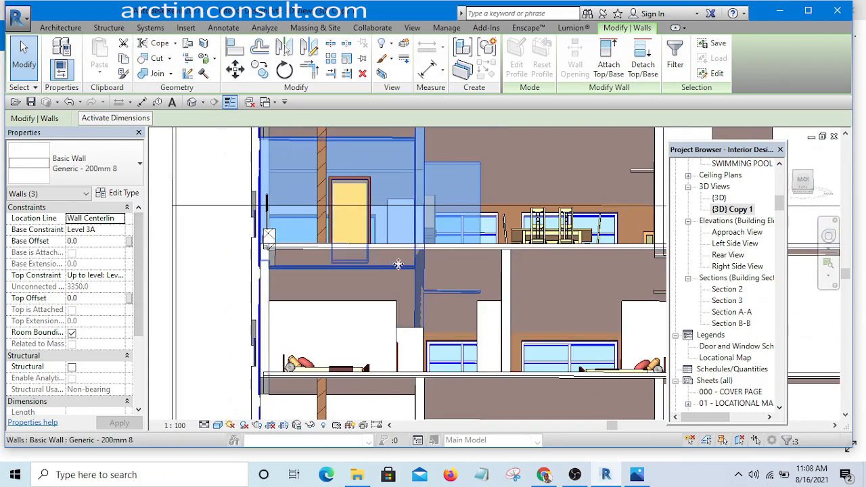
pyautogui.click(120, 231)
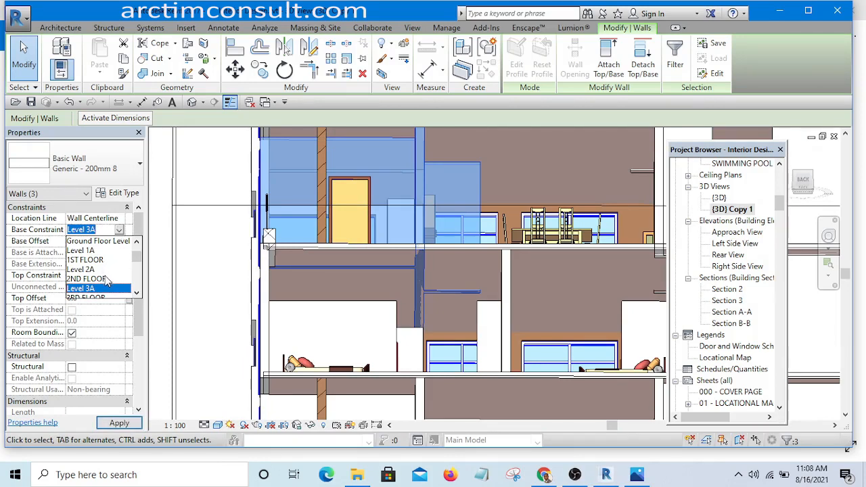
pyautogui.scroll(-1, 126, 296)
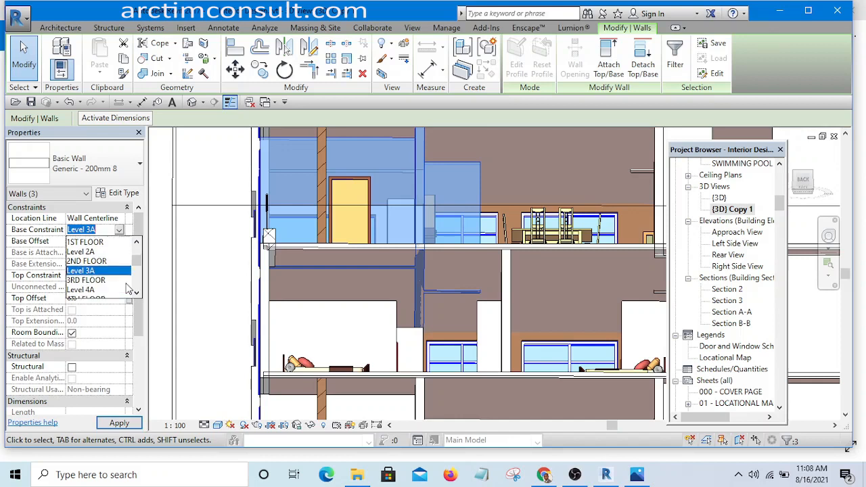
pyautogui.click(88, 270)
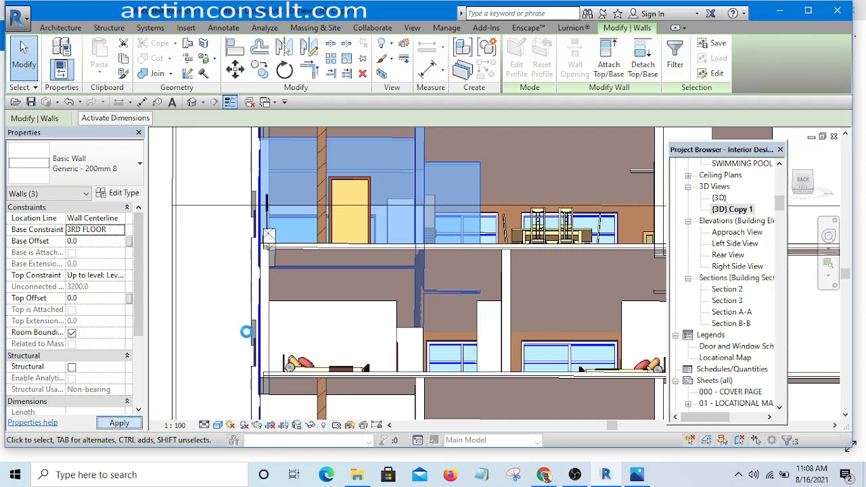
pyautogui.scroll(-1, 511, 286)
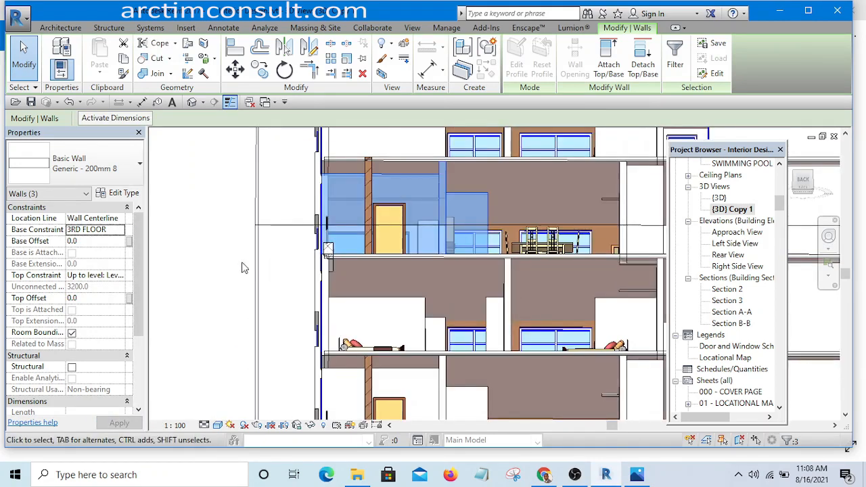
pyautogui.click(231, 260)
# Examine the second-floor bedroom's ceiling and the neighbouring rooms from several angles for walls projecting below the slab.
pyautogui.moveTo(230, 260)
pyautogui.keyDown('shift'); pyautogui.mouseDown(button='middle')
pyautogui.moveTo(232, 251)
pyautogui.moveTo(225, 272)
pyautogui.mouseUp(button='middle'); pyautogui.keyUp('shift')
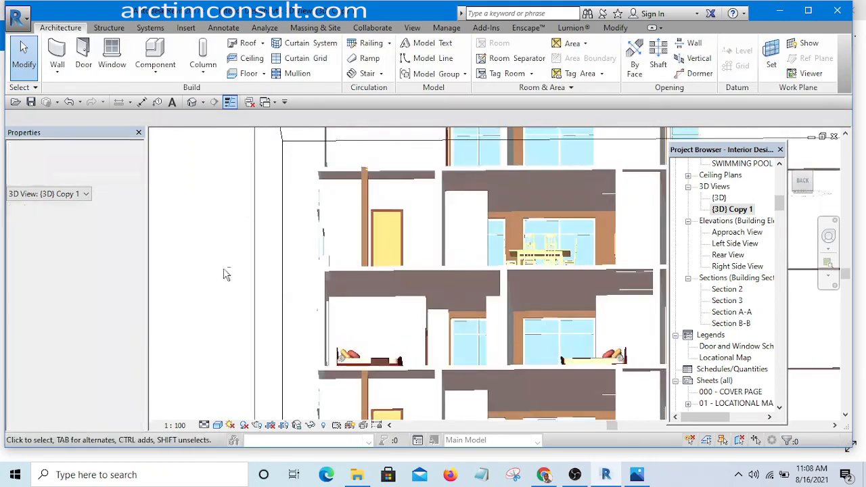
pyautogui.keyDown('shift'); pyautogui.moveTo(539, 298); pyautogui.dragTo(495, 256, button='middle'); pyautogui.keyUp('shift')
pyautogui.scroll(3, 468, 264)
pyautogui.scroll(-5, 467, 264)
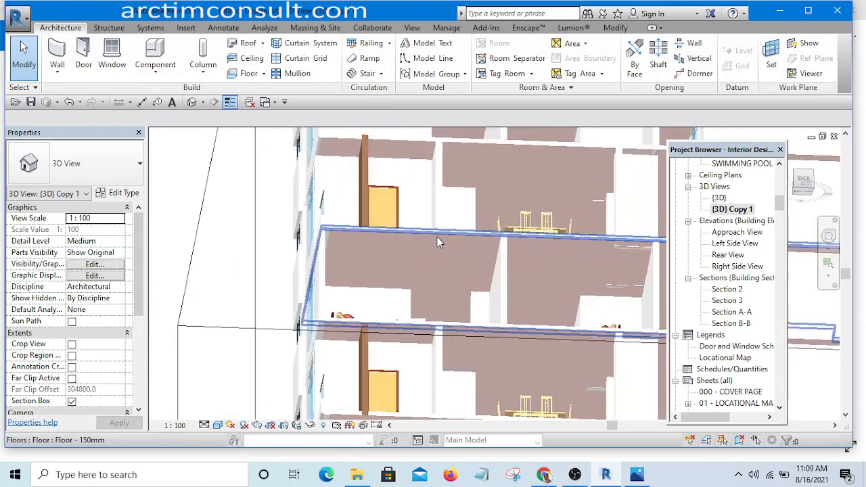
pyautogui.keyDown('shift'); pyautogui.moveTo(442, 242); pyautogui.dragTo(457, 351, button='middle'); pyautogui.keyUp('shift')
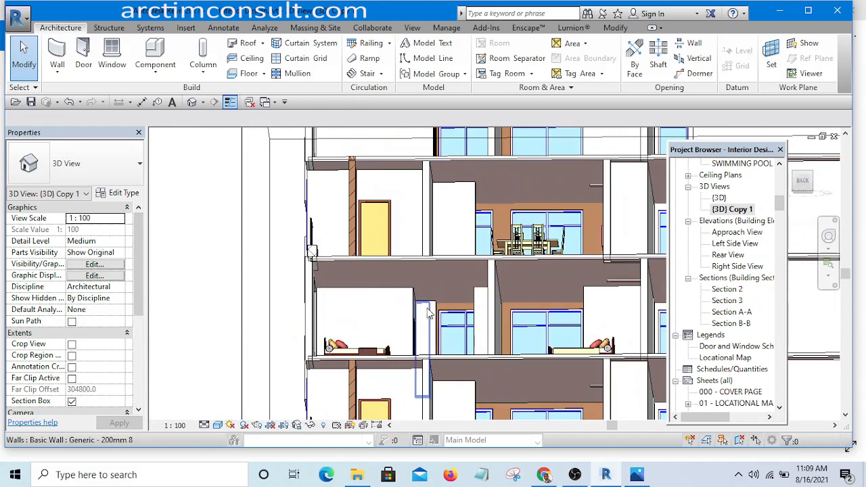
pyautogui.moveTo(444, 284)
pyautogui.keyDown('shift'); pyautogui.mouseDown(button='middle')
pyautogui.moveTo(452, 265)
pyautogui.moveTo(450, 276)
pyautogui.mouseUp(button='middle'); pyautogui.keyUp('shift')
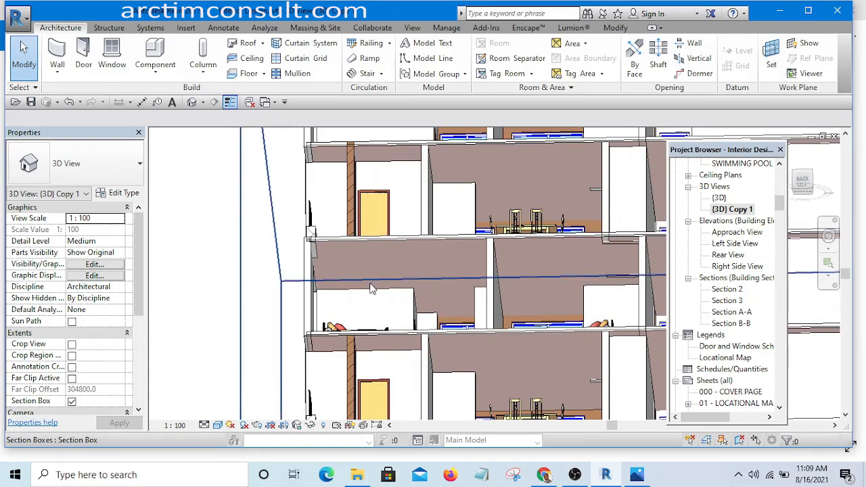
pyautogui.keyDown('shift'); pyautogui.moveTo(396, 315); pyautogui.dragTo(408, 303, button='middle'); pyautogui.keyUp('shift')
pyautogui.keyDown('shift'); pyautogui.moveTo(451, 316); pyautogui.dragTo(450, 318, button='middle'); pyautogui.keyUp('shift')
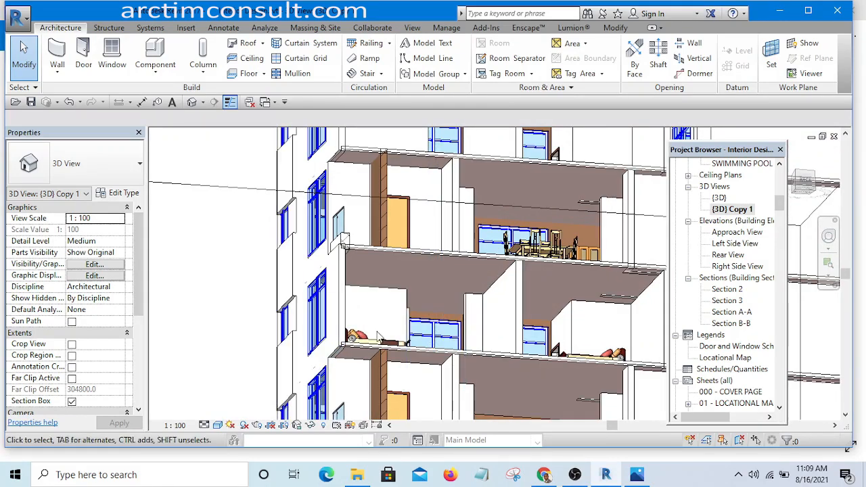
# Check the tray ceiling design in the bedroom.jpg reference render in Photos, then return to Revit's 3D view of the bedrooms.
pyautogui.keyDown('shift'); pyautogui.moveTo(426, 297); pyautogui.dragTo(433, 296, button='middle'); pyautogui.keyUp('shift')
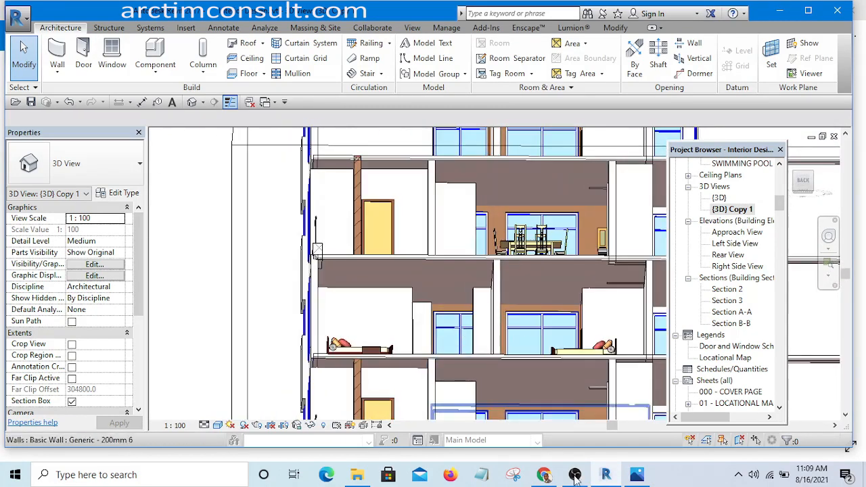
pyautogui.click(646, 476)
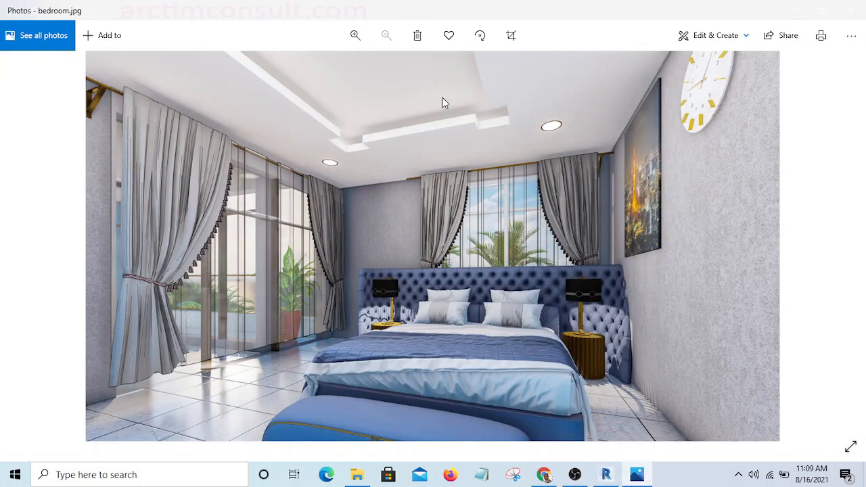
pyautogui.click(608, 476)
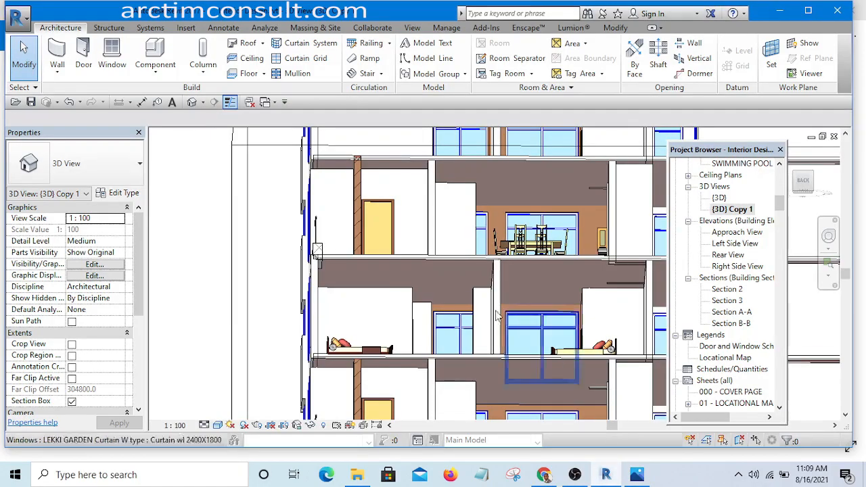
pyautogui.keyDown('shift'); pyautogui.moveTo(509, 305); pyautogui.dragTo(502, 269, button='middle'); pyautogui.keyUp('shift')
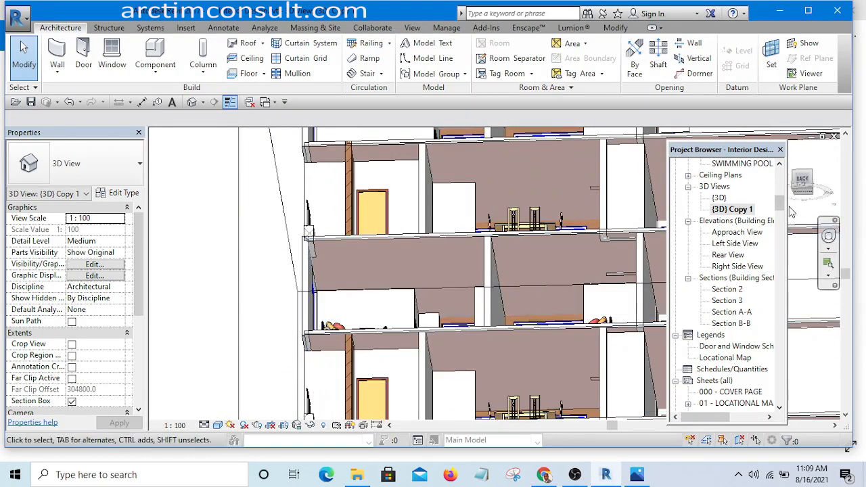
# Collapse the Sheets and Families groups in the project browser and open the 2ND FLOOR ceiling plan.
pyautogui.moveTo(781, 207)
pyautogui.mouseDown()
pyautogui.moveTo(781, 170)
pyautogui.moveTo(778, 265)
pyautogui.moveTo(774, 211)
pyautogui.mouseUp()
pyautogui.scroll(-1, 693, 261)
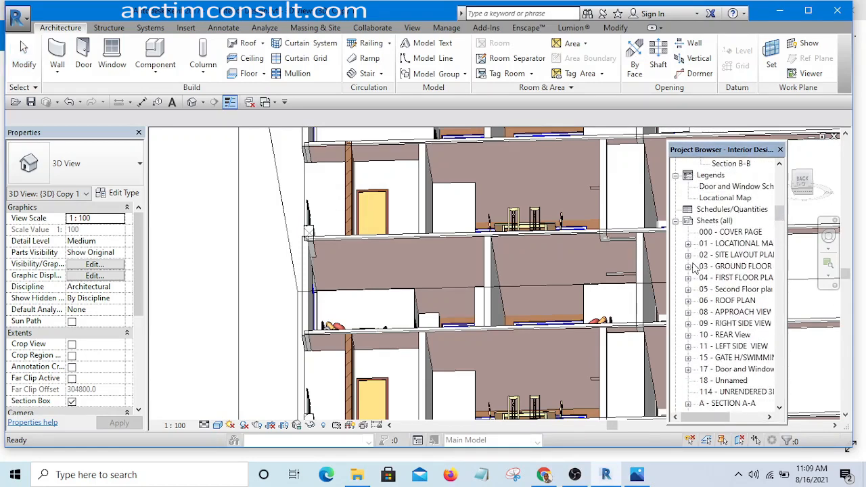
pyautogui.scroll(1, 690, 263)
pyautogui.click(675, 243)
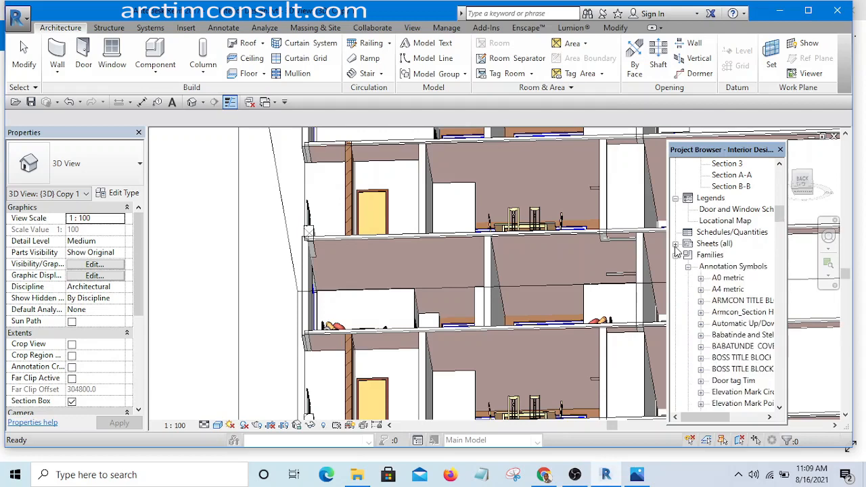
pyautogui.click(676, 256)
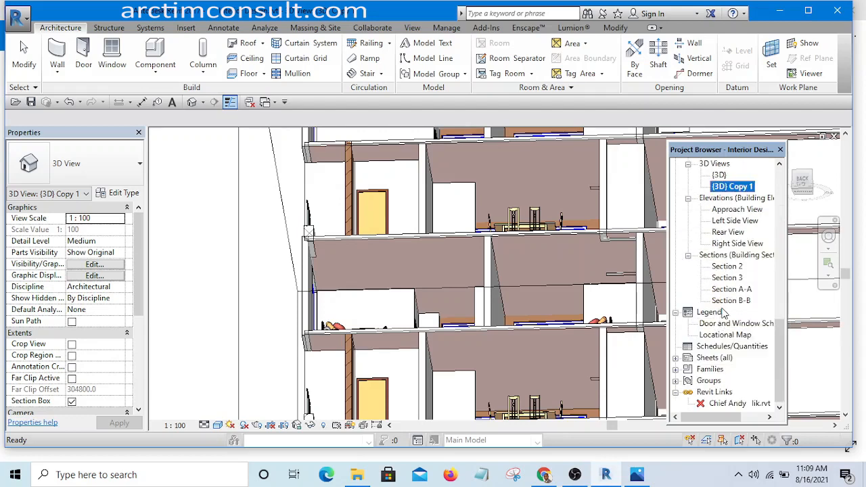
pyautogui.scroll(3, 724, 298)
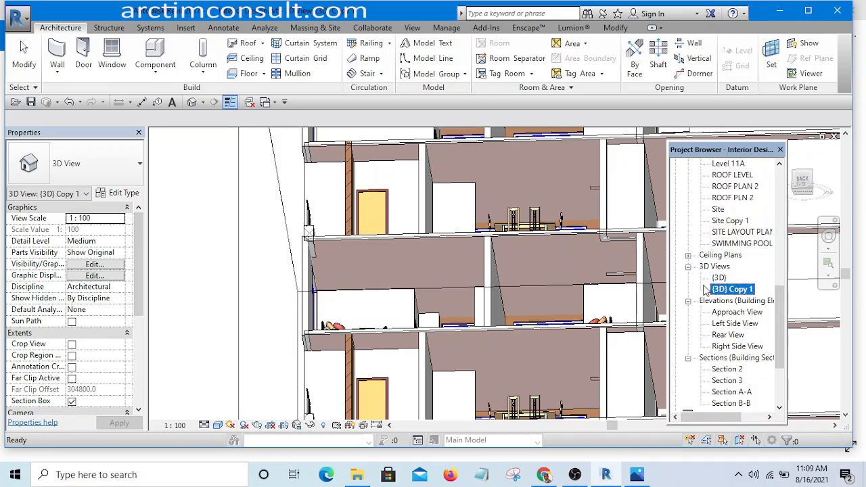
pyautogui.click(687, 256)
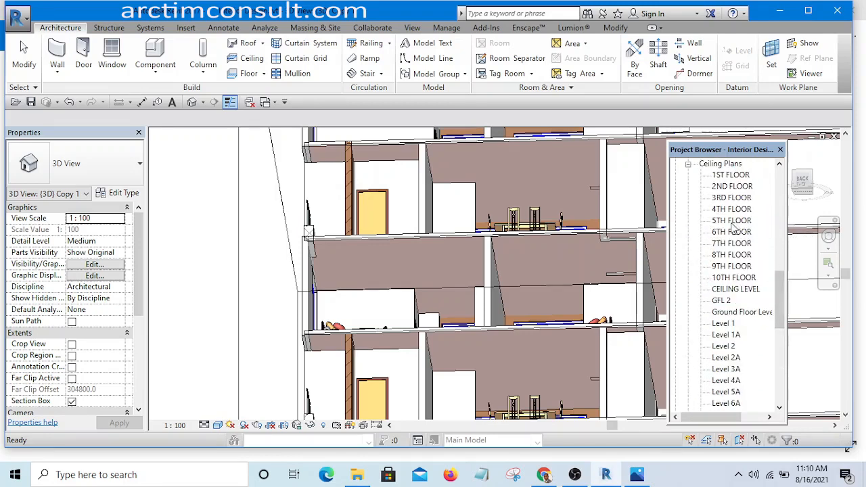
pyautogui.click(732, 187)
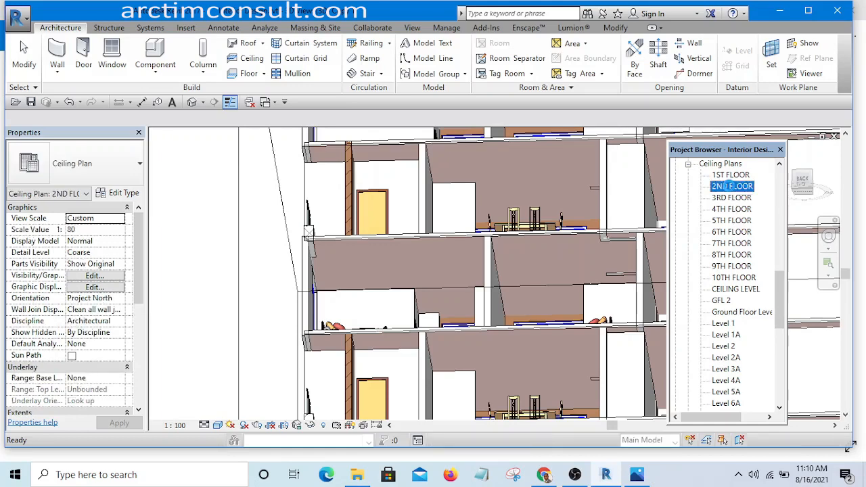
pyautogui.doubleClick(732, 186)
# Start a sketched 600 x 1200mm grid ceiling and draw its rectangular outer boundary along the corner bedroom's inner wall faces.
pyautogui.scroll(10, 495, 290)
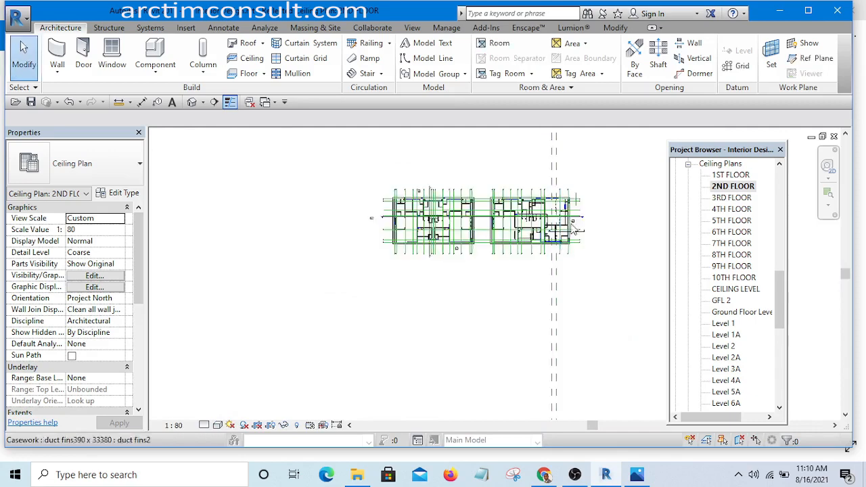
pyautogui.scroll(1, 494, 343)
pyautogui.moveTo(501, 350); pyautogui.dragTo(488, 257, button='middle')
pyautogui.moveTo(489, 292); pyautogui.dragTo(485, 300, button='middle')
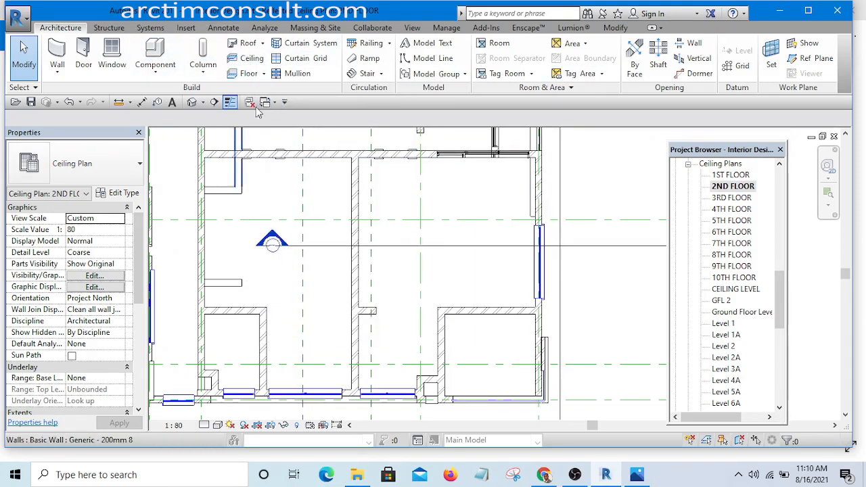
pyautogui.click(250, 59)
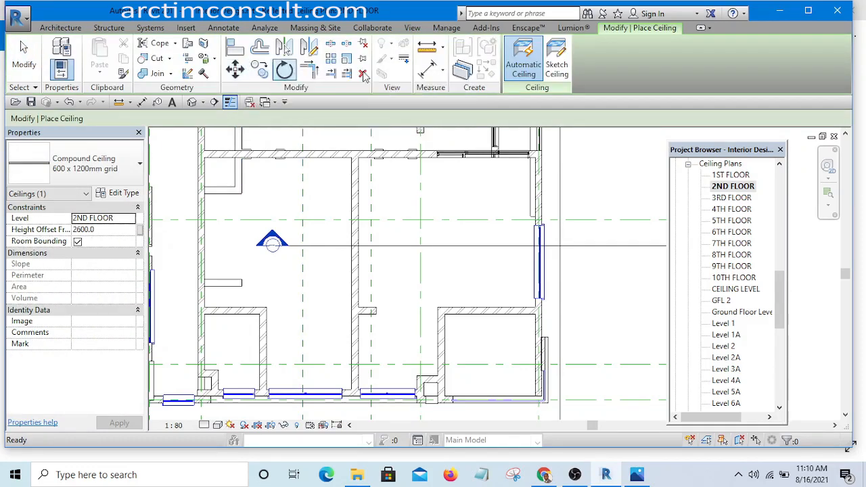
pyautogui.click(552, 60)
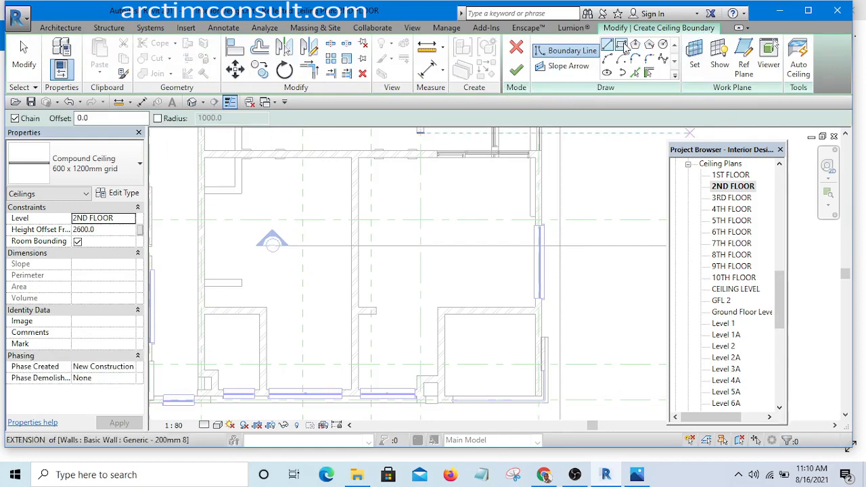
pyautogui.scroll(5, 343, 194)
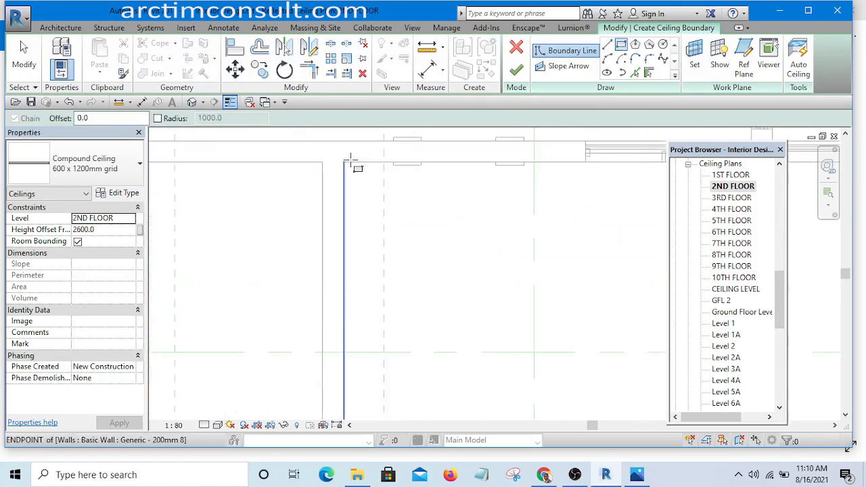
pyautogui.click(338, 162)
pyautogui.scroll(-5, 342, 165)
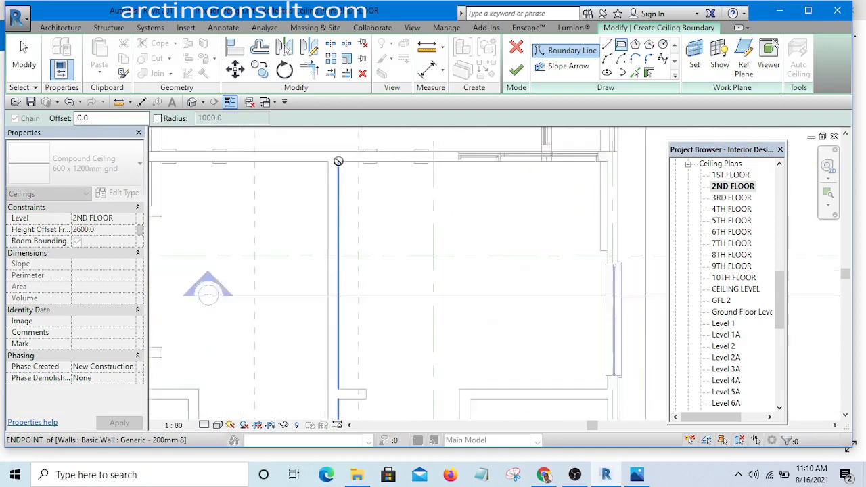
pyautogui.scroll(5, 445, 333)
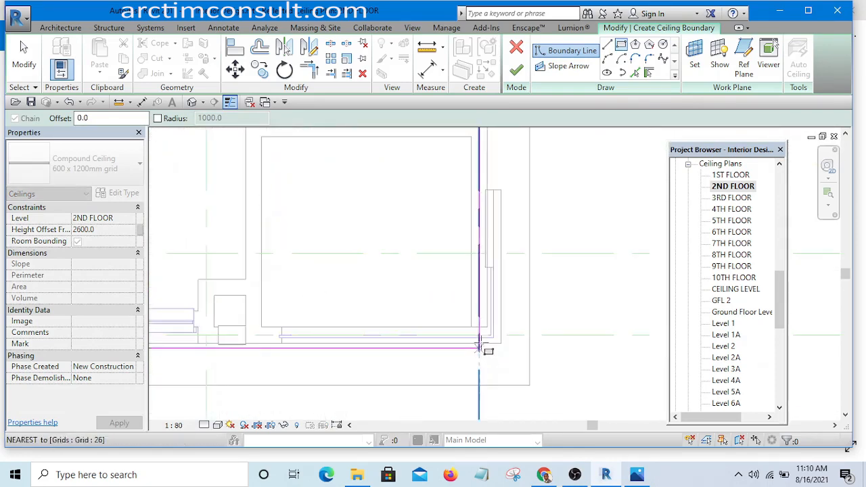
pyautogui.scroll(2, 473, 326)
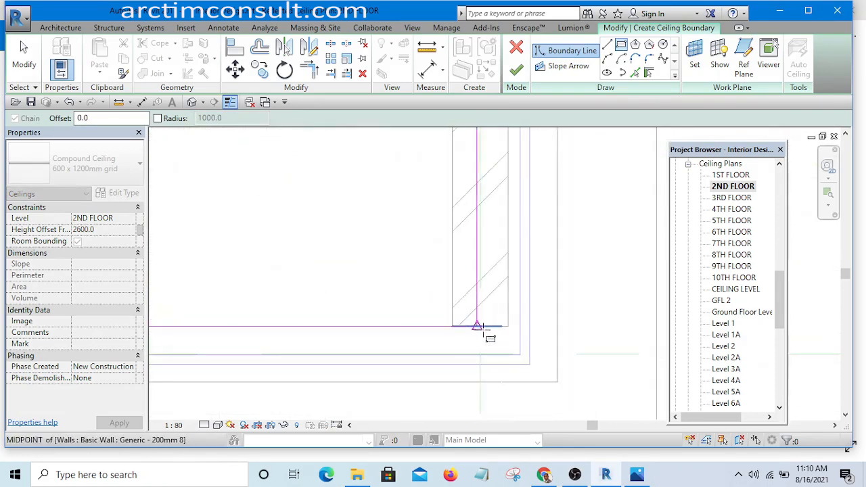
pyautogui.click(450, 329)
pyautogui.scroll(-4, 473, 330)
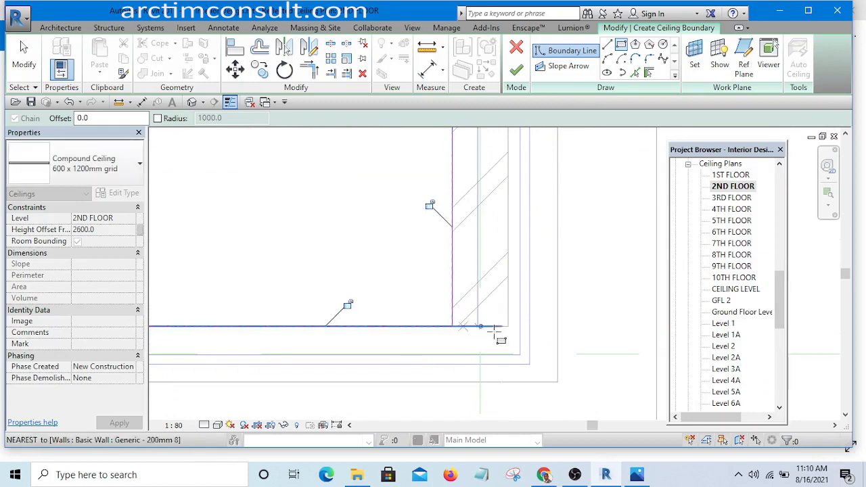
pyautogui.scroll(-3, 527, 324)
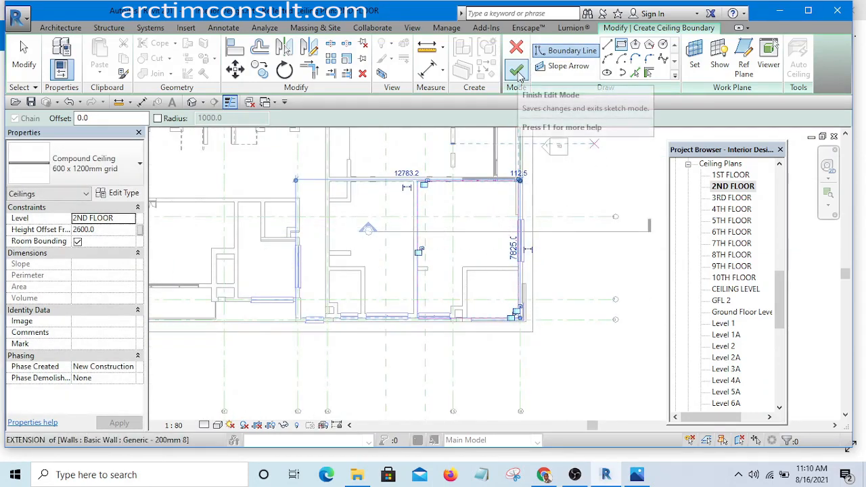
# Draw an inner rectangle in the bedroom's ceiling boundary, about 760 mm from the upper wall and 1200 mm from the right-hand wall.
pyautogui.scroll(3, 452, 266)
pyautogui.moveTo(452, 266); pyautogui.dragTo(443, 329, button='middle')
pyautogui.scroll(-2, 443, 329)
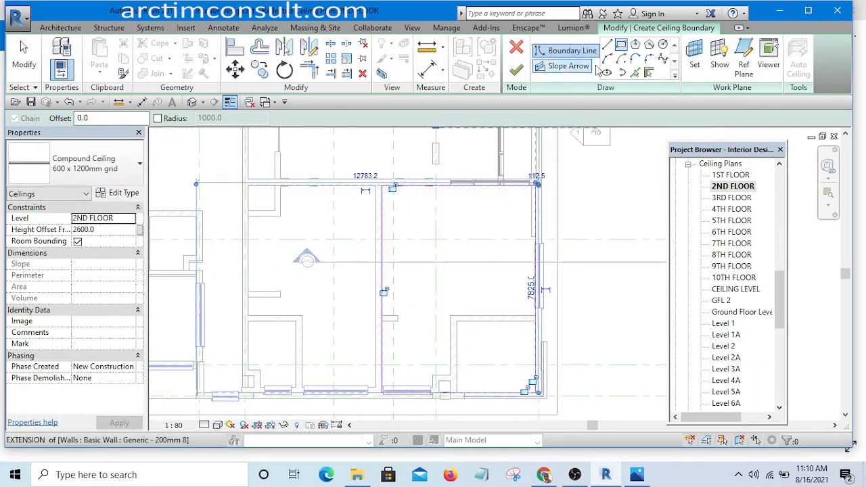
pyautogui.scroll(2, 433, 236)
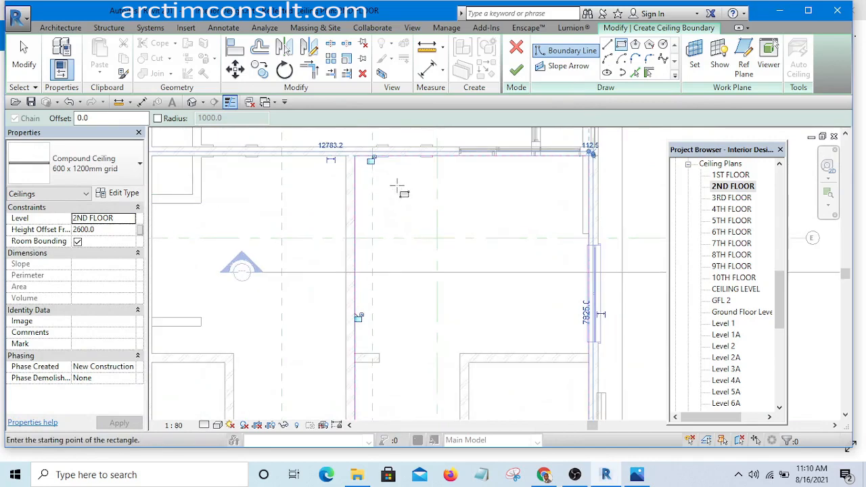
pyautogui.click(397, 186)
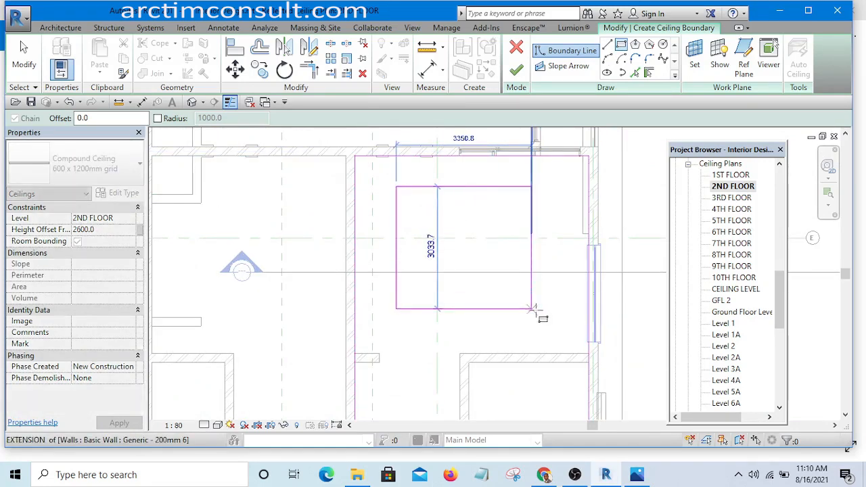
pyautogui.click(540, 311)
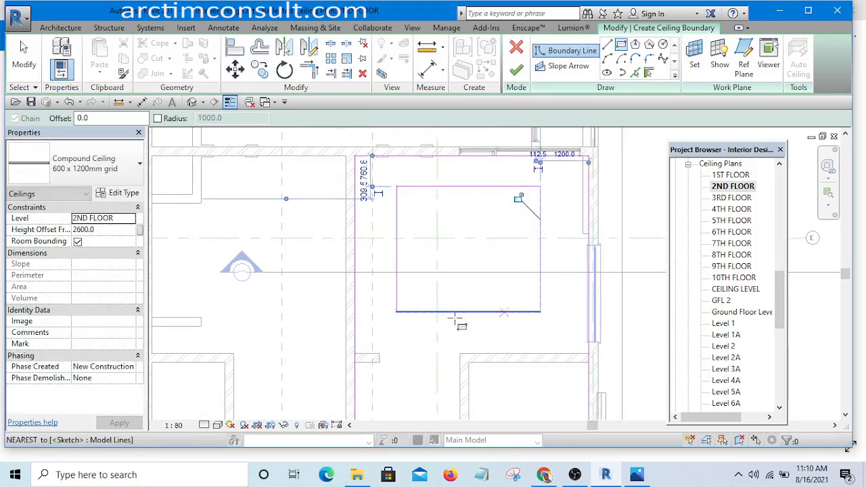
pyautogui.press('Escape')
pyautogui.press('Escape')
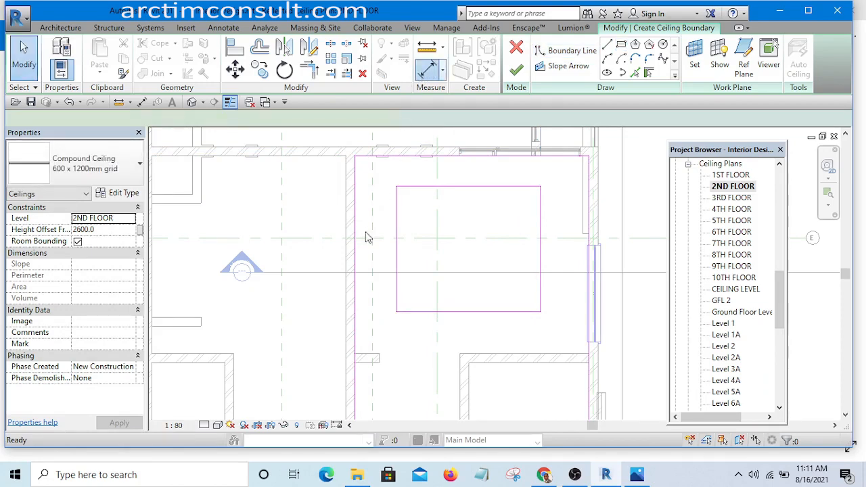
# Dimension the gap between the inner rectangle's left edge and the bedroom's left-hand wall.
pyautogui.press('d')
pyautogui.press('i')
pyautogui.scroll(3, 359, 277)
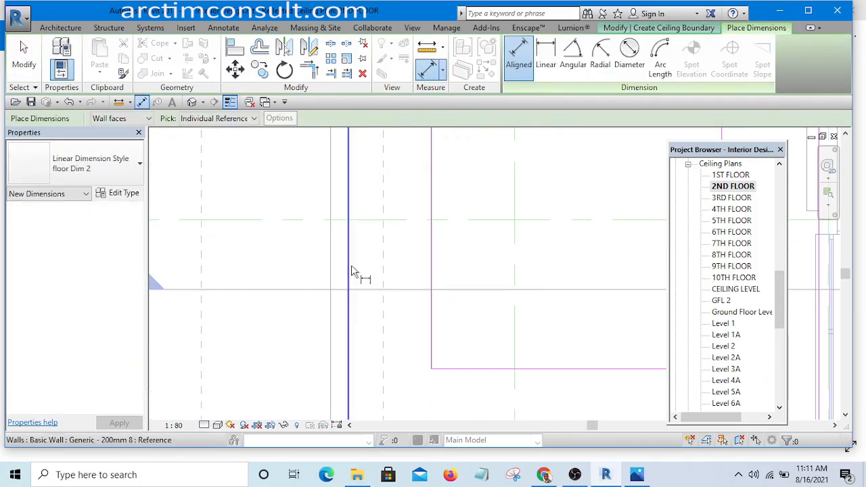
pyautogui.click(439, 264)
pyautogui.click(483, 258)
pyautogui.scroll(-4, 405, 291)
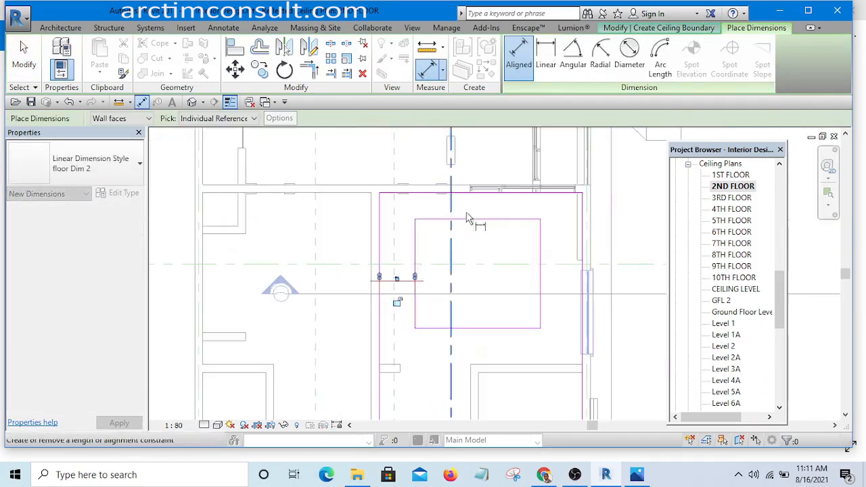
# Dimension the gap between the inner rectangle's upper edge and the bedroom's upper wall.
pyautogui.scroll(1, 453, 218)
pyautogui.scroll(3, 416, 201)
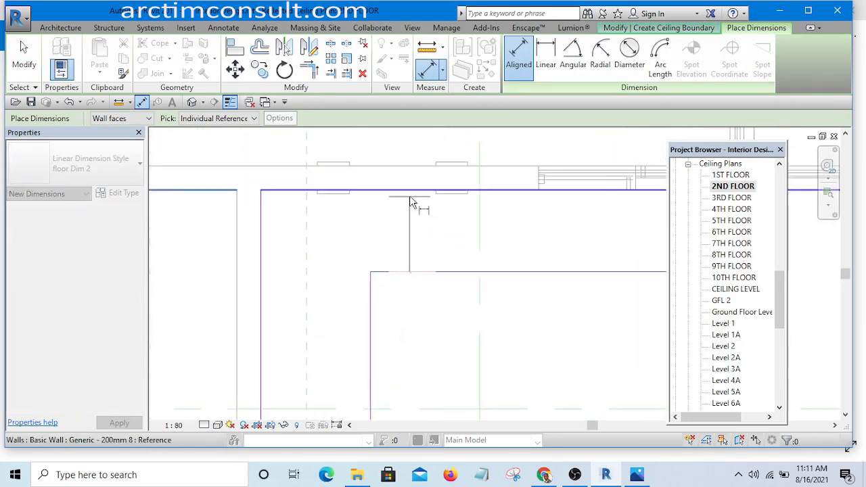
pyautogui.press('Escape')
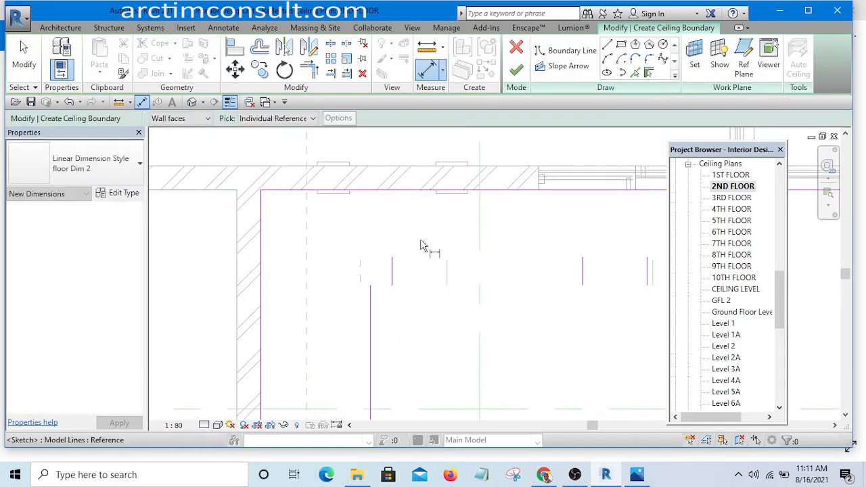
pyautogui.scroll(-3, 430, 261)
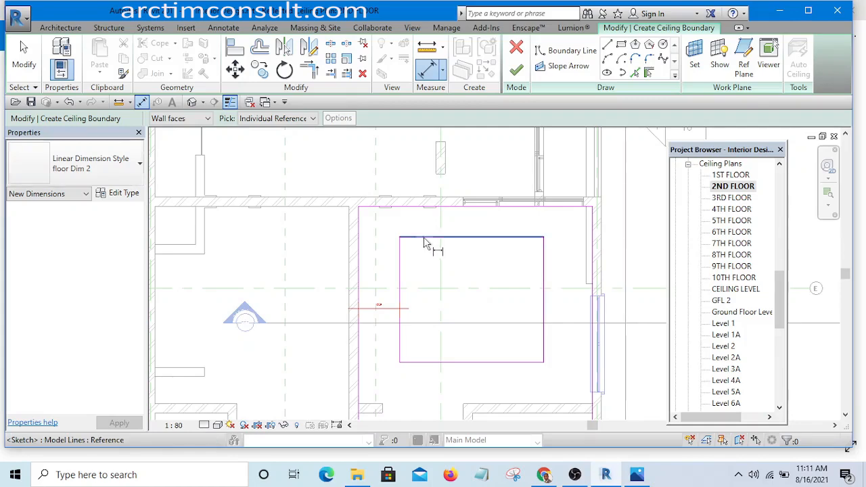
pyautogui.scroll(4, 425, 234)
pyautogui.scroll(-3, 411, 230)
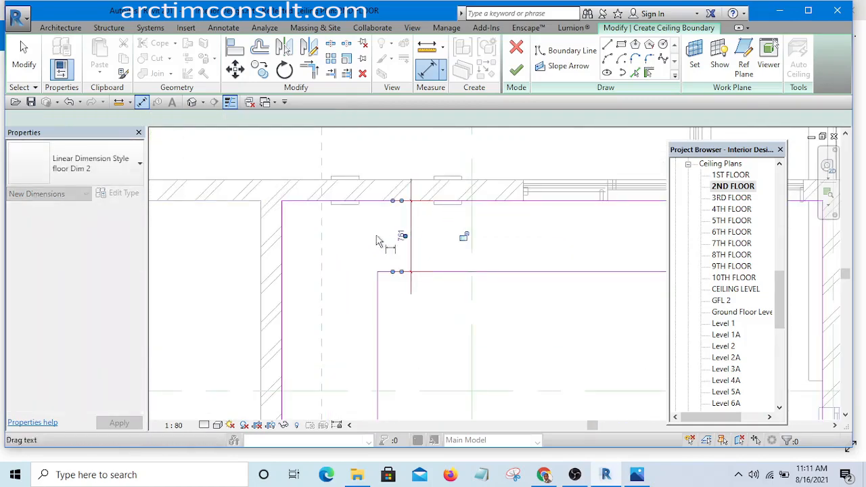
# Dimension the gaps from the inner rectangle's right edge to the outer wall and from its lower edge to the lower partition wall.
pyautogui.scroll(3, 540, 287)
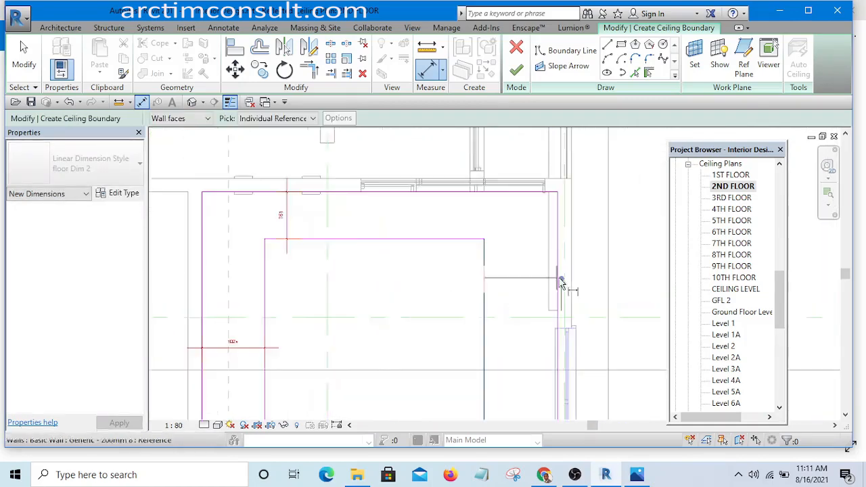
pyautogui.scroll(-3, 503, 223)
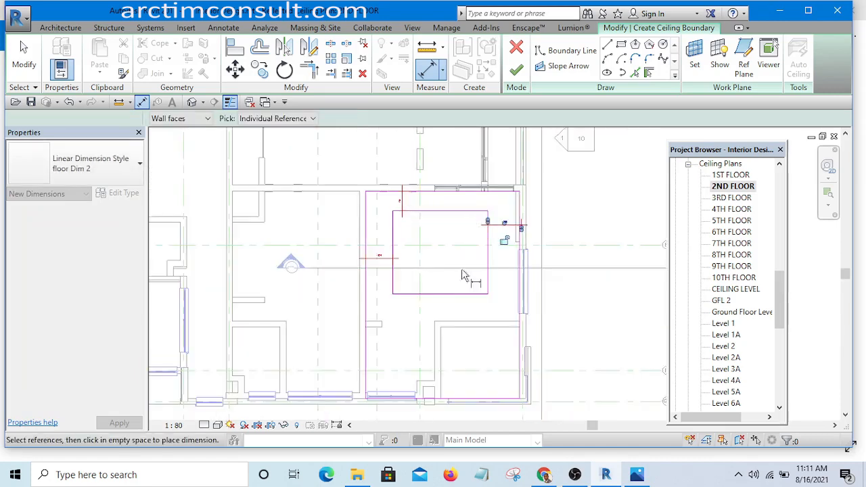
pyautogui.scroll(2, 467, 274)
pyautogui.click(458, 287)
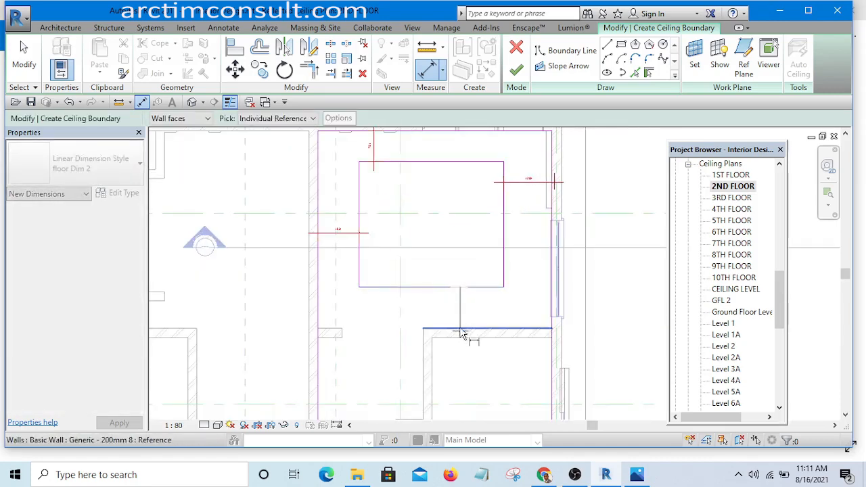
pyautogui.click(459, 324)
pyautogui.click(456, 306)
pyautogui.press('Escape')
pyautogui.press('Escape')
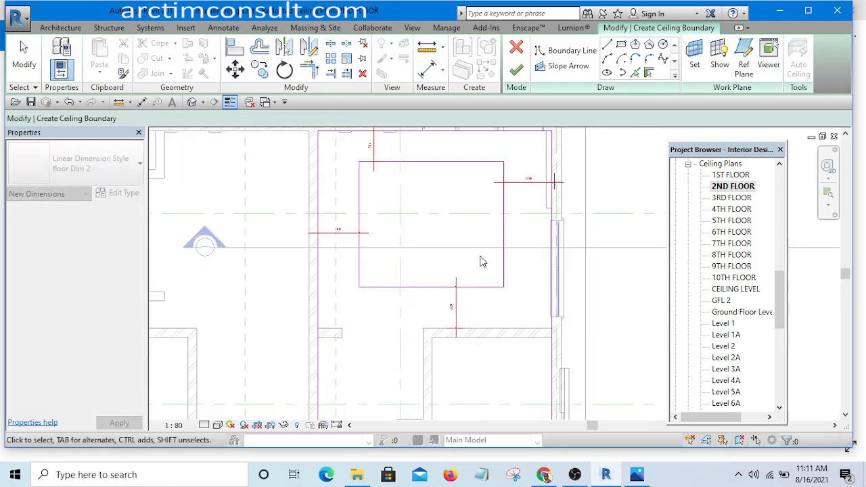
# Set the gap between the inner rectangle's right edge and the bedroom's outer wall to 1500 mm.
pyautogui.click(501, 221)
pyautogui.scroll(3, 529, 178)
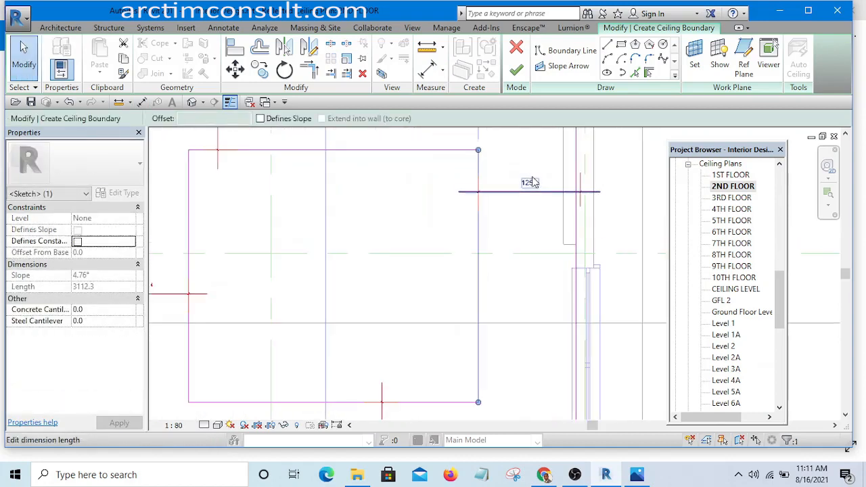
pyautogui.click(532, 178)
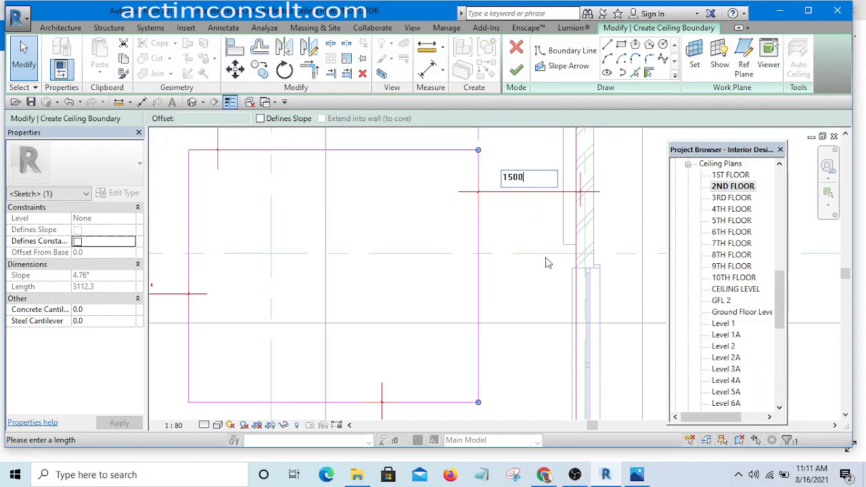
pyautogui.write('1500')
pyautogui.press('Return')
# Set the gap between the inner rectangle's upper edge and the bedroom's upper wall to 1500 mm.
pyautogui.scroll(-3, 506, 244)
pyautogui.click(389, 205)
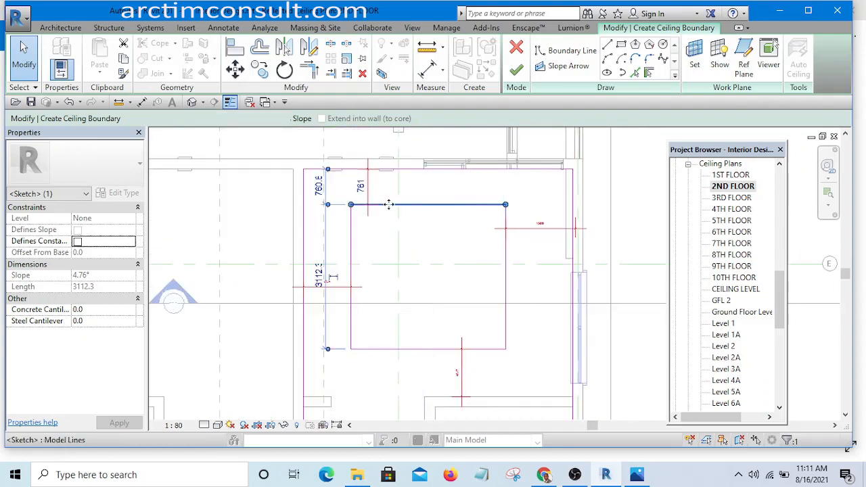
pyautogui.click(360, 186)
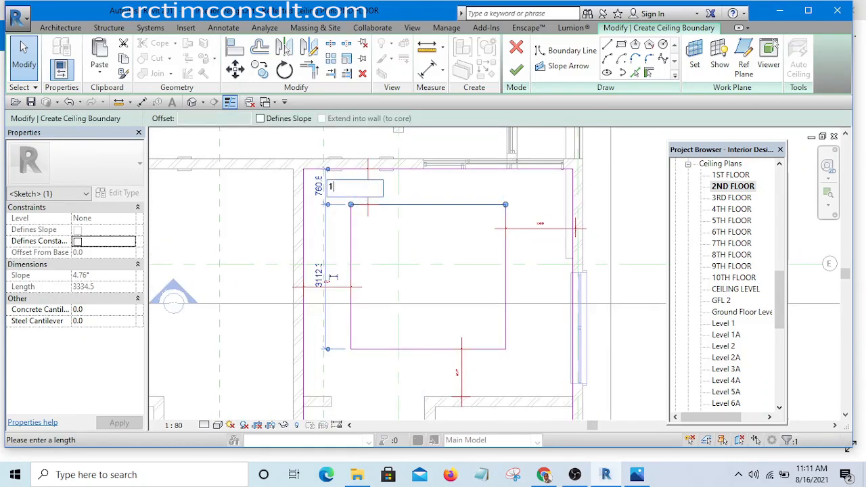
pyautogui.write('1500')
pyautogui.press('Return')
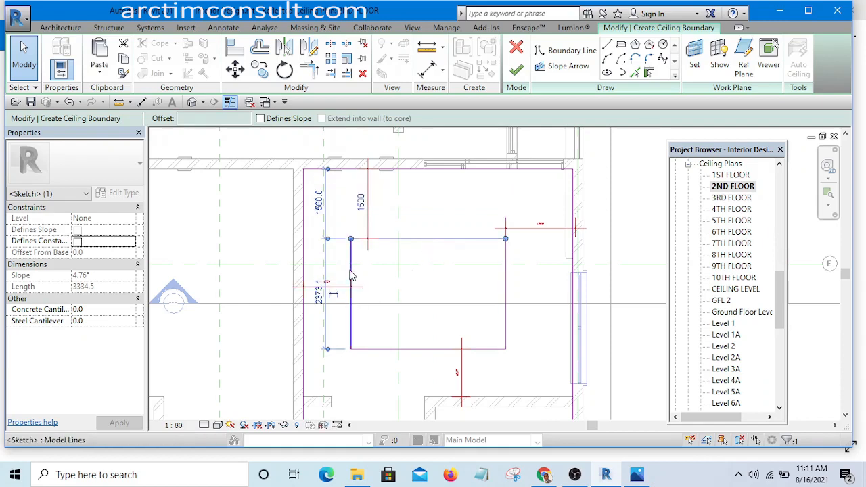
# Set the gap between the inner rectangle's left edge and the bedroom's left-hand wall to 1500 mm.
pyautogui.click(351, 274)
pyautogui.scroll(2, 333, 294)
pyautogui.click(329, 279)
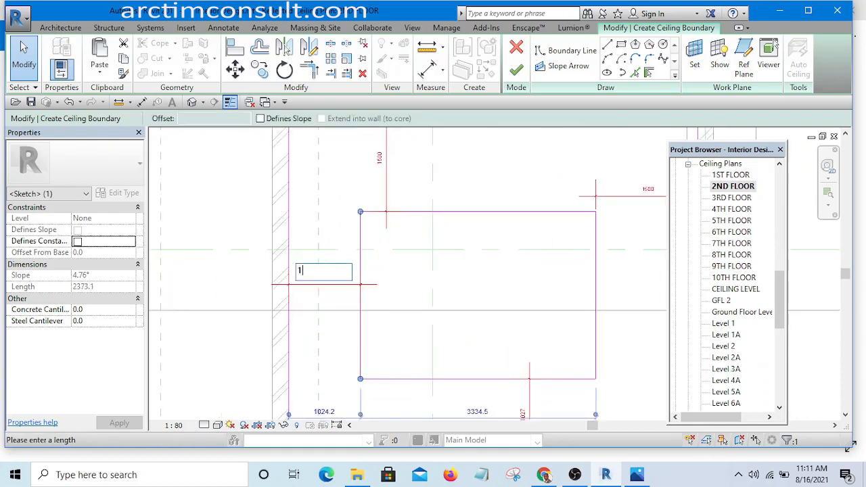
pyautogui.press('Return')
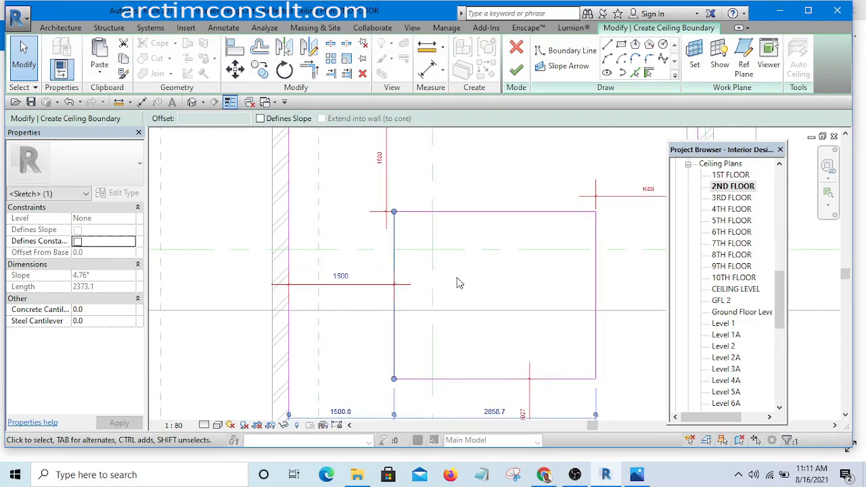
# Set the gap between the inner rectangle's lower edge and the lower partition wall to 1500 mm.
pyautogui.scroll(-2, 457, 276)
pyautogui.moveTo(518, 330); pyautogui.dragTo(489, 264, button='middle')
pyautogui.scroll(2, 490, 264)
pyautogui.click(492, 268)
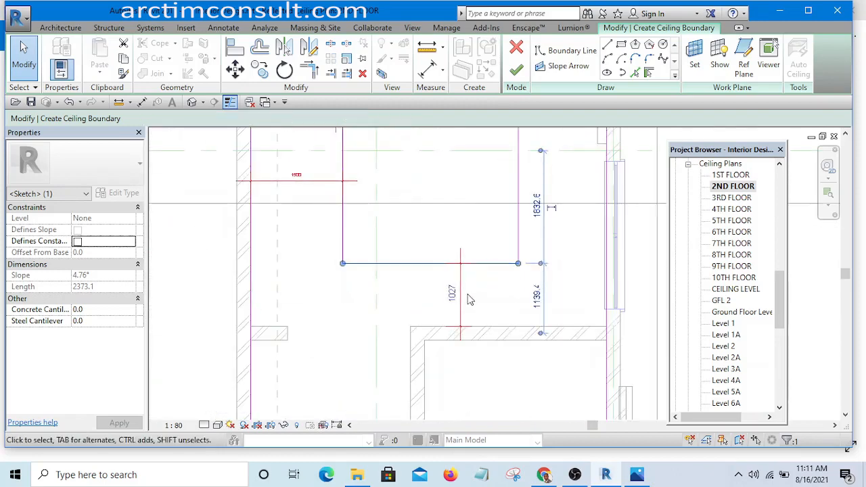
pyautogui.scroll(1, 459, 292)
pyautogui.click(450, 295)
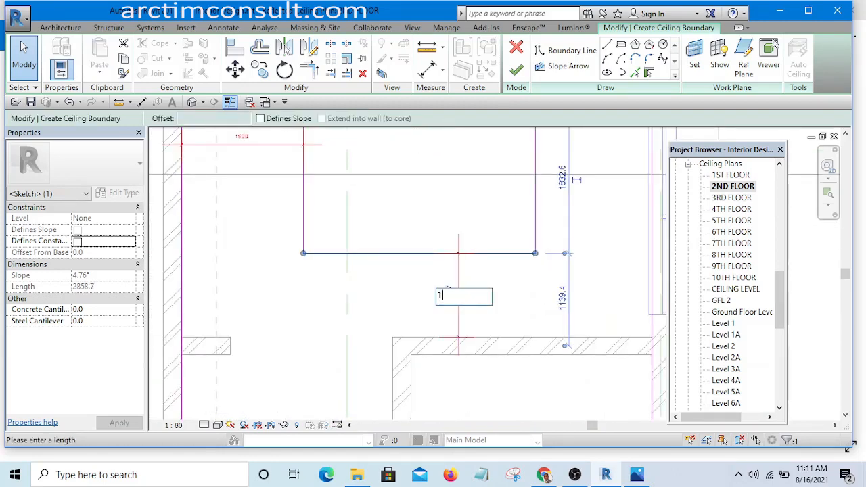
pyautogui.press('Return')
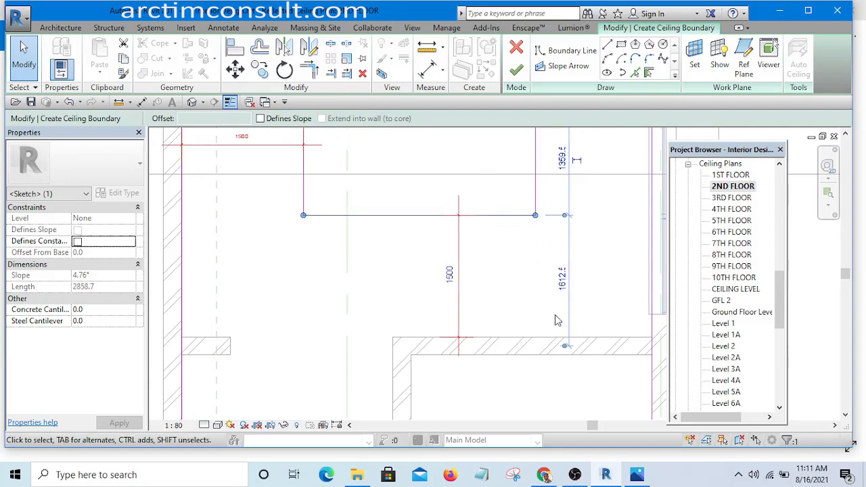
# Examine the corner shape of the recessed ceiling in the bedroom.jpg reference render.
pyautogui.scroll(-4, 555, 318)
pyautogui.scroll(1, 501, 255)
pyautogui.moveTo(488, 236); pyautogui.dragTo(491, 267, button='middle')
pyautogui.click(502, 256)
pyautogui.scroll(1, 503, 307)
pyautogui.scroll(-1, 513, 309)
pyautogui.scroll(-1, 513, 308)
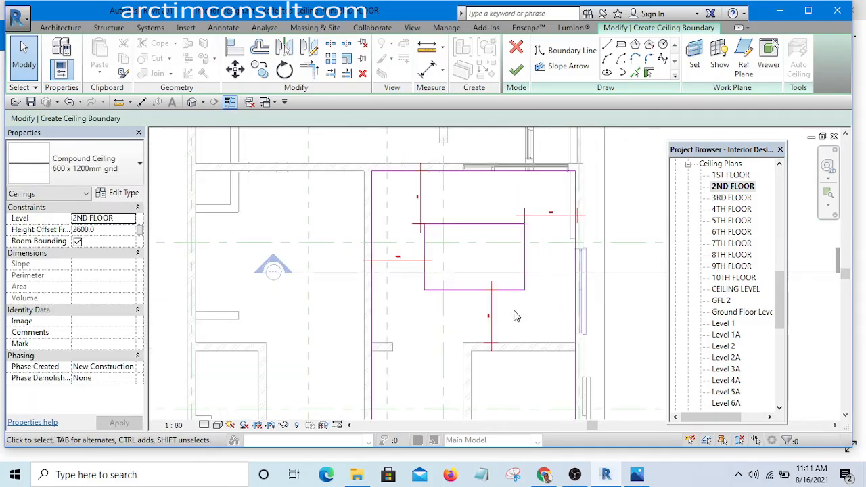
pyautogui.scroll(2, 514, 285)
pyautogui.scroll(3, 512, 204)
pyautogui.moveTo(531, 324); pyautogui.dragTo(507, 271, button='middle')
pyautogui.click(637, 475)
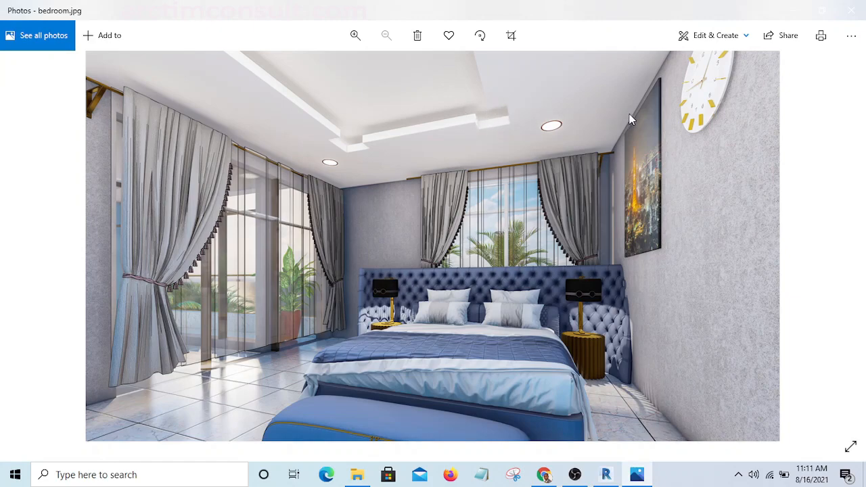
pyautogui.click(792, 13)
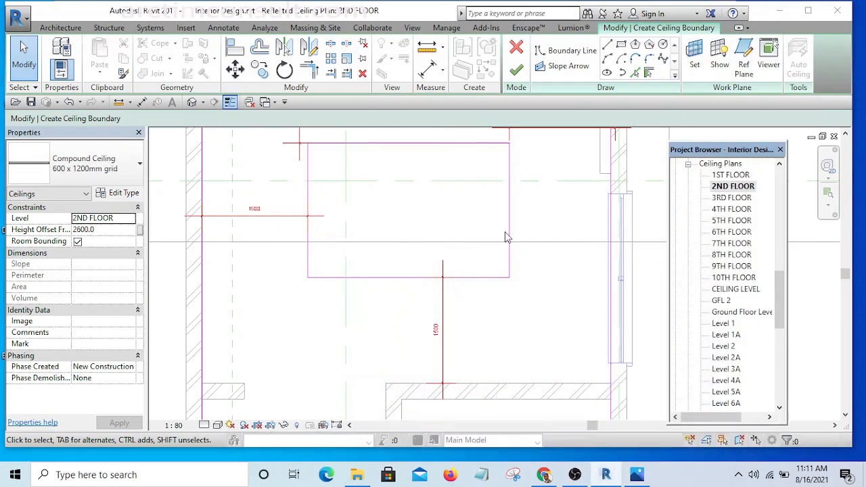
# Draw a small square with sides of about 260 mm over the inner rectangle's lower-right corner.
pyautogui.moveTo(500, 285); pyautogui.dragTo(503, 328, button='middle')
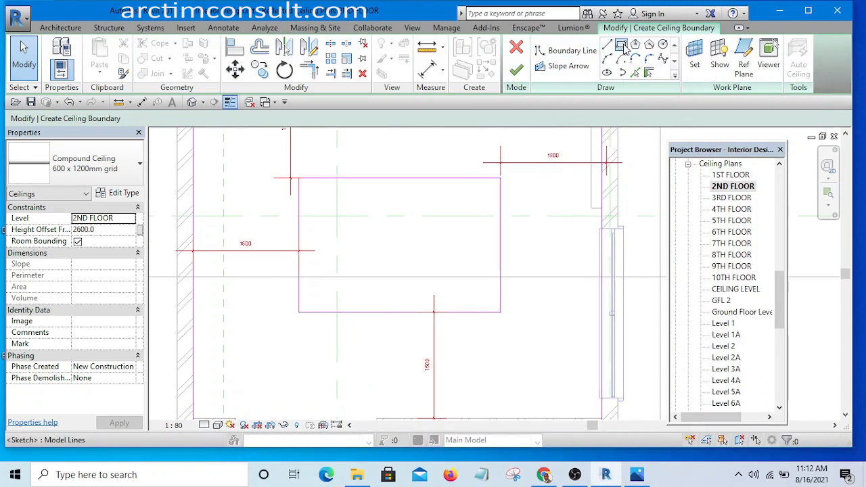
pyautogui.click(621, 46)
pyautogui.scroll(5, 486, 320)
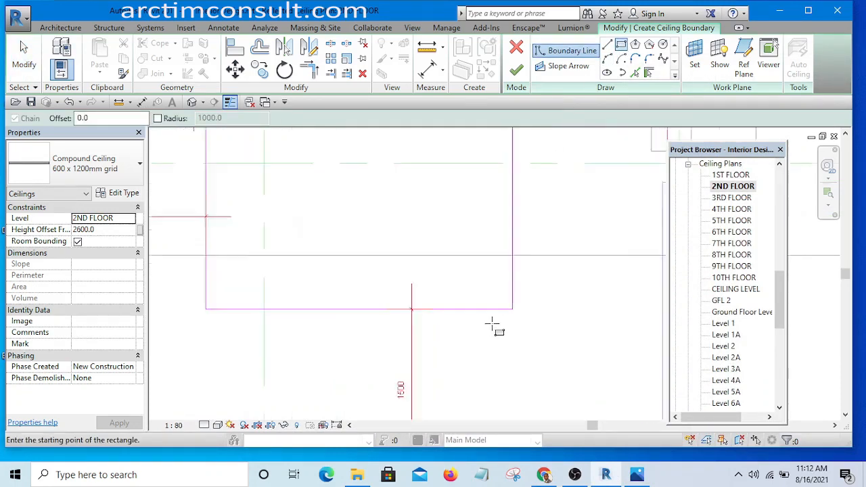
pyautogui.scroll(4, 506, 287)
pyautogui.click(498, 287)
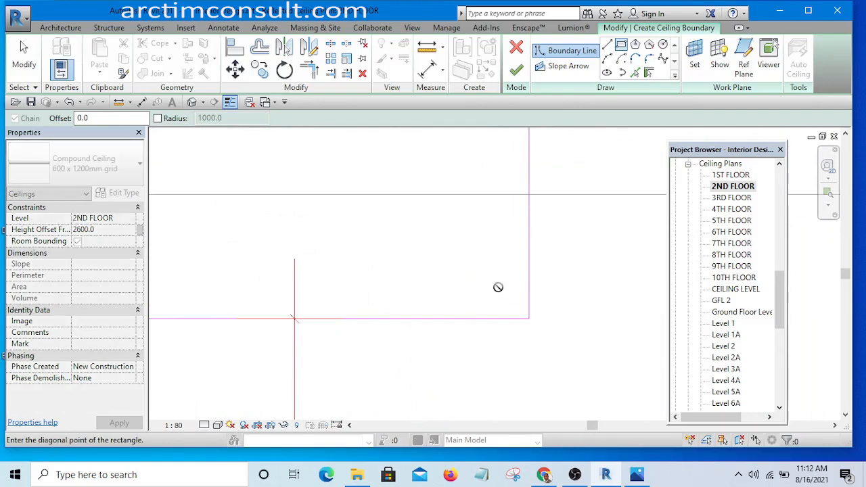
pyautogui.click(562, 350)
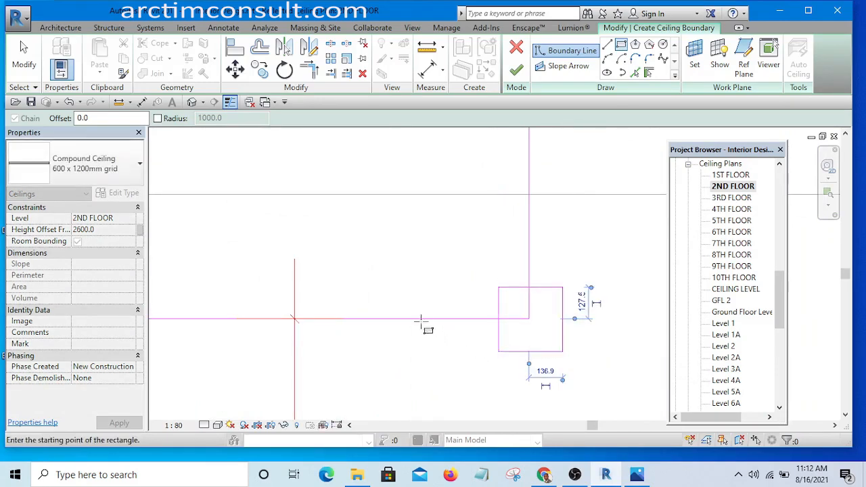
pyautogui.scroll(-6, 451, 308)
pyautogui.press('Escape')
pyautogui.press('Escape')
pyautogui.press('Escape')
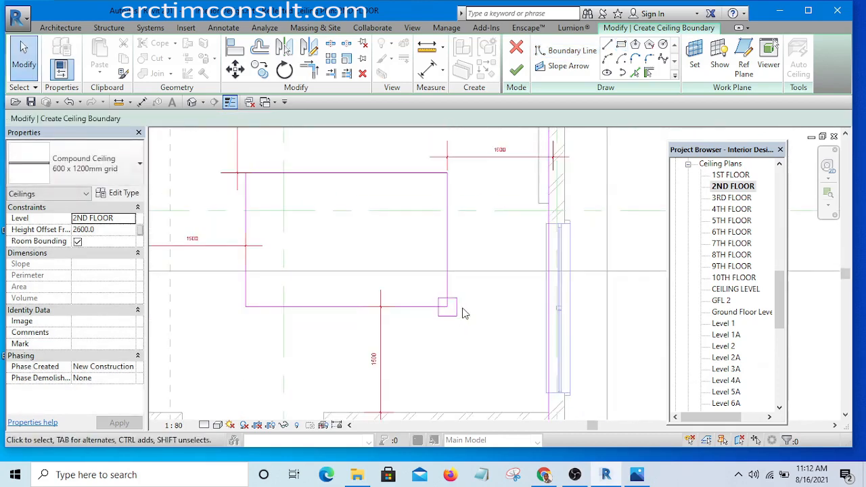
pyautogui.click(309, 71)
pyautogui.scroll(3, 434, 328)
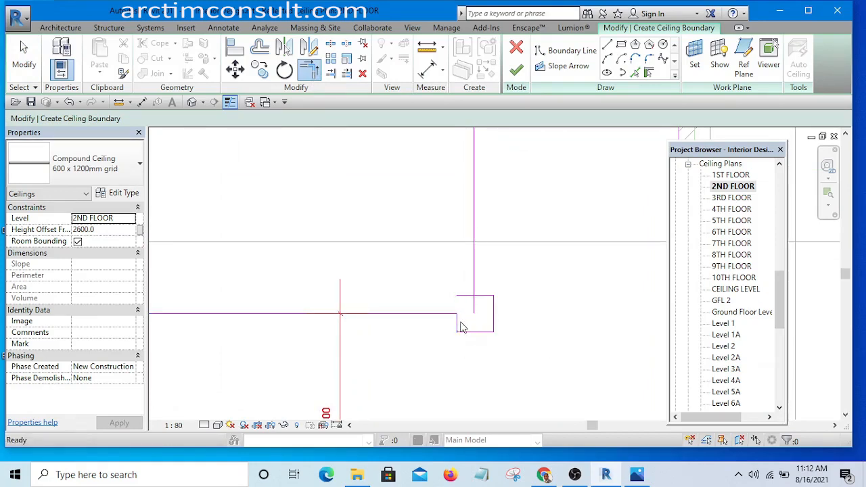
pyautogui.scroll(-4, 507, 287)
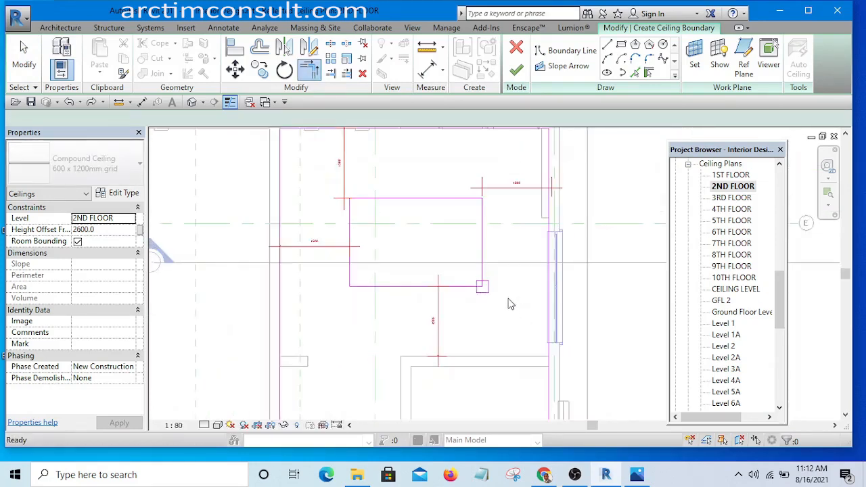
pyautogui.press('Escape')
# Mirror a copy of the small square to the inner rectangle's upper-right corner, about a horizontal axis through the right edge's midpoint.
pyautogui.scroll(4, 493, 287)
pyautogui.moveTo(433, 217); pyautogui.dragTo(528, 371)
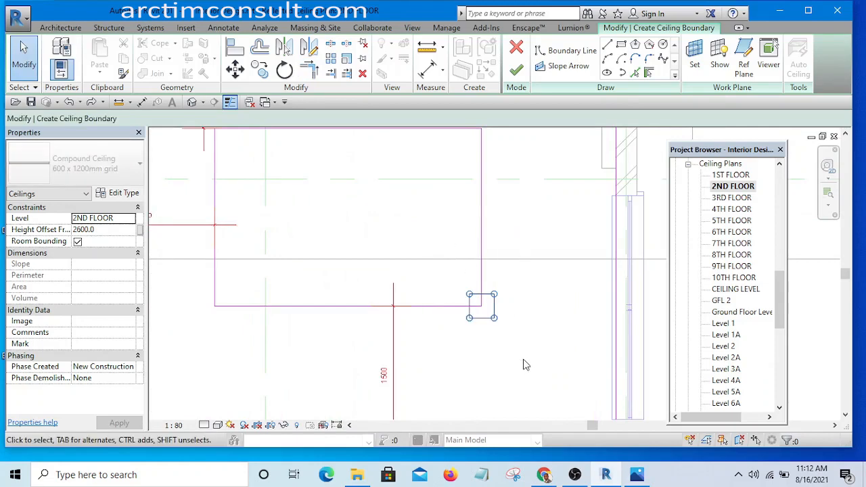
pyautogui.scroll(2, 522, 342)
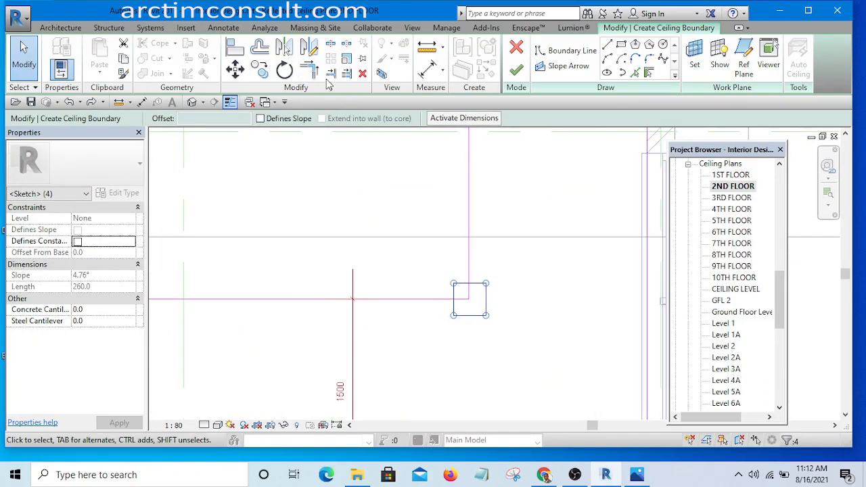
pyautogui.click(311, 49)
pyautogui.scroll(-2, 507, 264)
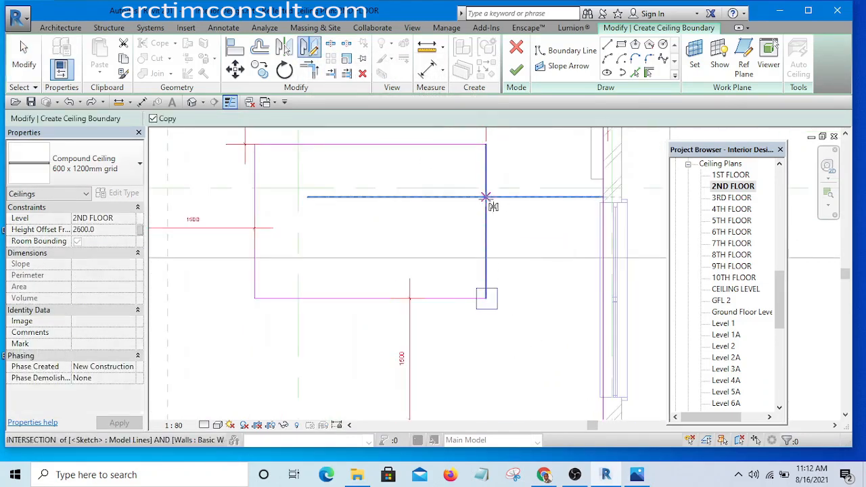
pyautogui.click(486, 222)
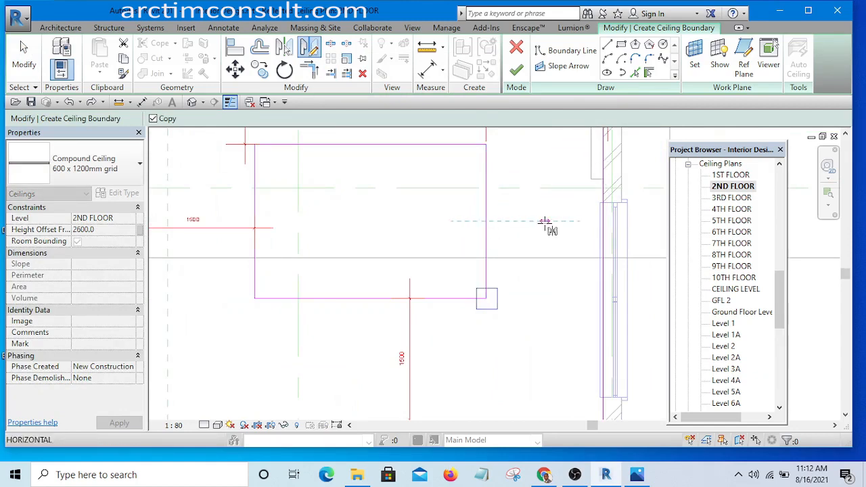
pyautogui.click(544, 223)
# Mirror copies of both right-hand squares to the rectangle's left corners, about a vertical axis through the upper edge's midpoint.
pyautogui.moveTo(545, 228); pyautogui.dragTo(522, 261, button='middle')
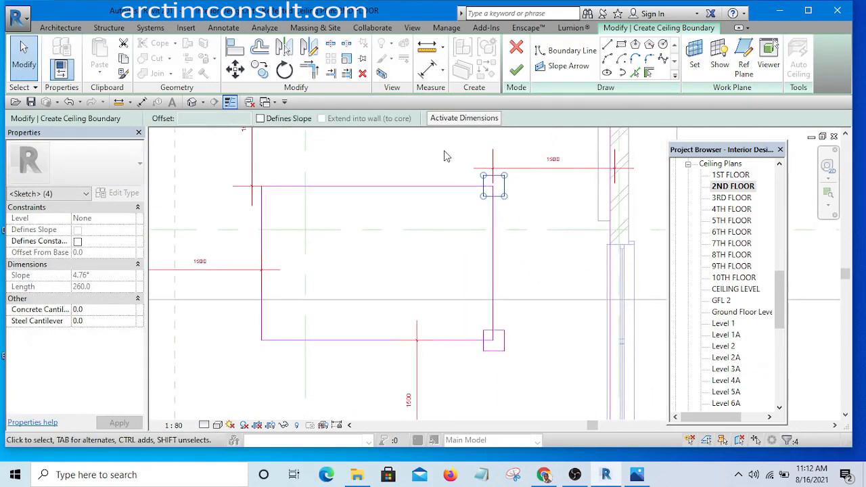
pyautogui.moveTo(442, 149); pyautogui.dragTo(579, 268)
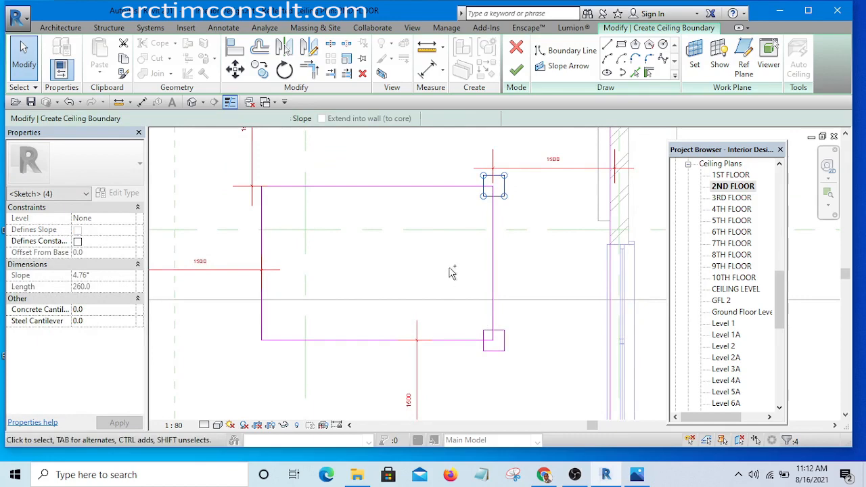
pyautogui.keyDown('ctrl'); pyautogui.moveTo(451, 272); pyautogui.dragTo(541, 396); pyautogui.keyUp('ctrl')
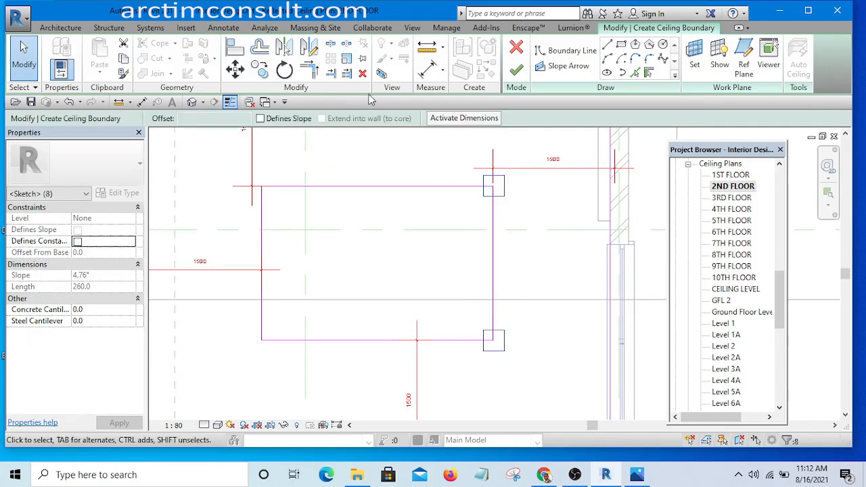
pyautogui.click(307, 46)
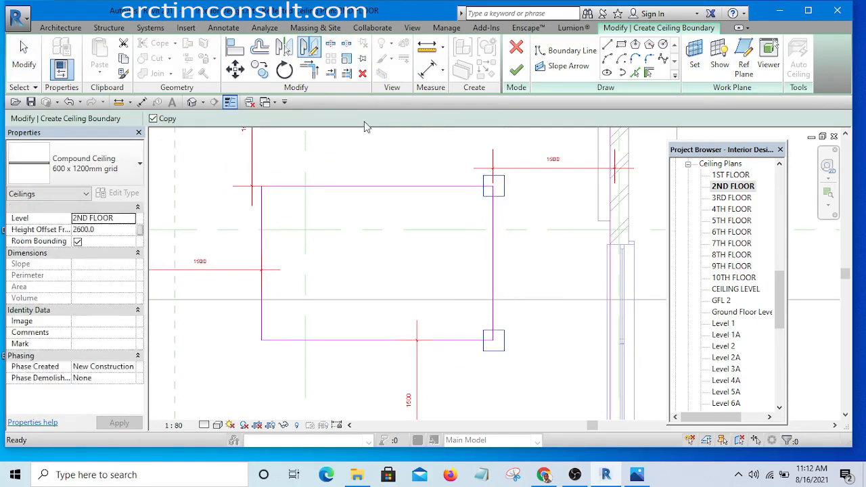
pyautogui.click(376, 187)
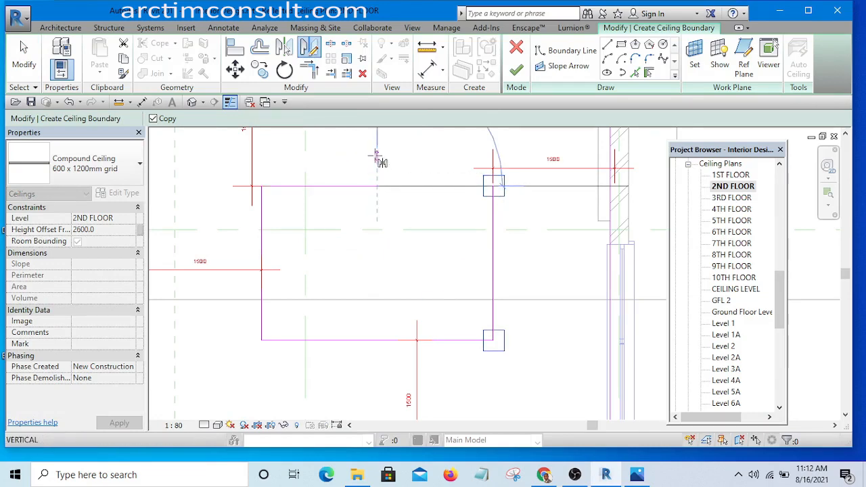
pyautogui.click(375, 157)
pyautogui.scroll(-1, 439, 190)
pyautogui.scroll(2, 423, 207)
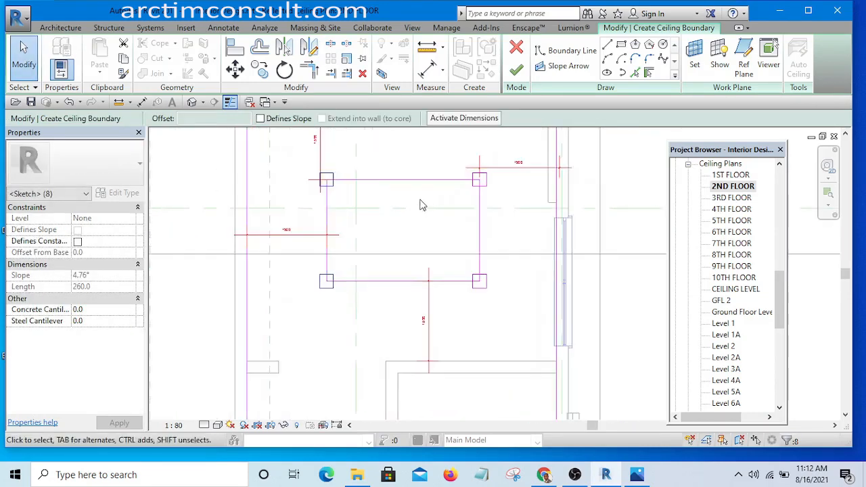
# Trim the upper-left square and the inner rectangle's adjoining edges into one continuous stepped corner.
pyautogui.click(308, 69)
pyautogui.scroll(5, 342, 184)
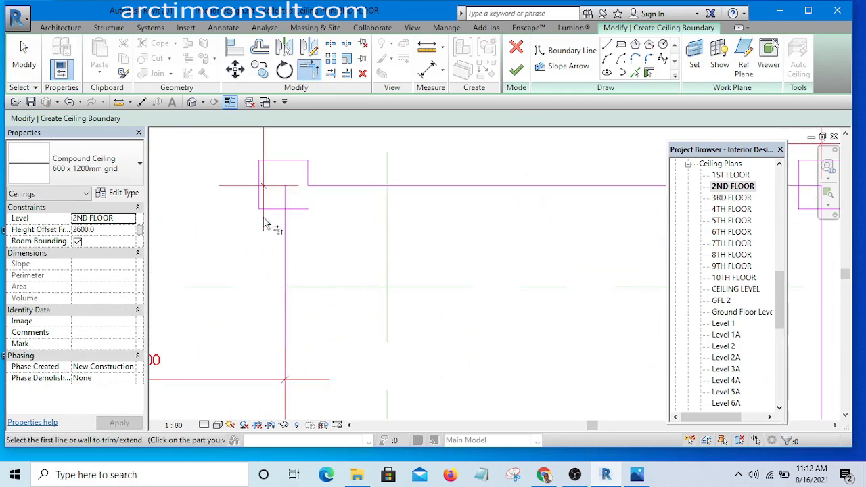
pyautogui.click(279, 209)
pyautogui.click(287, 254)
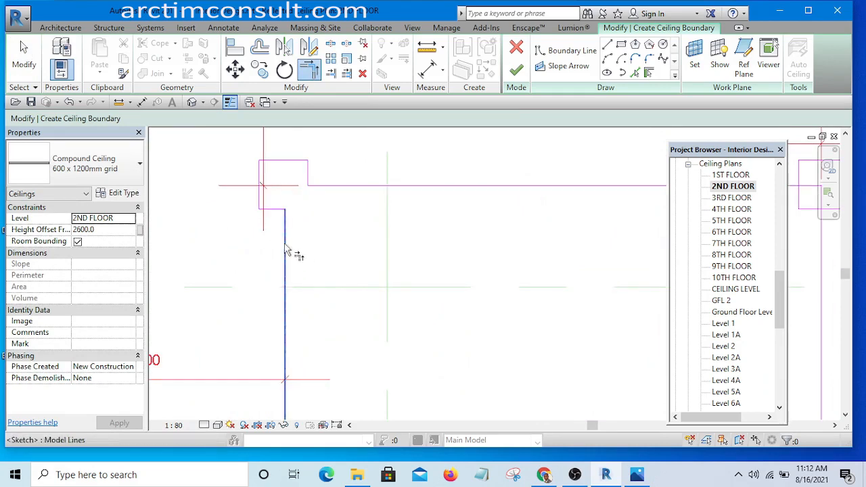
# Trim the lower-left square against the inner rectangle's left and lower edges to form a stepped corner.
pyautogui.scroll(-4, 311, 169)
pyautogui.scroll(4, 292, 278)
pyautogui.click(289, 280)
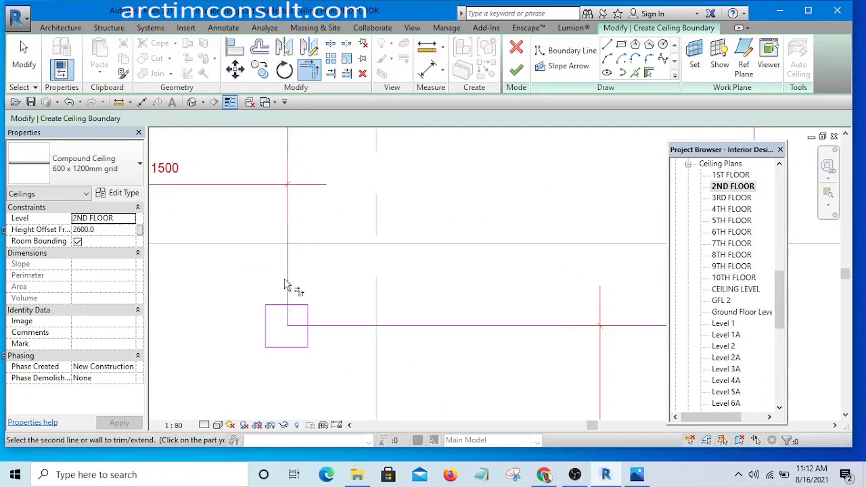
pyautogui.click(281, 306)
pyautogui.click(337, 326)
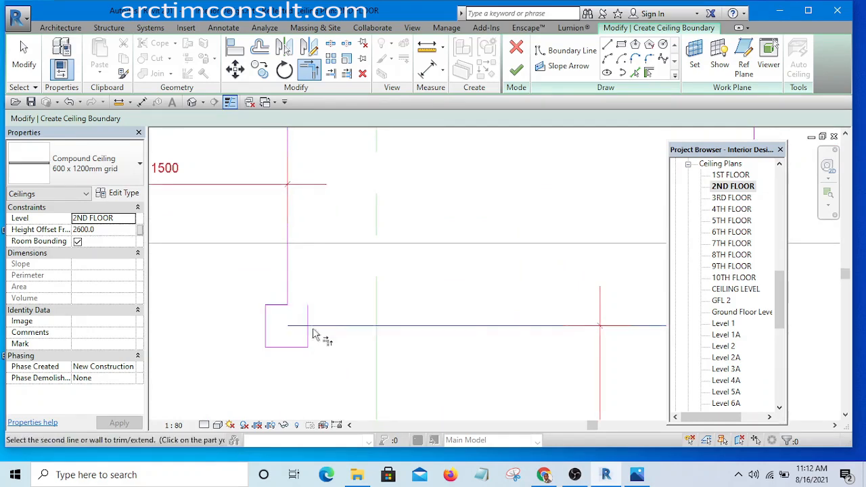
pyautogui.click(307, 319)
pyautogui.scroll(-3, 286, 270)
pyautogui.scroll(2, 447, 287)
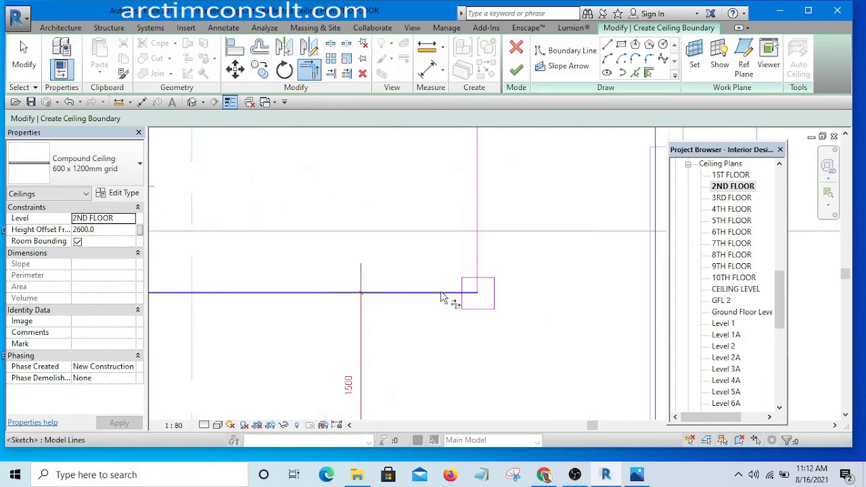
# Trim the lower-right square and the inner rectangle's bottom and right edges into one continuous stepped corner.
pyautogui.click(444, 295)
pyautogui.scroll(2, 453, 301)
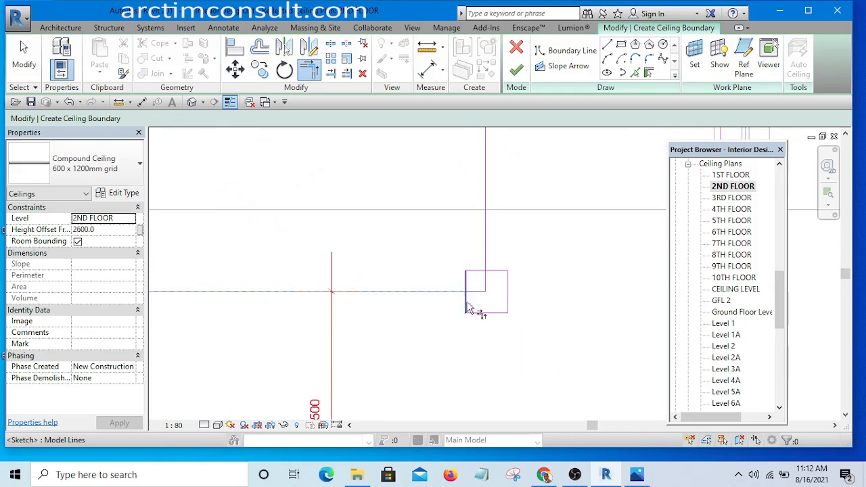
pyautogui.click(465, 306)
pyautogui.click(485, 248)
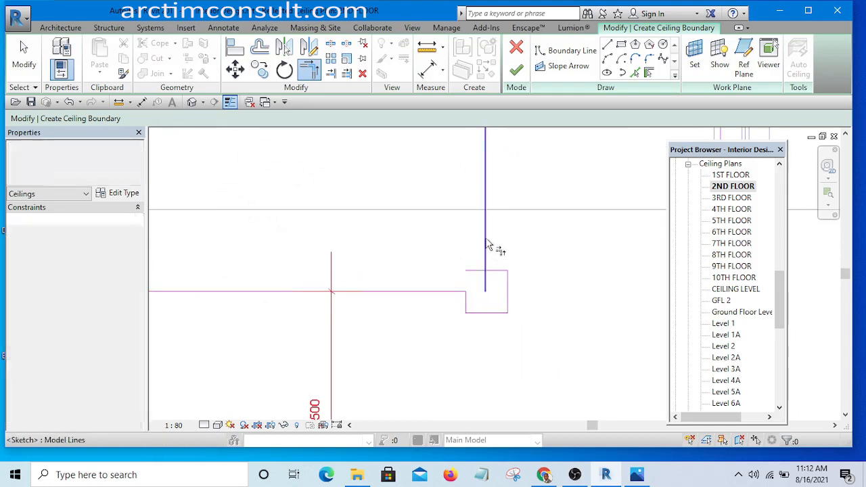
pyautogui.click(495, 281)
# Trim the upper-right square against the inner rectangle's top and right edges to form the last stepped corner.
pyautogui.scroll(-3, 516, 217)
pyautogui.scroll(3, 454, 258)
pyautogui.scroll(2, 455, 258)
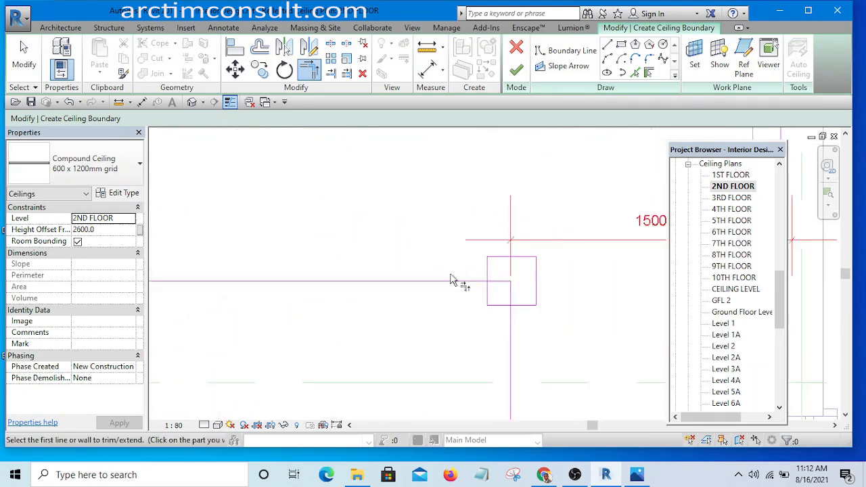
pyautogui.click(511, 330)
pyautogui.click(520, 306)
pyautogui.scroll(-2, 499, 244)
pyautogui.scroll(-2, 486, 213)
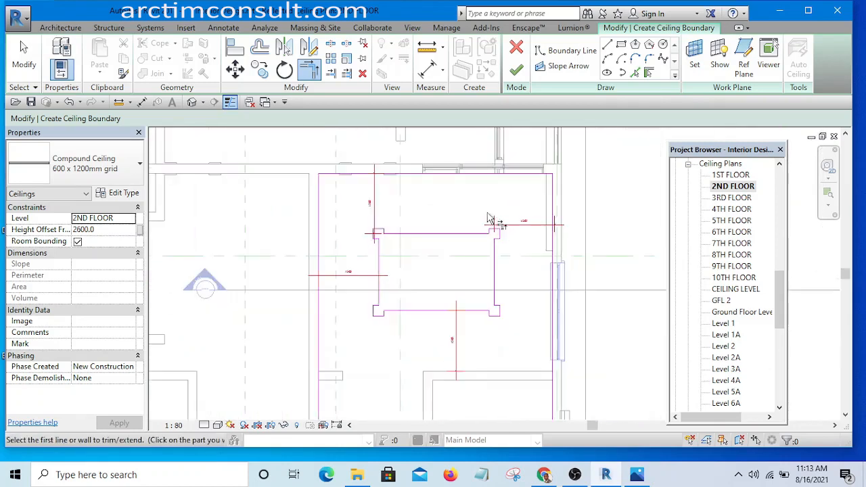
pyautogui.moveTo(478, 278); pyautogui.dragTo(475, 230, button='middle')
pyautogui.rightClick(435, 166)
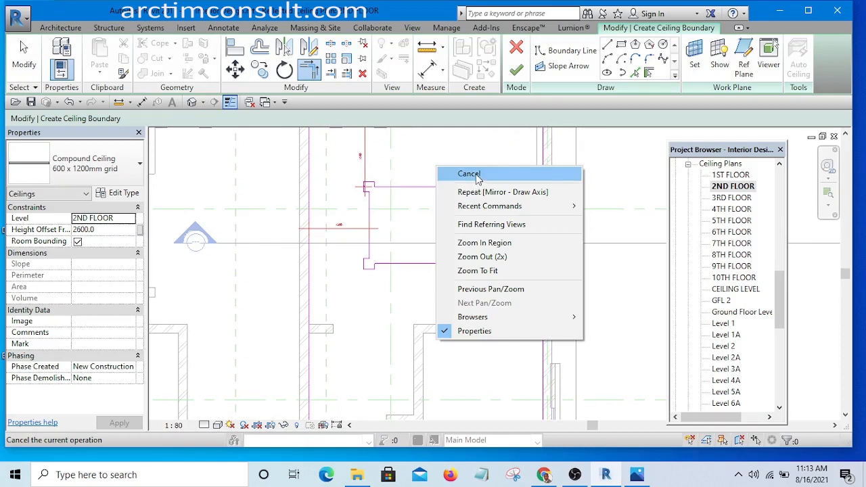
pyautogui.click(468, 174)
pyautogui.moveTo(454, 165); pyautogui.dragTo(465, 187, button='middle')
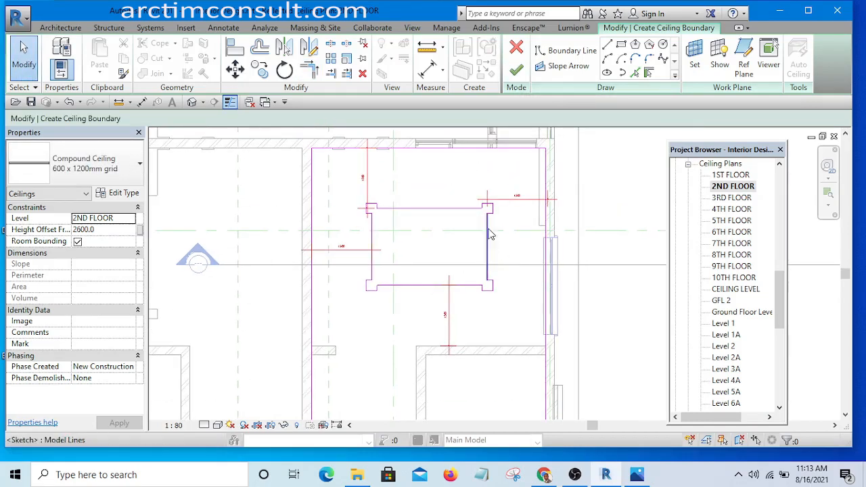
pyautogui.moveTo(457, 270)
pyautogui.mouseDown(button='middle')
pyautogui.moveTo(448, 293)
pyautogui.moveTo(455, 264)
pyautogui.mouseUp(button='middle')
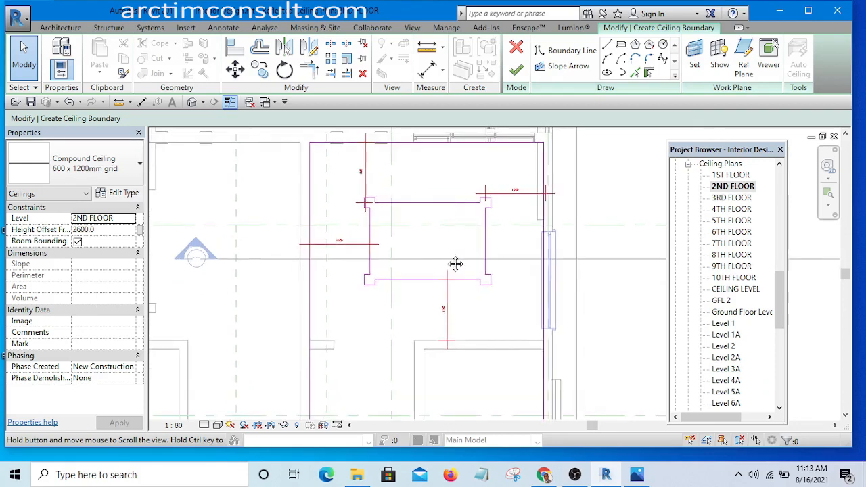
# Duplicate the 600 x 1200mm grid compound ceiling type under the name Pop.
pyautogui.click(122, 194)
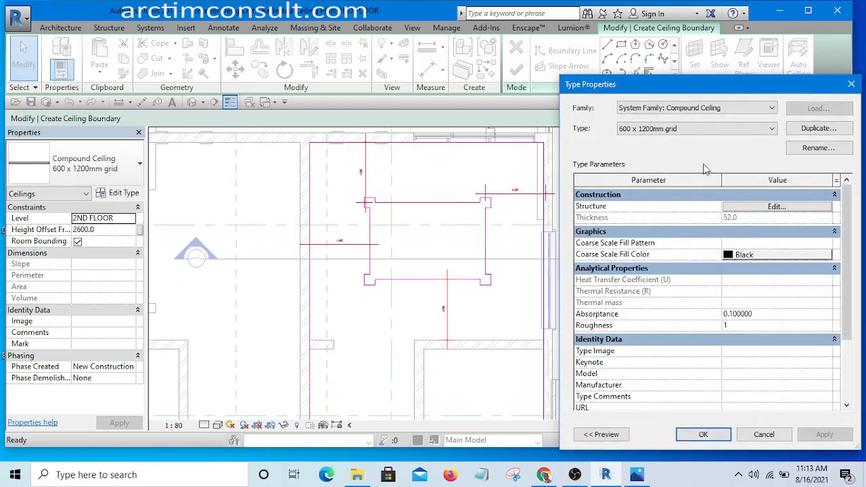
pyautogui.click(817, 128)
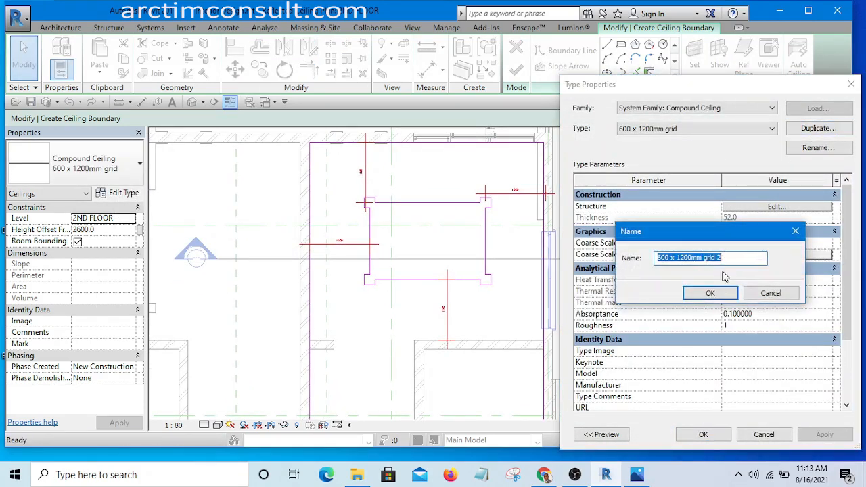
pyautogui.moveTo(727, 258); pyautogui.dragTo(611, 262)
pyautogui.write('Po')
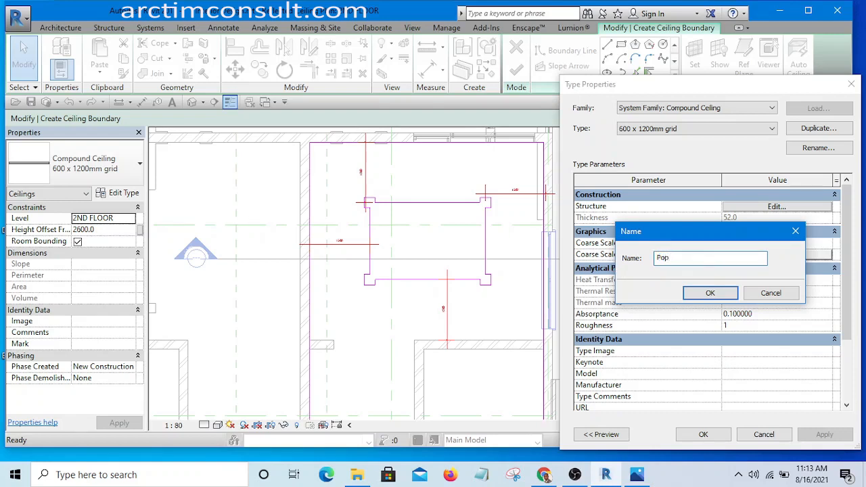
pyautogui.write('p')
pyautogui.click(728, 296)
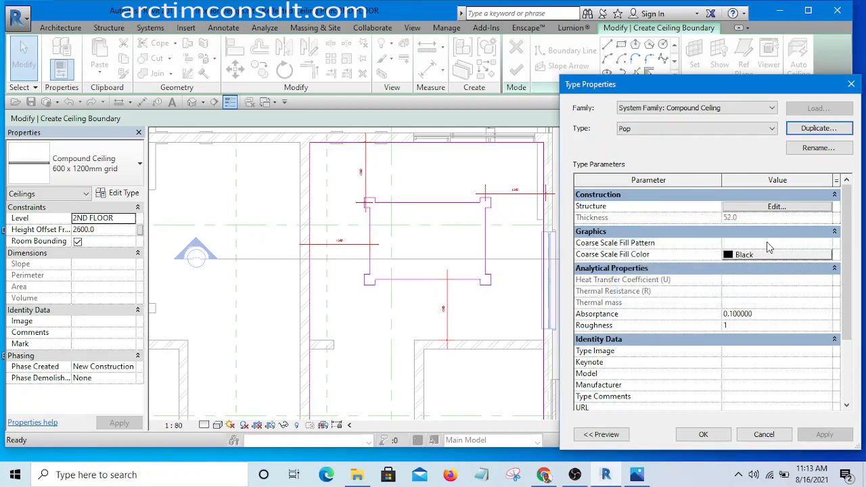
# Delete the Finish 2 [5] layer from the Pop ceiling's structure and set the Structure [1] layer's thickness to 100.
pyautogui.click(775, 205)
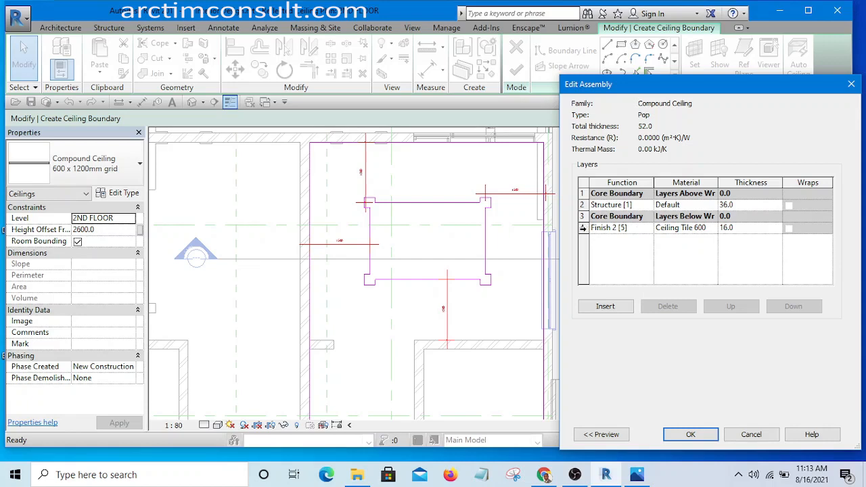
pyautogui.click(582, 228)
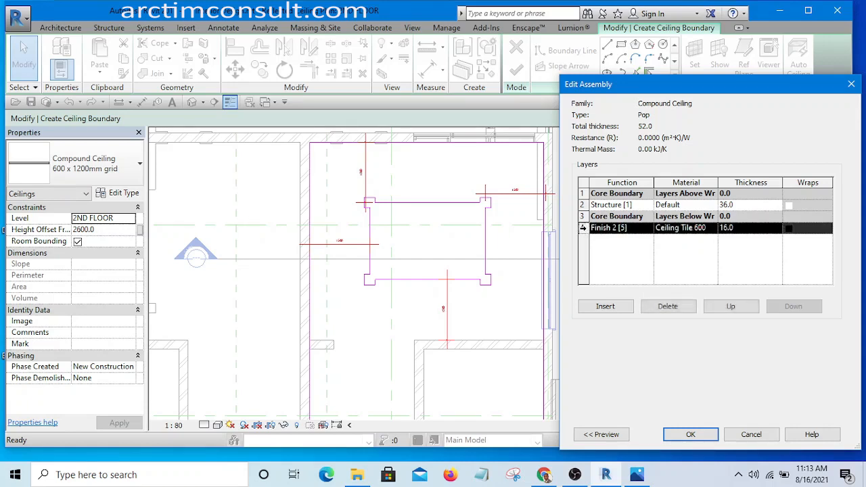
pyautogui.click(667, 305)
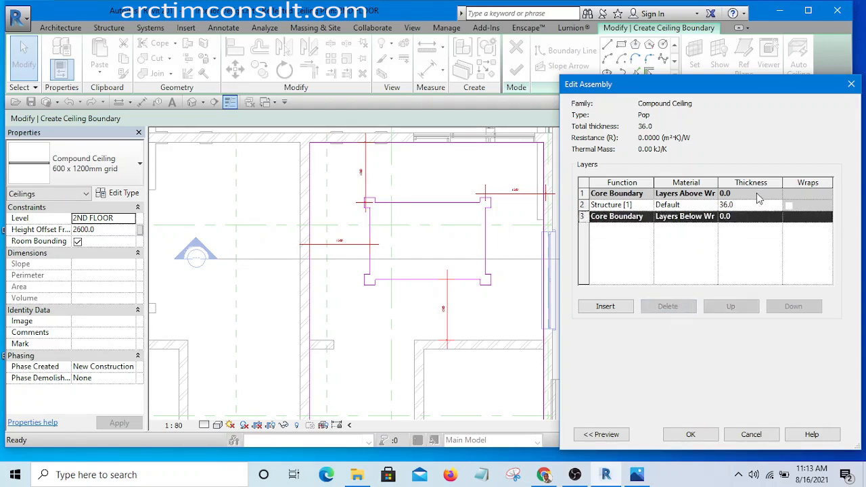
pyautogui.doubleClick(738, 205)
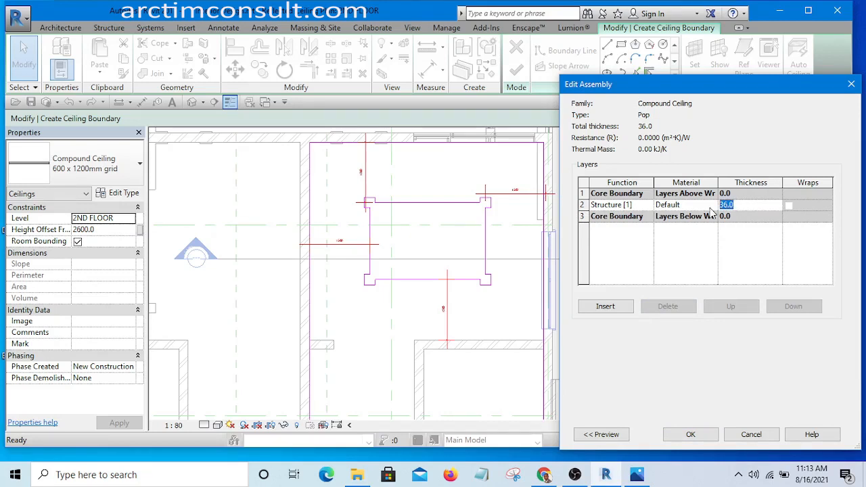
pyautogui.write('100')
pyautogui.click(693, 248)
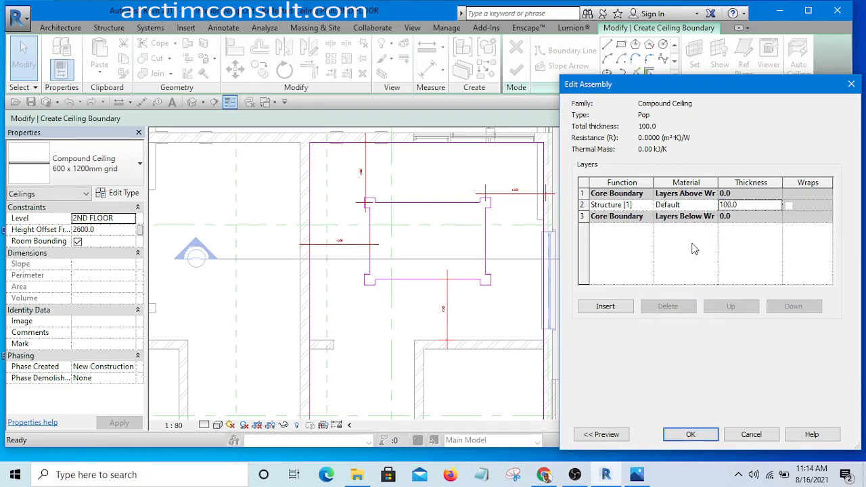
# Duplicate the Default material for the Structure [1] layer and try to name the copy Pop.
pyautogui.click(711, 206)
pyautogui.click(712, 204)
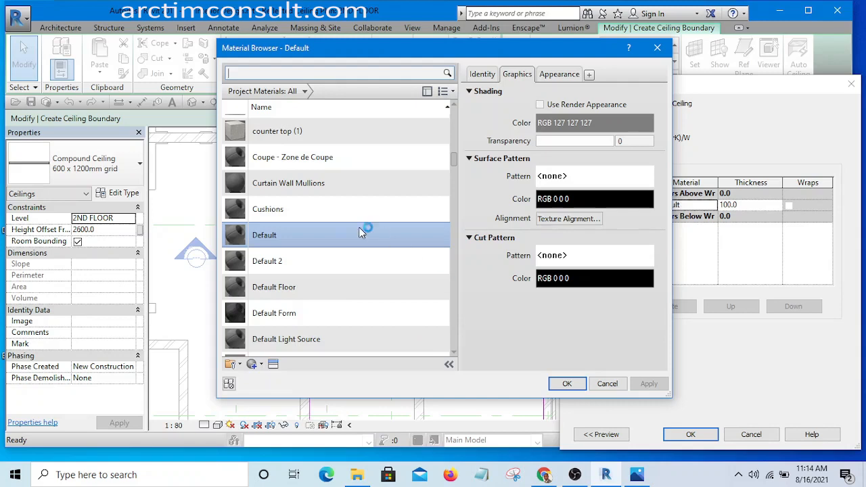
pyautogui.rightClick(264, 236)
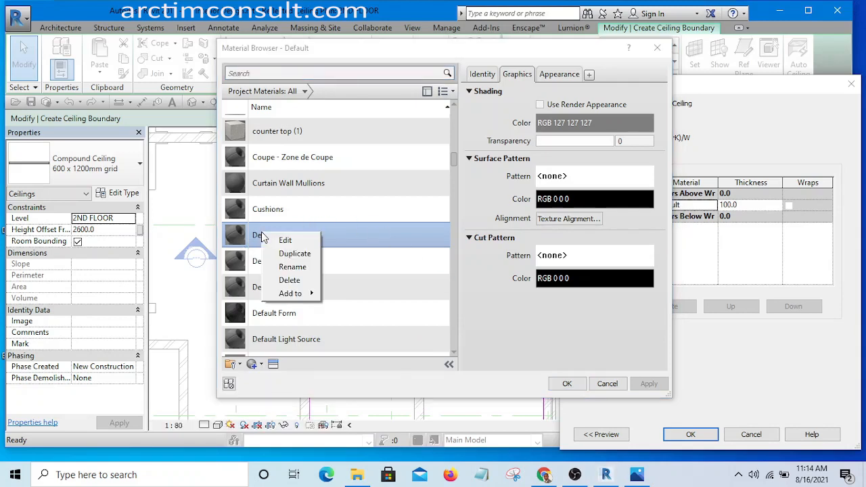
pyautogui.click(302, 254)
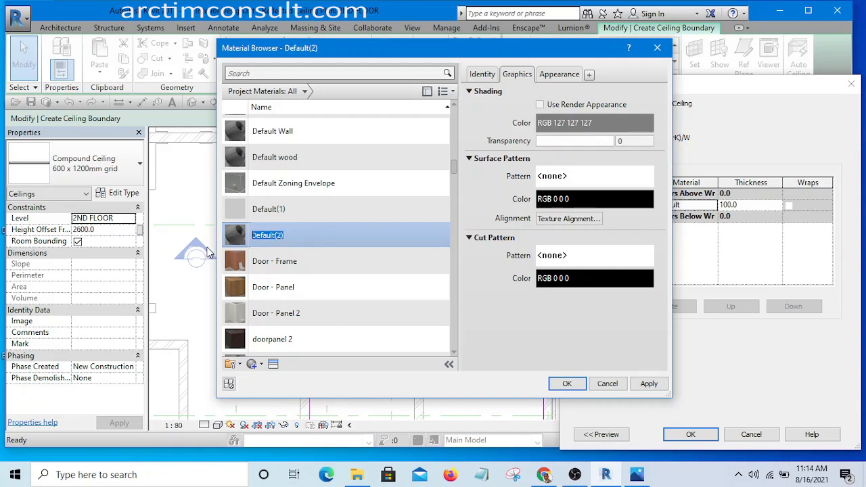
pyautogui.write('Pop')
pyautogui.click(649, 383)
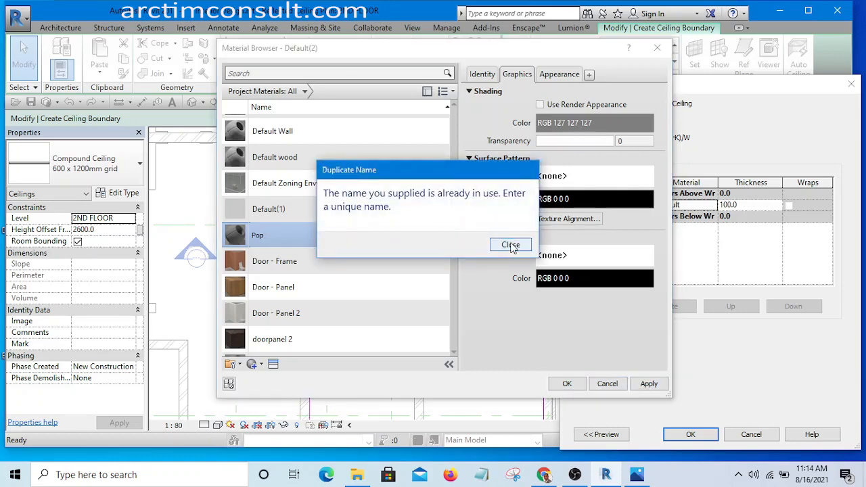
pyautogui.click(512, 246)
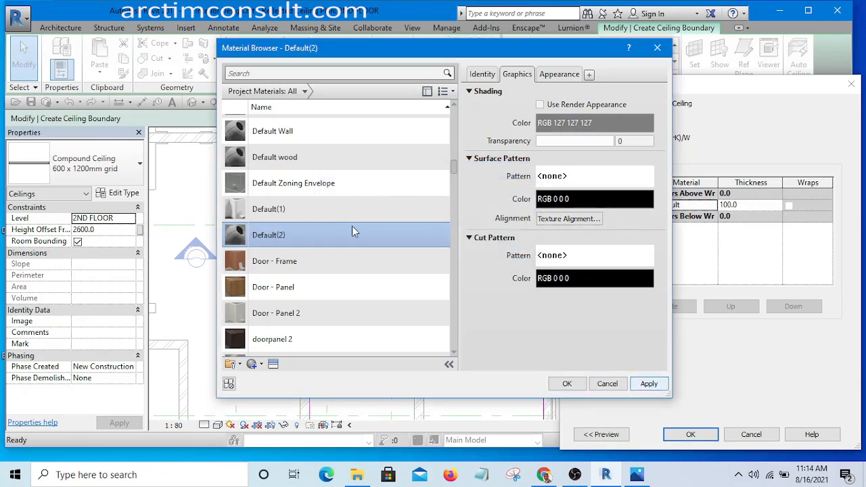
# Find the existing pop material in the project materials and try to select it for the layer.
pyautogui.scroll(-15, 359, 243)
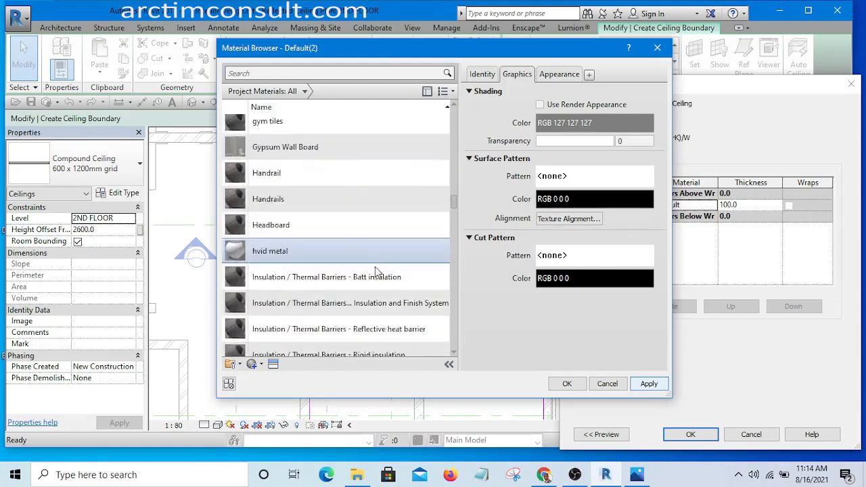
pyautogui.scroll(-20, 377, 272)
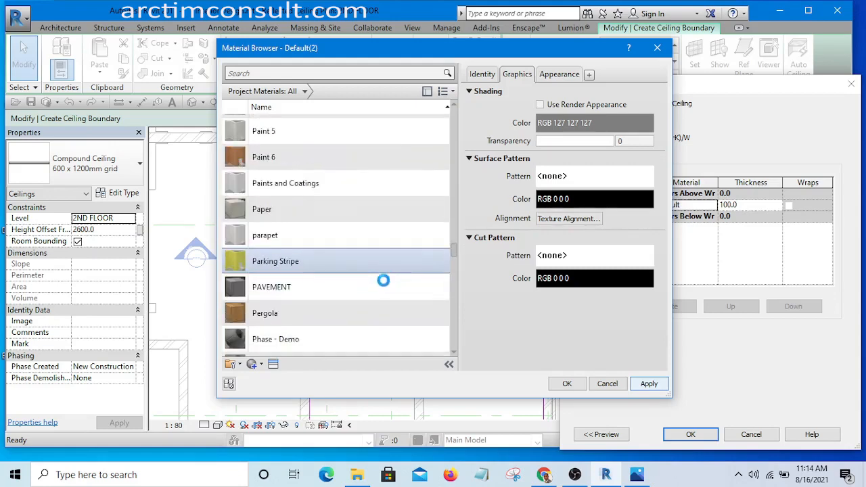
pyautogui.scroll(-7, 313, 324)
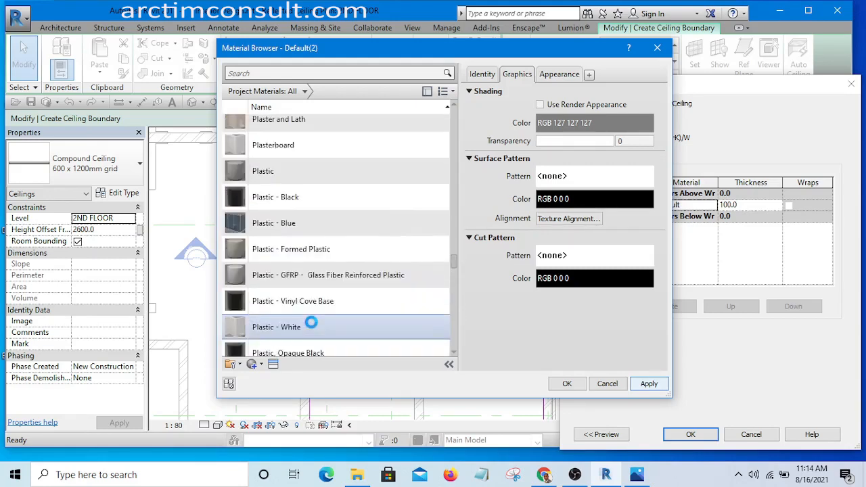
pyautogui.scroll(-5, 311, 323)
pyautogui.scroll(4, 311, 323)
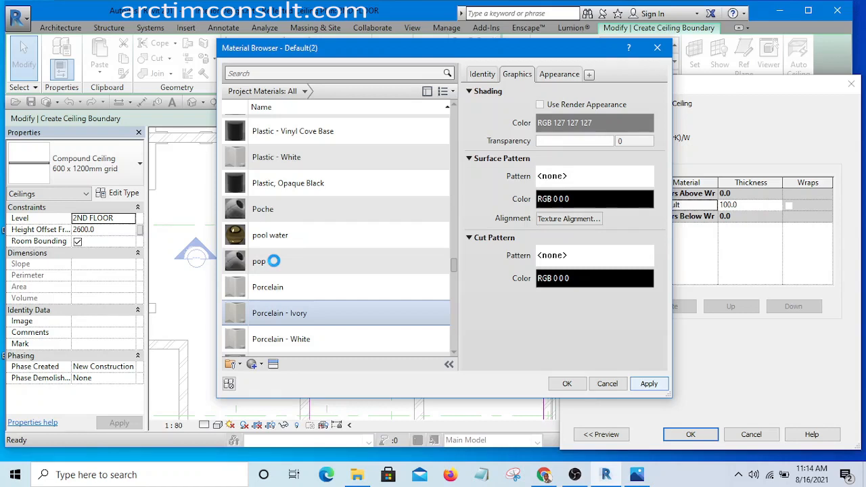
pyautogui.click(278, 263)
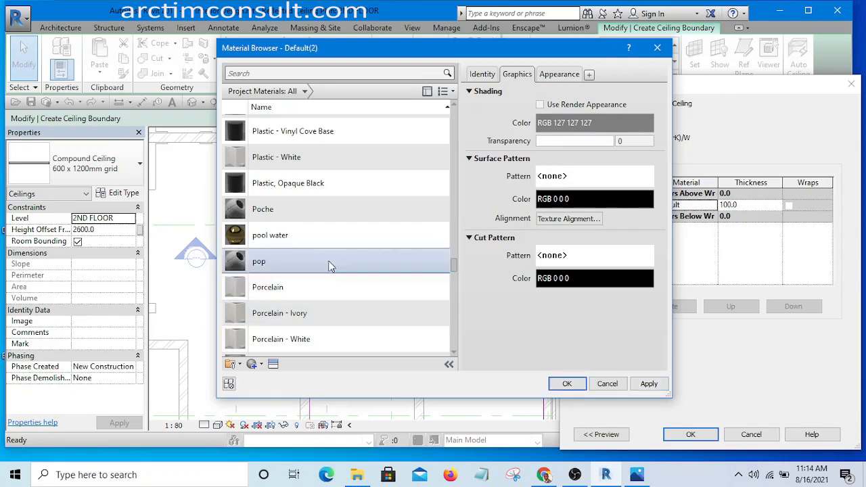
# Set the Default(2) material's shading colour to RGB 239 239 239 and assign the material to the Structure [1] layer.
pyautogui.click(589, 123)
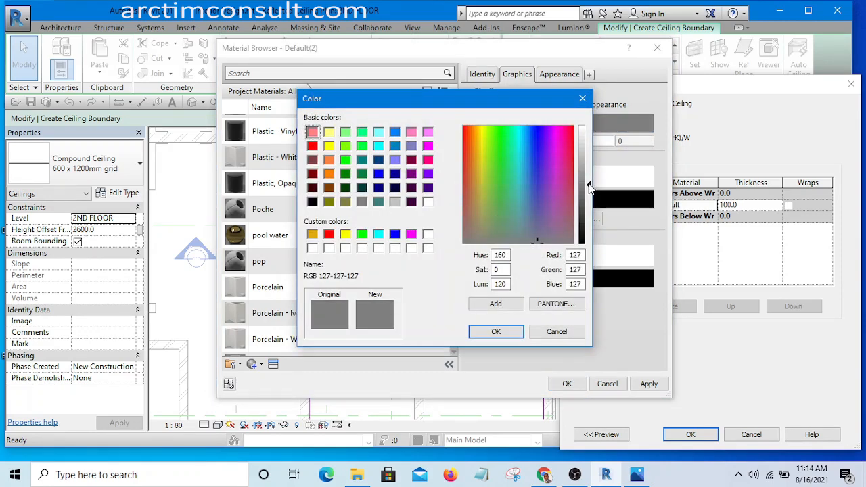
pyautogui.moveTo(588, 188); pyautogui.dragTo(587, 135)
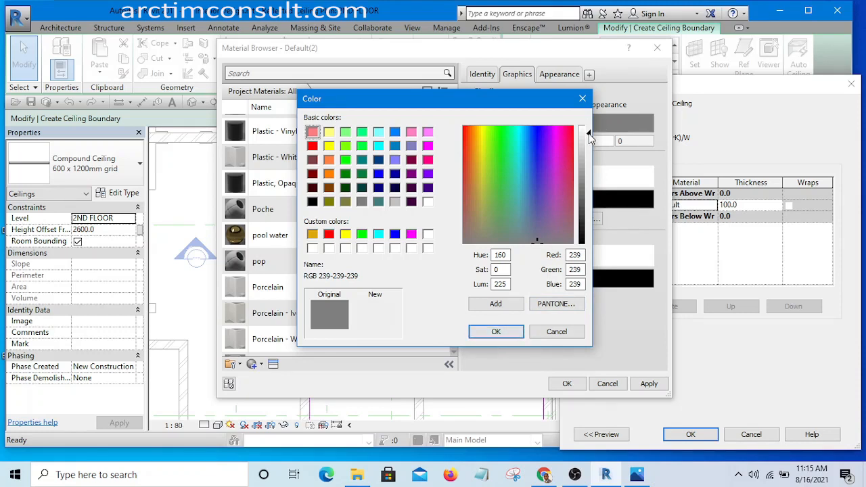
pyautogui.click(495, 331)
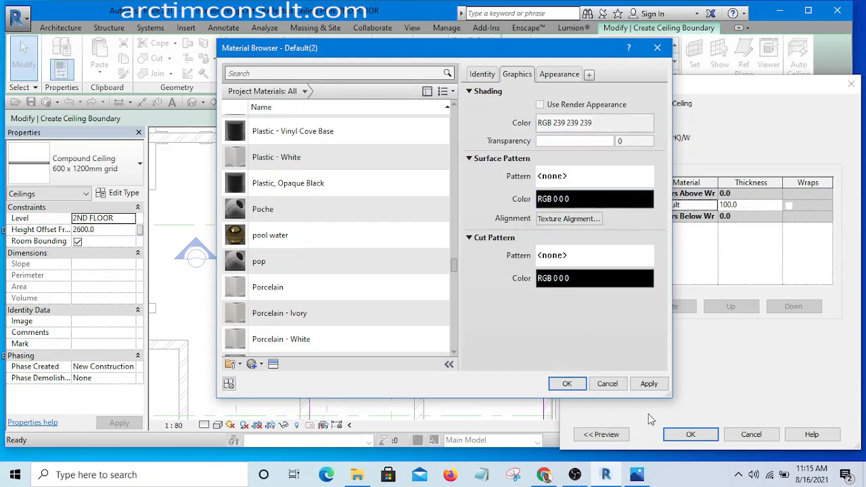
pyautogui.click(649, 383)
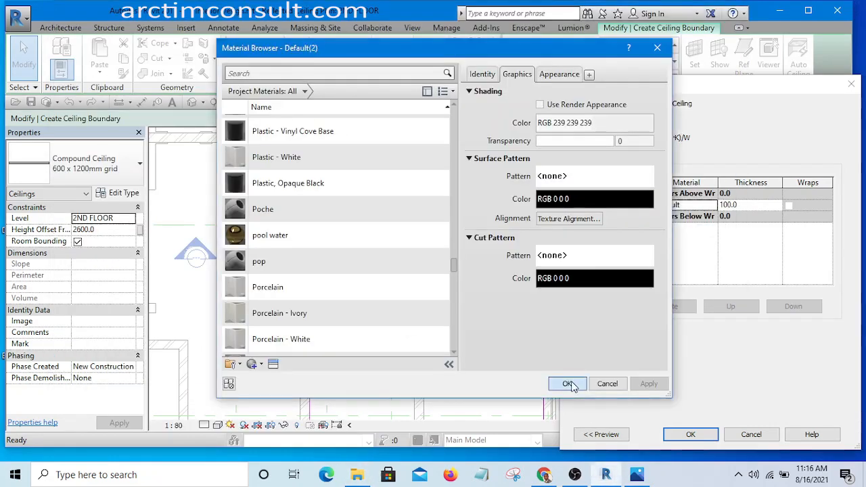
pyautogui.click(569, 384)
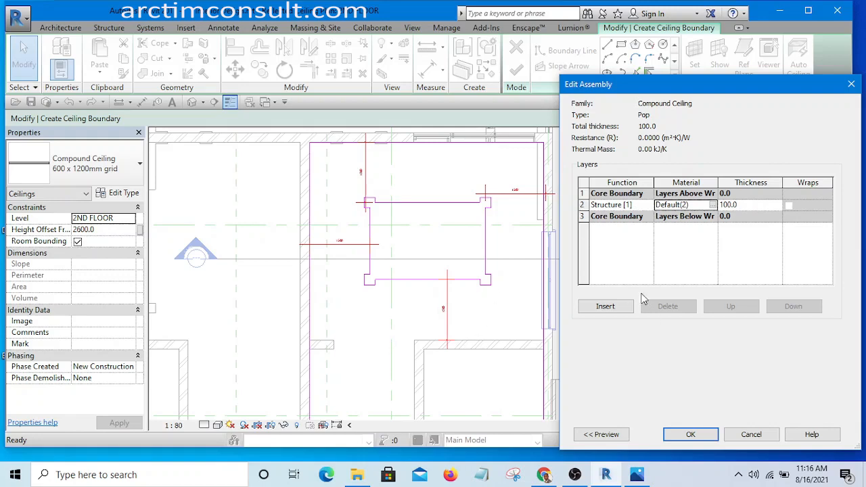
# Accept the Pop ceiling type's settings, finish the ceiling boundary sketch and deselect the ceiling.
pyautogui.click(689, 434)
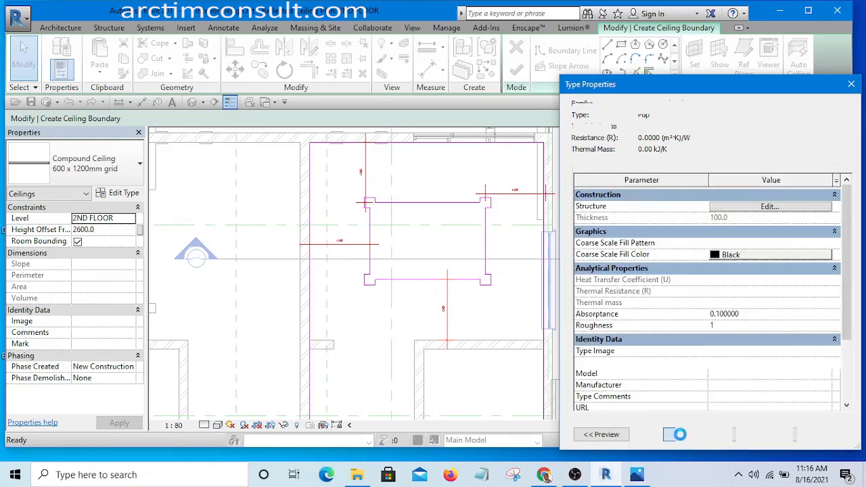
pyautogui.click(703, 438)
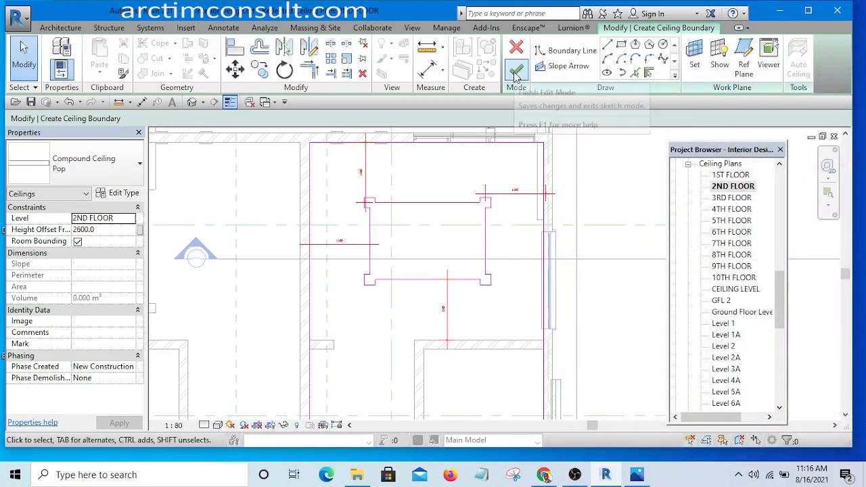
pyautogui.click(516, 73)
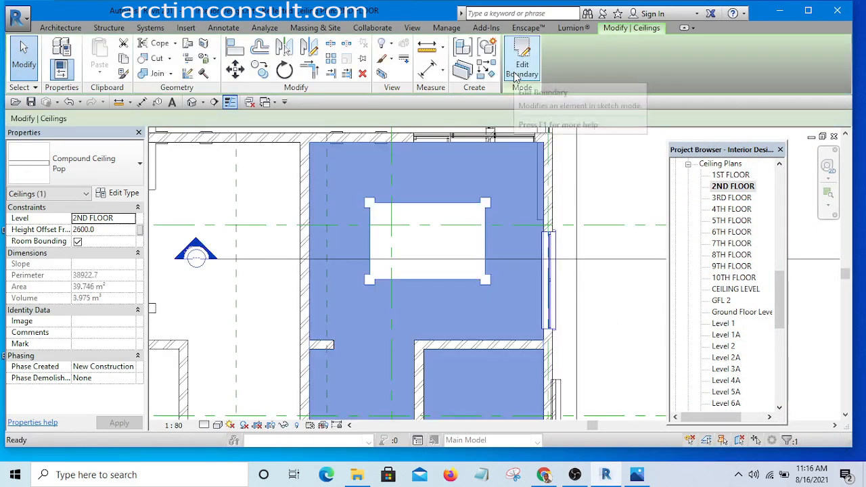
pyautogui.scroll(-5, 426, 257)
pyautogui.click(514, 209)
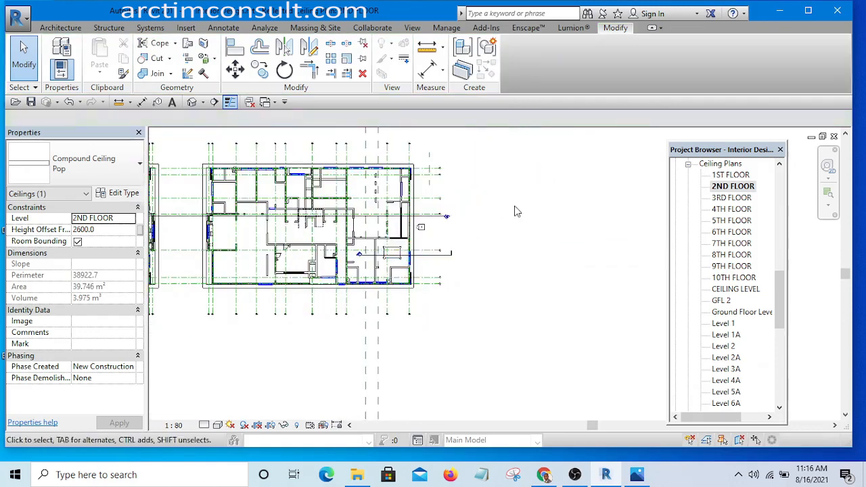
# Check the height offset of the bedroom's Pop ceiling in the 2nd-floor ceiling plan.
pyautogui.scroll(6, 382, 254)
pyautogui.scroll(-4, 382, 255)
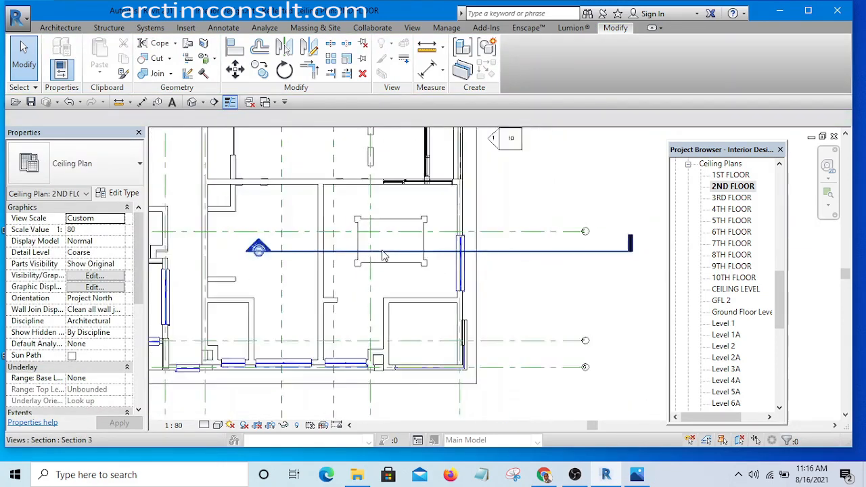
pyautogui.click(397, 228)
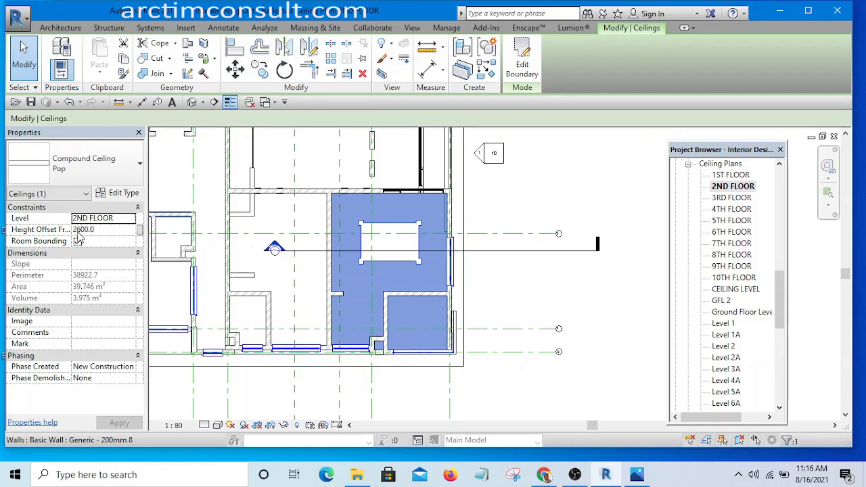
pyautogui.click(545, 206)
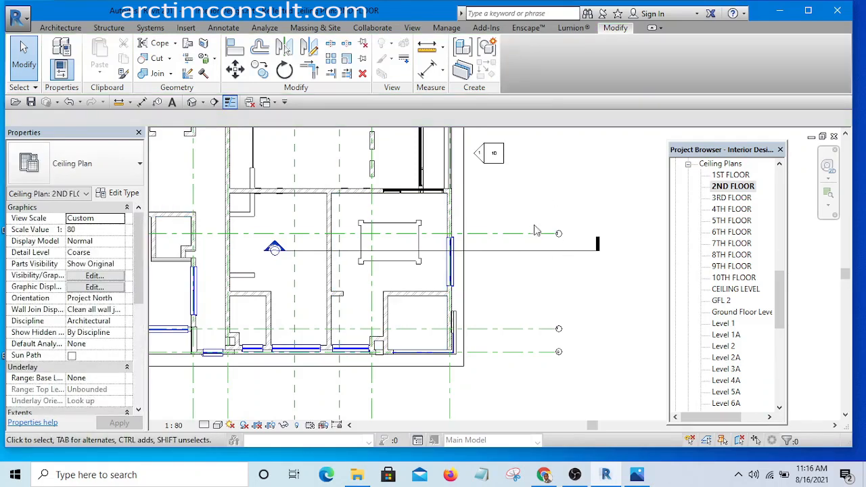
# Open the section view whose line crosses the bedroom ceiling and frame the second-floor storey.
pyautogui.click(517, 255)
pyautogui.rightClick(517, 255)
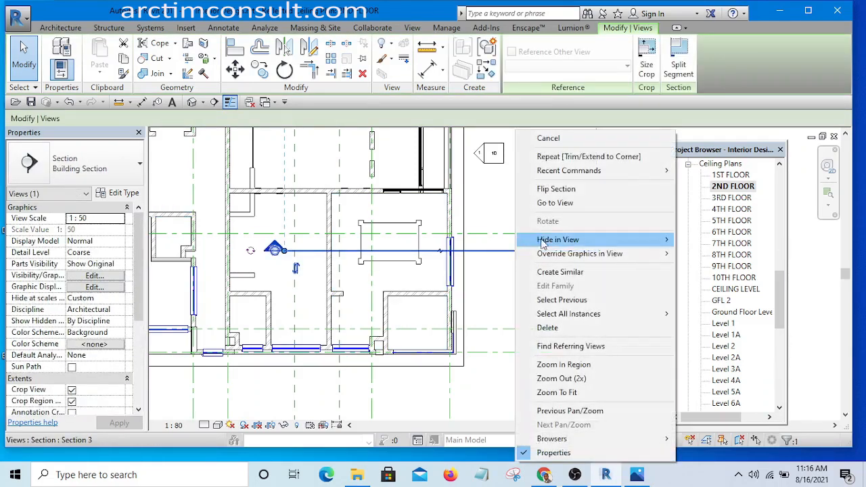
pyautogui.click(564, 202)
pyautogui.scroll(-3, 460, 271)
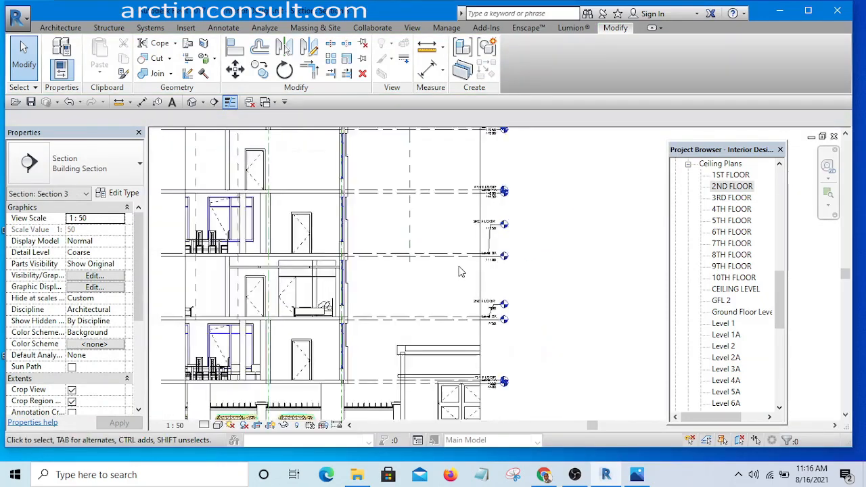
pyautogui.scroll(4, 384, 298)
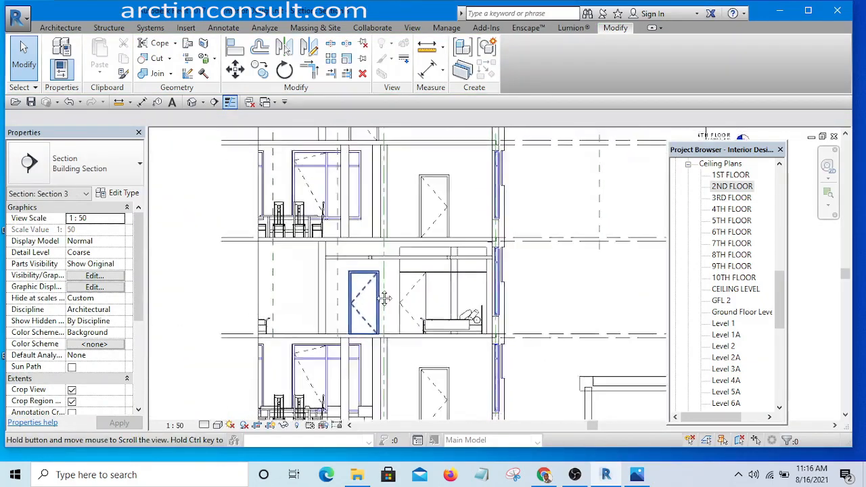
pyautogui.moveTo(385, 297); pyautogui.dragTo(451, 262, button='middle')
pyautogui.moveTo(448, 302); pyautogui.dragTo(436, 315, button='middle')
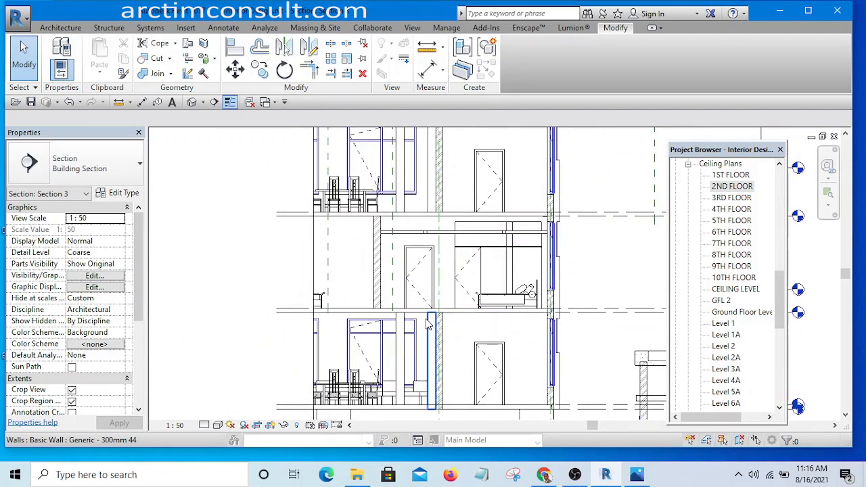
# Place an aligned dimension chain from the second-floor surface through the Pop ceiling's underside and top face to the underside of the slab above.
pyautogui.press('d')
pyautogui.press('i')
pyautogui.scroll(4, 437, 321)
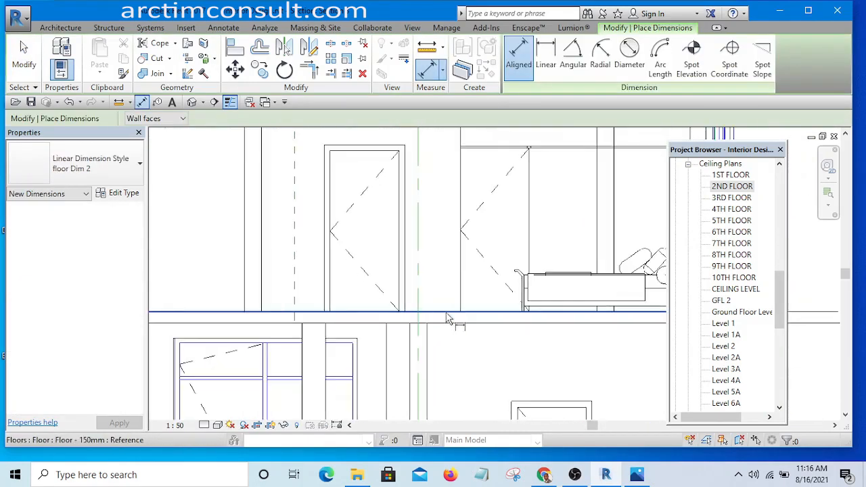
pyautogui.click(446, 313)
pyautogui.scroll(-3, 449, 351)
pyautogui.moveTo(448, 227); pyautogui.dragTo(447, 258, button='middle')
pyautogui.scroll(4, 447, 254)
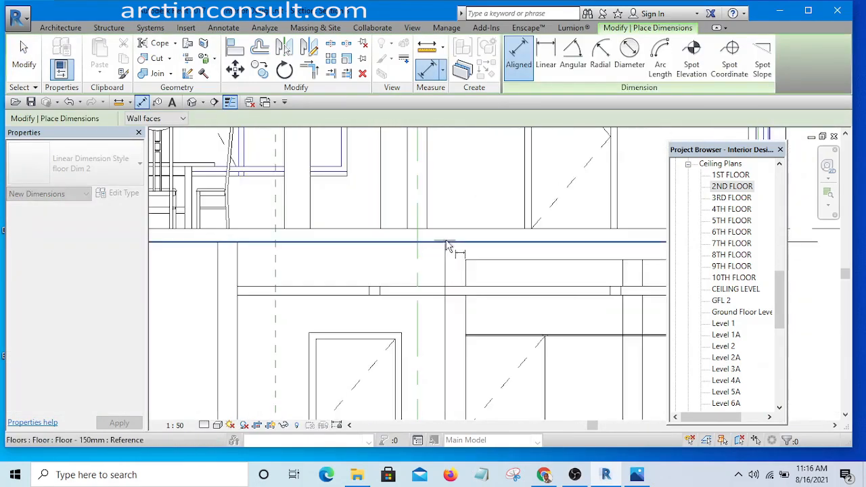
pyautogui.click(447, 245)
pyautogui.scroll(2, 448, 287)
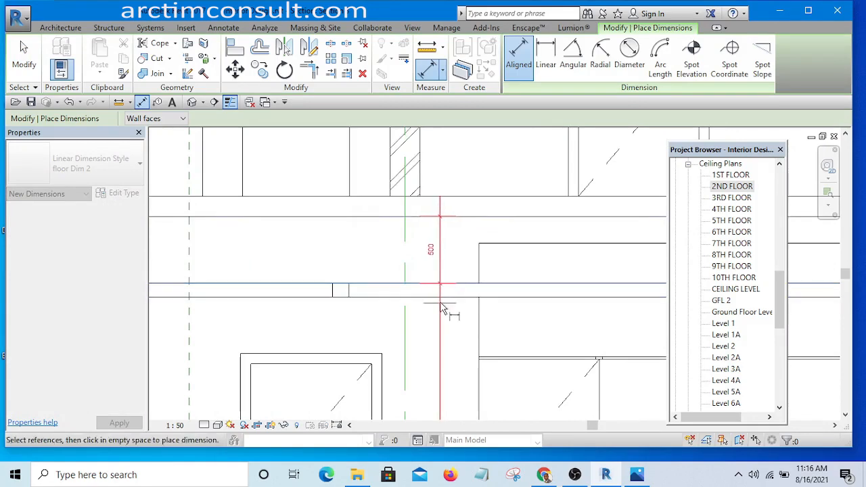
pyautogui.scroll(-4, 447, 300)
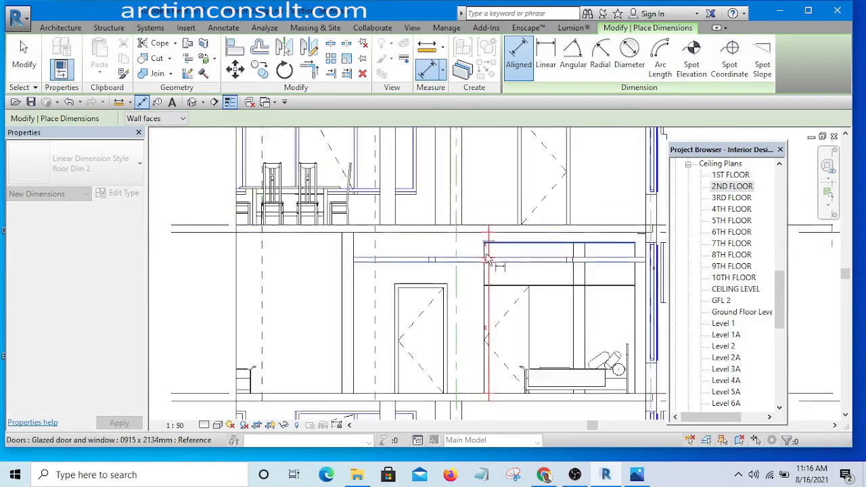
pyautogui.scroll(3, 360, 316)
pyautogui.click(342, 305)
pyautogui.scroll(1, 343, 204)
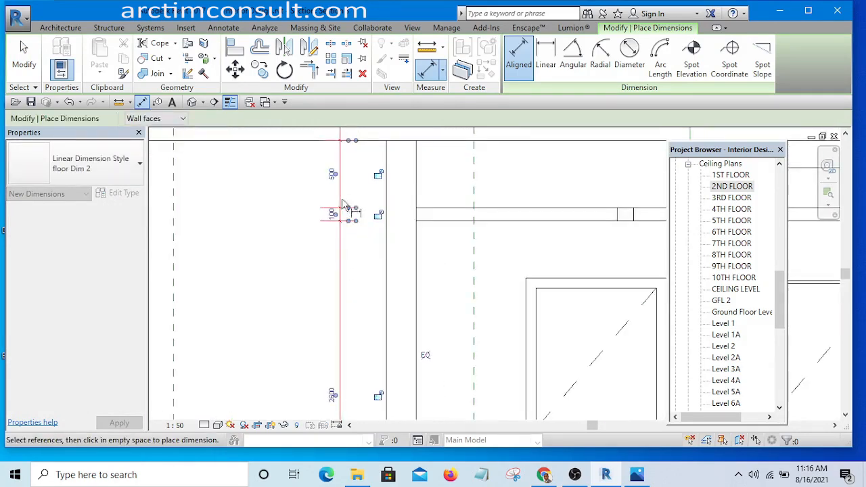
pyautogui.scroll(3, 339, 233)
pyautogui.moveTo(339, 234); pyautogui.dragTo(286, 324, button='middle')
pyautogui.scroll(-2, 270, 306)
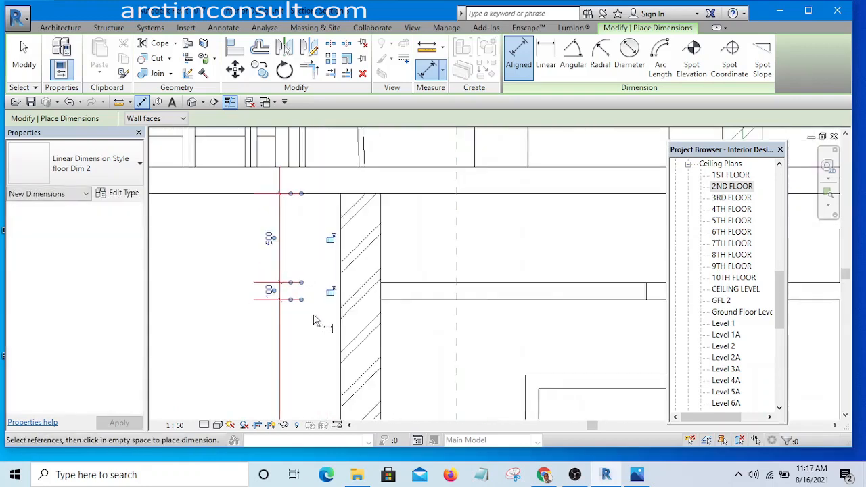
pyautogui.press('Escape')
pyautogui.press('Escape')
# Raise the Pop ceiling by setting the gap between its top face and the slab above to 100 mm.
pyautogui.scroll(-3, 309, 275)
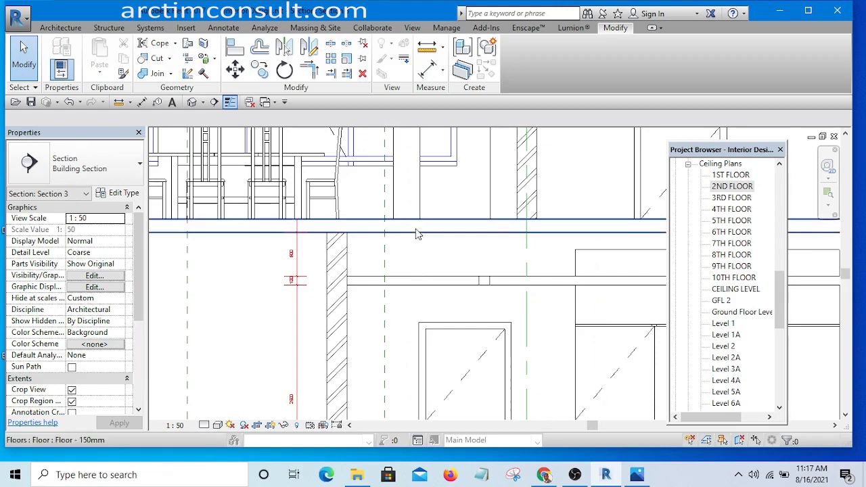
pyautogui.scroll(-5, 410, 219)
pyautogui.scroll(3, 424, 229)
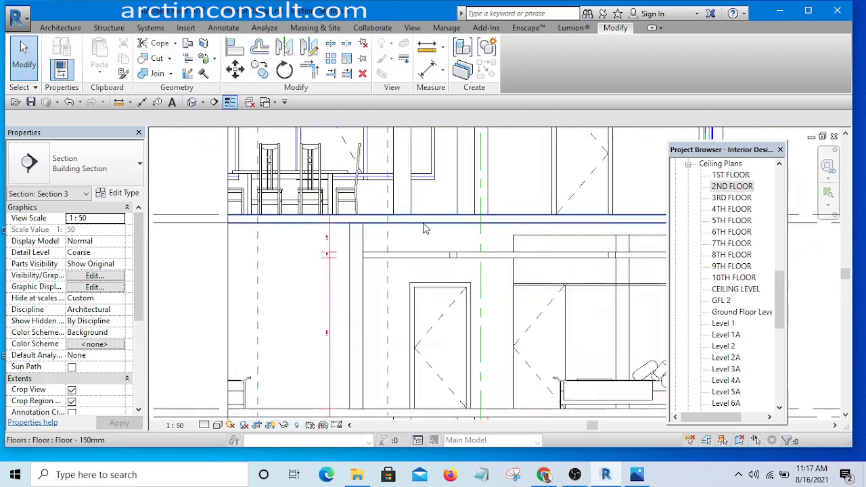
pyautogui.scroll(7, 311, 252)
pyautogui.scroll(-4, 363, 279)
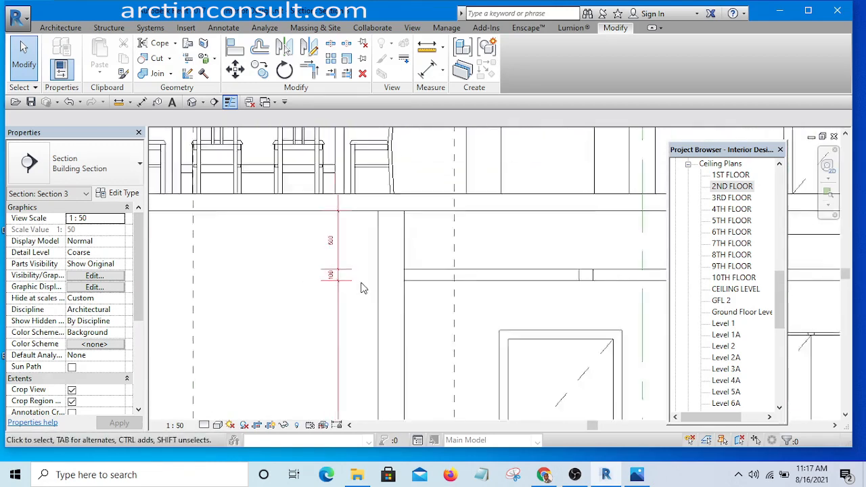
pyautogui.scroll(2, 497, 270)
pyautogui.scroll(2, 498, 275)
pyautogui.click(498, 277)
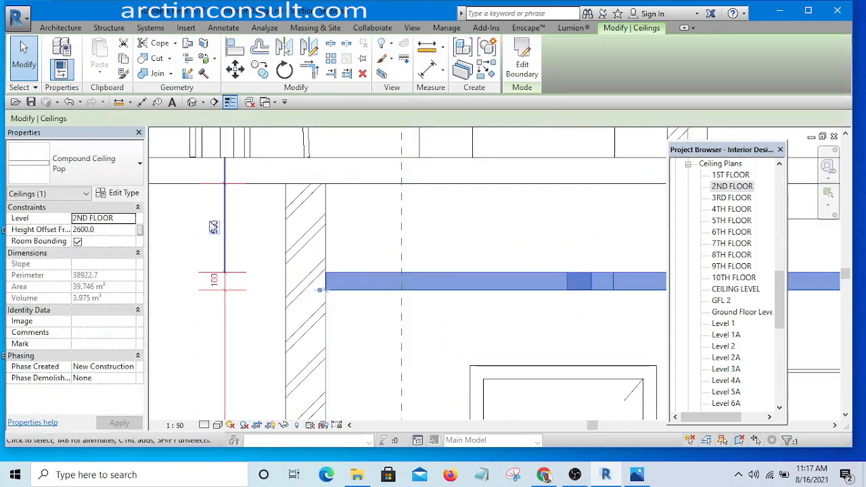
pyautogui.click(216, 230)
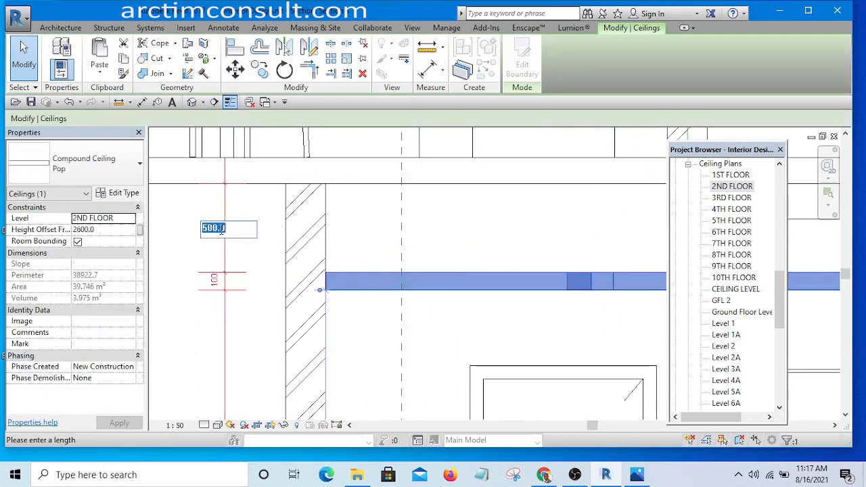
pyautogui.write('100')
pyautogui.press('Return')
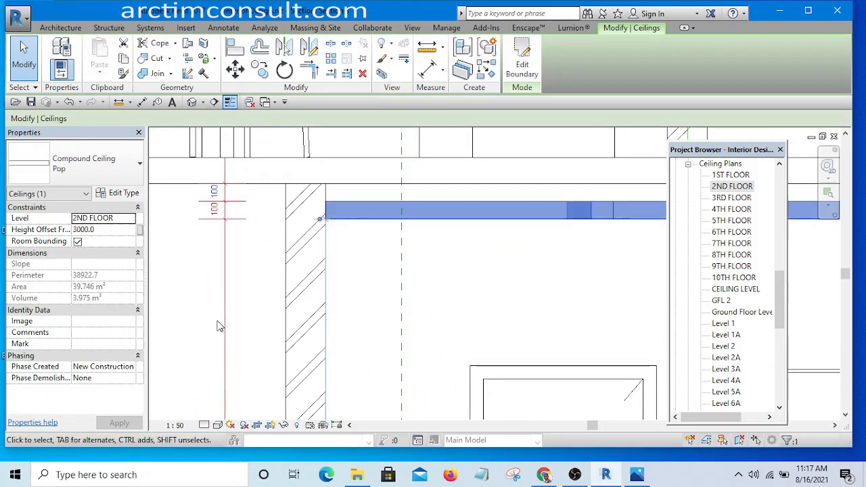
pyautogui.scroll(-3, 313, 225)
pyautogui.scroll(-2, 399, 261)
pyautogui.click(566, 261)
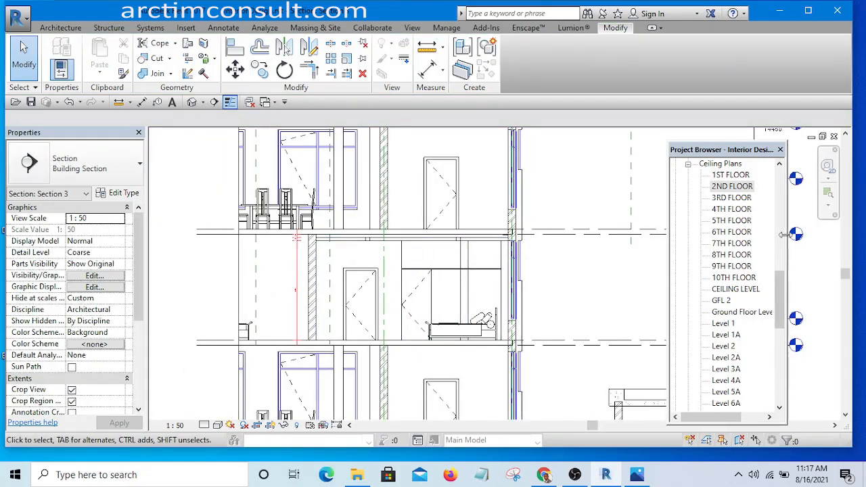
# Open the section-boxed 3D view {3D} Copy 1.
pyautogui.moveTo(785, 284); pyautogui.dragTo(783, 329)
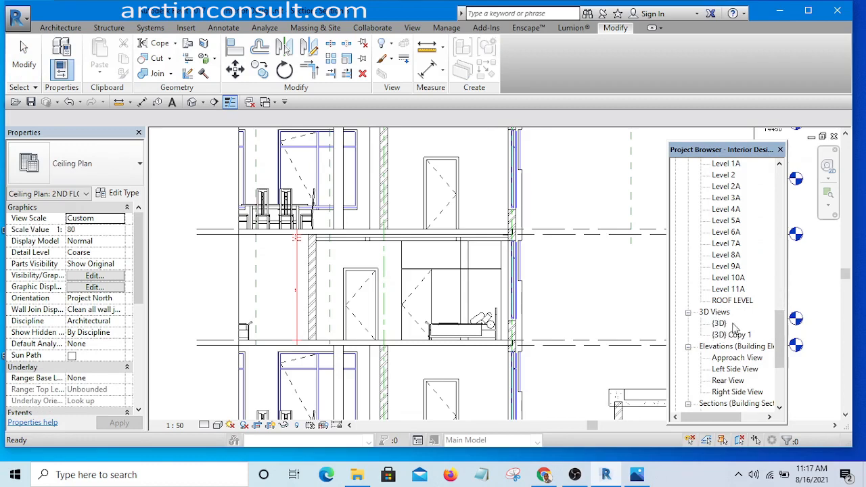
pyautogui.doubleClick(718, 324)
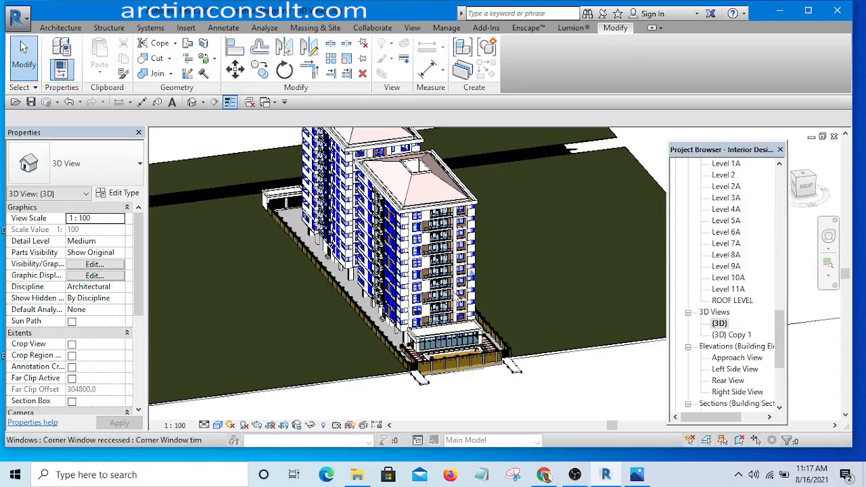
pyautogui.doubleClick(743, 336)
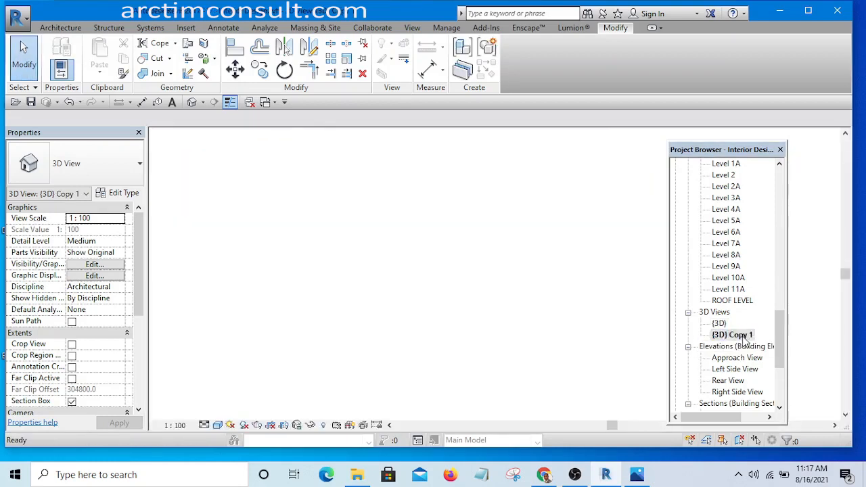
# Examine the Pop ceiling and its stepped-corner opening from below in the cut-away 3D model.
pyautogui.scroll(-5, 399, 278)
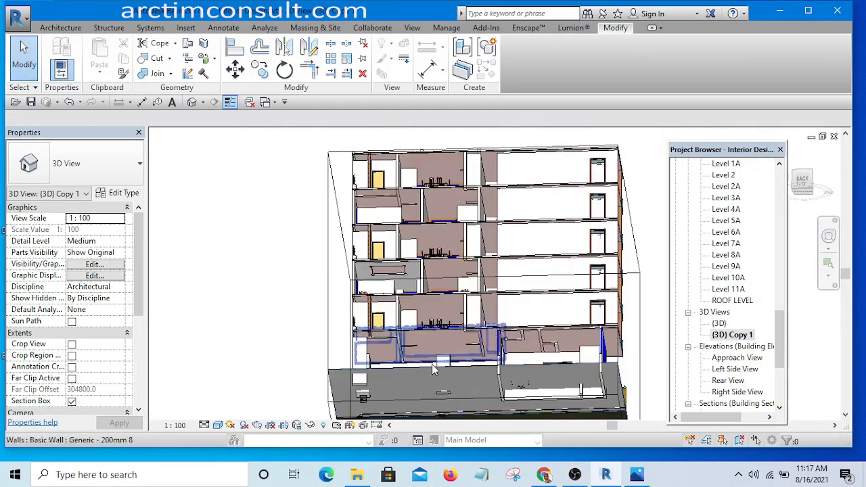
pyautogui.keyDown('shift'); pyautogui.moveTo(445, 326); pyautogui.dragTo(400, 269, button='middle'); pyautogui.keyUp('shift')
pyautogui.scroll(4, 415, 313)
pyautogui.scroll(3, 399, 271)
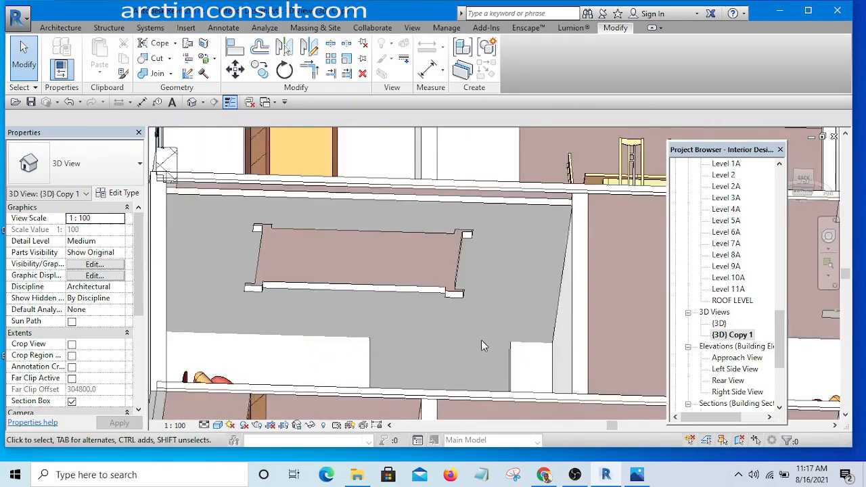
pyautogui.keyDown('shift'); pyautogui.moveTo(481, 340); pyautogui.dragTo(467, 352, button='middle'); pyautogui.keyUp('shift')
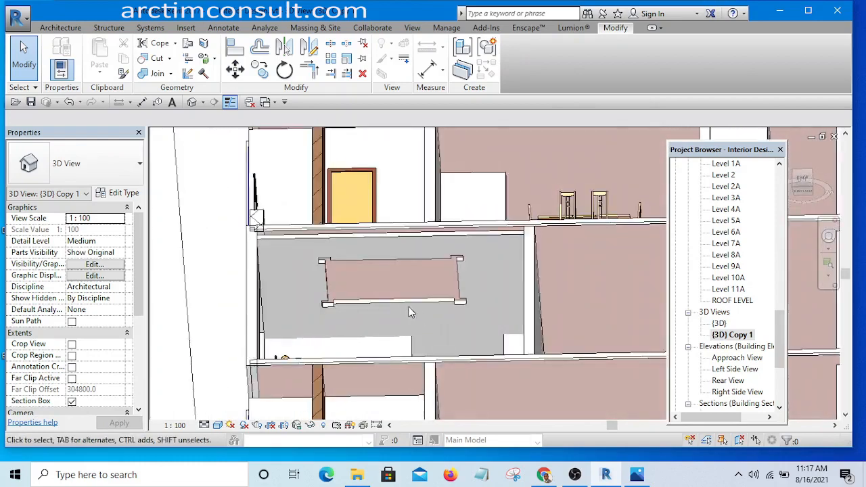
pyautogui.scroll(4, 310, 260)
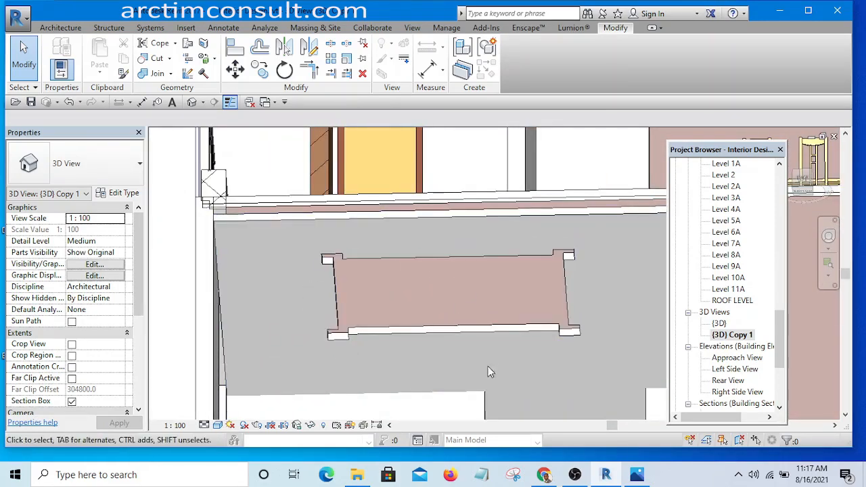
pyautogui.scroll(-2, 477, 348)
pyautogui.moveTo(478, 349)
pyautogui.keyDown('shift'); pyautogui.mouseDown(button='middle')
pyautogui.moveTo(496, 379)
pyautogui.moveTo(499, 408)
pyautogui.moveTo(478, 364)
pyautogui.mouseUp(button='middle'); pyautogui.keyUp('shift')
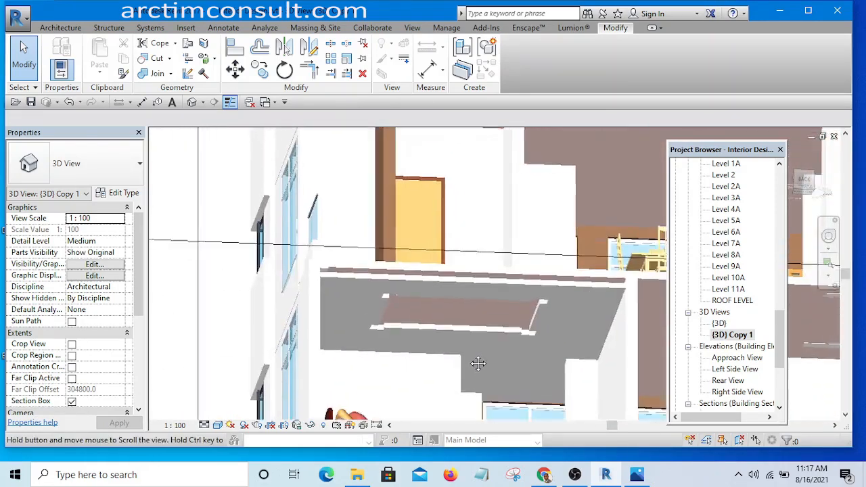
pyautogui.scroll(-2, 456, 335)
pyautogui.keyDown('shift'); pyautogui.moveTo(456, 334); pyautogui.dragTo(487, 327, button='middle'); pyautogui.keyUp('shift')
pyautogui.keyDown('shift'); pyautogui.moveTo(432, 290); pyautogui.dragTo(429, 250, button='middle'); pyautogui.keyUp('shift')
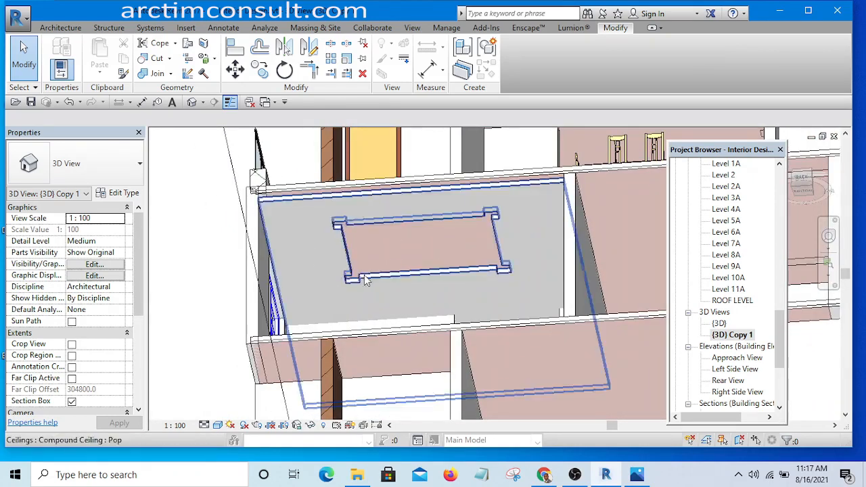
# Open the pop material of the Finish 1 layer in the Floor - 150mm type used by the third-floor slab.
pyautogui.click(521, 178)
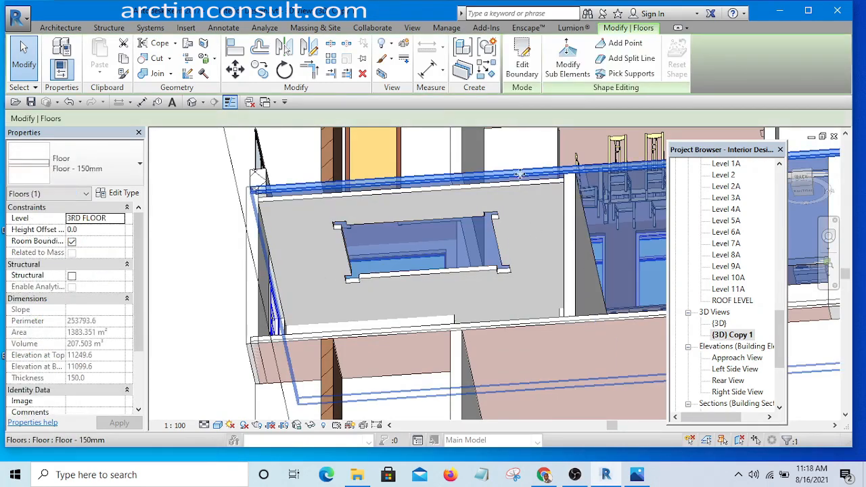
pyautogui.click(119, 195)
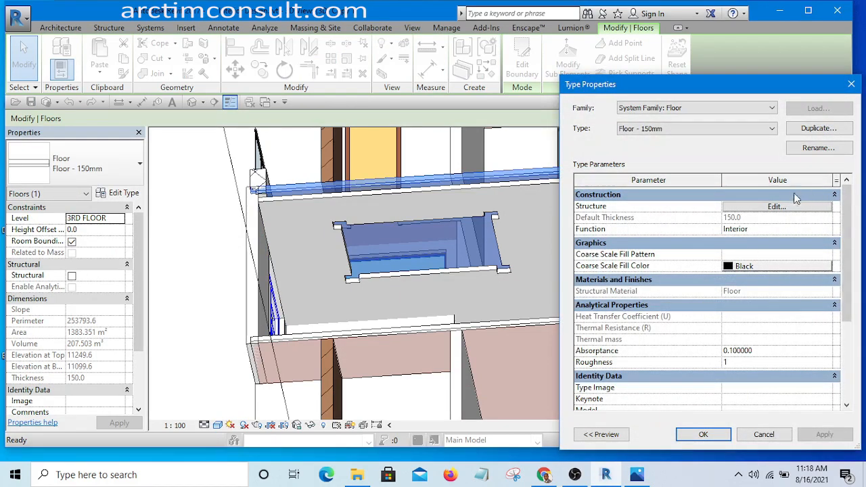
pyautogui.click(774, 207)
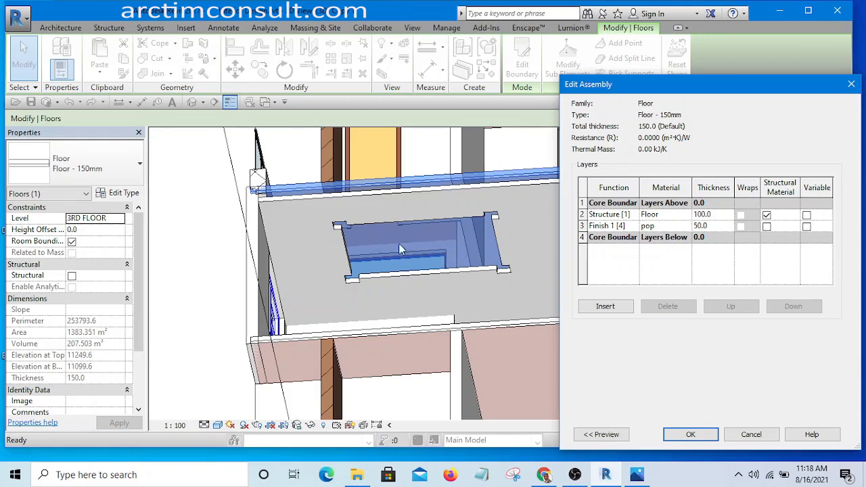
pyautogui.click(444, 168)
pyautogui.click(684, 228)
pyautogui.click(685, 227)
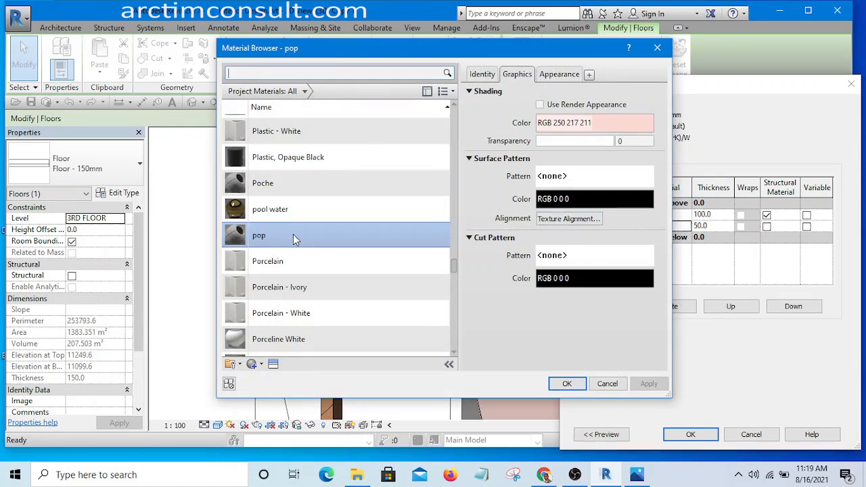
pyautogui.scroll(-4, 292, 234)
pyautogui.scroll(7, 297, 235)
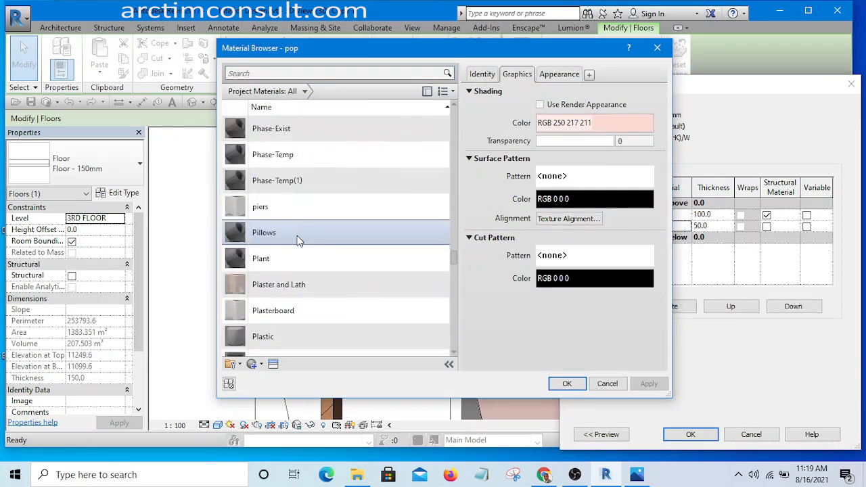
pyautogui.scroll(5, 274, 220)
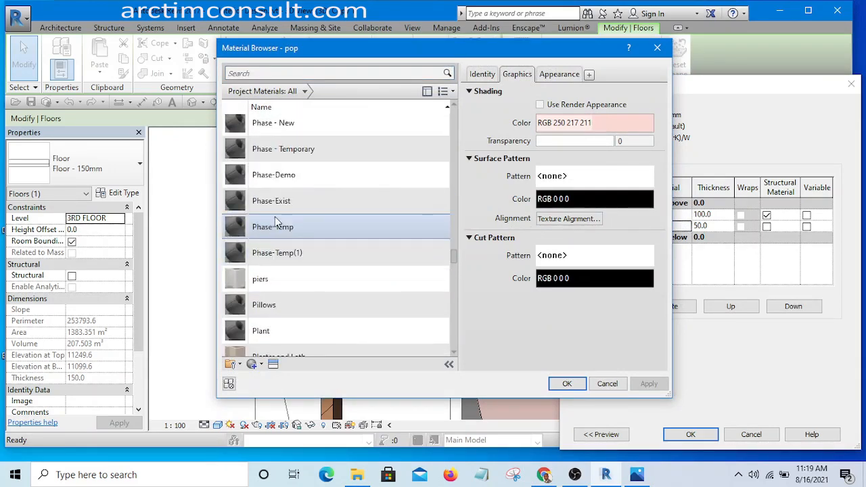
pyautogui.scroll(2, 274, 223)
pyautogui.scroll(-3, 282, 255)
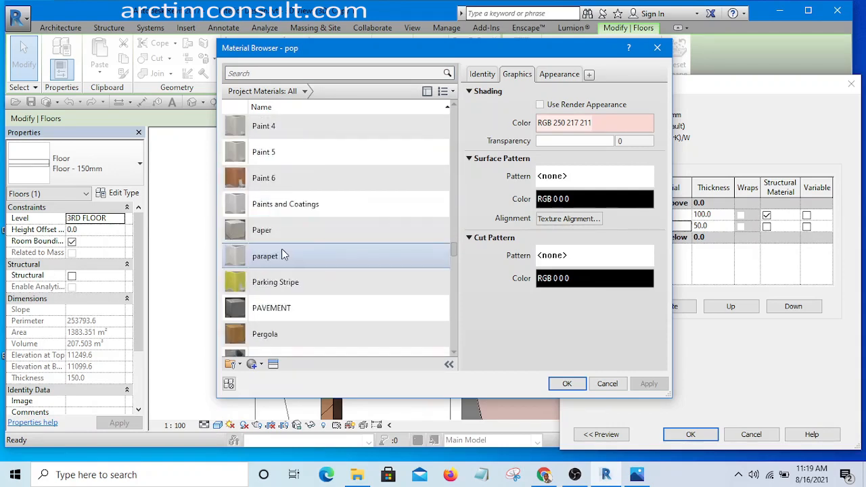
pyautogui.scroll(4, 281, 248)
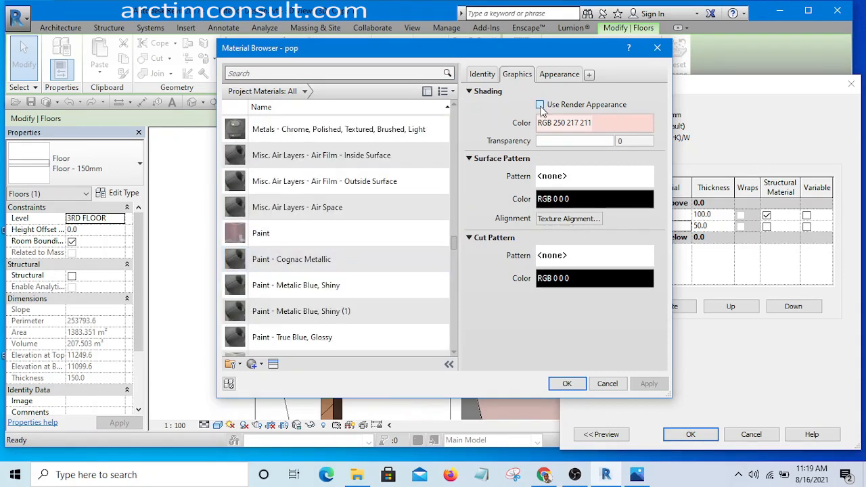
# Set the pop material's shading colour to light grey RGB 242 242 242 and apply it to the floor type.
pyautogui.click(593, 123)
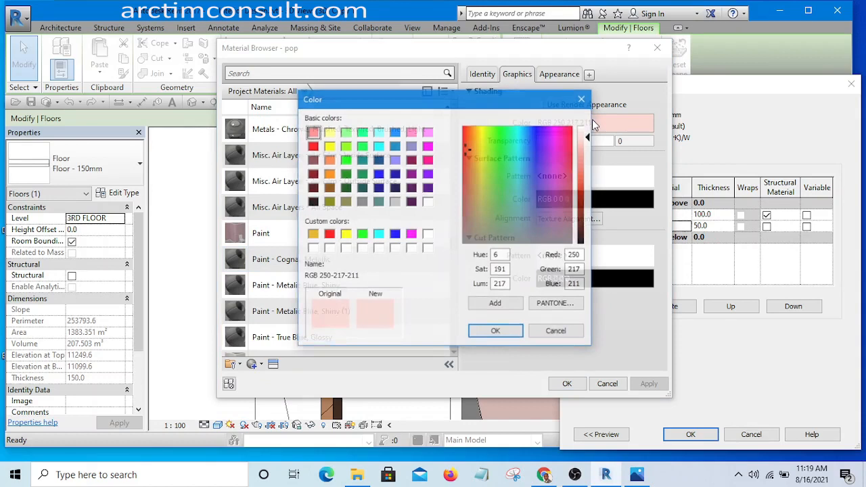
pyautogui.click(396, 201)
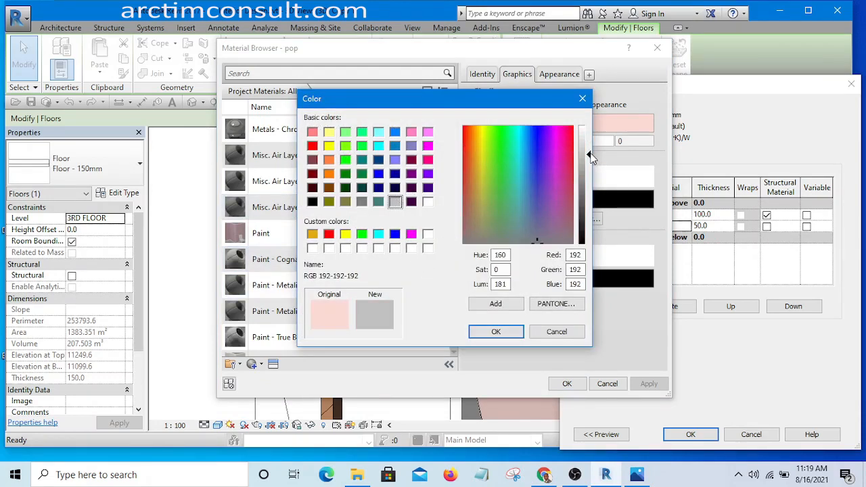
pyautogui.moveTo(590, 156); pyautogui.dragTo(589, 136)
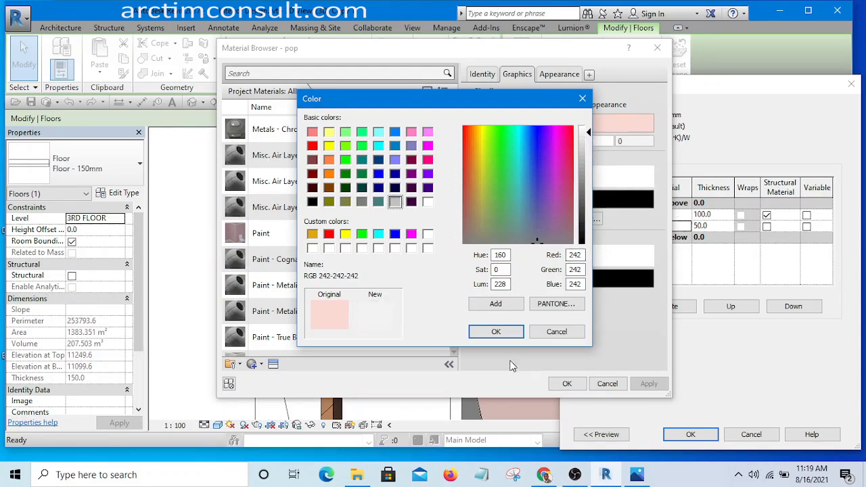
pyautogui.click(496, 332)
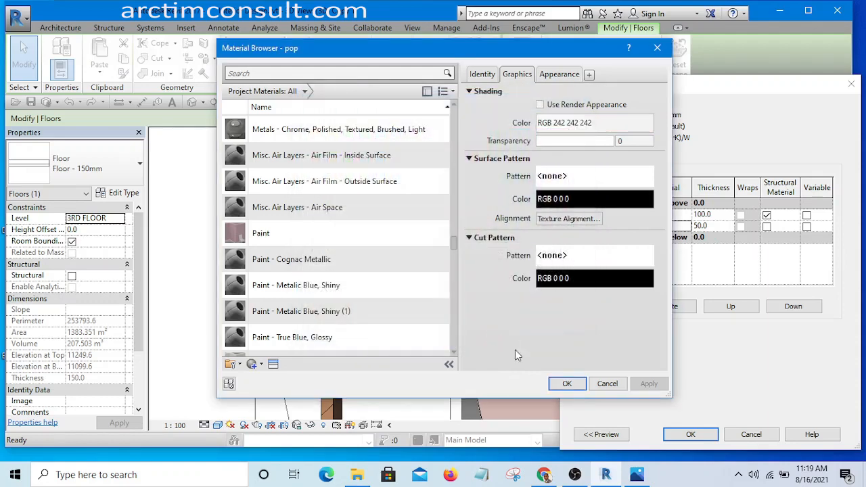
pyautogui.click(568, 385)
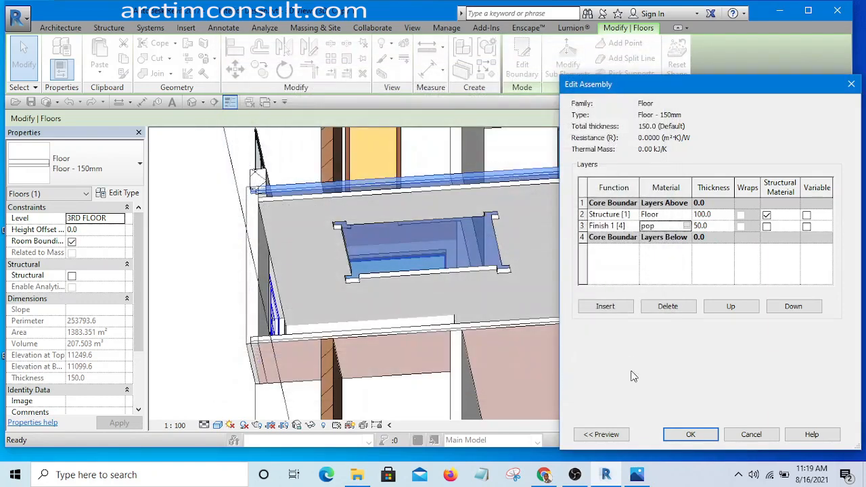
pyautogui.click(695, 434)
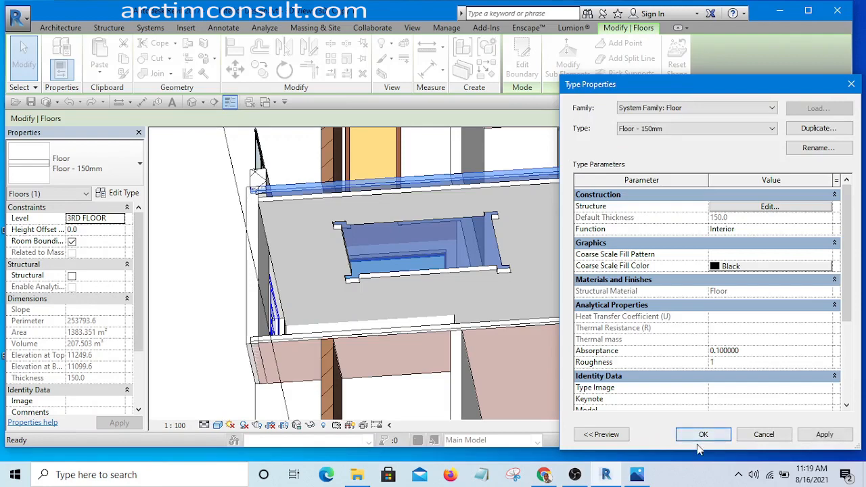
pyautogui.click(703, 434)
# Deselect the slab and examine the recoloured slab underside and the Pop ceiling opening from below in 3D.
pyautogui.keyDown('shift'); pyautogui.moveTo(613, 391); pyautogui.dragTo(340, 277, button='middle'); pyautogui.keyUp('shift')
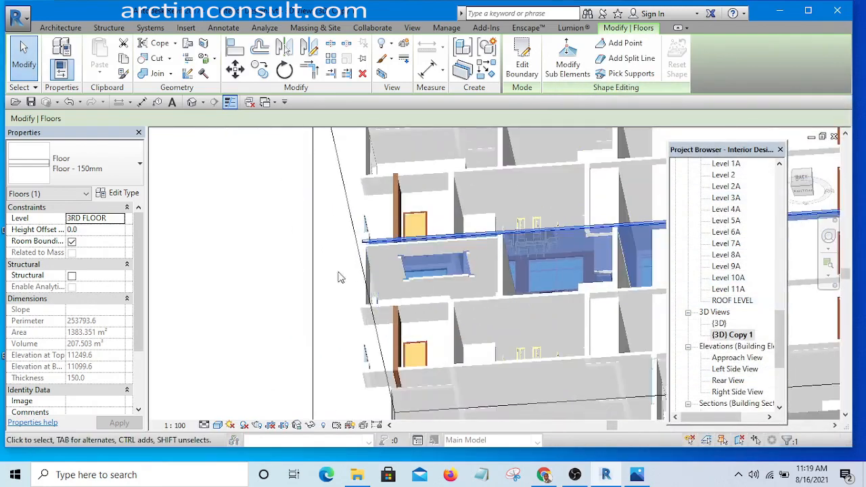
pyautogui.click(340, 277)
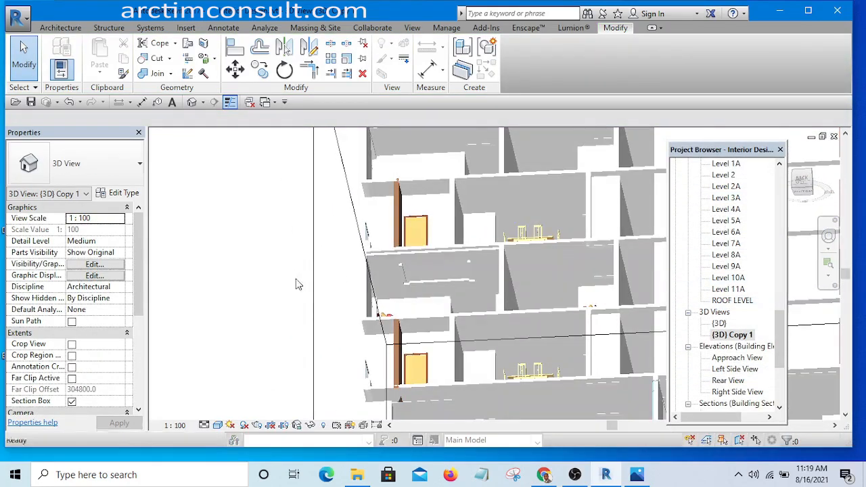
pyautogui.scroll(5, 469, 280)
pyautogui.keyDown('shift'); pyautogui.moveTo(486, 312); pyautogui.dragTo(500, 424, button='middle'); pyautogui.keyUp('shift')
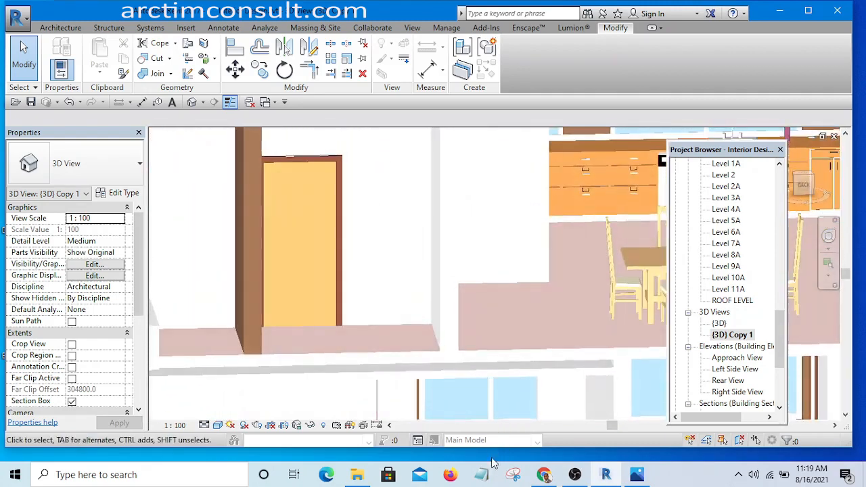
pyautogui.keyDown('shift'); pyautogui.moveTo(503, 390); pyautogui.dragTo(438, 130, button='middle'); pyautogui.keyUp('shift')
pyautogui.moveTo(439, 228); pyautogui.dragTo(418, 312, button='middle')
pyautogui.keyDown('shift'); pyautogui.moveTo(419, 312); pyautogui.dragTo(464, 288, button='middle'); pyautogui.keyUp('shift')
pyautogui.keyDown('shift'); pyautogui.moveTo(396, 308); pyautogui.dragTo(448, 249, button='middle'); pyautogui.keyUp('shift')
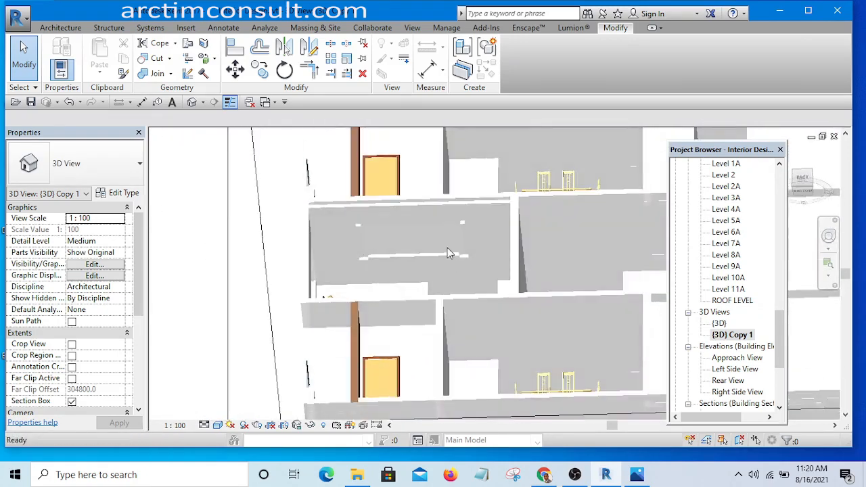
pyautogui.scroll(2, 481, 233)
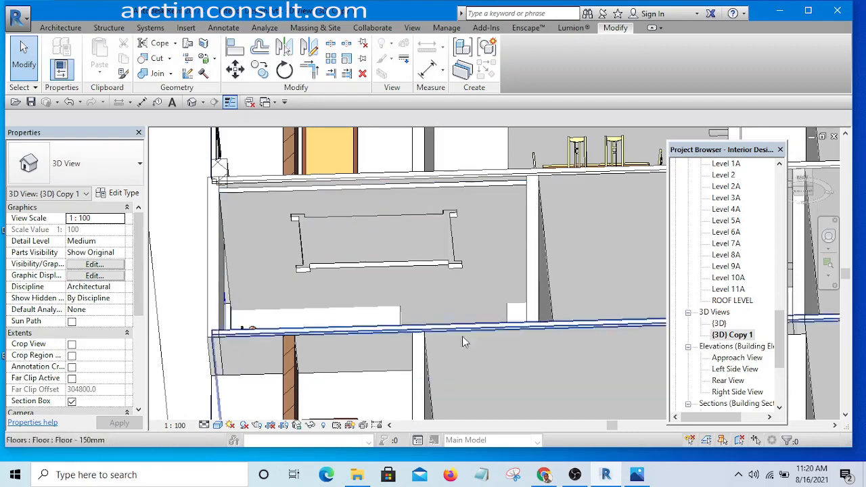
# Check the ceiling design and round downlights in the bedroom.jpg reference image in Photos, and return to the Revit model.
pyautogui.click(635, 476)
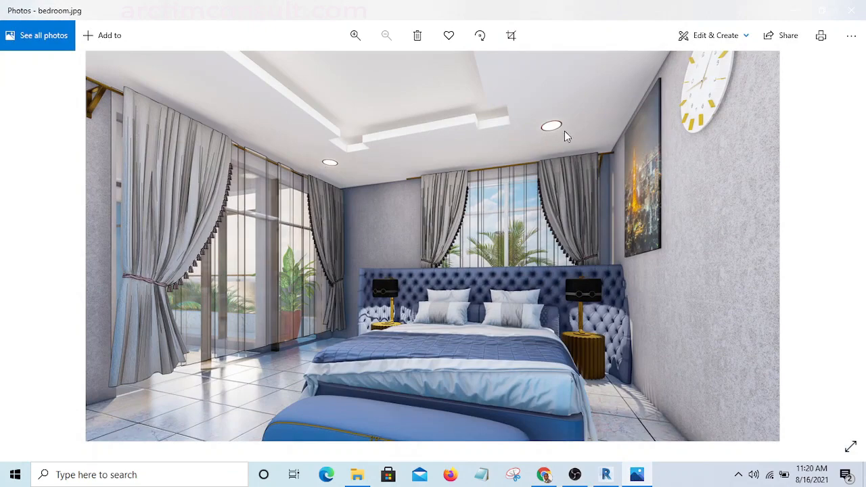
pyautogui.click(795, 14)
pyautogui.keyDown('shift'); pyautogui.moveTo(500, 278); pyautogui.dragTo(492, 302, button='middle'); pyautogui.keyUp('shift')
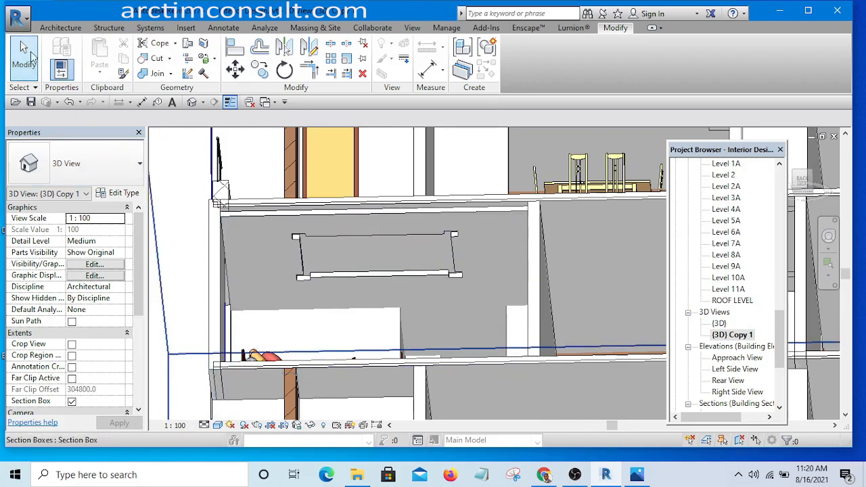
# Create a new family from the Lighting Fixture.rft template.
pyautogui.click(18, 18)
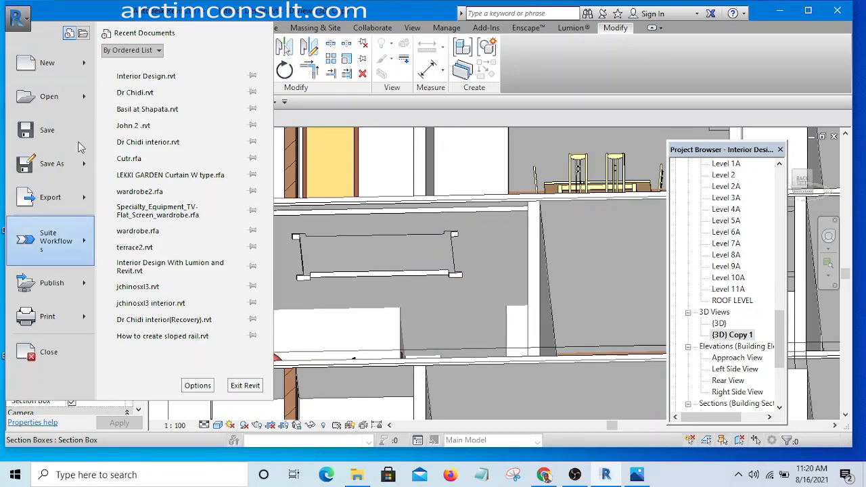
pyautogui.moveTo(81, 63)
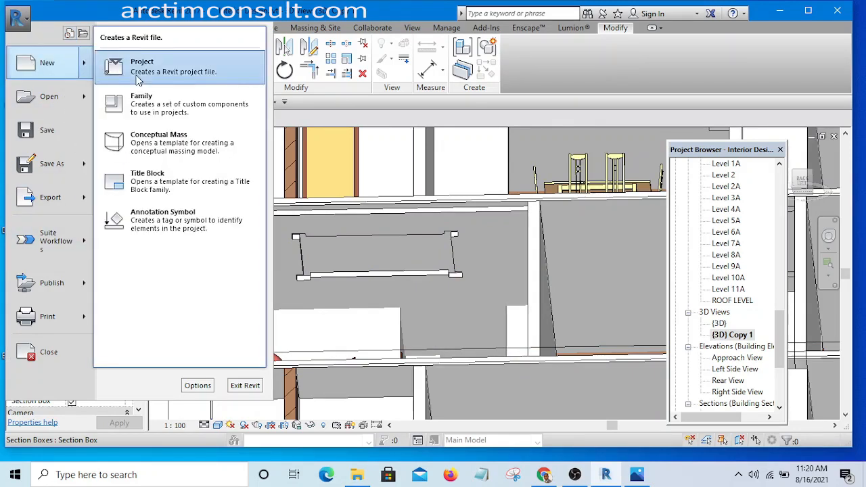
pyautogui.click(170, 108)
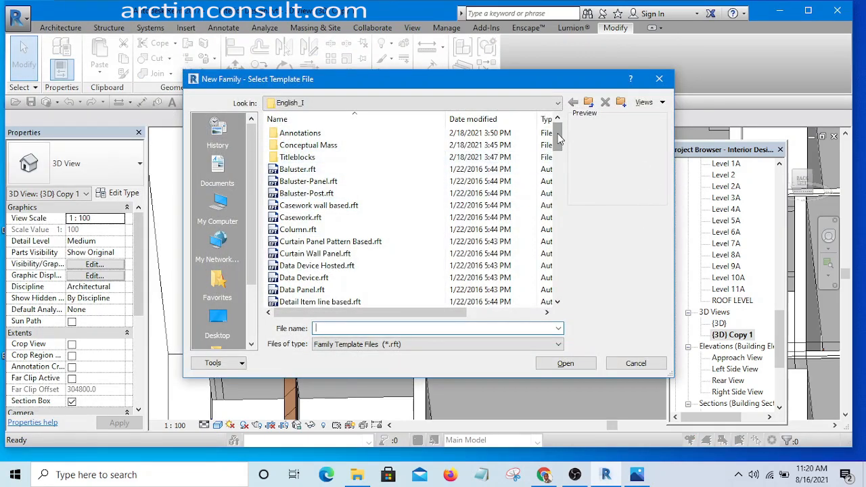
pyautogui.moveTo(557, 133); pyautogui.dragTo(568, 215)
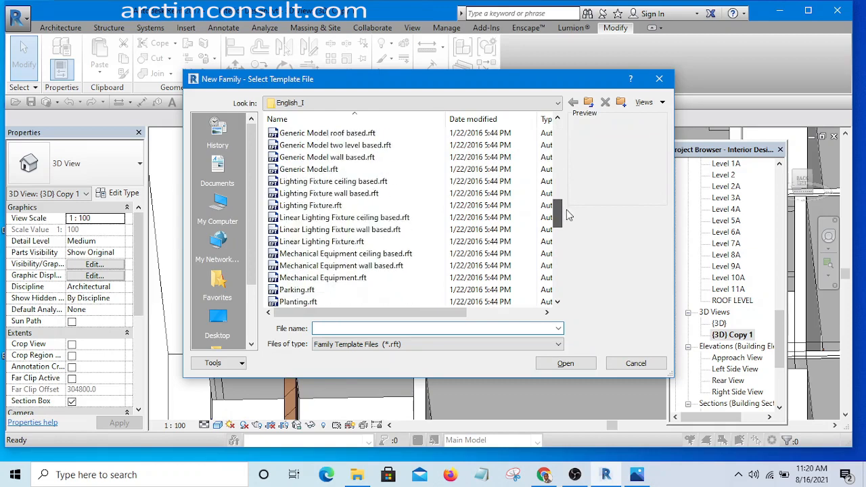
pyautogui.click(313, 206)
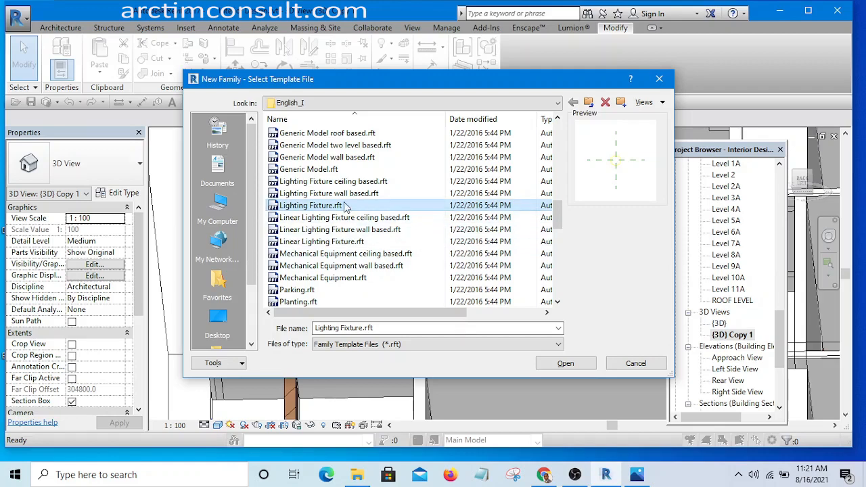
pyautogui.click(566, 365)
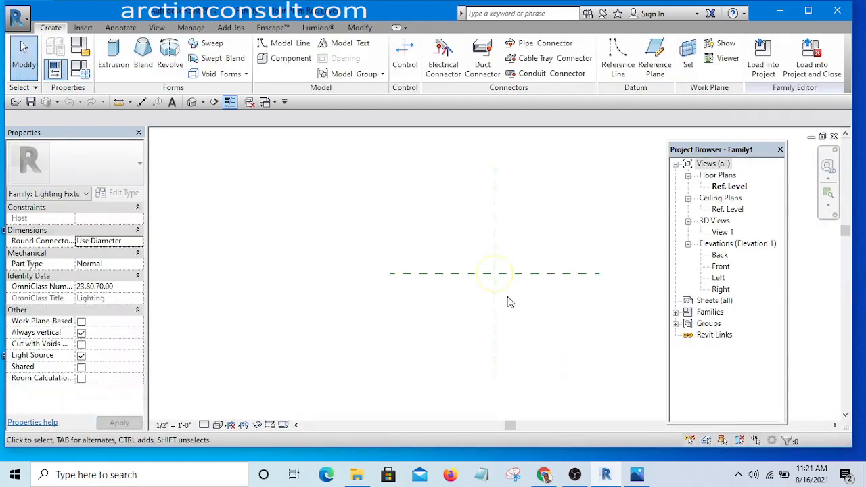
# Create a solid extrusion from a circle of about 0' 8" radius centred on the intersection of the reference planes.
pyautogui.moveTo(564, 321); pyautogui.dragTo(487, 296, button='middle')
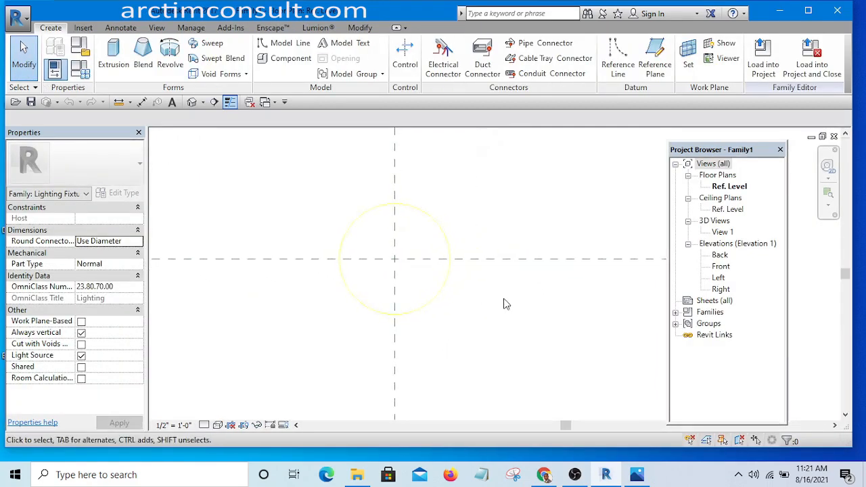
pyautogui.scroll(-3, 505, 304)
pyautogui.scroll(2, 521, 289)
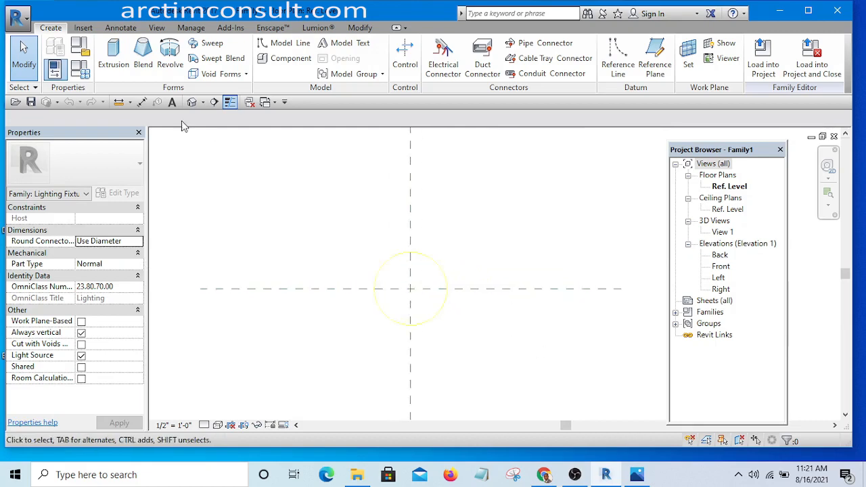
pyautogui.click(113, 58)
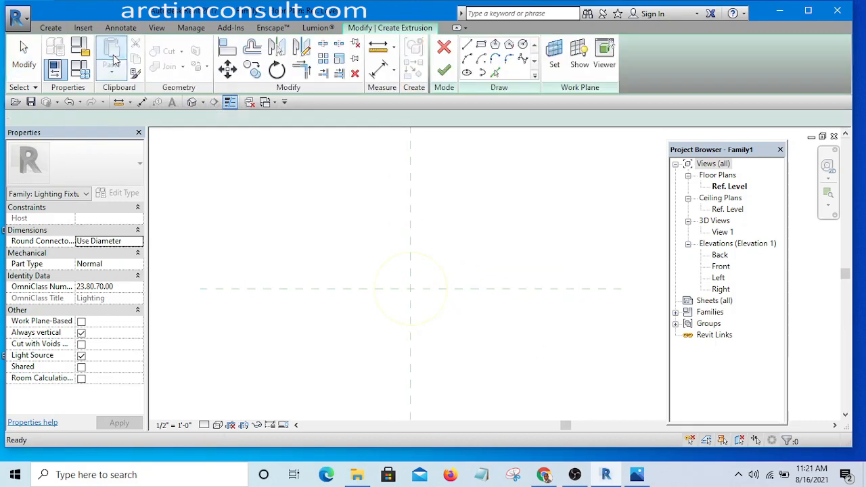
pyautogui.click(522, 44)
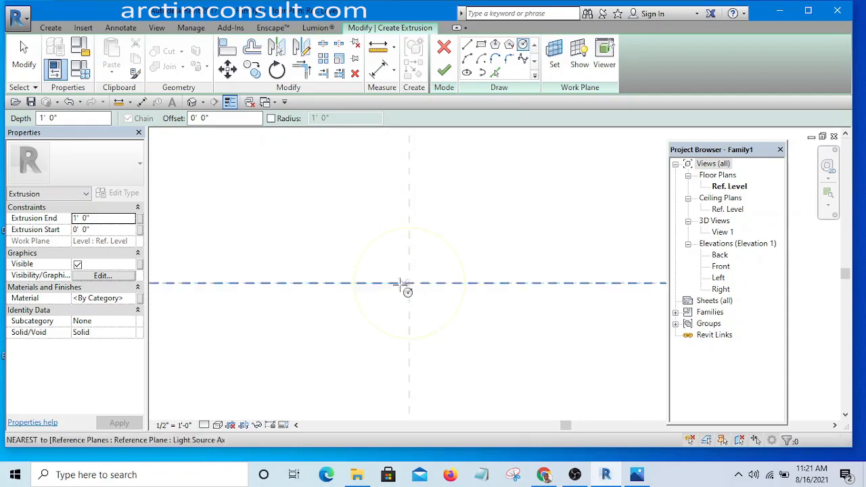
pyautogui.scroll(5, 414, 277)
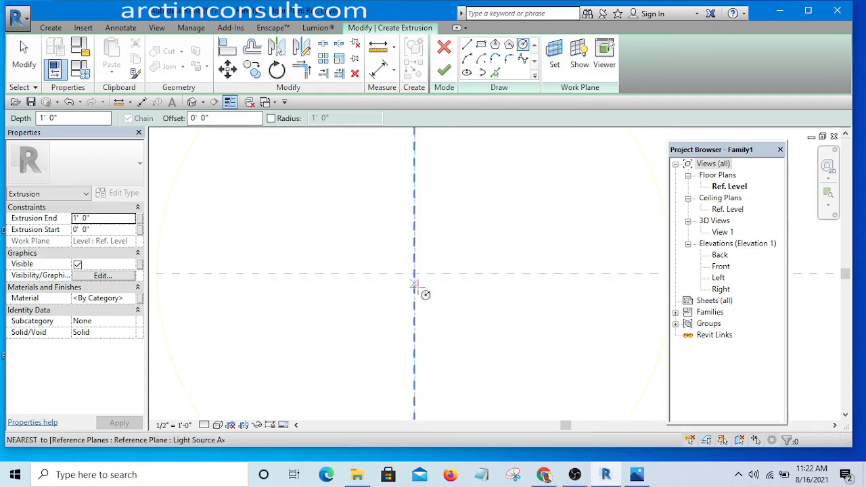
pyautogui.click(413, 274)
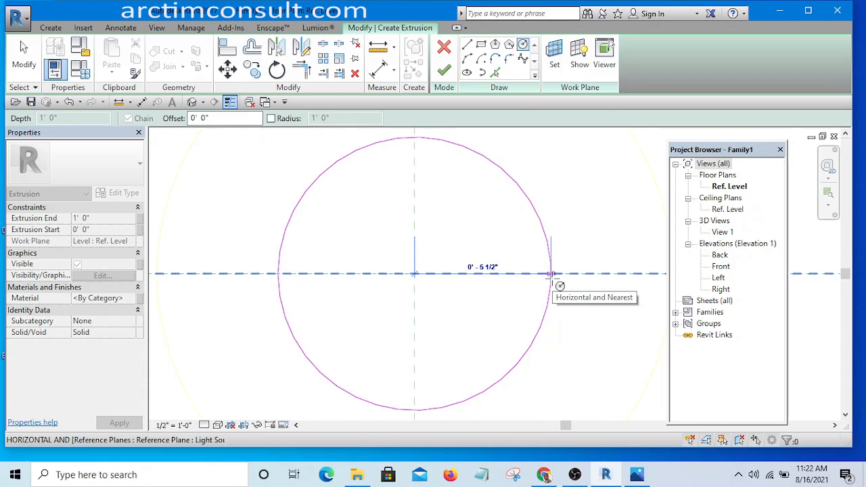
pyautogui.scroll(2, 561, 275)
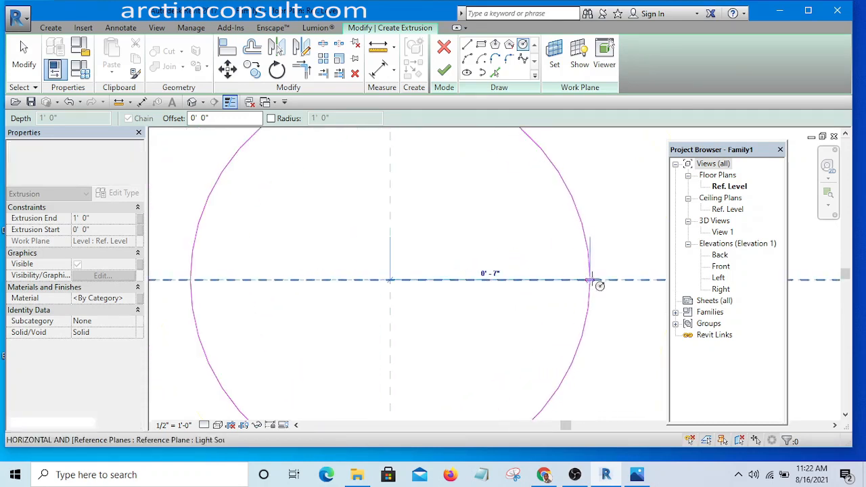
pyautogui.scroll(-1, 575, 284)
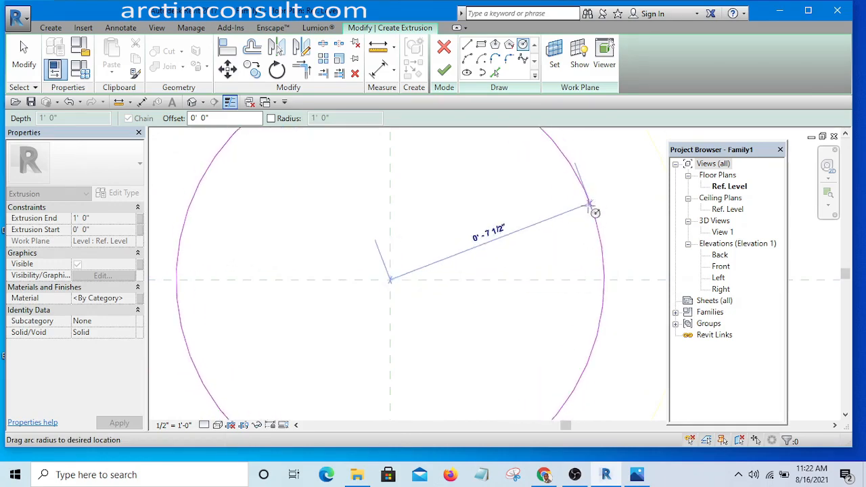
pyautogui.scroll(-2, 588, 203)
pyautogui.scroll(1, 576, 180)
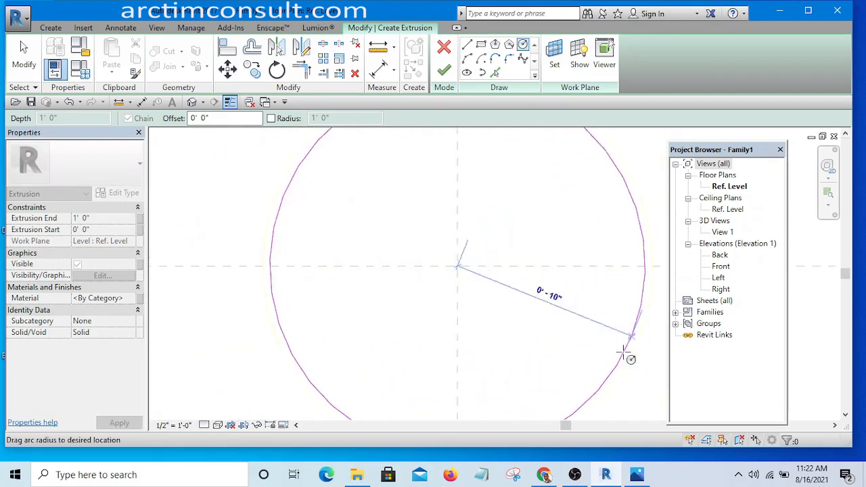
pyautogui.scroll(-1, 593, 232)
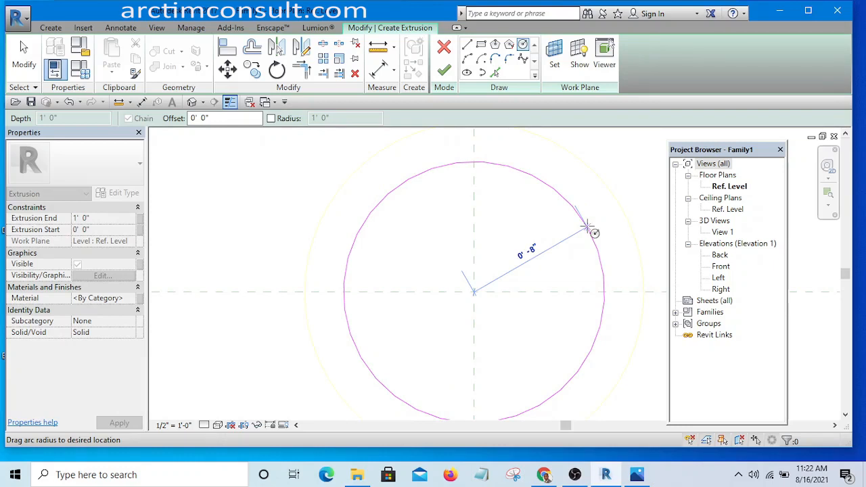
pyautogui.click(589, 229)
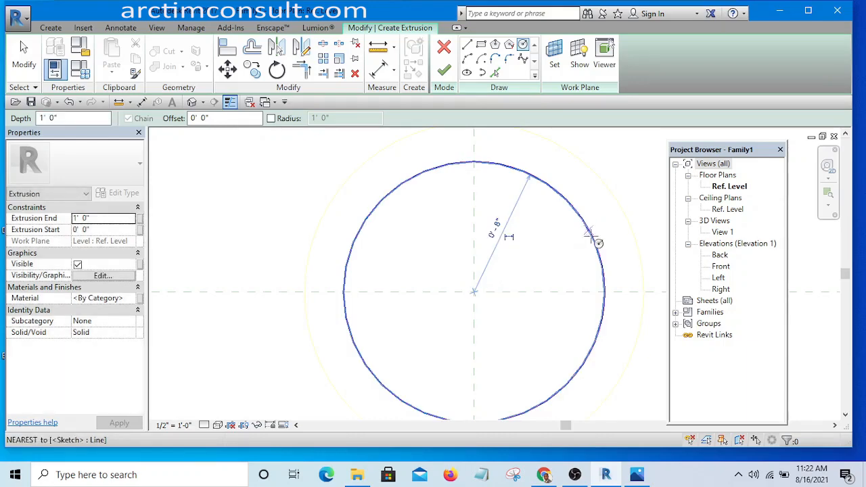
pyautogui.press('Escape')
pyautogui.press('Escape')
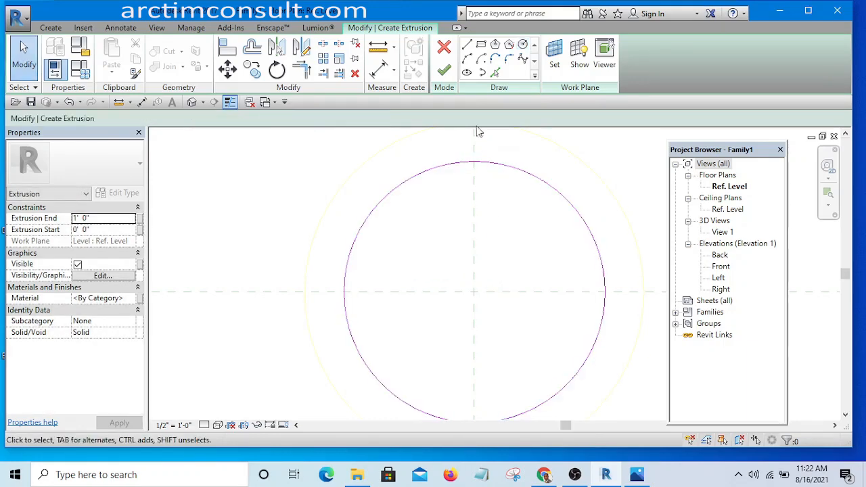
pyautogui.click(443, 71)
pyautogui.scroll(-4, 388, 190)
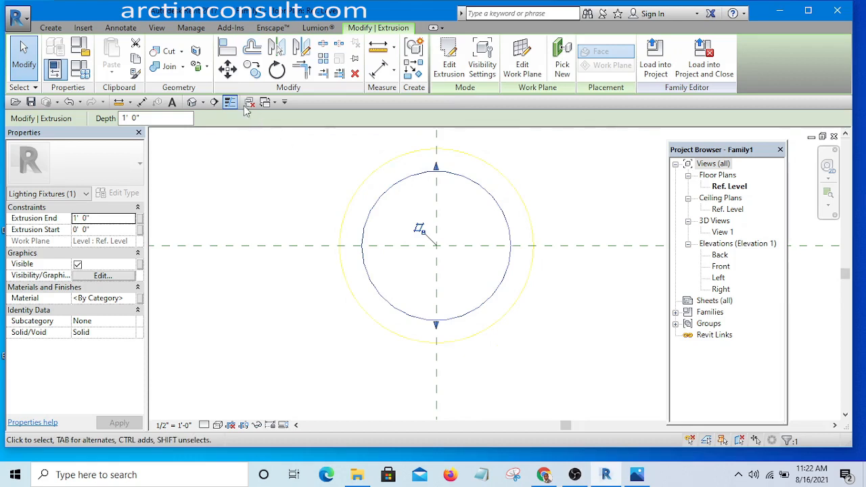
# Set the family's project length units to Millimeters.
pyautogui.click(191, 30)
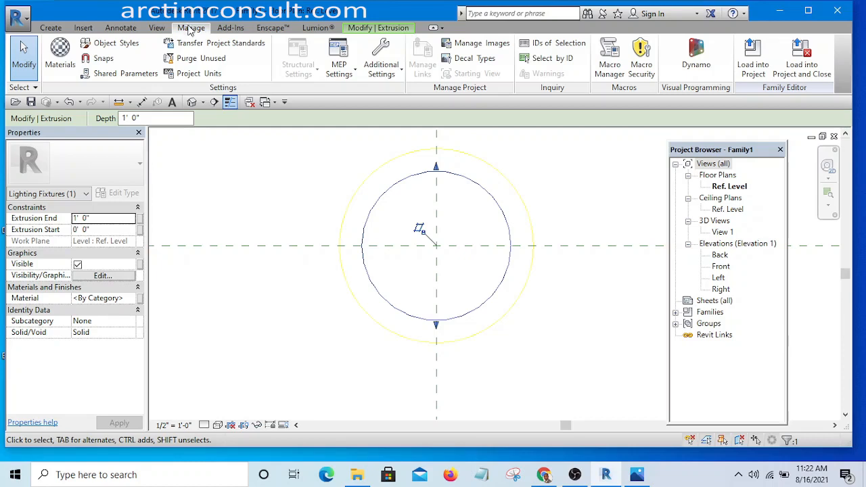
pyautogui.click(207, 74)
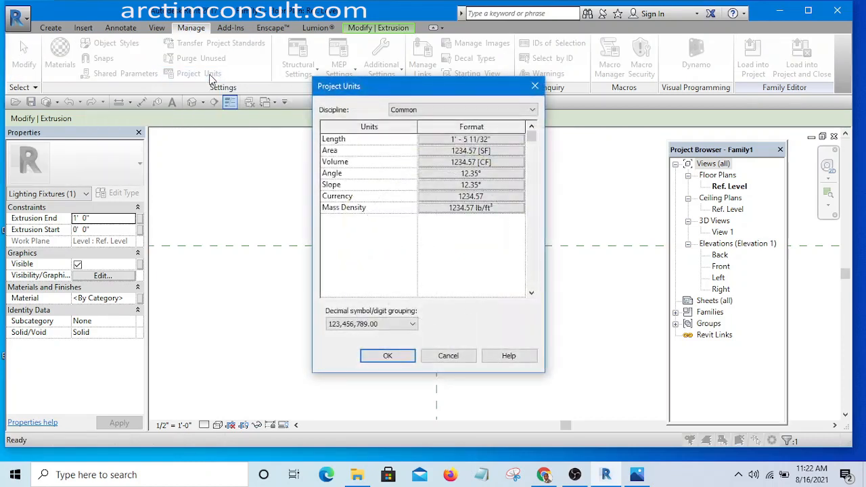
pyautogui.click(490, 141)
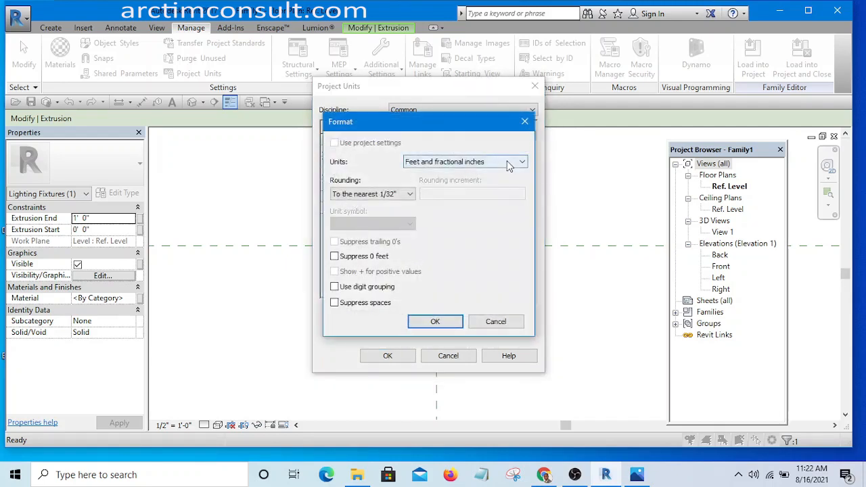
pyautogui.click(512, 163)
pyautogui.click(441, 231)
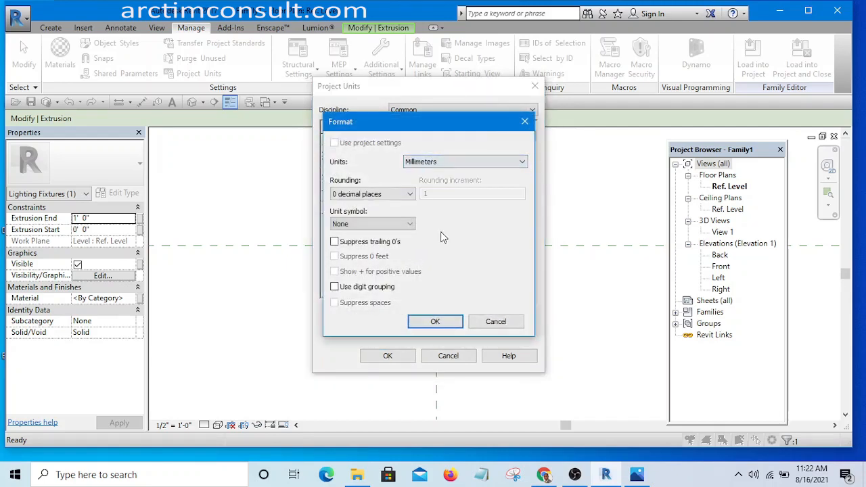
pyautogui.click(434, 322)
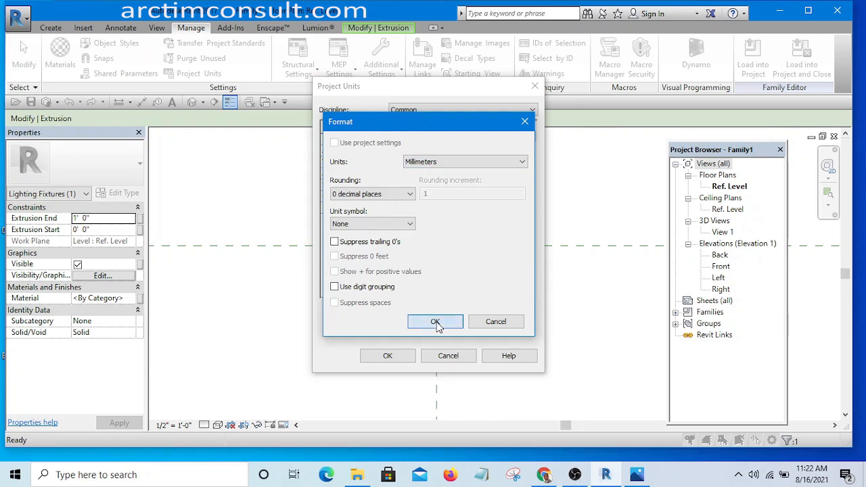
pyautogui.click(388, 356)
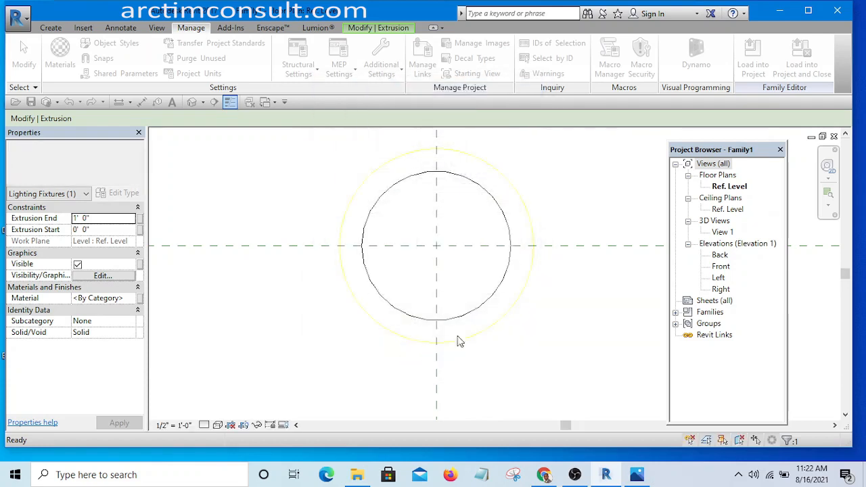
# Edit the circular extrusion's sketch and set the circle's radius to 75 mm.
pyautogui.scroll(4, 483, 193)
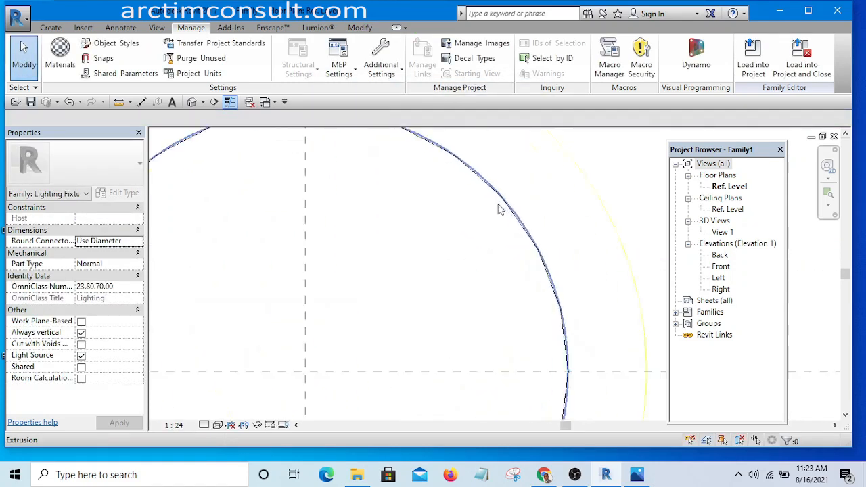
pyautogui.scroll(-5, 498, 207)
pyautogui.scroll(3, 507, 210)
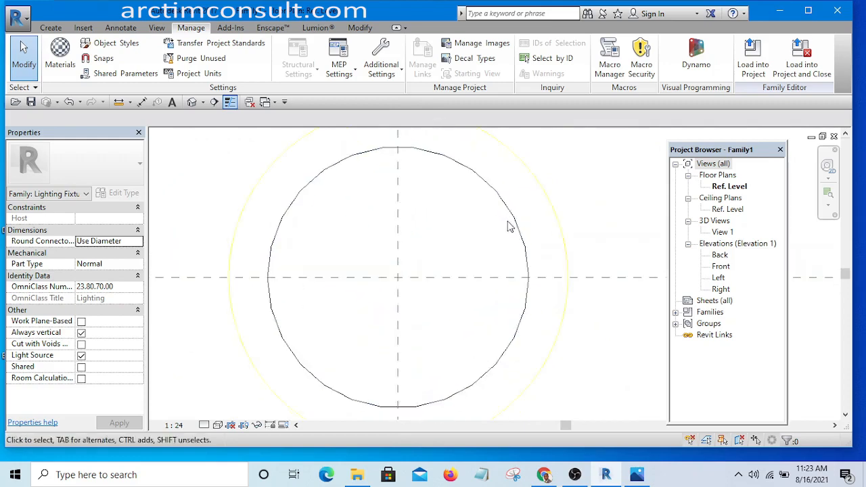
pyautogui.click(514, 224)
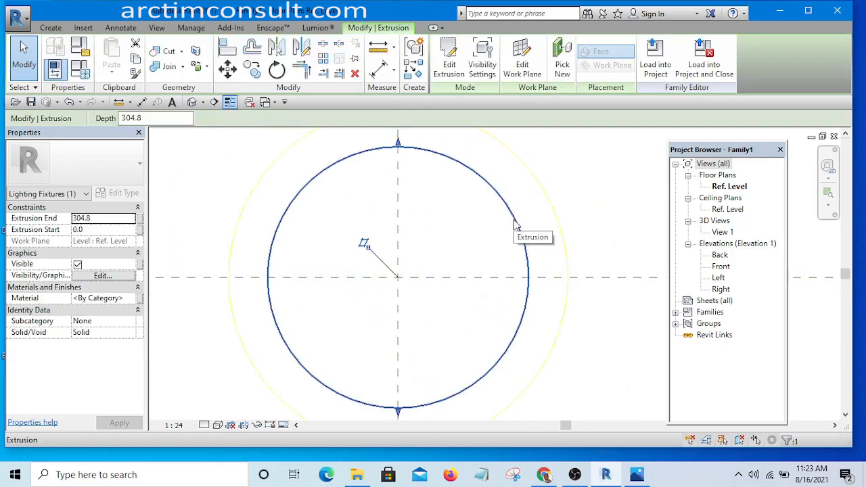
pyautogui.click(448, 64)
pyautogui.scroll(1, 481, 185)
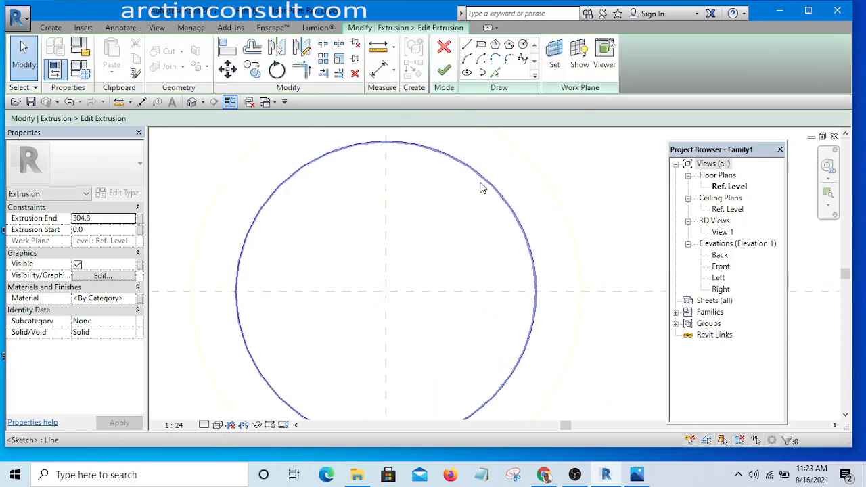
pyautogui.scroll(-2, 453, 183)
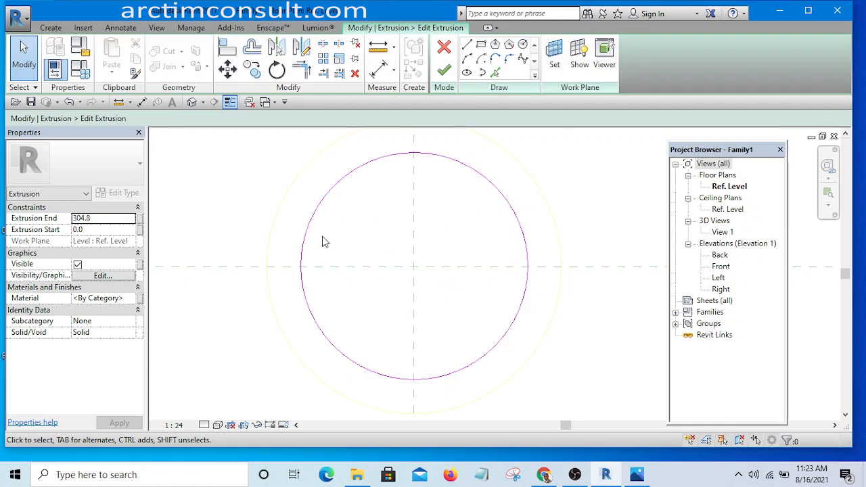
pyautogui.moveTo(445, 284)
pyautogui.mouseDown(button='middle')
pyautogui.moveTo(432, 259)
pyautogui.moveTo(422, 266)
pyautogui.moveTo(427, 318)
pyautogui.mouseUp(button='middle')
pyautogui.scroll(1, 426, 319)
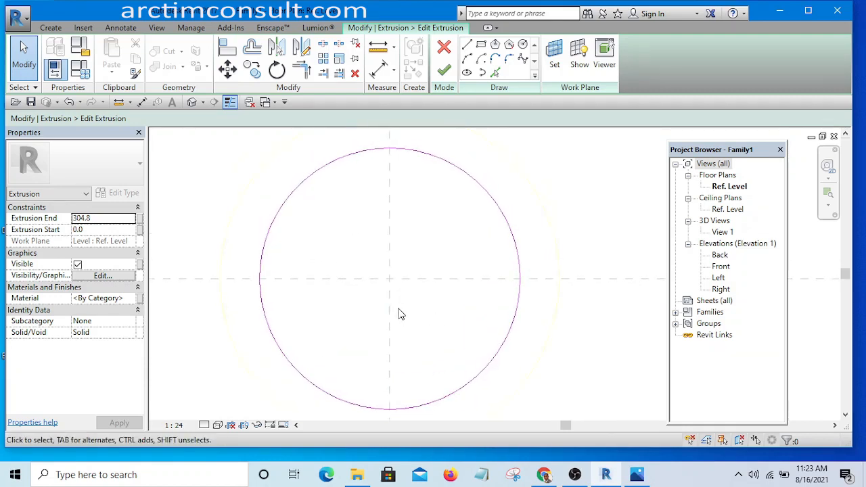
pyautogui.click(514, 276)
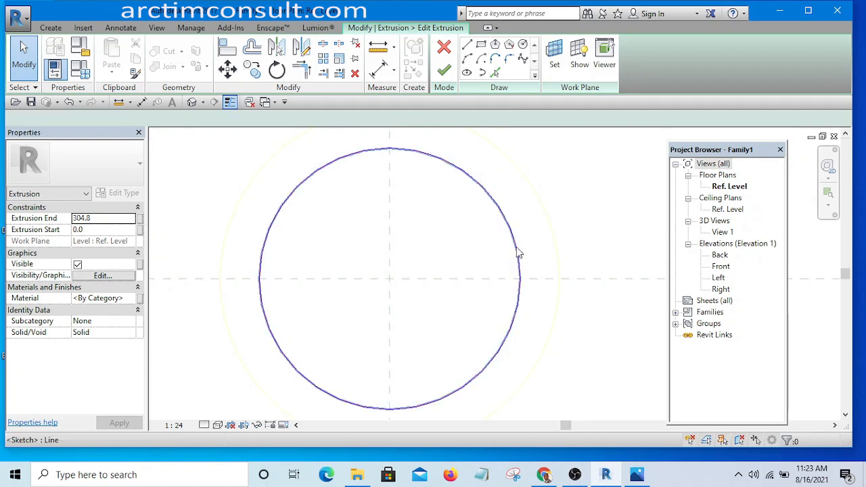
pyautogui.scroll(2, 425, 228)
pyautogui.scroll(1, 433, 235)
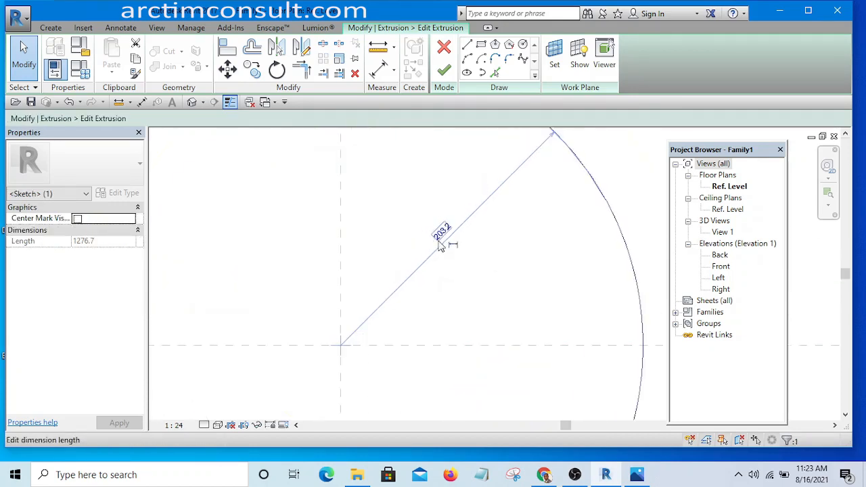
pyautogui.scroll(-3, 444, 244)
pyautogui.scroll(2, 446, 247)
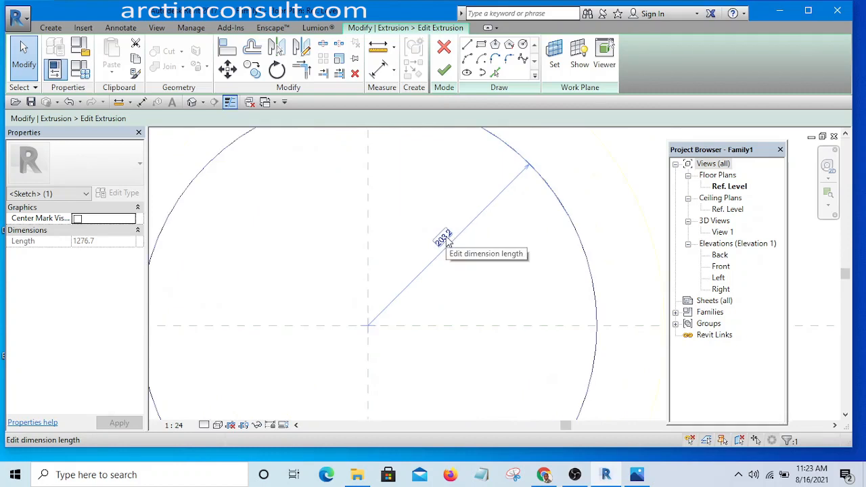
pyautogui.click(443, 238)
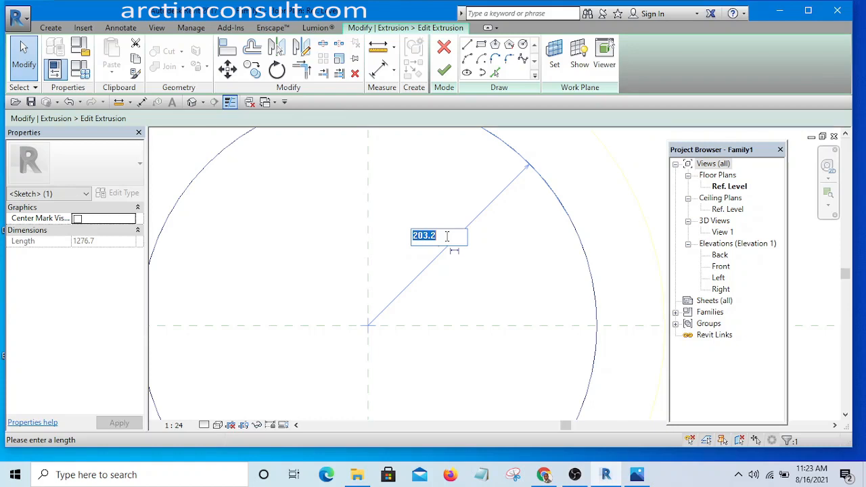
pyautogui.write('750')
pyautogui.press('Return')
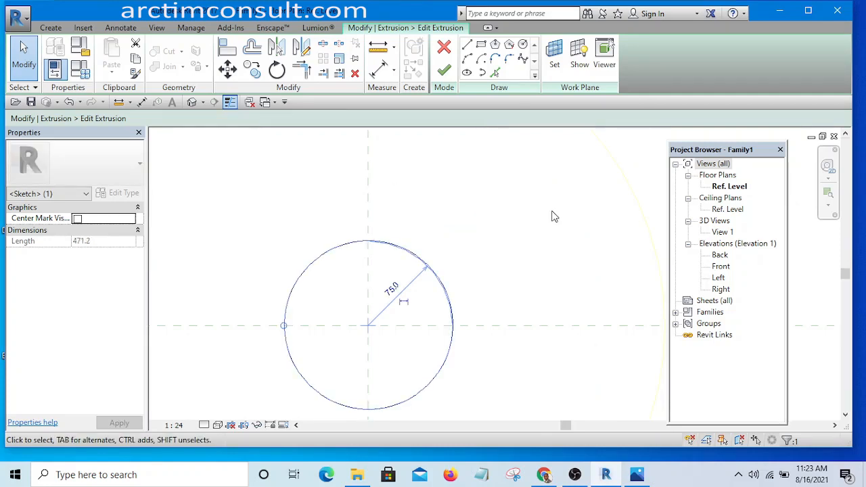
pyautogui.press('Escape')
pyautogui.press('Escape')
# Offset a copy of the 75 mm radius circle inward by about 7.4 mm to form a ring sketch.
pyautogui.scroll(-1, 534, 227)
pyautogui.moveTo(536, 257); pyautogui.dragTo(486, 187, button='middle')
pyautogui.scroll(3, 359, 193)
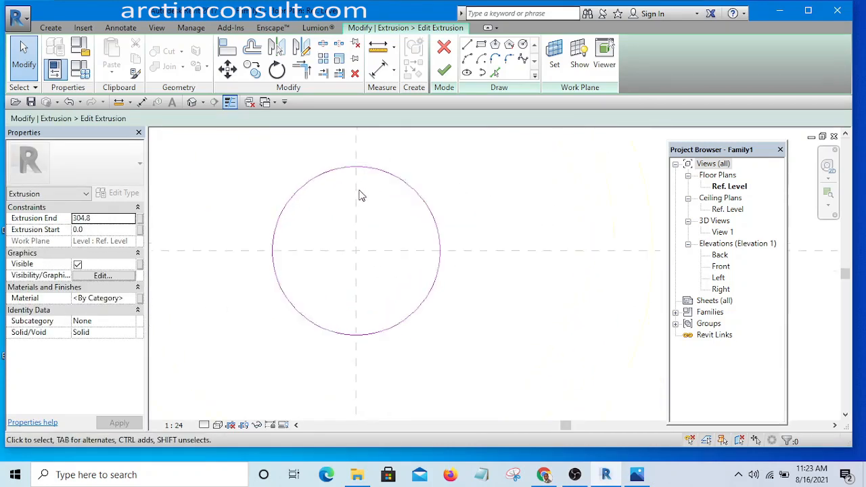
pyautogui.scroll(-2, 399, 234)
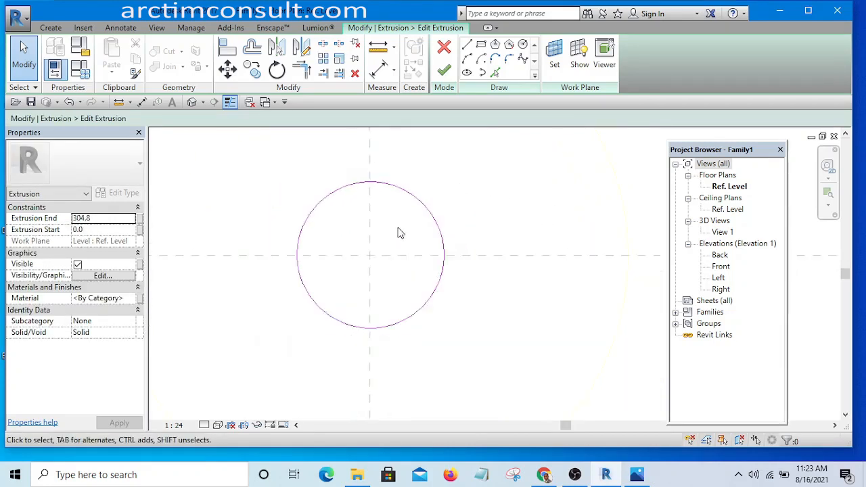
pyautogui.click(253, 49)
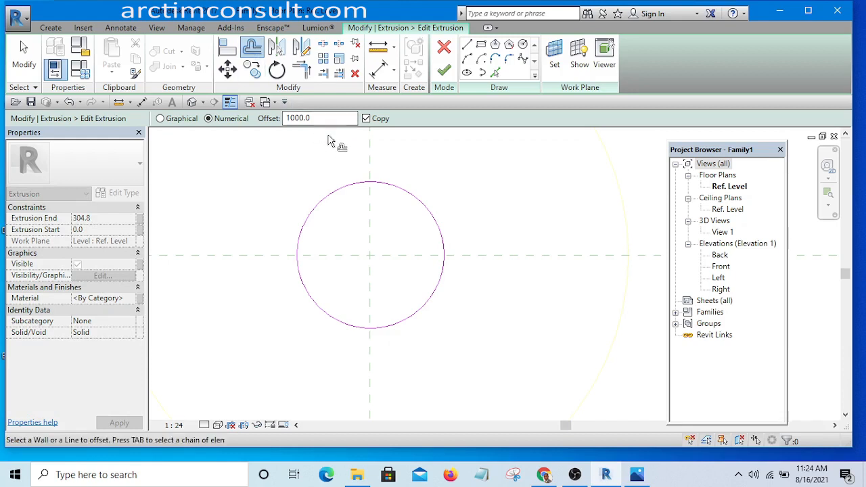
pyautogui.click(159, 118)
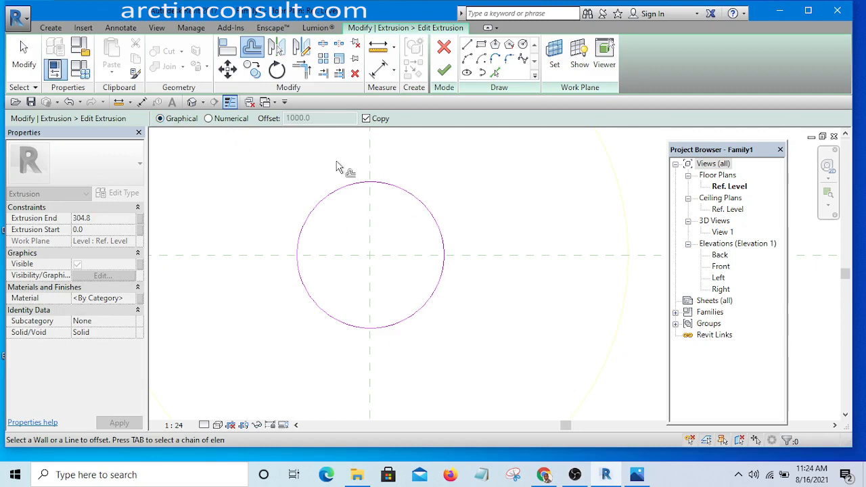
pyautogui.scroll(4, 322, 230)
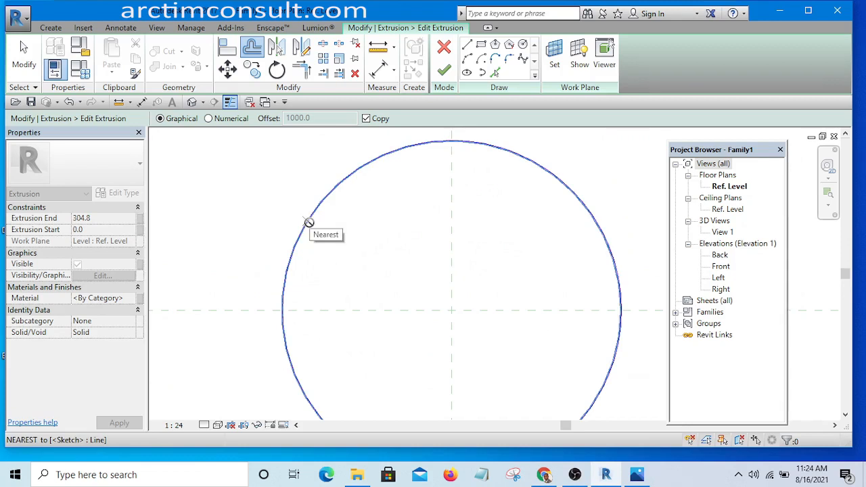
pyautogui.click(306, 222)
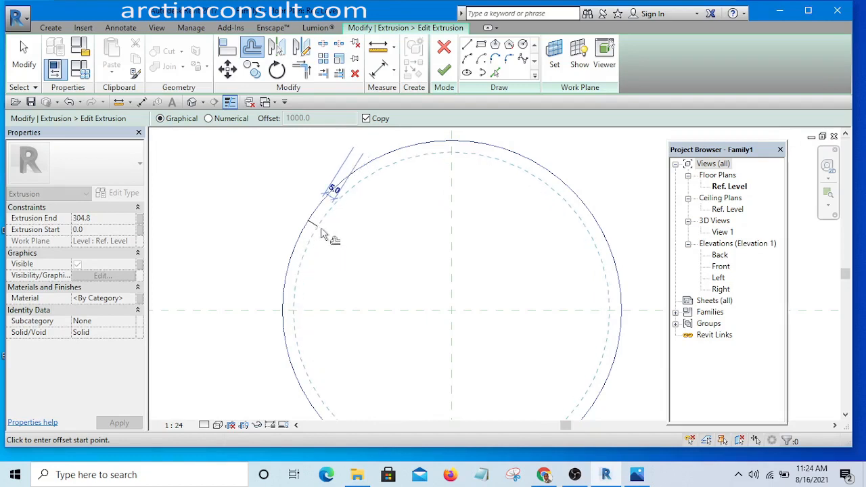
pyautogui.scroll(2, 322, 234)
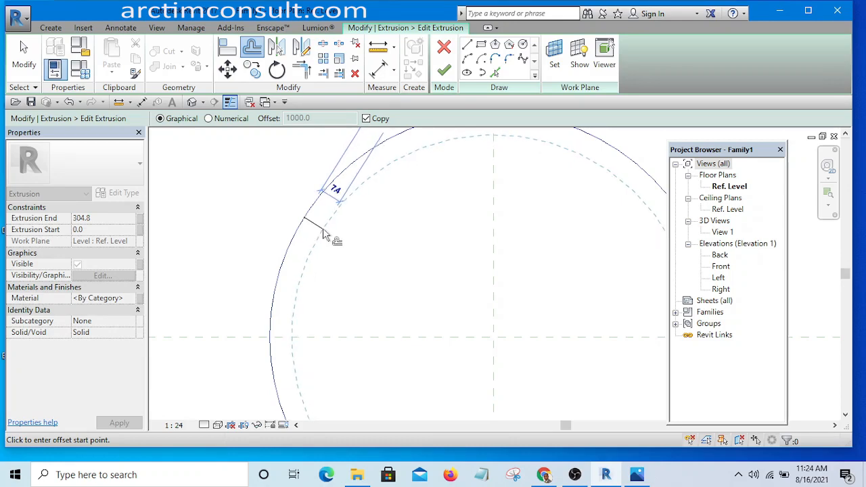
pyautogui.click(323, 233)
pyautogui.scroll(-5, 317, 234)
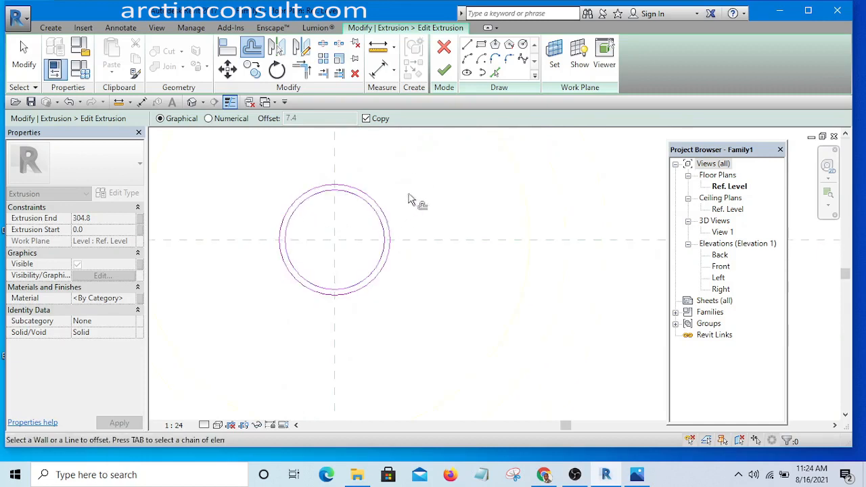
pyautogui.rightClick(409, 200)
pyautogui.click(440, 178)
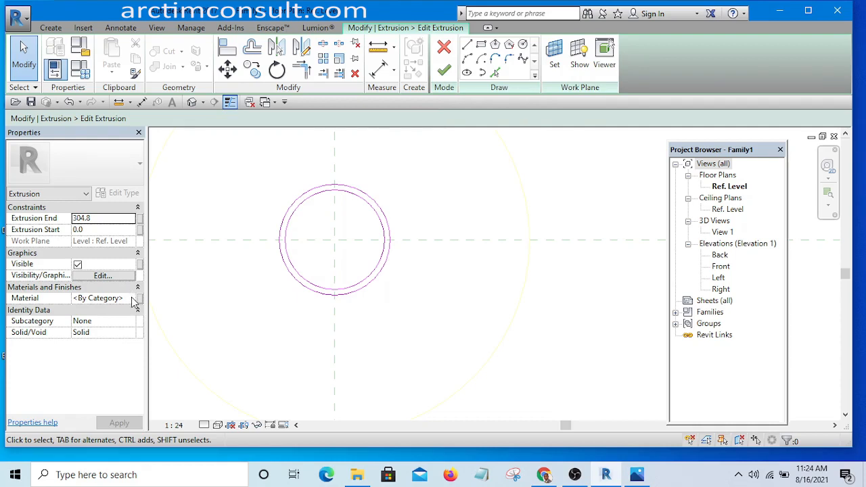
# Duplicate the Default Wall material as "Spot Light Body" and assign it to the extrusion.
pyautogui.click(137, 299)
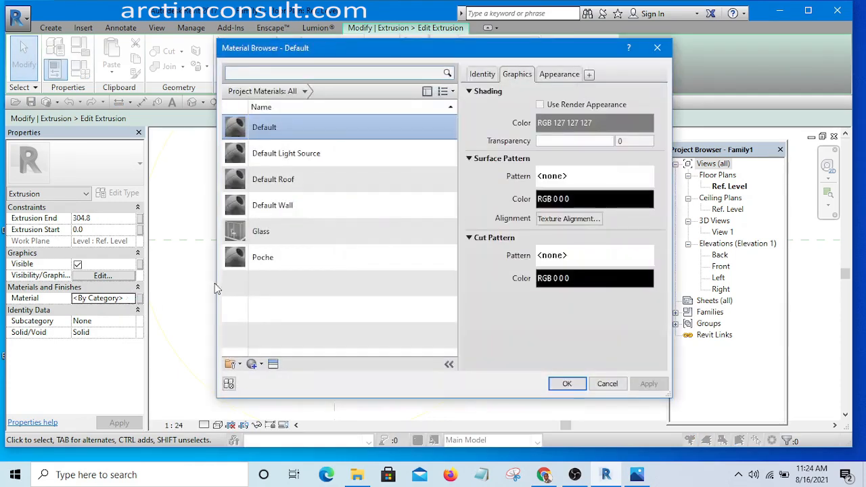
pyautogui.rightClick(260, 206)
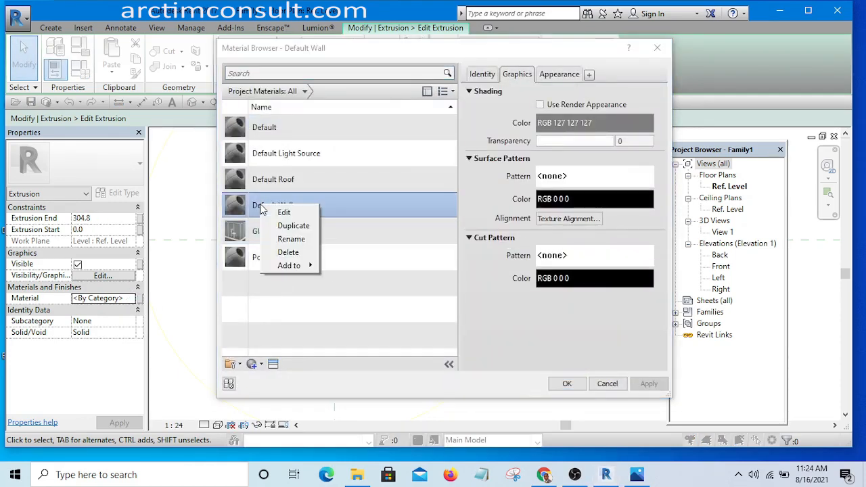
pyautogui.click(295, 226)
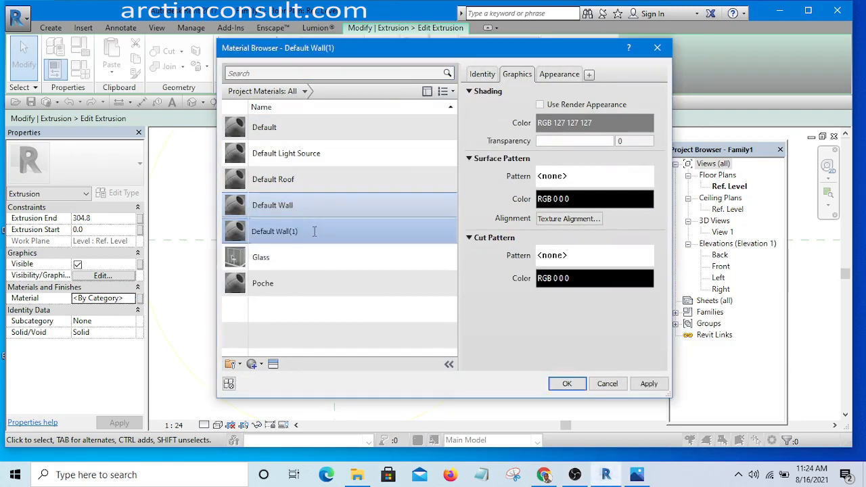
pyautogui.write('S')
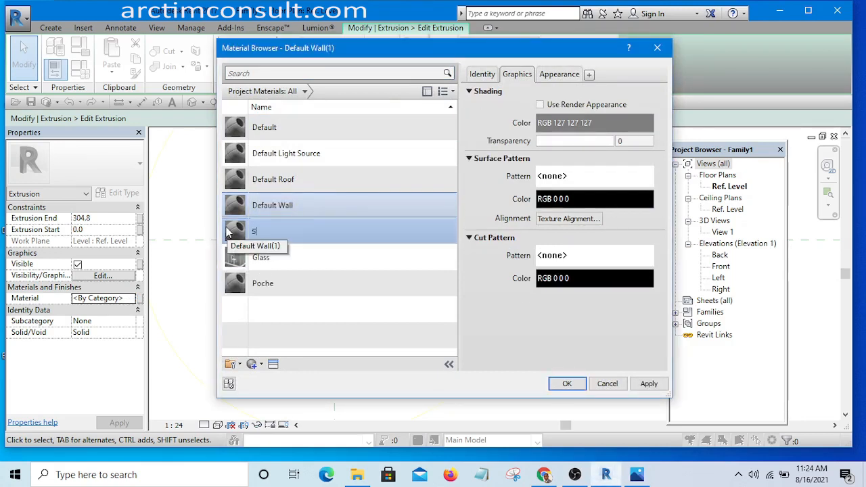
pyautogui.write('pot Light B')
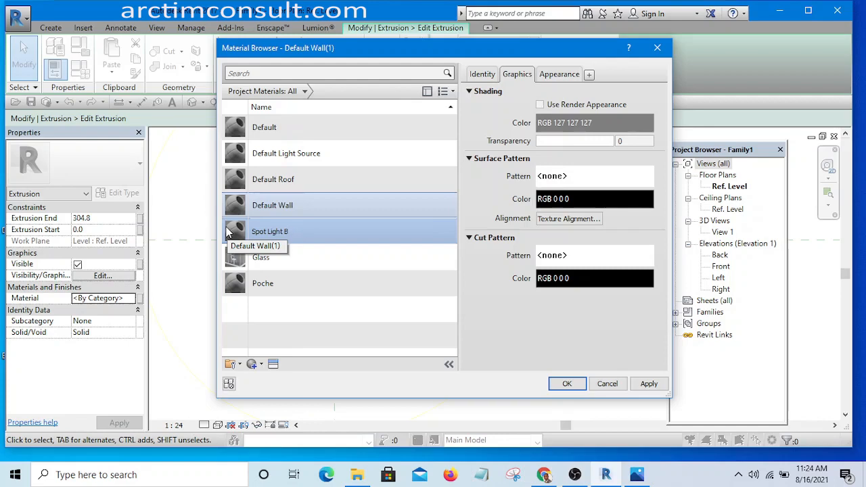
pyautogui.write('ody')
pyautogui.click(648, 384)
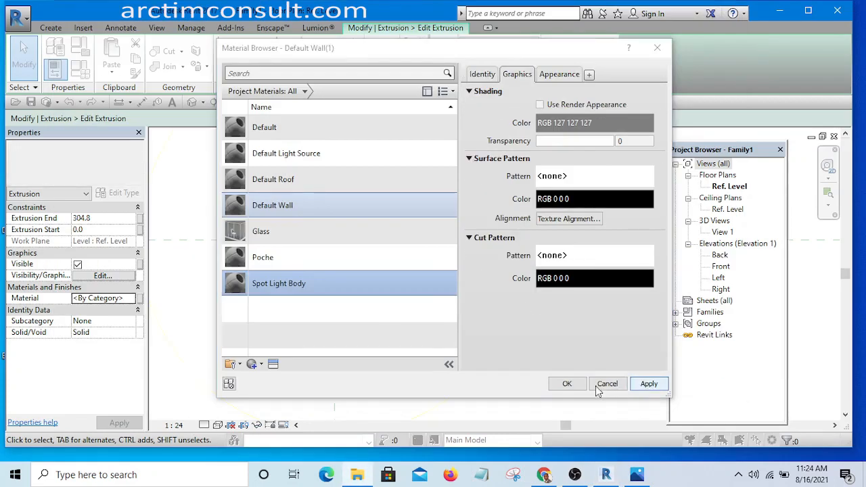
pyautogui.click(566, 383)
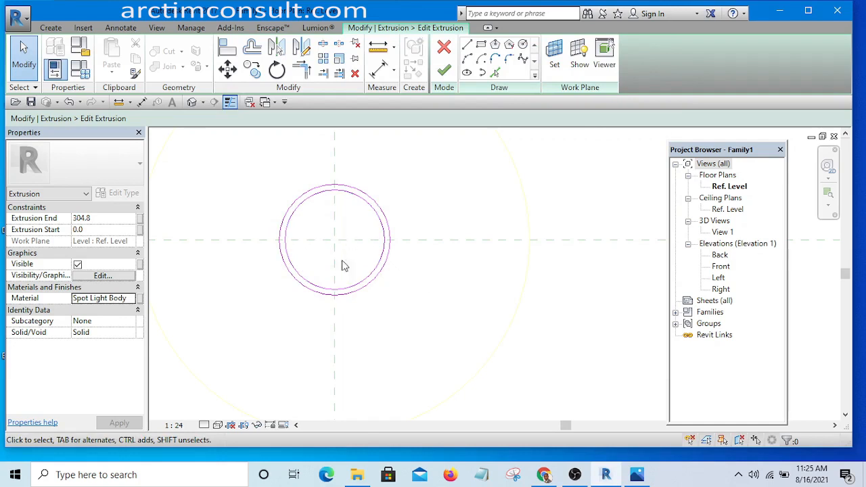
# Set the ring extrusion's end to 100 mm and finish the sketch.
pyautogui.click(100, 219)
pyautogui.moveTo(99, 218); pyautogui.dragTo(69, 218)
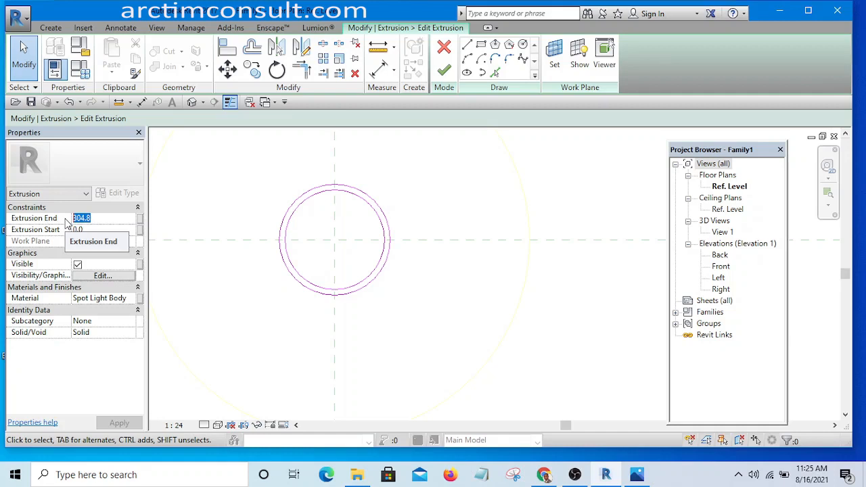
pyautogui.write('100')
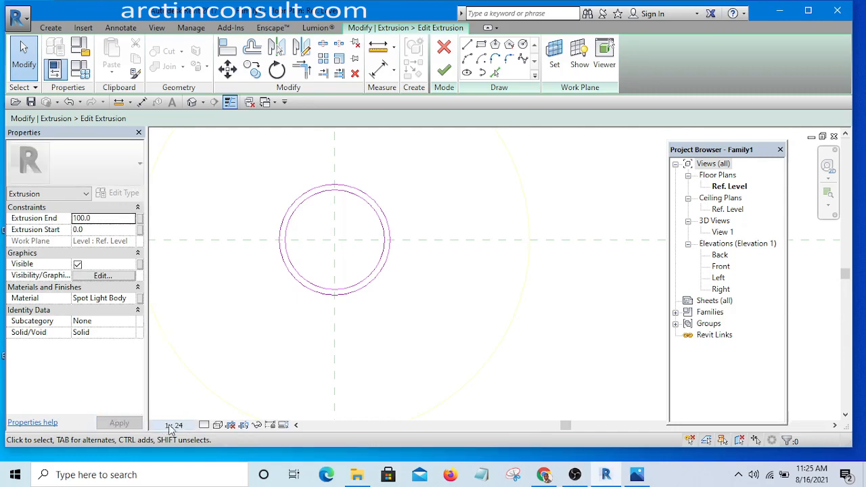
pyautogui.click(445, 72)
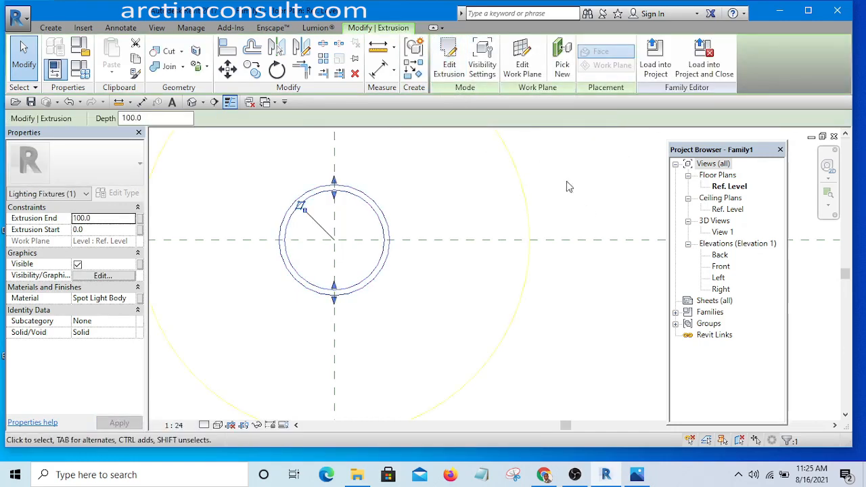
# Inspect the hollow ring extrusion in the default 3D view.
pyautogui.scroll(-3, 537, 202)
pyautogui.moveTo(590, 291); pyautogui.dragTo(500, 302, button='middle')
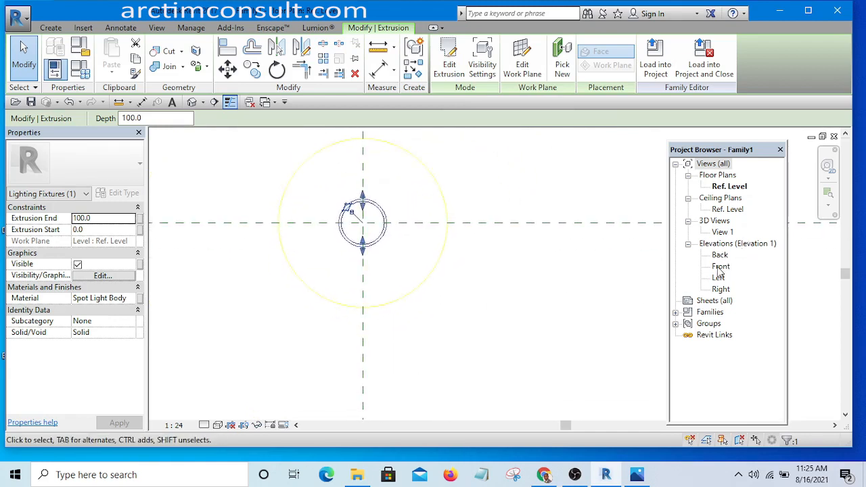
pyautogui.click(194, 103)
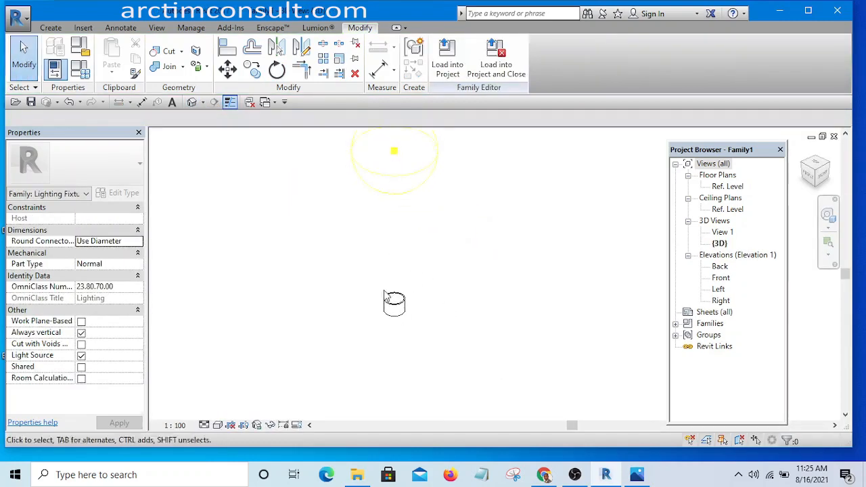
pyautogui.scroll(5, 389, 306)
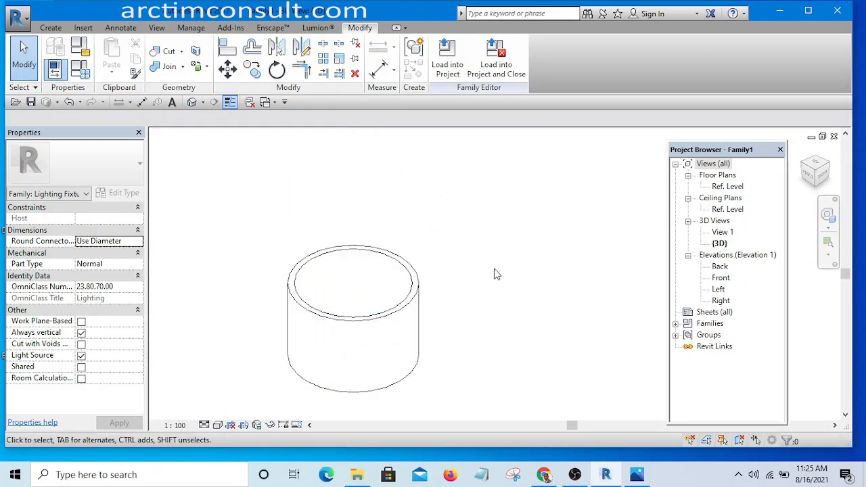
pyautogui.scroll(-2, 501, 242)
pyautogui.keyDown('shift'); pyautogui.moveTo(502, 244); pyautogui.dragTo(742, 296, button='middle'); pyautogui.keyUp('shift')
# Open the Front elevation and examine the ring extrusion's walls and lower edge at the reference level.
pyautogui.doubleClick(720, 279)
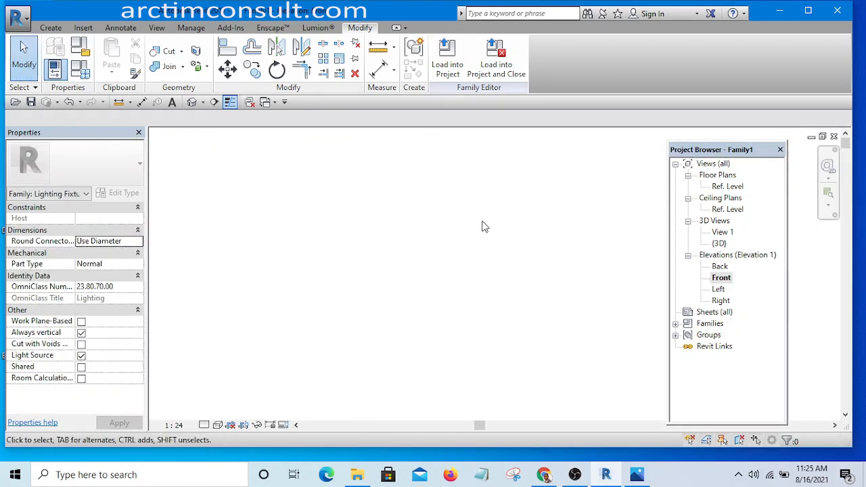
pyautogui.rightClick(400, 231)
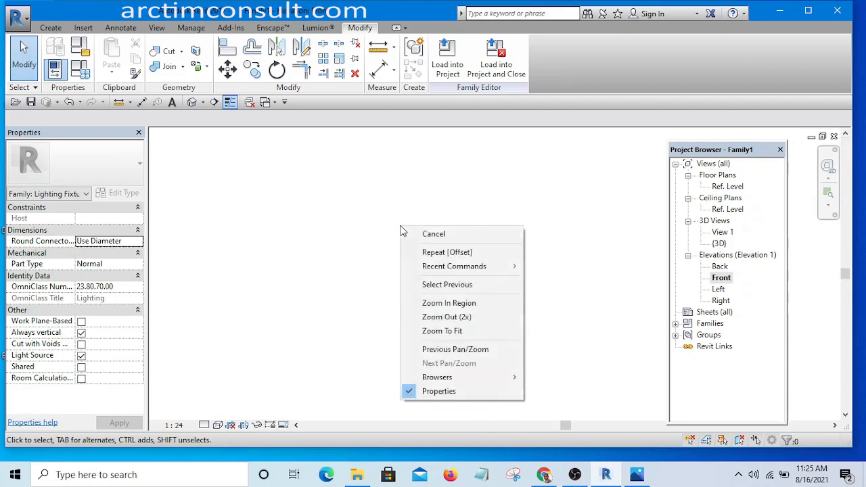
pyautogui.click(450, 331)
pyautogui.moveTo(494, 327); pyautogui.dragTo(408, 298, button='middle')
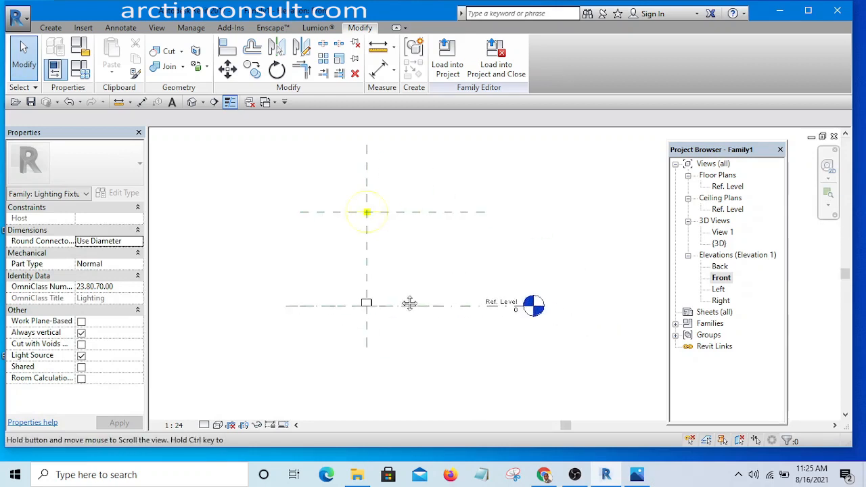
pyautogui.scroll(5, 378, 332)
pyautogui.moveTo(377, 345); pyautogui.dragTo(421, 354, button='middle')
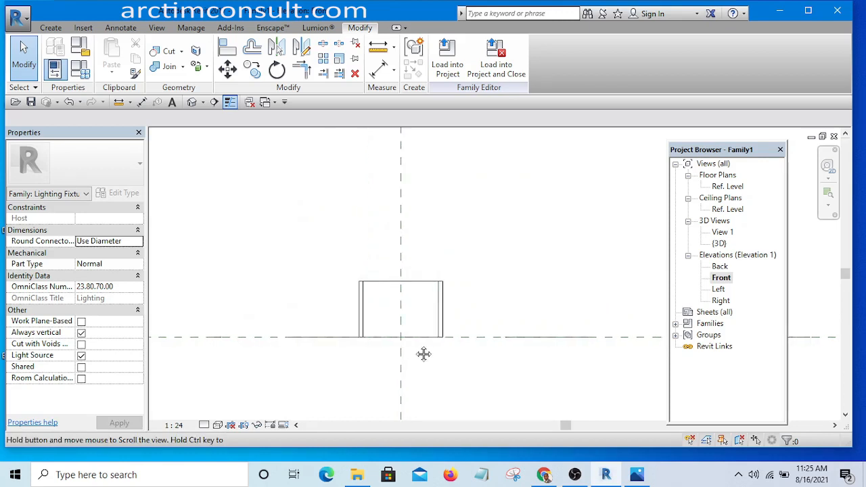
pyautogui.scroll(5, 401, 328)
pyautogui.scroll(-3, 362, 281)
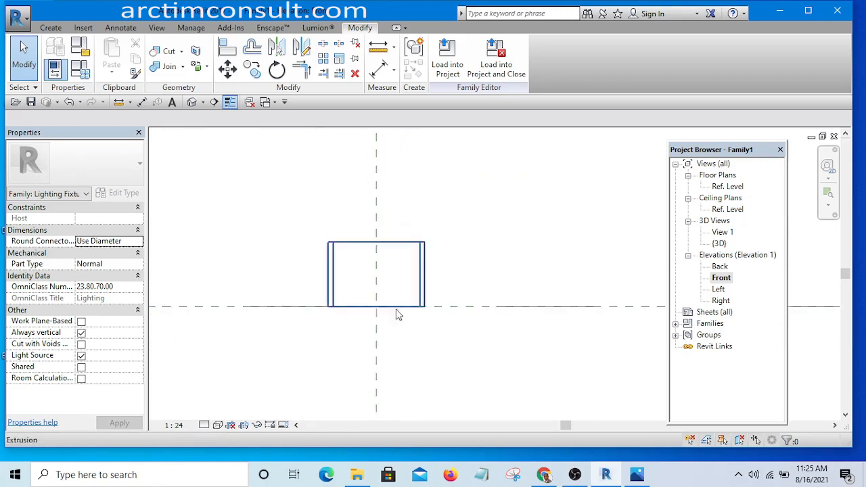
pyautogui.moveTo(409, 335); pyautogui.dragTo(421, 299, button='middle')
pyautogui.scroll(2, 343, 278)
pyautogui.scroll(4, 342, 278)
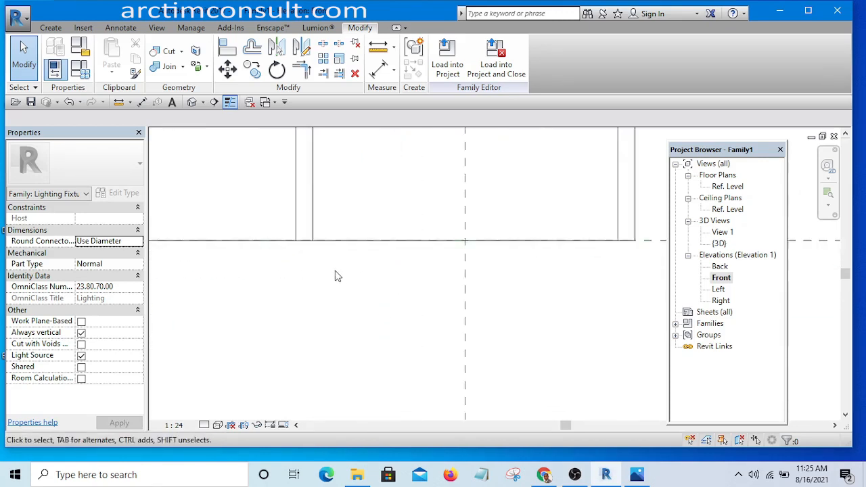
pyautogui.moveTo(336, 276); pyautogui.dragTo(317, 292, button='middle')
pyautogui.scroll(-2, 296, 270)
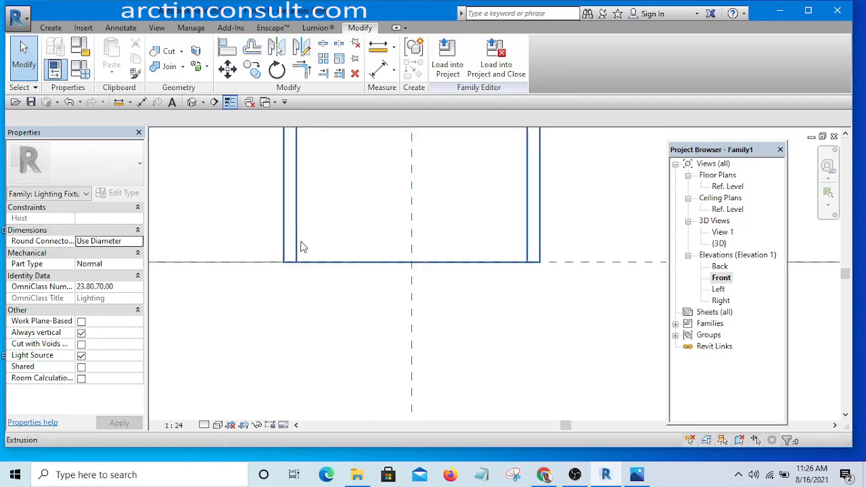
pyautogui.moveTo(529, 261); pyautogui.dragTo(518, 304, button='middle')
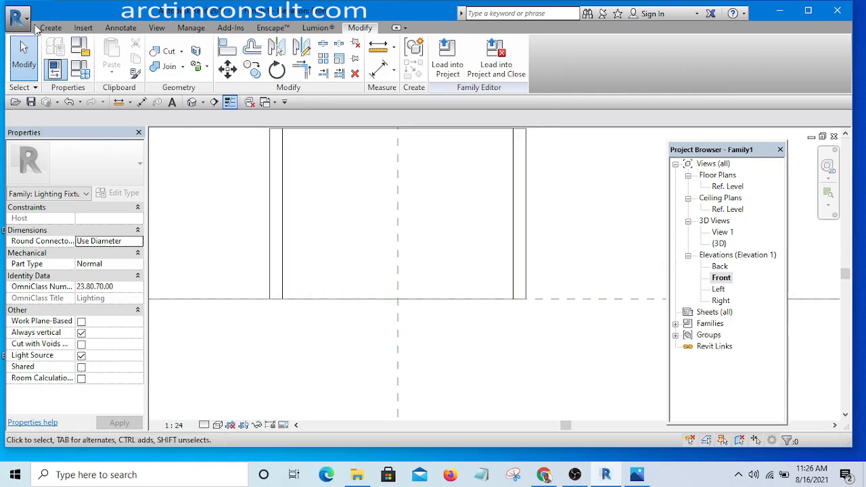
# Start a Revolve and draw its axis line about 280 mm long along the vertical centre reference plane, through the ring.
pyautogui.click(48, 27)
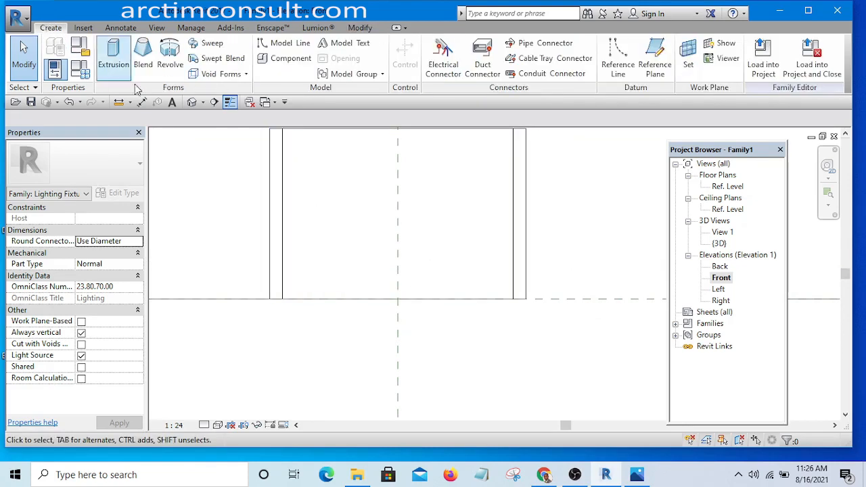
pyautogui.click(169, 58)
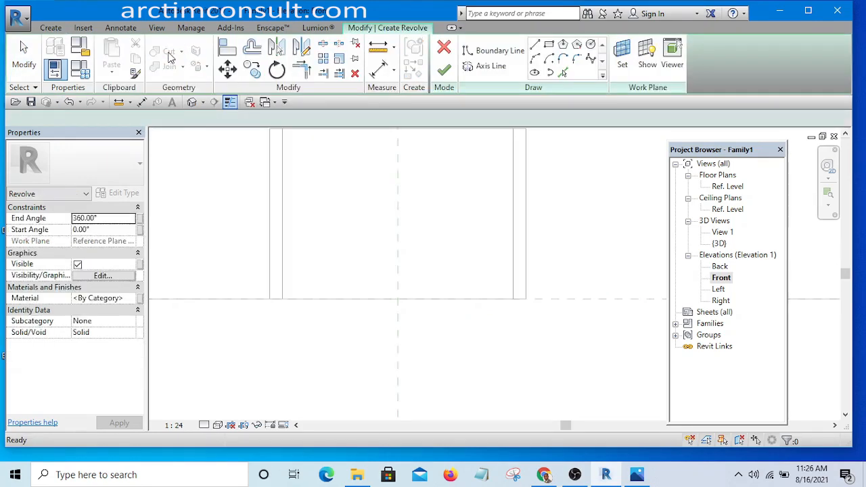
pyautogui.click(485, 68)
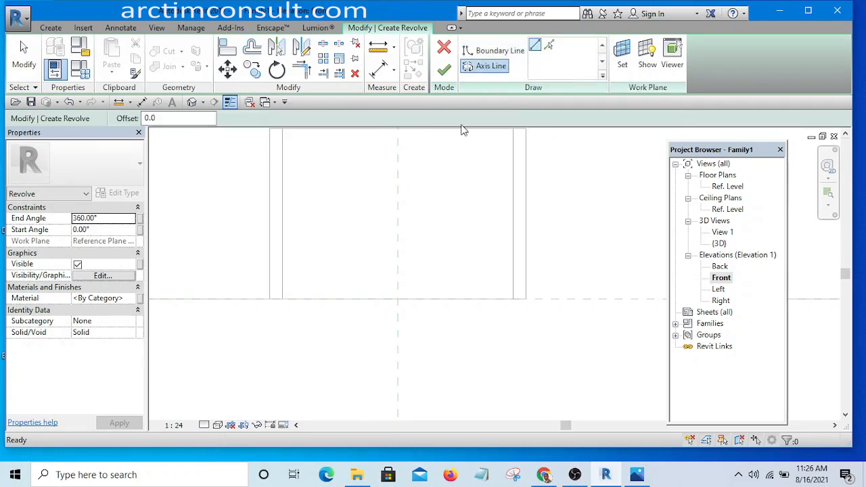
pyautogui.scroll(-5, 398, 201)
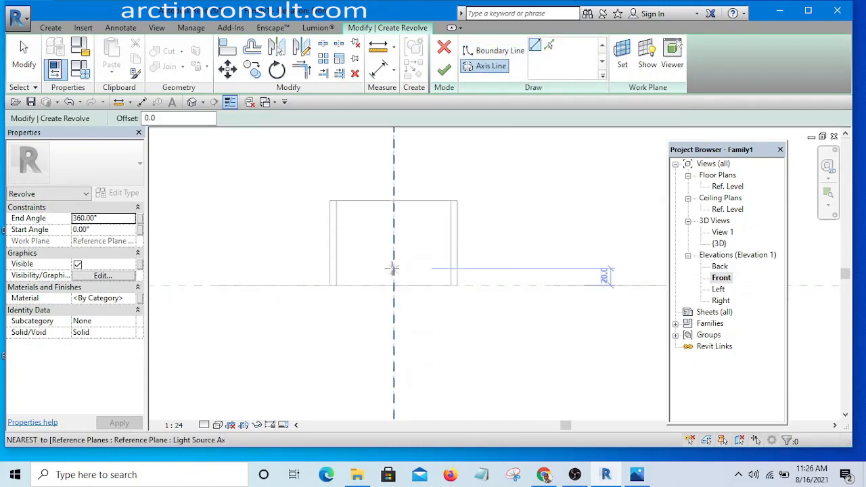
pyautogui.click(392, 298)
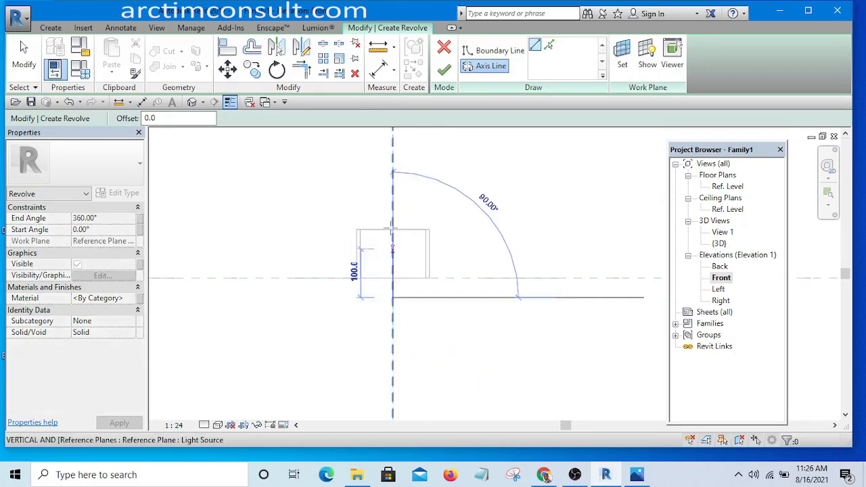
pyautogui.click(393, 161)
pyautogui.rightClick(417, 179)
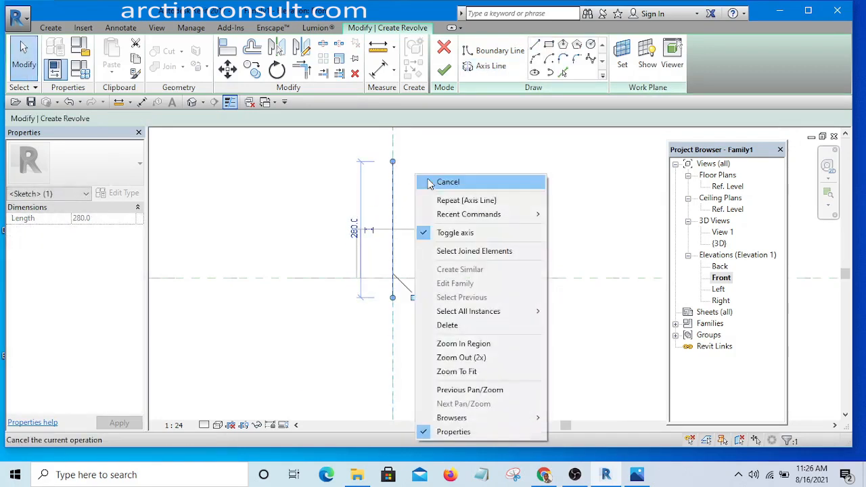
pyautogui.click(438, 181)
# Draw a horizontal boundary line from the ring's inner wall face to just short of the axis, about 3.9 mm above the reference level.
pyautogui.click(497, 52)
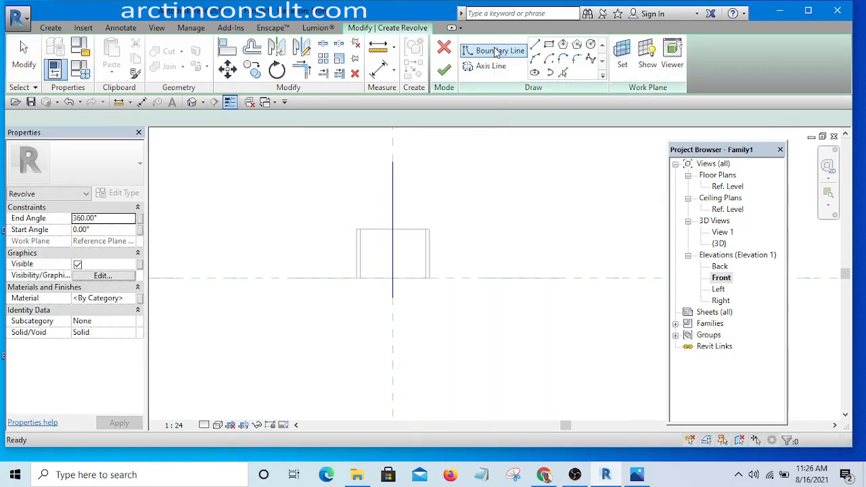
pyautogui.scroll(6, 395, 281)
pyautogui.moveTo(402, 291); pyautogui.dragTo(394, 337, button='middle')
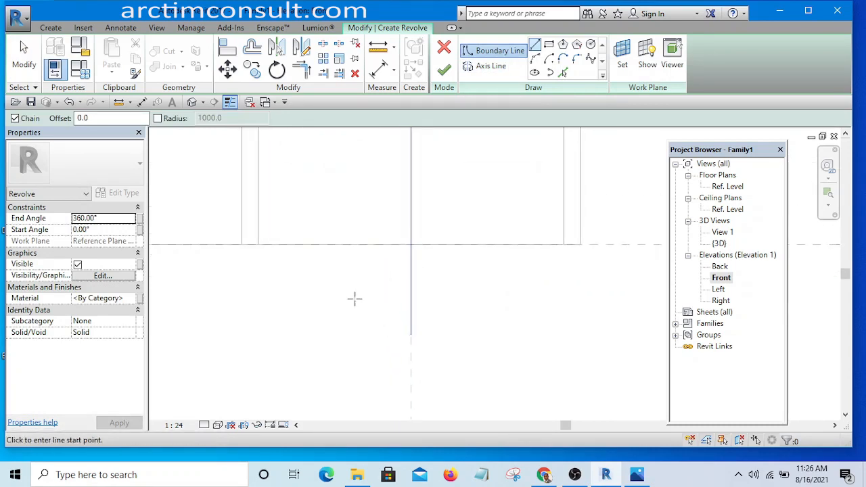
pyautogui.scroll(2, 265, 253)
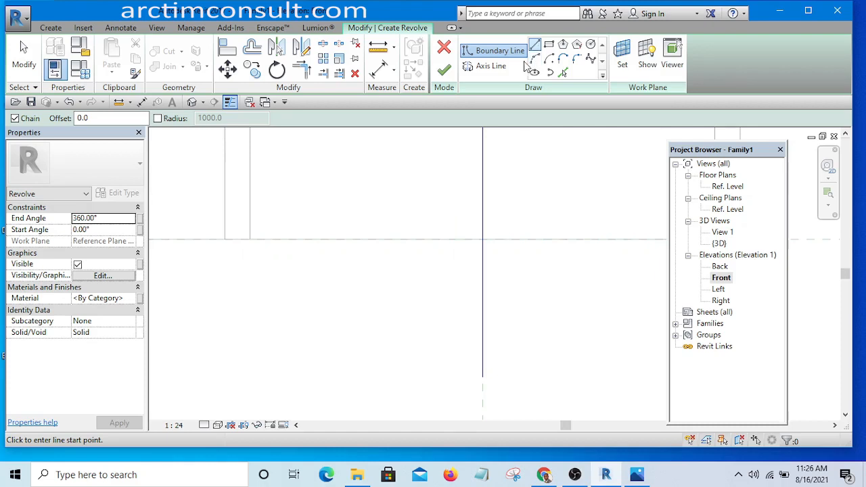
pyautogui.scroll(1, 244, 228)
pyautogui.click(251, 228)
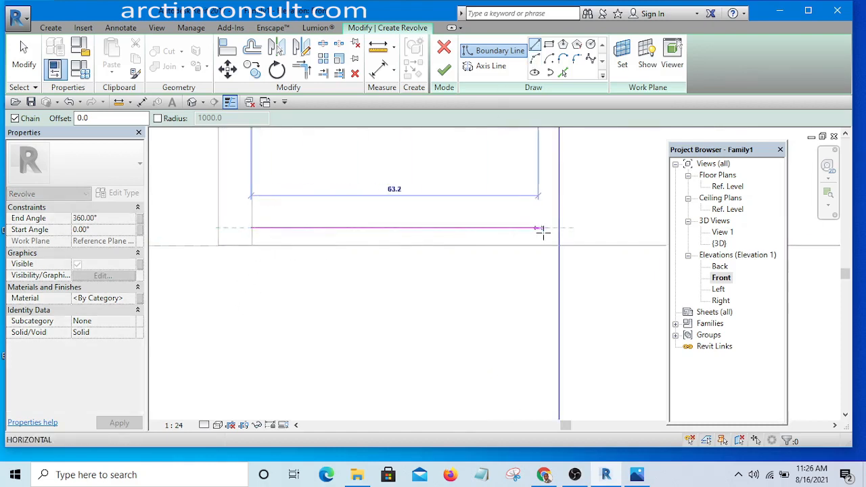
pyautogui.scroll(1, 559, 227)
pyautogui.scroll(1, 561, 227)
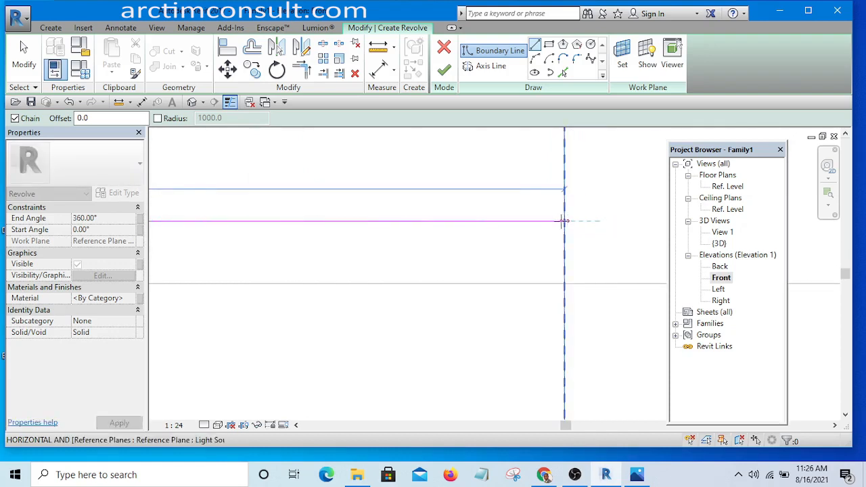
pyautogui.scroll(1, 563, 222)
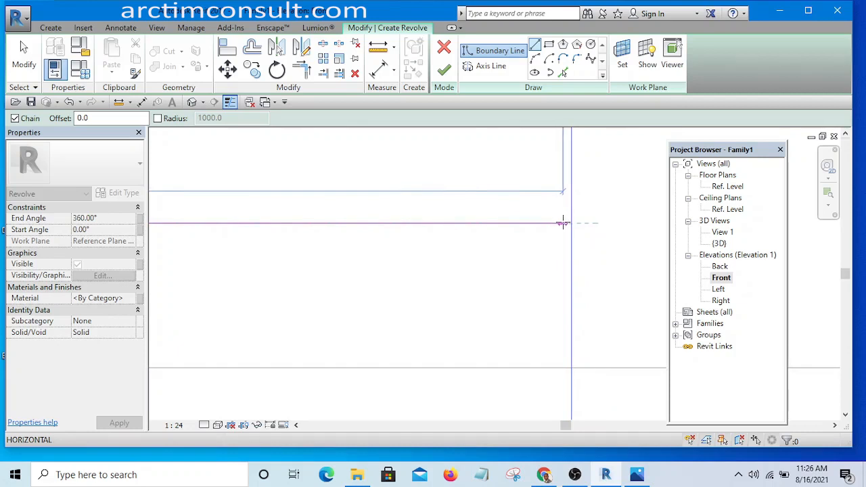
pyautogui.click(566, 223)
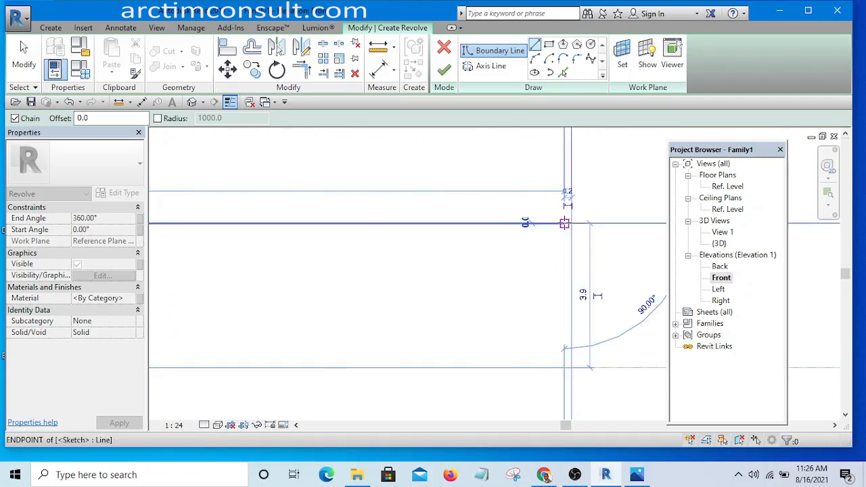
# Continue the boundary with a vertical line about 3.9 mm long down to the reference level, and end the line command.
pyautogui.scroll(-1, 564, 215)
pyautogui.scroll(-1, 564, 214)
pyautogui.scroll(4, 564, 272)
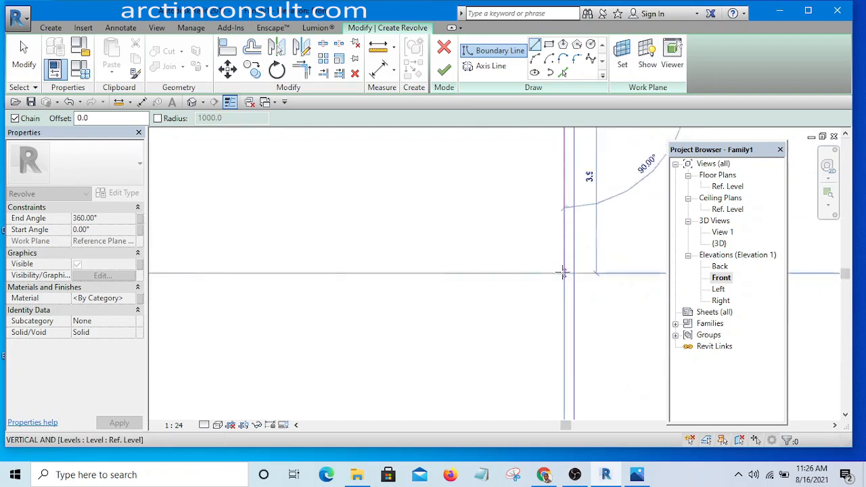
pyautogui.click(563, 276)
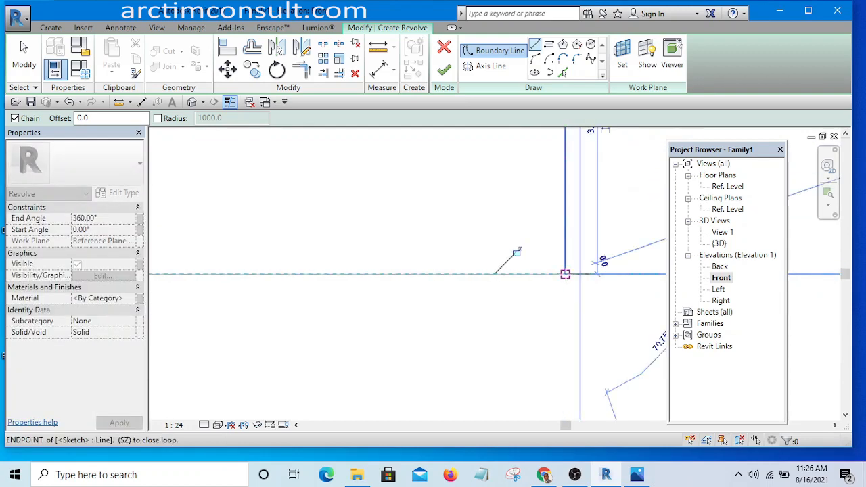
pyautogui.scroll(-3, 479, 242)
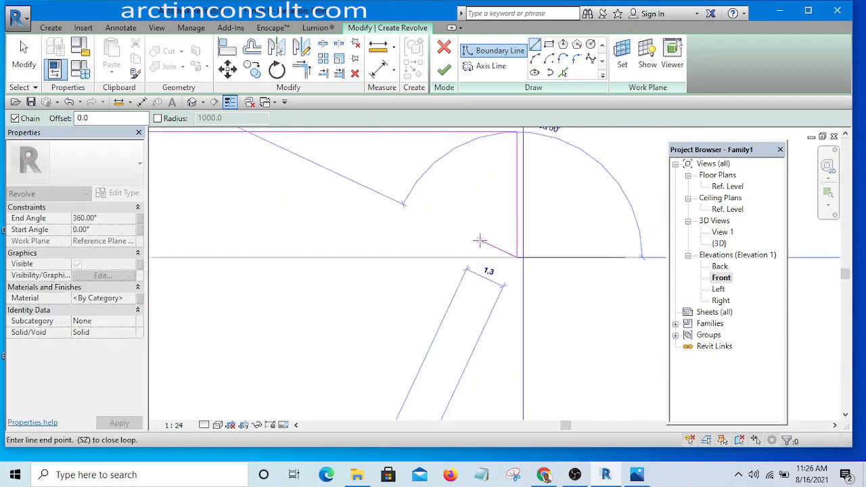
pyautogui.rightClick(576, 218)
pyautogui.click(608, 223)
pyautogui.rightClick(541, 158)
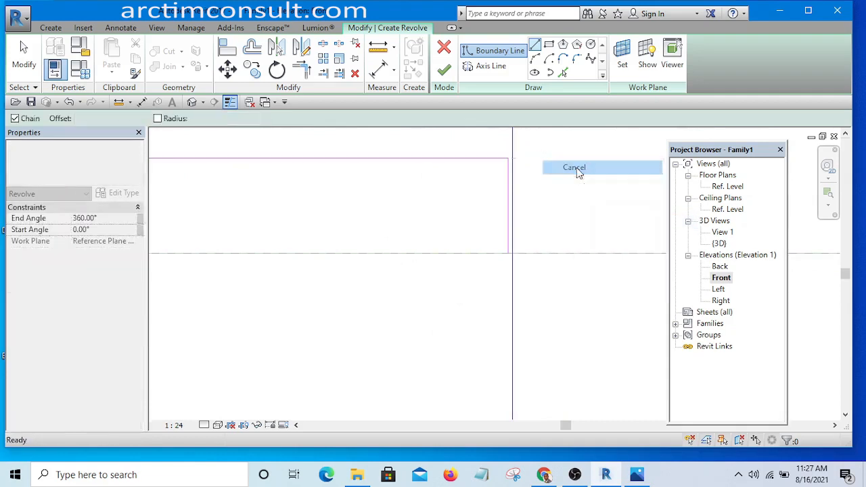
pyautogui.click(568, 169)
# Select the short vertical boundary line beside the revolve axis.
pyautogui.scroll(3, 504, 199)
pyautogui.click(514, 211)
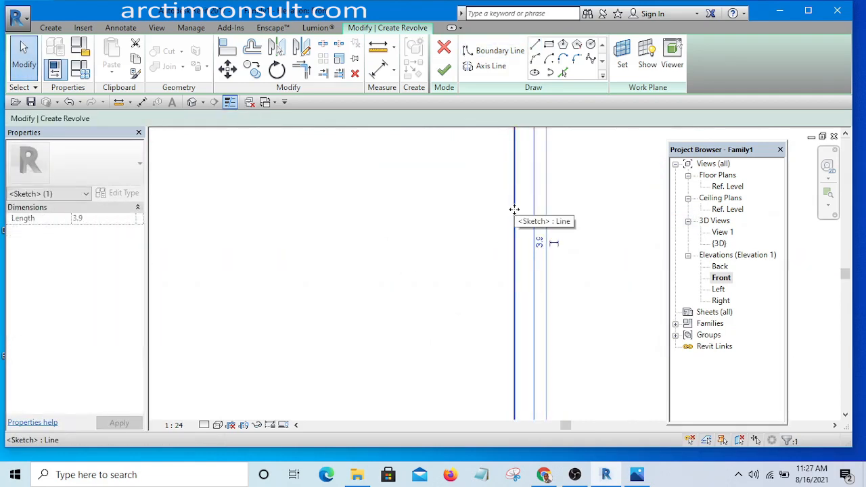
# Nudge the short vertical sketch line sideways onto the vertical light source axis reference plane and deselect it.
pyautogui.press('Right')
pyautogui.press('Right')
pyautogui.press('Right')
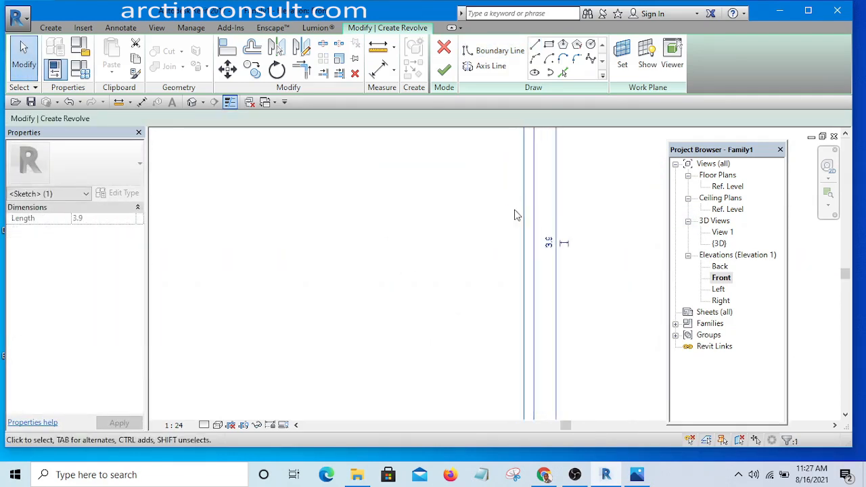
pyautogui.scroll(-4, 534, 209)
pyautogui.scroll(4, 575, 199)
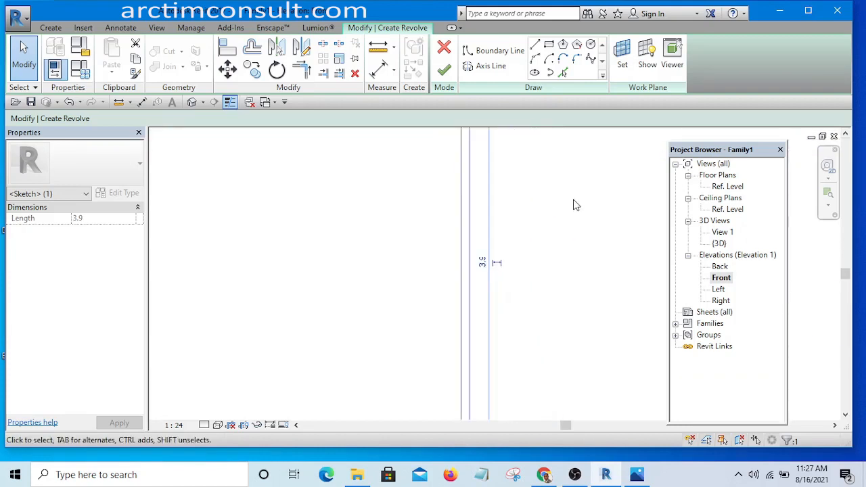
pyautogui.press('Right')
pyautogui.press('Right')
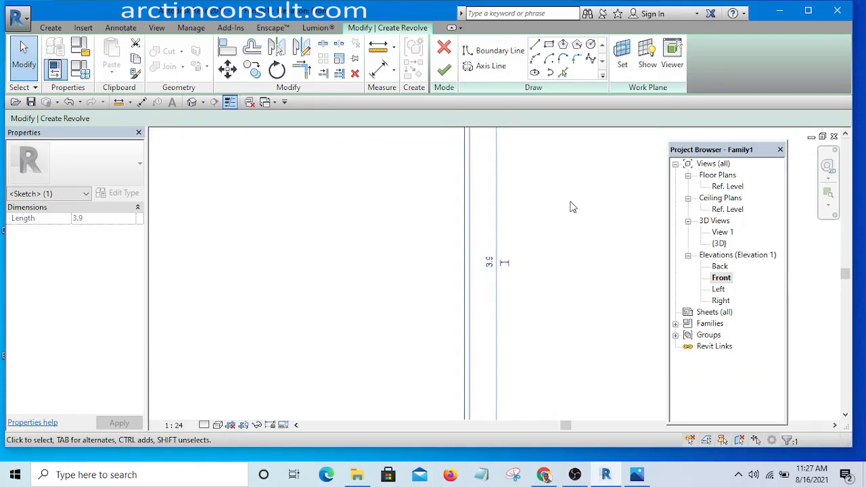
pyautogui.click(570, 205)
pyautogui.scroll(-4, 487, 254)
pyautogui.scroll(6, 474, 307)
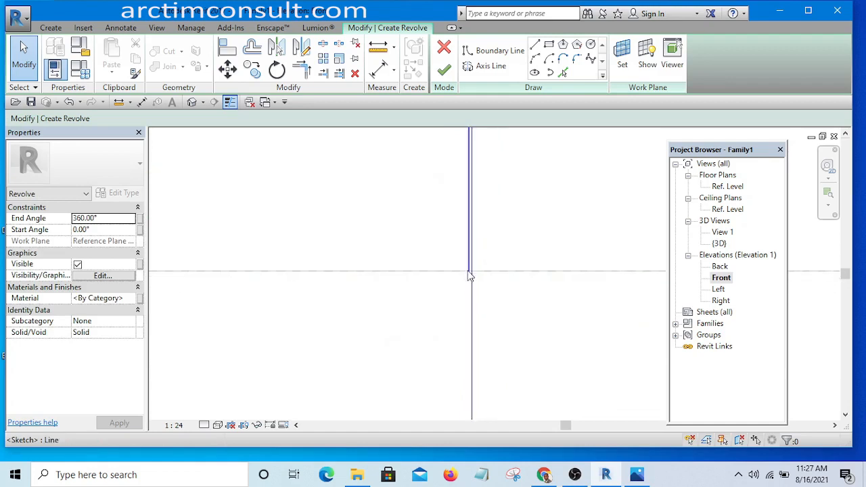
pyautogui.scroll(-5, 531, 290)
pyautogui.scroll(-6, 519, 241)
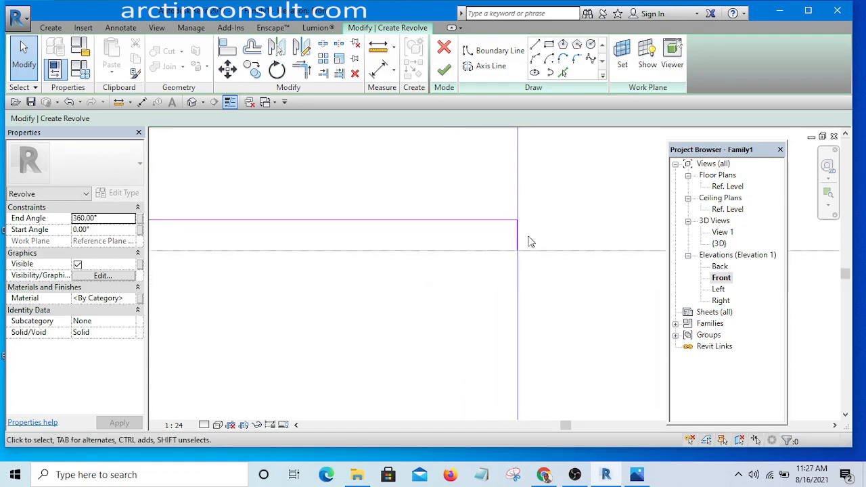
# Try to draw a boundary arc with a radius of about 190 from the extrusion's lower inner corner to the light source axis.
pyautogui.click(534, 60)
pyautogui.scroll(3, 529, 243)
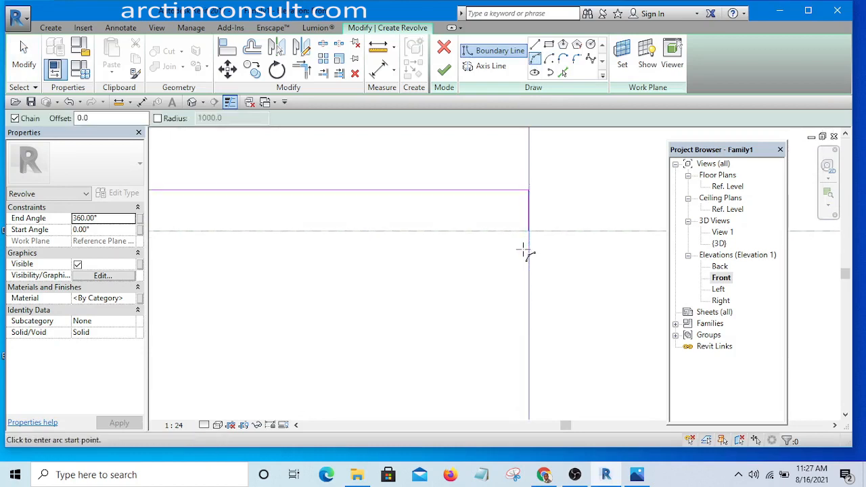
pyautogui.scroll(-3, 530, 248)
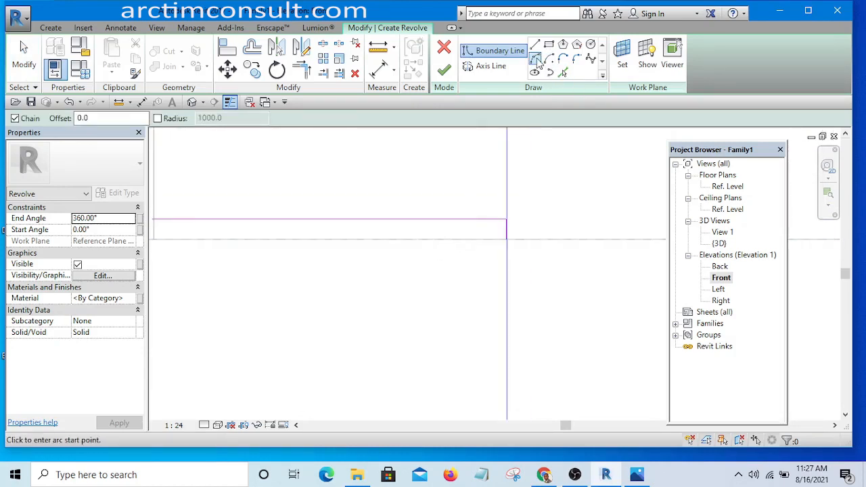
pyautogui.scroll(-2, 305, 263)
pyautogui.moveTo(307, 265); pyautogui.dragTo(350, 242, button='middle')
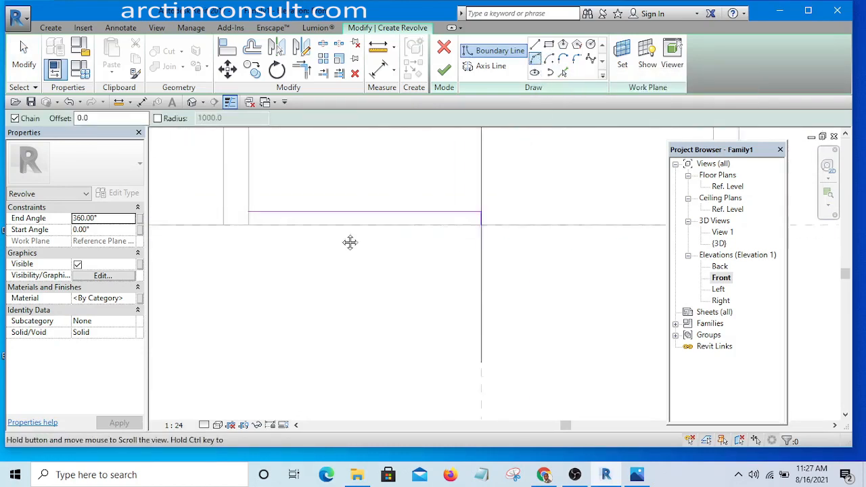
pyautogui.scroll(4, 286, 209)
pyautogui.click(247, 197)
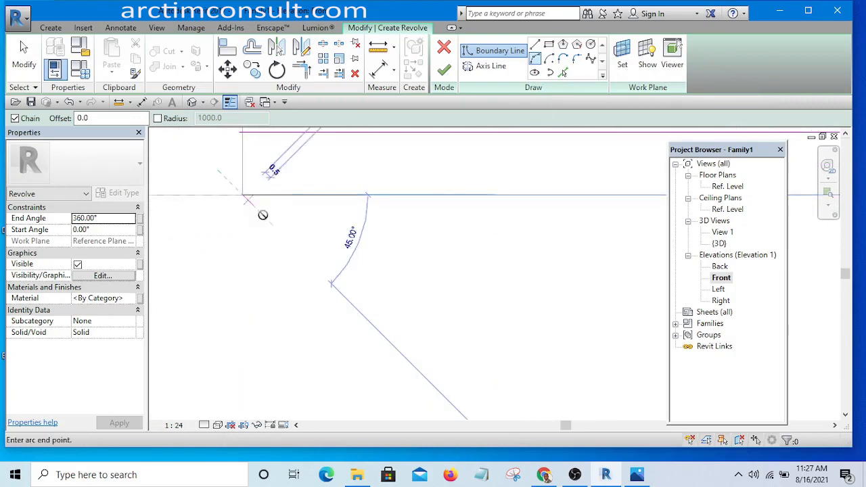
pyautogui.scroll(-4, 277, 234)
pyautogui.scroll(1, 579, 243)
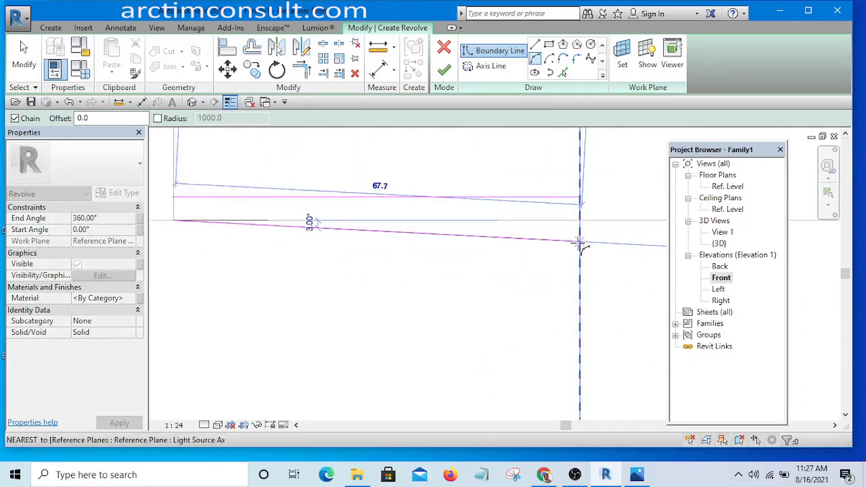
pyautogui.click(579, 243)
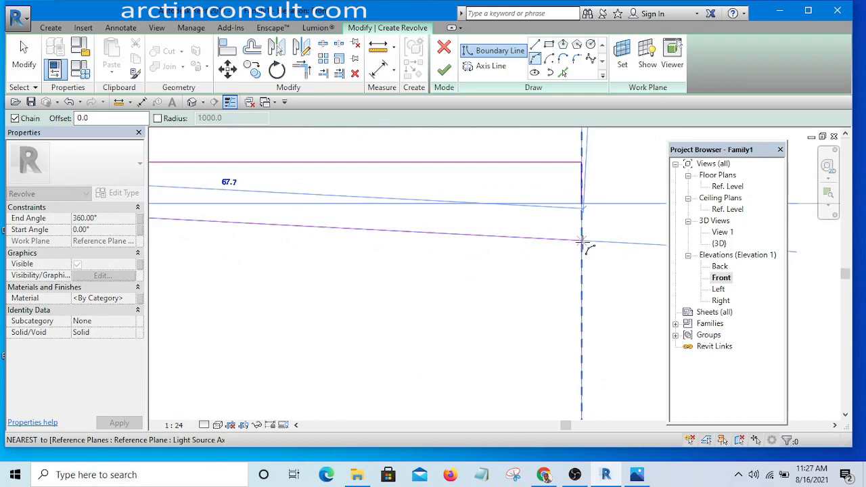
pyautogui.click(581, 242)
pyautogui.scroll(-1, 361, 249)
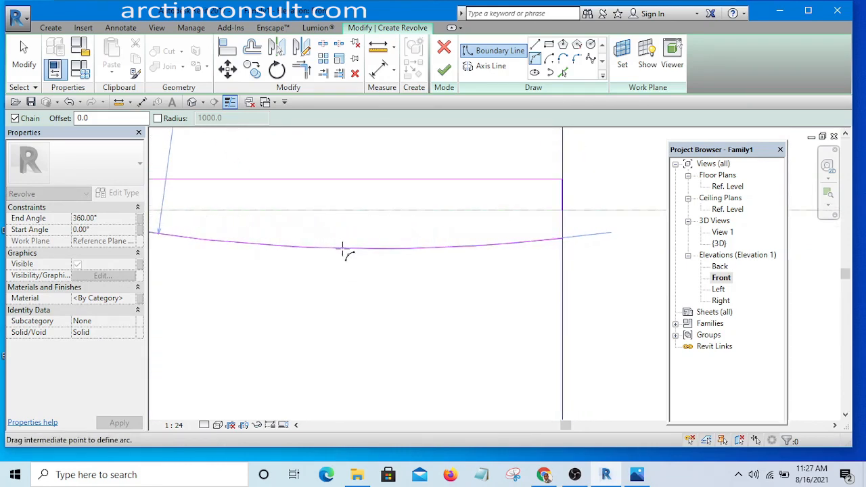
pyautogui.scroll(-2, 338, 247)
pyautogui.scroll(1, 305, 246)
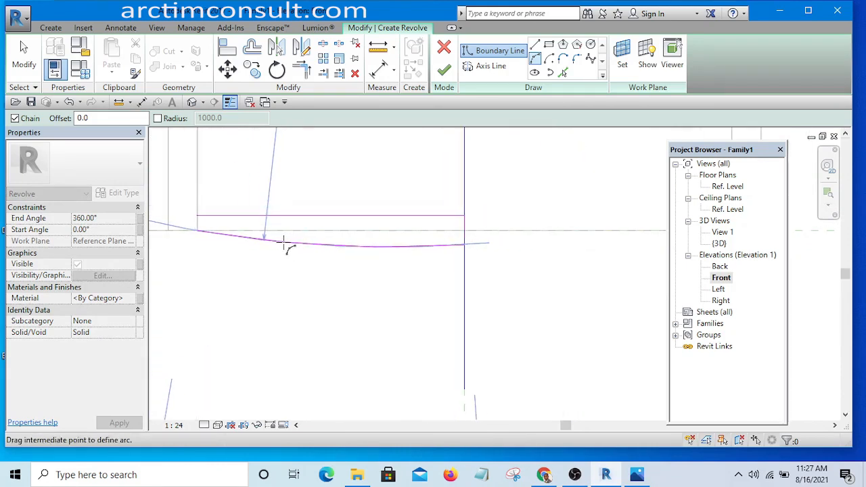
pyautogui.click(284, 247)
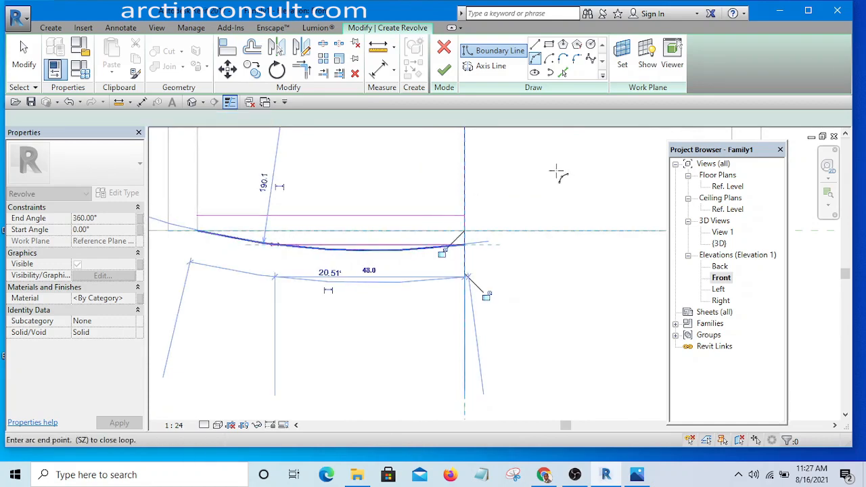
# Leave the arc command and delete the boundary arc just drawn.
pyautogui.rightClick(521, 168)
pyautogui.click(556, 172)
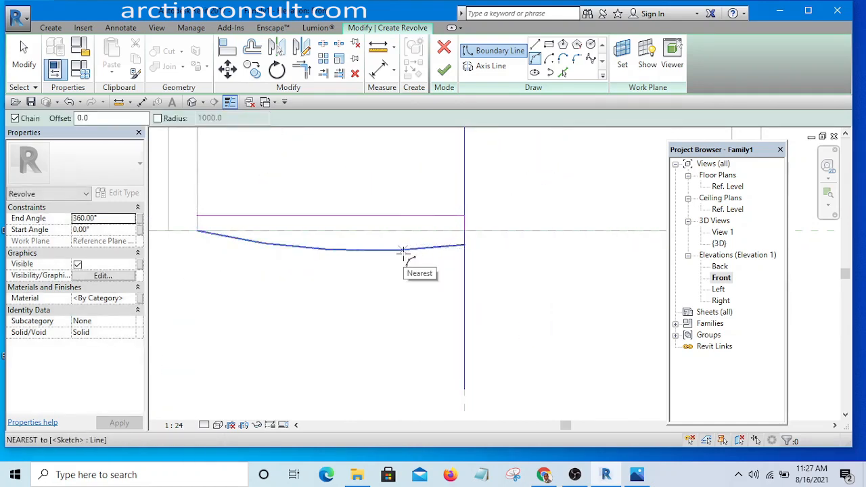
pyautogui.press('Escape')
pyautogui.click(382, 250)
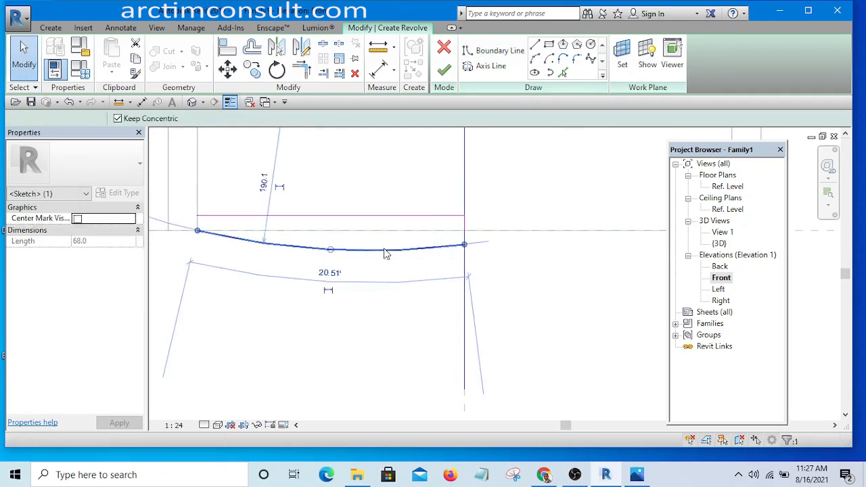
pyautogui.press('Delete')
# Draw a shallow downward-bulging boundary arc from the light source axis below the reference level to the extrusion's lower inner corner, chord about 67.9.
pyautogui.click(535, 59)
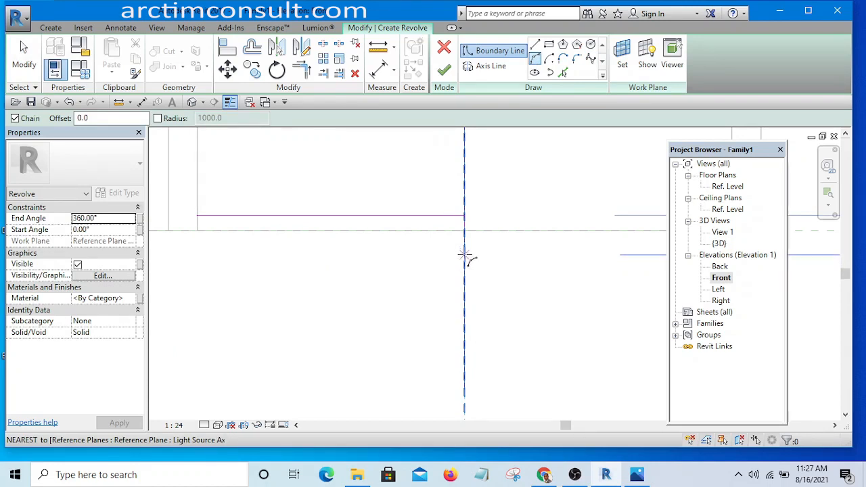
pyautogui.click(463, 256)
pyautogui.scroll(1, 196, 229)
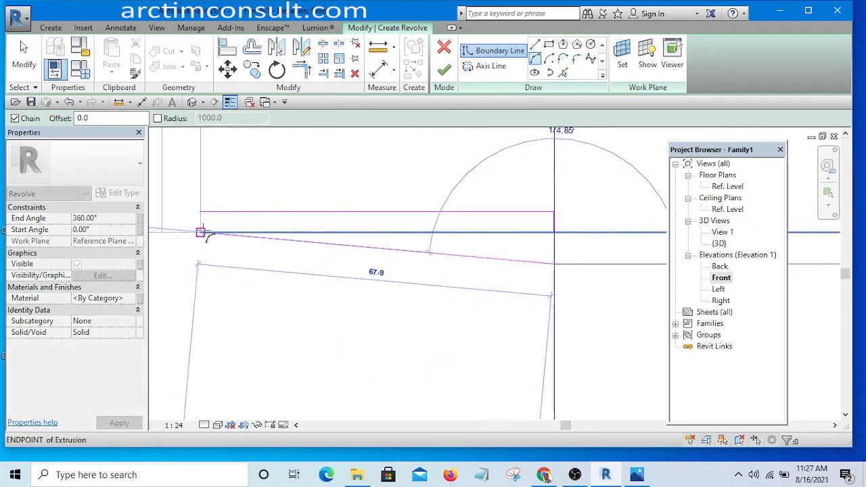
pyautogui.click(201, 232)
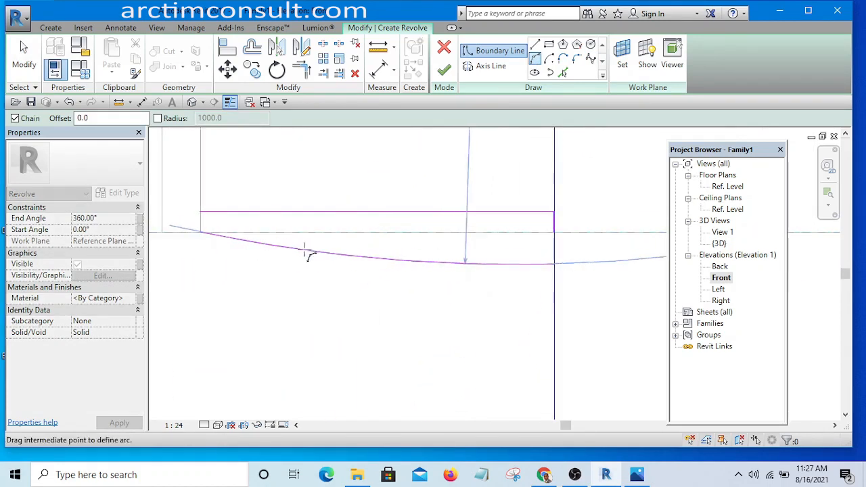
pyautogui.click(357, 257)
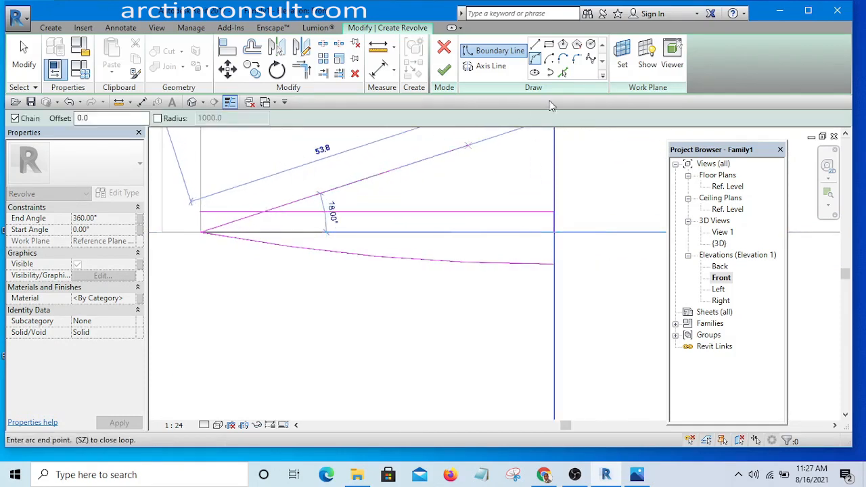
# Draw a 3.9-long vertical boundary line from the arc's outer end up to the end of the horizontal sketch line.
pyautogui.click(535, 44)
pyautogui.click(201, 232)
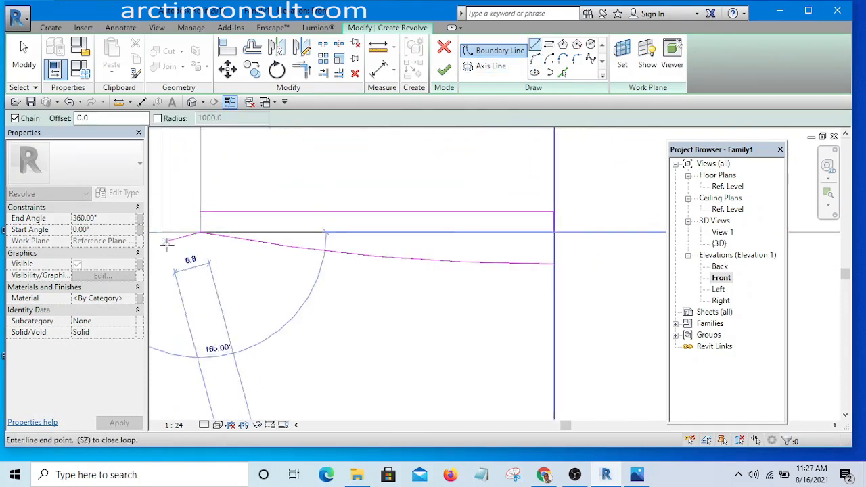
pyautogui.scroll(2, 203, 220)
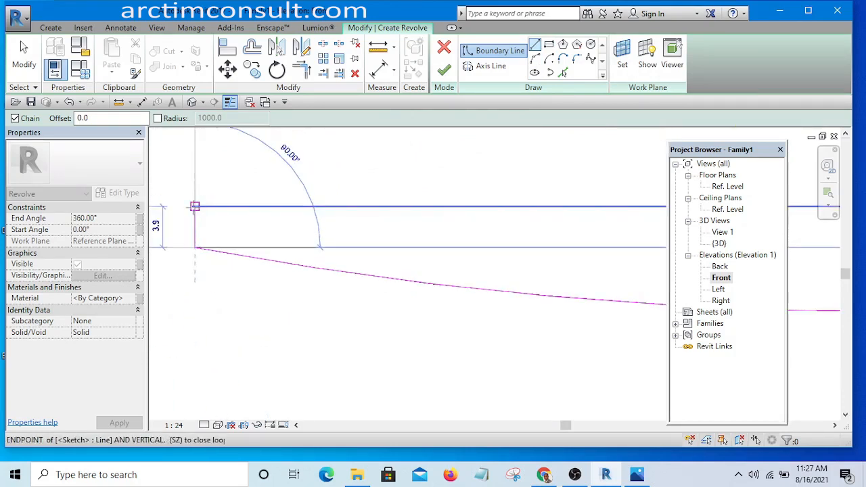
pyautogui.click(194, 206)
pyautogui.scroll(-3, 209, 221)
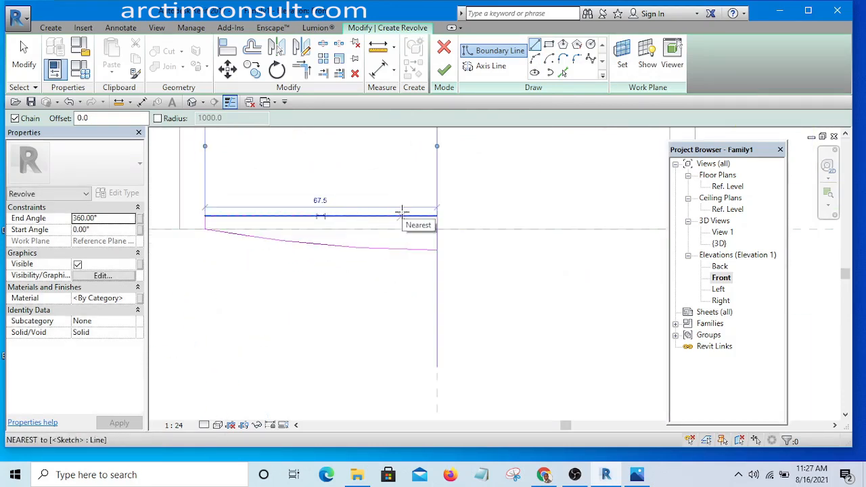
pyautogui.scroll(3, 655, 363)
pyautogui.scroll(-3, 385, 284)
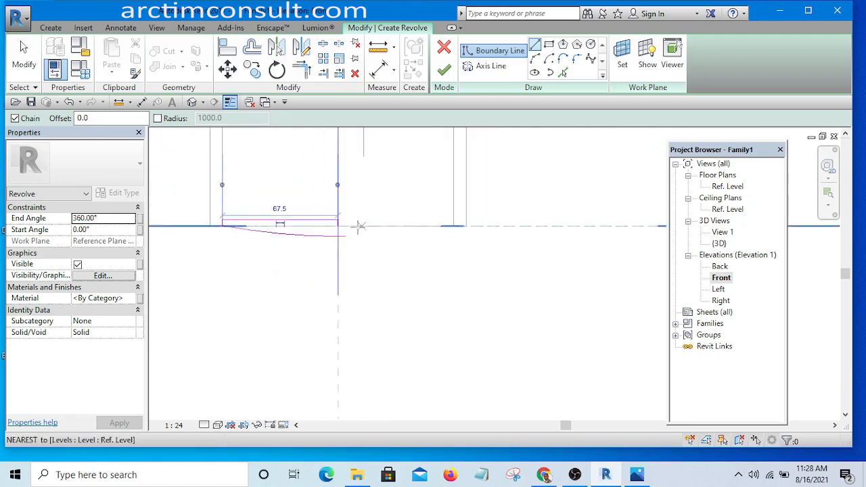
# Trim/extend the vertical sketch line on the light source axis to form a corner with the arc.
pyautogui.click(302, 69)
pyautogui.scroll(3, 342, 230)
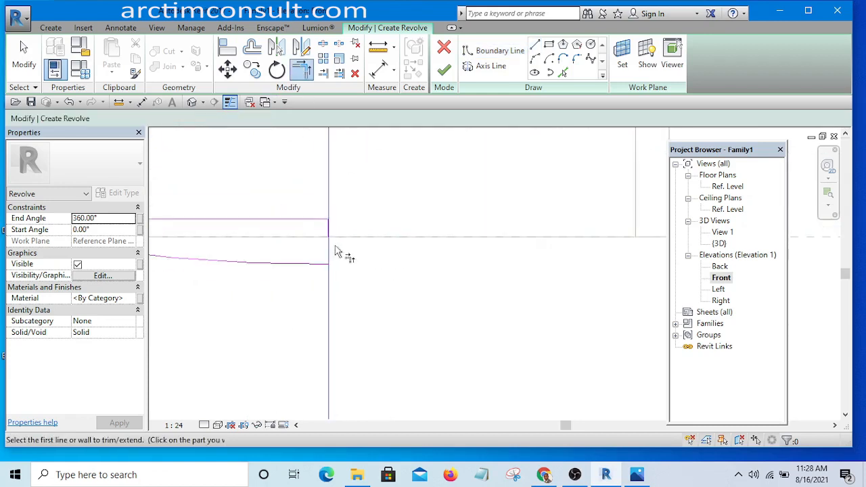
pyautogui.click(324, 214)
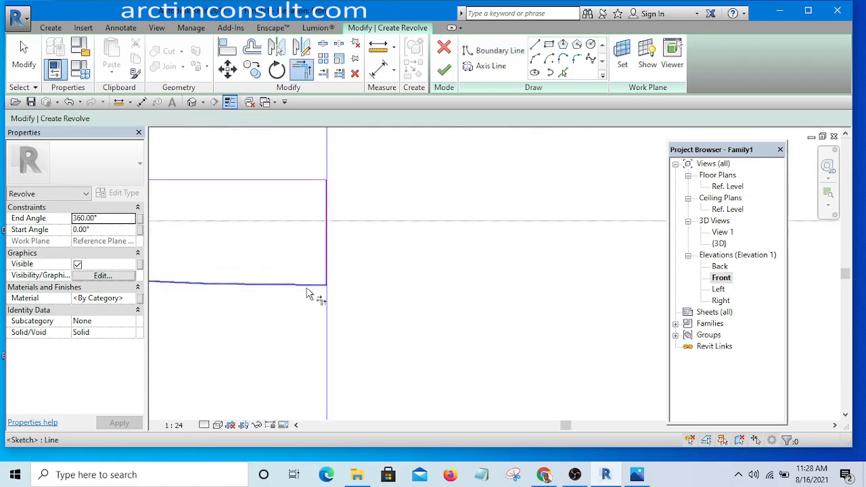
pyautogui.click(307, 293)
pyautogui.scroll(-3, 609, 271)
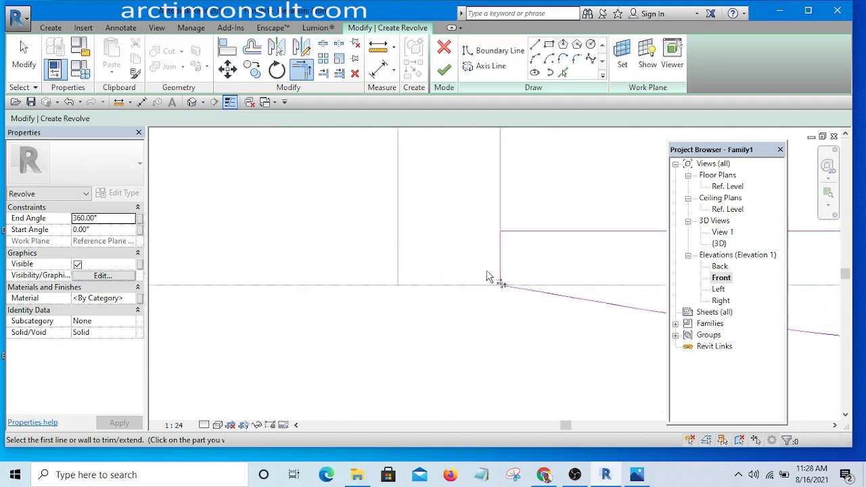
# Trim the outer vertical boundary line and the horizontal line to a corner, then end the trim command.
pyautogui.scroll(1, 487, 278)
pyautogui.click(505, 257)
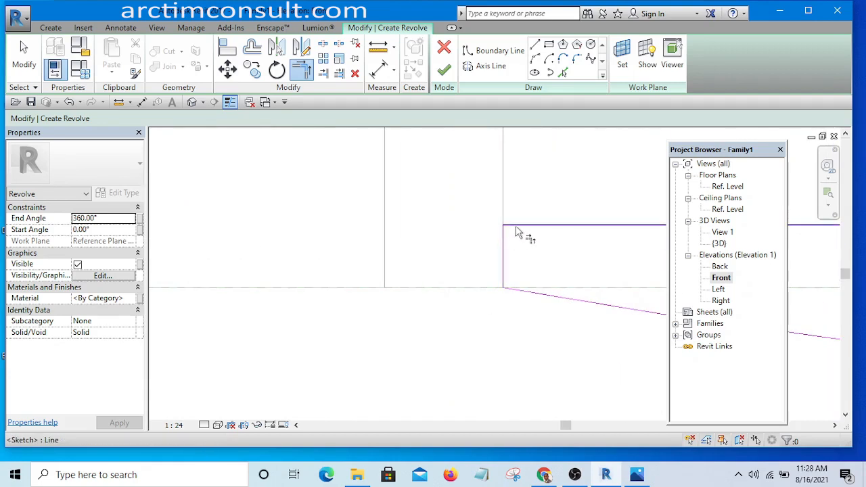
pyautogui.click(516, 232)
pyautogui.moveTo(535, 275); pyautogui.dragTo(275, 253, button='middle')
pyautogui.scroll(-2, 290, 241)
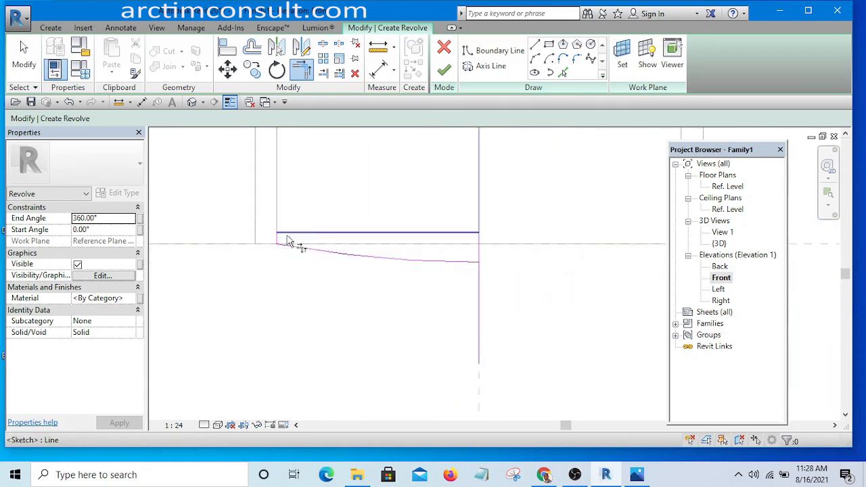
pyautogui.rightClick(396, 184)
pyautogui.click(425, 188)
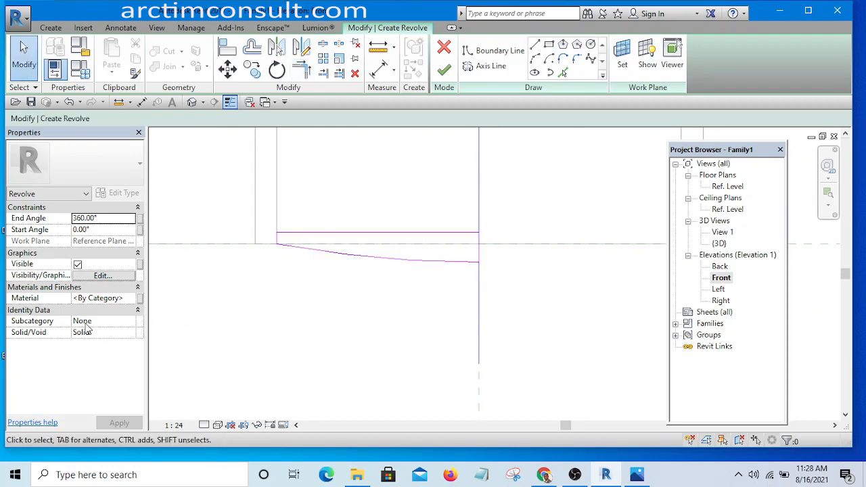
# Duplicate the Spot Light Body material as Light for the revolve and enable Use Render Appearance for its shading.
pyautogui.click(138, 300)
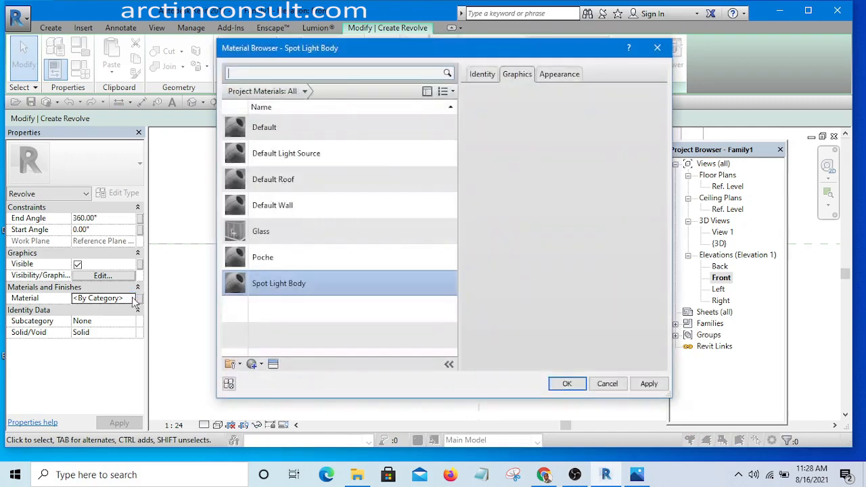
pyautogui.rightClick(269, 285)
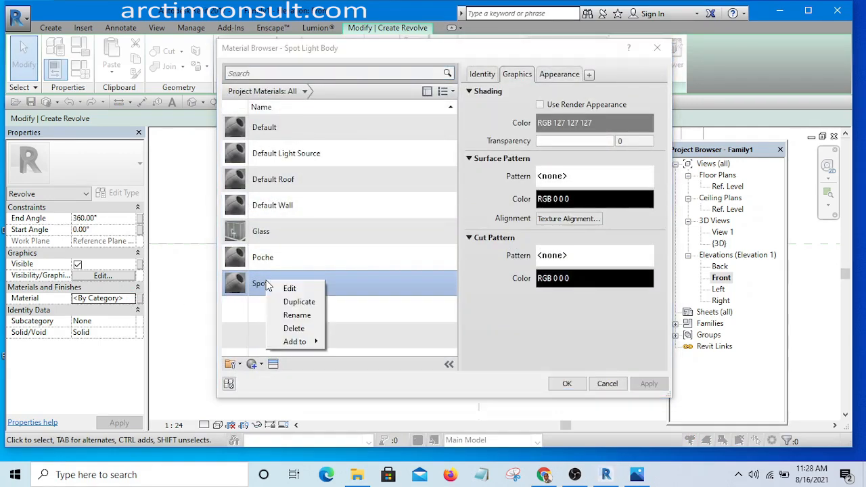
pyautogui.click(309, 303)
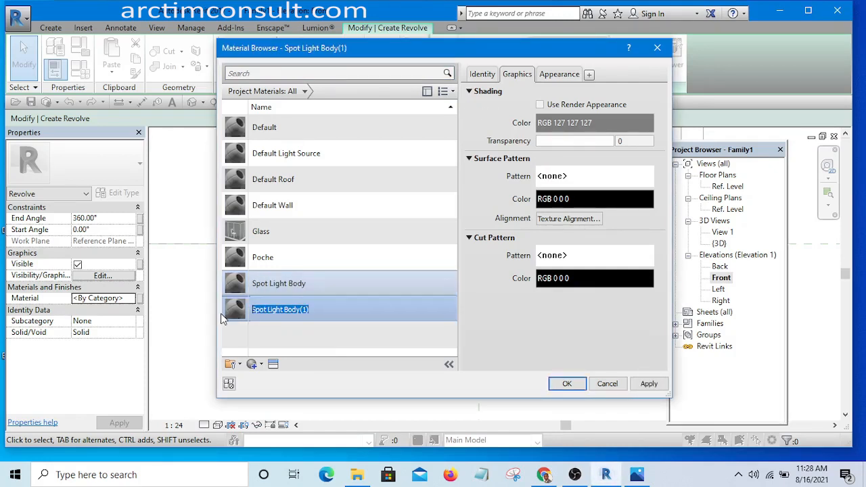
pyautogui.write('Li')
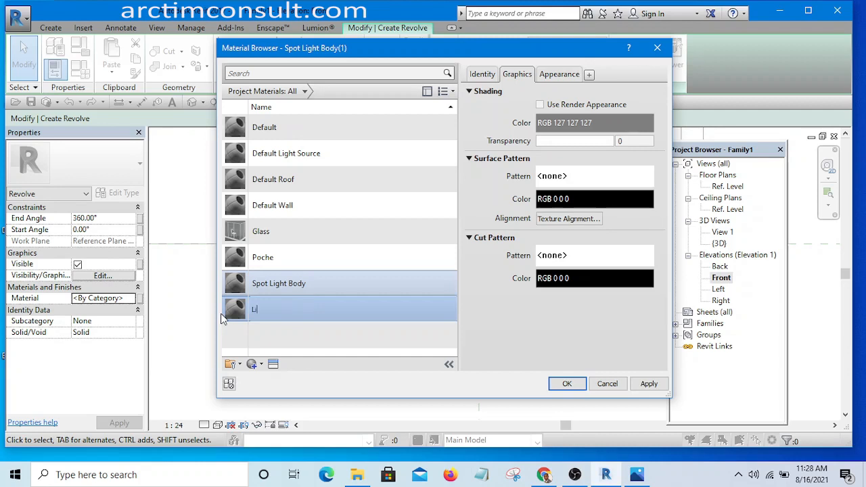
pyautogui.write('ght')
pyautogui.click(540, 105)
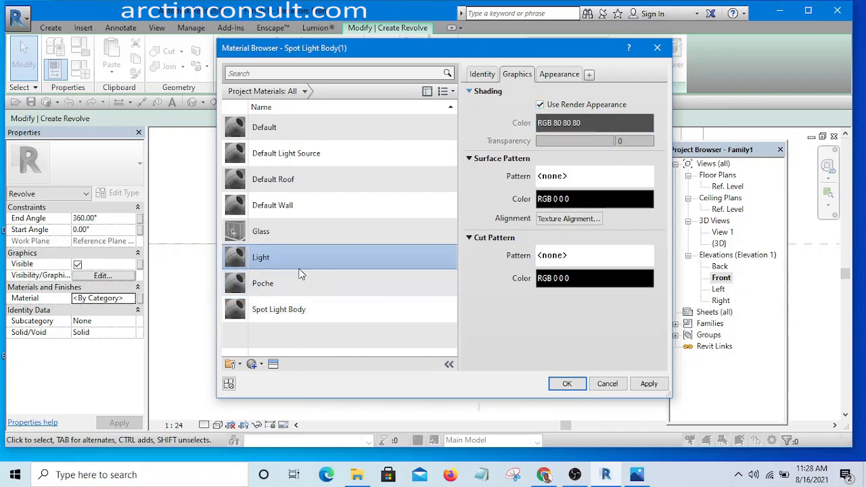
# Turn off Use Render Appearance for the Light material, set its shading color to RGB 225-225-225, and assign it to the revolve.
pyautogui.click(541, 105)
pyautogui.click(585, 122)
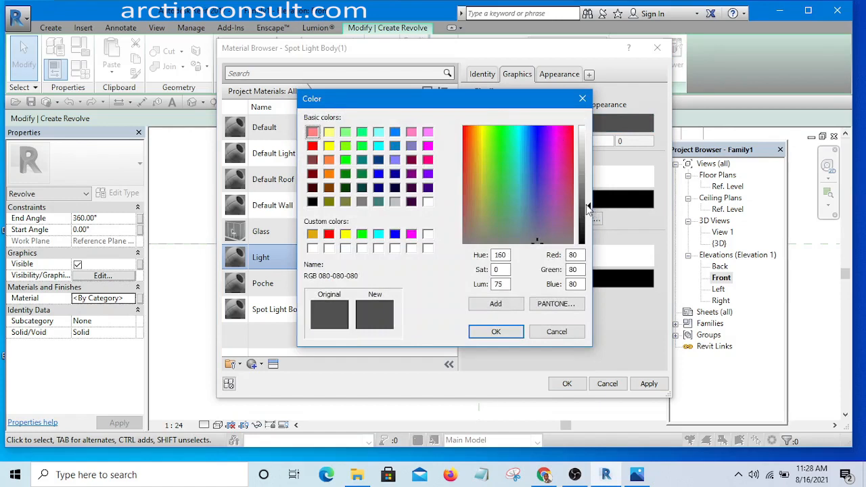
pyautogui.moveTo(585, 204); pyautogui.dragTo(587, 149)
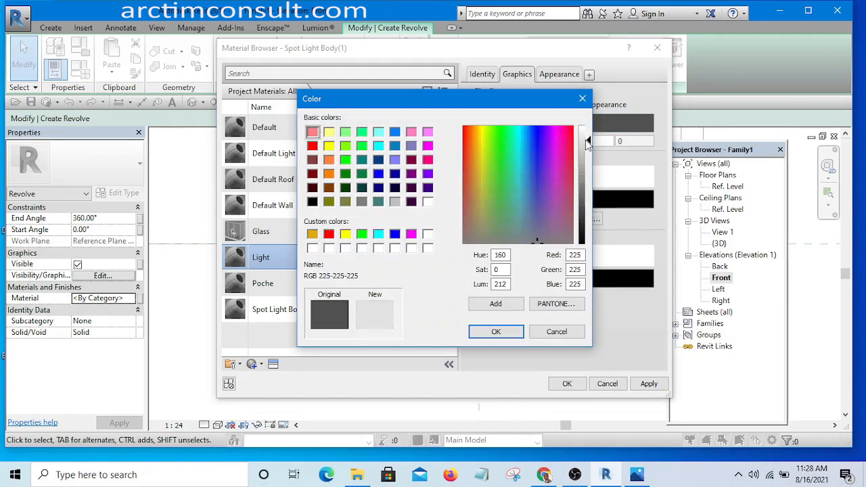
pyautogui.click(495, 332)
pyautogui.click(567, 385)
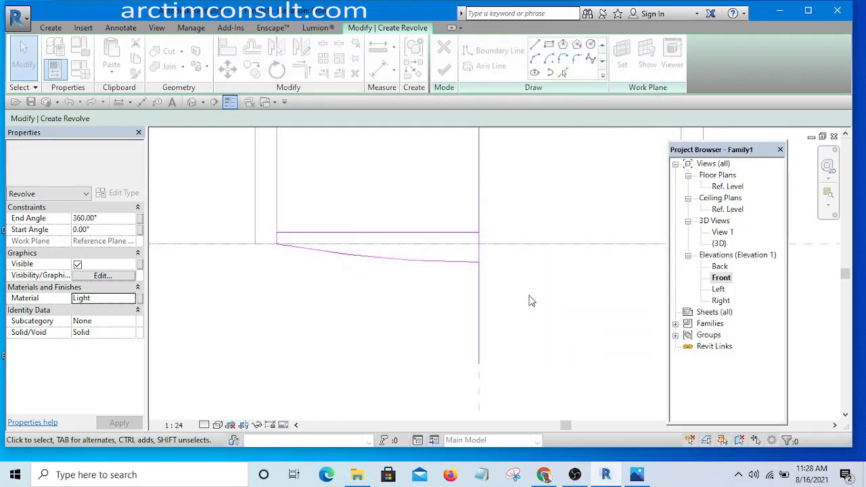
# Finish the revolve to create the curved lens and check its fit under the light body in the front elevation.
pyautogui.click(443, 71)
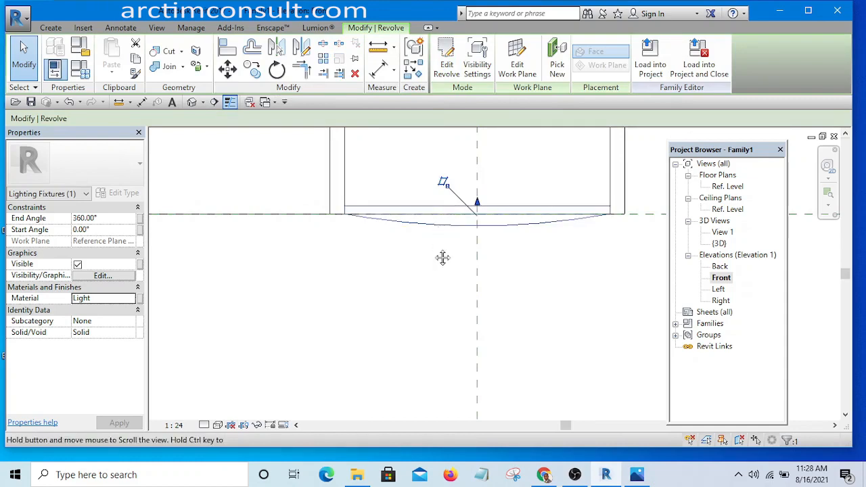
pyautogui.scroll(4, 416, 237)
pyautogui.click(414, 361)
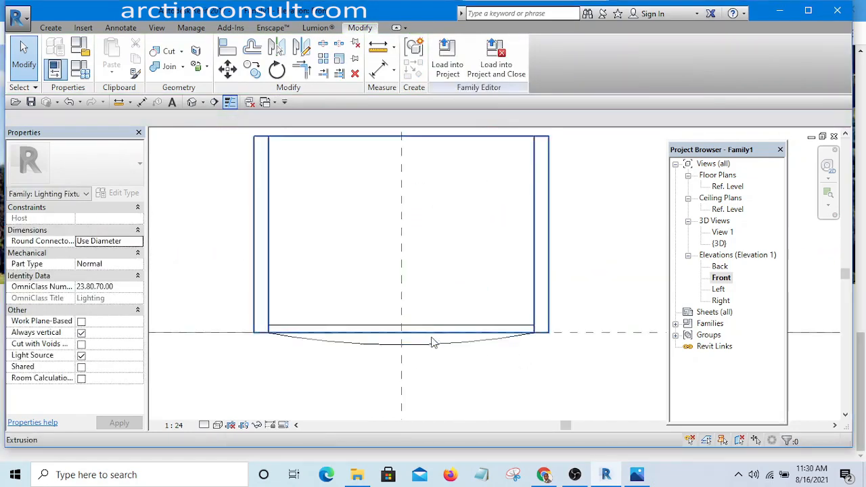
pyautogui.scroll(1, 431, 338)
pyautogui.scroll(-2, 477, 354)
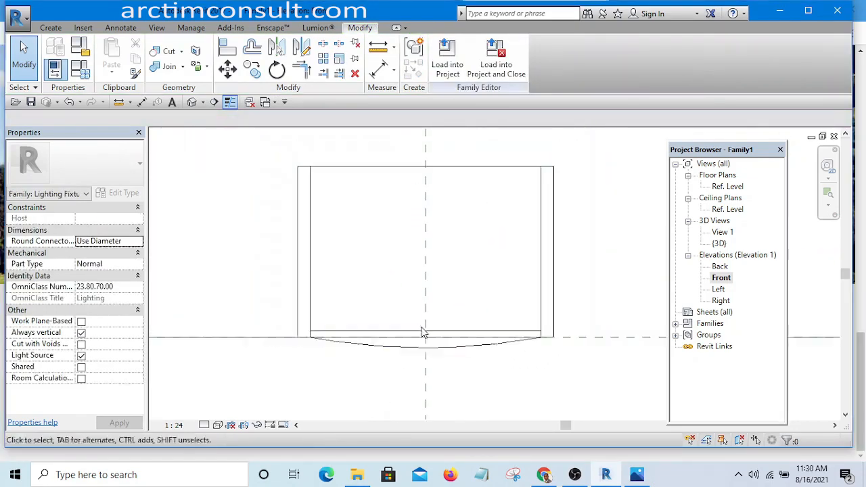
pyautogui.scroll(1, 423, 332)
pyautogui.scroll(1, 465, 353)
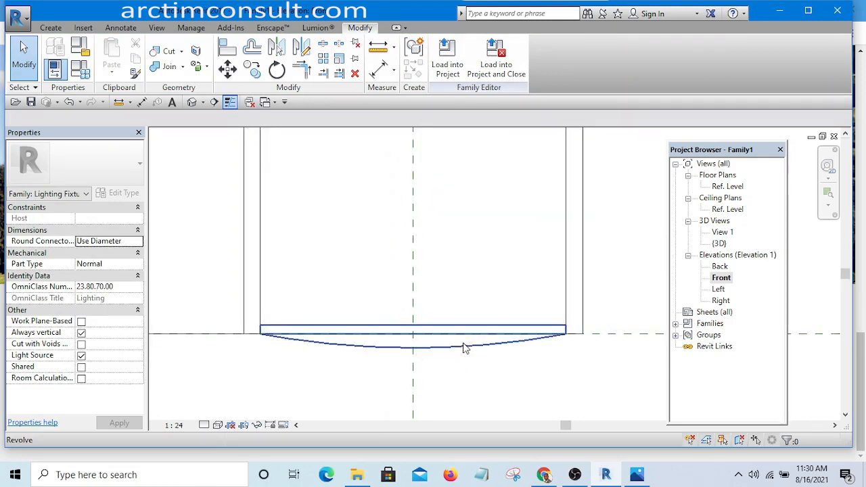
pyautogui.click(464, 350)
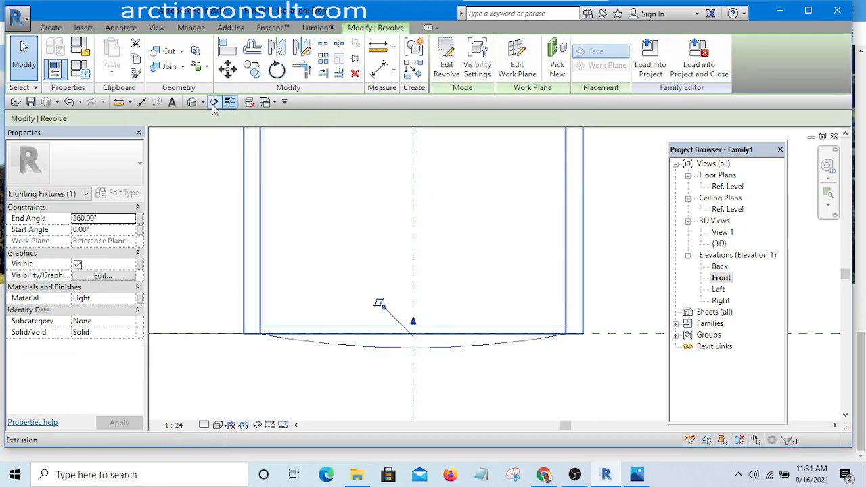
# Show the underside of the fixture in the default 3D view with the Shaded visual style.
pyautogui.click(192, 103)
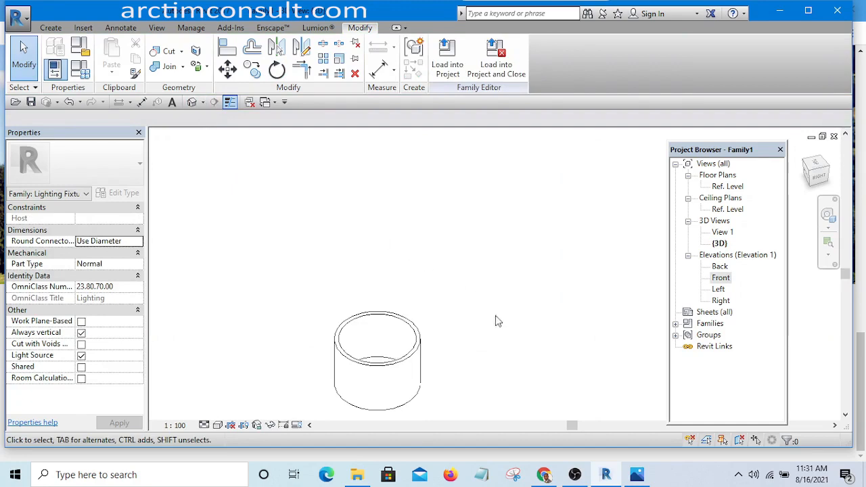
pyautogui.keyDown('shift'); pyautogui.moveTo(490, 337); pyautogui.dragTo(489, 193, button='middle'); pyautogui.keyUp('shift')
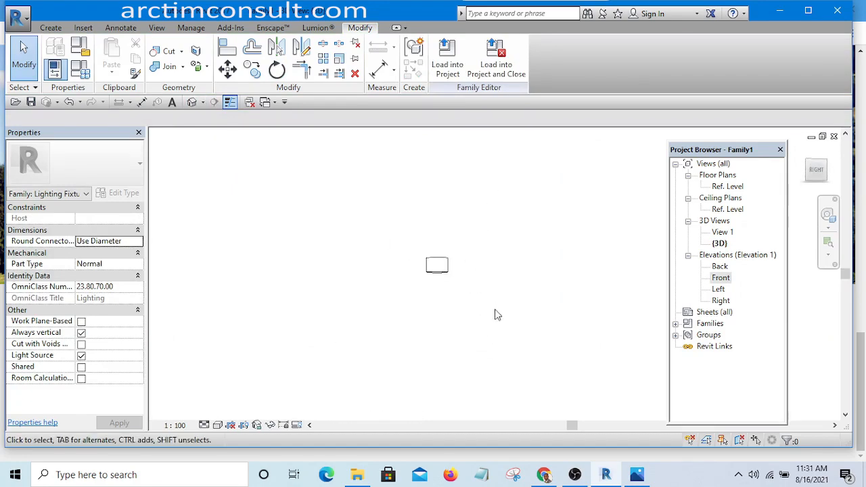
pyautogui.keyDown('shift'); pyautogui.moveTo(496, 312); pyautogui.dragTo(439, 183, button='middle'); pyautogui.keyUp('shift')
pyautogui.scroll(6, 434, 240)
pyautogui.keyDown('shift'); pyautogui.moveTo(521, 279); pyautogui.dragTo(377, 355, button='middle'); pyautogui.keyUp('shift')
pyautogui.click(219, 425)
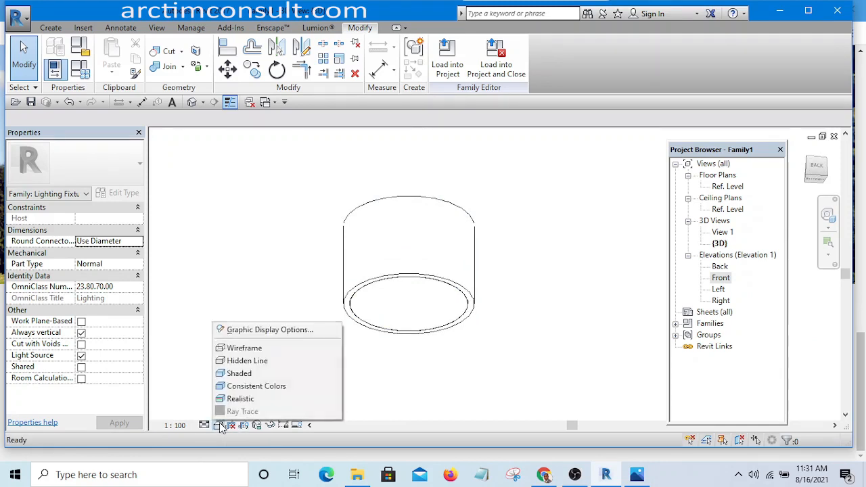
pyautogui.click(248, 374)
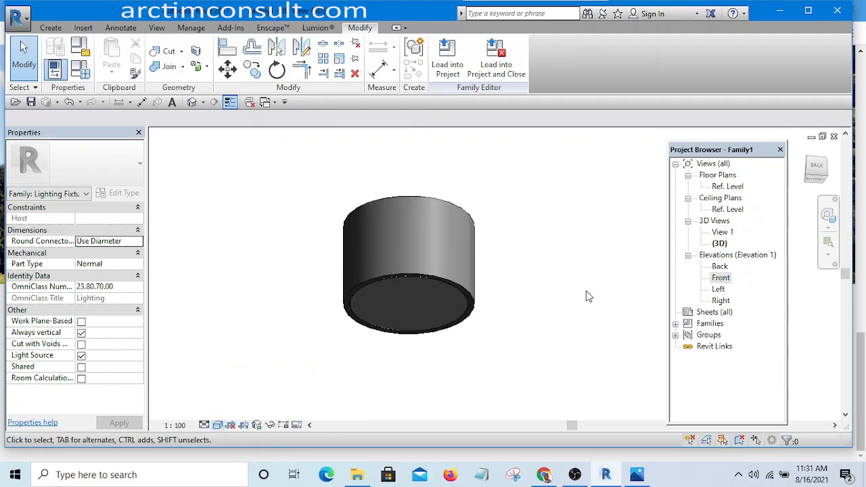
# Examine the shaded lens and the surrounding body rim from below in the 3D view.
pyautogui.keyDown('shift'); pyautogui.moveTo(588, 297); pyautogui.dragTo(472, 354, button='middle'); pyautogui.keyUp('shift')
pyautogui.scroll(1, 470, 356)
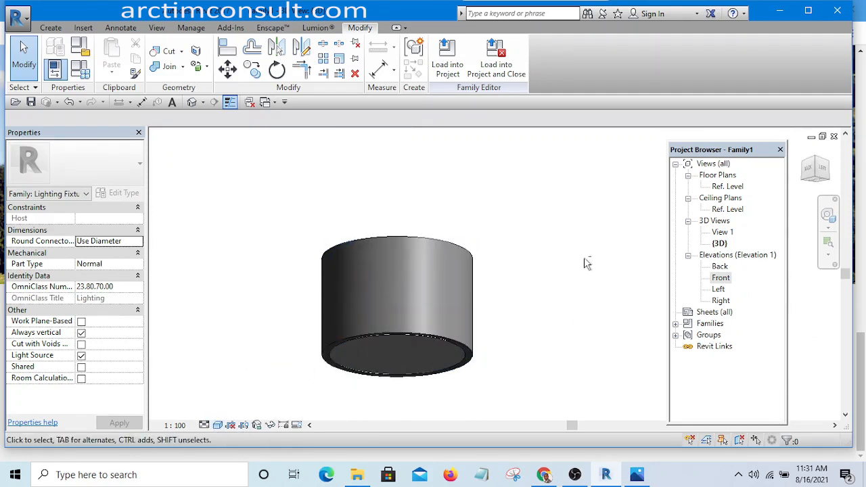
pyautogui.keyDown('shift'); pyautogui.moveTo(586, 262); pyautogui.dragTo(493, 344, button='middle'); pyautogui.keyUp('shift')
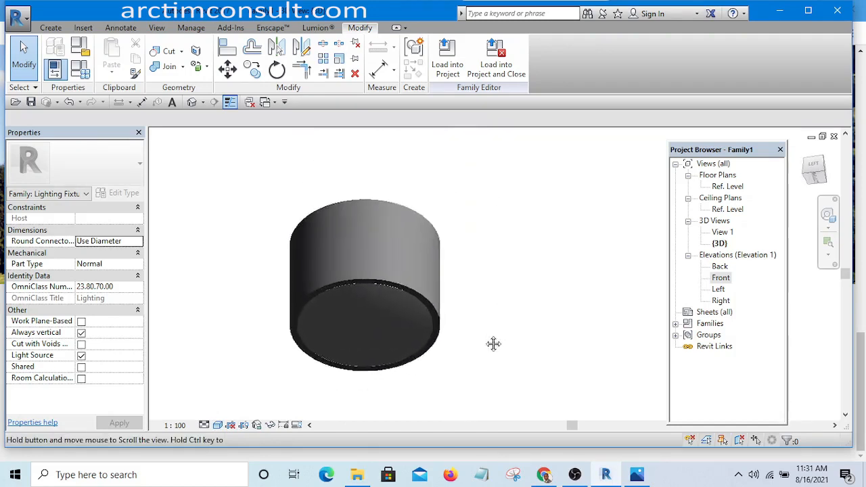
pyautogui.scroll(3, 359, 337)
pyautogui.scroll(-2, 393, 333)
pyautogui.scroll(1, 401, 332)
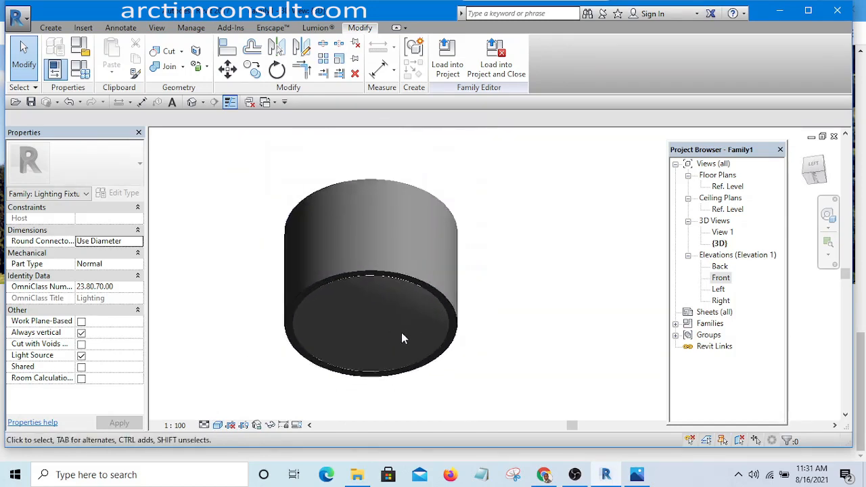
pyautogui.scroll(3, 390, 338)
pyautogui.scroll(-2, 480, 318)
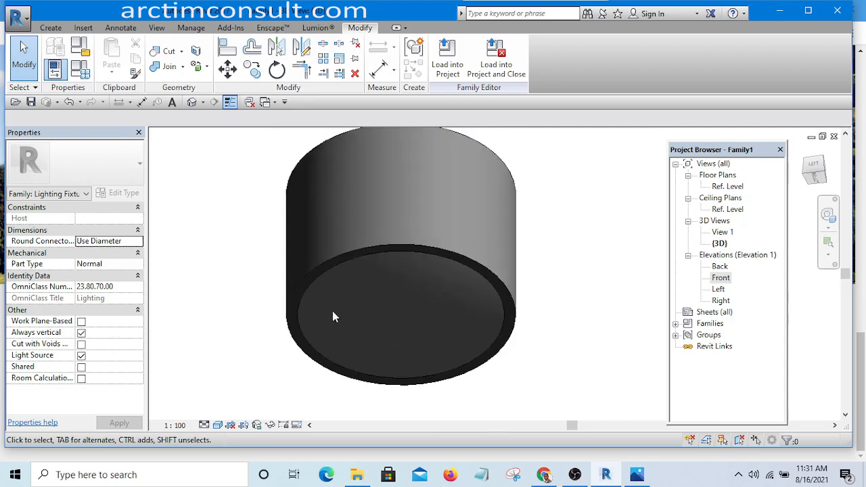
# Switch to Photos and examine the rim of the ceiling spot light in bedroom.jpg up close.
pyautogui.click(635, 480)
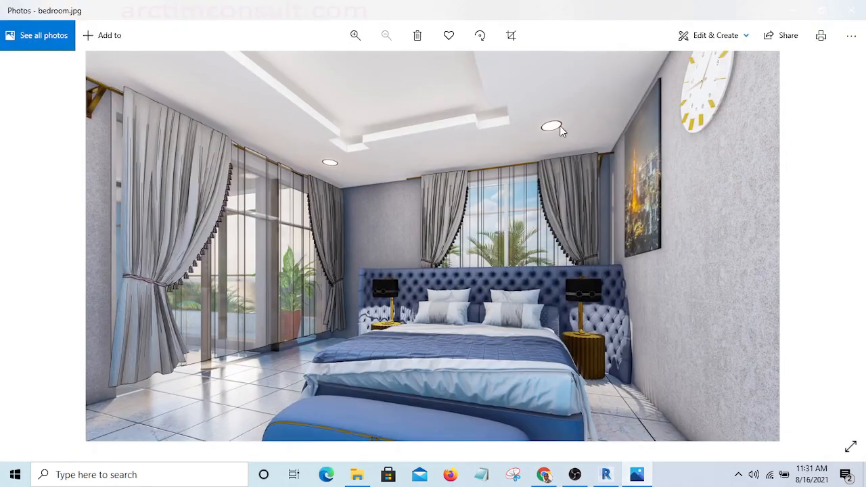
pyautogui.scroll(5, 560, 130)
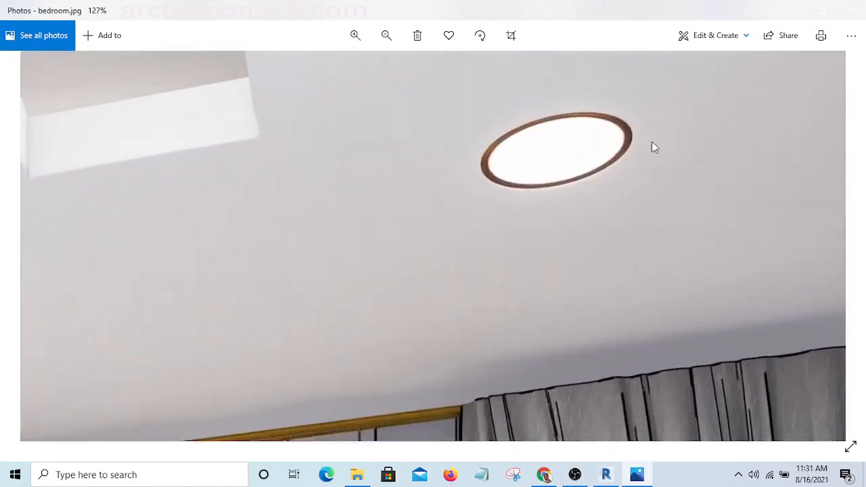
pyautogui.scroll(3, 653, 147)
pyautogui.scroll(2, 581, 102)
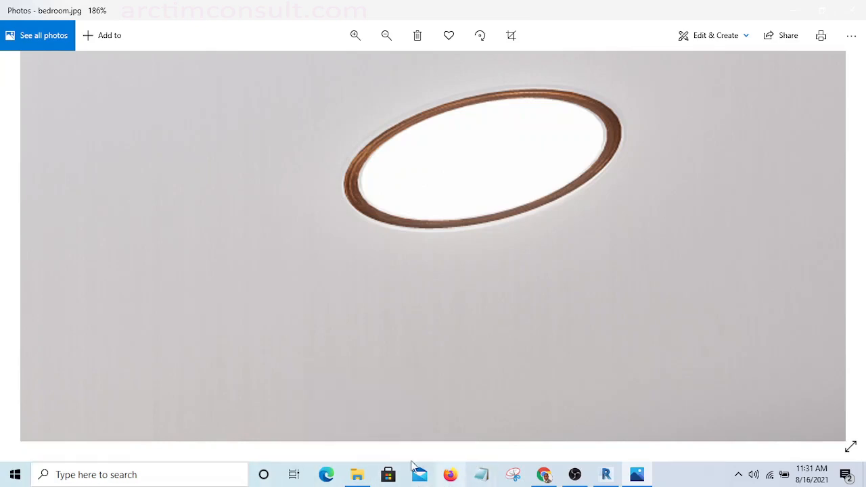
# Switch back to Revit and examine the rim around the lens on the modelled fixture.
pyautogui.click(606, 475)
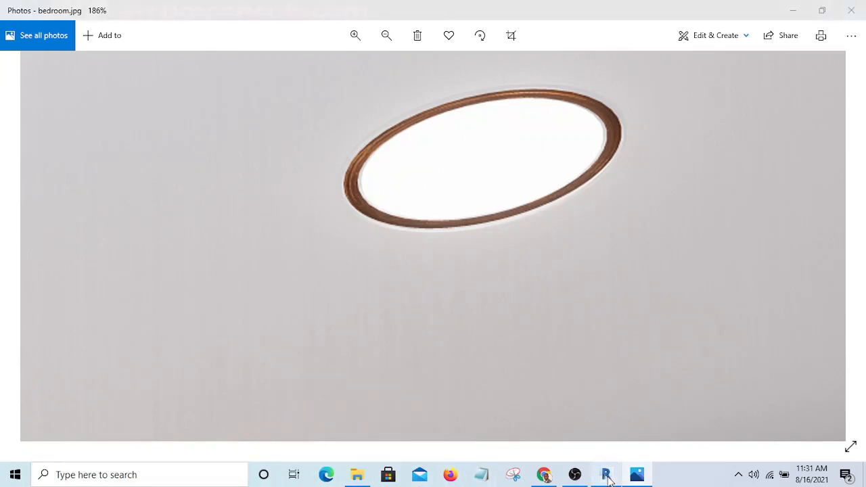
pyautogui.keyDown('shift'); pyautogui.moveTo(403, 355); pyautogui.dragTo(429, 319, button='middle'); pyautogui.keyUp('shift')
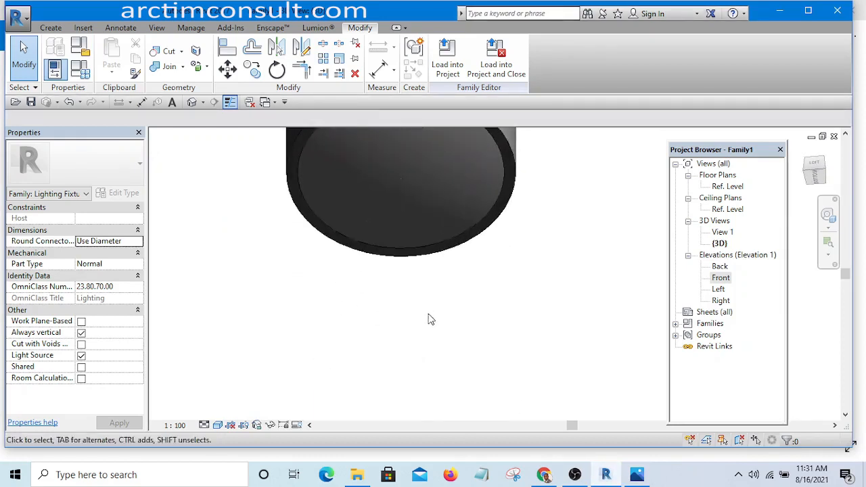
pyautogui.scroll(5, 328, 195)
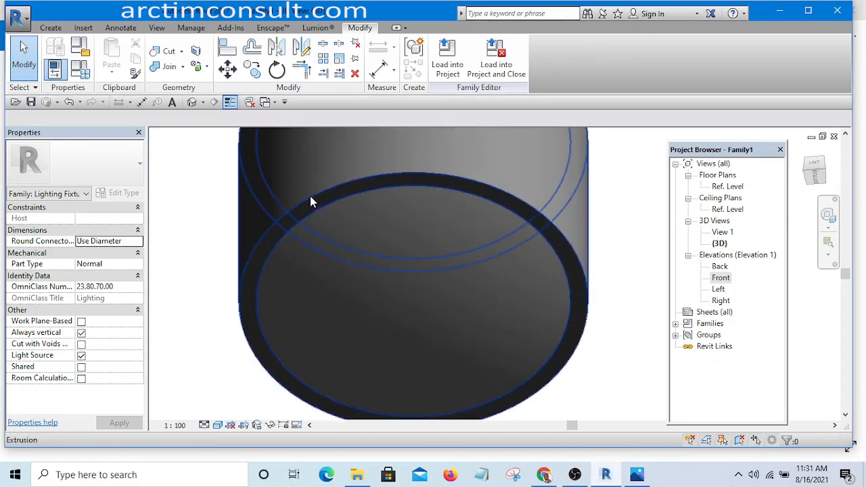
pyautogui.scroll(-2, 309, 195)
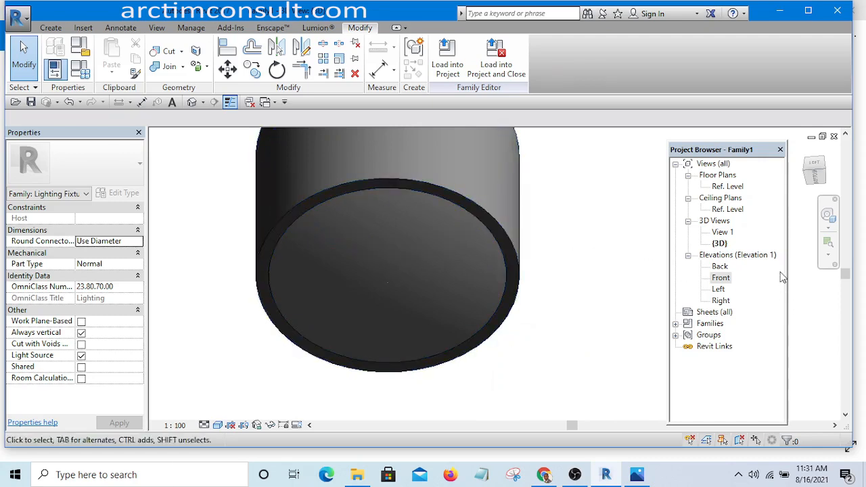
pyautogui.keyDown('shift'); pyautogui.moveTo(602, 255); pyautogui.dragTo(603, 301, button='middle'); pyautogui.keyUp('shift')
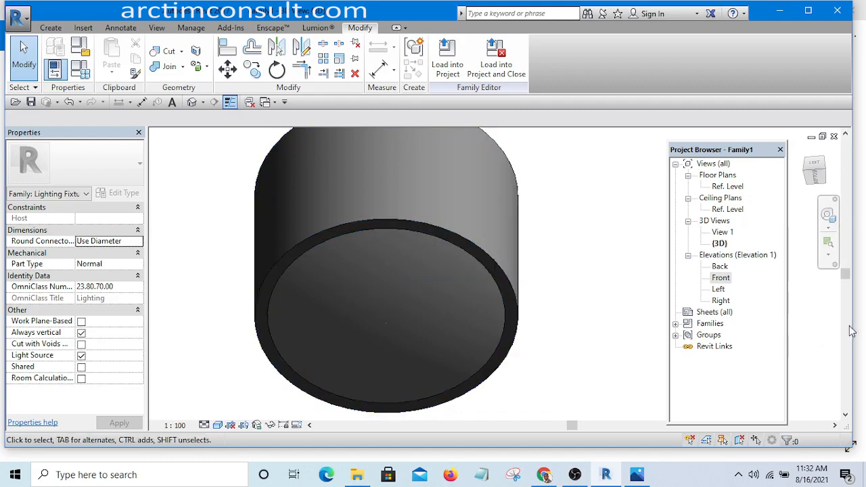
# Start a sweep with a sketched path from the Front elevation and open the Ref. Level floor plan for sketching it.
pyautogui.doubleClick(720, 278)
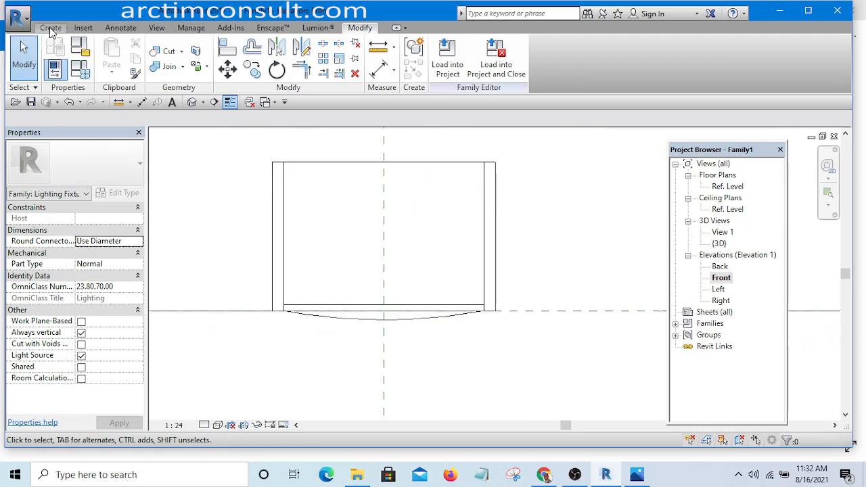
pyautogui.click(51, 28)
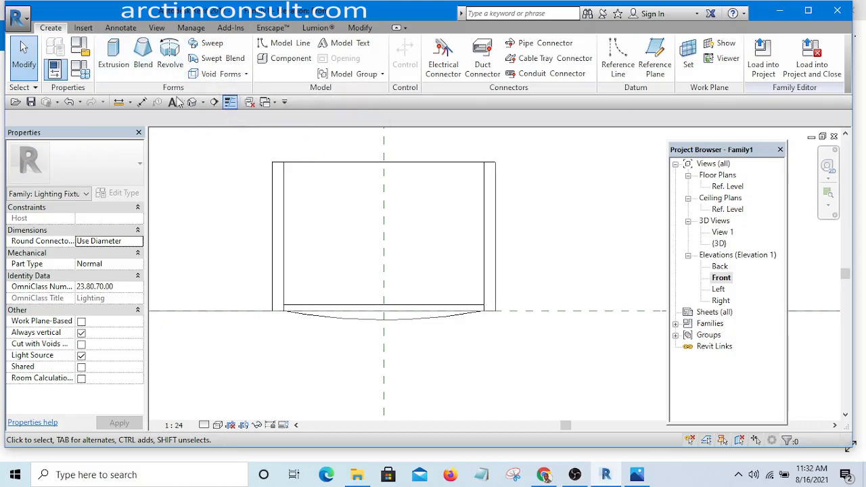
pyautogui.click(213, 45)
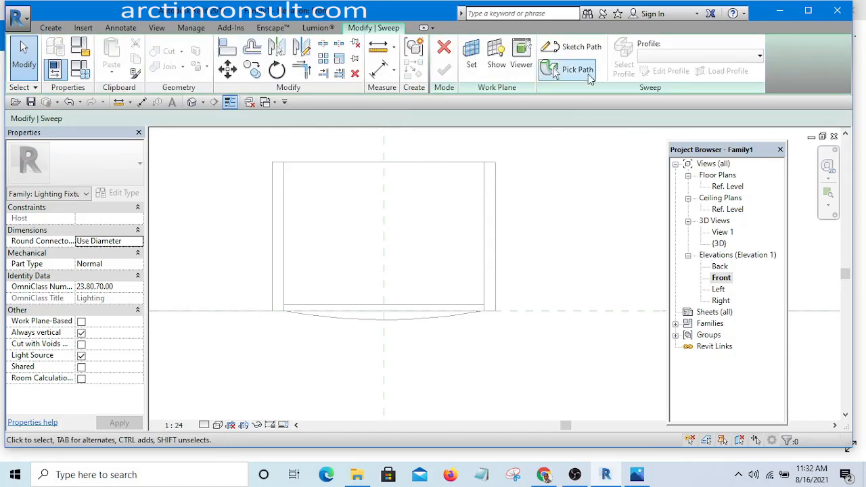
pyautogui.click(575, 48)
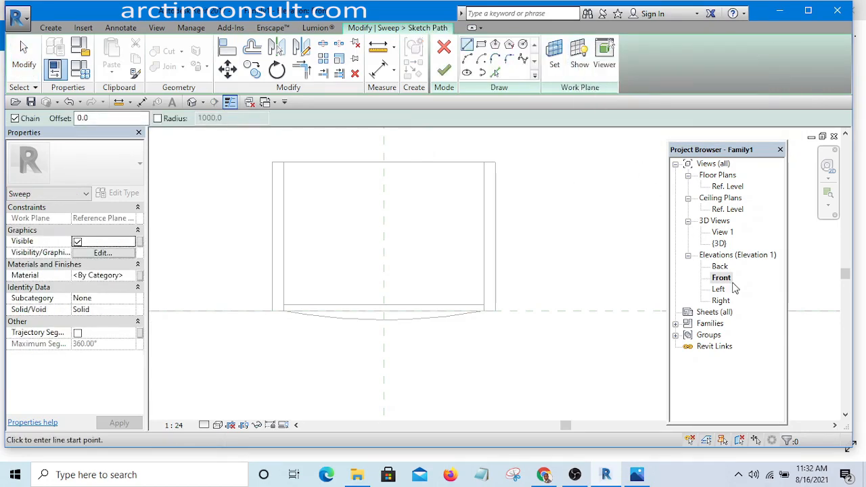
pyautogui.doubleClick(726, 187)
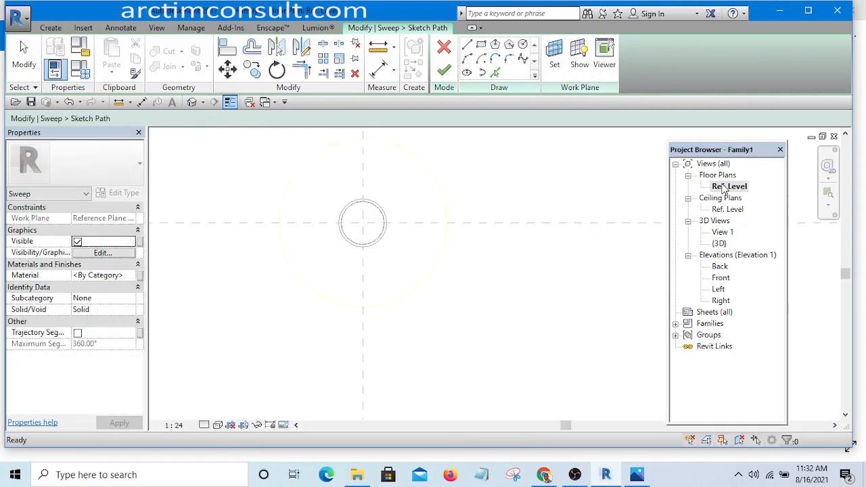
pyautogui.scroll(2, 396, 176)
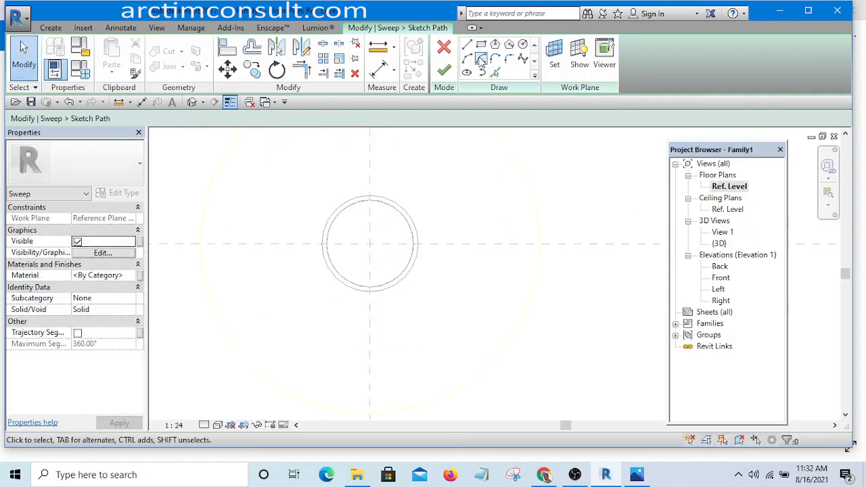
# Try to finish a sweep path made with Pick Lines from the light body's existing edges in the Ref. Level plan.
pyautogui.click(493, 73)
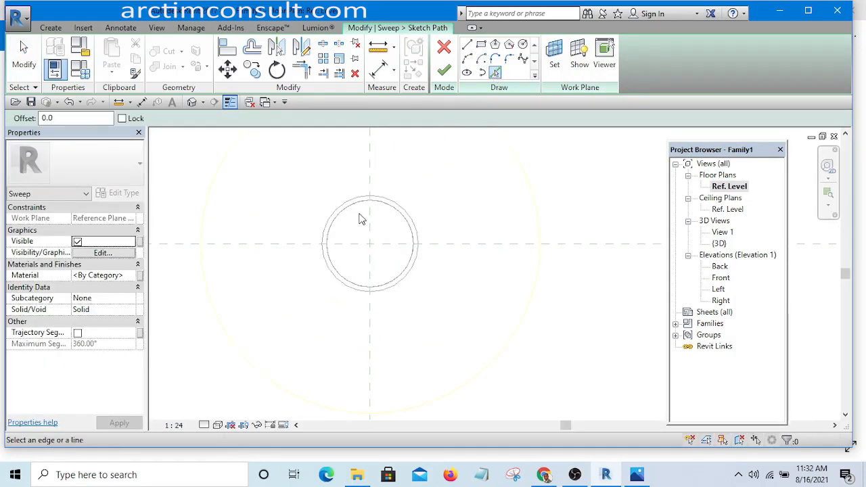
pyautogui.scroll(2, 360, 214)
pyautogui.scroll(2, 316, 313)
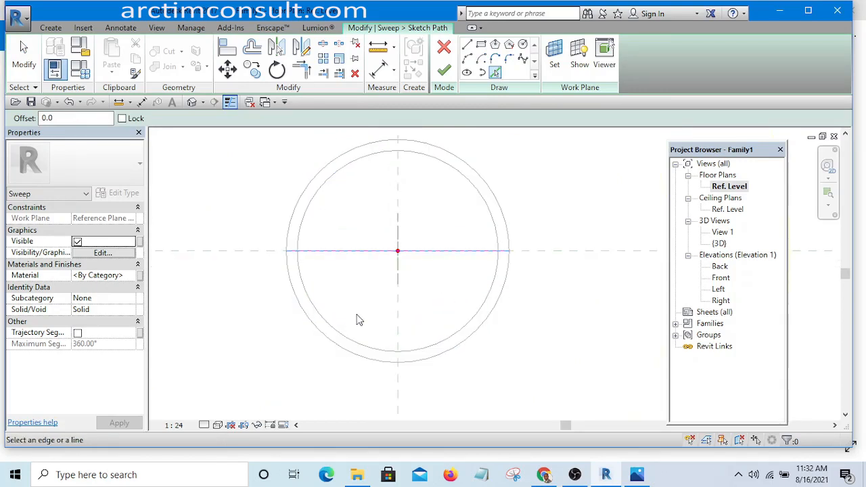
pyautogui.scroll(2, 430, 306)
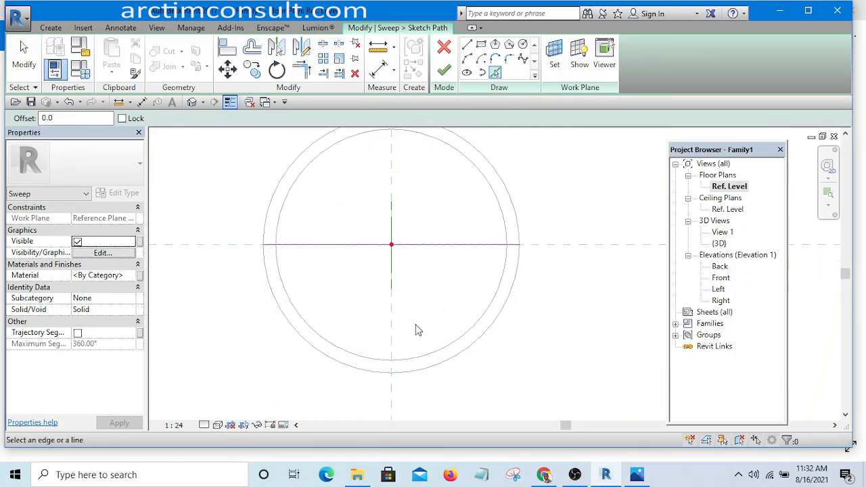
pyautogui.click(449, 67)
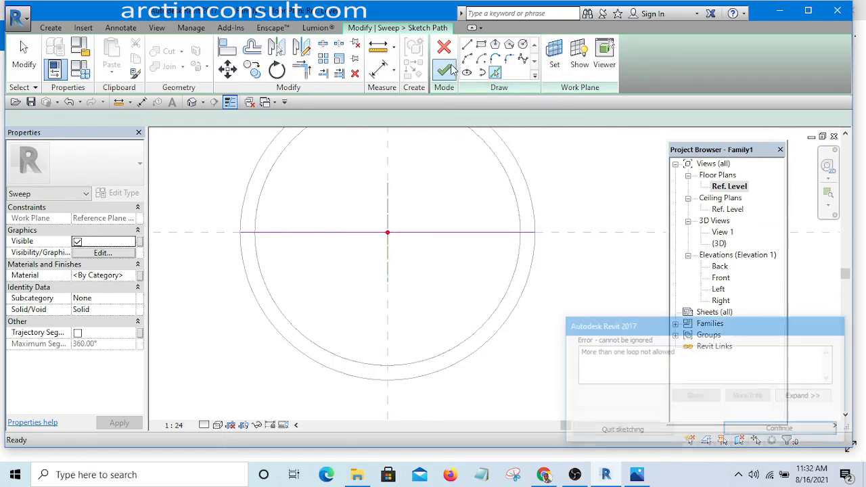
pyautogui.click(757, 431)
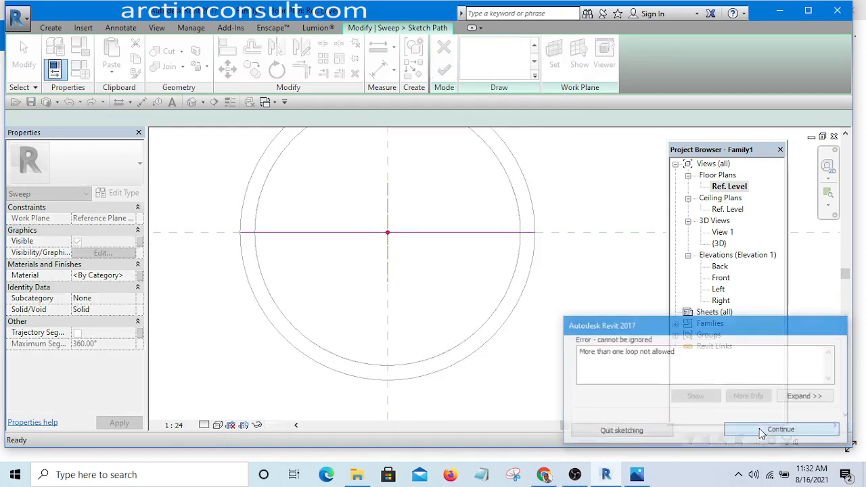
# Discard the failed sweep with its picked path and leave the sweep command.
pyautogui.click(443, 75)
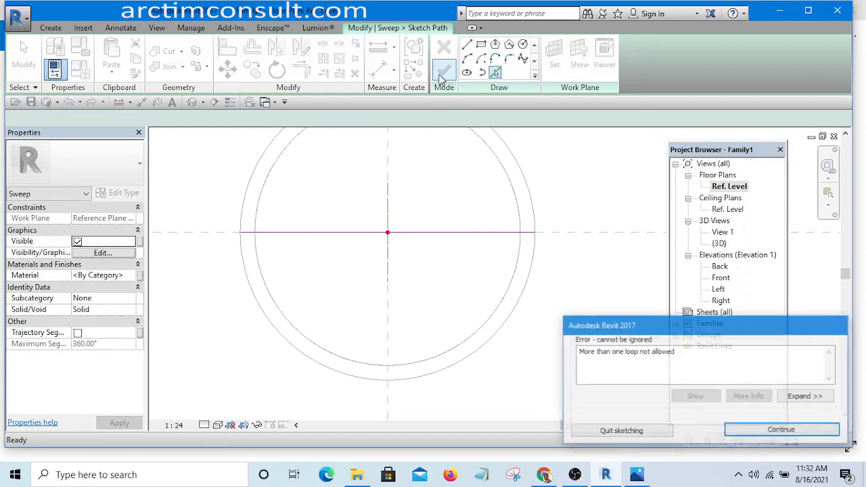
pyautogui.click(623, 432)
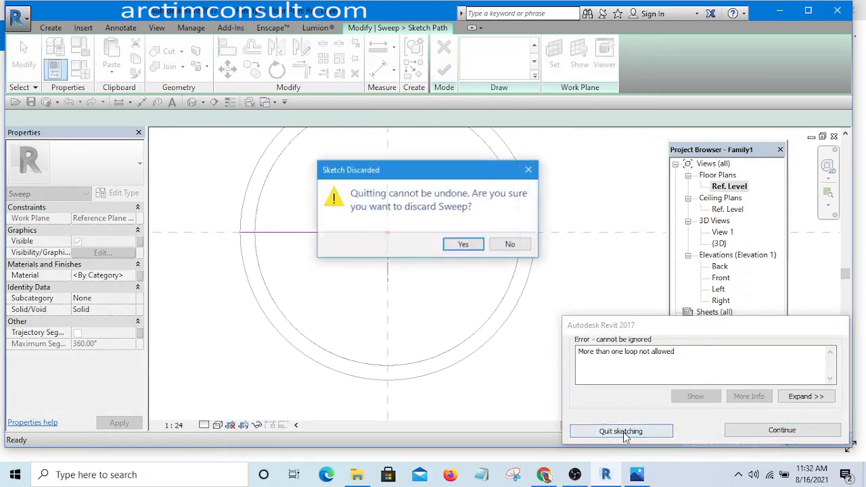
pyautogui.click(463, 245)
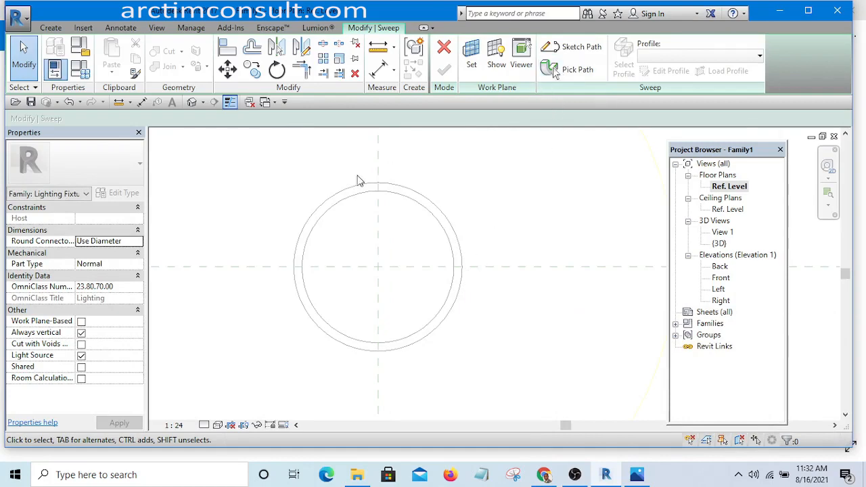
pyautogui.click(444, 48)
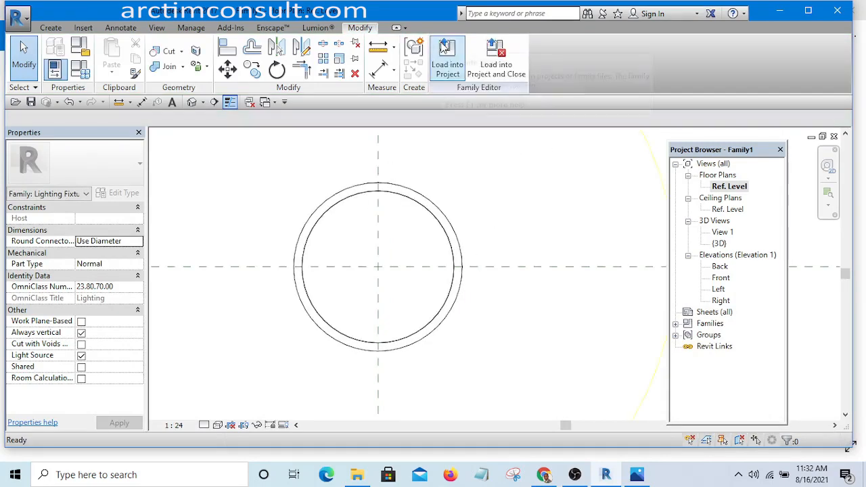
pyautogui.scroll(2, 456, 169)
pyautogui.scroll(-4, 487, 176)
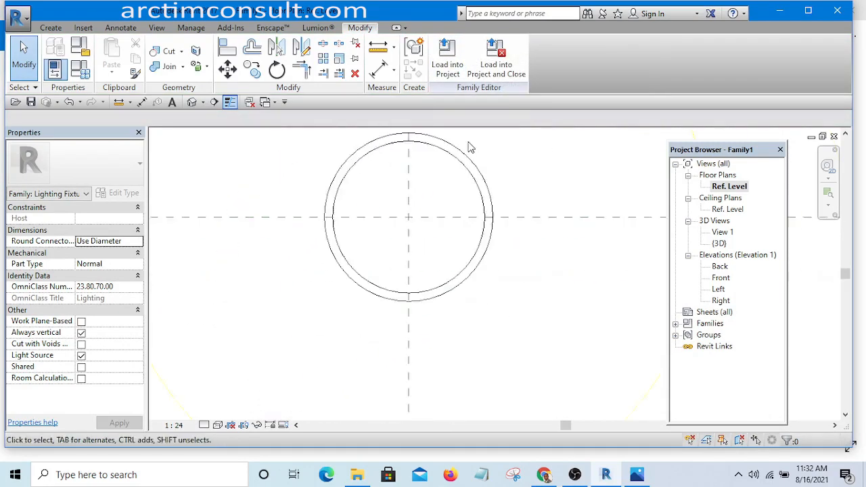
pyautogui.moveTo(507, 174); pyautogui.dragTo(420, 249, button='middle')
pyautogui.scroll(-2, 392, 232)
pyautogui.scroll(2, 400, 246)
pyautogui.moveTo(444, 296); pyautogui.dragTo(455, 258, button='middle')
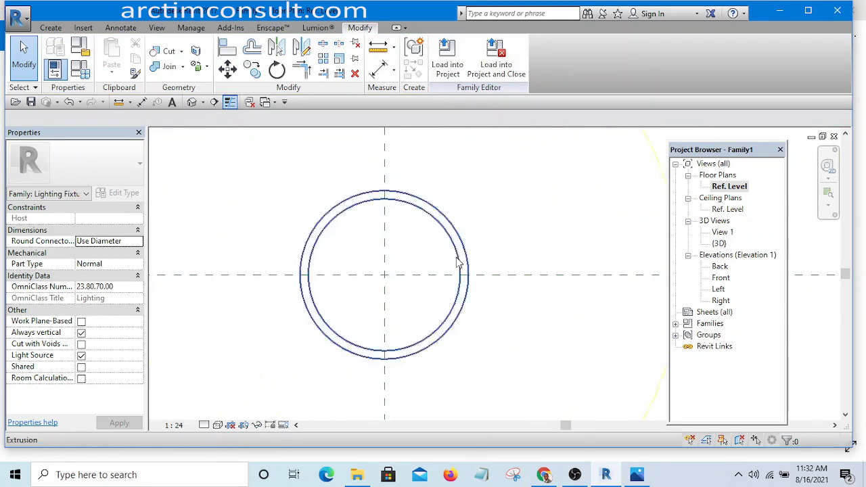
# Start a new sweep and sketch its path as a vertical line about 105 mm long from the inner circle's right quadrant in plan.
pyautogui.click(51, 27)
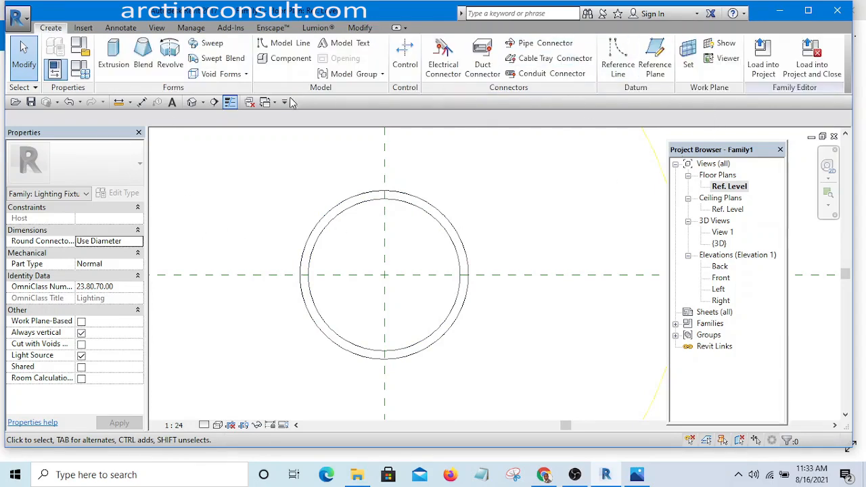
pyautogui.click(206, 43)
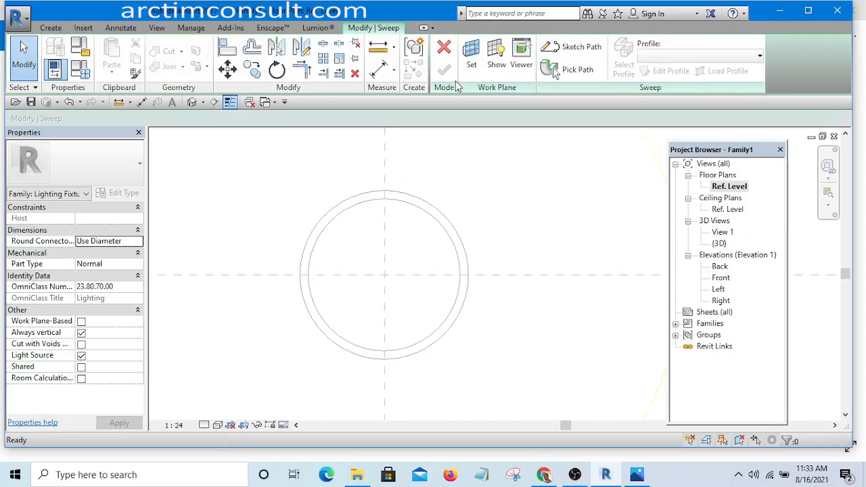
pyautogui.click(580, 53)
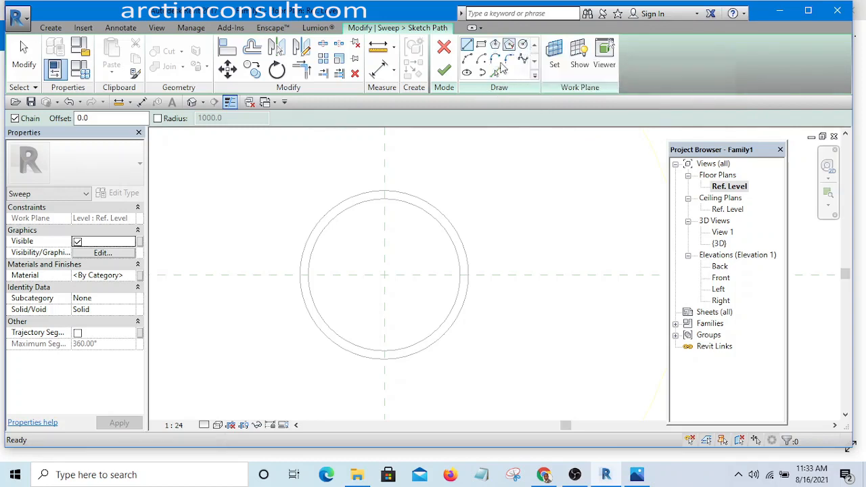
pyautogui.click(467, 46)
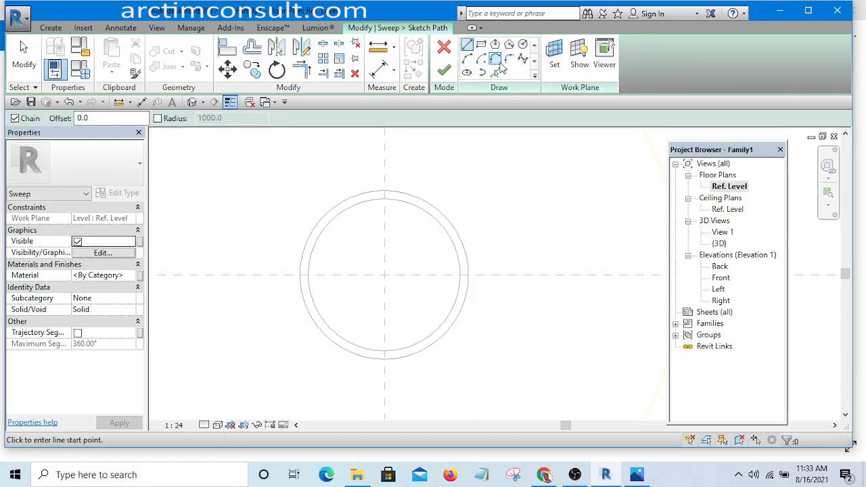
pyautogui.scroll(4, 457, 283)
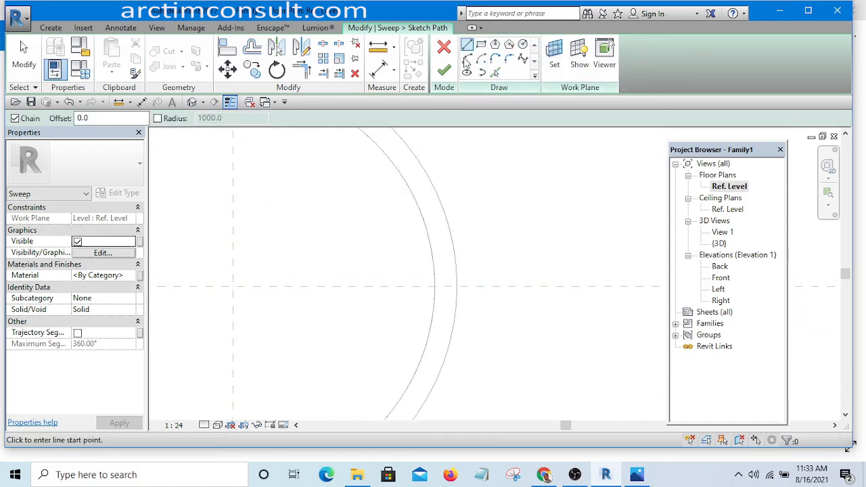
pyautogui.click(434, 286)
pyautogui.scroll(-4, 453, 291)
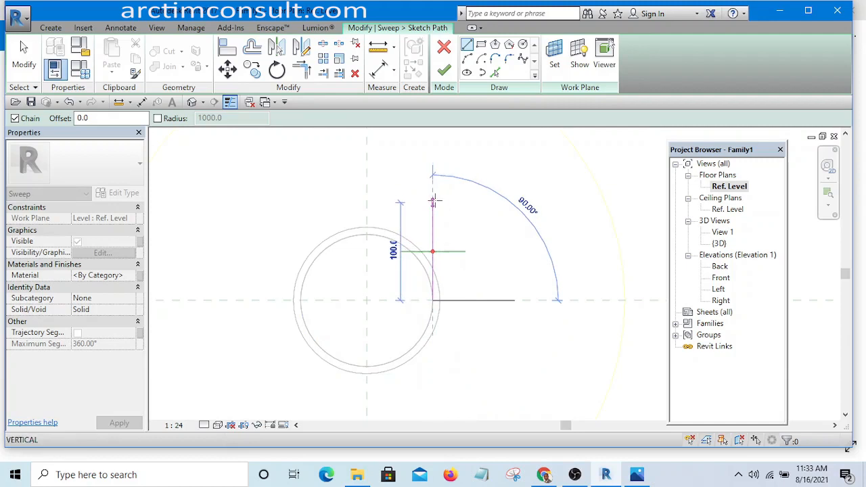
pyautogui.click(435, 196)
pyautogui.rightClick(436, 199)
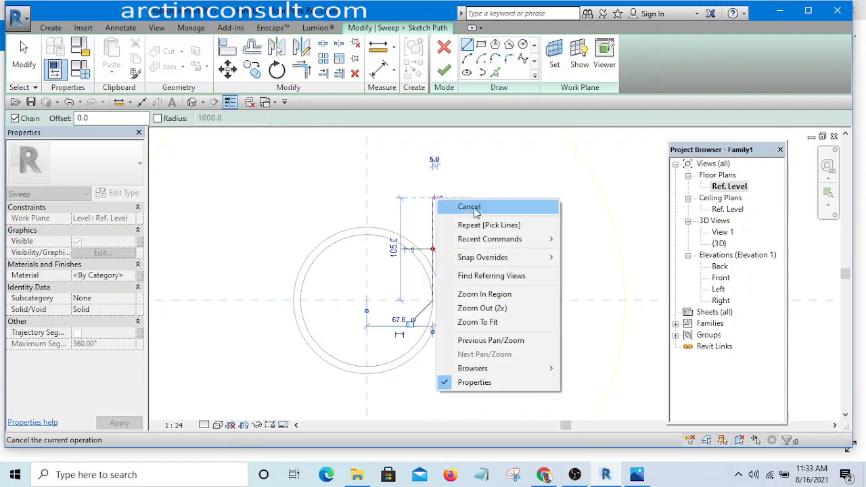
pyautogui.click(471, 206)
pyautogui.rightClick(479, 195)
pyautogui.click(493, 206)
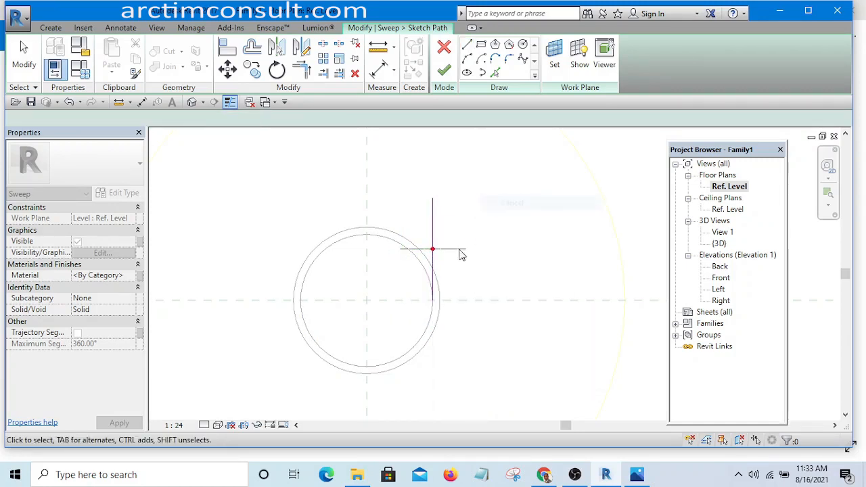
pyautogui.scroll(2, 436, 308)
pyautogui.scroll(3, 434, 304)
pyautogui.scroll(-5, 434, 301)
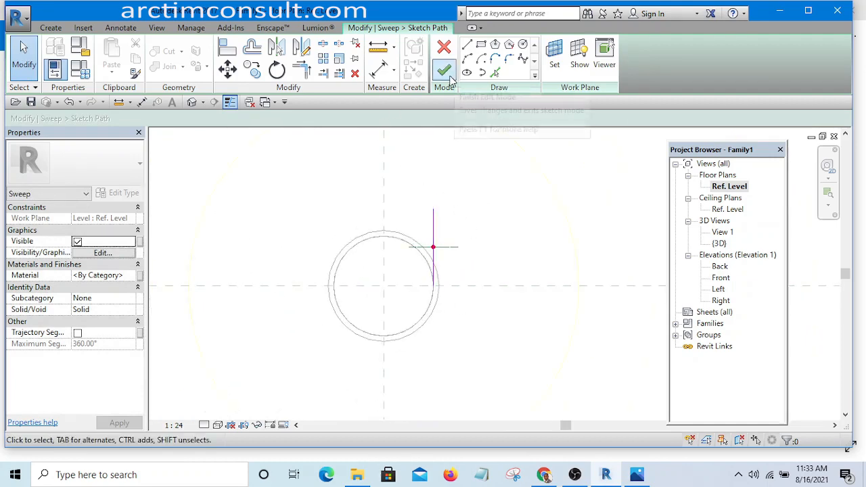
pyautogui.click(445, 71)
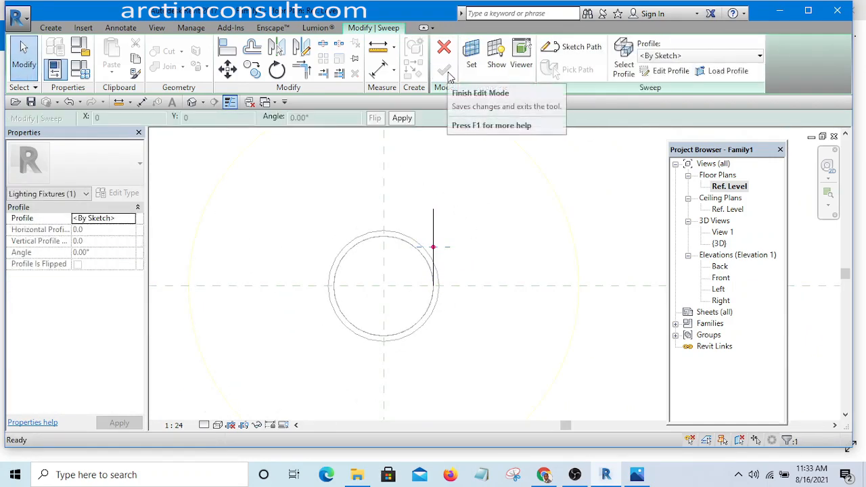
# Open the sweep profile for editing in the Front elevation.
pyautogui.click(666, 71)
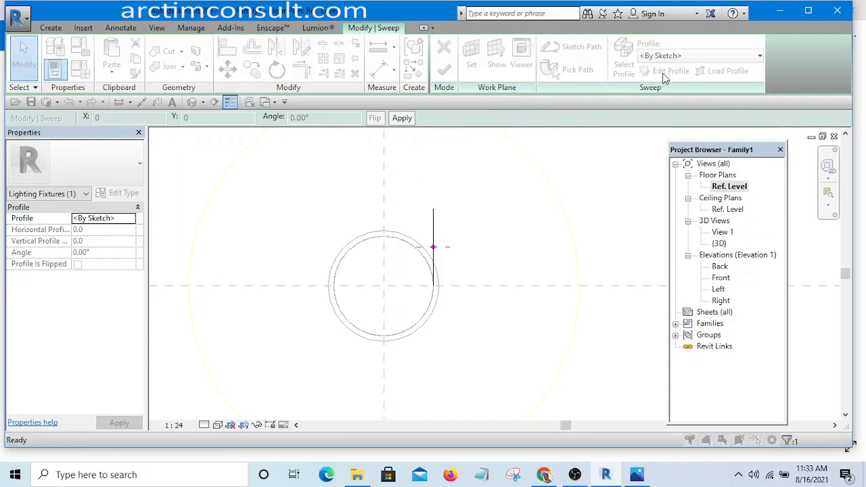
pyautogui.click(514, 211)
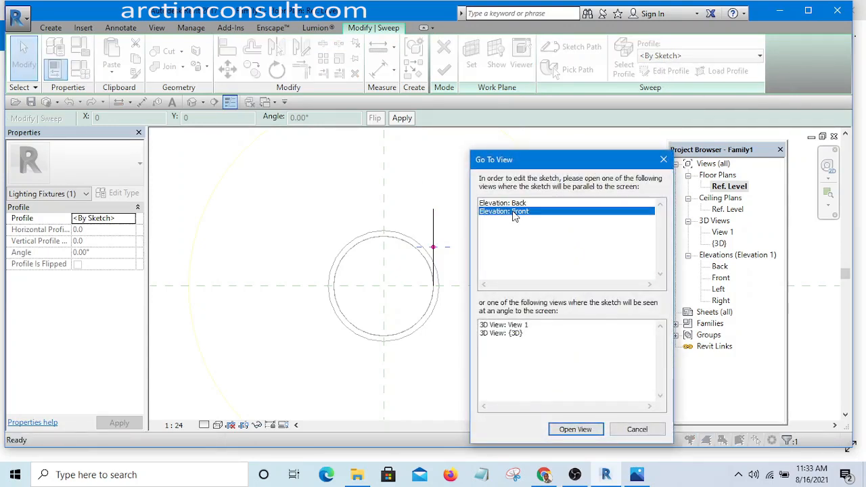
pyautogui.click(581, 433)
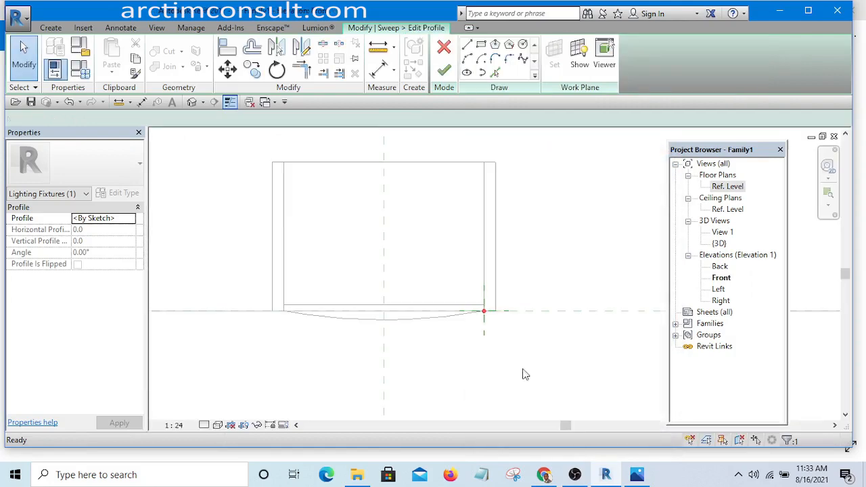
pyautogui.scroll(6, 486, 324)
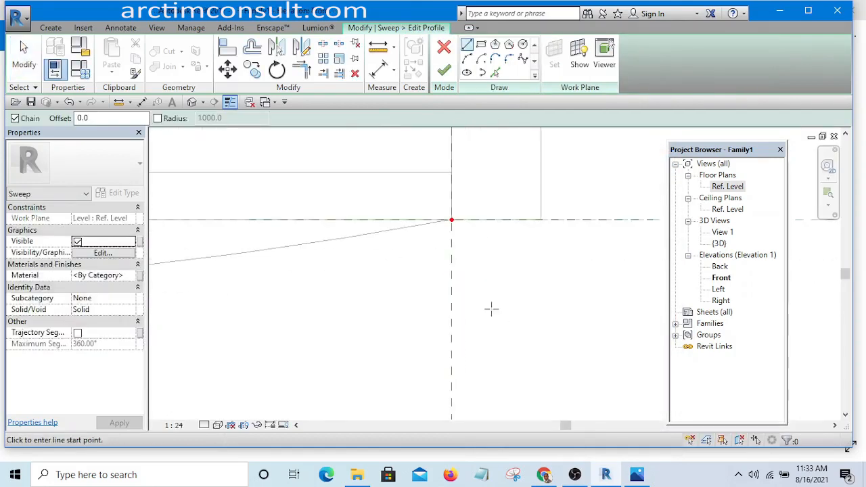
pyautogui.moveTo(493, 309); pyautogui.dragTo(421, 309, button='middle')
# Draw the profile's first lines from the lens edge corner: straight down, outward under the body wall, and about 1.5 mm back up.
pyautogui.click(467, 44)
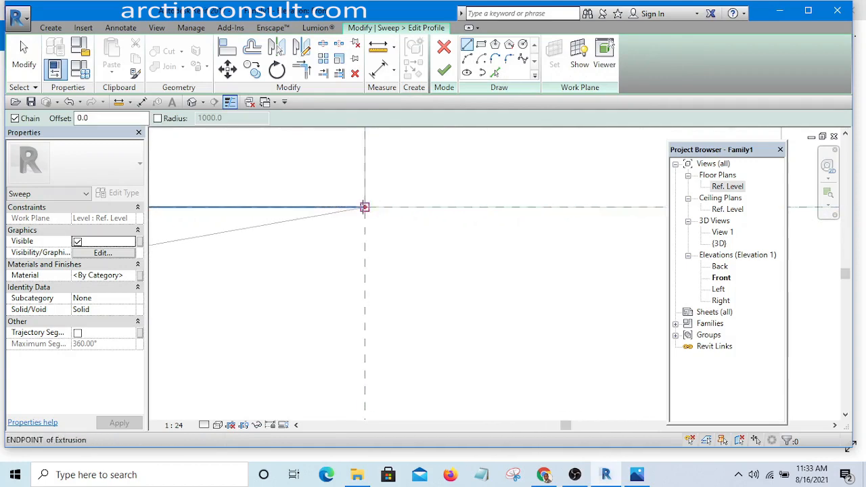
pyautogui.click(365, 207)
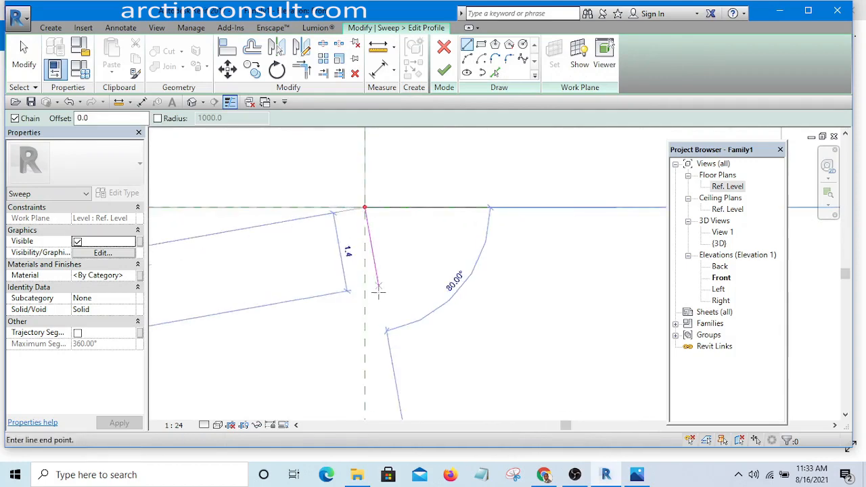
pyautogui.click(365, 331)
pyautogui.scroll(-4, 443, 318)
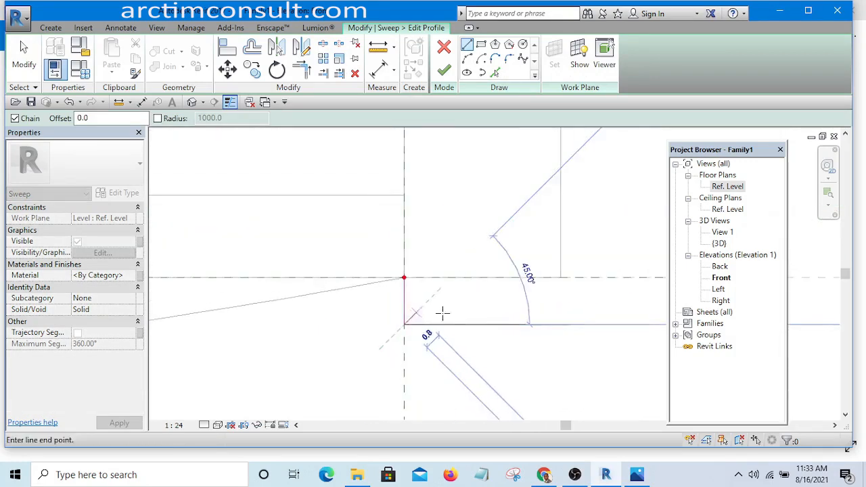
pyautogui.scroll(1, 492, 327)
pyautogui.click(485, 324)
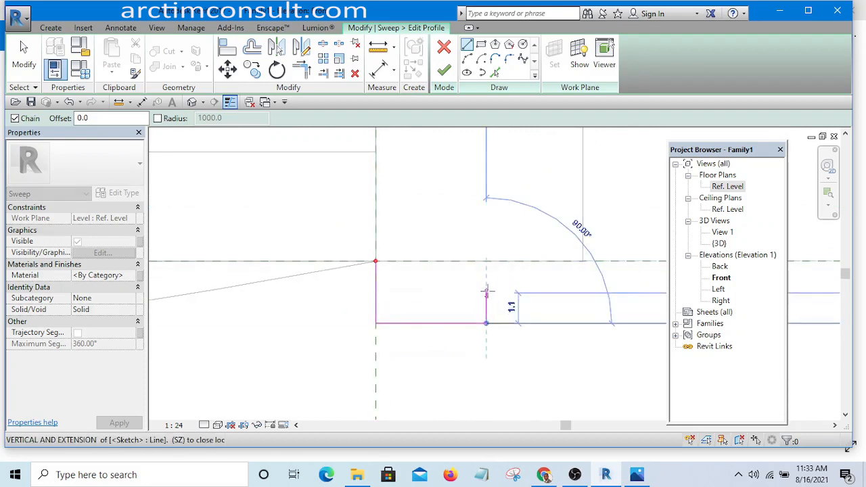
pyautogui.click(486, 279)
# Continue the rim profile with lines about 3.7 mm outward, 3.5 mm down and 9.3 mm further outward.
pyautogui.scroll(-2, 453, 281)
pyautogui.scroll(-3, 448, 280)
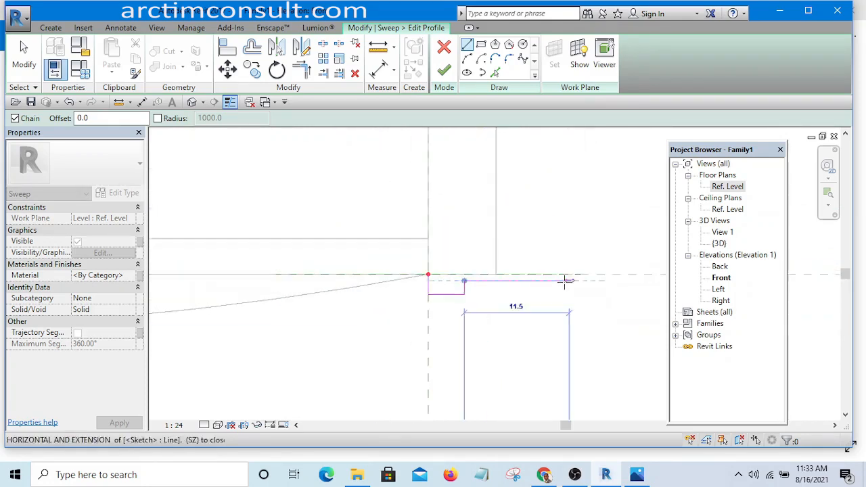
pyautogui.scroll(3, 511, 281)
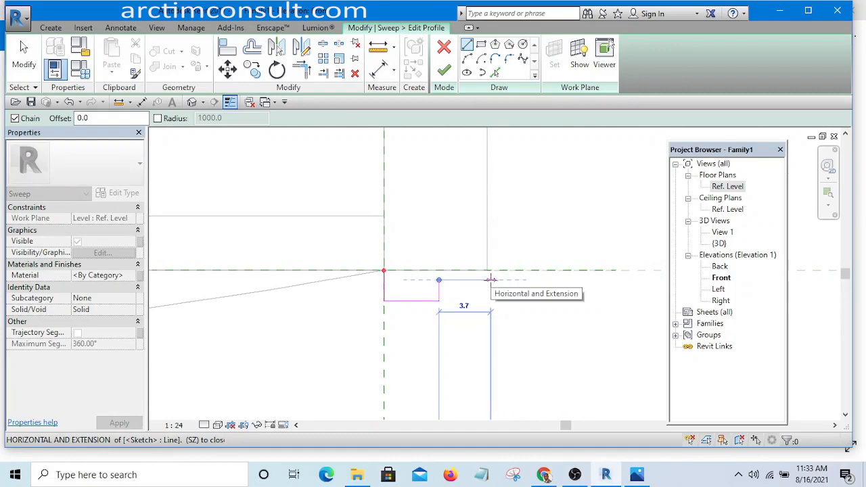
pyautogui.click(490, 280)
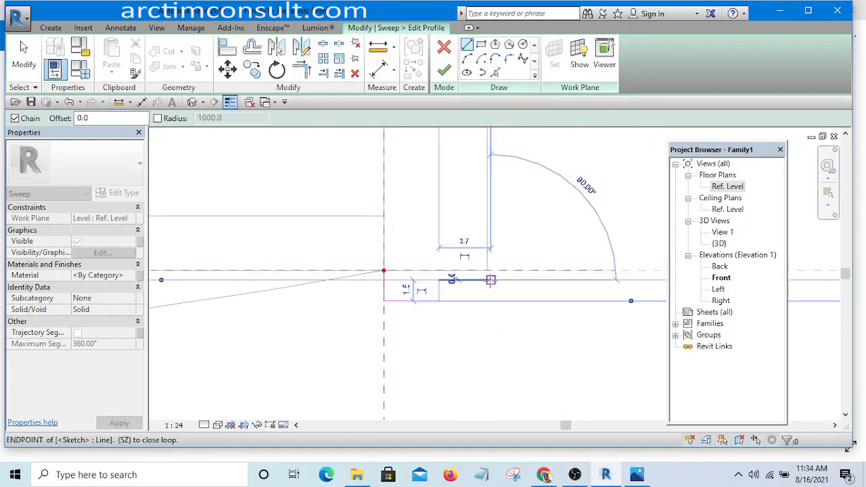
pyautogui.click(490, 328)
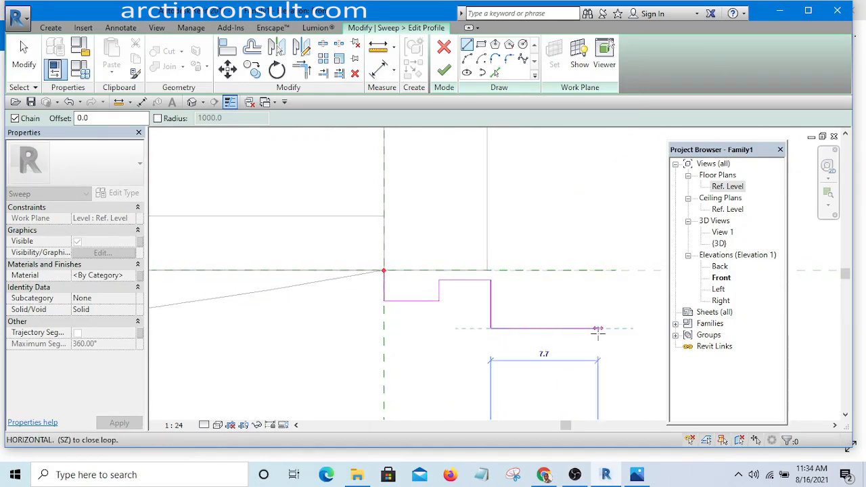
pyautogui.click(619, 329)
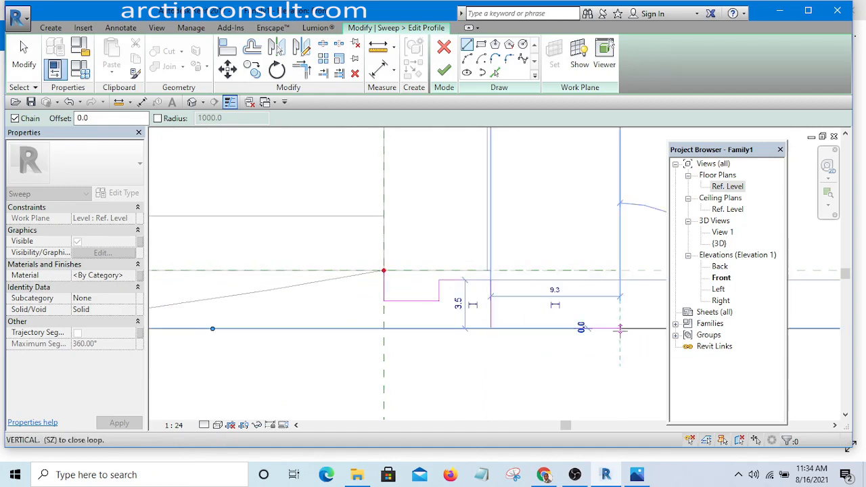
# Draw the profile's outer edge up past the reference level and a top line about 17 mm back to the vertical reference plane.
pyautogui.scroll(3, 619, 271)
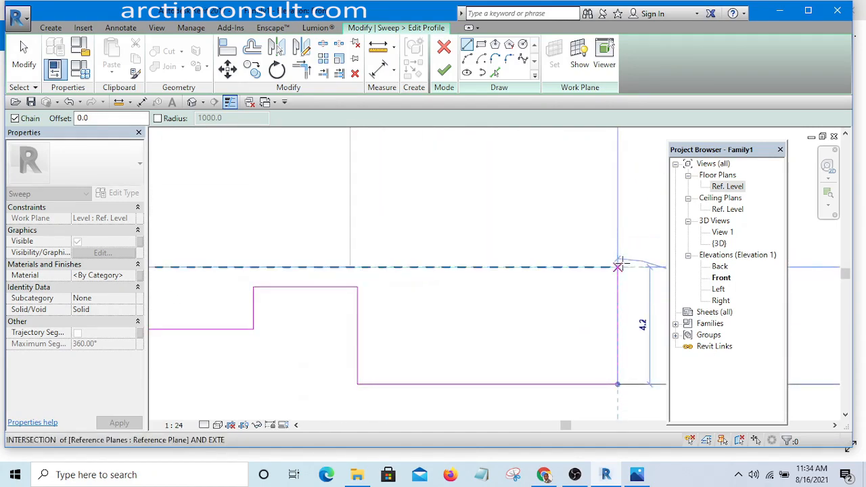
pyautogui.click(617, 228)
pyautogui.scroll(-4, 618, 228)
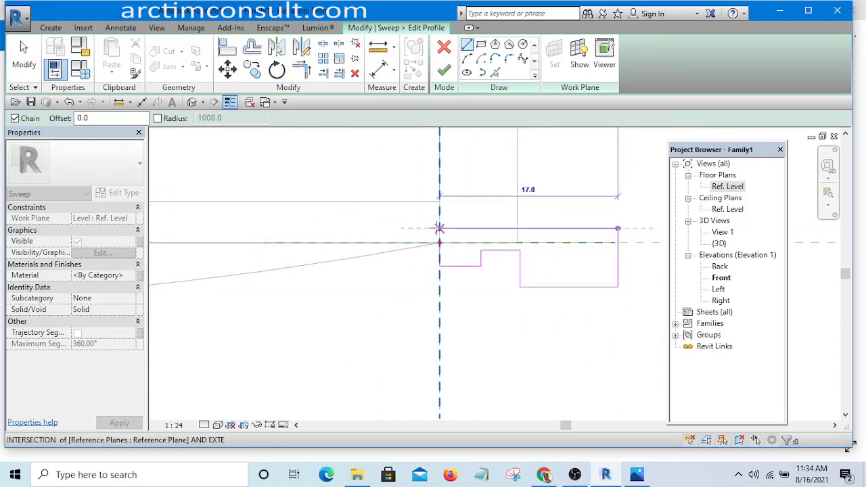
pyautogui.click(440, 228)
pyautogui.rightClick(532, 197)
pyautogui.click(562, 205)
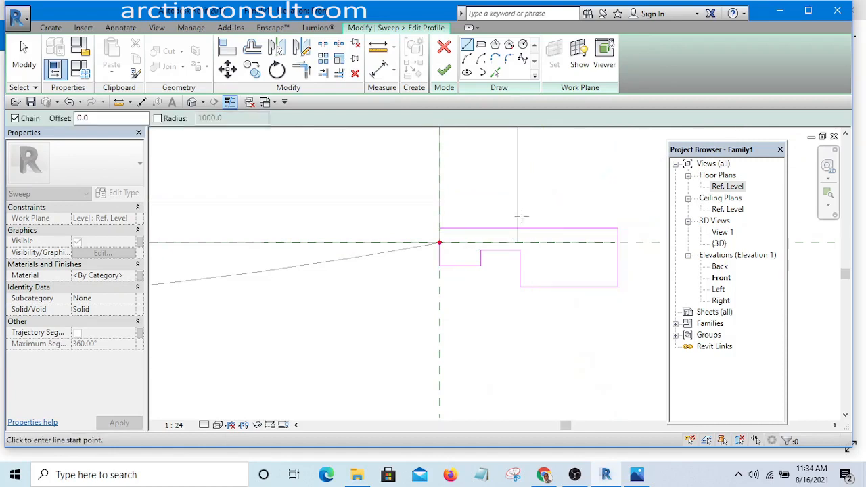
pyautogui.rightClick(472, 178)
pyautogui.click(477, 185)
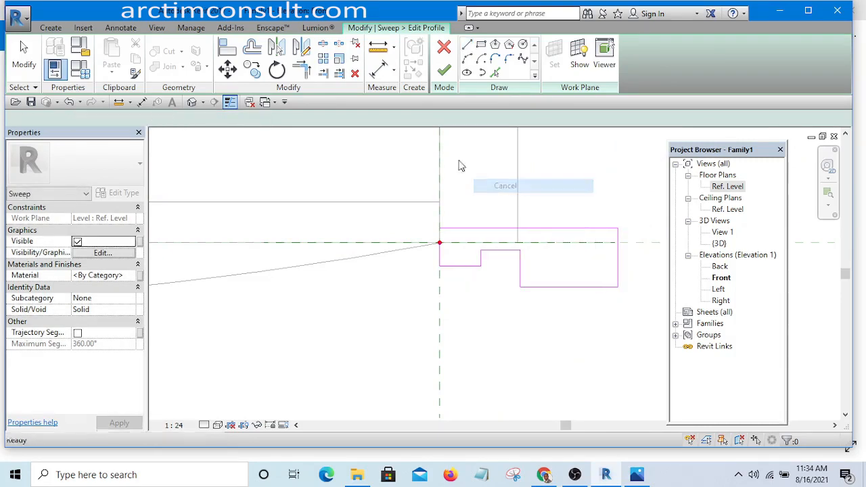
# Trim the rim profile's inner vertical edge and top line to a corner, closing the loop at the vertical reference plane.
pyautogui.click(303, 73)
pyautogui.scroll(3, 460, 244)
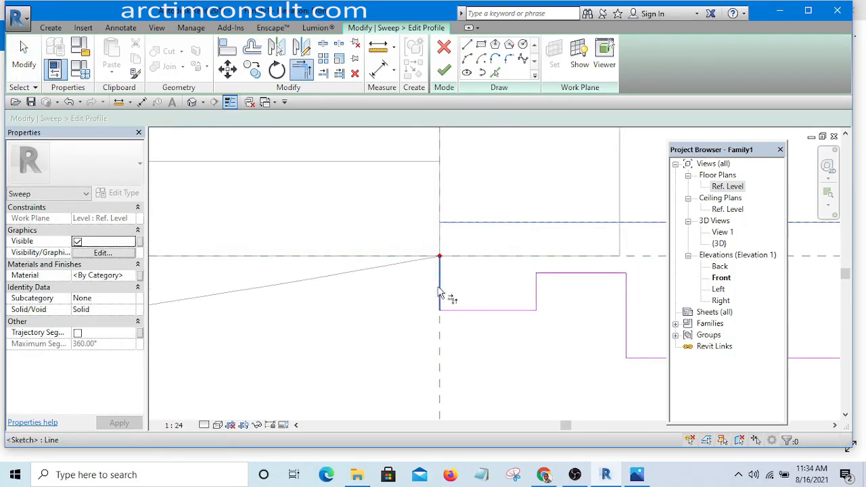
pyautogui.scroll(-3, 406, 250)
pyautogui.rightClick(531, 201)
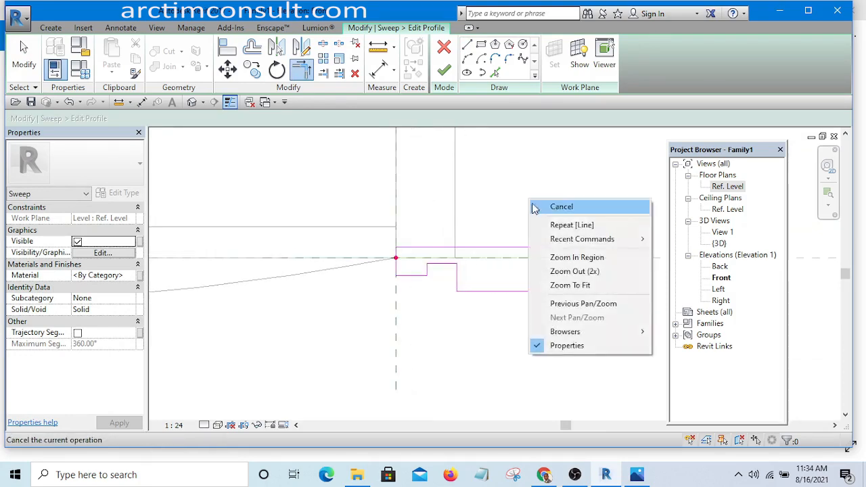
pyautogui.click(551, 210)
# Draw a start-end-radius arc of about 1.7 mm radius across the profile's lower inner corner below the body wall.
pyautogui.click(467, 60)
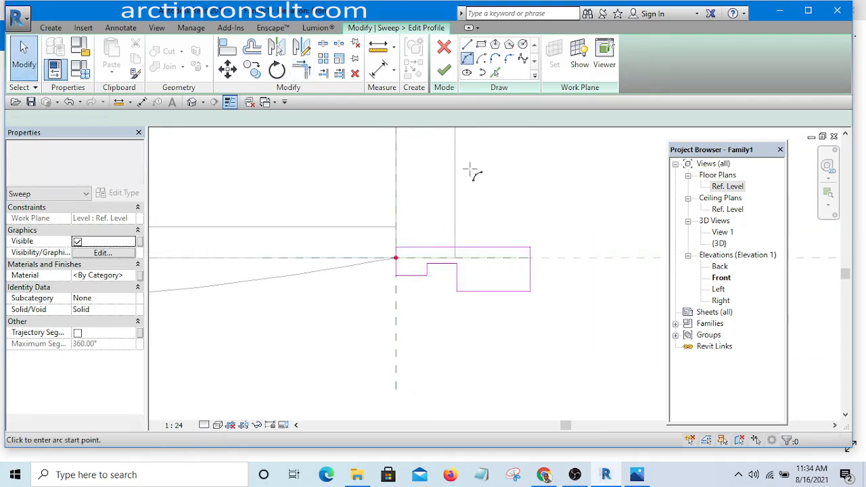
pyautogui.scroll(2, 465, 278)
pyautogui.click(451, 277)
pyautogui.scroll(4, 453, 278)
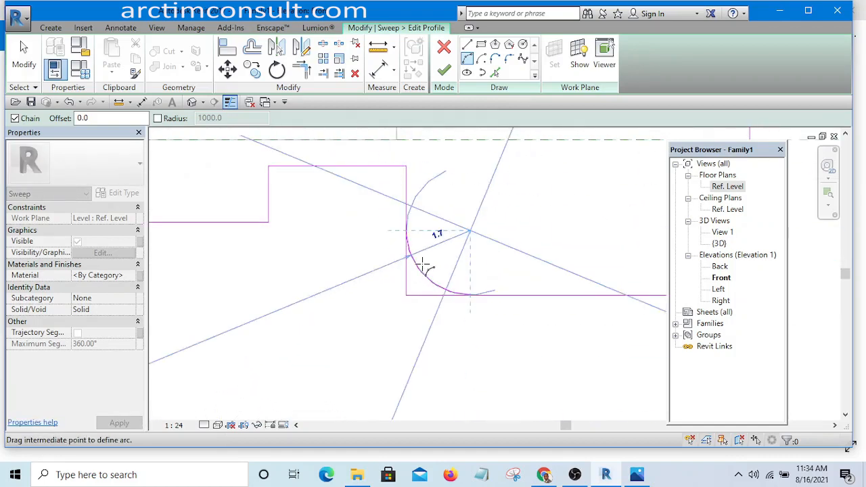
pyautogui.click(424, 267)
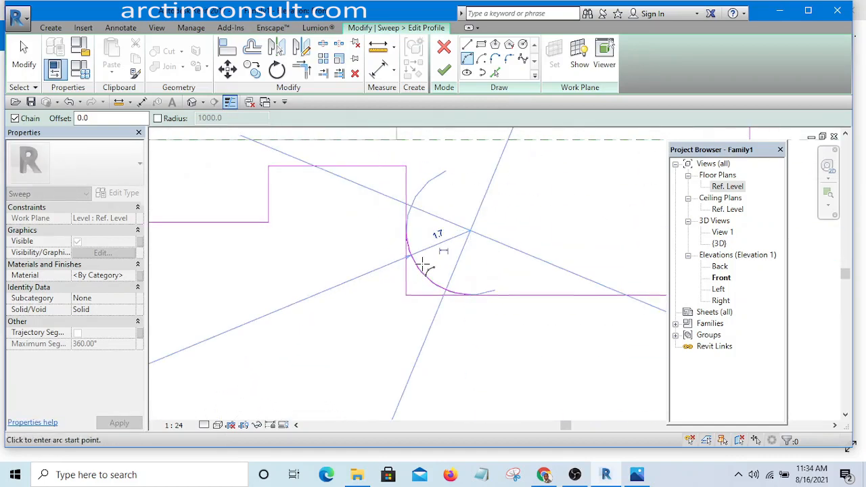
# Trim the adjoining vertical and bottom profile lines to the arc's ends, leaving a rounded corner.
pyautogui.click(301, 70)
pyautogui.click(406, 194)
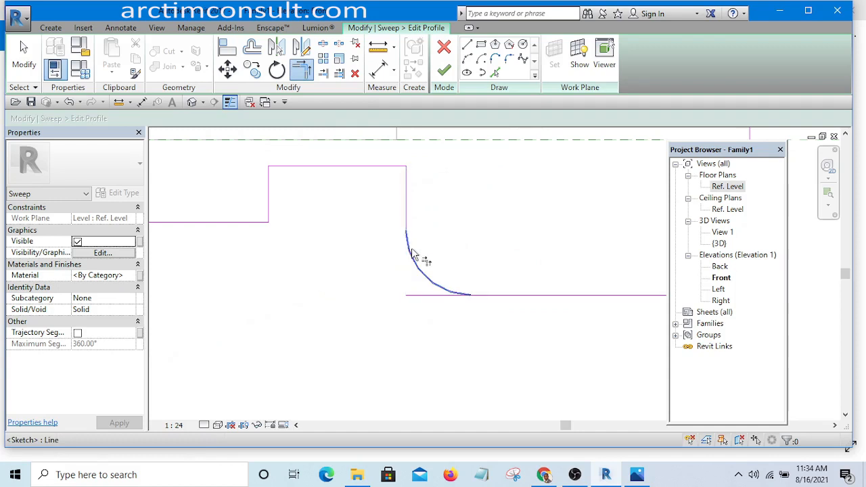
pyautogui.scroll(-1, 518, 304)
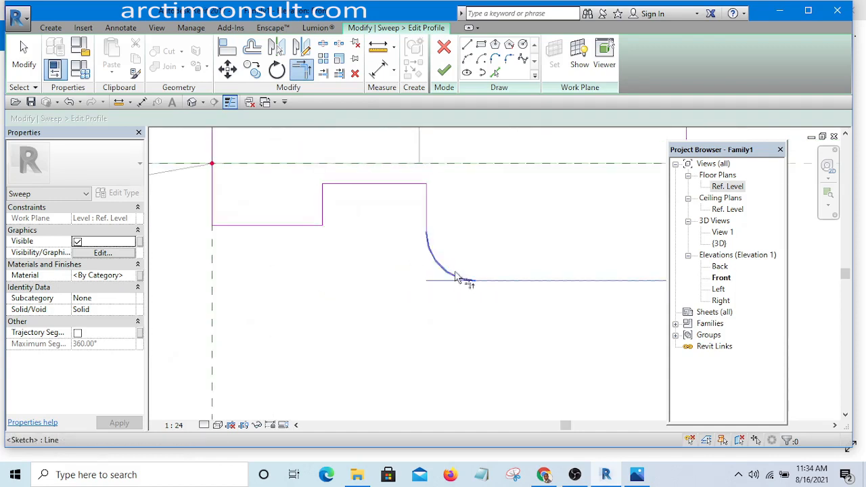
pyautogui.scroll(-3, 464, 228)
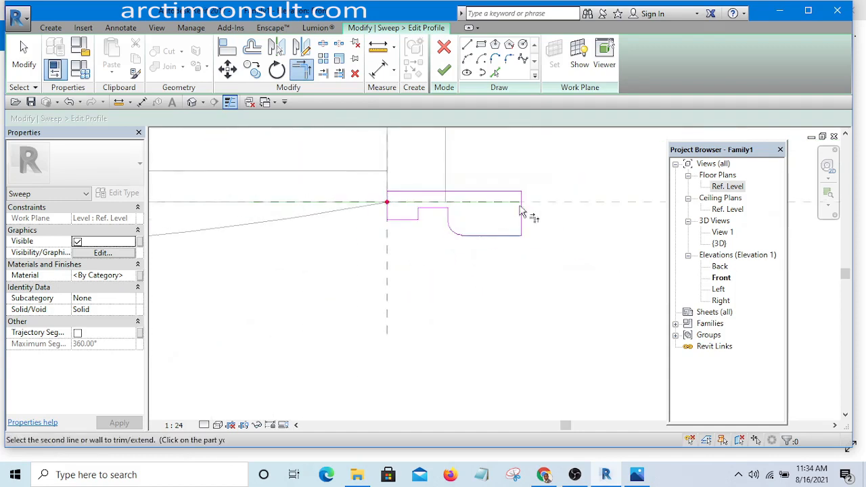
pyautogui.rightClick(535, 160)
pyautogui.click(551, 168)
# Draw a rectangle over the profile's lower outer corner, from about 2 mm above the bottom edge to about 1 mm beyond the outer edge.
pyautogui.scroll(3, 500, 246)
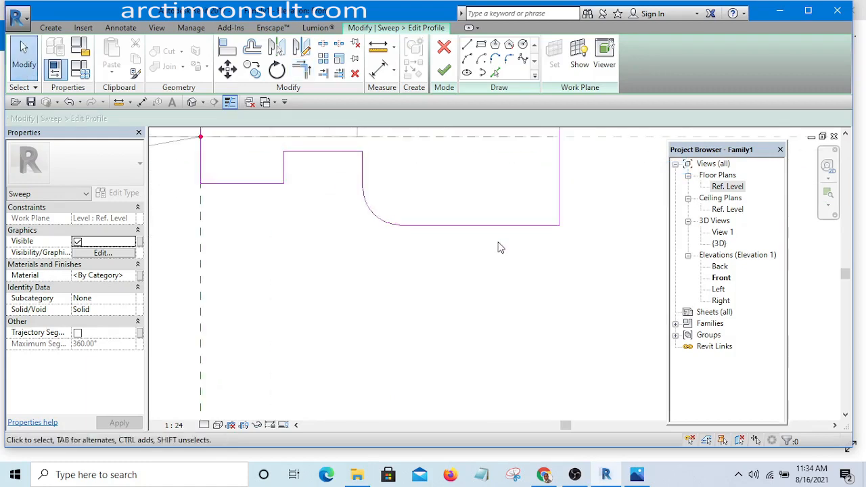
pyautogui.moveTo(498, 247); pyautogui.dragTo(476, 259, button='middle')
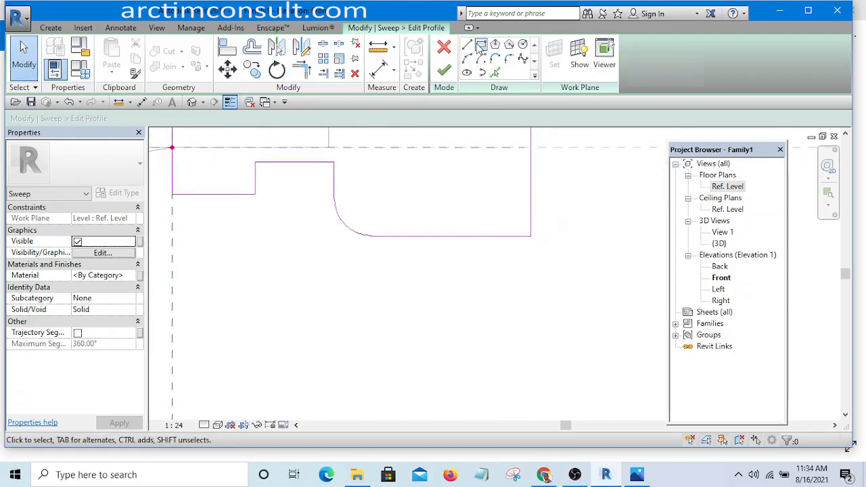
pyautogui.click(480, 44)
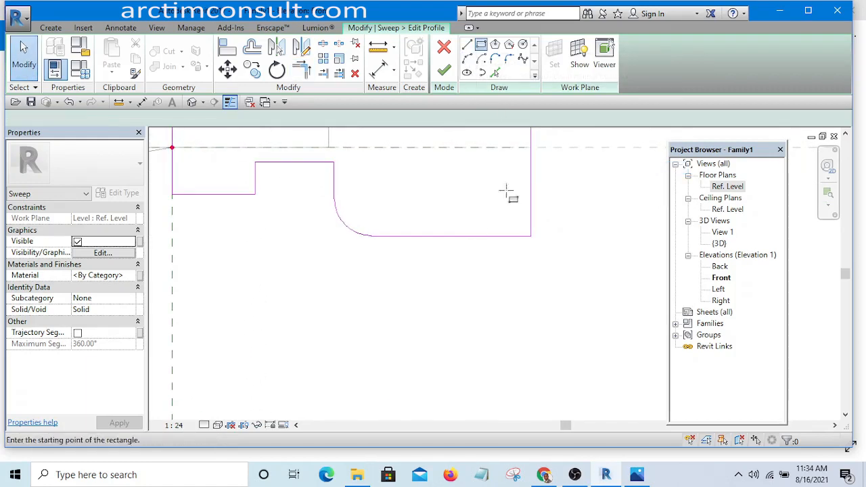
pyautogui.click(469, 195)
pyautogui.click(553, 255)
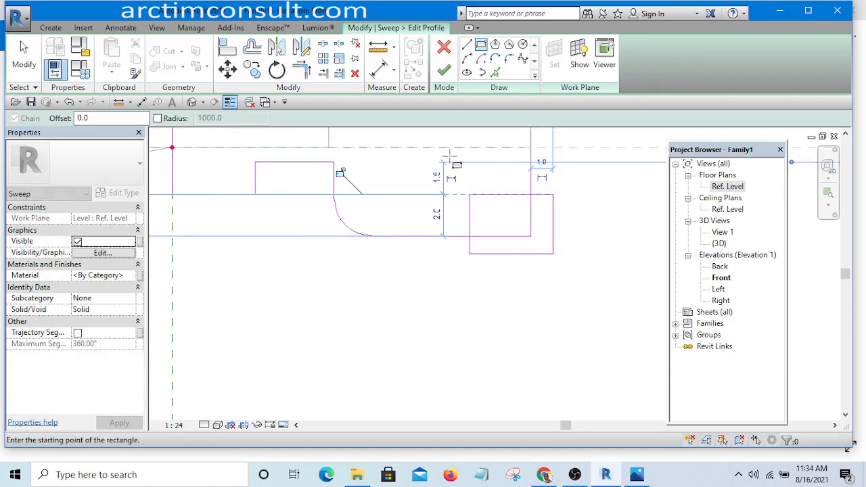
# Trim the profile's bottom and outer edges to the rectangle to form a stepped notch, and delete the two leftover rectangle lines.
pyautogui.click(303, 73)
pyautogui.click(435, 236)
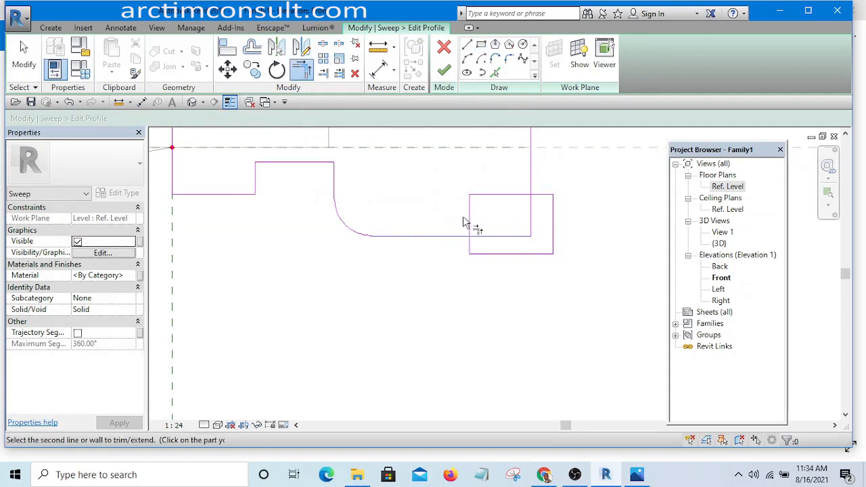
pyautogui.click(471, 224)
pyautogui.click(531, 169)
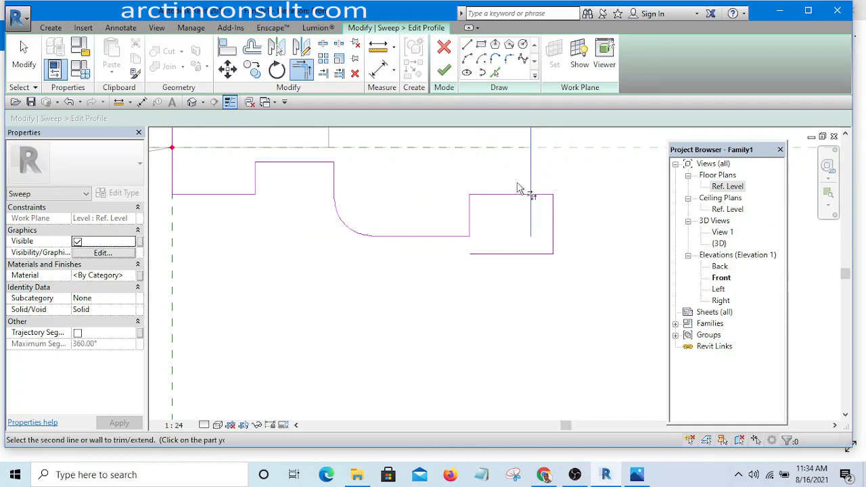
pyautogui.click(519, 195)
pyautogui.rightClick(571, 168)
pyautogui.click(601, 174)
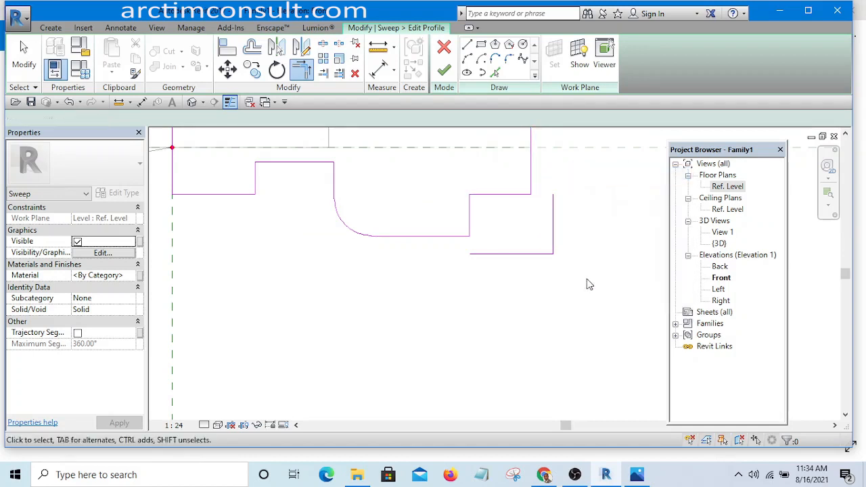
pyautogui.moveTo(580, 283); pyautogui.dragTo(508, 230)
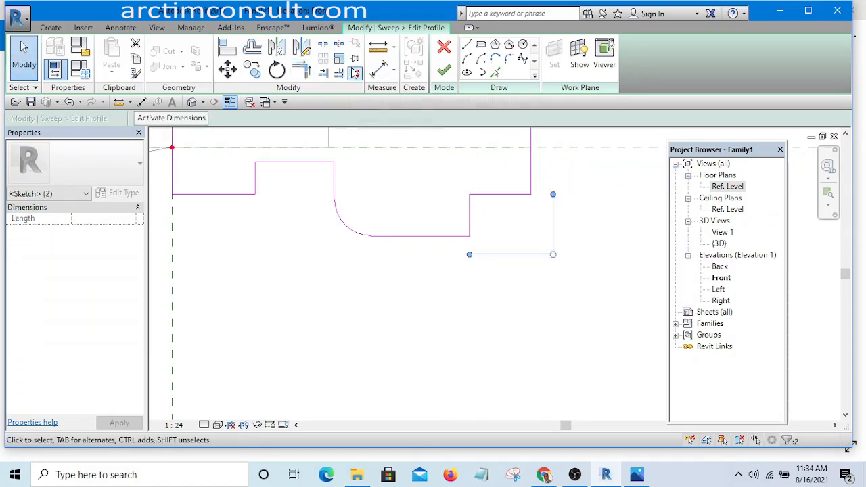
pyautogui.press('Delete')
# Open the sweep's material selection, duplicate the Default material and name the copy Shader.
pyautogui.scroll(-6, 504, 203)
pyautogui.moveTo(516, 232); pyautogui.dragTo(548, 298, button='middle')
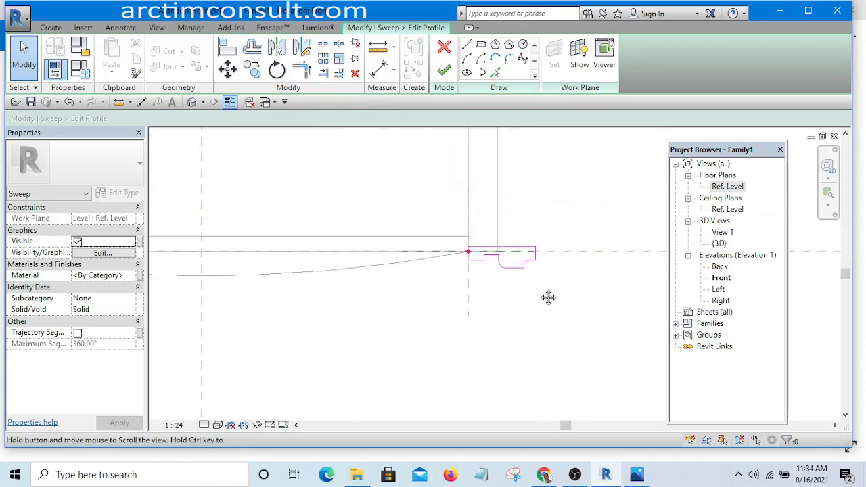
pyautogui.scroll(1, 531, 276)
pyautogui.scroll(3, 507, 243)
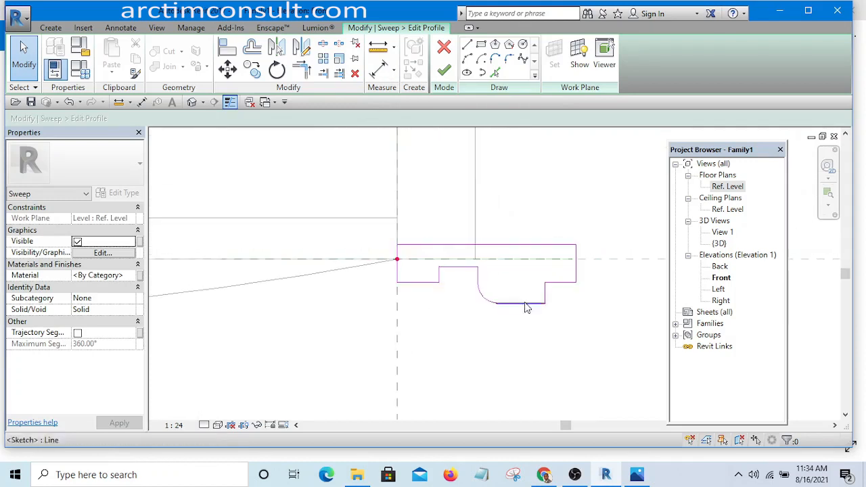
pyautogui.moveTo(526, 305)
pyautogui.mouseDown(button='middle')
pyautogui.moveTo(525, 363)
pyautogui.moveTo(506, 286)
pyautogui.mouseUp(button='middle')
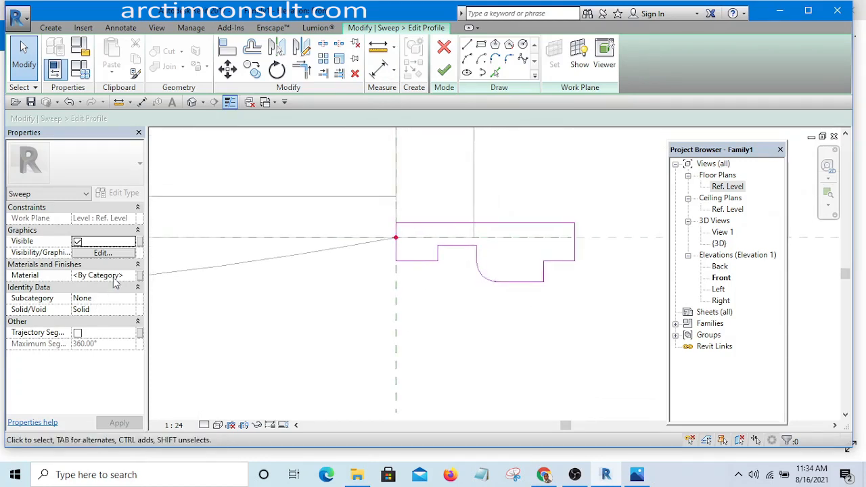
pyautogui.click(134, 276)
pyautogui.click(138, 275)
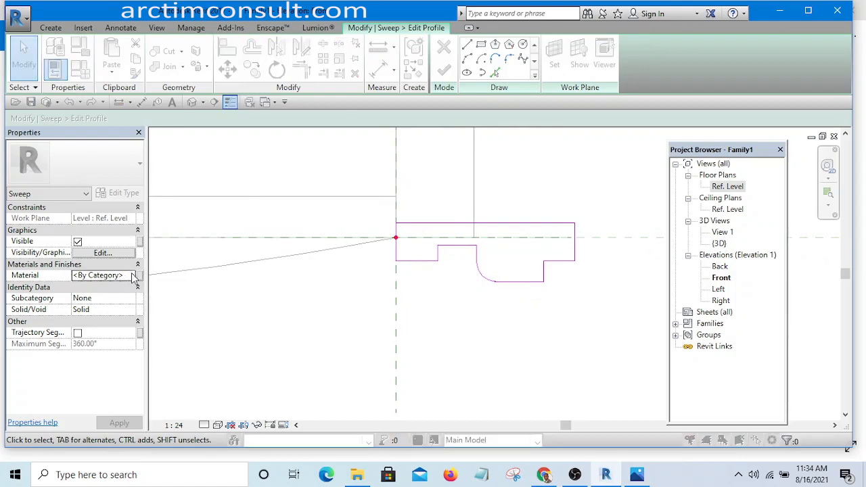
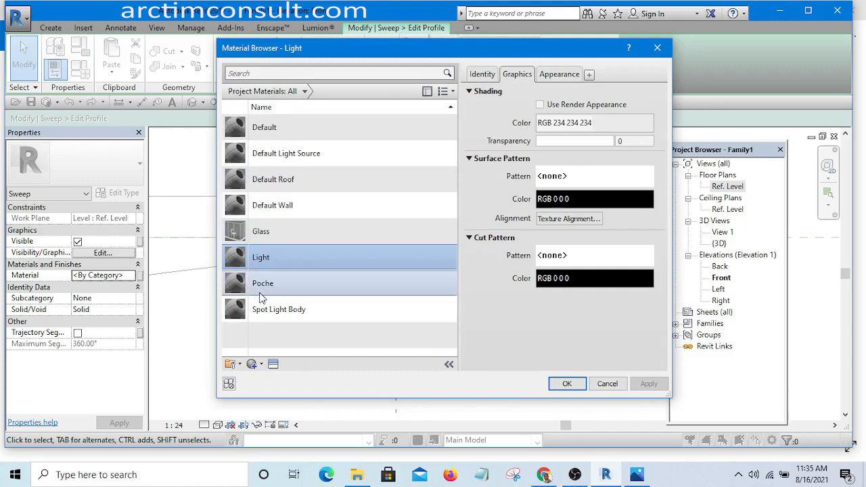
pyautogui.click(259, 129)
pyautogui.rightClick(259, 129)
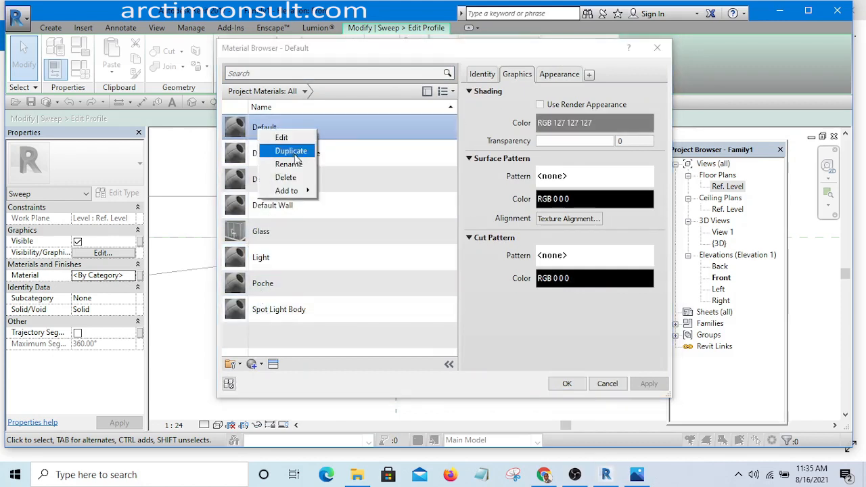
pyautogui.click(291, 151)
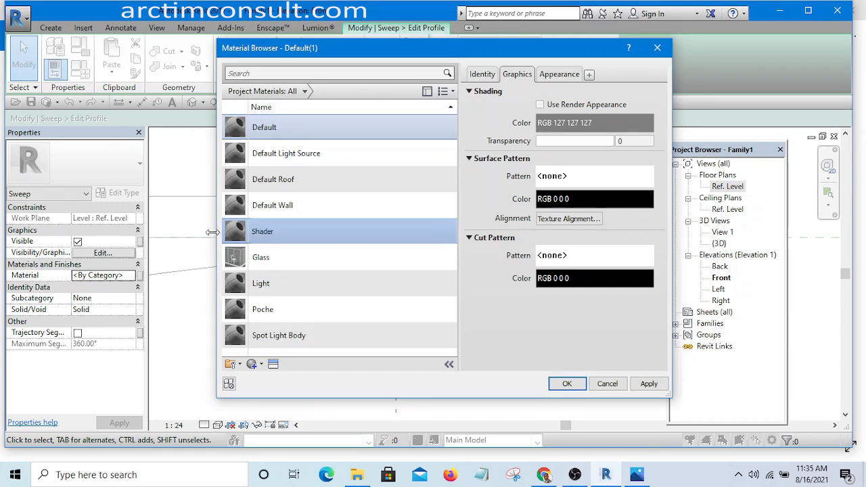
pyautogui.press('Return')
# Set the Shader material's shading colour to RGB 128 64 64 and assign the material to the sweep.
pyautogui.click(558, 122)
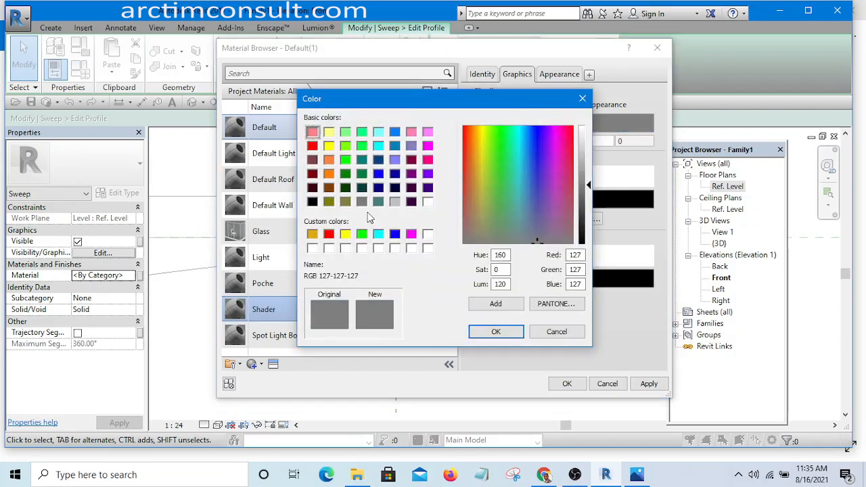
pyautogui.click(329, 161)
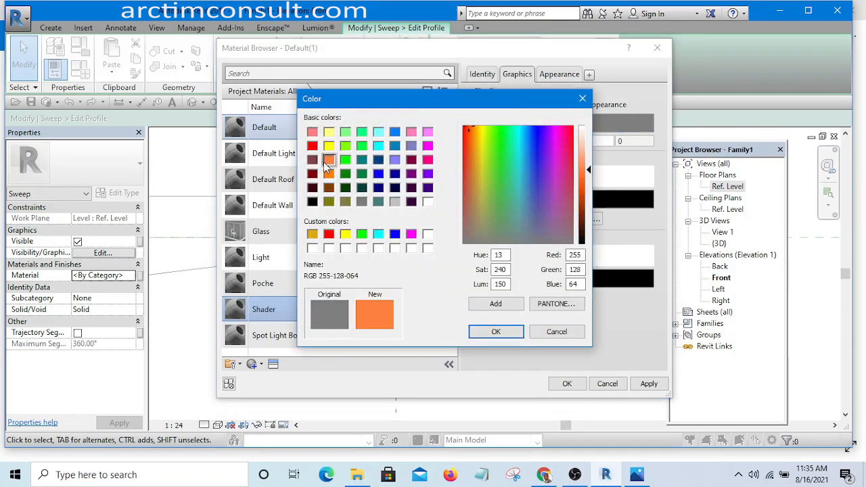
pyautogui.click(312, 160)
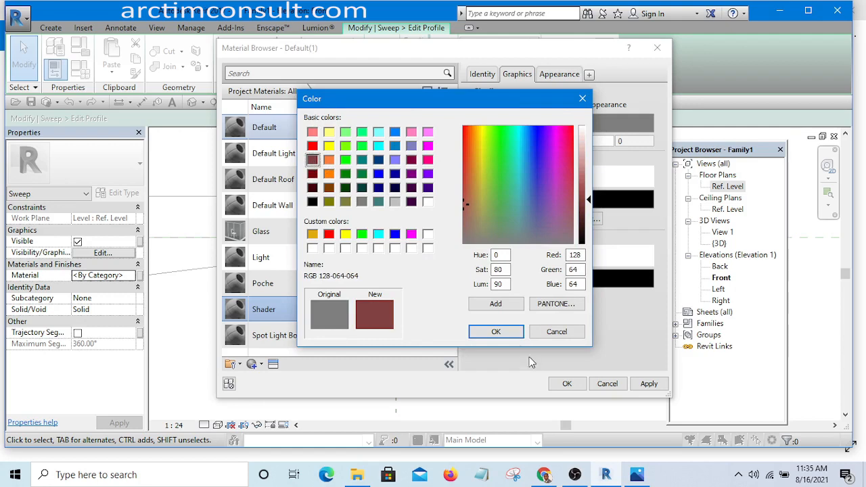
pyautogui.click(496, 331)
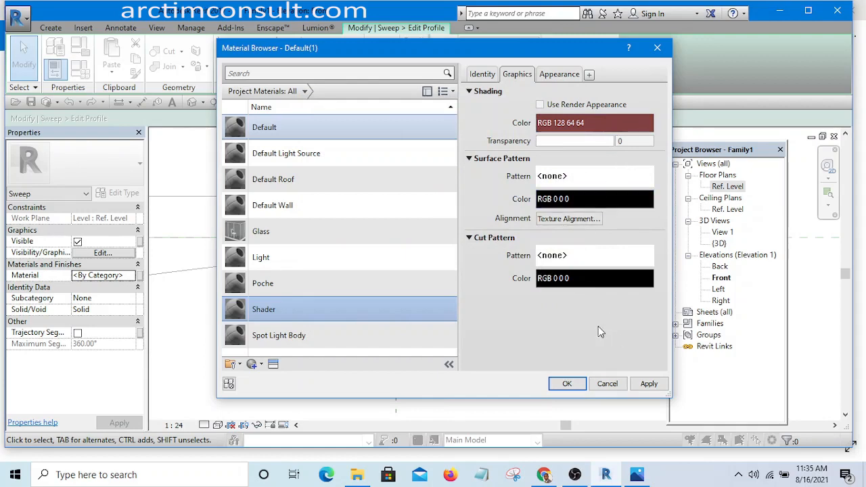
pyautogui.click(652, 383)
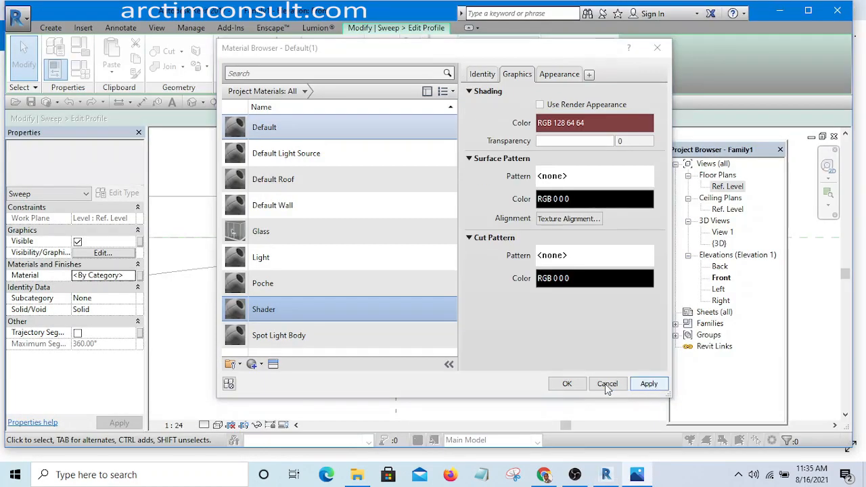
pyautogui.click(565, 384)
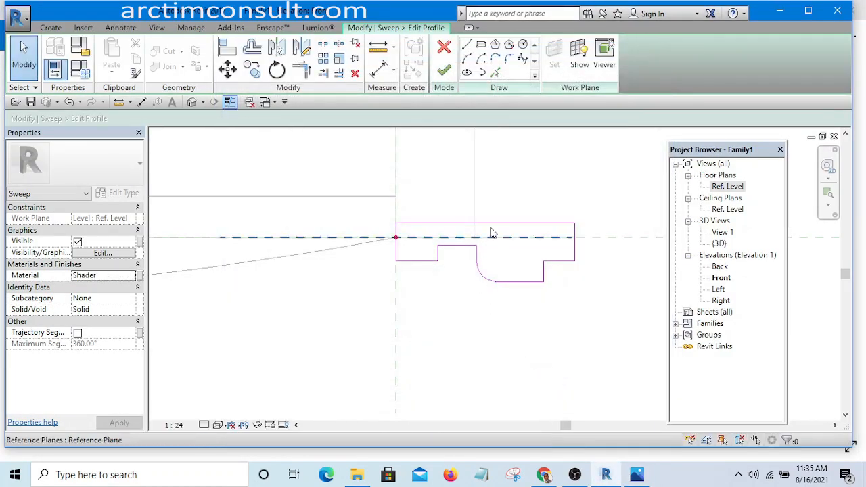
# Finish the profile sketch and the sweep, and clear the selection.
pyautogui.scroll(-3, 501, 203)
pyautogui.click(444, 74)
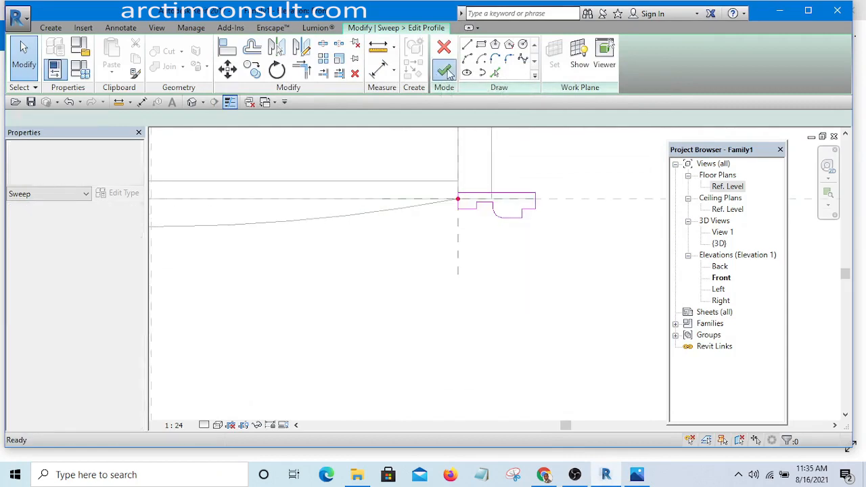
pyautogui.click(444, 71)
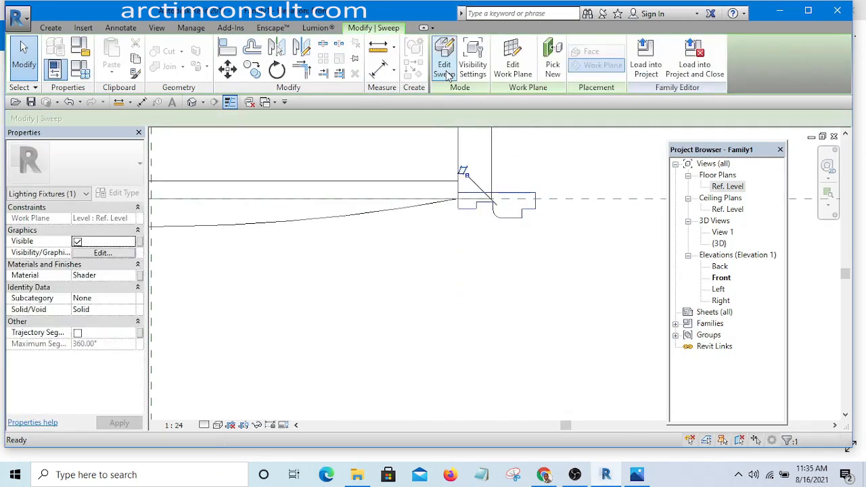
pyautogui.click(567, 259)
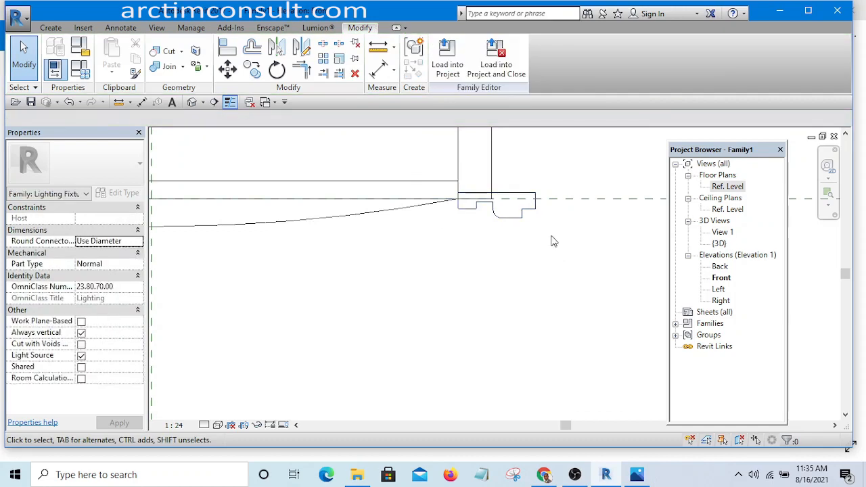
pyautogui.scroll(3, 497, 305)
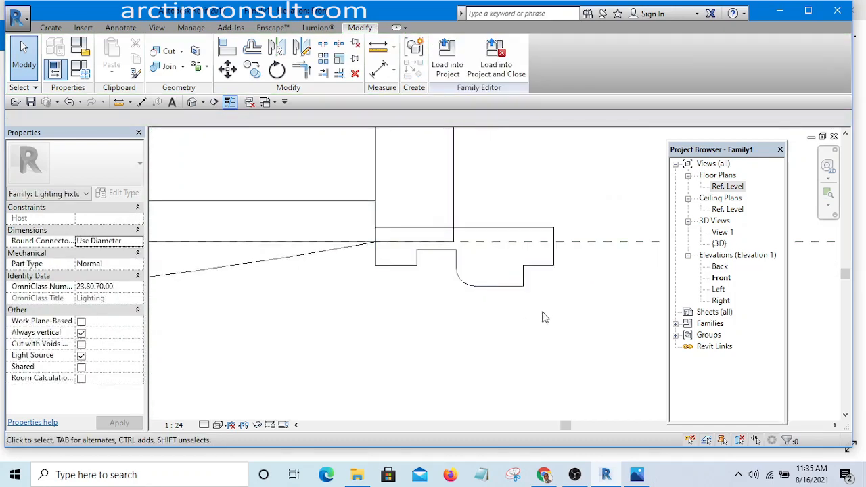
pyautogui.scroll(-5, 541, 314)
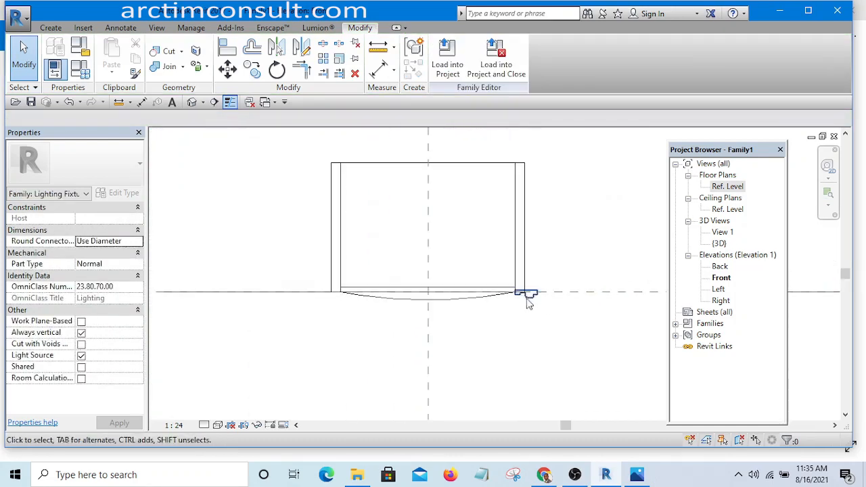
pyautogui.scroll(4, 530, 293)
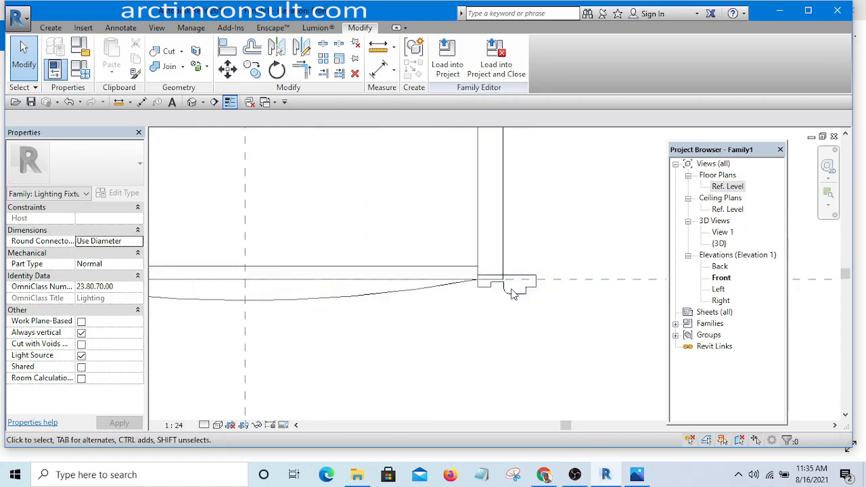
# Open the rim sweep's path sketch in the Ref. Level floor plan and delete its straight path line.
pyautogui.click(511, 292)
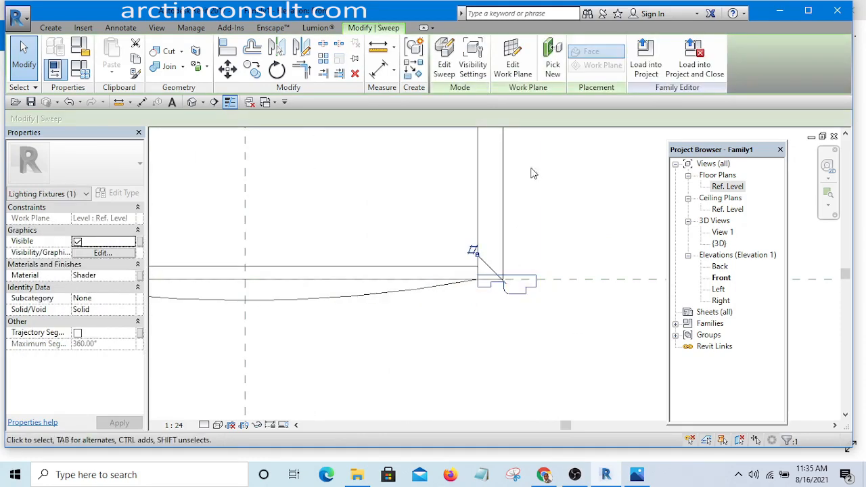
pyautogui.click(441, 66)
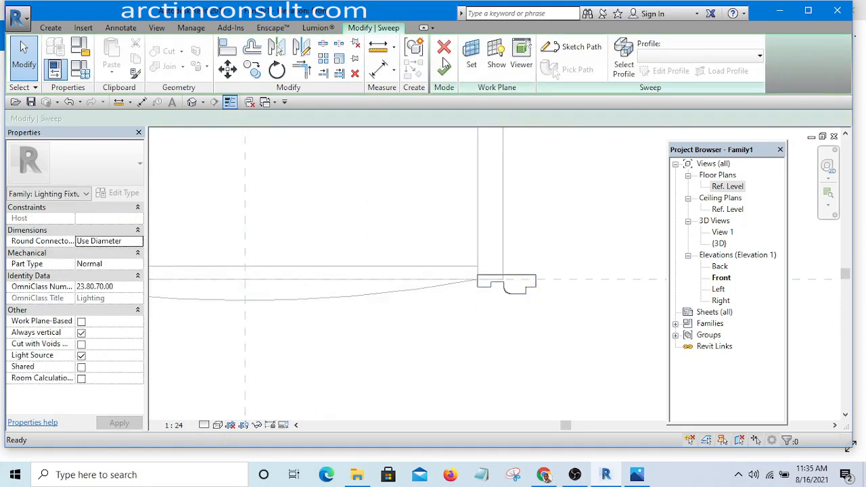
pyautogui.click(583, 49)
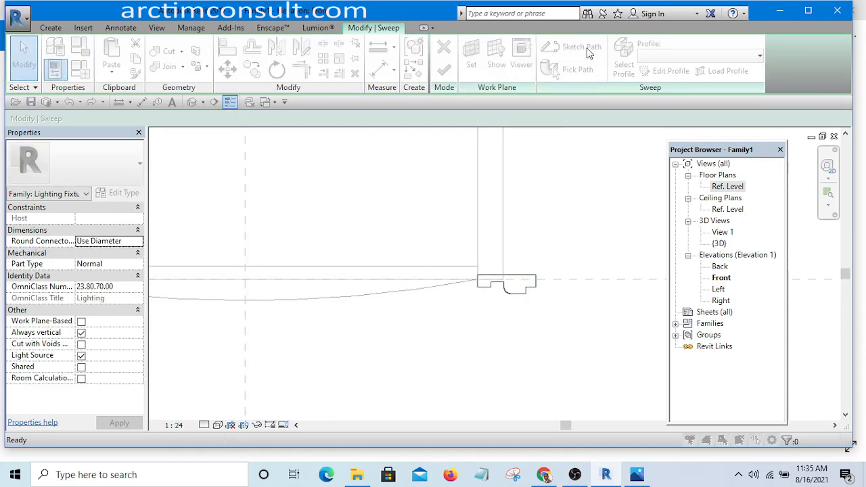
pyautogui.doubleClick(524, 205)
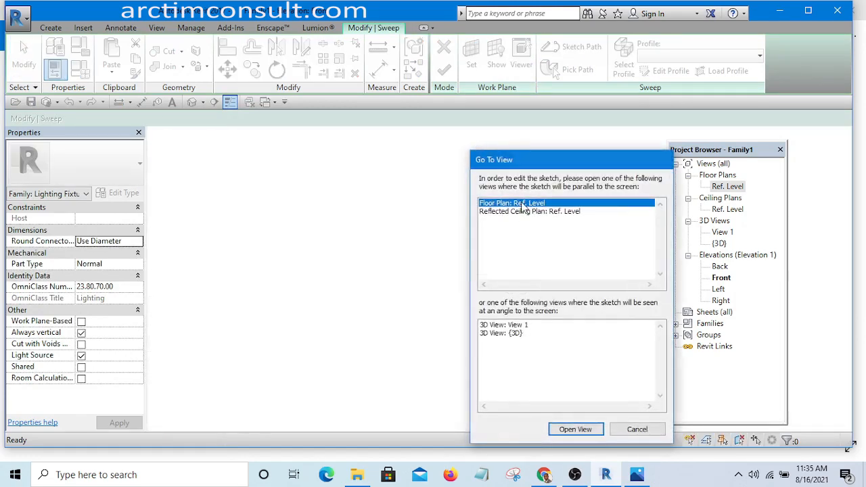
pyautogui.scroll(5, 427, 258)
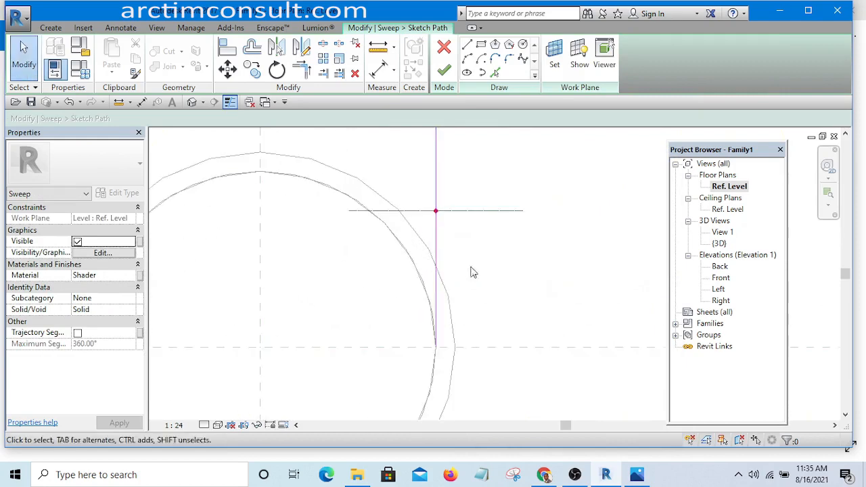
pyautogui.scroll(-5, 471, 249)
pyautogui.click(458, 193)
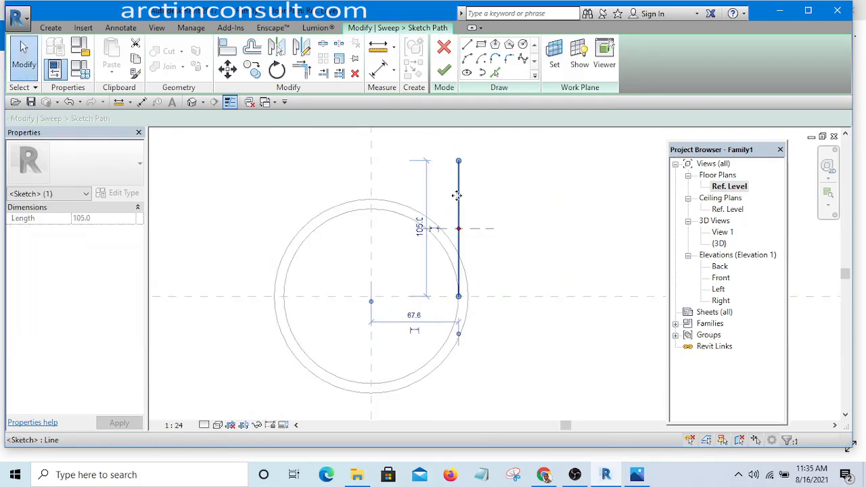
pyautogui.press('Delete')
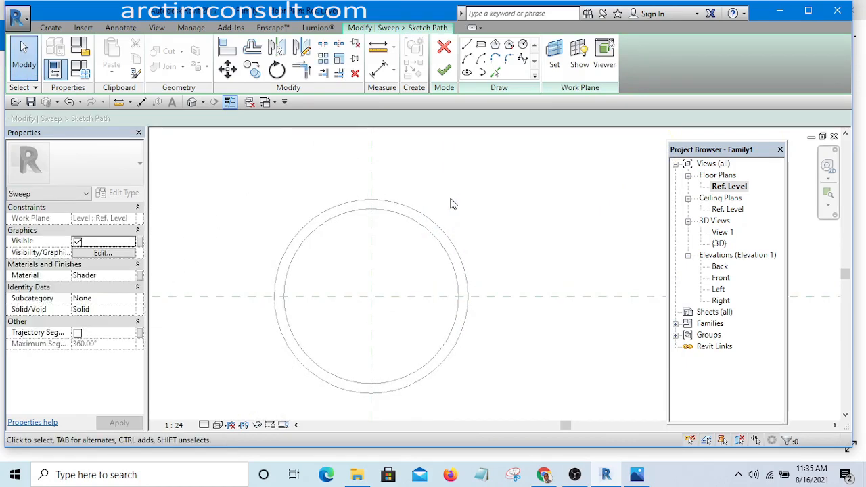
# Pick both halves of the body's inner circle as the sweep path, and finish the path and the sweep.
pyautogui.click(495, 73)
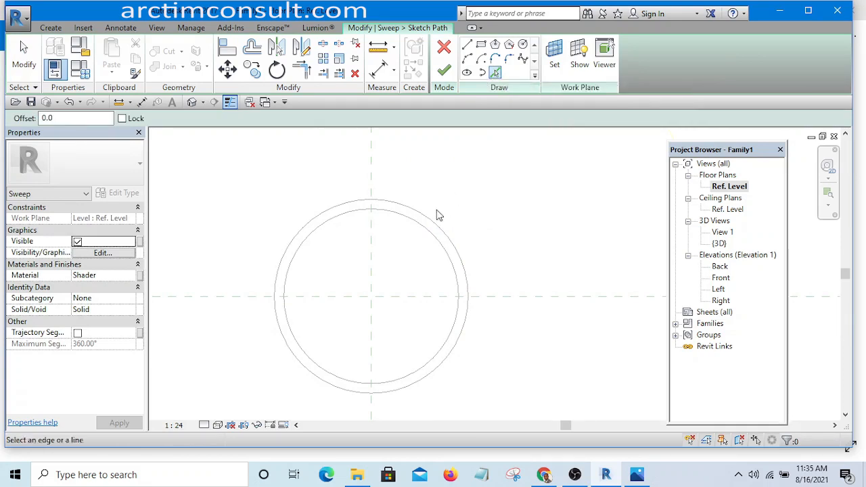
pyautogui.click(415, 225)
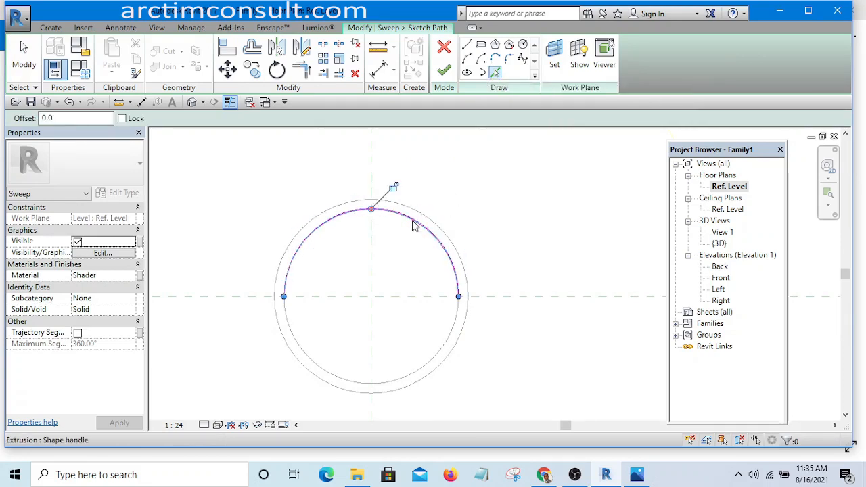
pyautogui.click(428, 359)
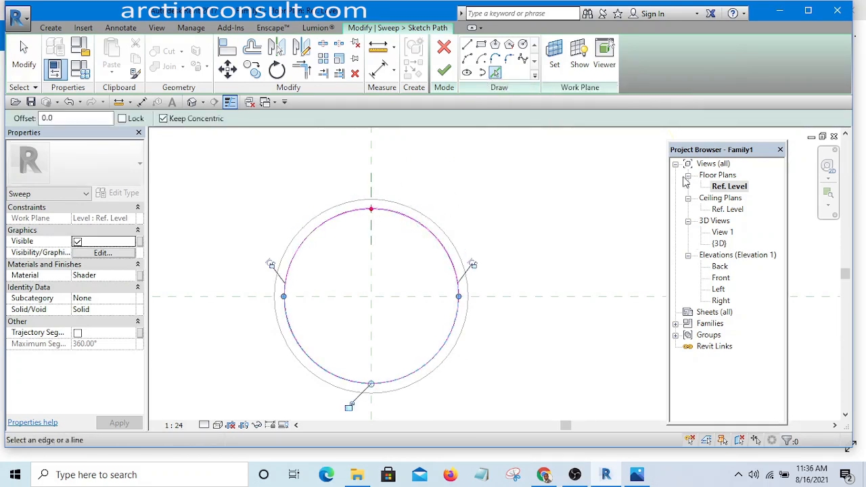
pyautogui.click(444, 70)
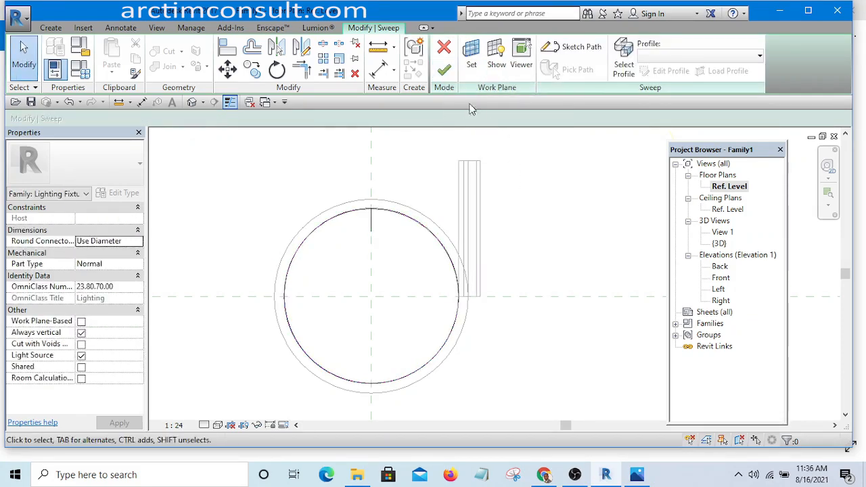
pyautogui.click(444, 70)
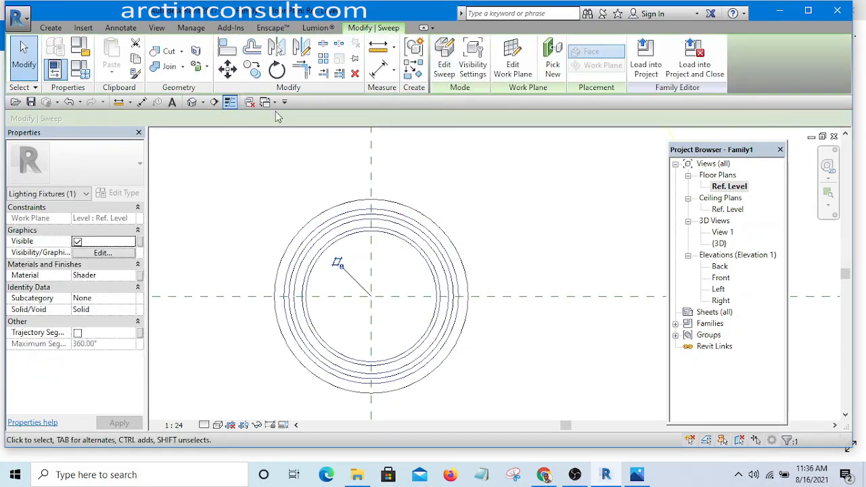
# Show the fixture's underside in the {3D} view and open the rim sweep for editing.
pyautogui.click(191, 101)
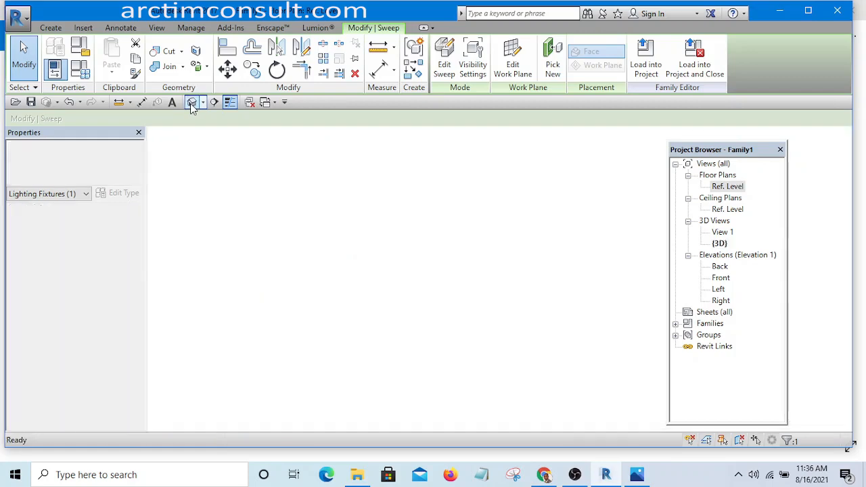
pyautogui.scroll(5, 463, 264)
pyautogui.scroll(-5, 501, 242)
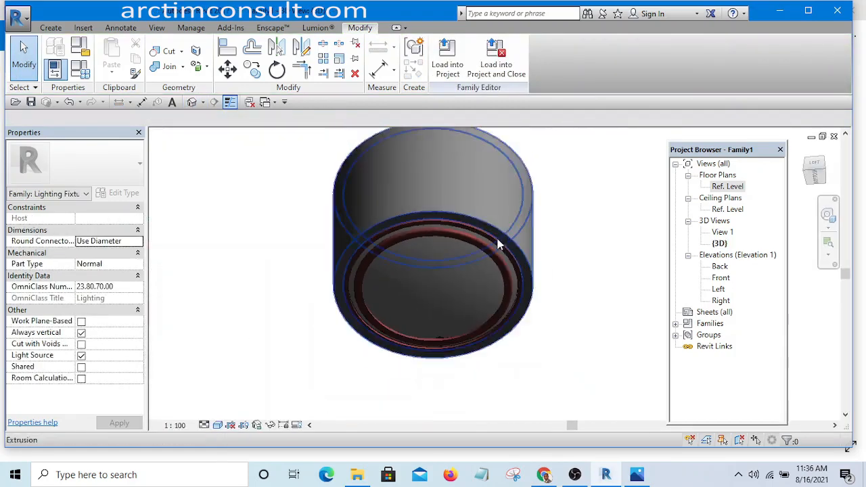
pyautogui.moveTo(474, 293)
pyautogui.keyDown('shift'); pyautogui.mouseDown(button='middle')
pyautogui.moveTo(478, 272)
pyautogui.moveTo(467, 304)
pyautogui.mouseUp(button='middle'); pyautogui.keyUp('shift')
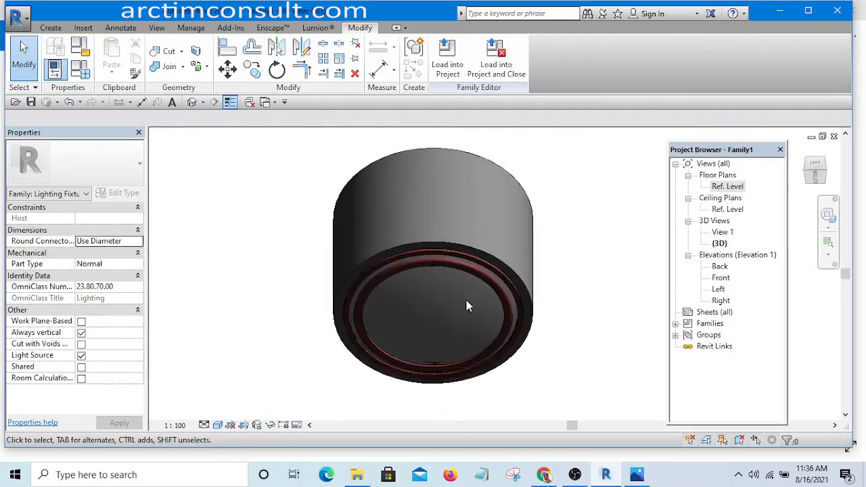
pyautogui.scroll(3, 464, 272)
pyautogui.click(461, 263)
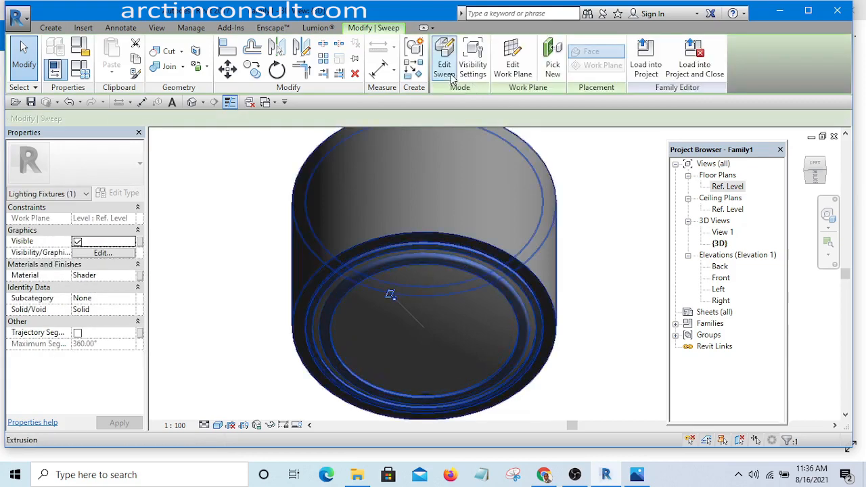
pyautogui.click(444, 60)
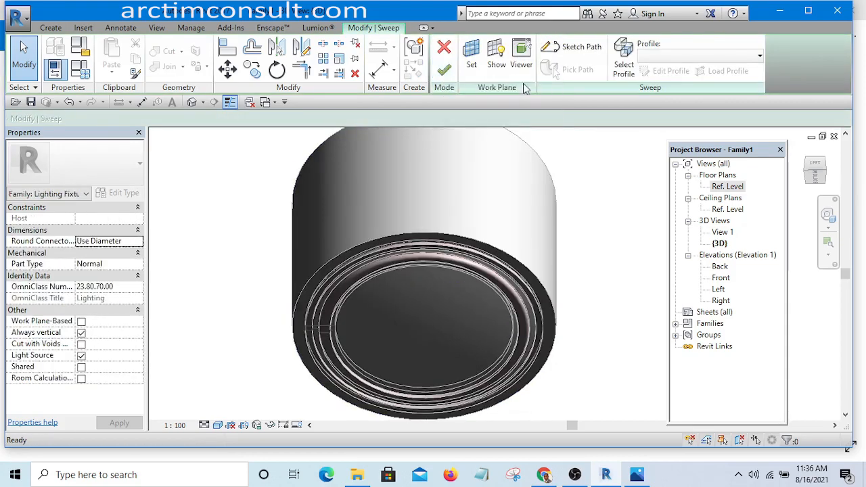
# Examine the sweep's circular path sketch around the profile plane, and close the path sketch.
pyautogui.click(582, 51)
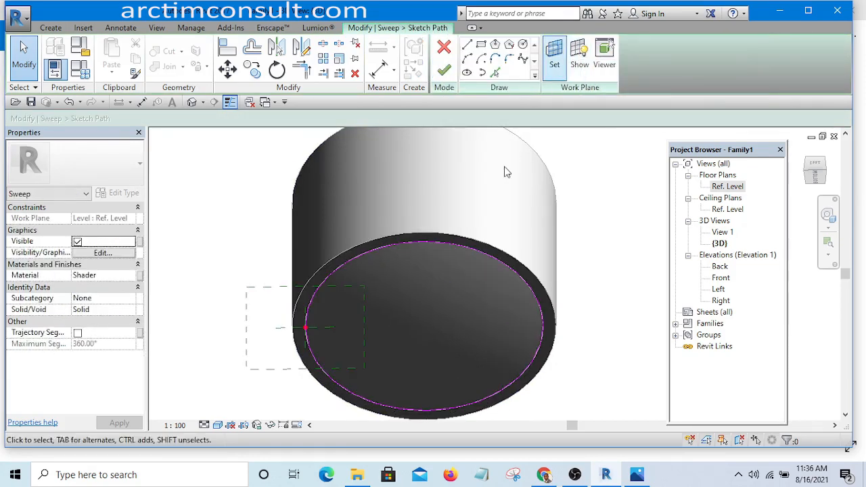
pyautogui.scroll(4, 288, 325)
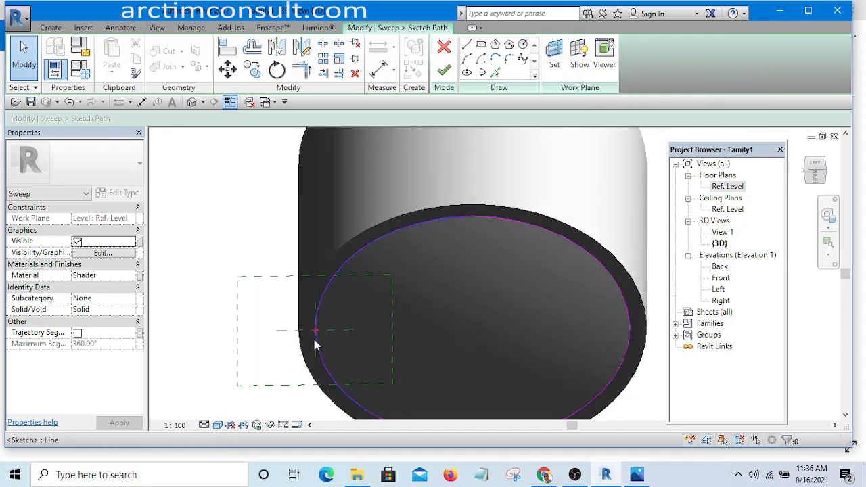
pyautogui.click(314, 321)
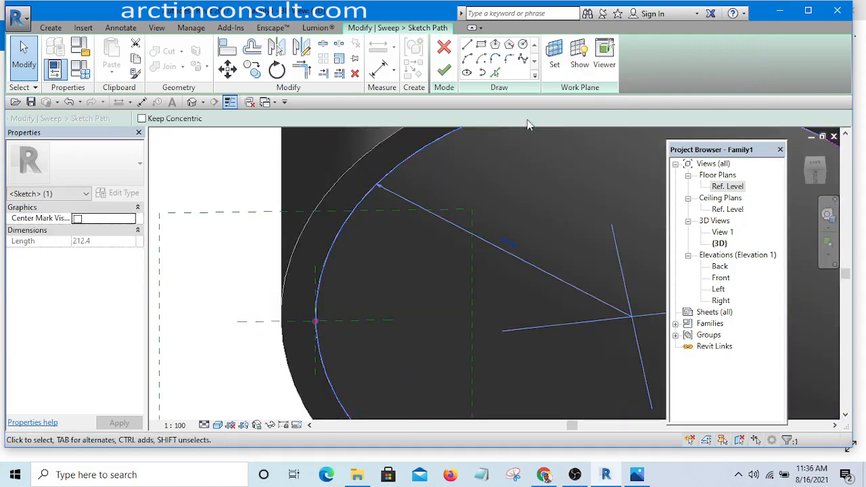
pyautogui.scroll(-5, 286, 236)
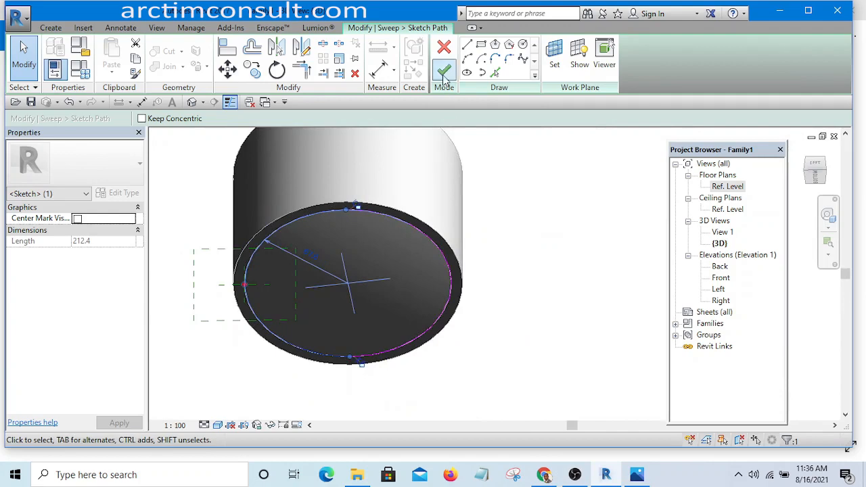
pyautogui.click(443, 72)
# Select the rim sweep's stepped profile and open its sketch for editing.
pyautogui.scroll(4, 249, 272)
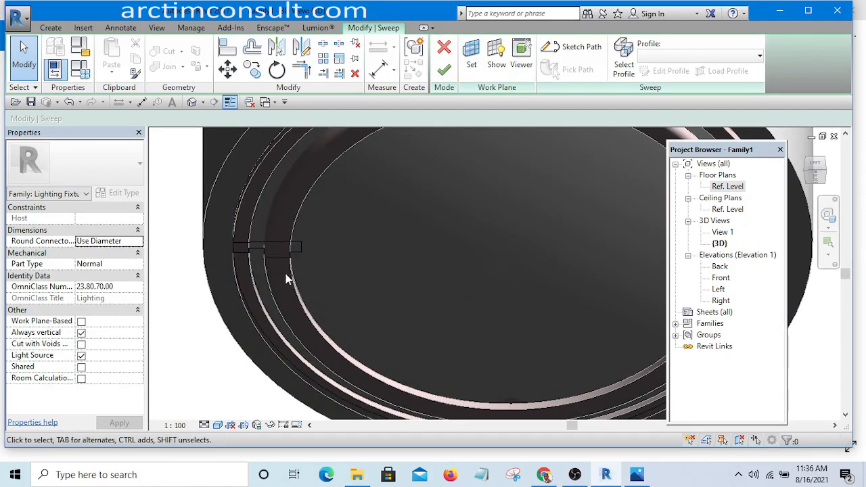
pyautogui.click(277, 263)
pyautogui.scroll(-2, 277, 260)
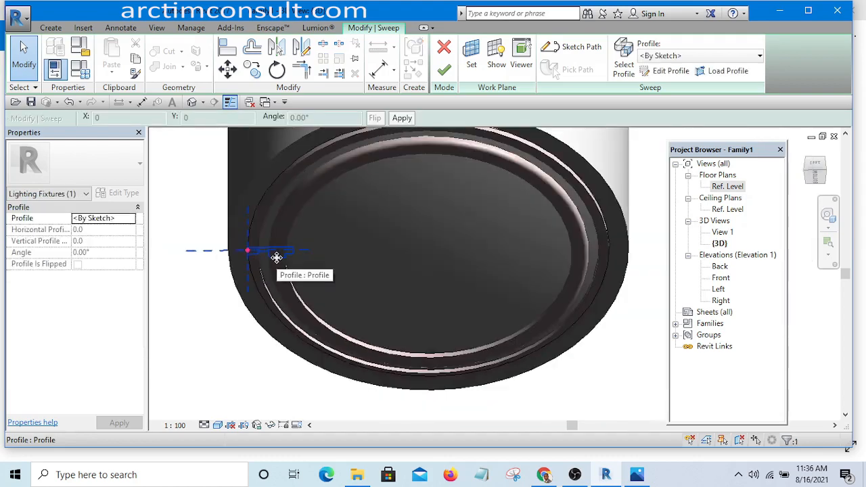
pyautogui.scroll(4, 277, 258)
pyautogui.scroll(-2, 298, 269)
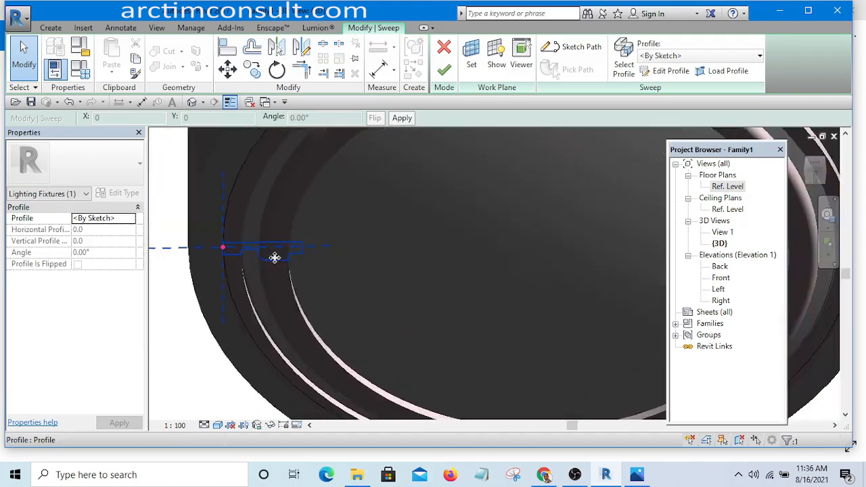
pyautogui.click(673, 71)
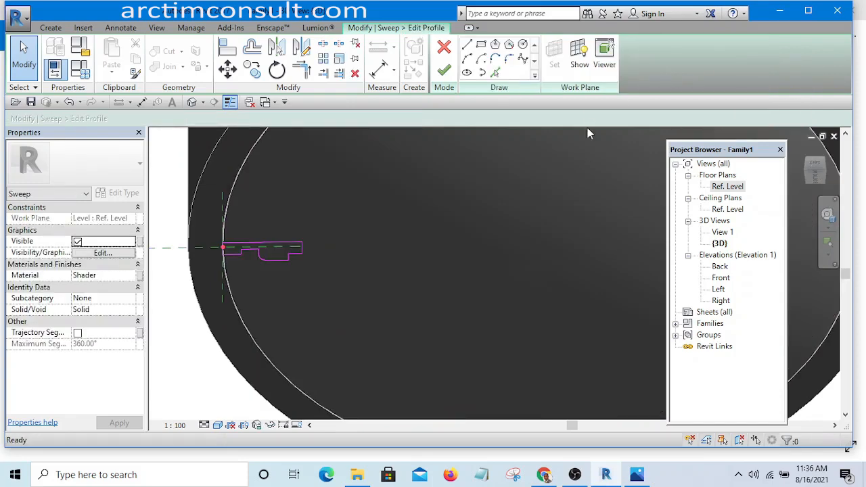
# Display the stepped profile sketch face-on in the Left elevation.
pyautogui.doubleClick(720, 279)
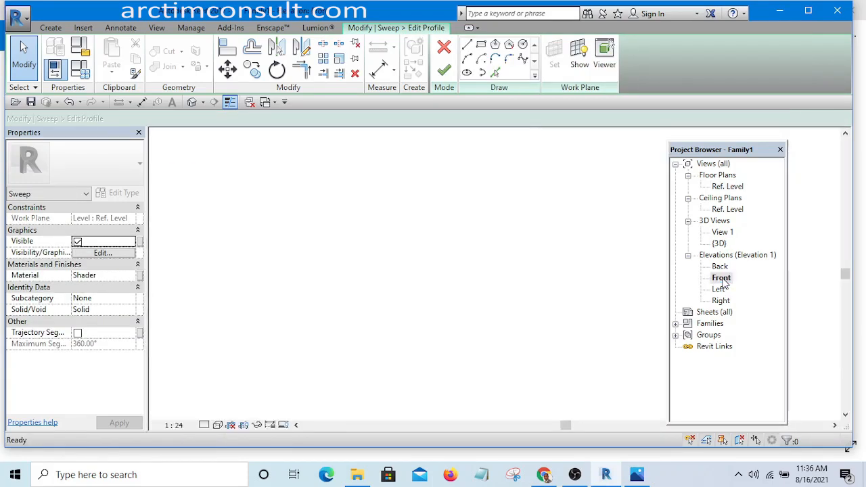
pyautogui.scroll(-3, 450, 265)
pyautogui.scroll(4, 433, 259)
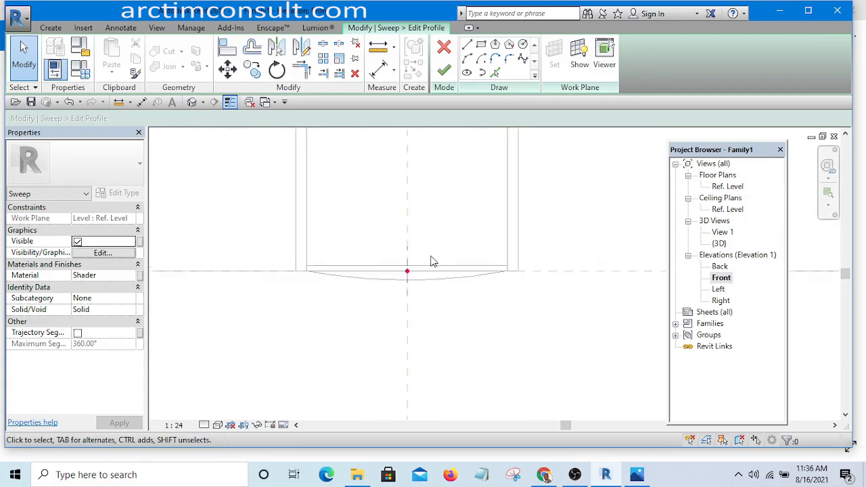
pyautogui.doubleClick(718, 290)
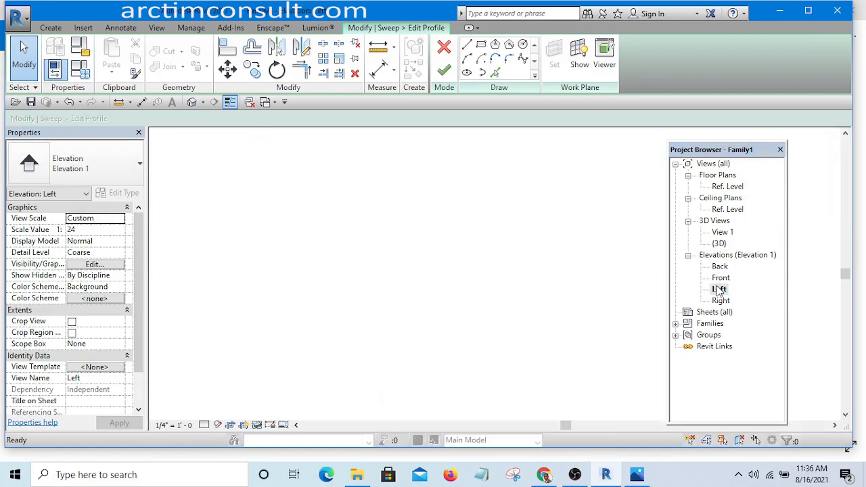
pyautogui.scroll(6, 489, 348)
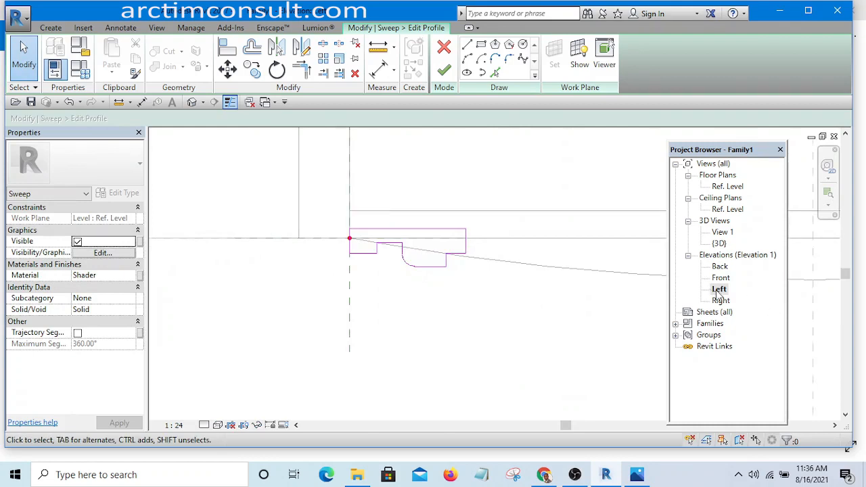
pyautogui.scroll(2, 354, 194)
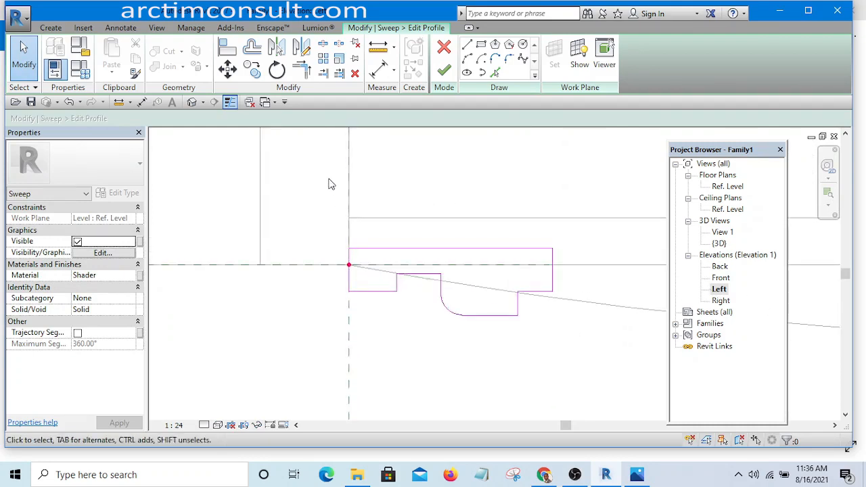
# Mirror the entire stepped profile without keeping a copy, about a drawn vertical axis through the path point, so it extends outward.
pyautogui.moveTo(329, 179); pyautogui.dragTo(604, 399)
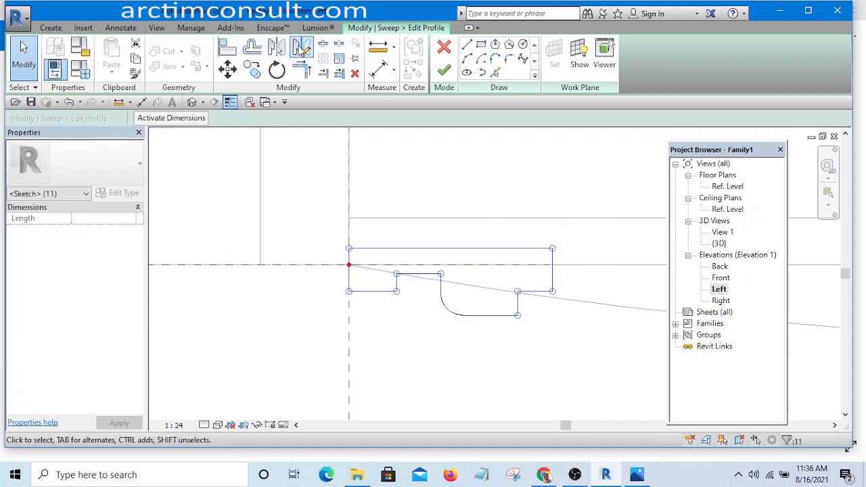
pyautogui.click(300, 47)
pyautogui.click(138, 119)
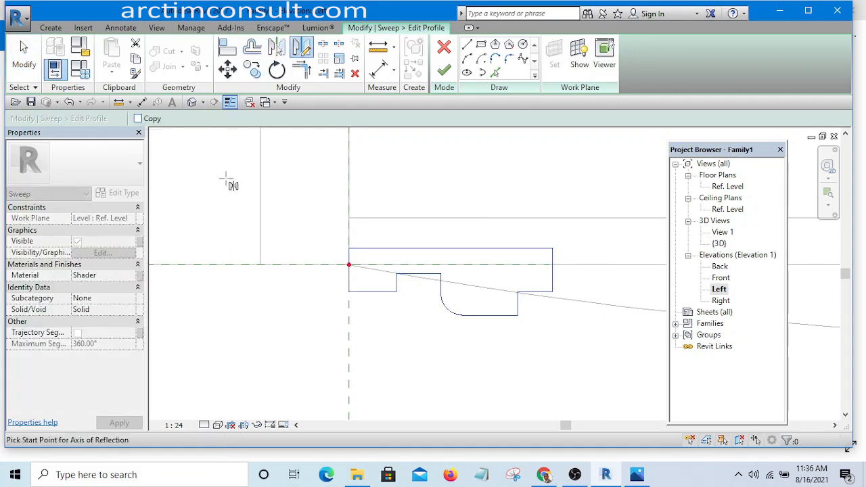
pyautogui.click(349, 349)
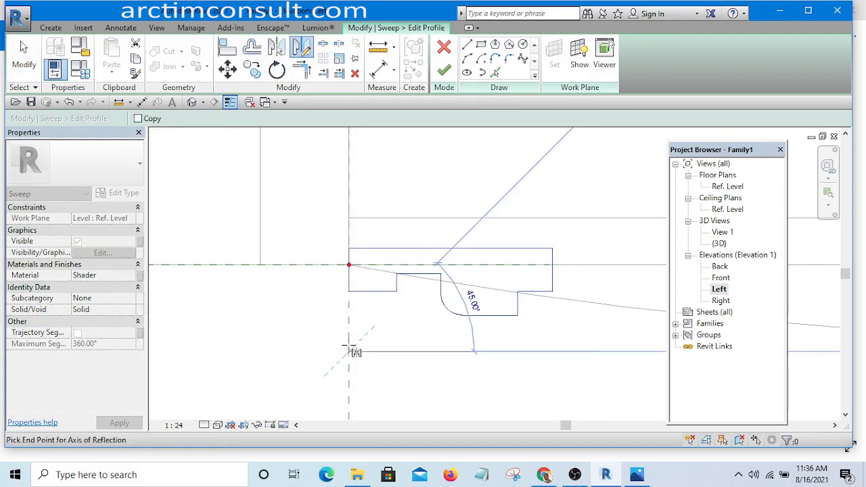
pyautogui.click(354, 161)
pyautogui.scroll(-3, 449, 184)
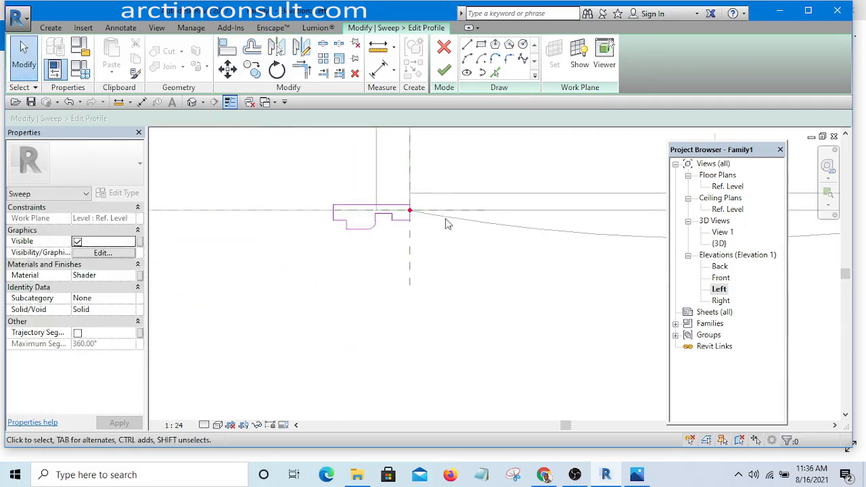
pyautogui.scroll(4, 440, 302)
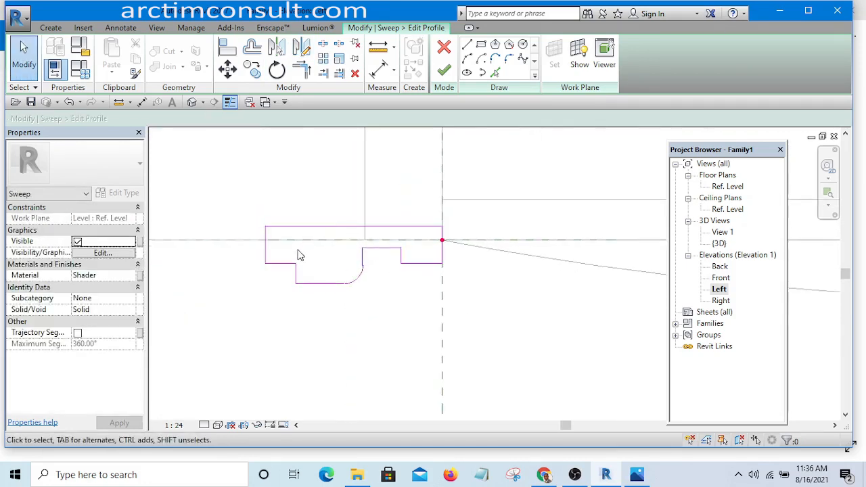
# Shorten the stepped rim profile by nudging its three outer end lines inward toward the path point.
pyautogui.scroll(2, 287, 237)
pyautogui.moveTo(228, 155)
pyautogui.mouseDown()
pyautogui.moveTo(363, 402)
pyautogui.moveTo(361, 359)
pyautogui.mouseUp()
pyautogui.press('Right')
pyautogui.press('Right')
pyautogui.press('Right')
pyautogui.press('Right')
pyautogui.press('Right')
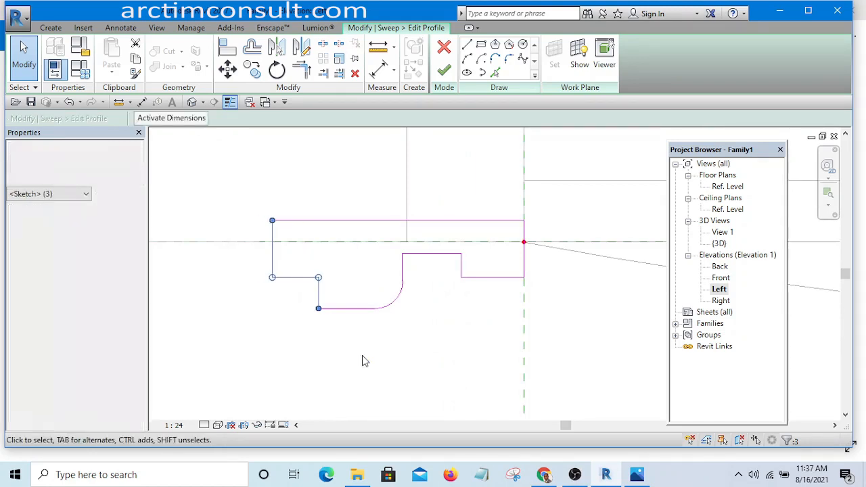
pyautogui.press('Right')
pyautogui.press('Right')
pyautogui.press('Right')
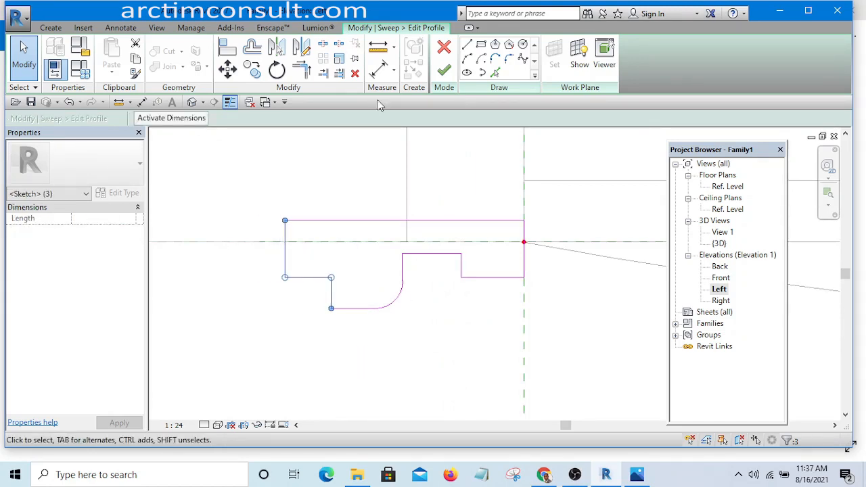
# Check the stepped profile's overall width with an aligned dimension from its outer edge to the path point, without keeping the dimension.
pyautogui.click(379, 67)
pyautogui.click(287, 261)
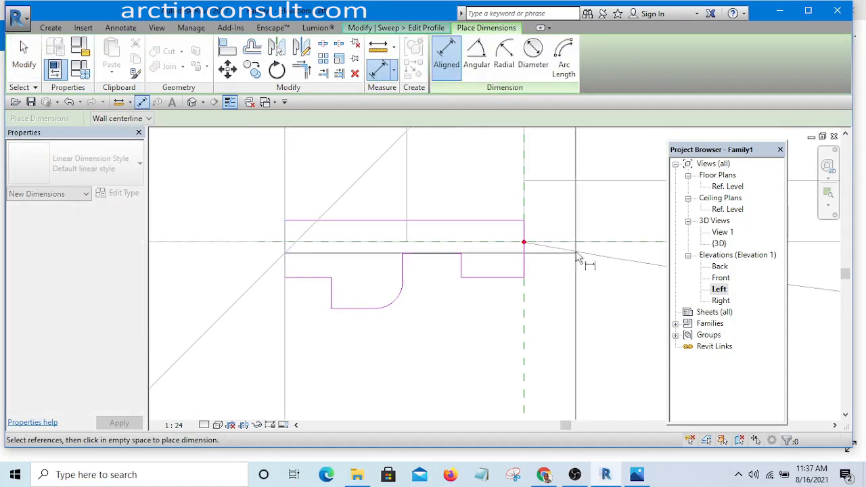
pyautogui.scroll(1, 529, 216)
pyautogui.click(524, 206)
pyautogui.scroll(-3, 530, 174)
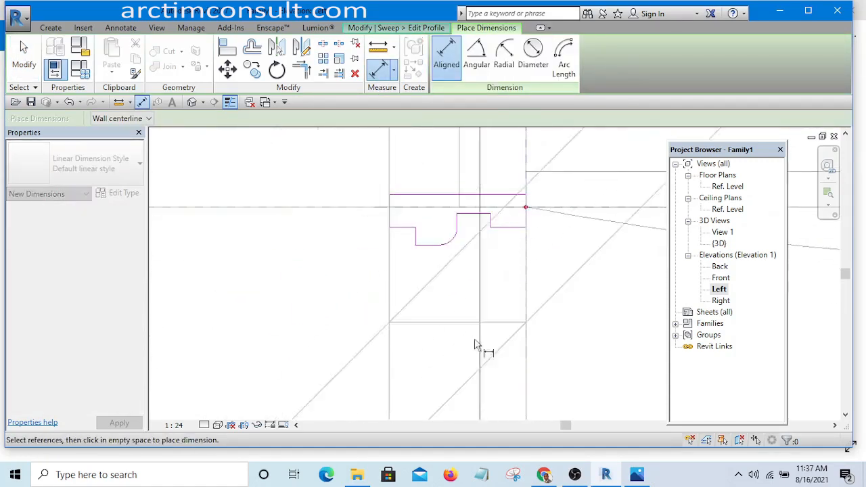
pyautogui.scroll(-4, 381, 339)
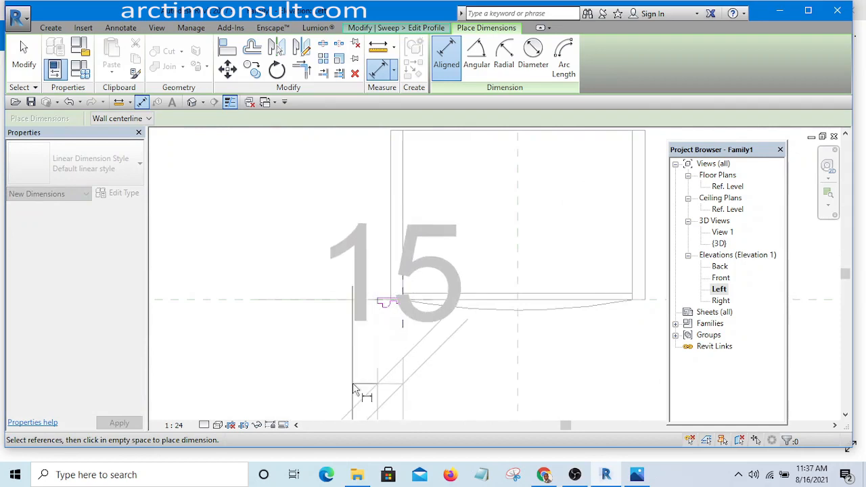
pyautogui.scroll(-2, 298, 335)
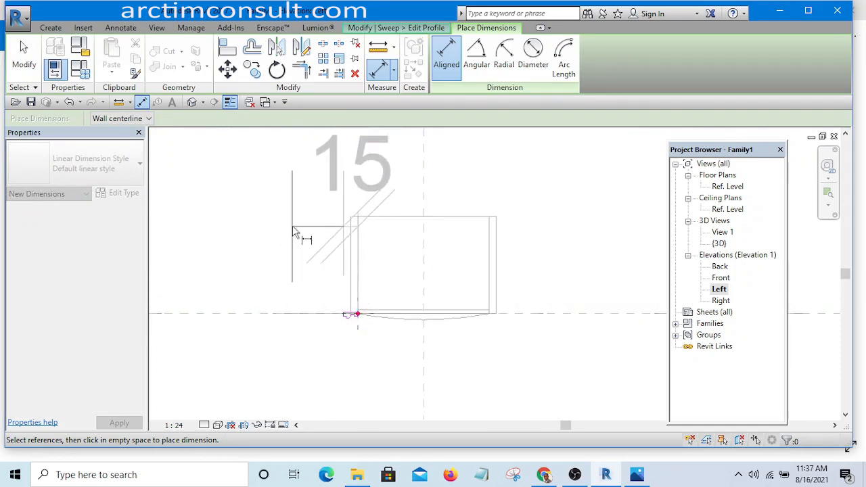
pyautogui.rightClick(293, 231)
pyautogui.click(325, 236)
pyautogui.press('d')
pyautogui.press('i')
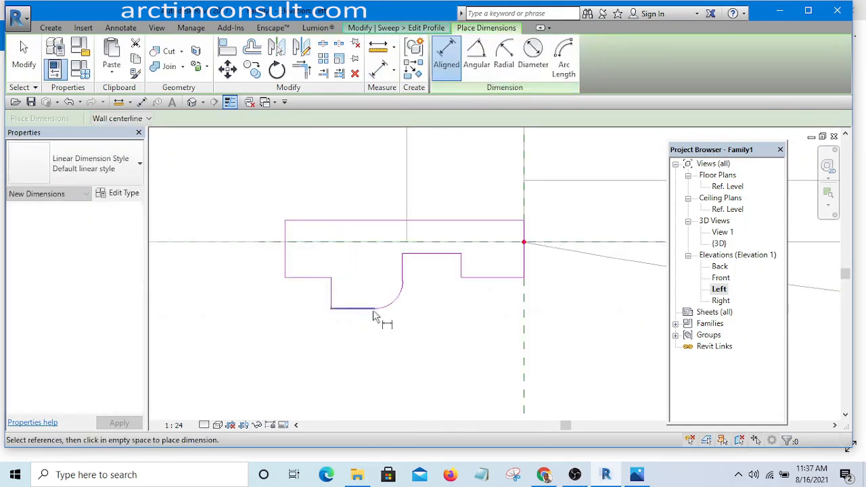
pyautogui.rightClick(319, 192)
pyautogui.click(321, 190)
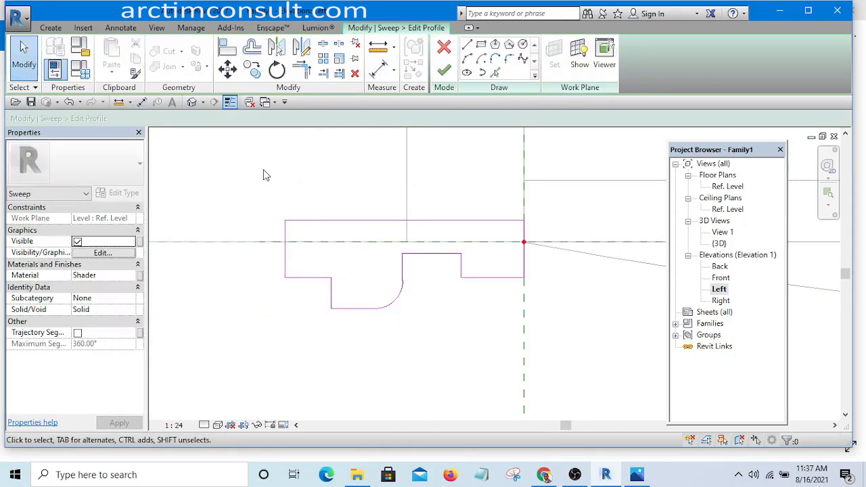
# Finish the stepped profile sketch, complete the rim sweep and clear the selection.
pyautogui.scroll(-5, 410, 261)
pyautogui.scroll(1, 410, 261)
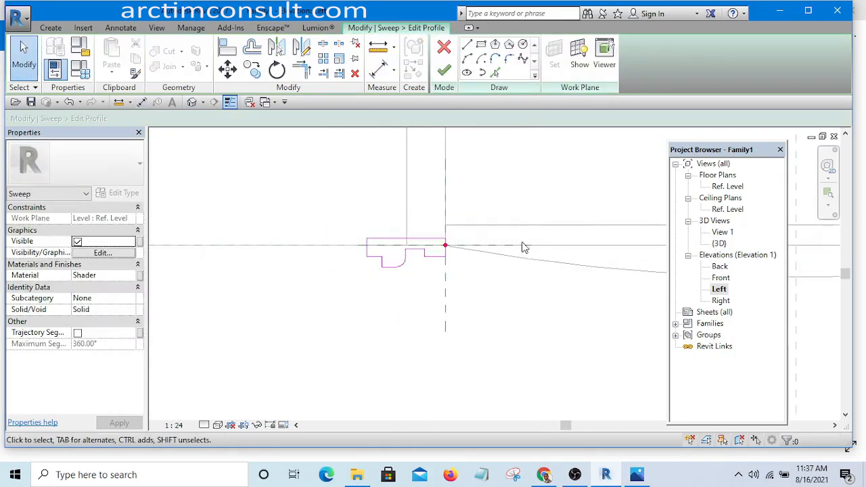
pyautogui.click(440, 73)
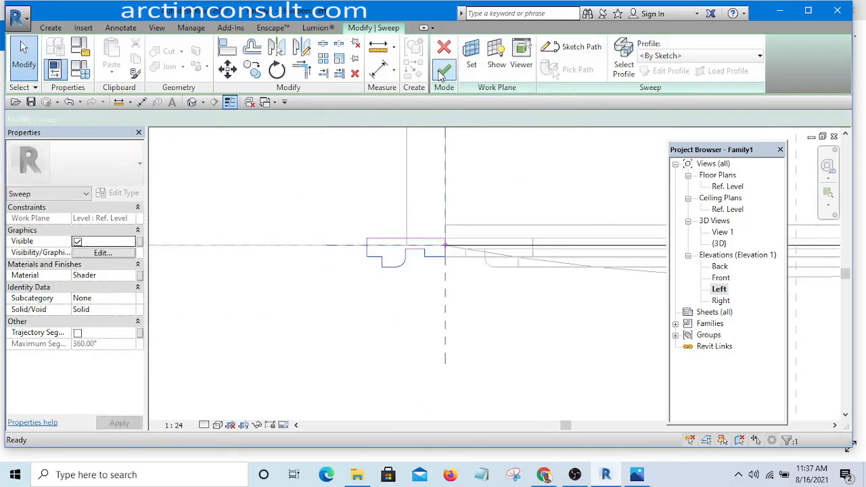
pyautogui.click(441, 69)
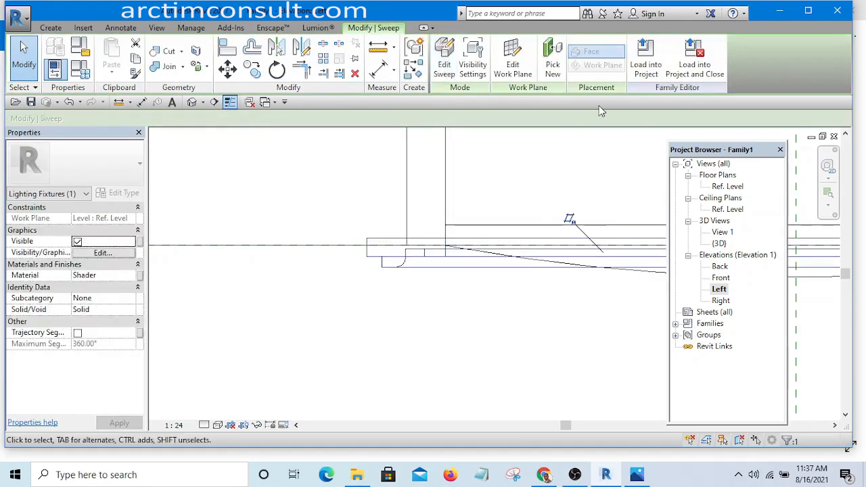
pyautogui.click(309, 217)
pyautogui.scroll(-5, 311, 227)
pyautogui.moveTo(411, 329); pyautogui.dragTo(318, 371, button='middle')
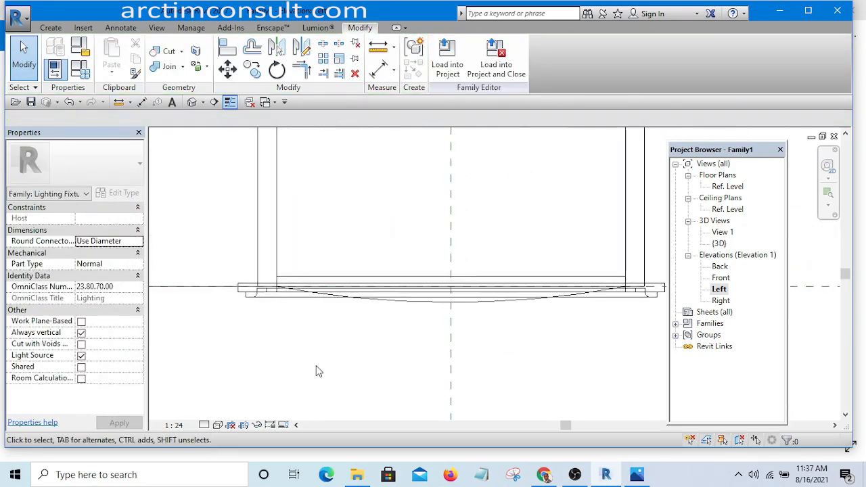
# Examine the shortened rim, the lens and the cylindrical body from below and the side in the default 3D view.
pyautogui.click(192, 102)
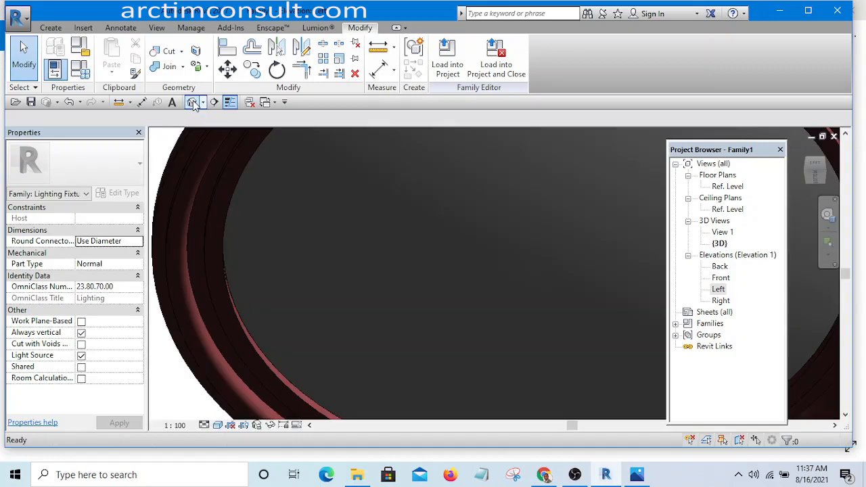
pyautogui.scroll(-3, 310, 279)
pyautogui.moveTo(350, 277)
pyautogui.keyDown('shift'); pyautogui.mouseDown(button='middle')
pyautogui.moveTo(354, 307)
pyautogui.moveTo(325, 296)
pyautogui.mouseUp(button='middle'); pyautogui.keyUp('shift')
pyautogui.scroll(-2, 324, 295)
pyautogui.keyDown('shift'); pyautogui.moveTo(397, 248); pyautogui.dragTo(389, 322, button='middle'); pyautogui.keyUp('shift')
pyautogui.moveTo(392, 313); pyautogui.dragTo(458, 145, button='middle')
pyautogui.keyDown('shift'); pyautogui.moveTo(522, 184); pyautogui.dragTo(467, 249, button='middle'); pyautogui.keyUp('shift')
pyautogui.scroll(2, 387, 287)
pyautogui.scroll(6, 386, 289)
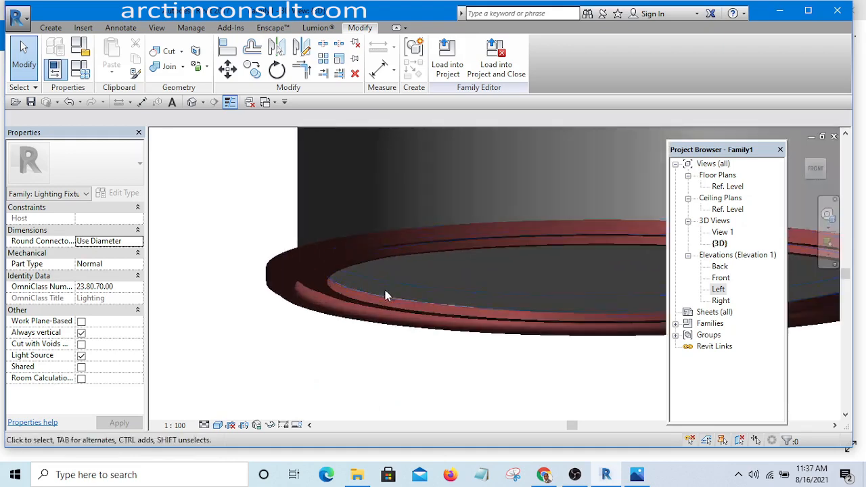
pyautogui.scroll(-6, 249, 272)
pyautogui.keyDown('shift'); pyautogui.moveTo(390, 333); pyautogui.dragTo(460, 275, button='middle'); pyautogui.keyUp('shift')
pyautogui.scroll(5, 448, 213)
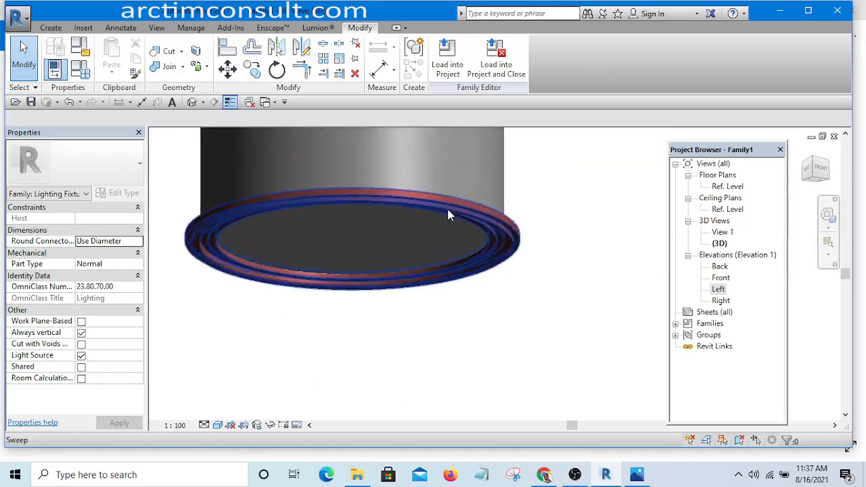
pyautogui.scroll(-3, 477, 274)
pyautogui.keyDown('shift'); pyautogui.moveTo(408, 312); pyautogui.dragTo(413, 348, button='middle'); pyautogui.keyUp('shift')
pyautogui.scroll(-4, 427, 322)
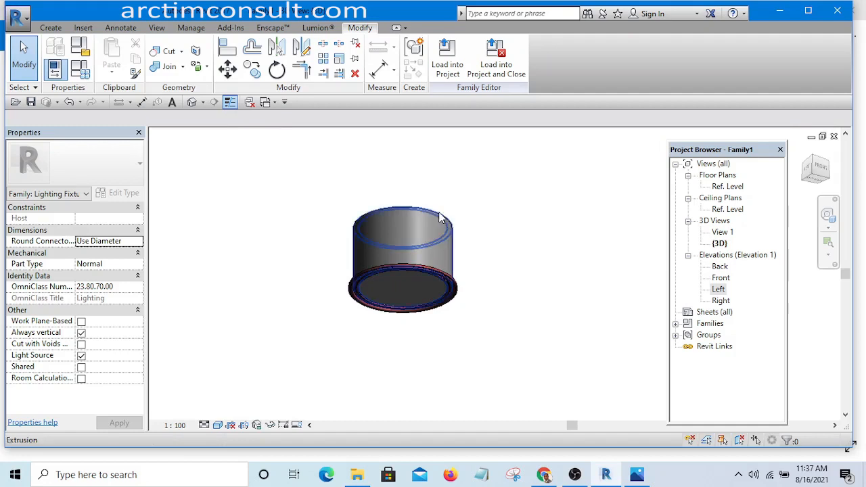
pyautogui.keyDown('shift'); pyautogui.moveTo(512, 194); pyautogui.dragTo(362, 235, button='middle'); pyautogui.keyUp('shift')
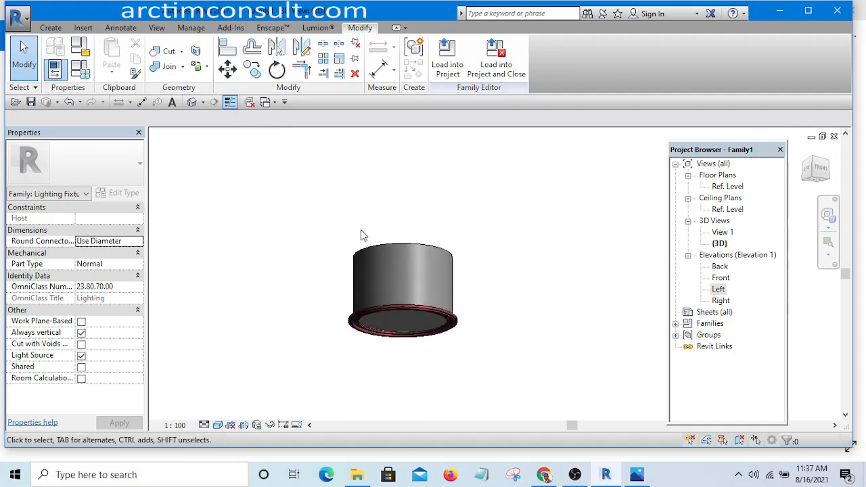
# Save the family as Spot Light in the Interior Design Using Revit folder, accepting 3 maximum backups.
pyautogui.click(20, 18)
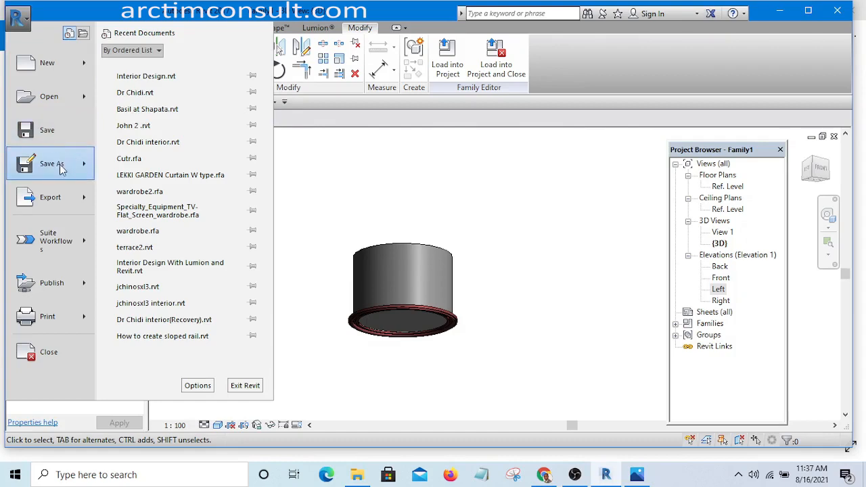
pyautogui.moveTo(61, 169)
pyautogui.click(179, 126)
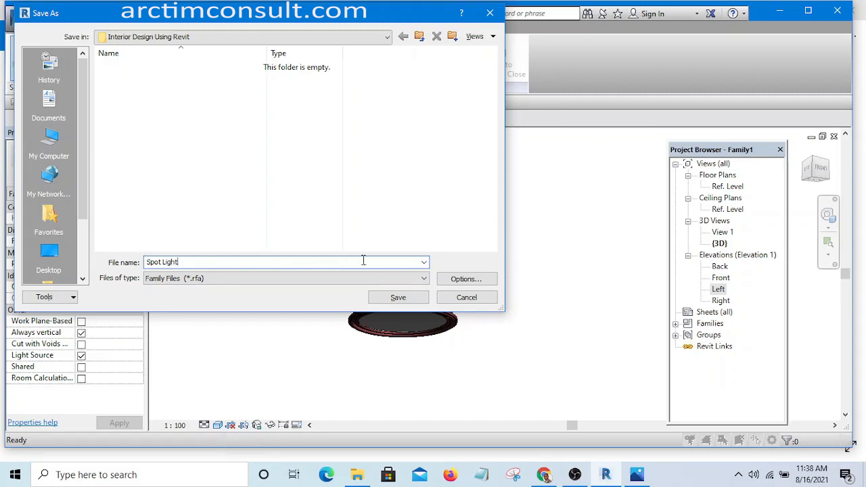
pyautogui.click(471, 280)
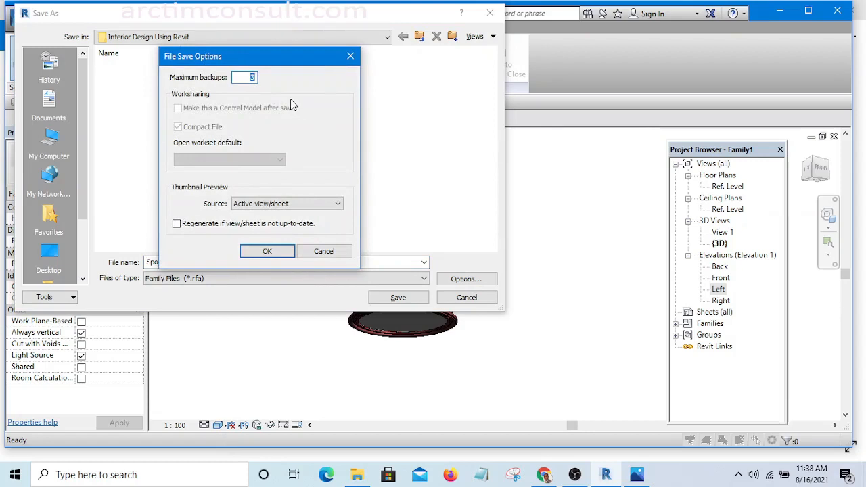
pyautogui.click(259, 252)
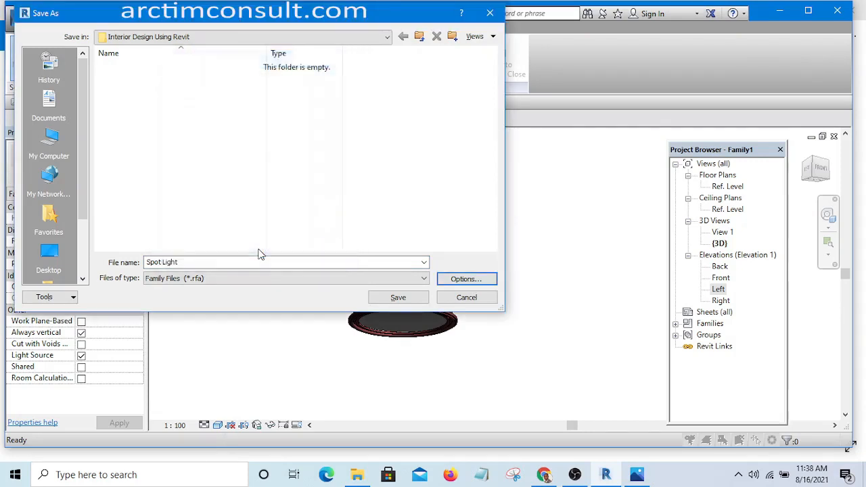
pyautogui.click(398, 298)
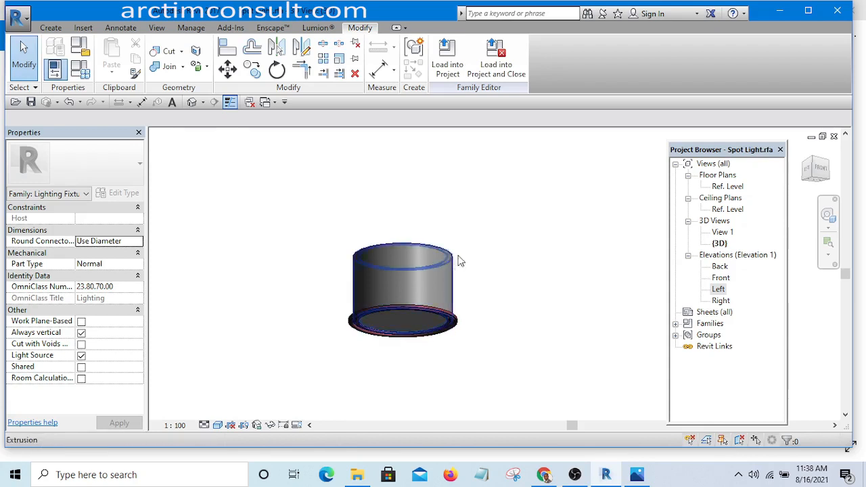
# Load the Spot Light family into the open Interior Design project.
pyautogui.keyDown('shift'); pyautogui.moveTo(500, 266); pyautogui.dragTo(512, 297, button='middle'); pyautogui.keyUp('shift')
pyautogui.scroll(5, 427, 319)
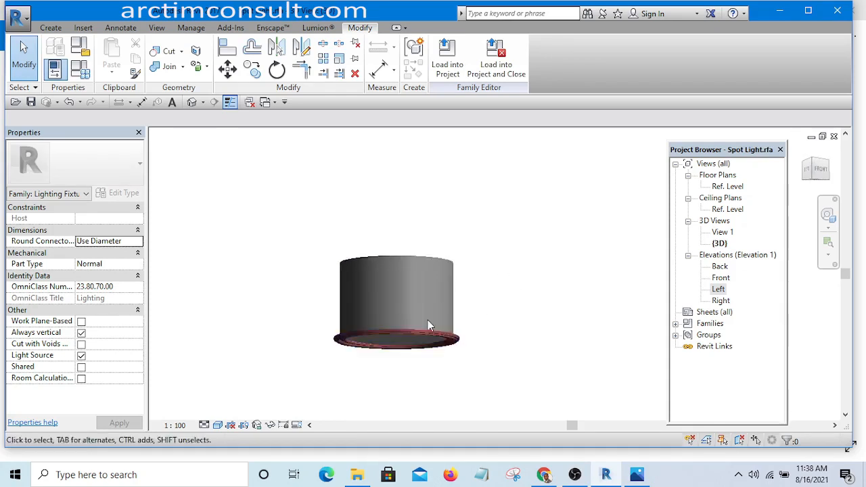
pyautogui.click(446, 67)
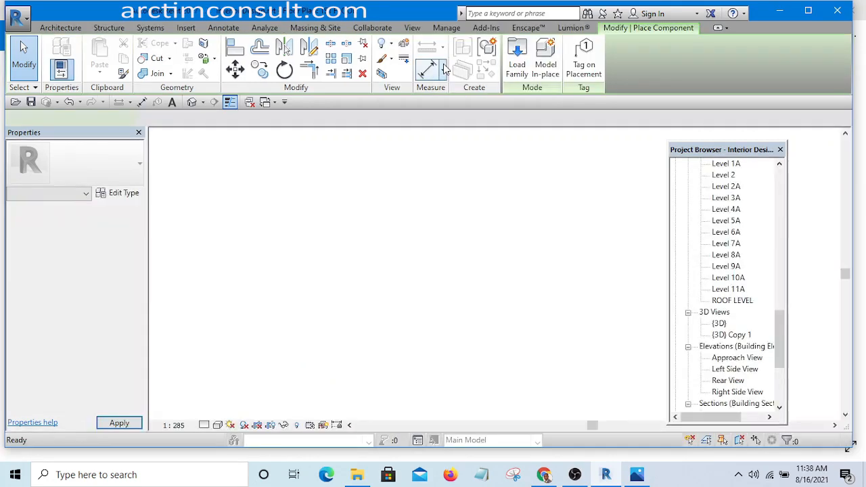
# Examine the dining and kitchen areas of the 1ST FLOOR plan, and leave the spot light placement without placing any.
pyautogui.scroll(10, 425, 278)
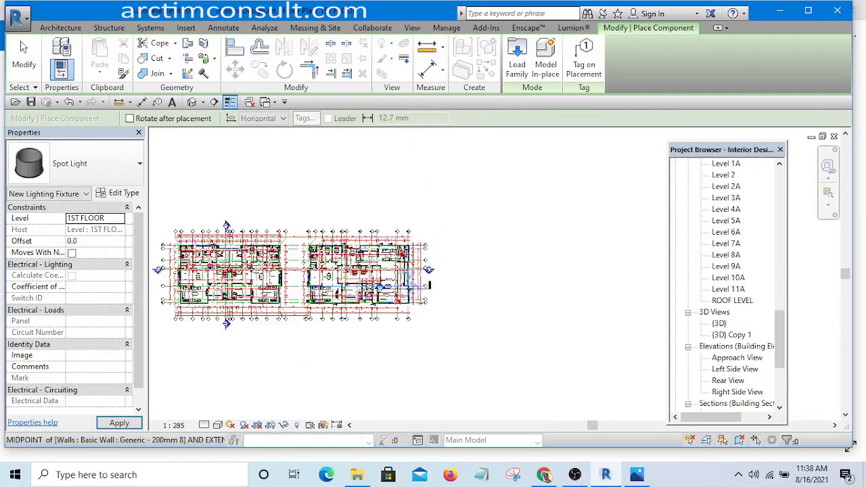
pyautogui.scroll(3, 487, 219)
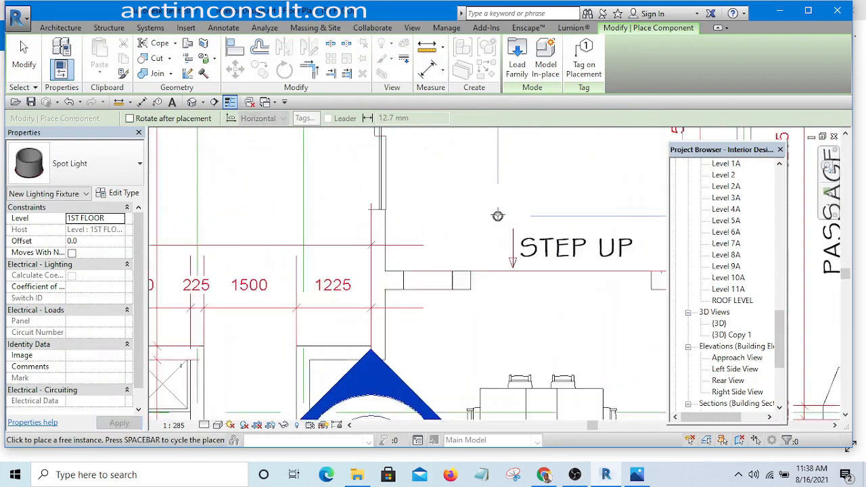
pyautogui.scroll(-3, 403, 241)
pyautogui.scroll(-3, 403, 240)
pyautogui.scroll(4, 435, 344)
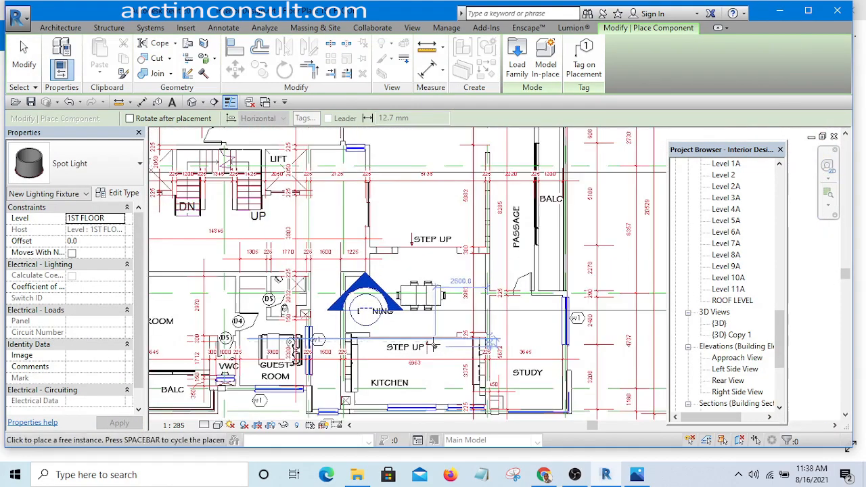
pyautogui.moveTo(441, 354); pyautogui.dragTo(388, 309, button='middle')
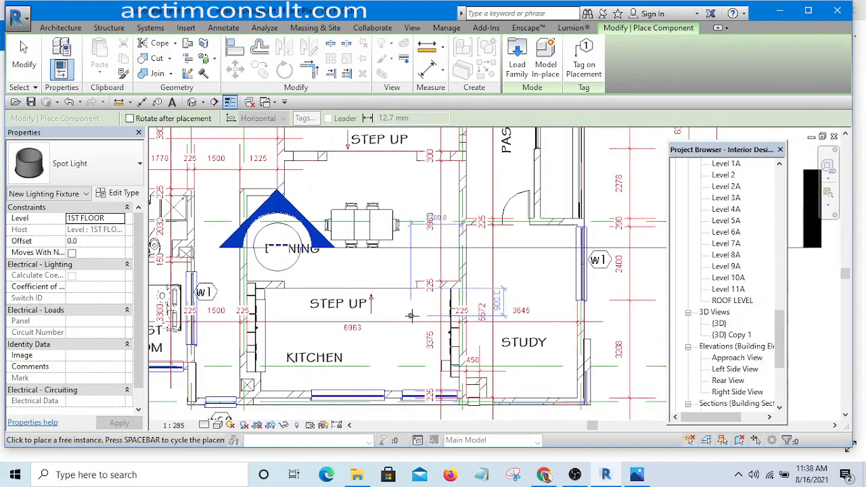
pyautogui.scroll(2, 414, 309)
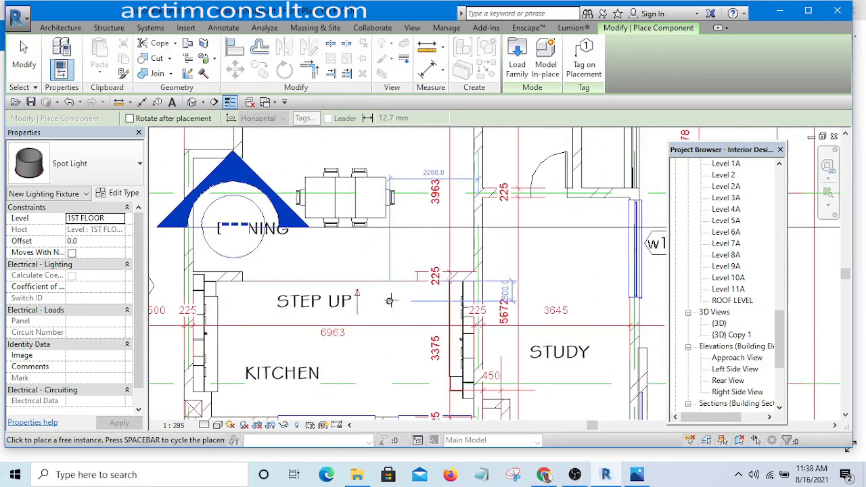
pyautogui.press('Escape')
pyautogui.press('Escape')
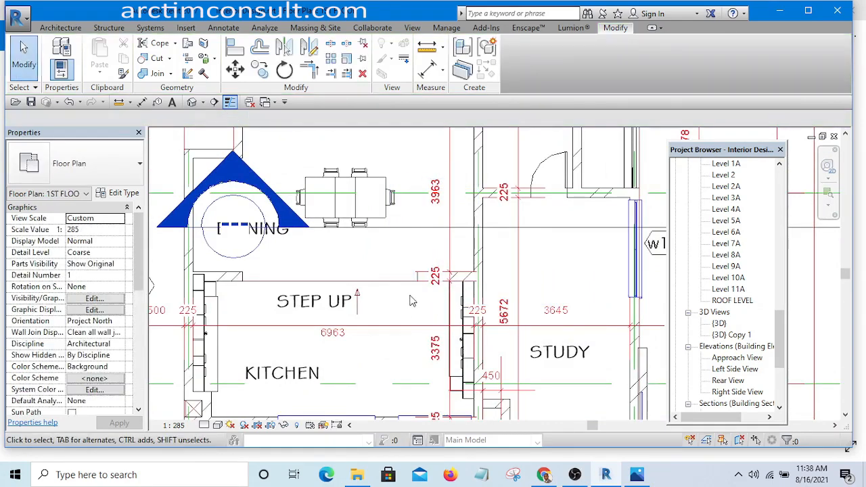
# Open the 2ND FLOOR plan at the bedroom beside the toilet, and save the project.
pyautogui.scroll(-3, 503, 269)
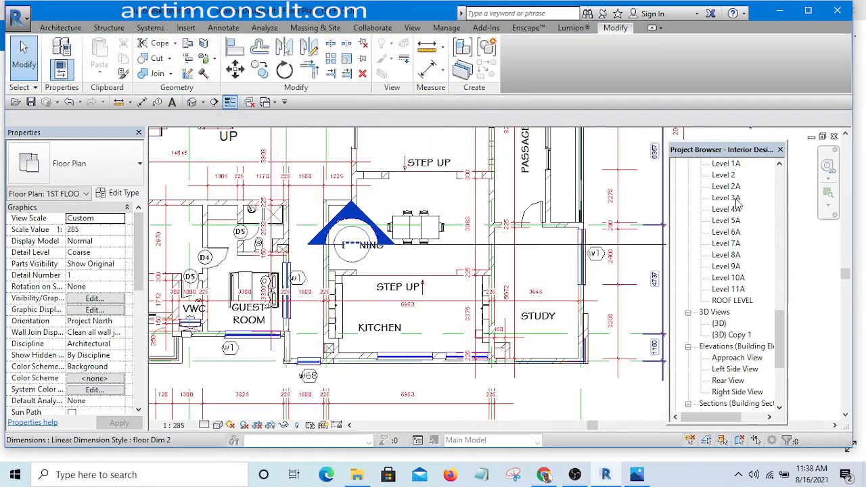
pyautogui.moveTo(782, 327); pyautogui.dragTo(779, 179)
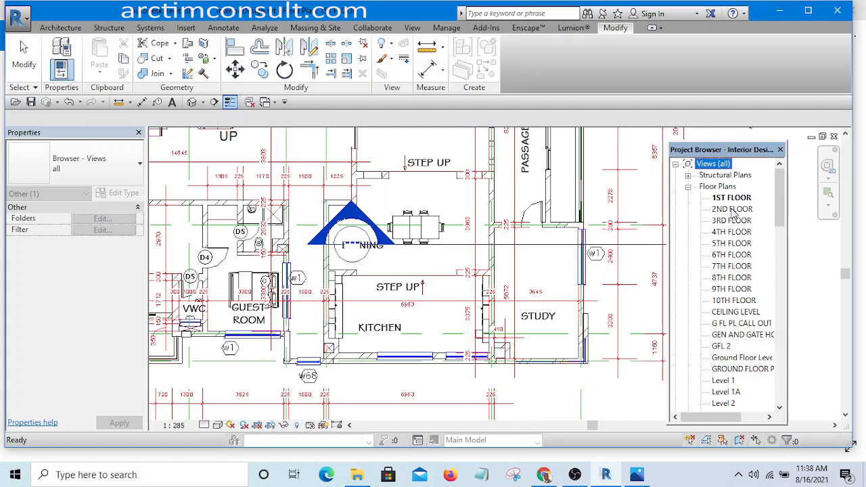
pyautogui.click(734, 210)
pyautogui.doubleClick(734, 210)
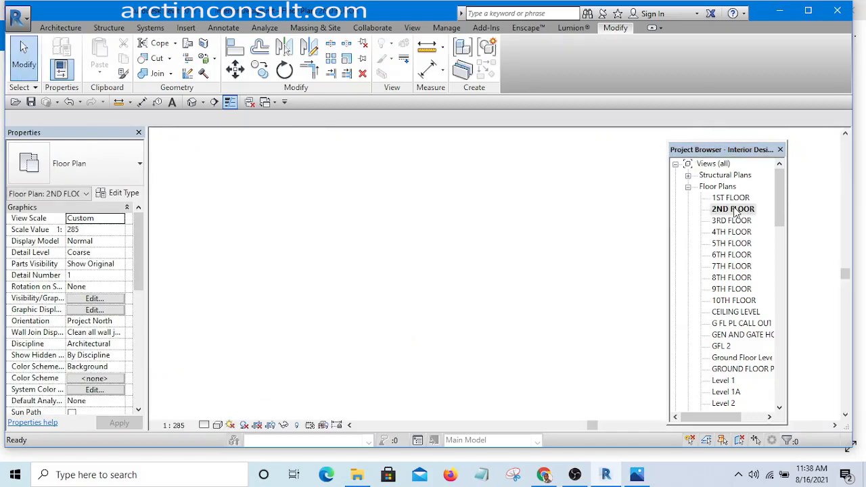
pyautogui.scroll(5, 370, 333)
pyautogui.scroll(1, 370, 333)
pyautogui.moveTo(371, 332); pyautogui.dragTo(413, 292, button='middle')
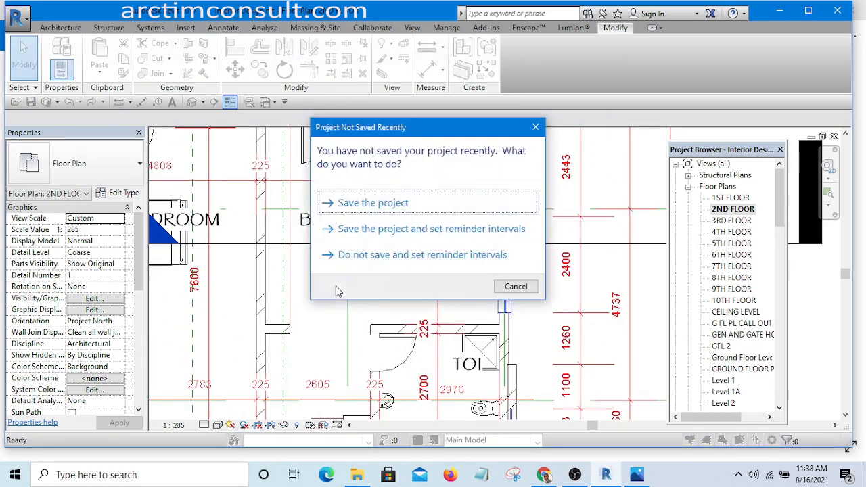
pyautogui.click(390, 204)
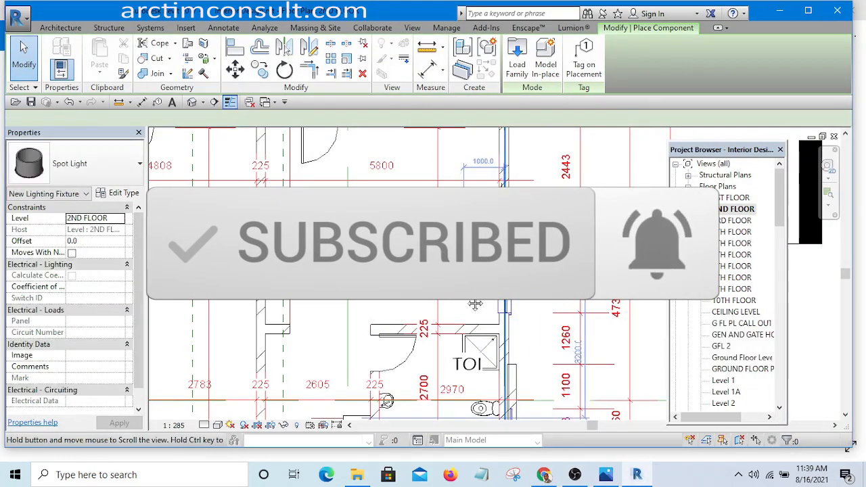
# Place two spot lights in the bedroom beside the toilet, one near the window wall and one by the door, each about 1000 mm from the door wall.
pyautogui.scroll(2, 451, 322)
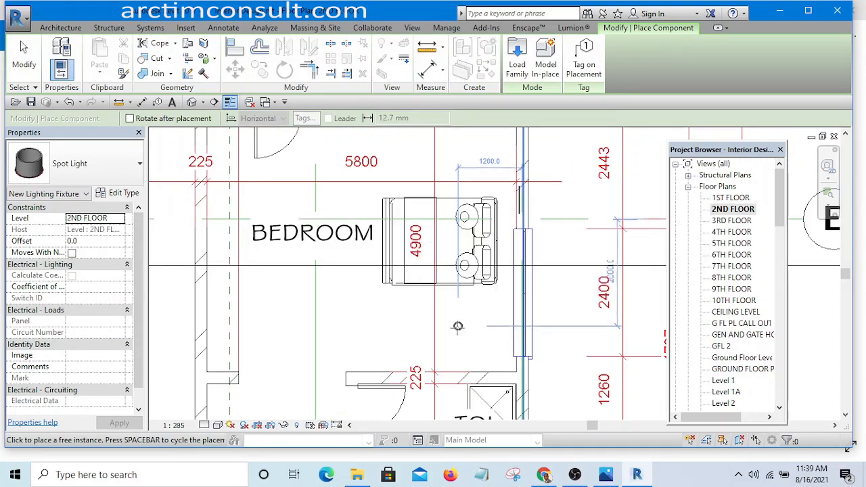
pyautogui.scroll(-3, 461, 338)
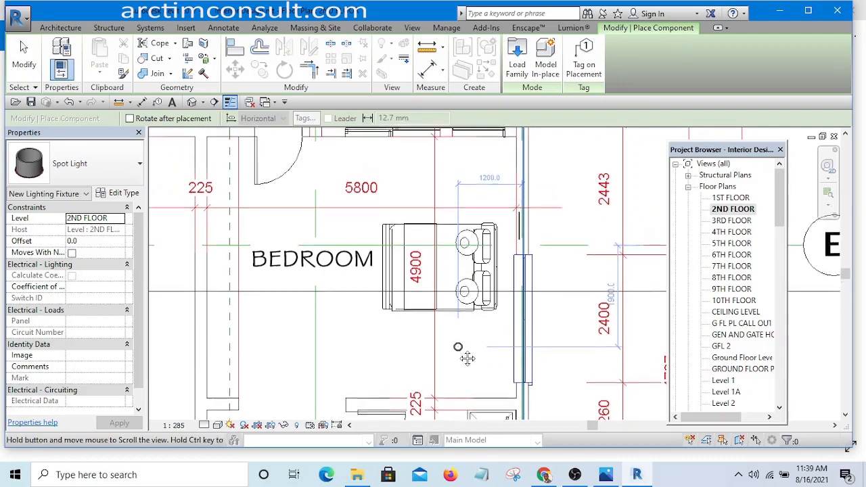
pyautogui.scroll(2, 464, 238)
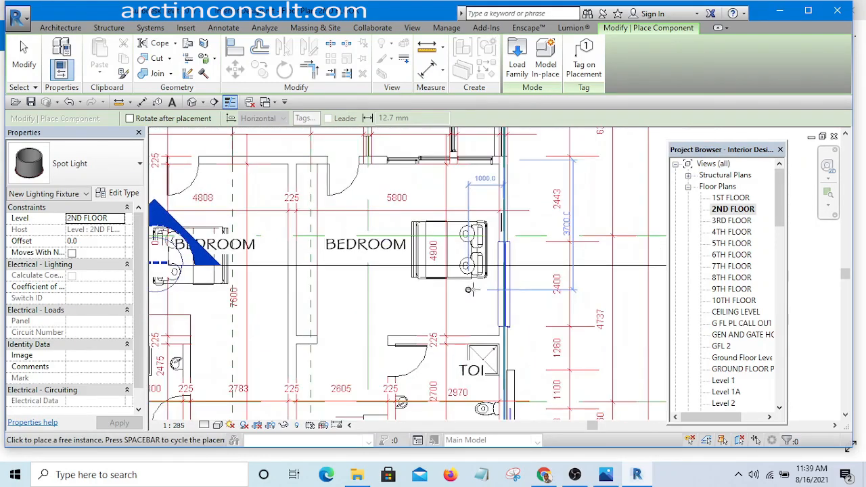
pyautogui.scroll(2, 472, 192)
pyautogui.scroll(1, 472, 192)
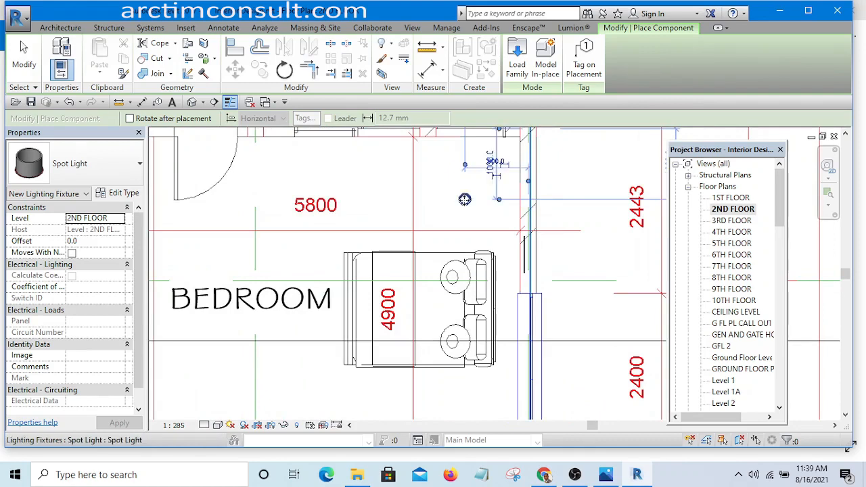
pyautogui.scroll(-2, 507, 193)
pyautogui.scroll(2, 358, 200)
pyautogui.scroll(1, 356, 201)
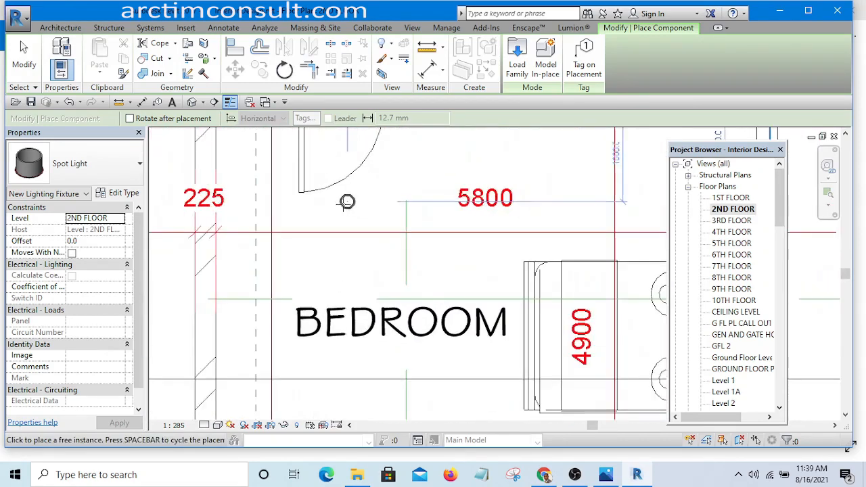
pyautogui.click(356, 200)
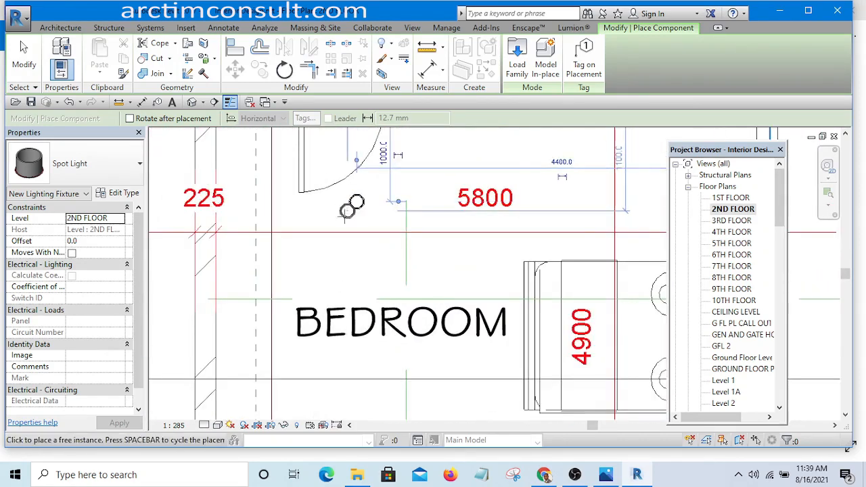
pyautogui.scroll(-1, 345, 216)
pyautogui.press('Escape')
pyautogui.scroll(-2, 345, 217)
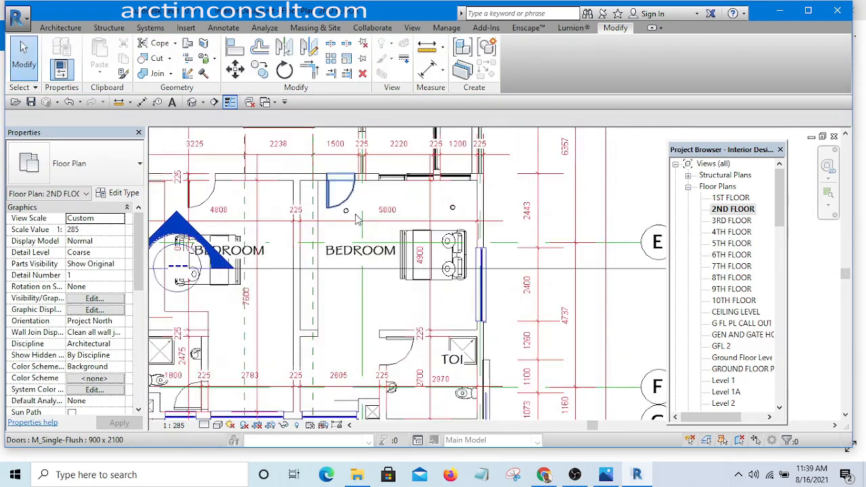
# Examine the two placed spot lights and the section line crossing the bedroom in the 2ND FLOOR plan.
pyautogui.scroll(3, 460, 251)
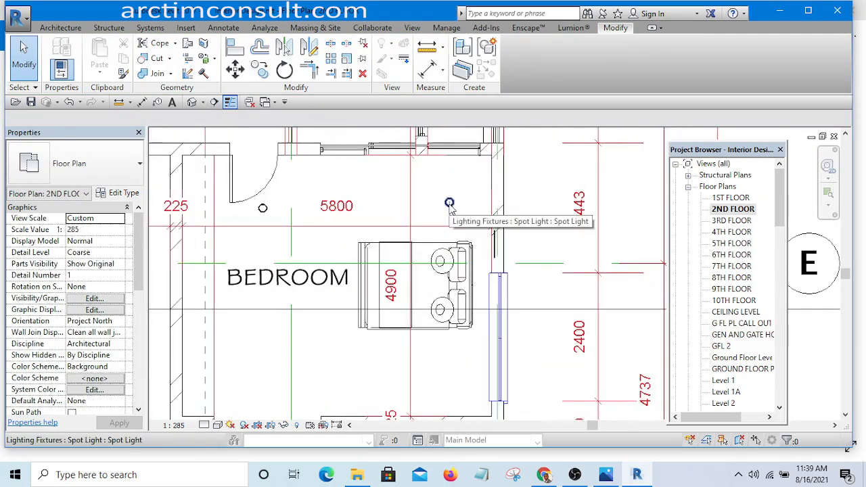
pyautogui.scroll(-3, 449, 206)
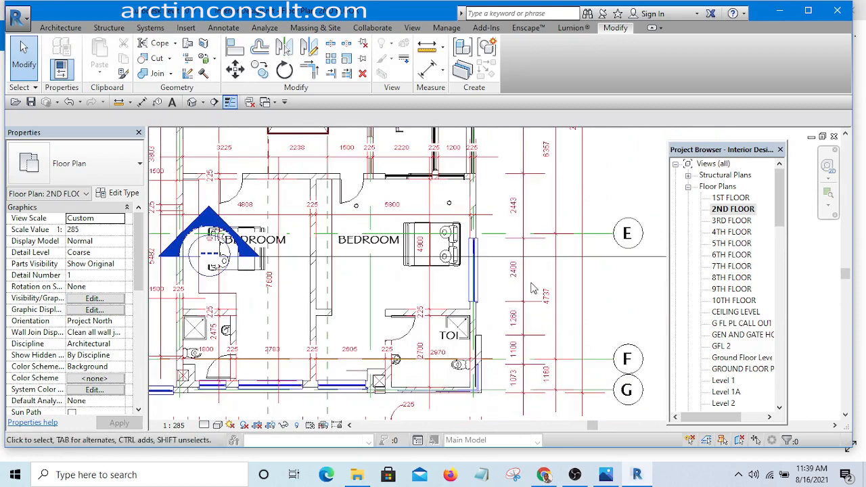
pyautogui.click(495, 264)
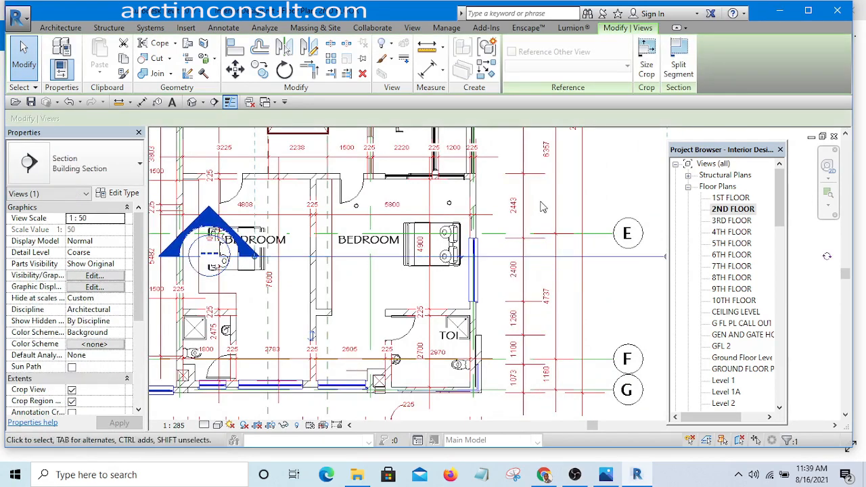
pyautogui.click(612, 182)
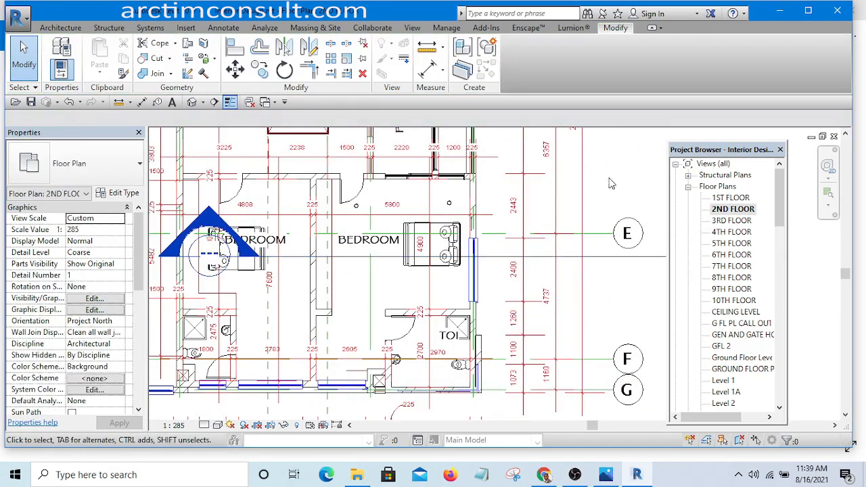
pyautogui.scroll(1, 452, 202)
pyautogui.scroll(1, 436, 212)
pyautogui.click(455, 205)
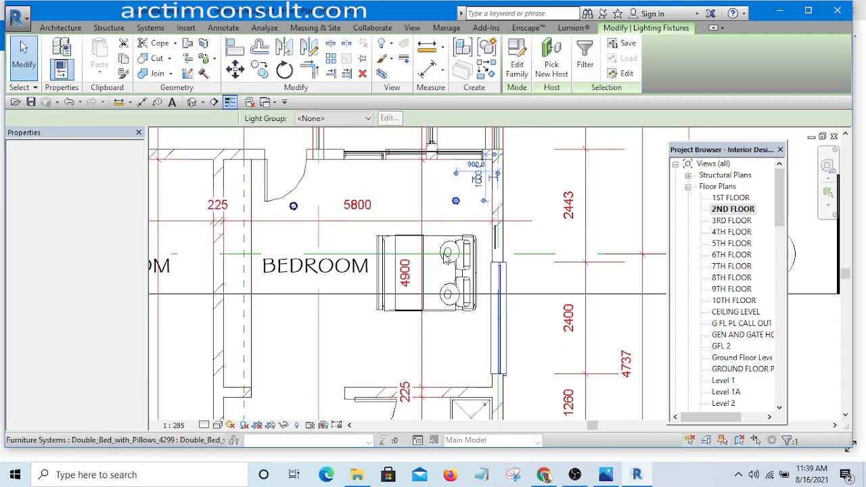
pyautogui.scroll(-3, 438, 259)
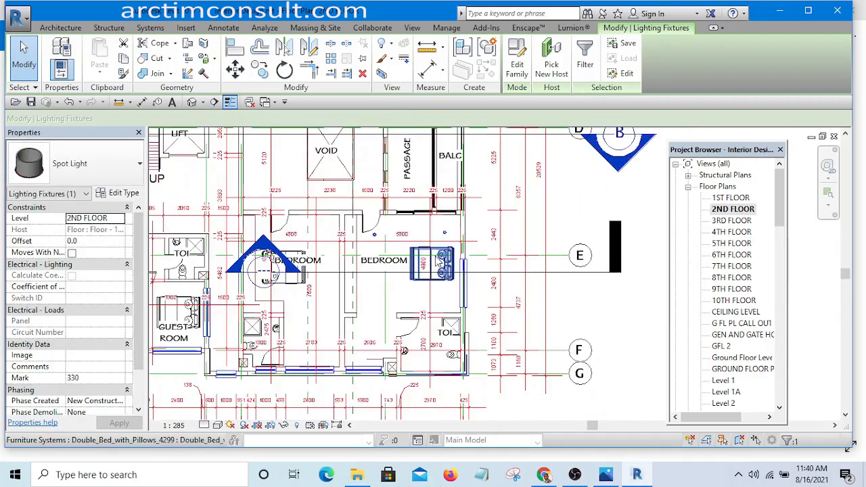
# Open the Section 3 view from its section line through the bedroom and find the spot light by the door.
pyautogui.click(561, 273)
pyautogui.rightClick(561, 274)
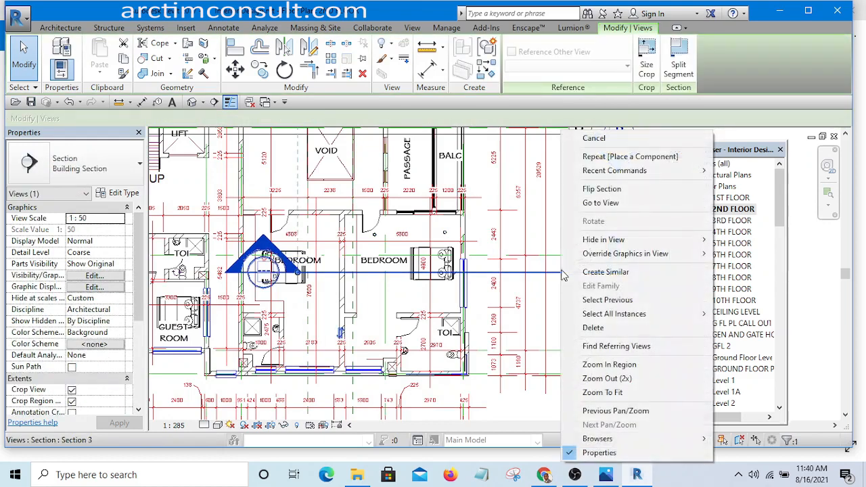
pyautogui.click(601, 203)
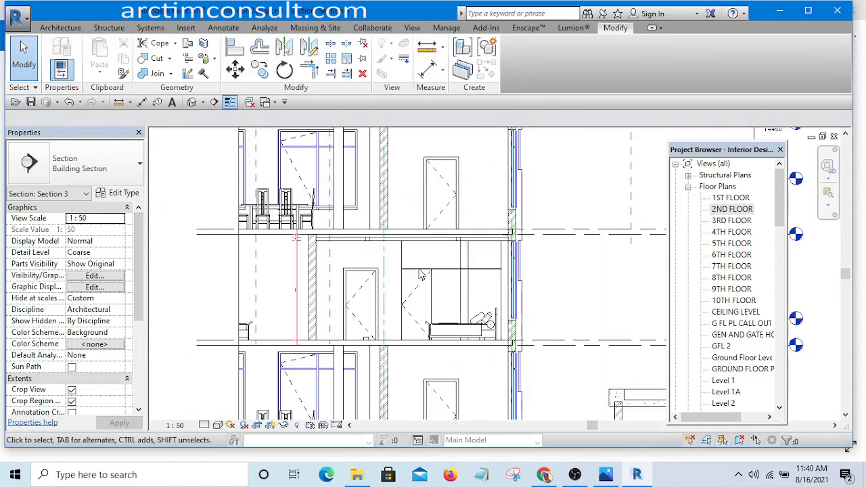
pyautogui.scroll(-2, 404, 345)
pyautogui.scroll(5, 405, 336)
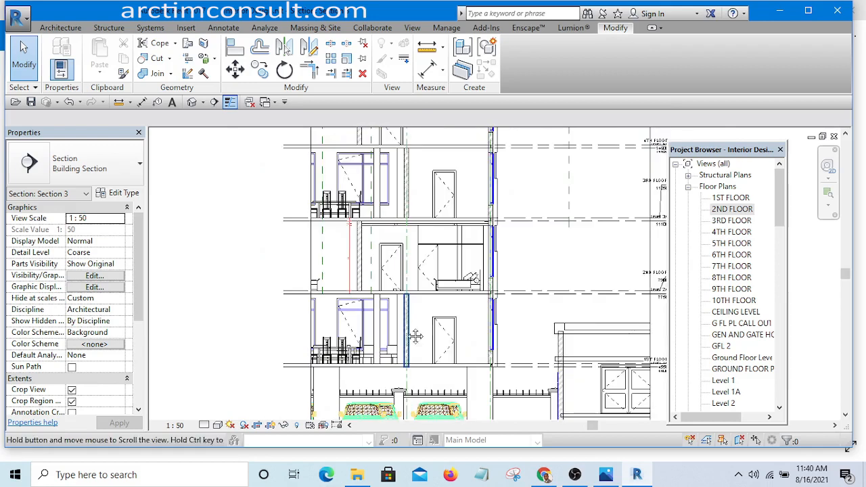
pyautogui.scroll(3, 391, 291)
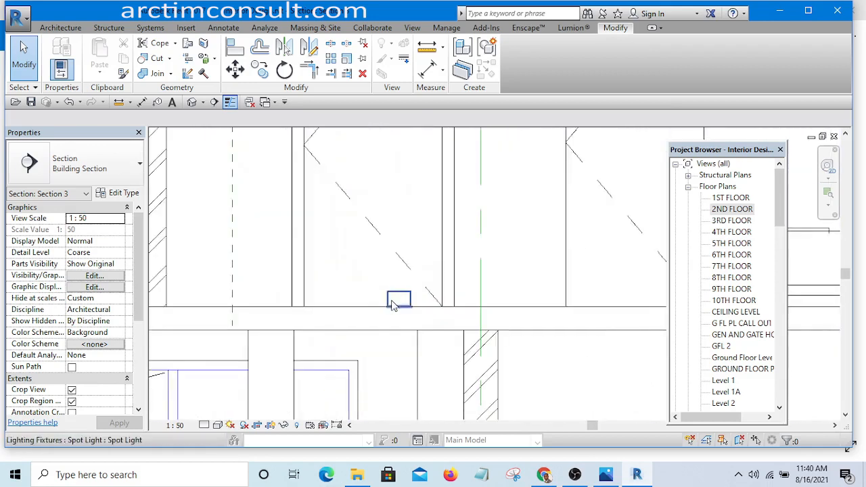
# Examine the spot light by the door and the floor around the bed in Section 3, and clear the selection.
pyautogui.click(397, 300)
pyautogui.scroll(-4, 397, 302)
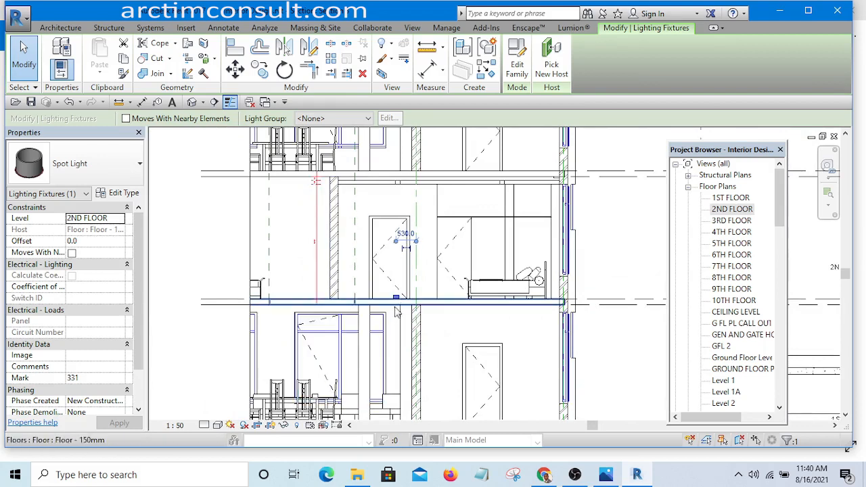
pyautogui.scroll(1, 397, 297)
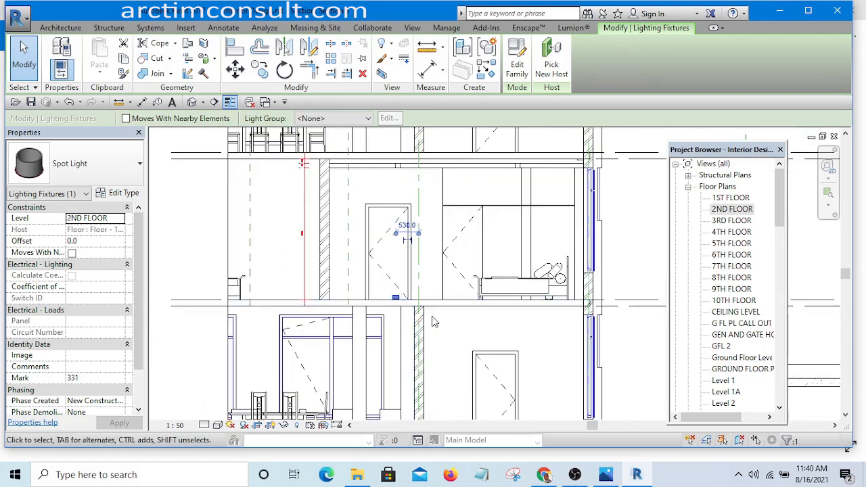
pyautogui.scroll(4, 382, 303)
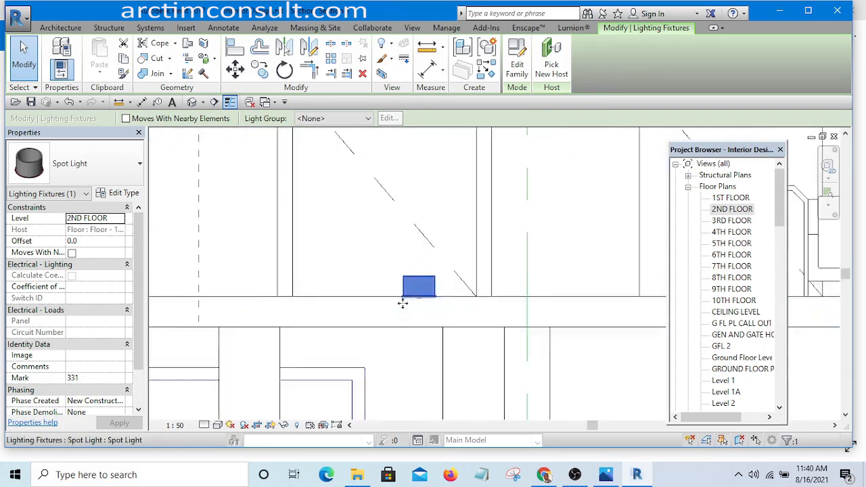
pyautogui.scroll(-5, 401, 312)
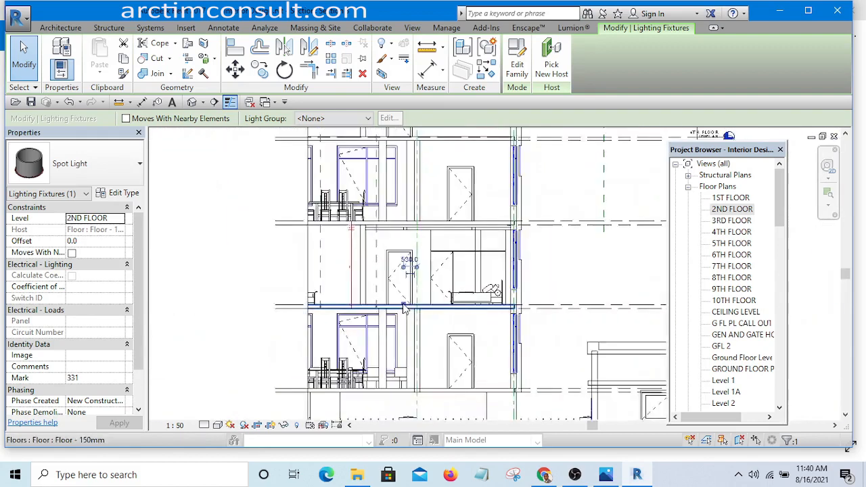
pyautogui.scroll(4, 360, 318)
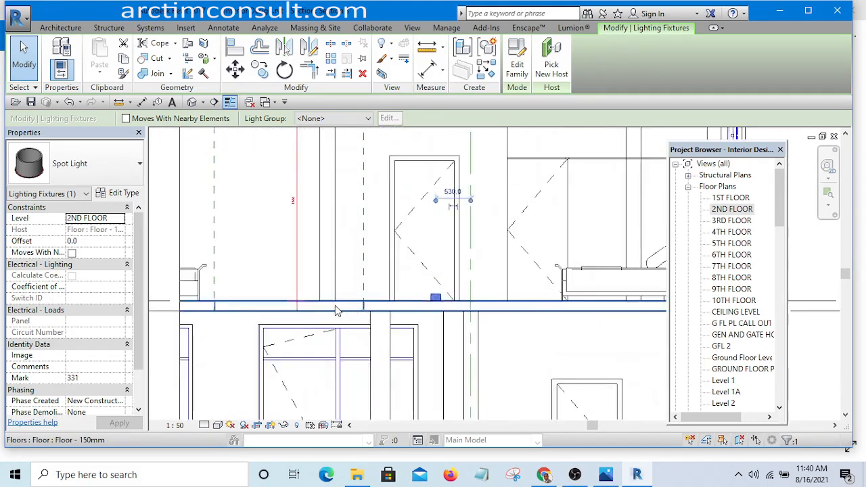
pyautogui.scroll(-2, 332, 309)
pyautogui.scroll(3, 507, 311)
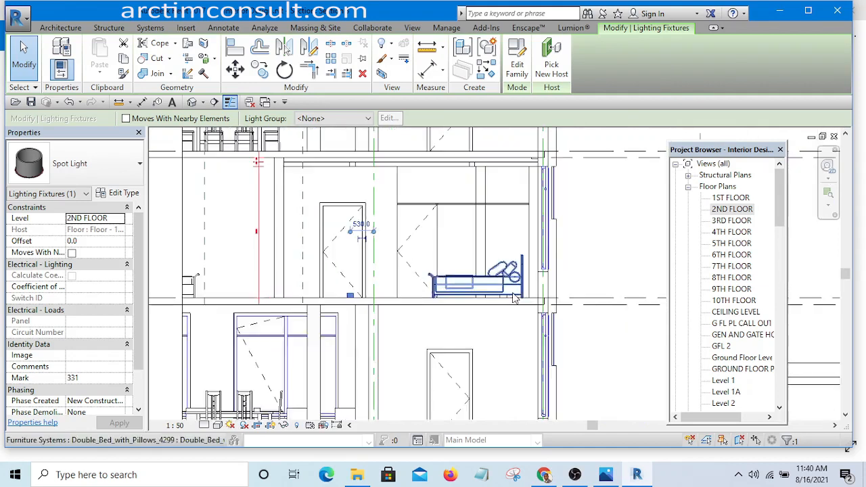
pyautogui.moveTo(428, 214); pyautogui.dragTo(532, 338)
pyautogui.scroll(-4, 437, 303)
pyautogui.moveTo(273, 270); pyautogui.dragTo(366, 315)
pyautogui.press('Escape')
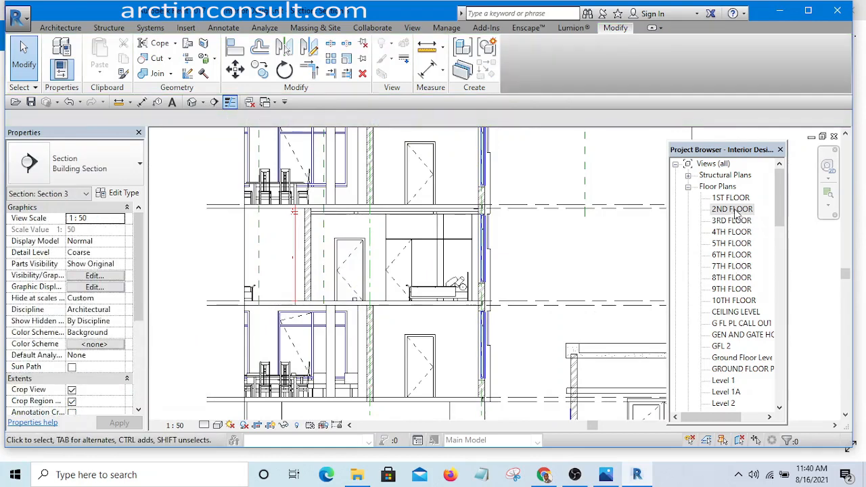
# Move the Section 3 line in the 2ND FLOOR plan past the bed to just in front of the spot lights, and open its view.
pyautogui.doubleClick(731, 209)
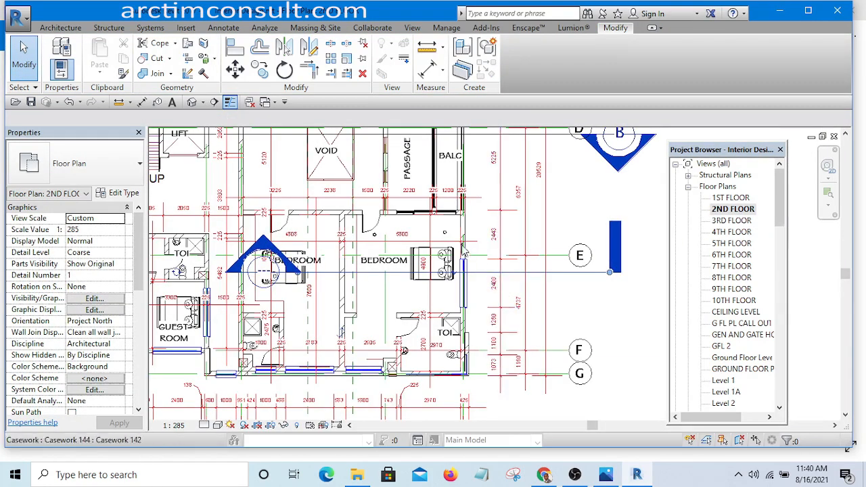
pyautogui.scroll(3, 464, 252)
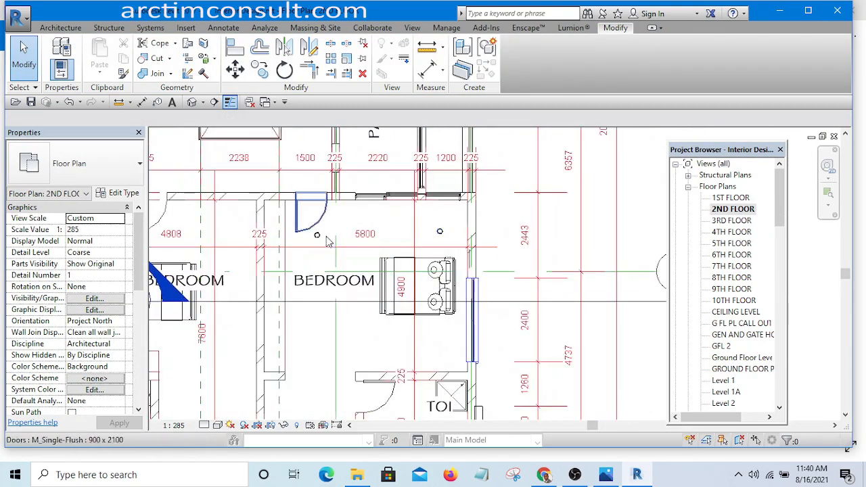
pyautogui.click(317, 237)
pyautogui.scroll(-2, 541, 304)
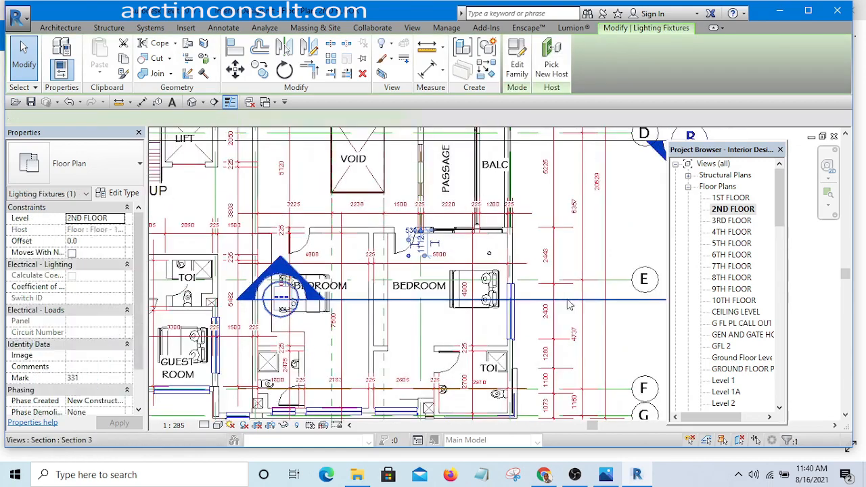
pyautogui.moveTo(541, 304); pyautogui.dragTo(531, 265)
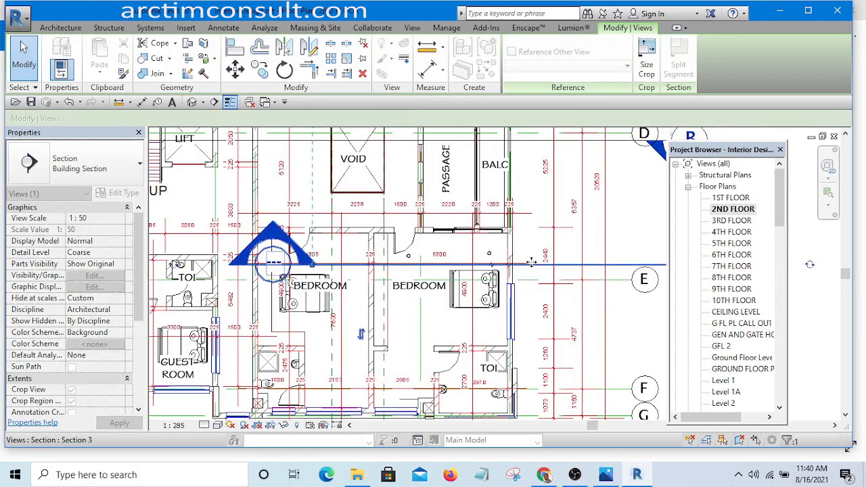
pyautogui.rightClick(531, 265)
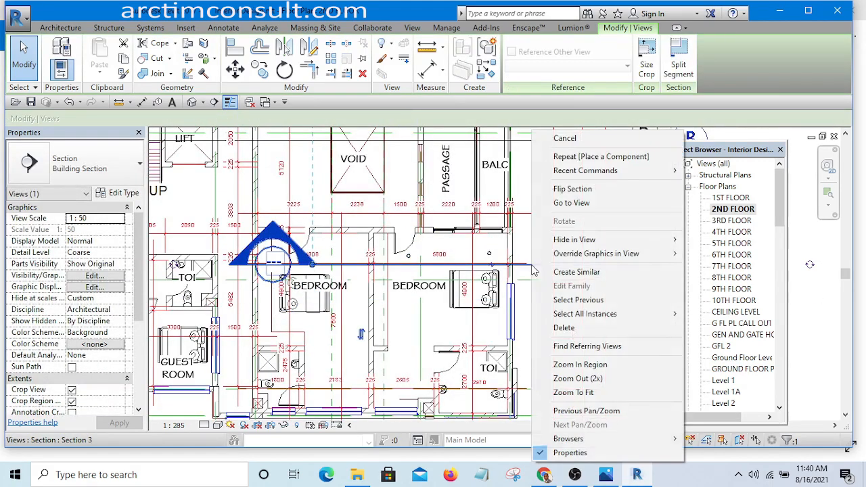
pyautogui.click(568, 207)
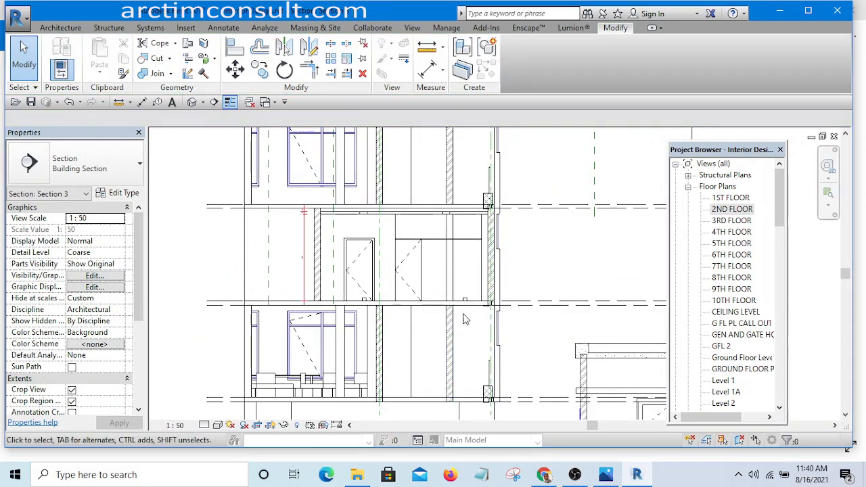
# Move both bedroom spot lights in Section 3 from the floor up to the underside of the Pop ceiling, aligning their rims with it.
pyautogui.scroll(5, 464, 320)
pyautogui.click(459, 306)
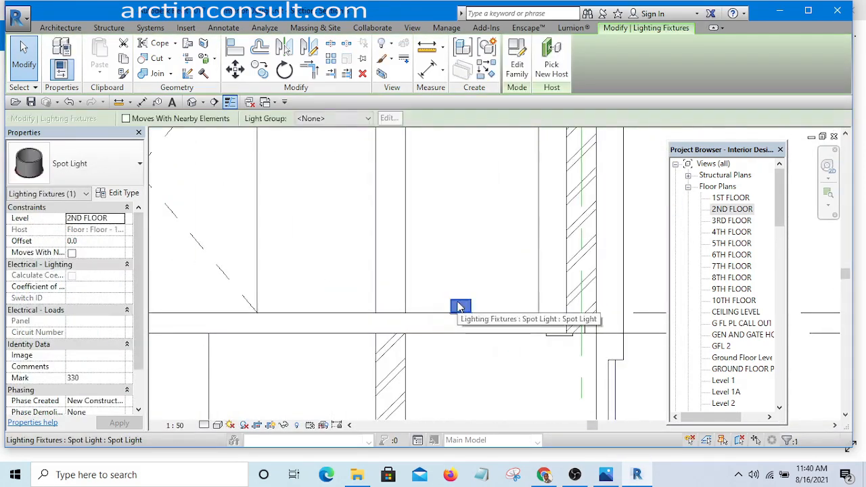
pyautogui.scroll(-5, 460, 304)
pyautogui.scroll(5, 378, 309)
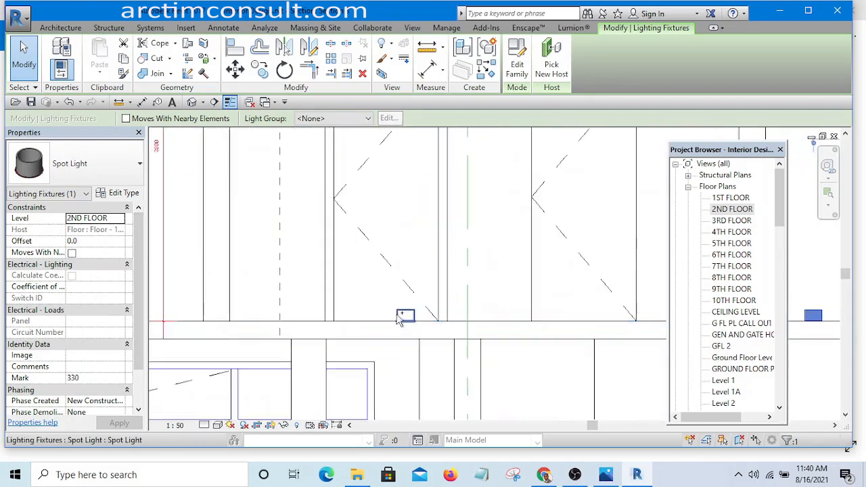
pyautogui.keyDown('ctrl'); pyautogui.click(404, 316); pyautogui.keyUp('ctrl')
pyautogui.scroll(-5, 399, 311)
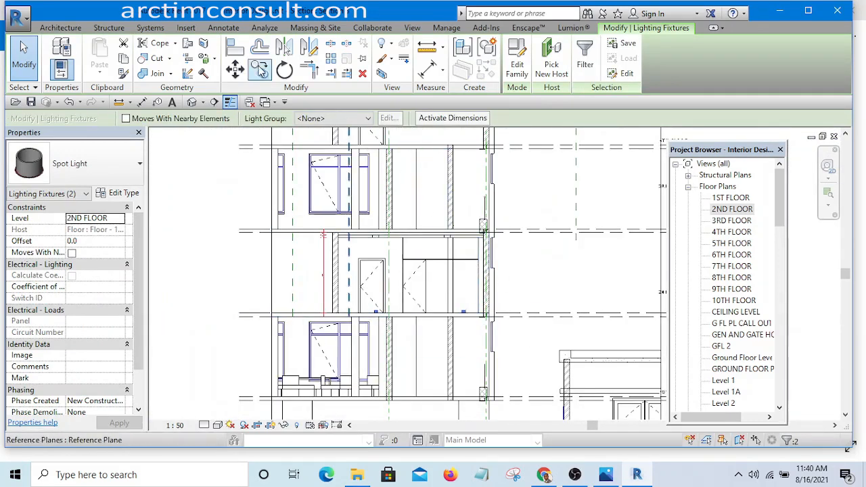
pyautogui.click(235, 70)
pyautogui.scroll(5, 473, 324)
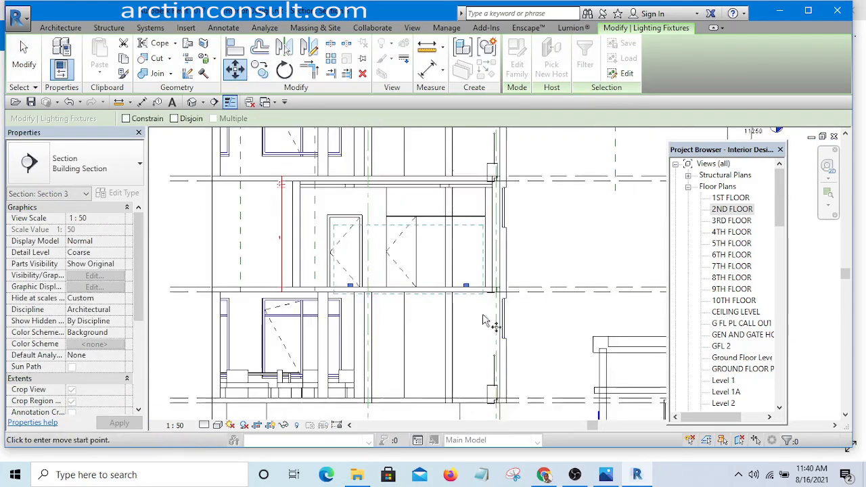
pyautogui.scroll(8, 449, 332)
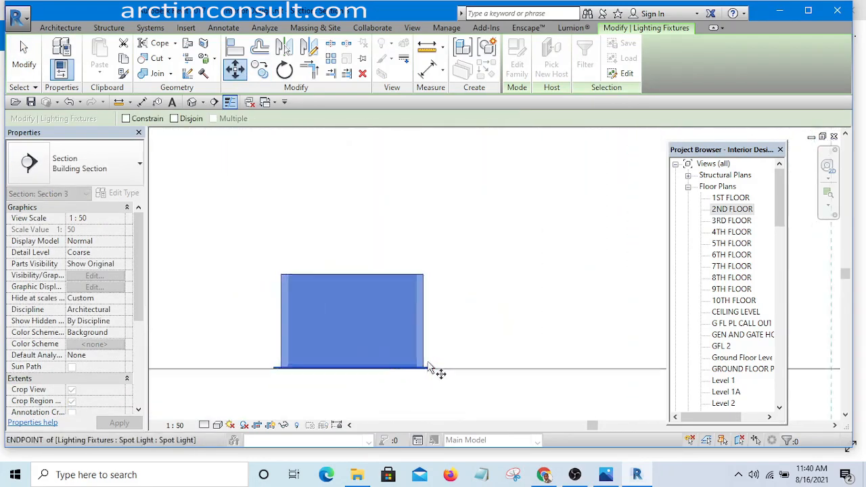
pyautogui.scroll(1, 415, 397)
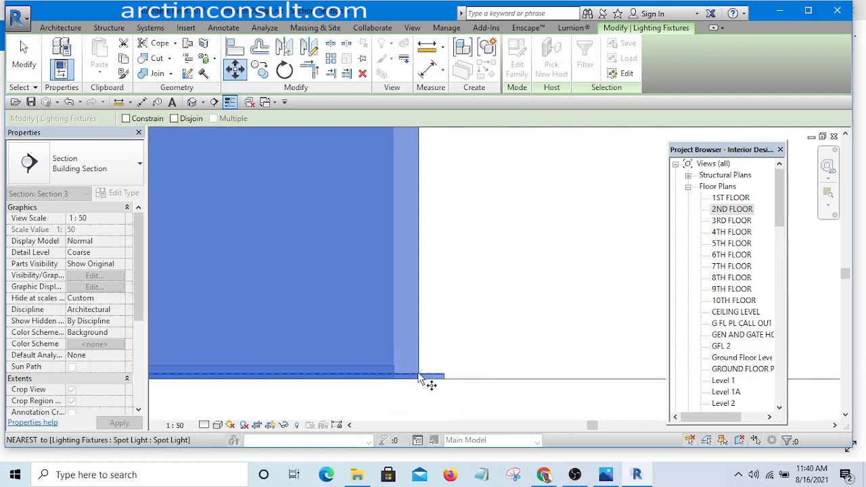
pyautogui.scroll(-4, 418, 377)
pyautogui.click(417, 377)
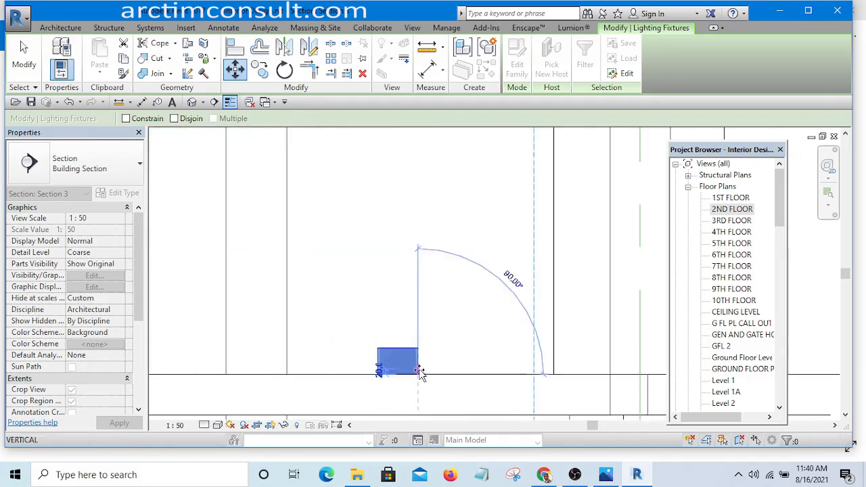
pyautogui.scroll(-3, 421, 371)
pyautogui.scroll(6, 419, 284)
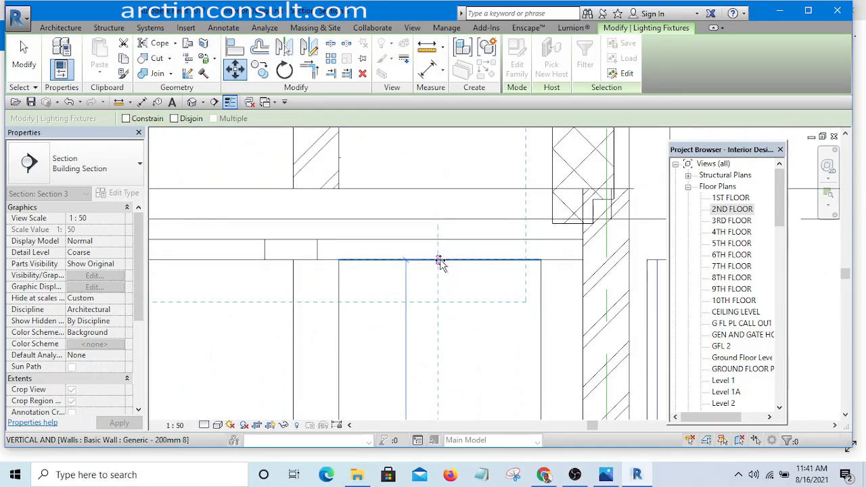
pyautogui.click(439, 261)
# Examine how the spot lights sit in the ceiling in Section 3 and check the surrounding storeys.
pyautogui.scroll(3, 433, 264)
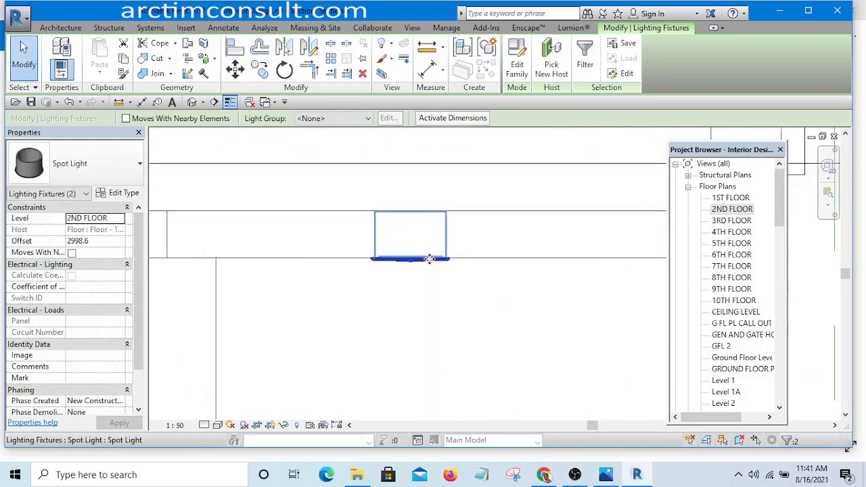
pyautogui.scroll(4, 429, 259)
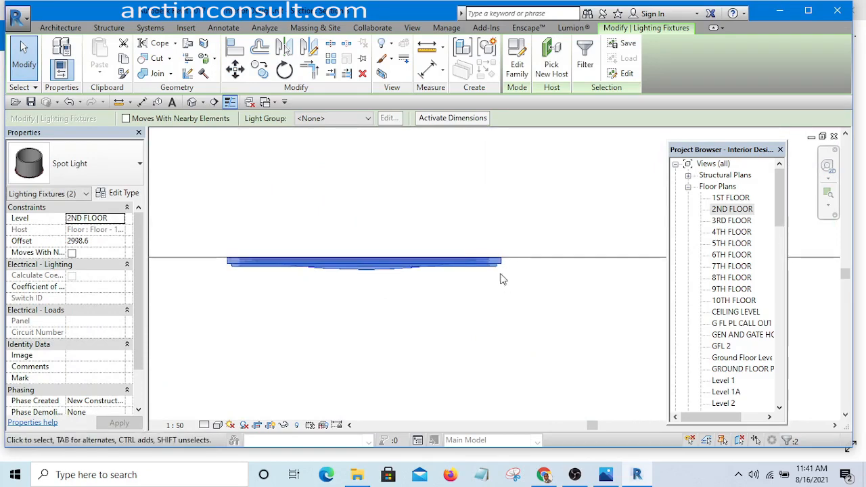
pyautogui.scroll(-5, 460, 249)
pyautogui.scroll(-4, 462, 254)
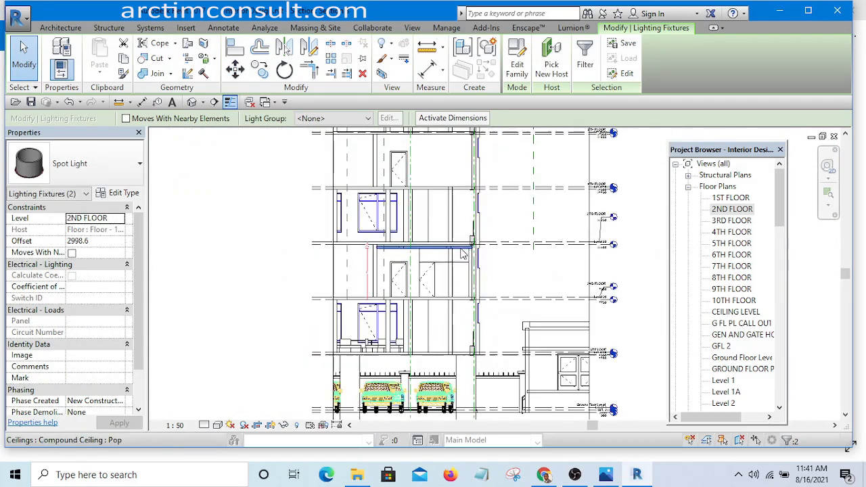
pyautogui.moveTo(522, 280); pyautogui.dragTo(499, 284, button='middle')
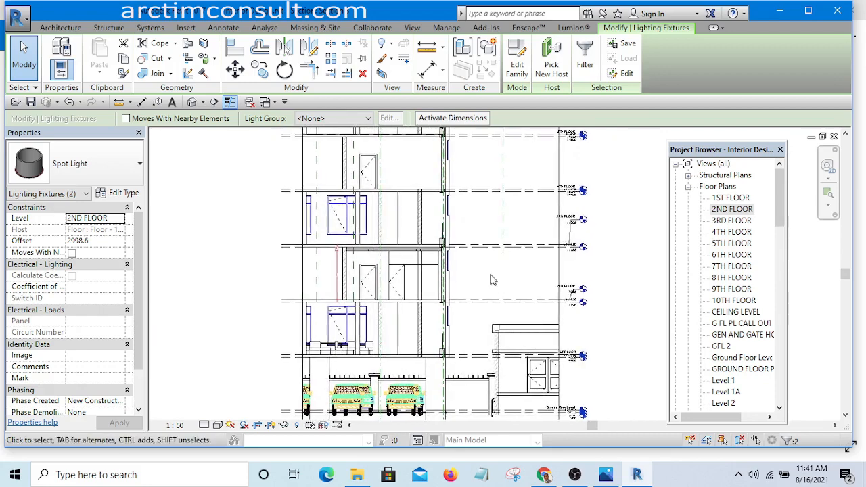
pyautogui.scroll(3, 413, 261)
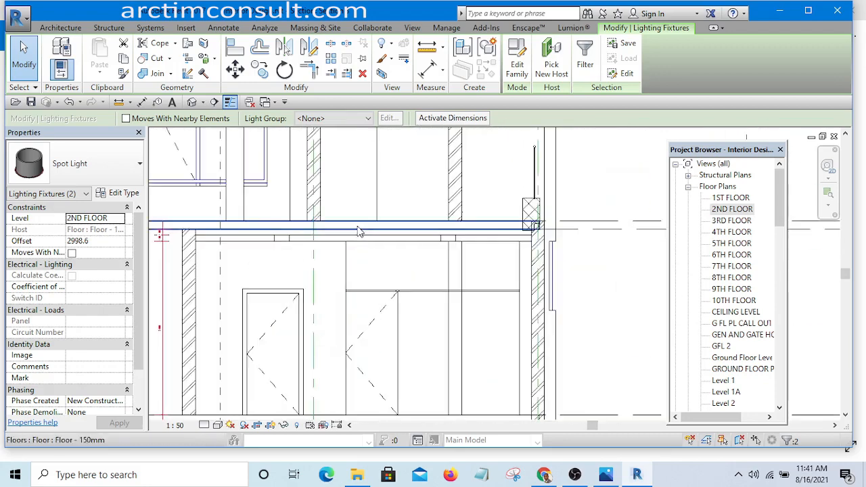
pyautogui.scroll(-3, 547, 255)
pyautogui.moveTo(547, 255); pyautogui.dragTo(567, 274, button='middle')
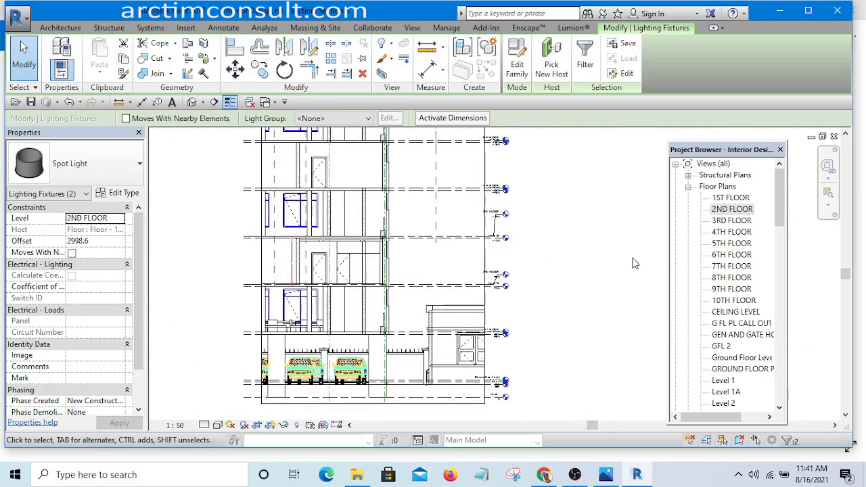
# Open the 2ND FLOOR ceiling plan and find the two spot lights above the bed.
pyautogui.moveTo(783, 213); pyautogui.dragTo(781, 238)
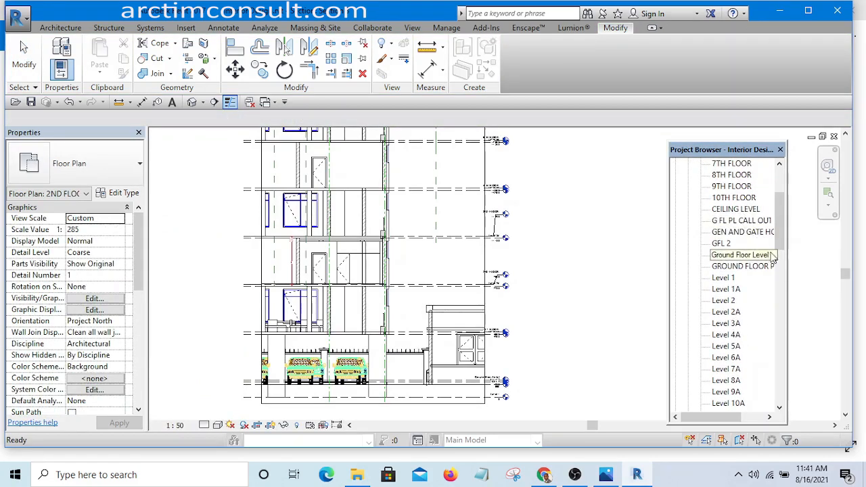
pyautogui.moveTo(782, 234); pyautogui.dragTo(781, 291)
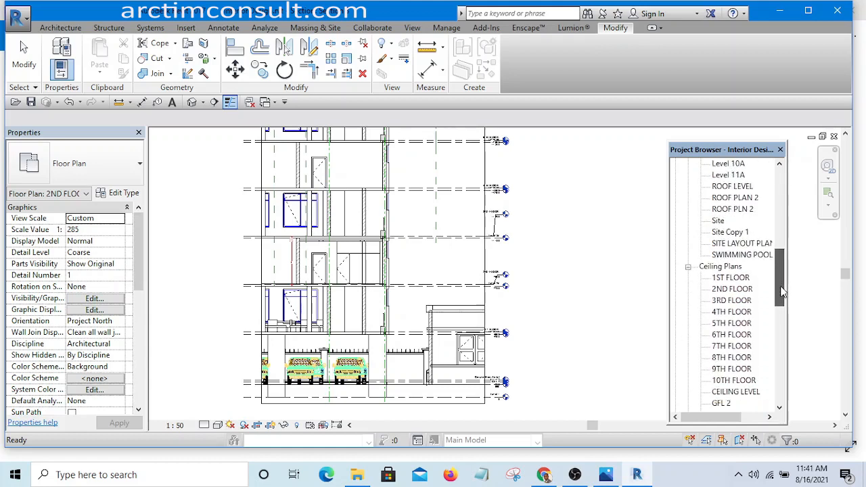
pyautogui.click(735, 290)
pyautogui.doubleClick(735, 290)
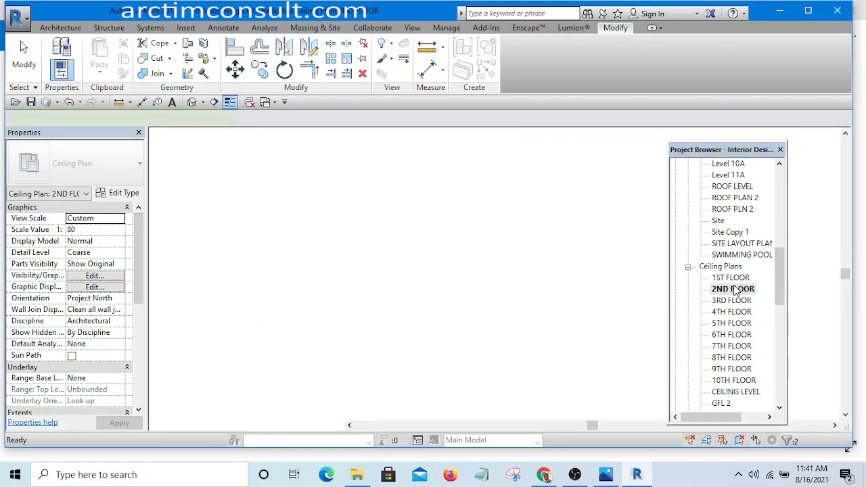
pyautogui.scroll(5, 418, 246)
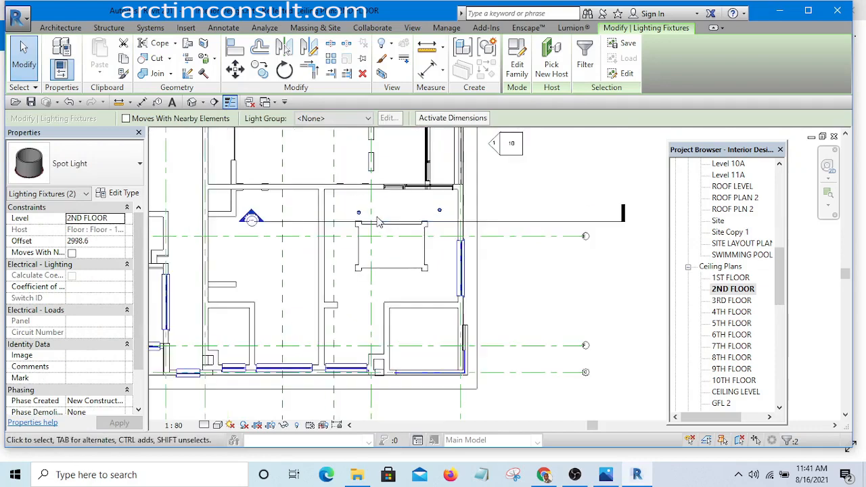
pyautogui.scroll(-2, 351, 235)
pyautogui.scroll(-3, 351, 235)
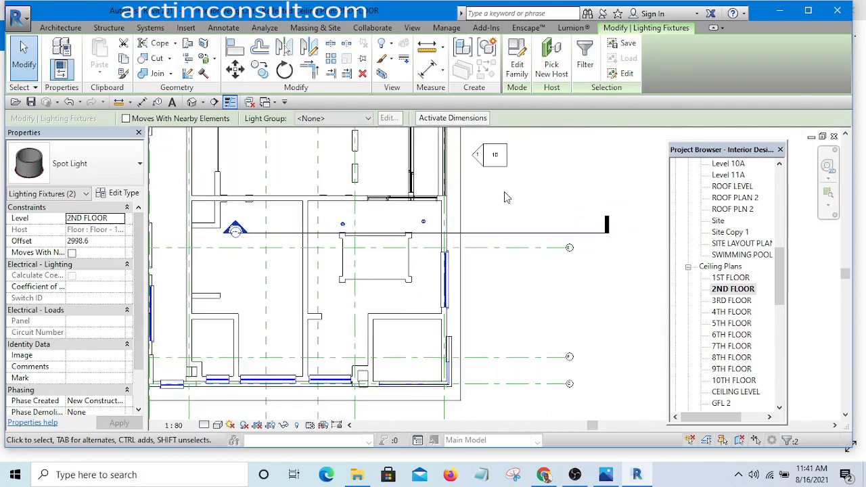
# Move the spot light nearer the interior partition outward past the bed corner, about 1040 mm from the vertical grid line.
pyautogui.click(402, 223)
pyautogui.scroll(5, 301, 239)
pyautogui.scroll(2, 302, 239)
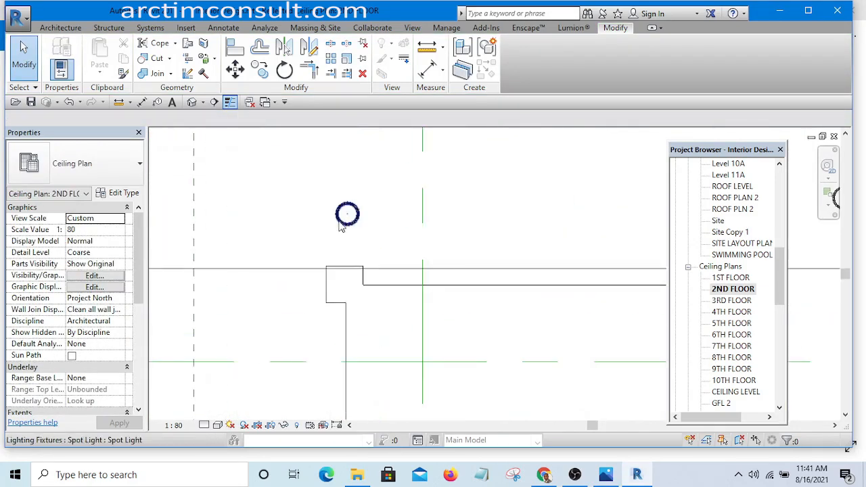
pyautogui.moveTo(345, 222); pyautogui.dragTo(261, 237)
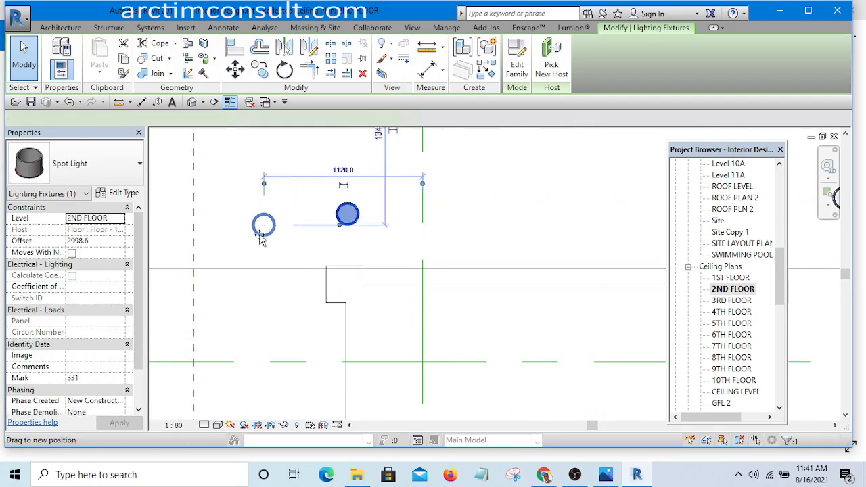
pyautogui.moveTo(272, 252); pyautogui.dragTo(271, 251)
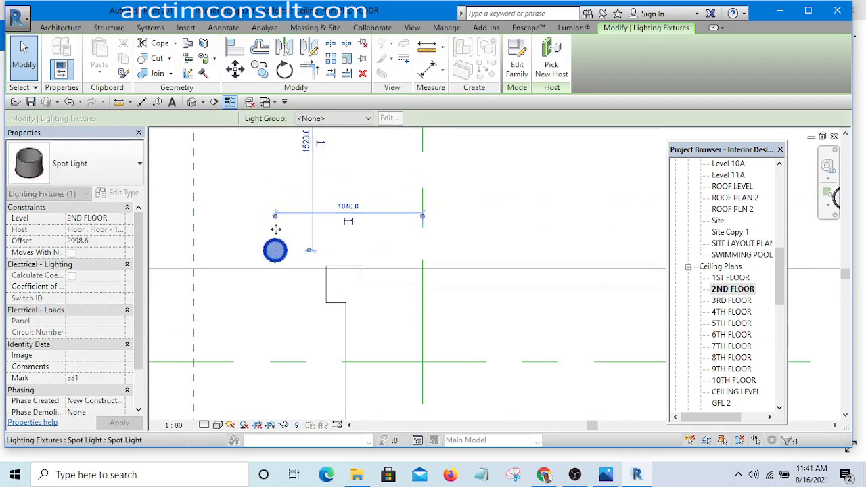
pyautogui.scroll(-3, 291, 231)
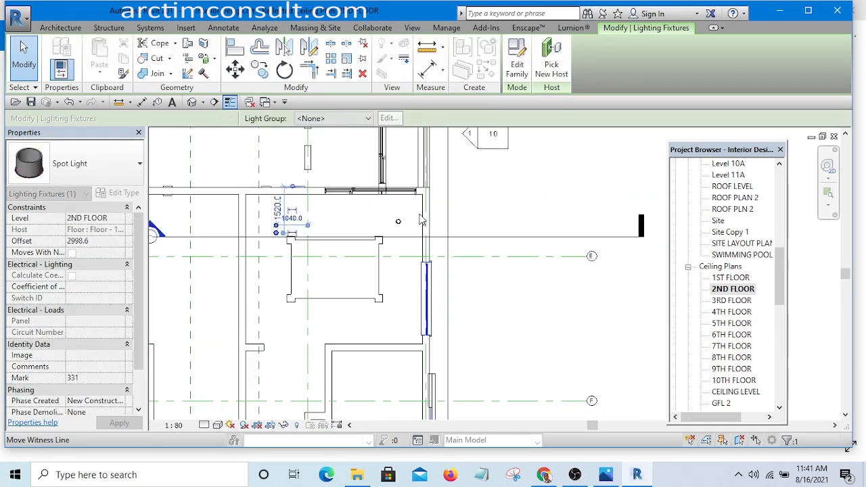
# Move the other spot light closer to the bed, about 1000 mm from the exterior side wall's grid line and 1300 mm from the glazed-door wall.
pyautogui.click(390, 230)
pyautogui.scroll(5, 338, 216)
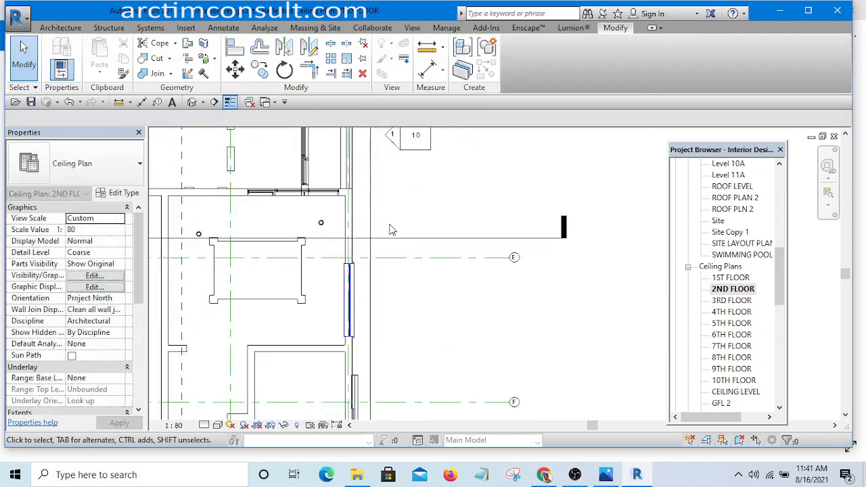
pyautogui.moveTo(320, 227); pyautogui.dragTo(313, 245)
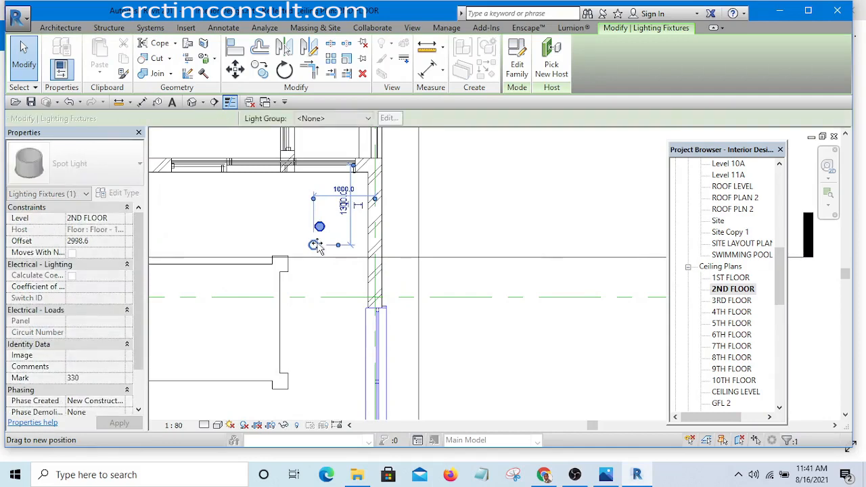
pyautogui.click(492, 188)
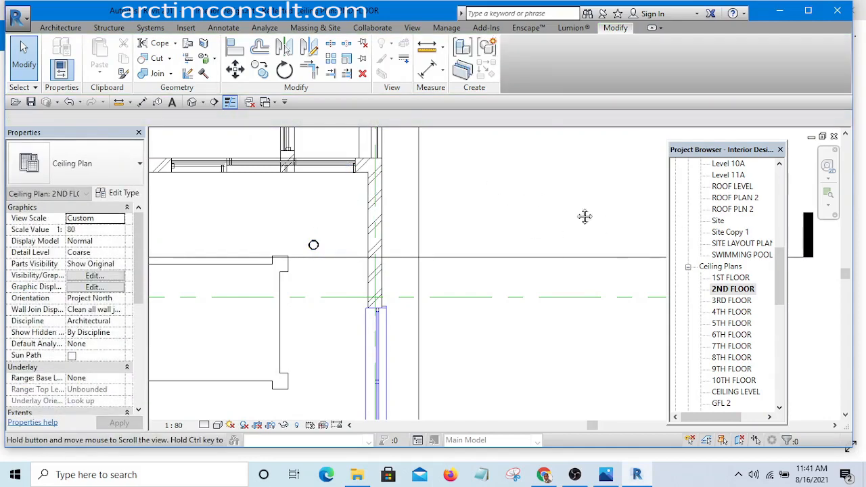
pyautogui.moveTo(584, 216); pyautogui.dragTo(548, 214, button='middle')
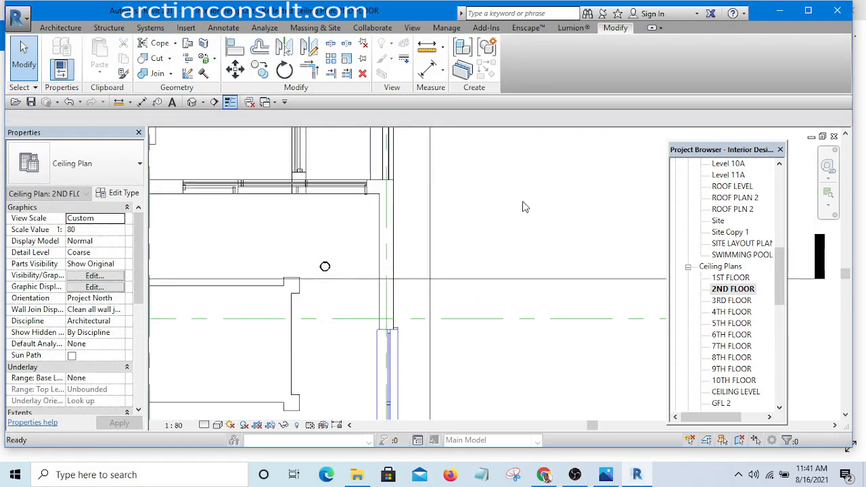
# Shift the partition-side spot light away from the bed, about 940 mm from the vertical grid line and 1068 mm from the wall behind.
pyautogui.scroll(-3, 532, 217)
pyautogui.click(540, 226)
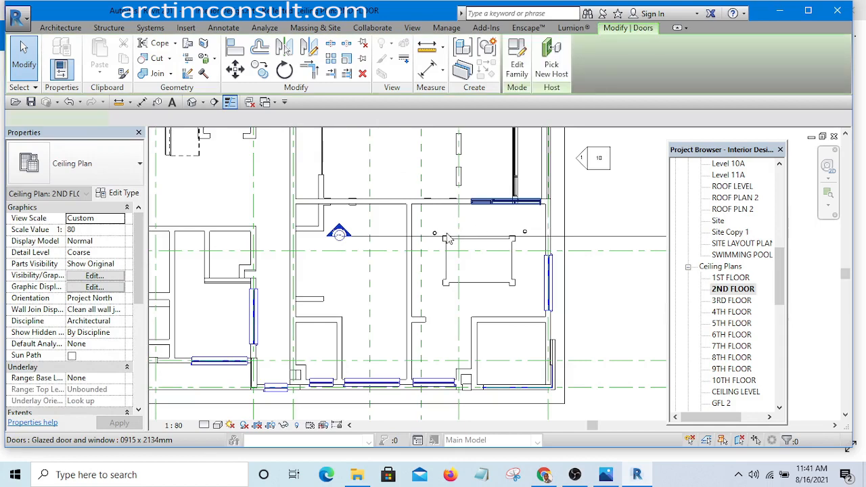
pyautogui.scroll(5, 447, 236)
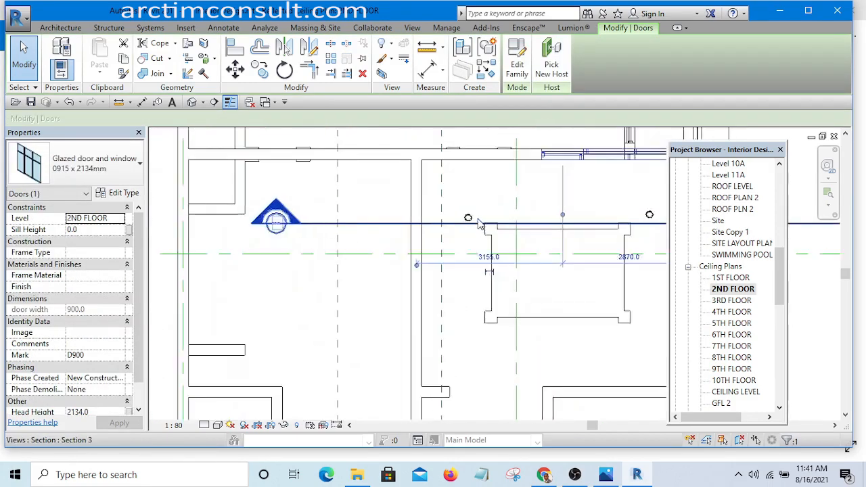
pyautogui.scroll(2, 477, 222)
pyautogui.click(467, 200)
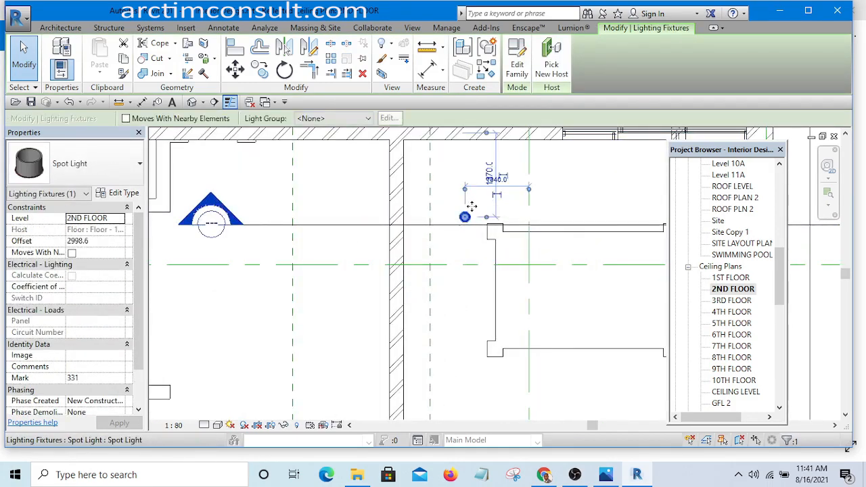
pyautogui.scroll(3, 464, 215)
pyautogui.moveTo(465, 218); pyautogui.dragTo(480, 193)
pyautogui.scroll(-1, 353, 220)
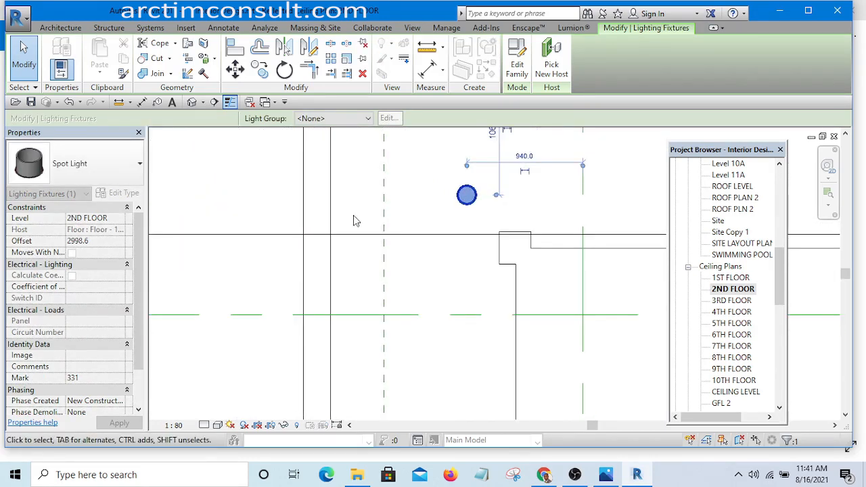
pyautogui.scroll(-3, 370, 258)
pyautogui.click(368, 252)
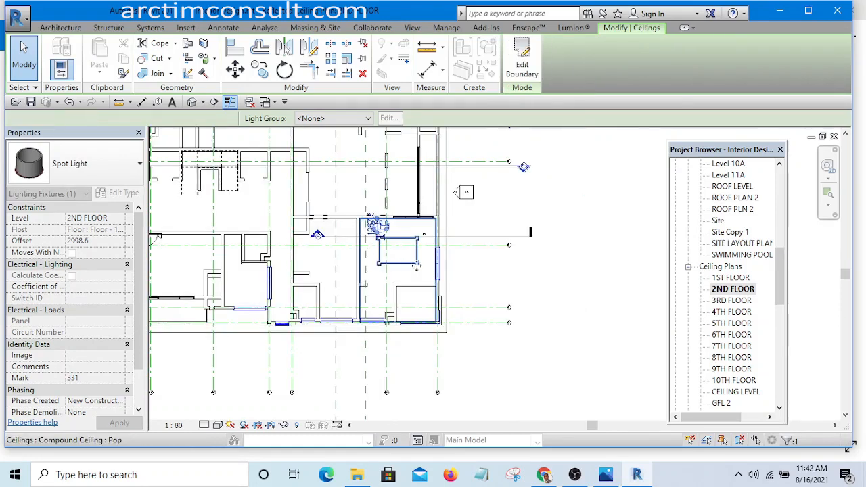
pyautogui.scroll(-3, 521, 199)
pyautogui.press('Escape')
# Delete the spot light nearer the interior partition in the 2ND FLOOR ceiling plan.
pyautogui.scroll(5, 381, 274)
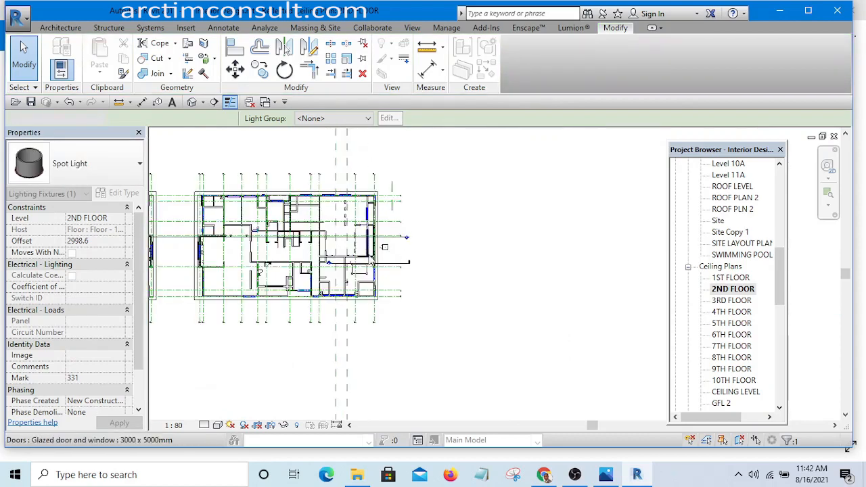
pyautogui.scroll(6, 507, 229)
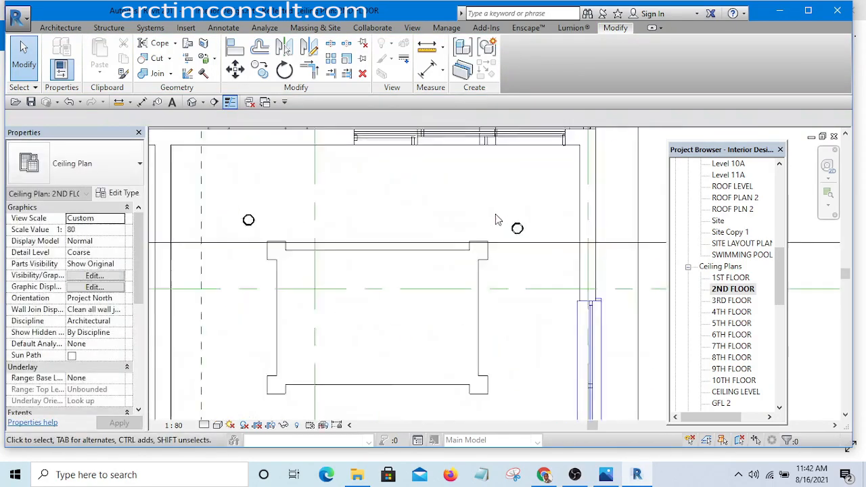
pyautogui.scroll(4, 318, 223)
pyautogui.click(305, 217)
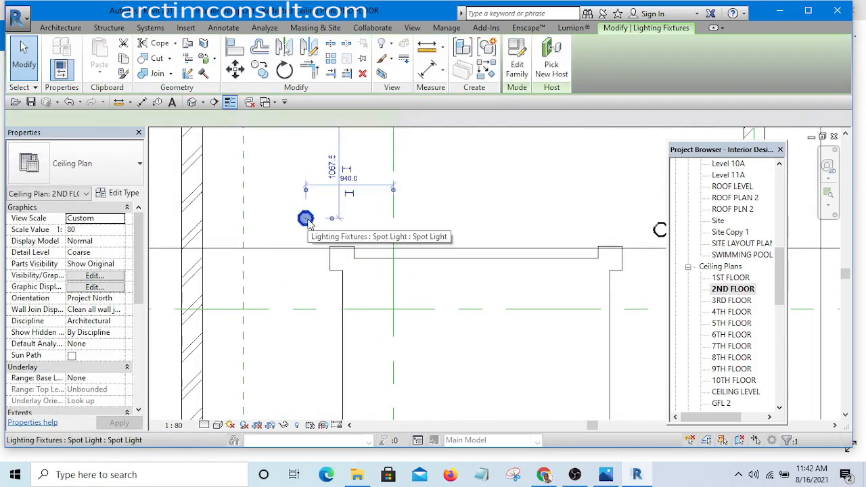
pyautogui.press('Delete')
pyautogui.scroll(-3, 338, 221)
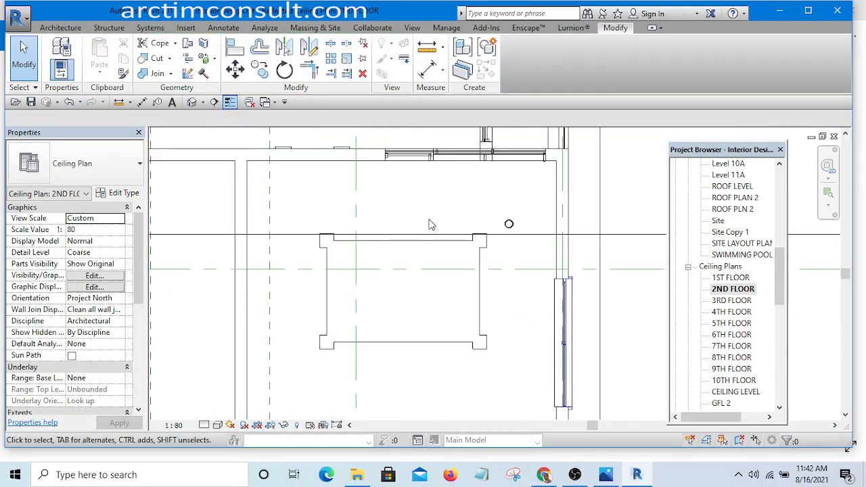
# Mirror a copy of the remaining spot light across a horizontal axis through the midpoint of the Pop ceiling opening's side edge.
pyautogui.scroll(3, 453, 227)
pyautogui.click(471, 219)
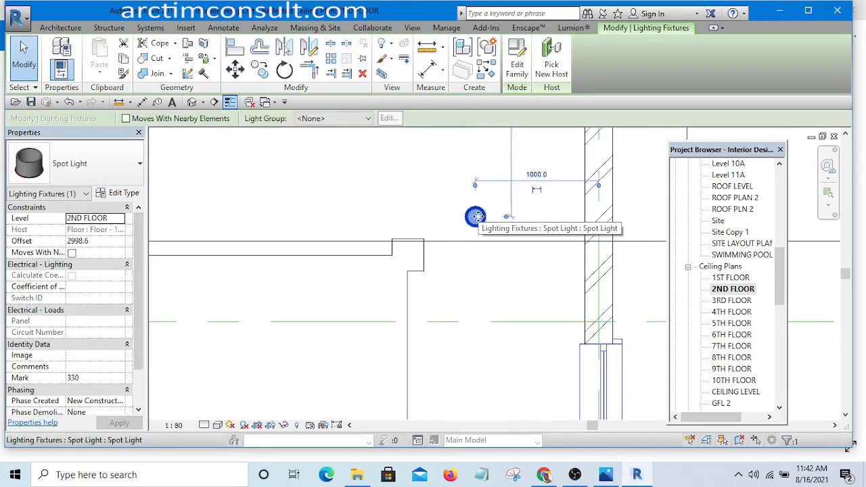
pyautogui.scroll(-1, 476, 216)
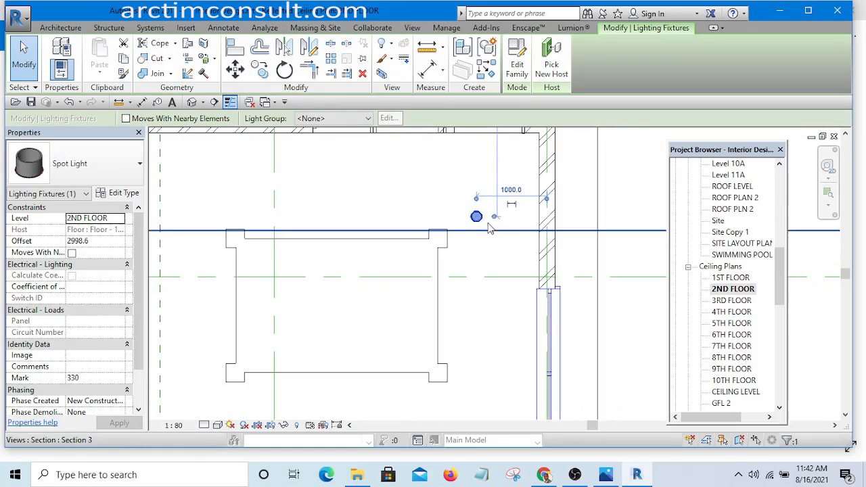
pyautogui.click(308, 46)
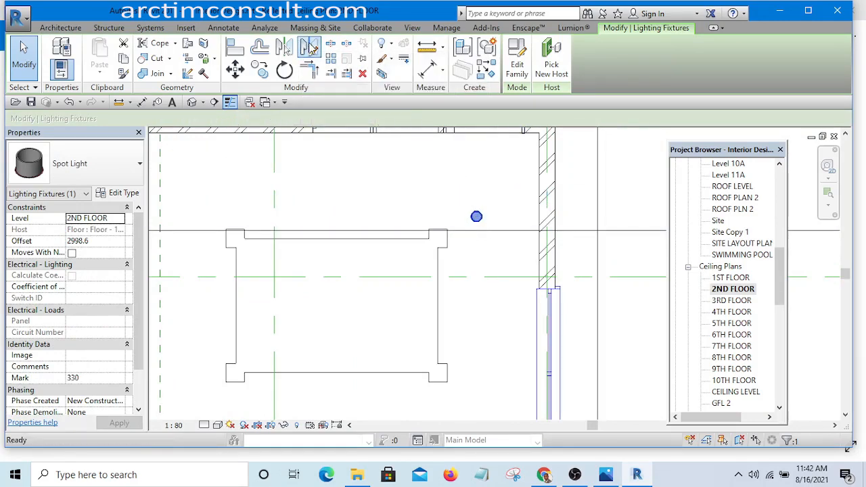
pyautogui.click(437, 308)
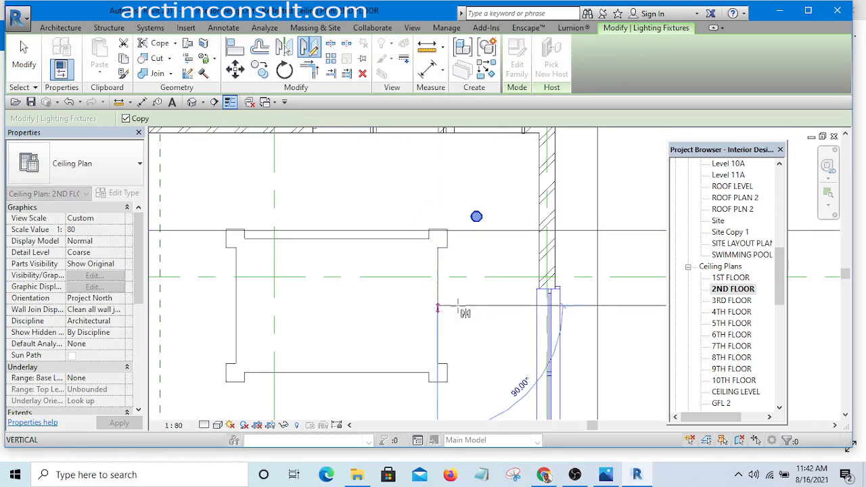
pyautogui.click(489, 306)
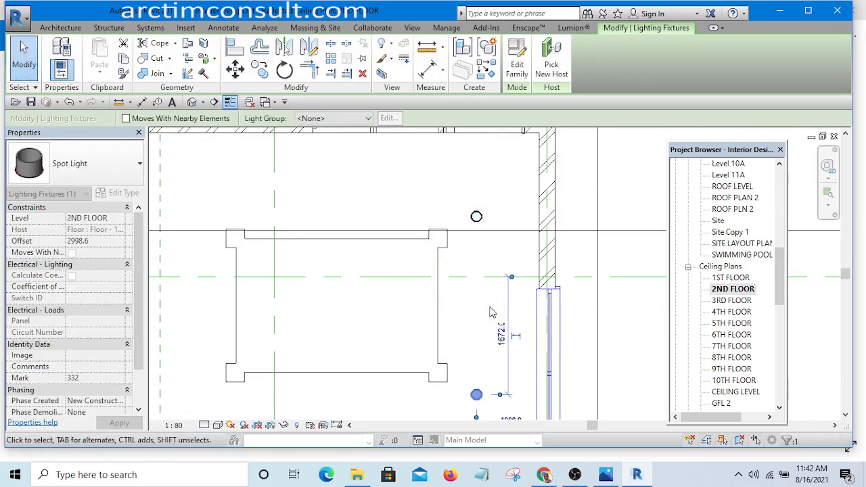
# Mirror copies of both exterior-wall-side spot lights across a vertical axis through the midpoint of the Pop ceiling opening.
pyautogui.keyDown('ctrl'); pyautogui.click(476, 216); pyautogui.keyUp('ctrl')
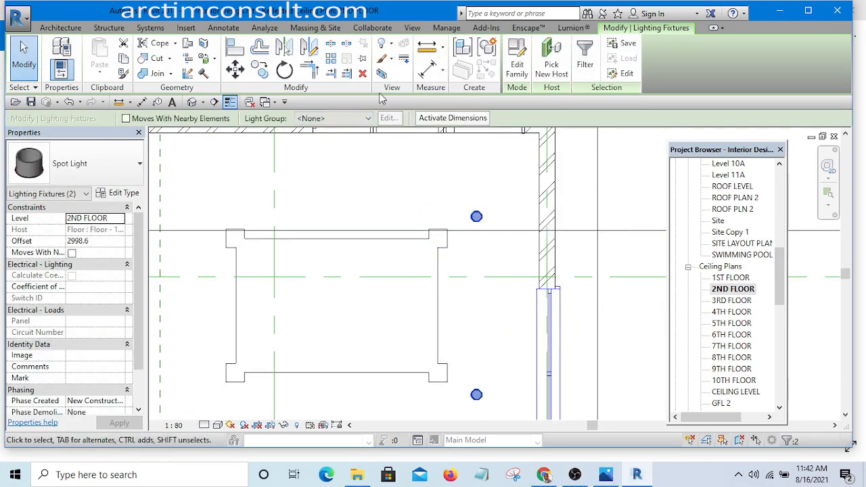
pyautogui.click(308, 50)
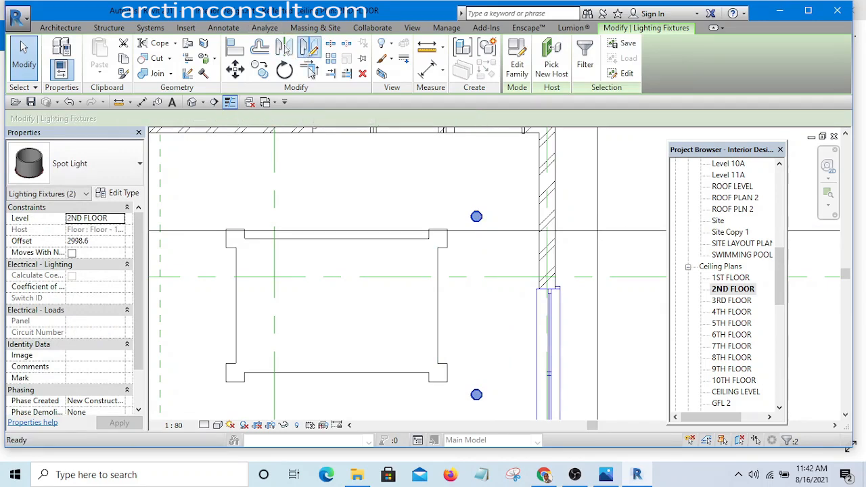
pyautogui.click(338, 238)
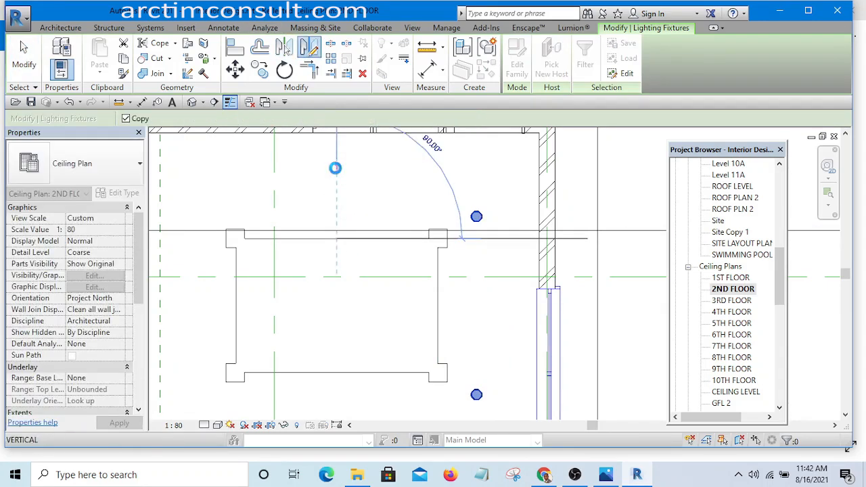
pyautogui.click(338, 169)
pyautogui.scroll(-3, 456, 189)
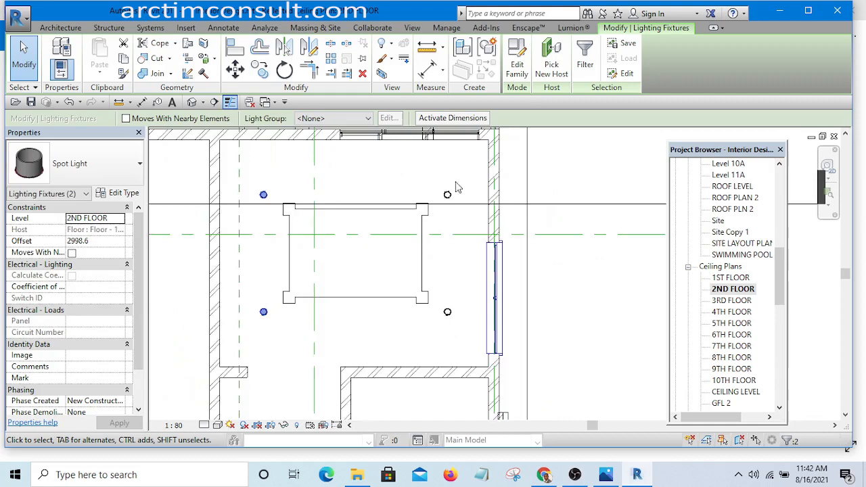
pyautogui.click(571, 162)
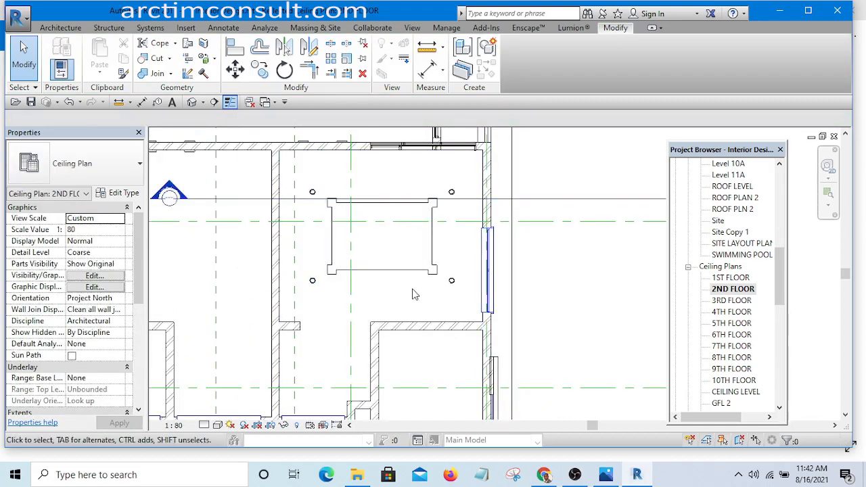
# Copy a corner spot light into the middle of the Pop ceiling opening, about 2905 mm from the exterior side wall's grid line.
pyautogui.moveTo(414, 294); pyautogui.dragTo(446, 264, button='middle')
pyautogui.scroll(2, 434, 231)
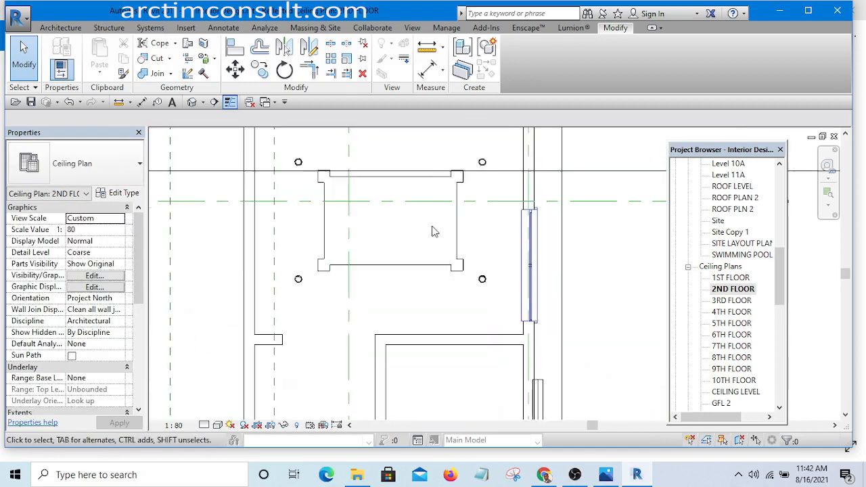
pyautogui.scroll(1, 452, 249)
pyautogui.scroll(1, 476, 286)
pyautogui.scroll(-3, 481, 291)
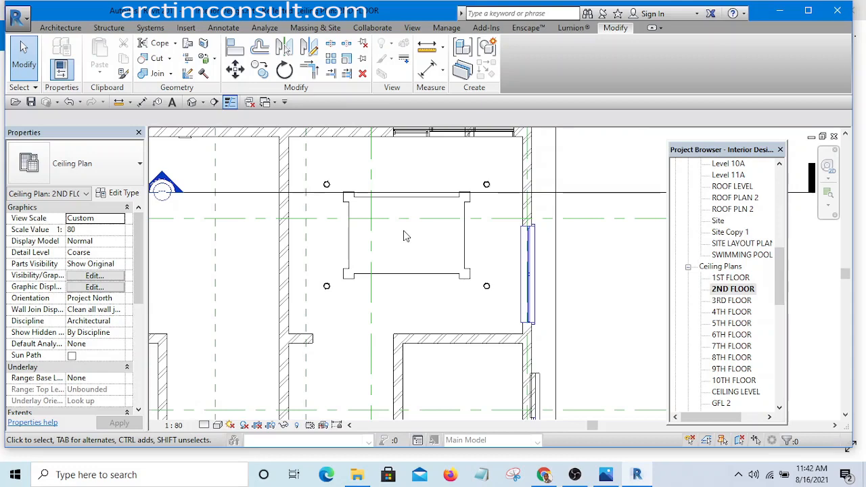
pyautogui.click(486, 288)
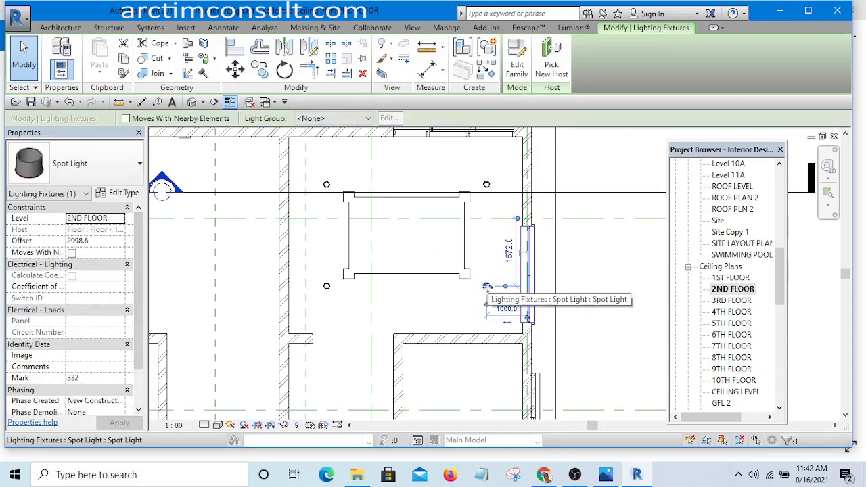
pyautogui.keyDown('ctrl'); pyautogui.moveTo(487, 286); pyautogui.dragTo(414, 232); pyautogui.keyUp('ctrl')
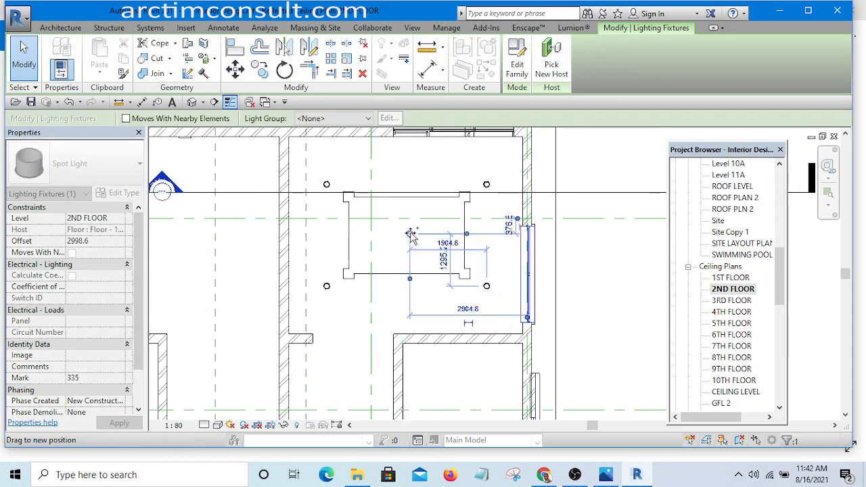
pyautogui.keyDown('ctrl'); pyautogui.moveTo(411, 234); pyautogui.dragTo(410, 233); pyautogui.keyUp('ctrl')
pyautogui.click(609, 258)
pyautogui.scroll(3, 411, 247)
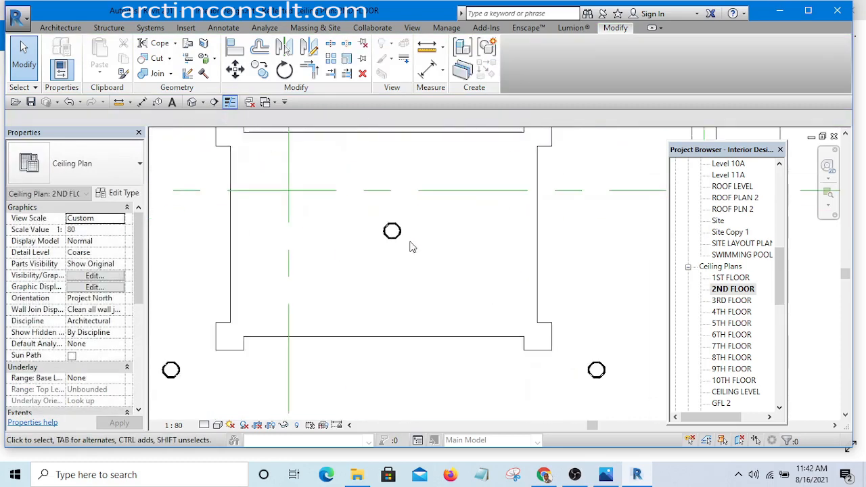
# Draw a vertical reference plane through the midpoint of the Pop ceiling opening's long edge, extending just past the opposite edge.
pyautogui.scroll(-3, 434, 257)
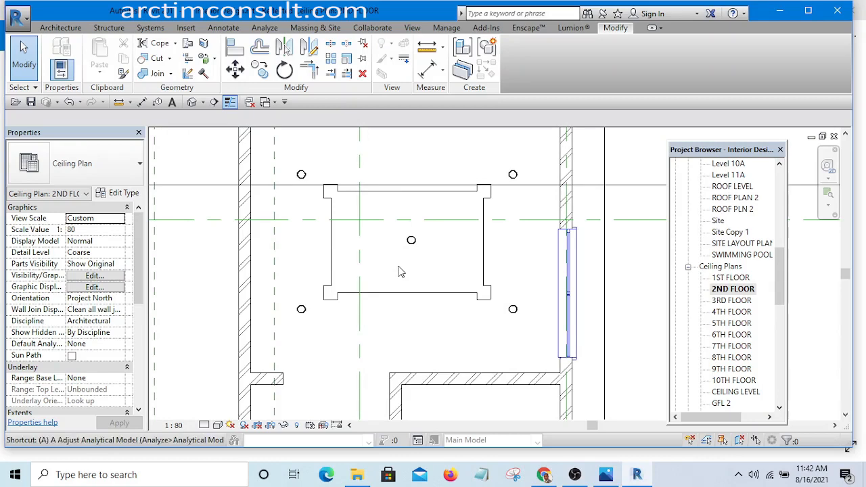
pyautogui.press('l')
pyautogui.press('Escape')
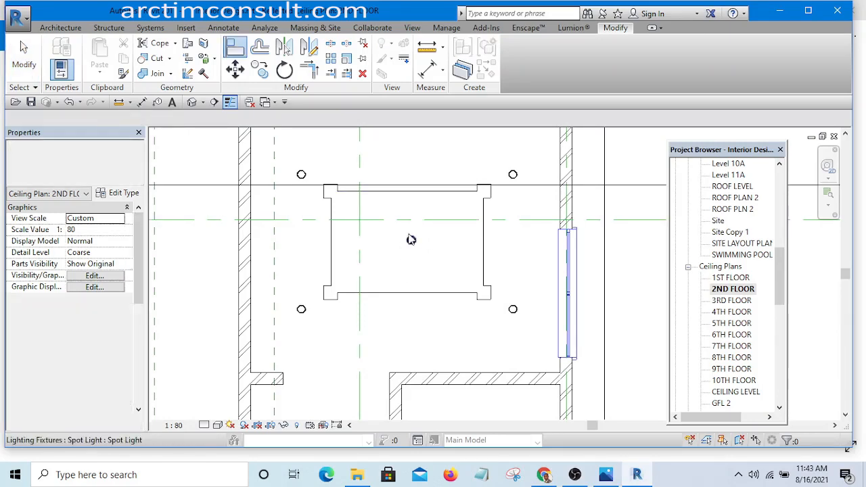
pyautogui.press('r')
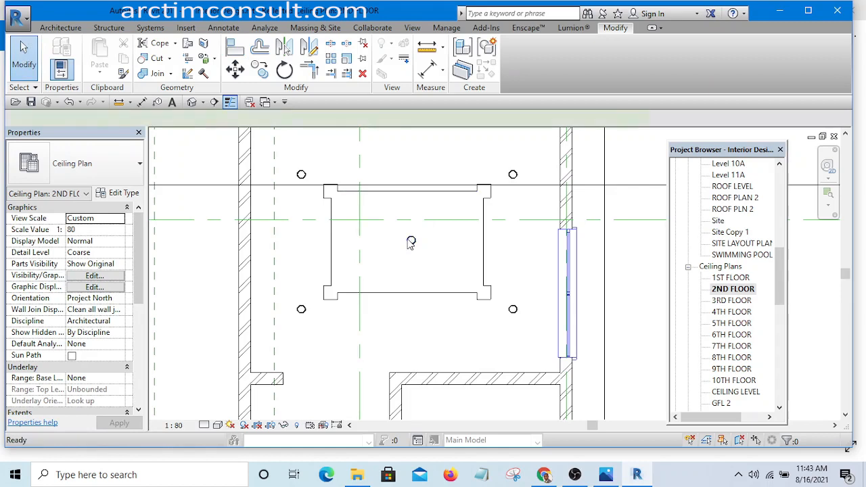
pyautogui.press('p')
pyautogui.click(406, 190)
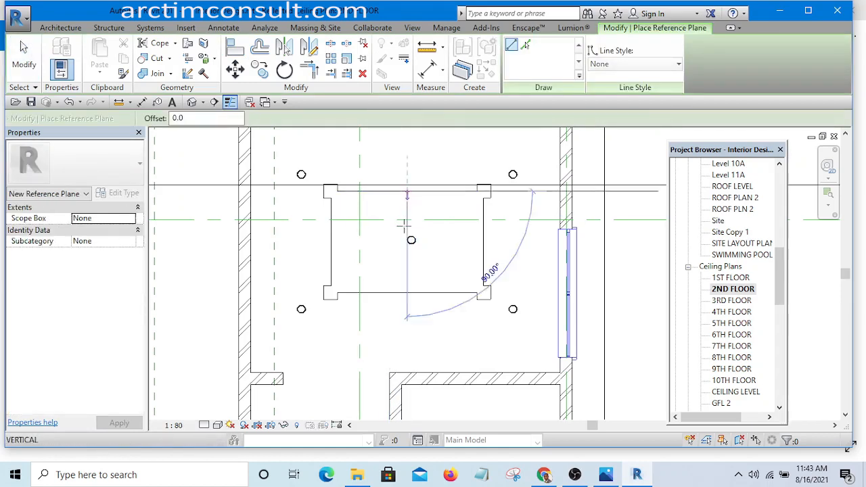
pyautogui.click(403, 317)
pyautogui.press('Escape')
pyautogui.press('Escape')
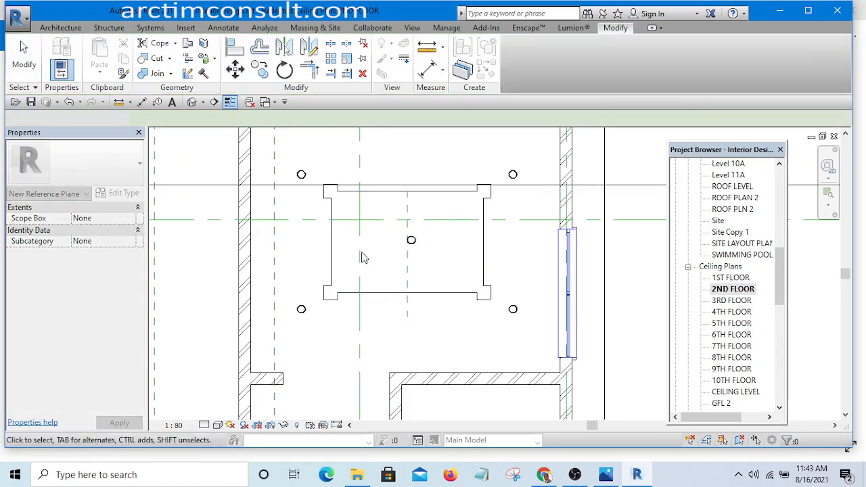
# Draw a horizontal reference plane between the midpoints of the Pop ceiling opening's two side edges.
pyautogui.click(405, 272)
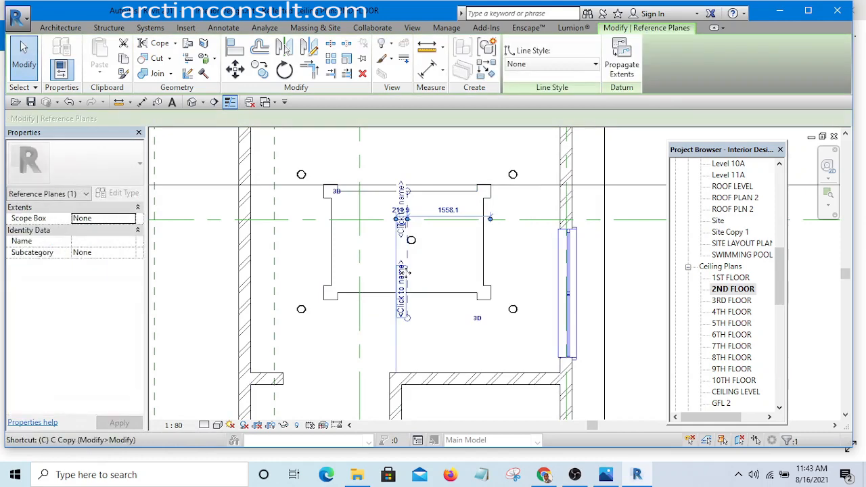
pyautogui.press('r')
pyautogui.press('p')
pyautogui.click(331, 242)
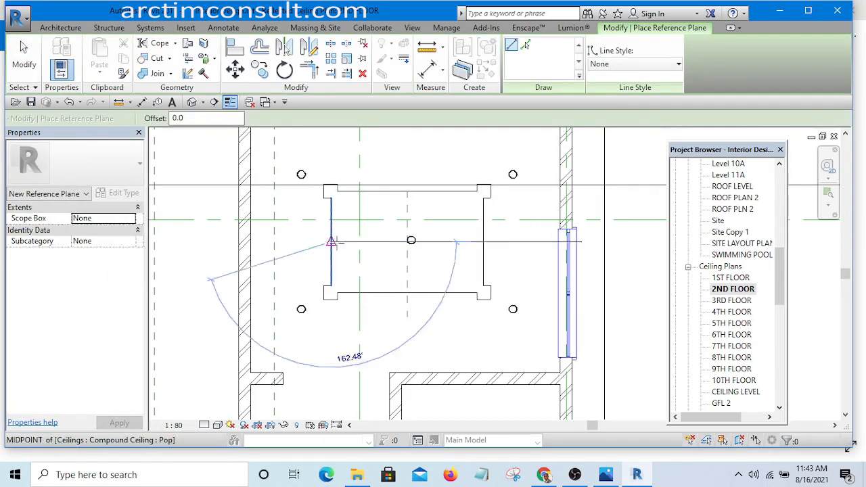
pyautogui.click(482, 242)
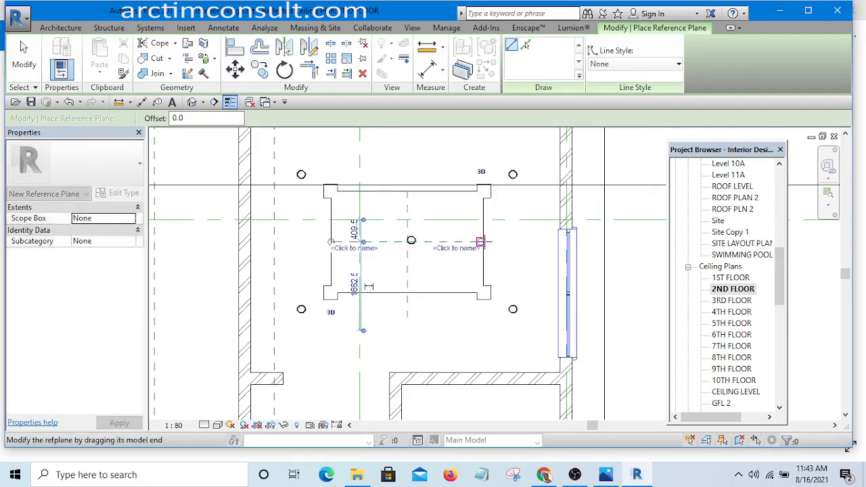
pyautogui.press('Escape')
pyautogui.press('Escape')
# Align the middle spot light's centre to both the vertical and horizontal reference planes.
pyautogui.scroll(5, 413, 253)
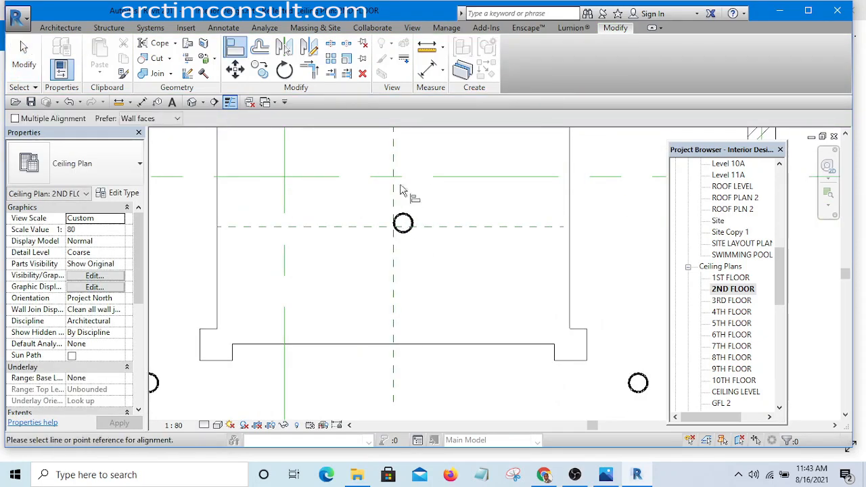
pyautogui.scroll(1, 402, 188)
pyautogui.scroll(3, 399, 206)
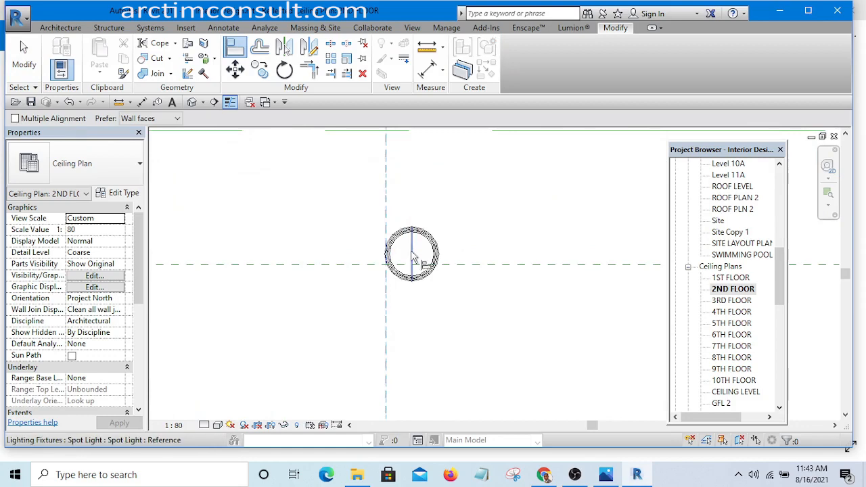
pyautogui.click(414, 257)
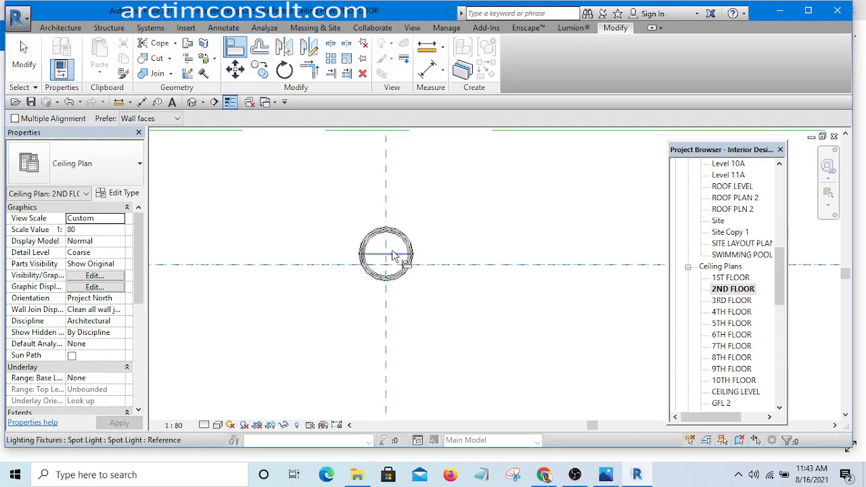
pyautogui.scroll(-5, 432, 250)
pyautogui.press('Escape')
pyautogui.press('Escape')
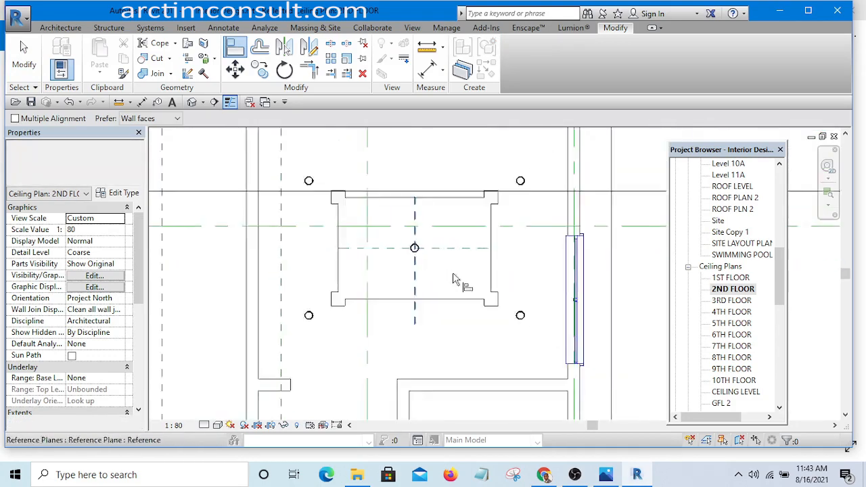
pyautogui.scroll(3, 441, 268)
pyautogui.scroll(-4, 440, 268)
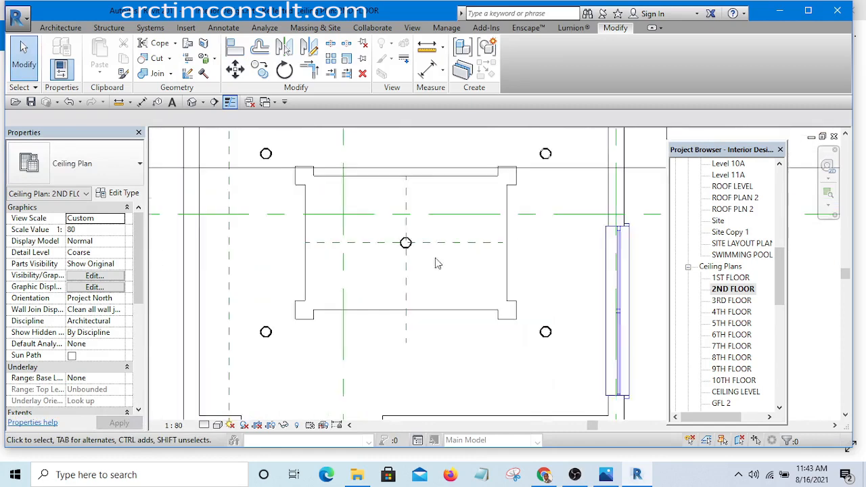
pyautogui.click(428, 246)
pyautogui.scroll(-4, 430, 252)
pyautogui.click(514, 203)
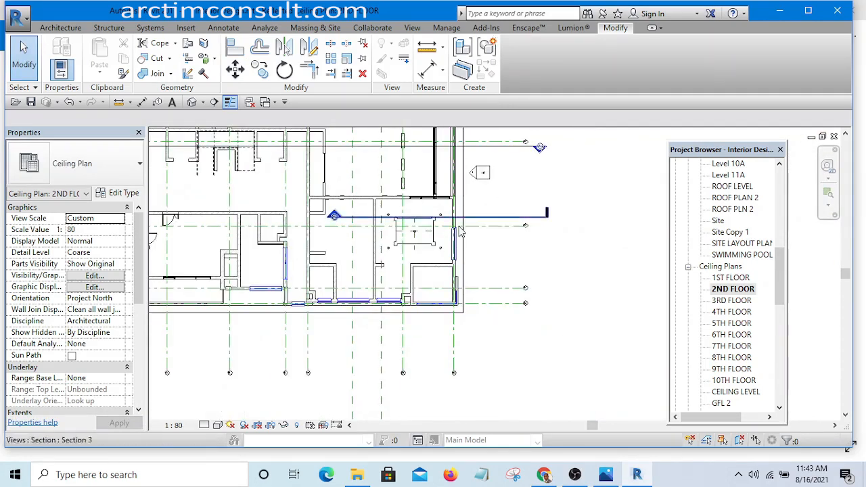
pyautogui.scroll(4, 459, 231)
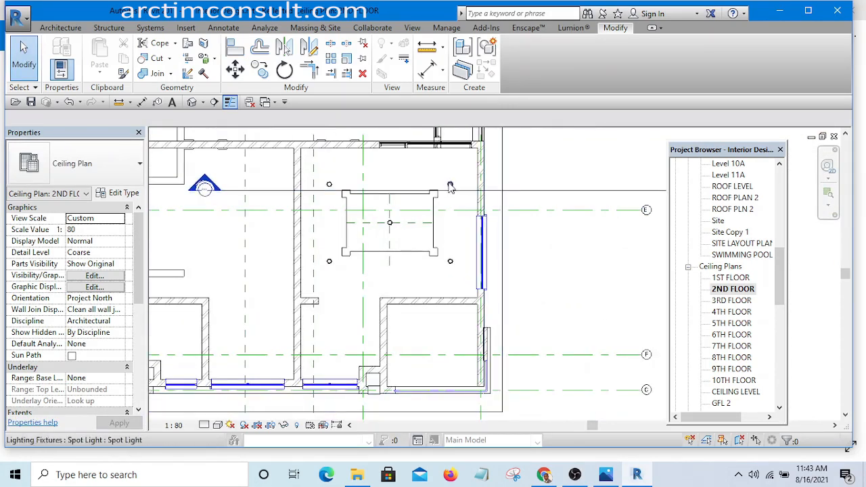
pyautogui.scroll(3, 388, 224)
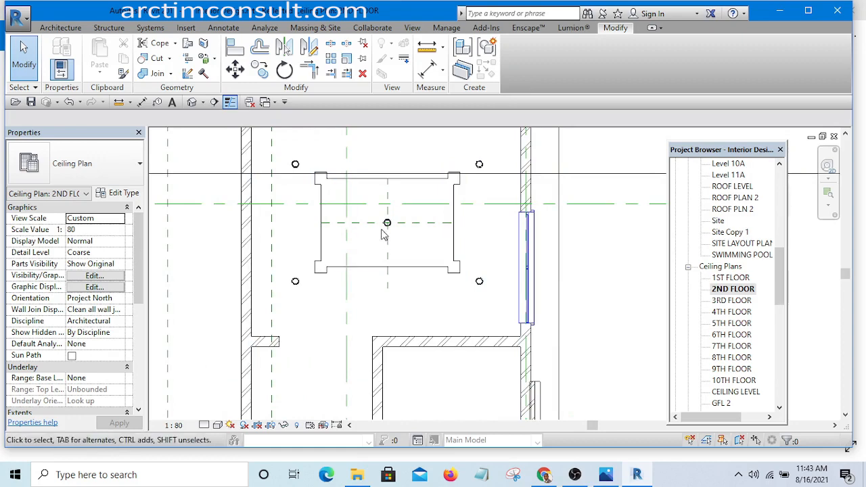
# Examine the five spot lights on the bedroom ceiling from below in the {3D} Copy 1 view, especially the middle one's depth.
pyautogui.scroll(-4, 406, 205)
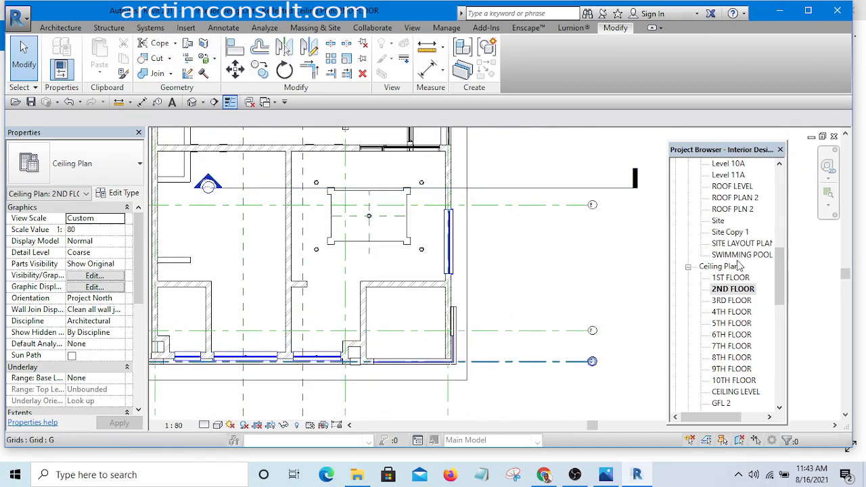
pyautogui.moveTo(780, 270); pyautogui.dragTo(776, 355)
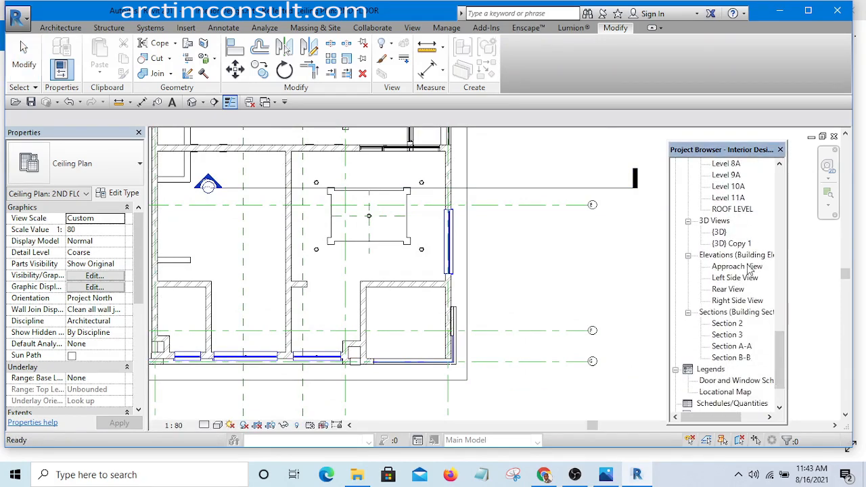
pyautogui.doubleClick(730, 242)
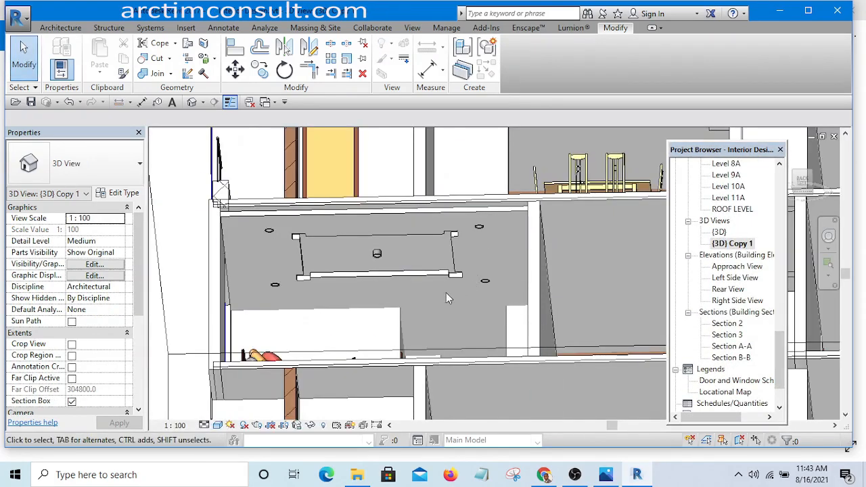
pyautogui.moveTo(445, 293)
pyautogui.keyDown('shift'); pyautogui.mouseDown(button='middle')
pyautogui.moveTo(433, 313)
pyautogui.moveTo(436, 294)
pyautogui.mouseUp(button='middle'); pyautogui.keyUp('shift')
pyautogui.scroll(2, 291, 218)
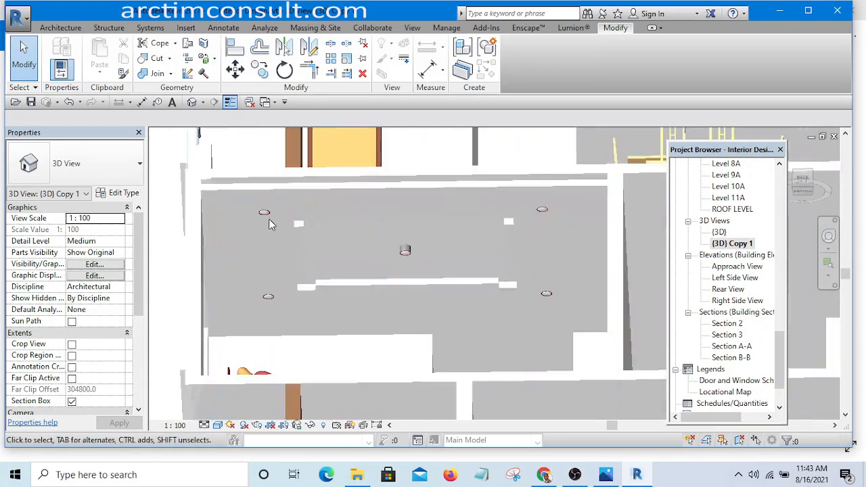
pyautogui.scroll(3, 268, 219)
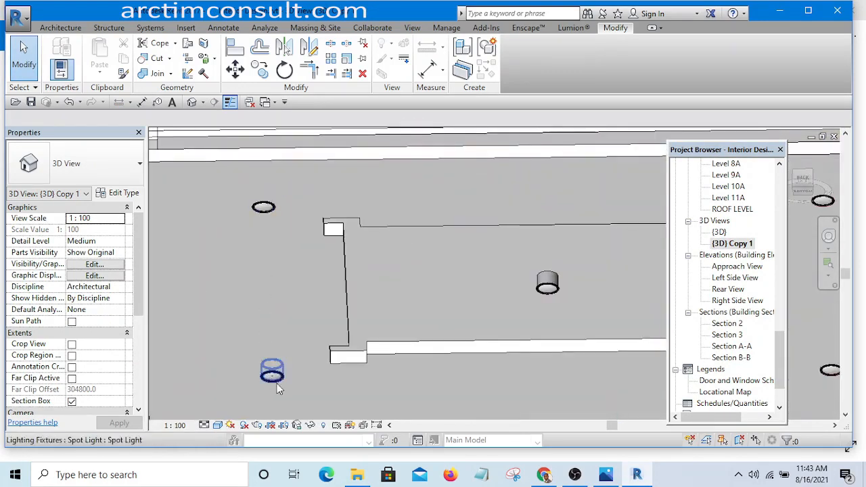
pyautogui.scroll(-2, 253, 308)
pyautogui.scroll(6, 443, 300)
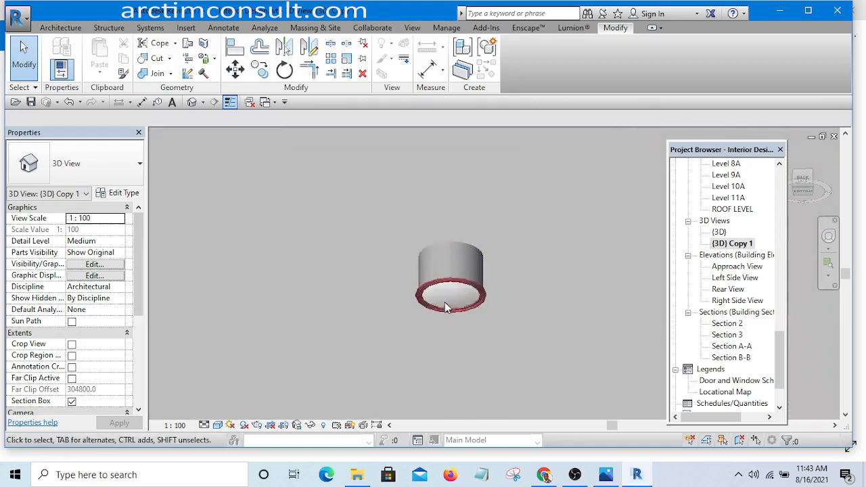
pyautogui.scroll(-3, 454, 288)
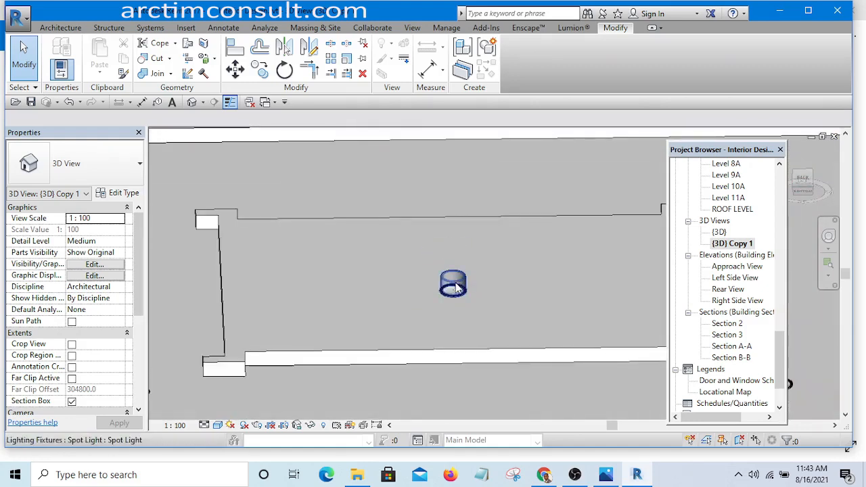
pyautogui.scroll(-3, 456, 284)
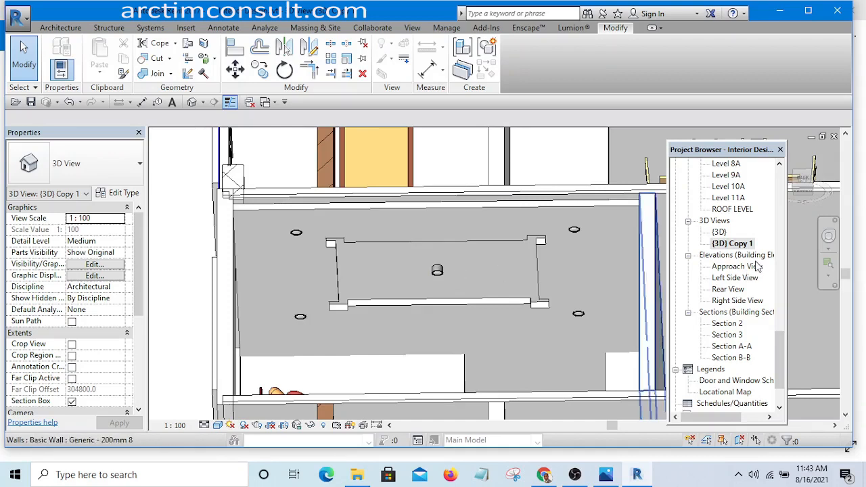
# In the 2ND FLOOR floor plan, shift the Section 3 line just past grid E so it cuts across the bedroom beds.
pyautogui.moveTo(783, 338); pyautogui.dragTo(777, 176)
pyautogui.doubleClick(731, 209)
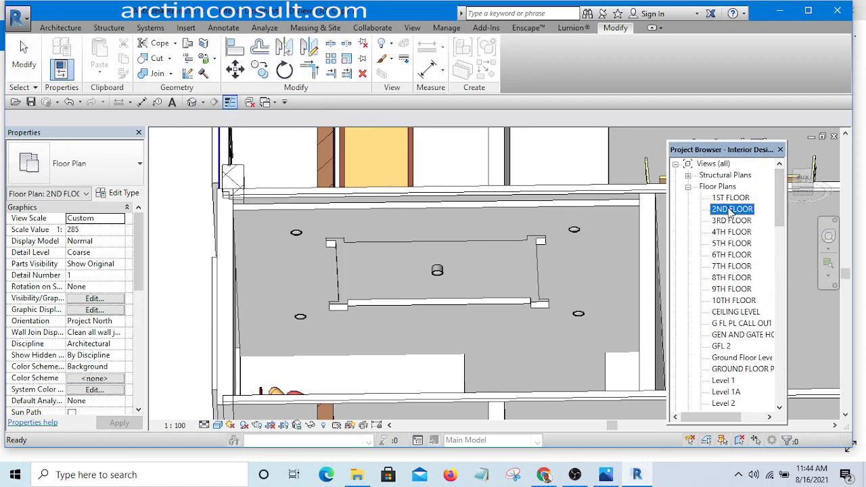
pyautogui.scroll(-3, 363, 306)
pyautogui.scroll(2, 473, 338)
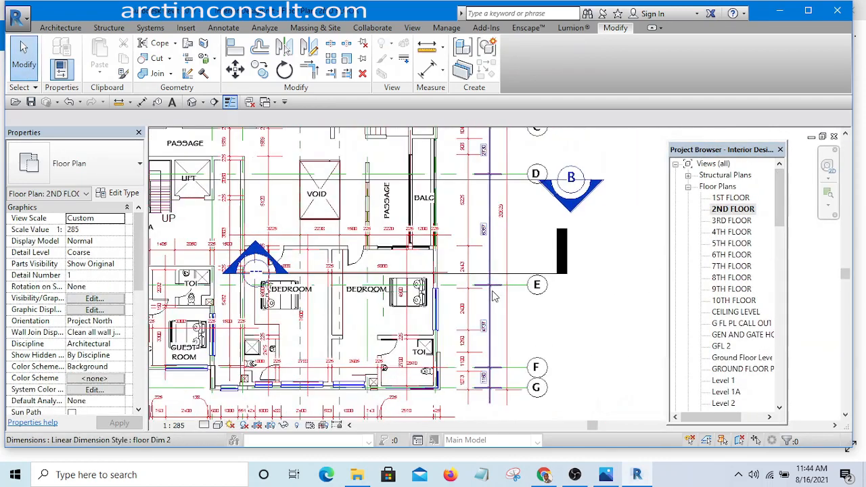
pyautogui.scroll(-3, 447, 308)
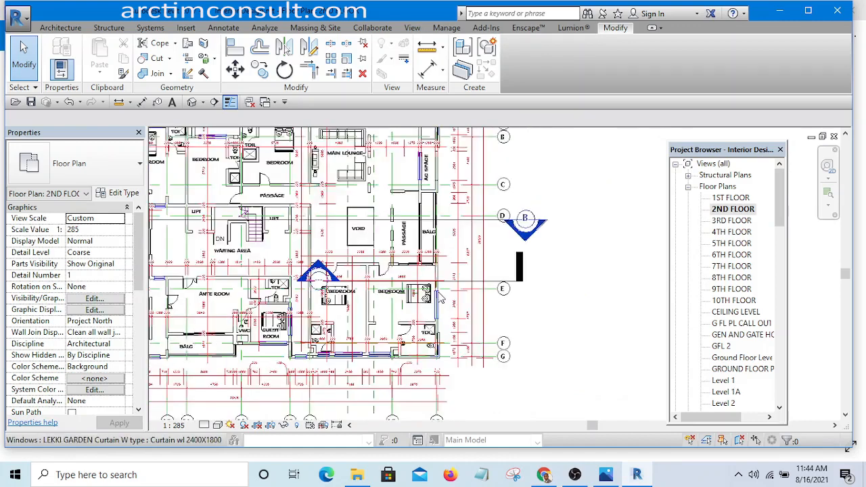
pyautogui.scroll(2, 444, 304)
pyautogui.scroll(1, 444, 304)
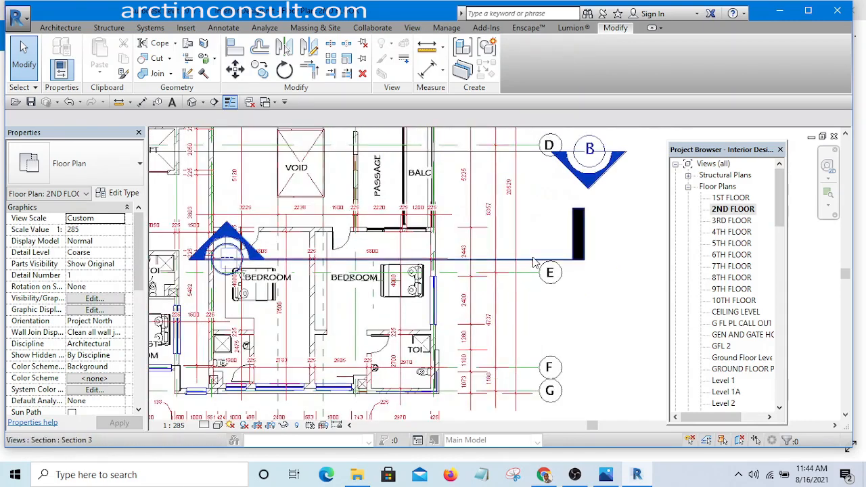
pyautogui.click(533, 309)
pyautogui.moveTo(533, 309); pyautogui.dragTo(536, 291)
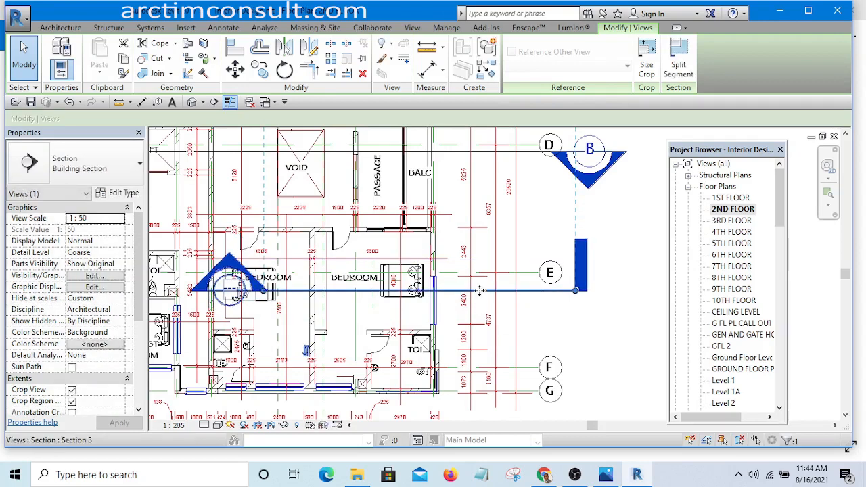
# Open the Section 3 view at the middle spot light in the 2nd floor bedroom's Pop ceiling.
pyautogui.rightClick(479, 291)
pyautogui.click(518, 205)
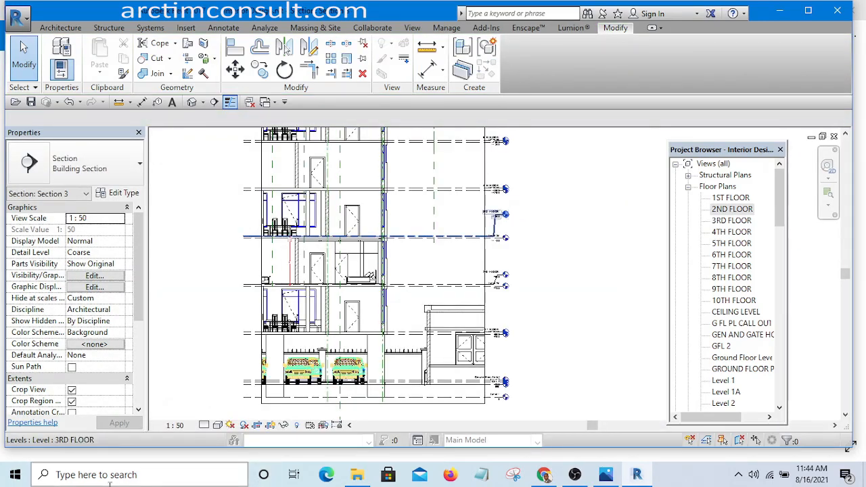
pyautogui.scroll(8, 307, 308)
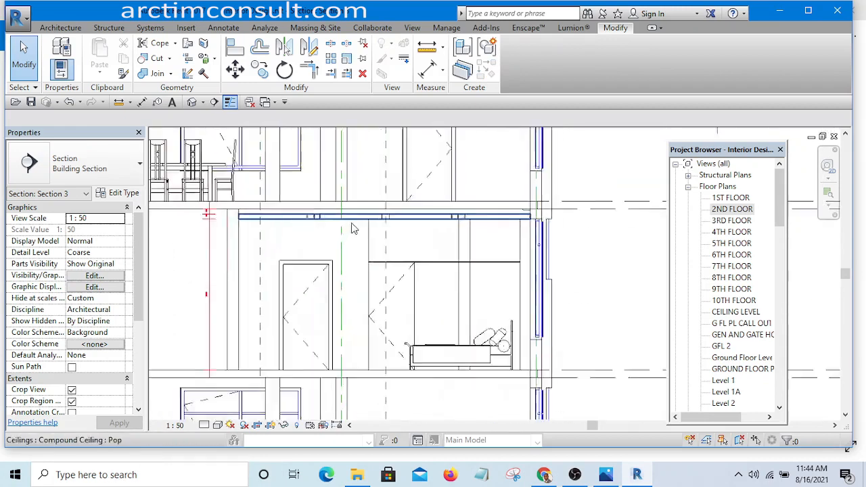
pyautogui.scroll(2, 443, 225)
pyautogui.moveTo(446, 230); pyautogui.dragTo(419, 352, button='middle')
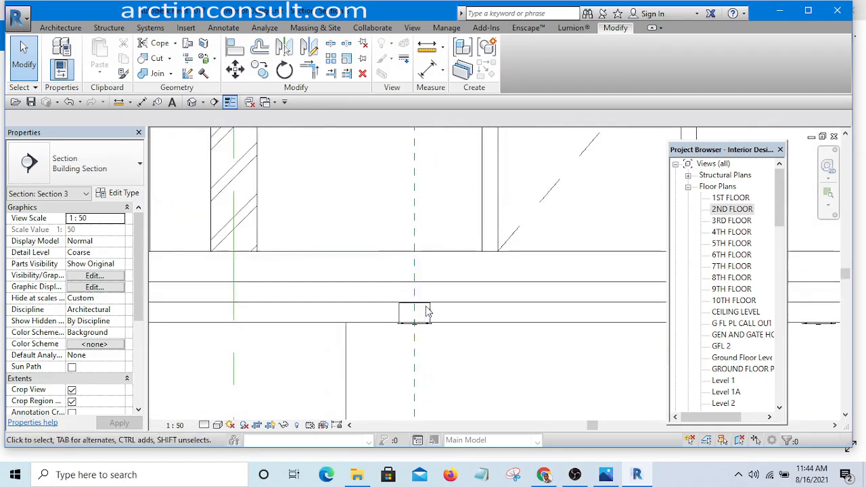
pyautogui.scroll(2, 426, 307)
# Move the middle spot light straight up 200 mm from the Pop ceiling's underside to the underside of the 150 mm floor slab.
pyautogui.click(431, 315)
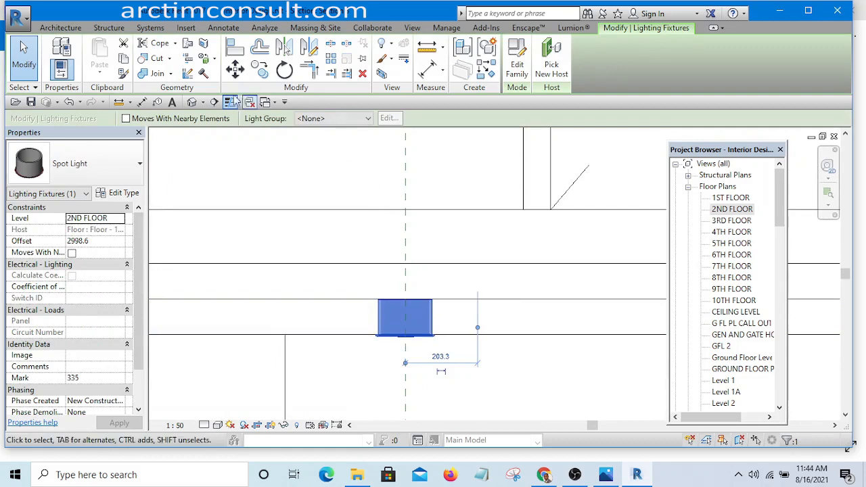
pyautogui.click(232, 73)
pyautogui.scroll(3, 437, 339)
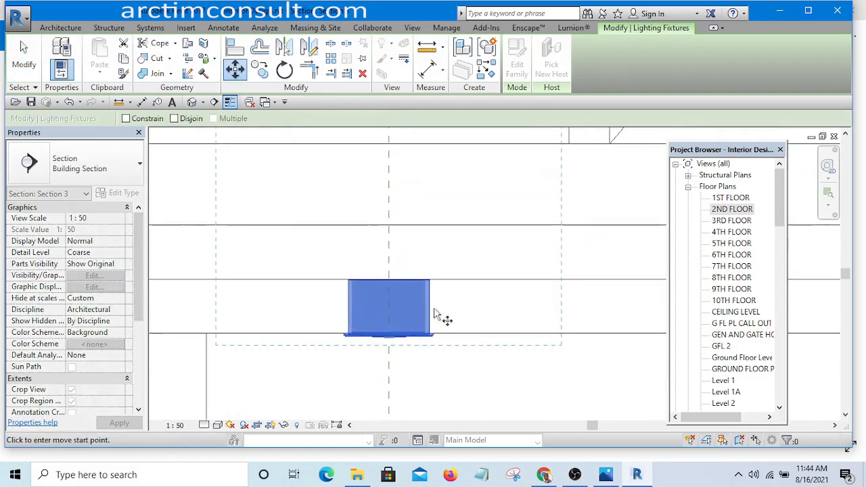
pyautogui.scroll(-4, 434, 295)
pyautogui.scroll(-4, 436, 298)
pyautogui.scroll(3, 433, 291)
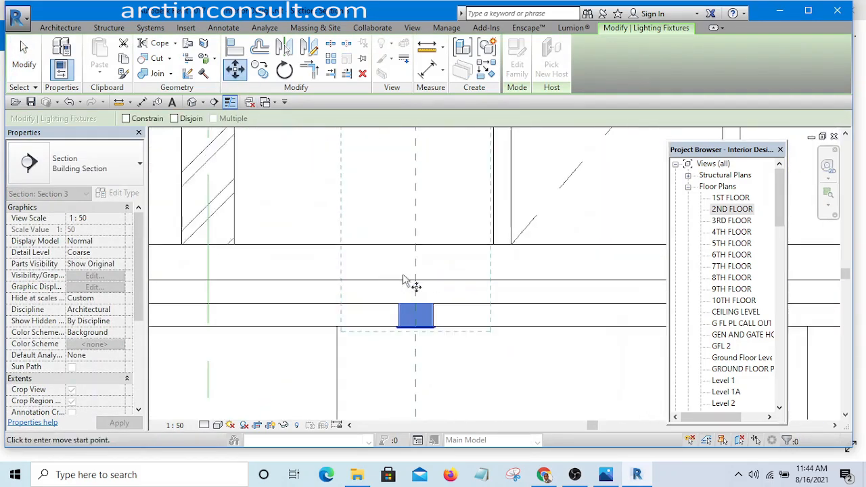
pyautogui.scroll(5, 458, 338)
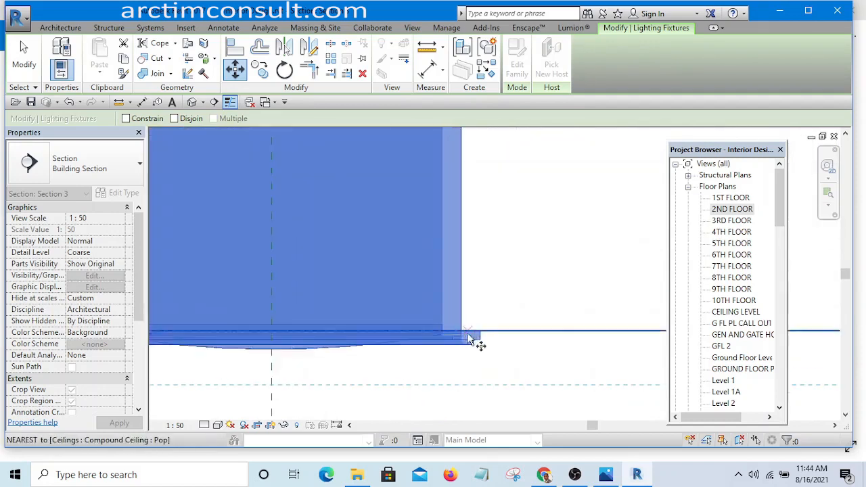
pyautogui.click(457, 333)
pyautogui.scroll(-4, 456, 338)
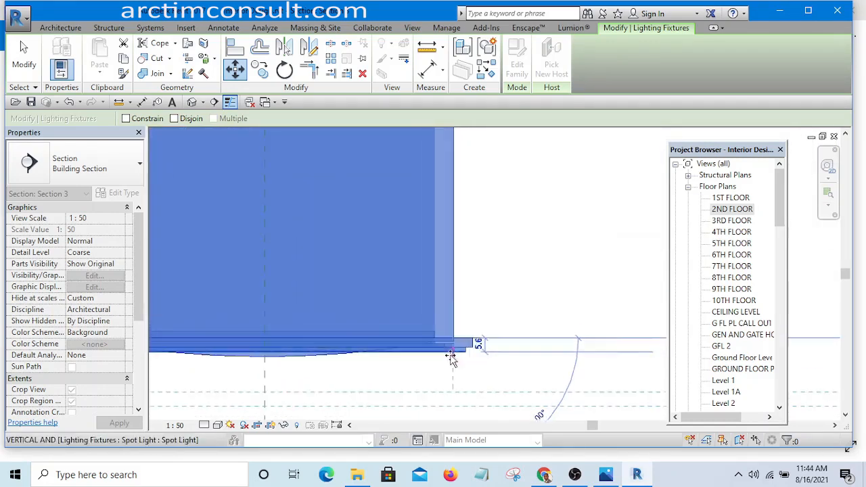
pyautogui.scroll(-3, 451, 269)
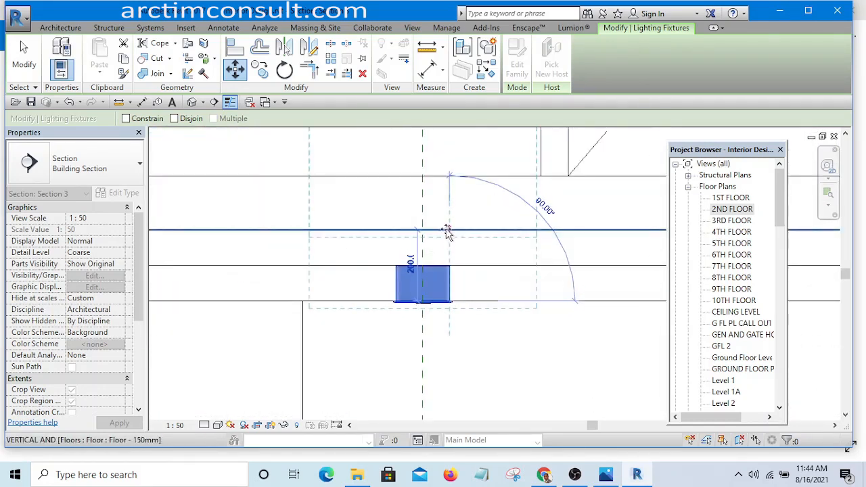
pyautogui.click(448, 231)
pyautogui.scroll(4, 443, 236)
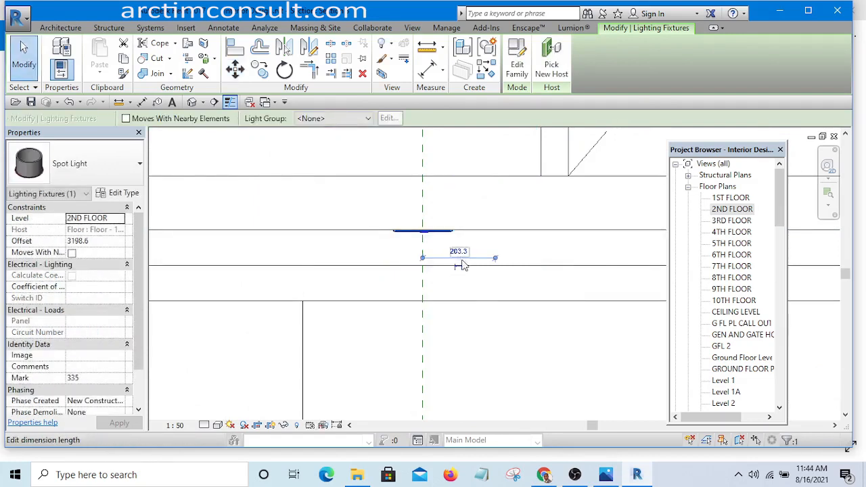
pyautogui.scroll(-4, 446, 257)
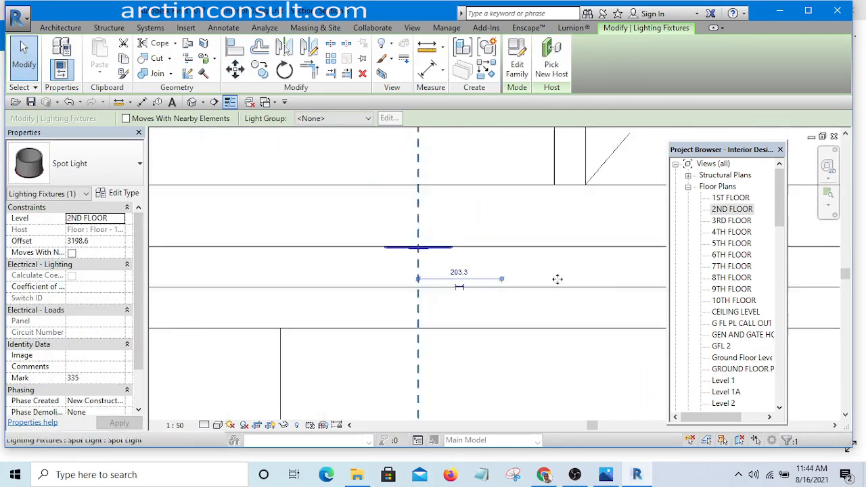
# Examine the raised middle spot light, the surrounding ceiling lights and the bedroom from several angles in the {3D} Copy 1 view.
pyautogui.moveTo(781, 207); pyautogui.dragTo(783, 371)
pyautogui.doubleClick(727, 232)
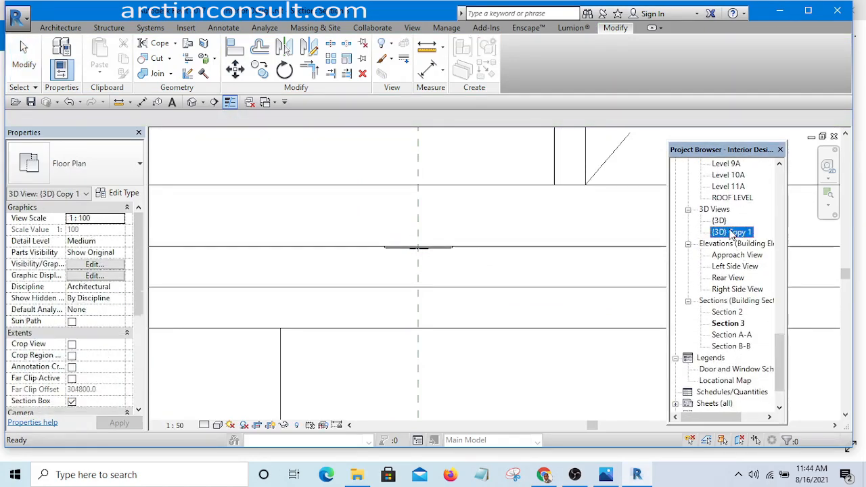
pyautogui.scroll(-3, 479, 296)
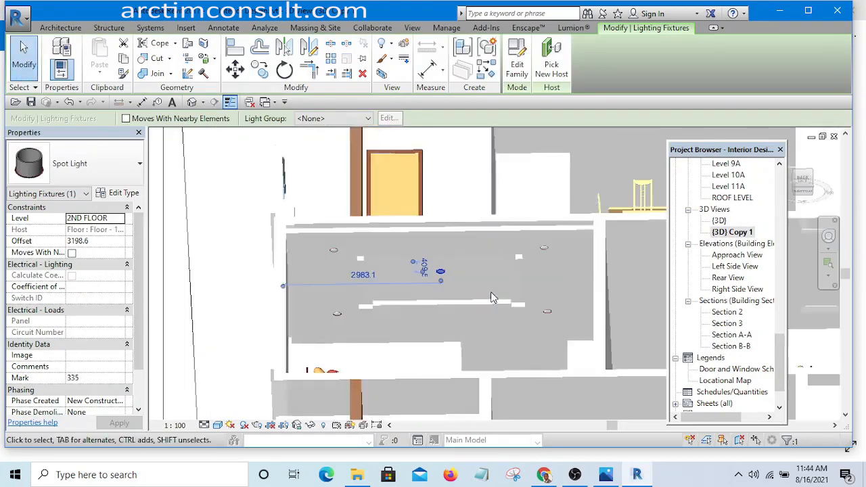
pyautogui.click(321, 301)
pyautogui.keyDown('shift'); pyautogui.moveTo(322, 303); pyautogui.dragTo(401, 285, button='middle'); pyautogui.keyUp('shift')
pyautogui.scroll(3, 394, 274)
pyautogui.scroll(-5, 394, 275)
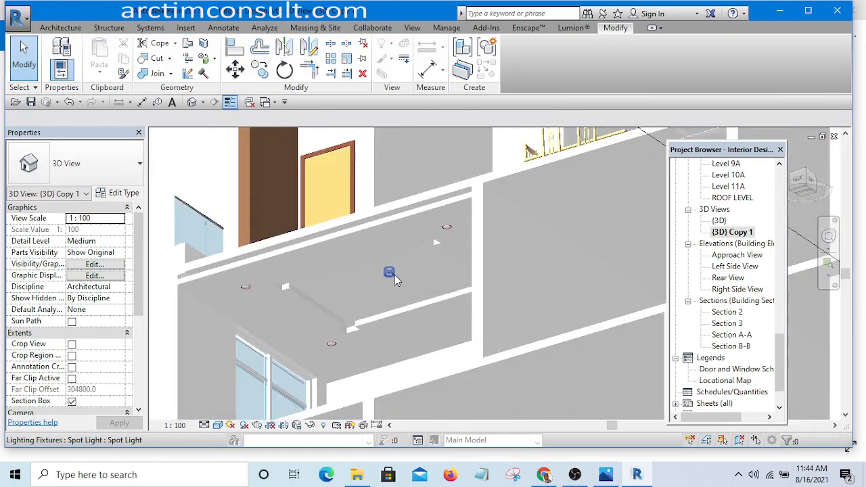
pyautogui.keyDown('shift'); pyautogui.moveTo(409, 314); pyautogui.dragTo(494, 332, button='middle'); pyautogui.keyUp('shift')
pyautogui.scroll(5, 504, 309)
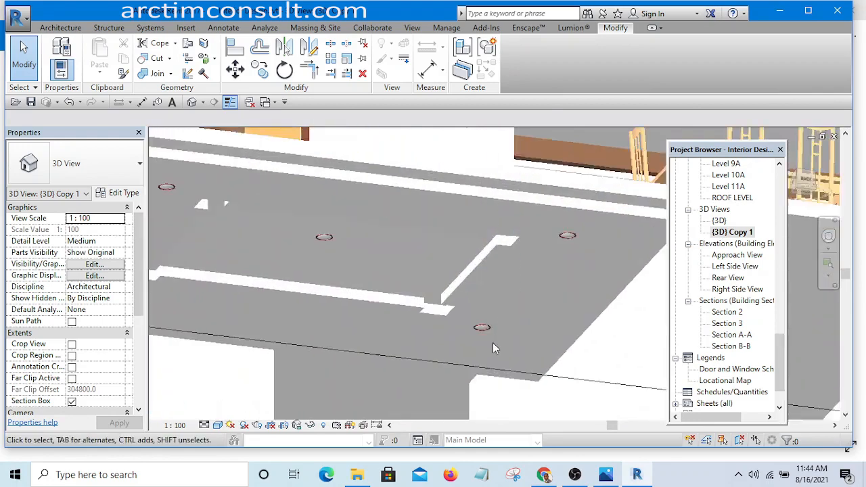
pyautogui.scroll(-8, 536, 317)
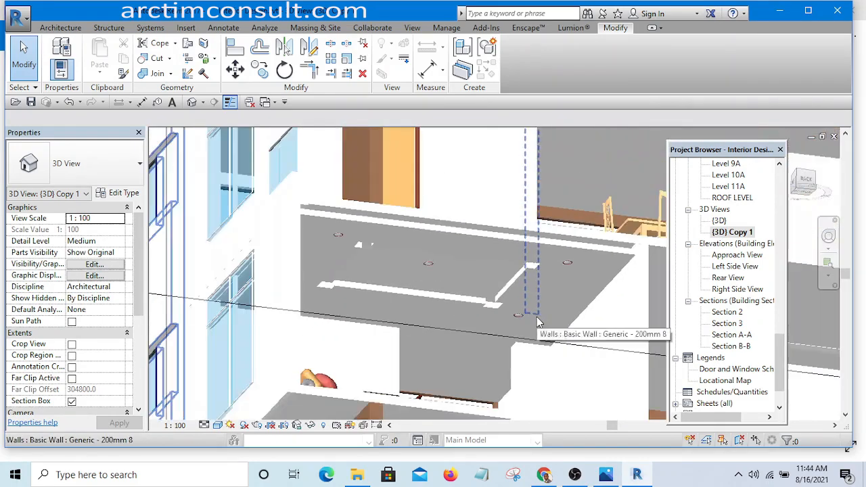
pyautogui.keyDown('shift'); pyautogui.moveTo(514, 332); pyautogui.dragTo(420, 318, button='middle'); pyautogui.keyUp('shift')
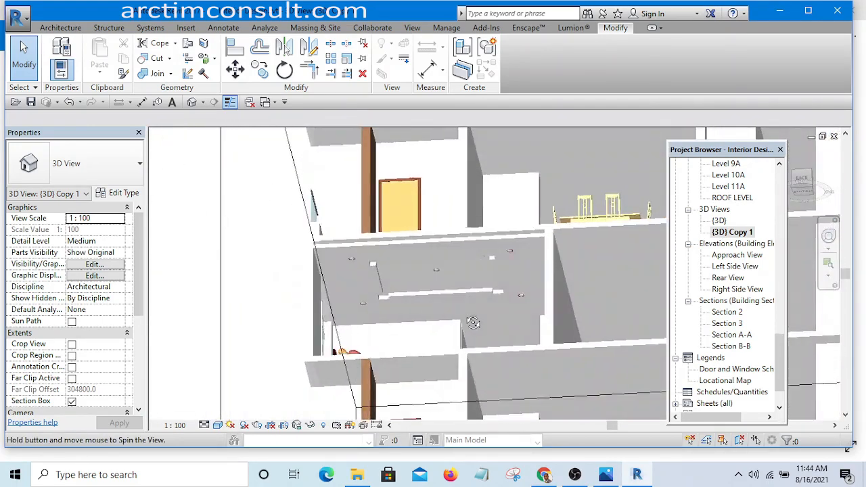
pyautogui.scroll(5, 359, 271)
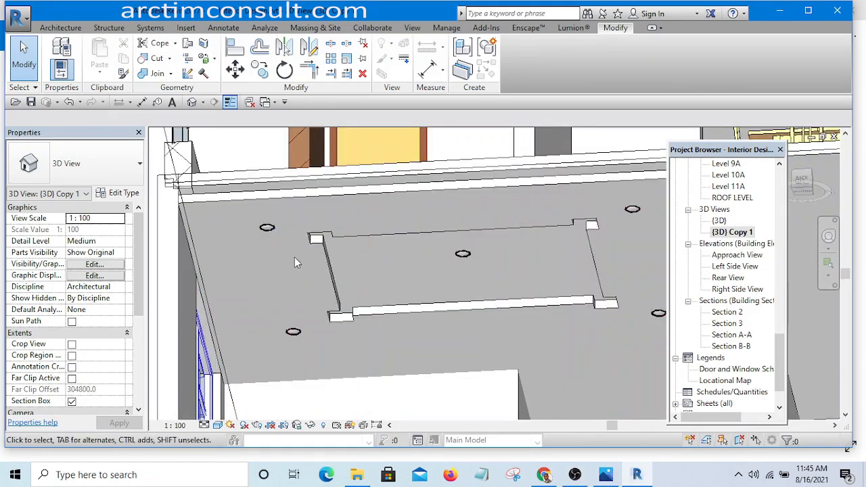
pyautogui.scroll(-4, 390, 271)
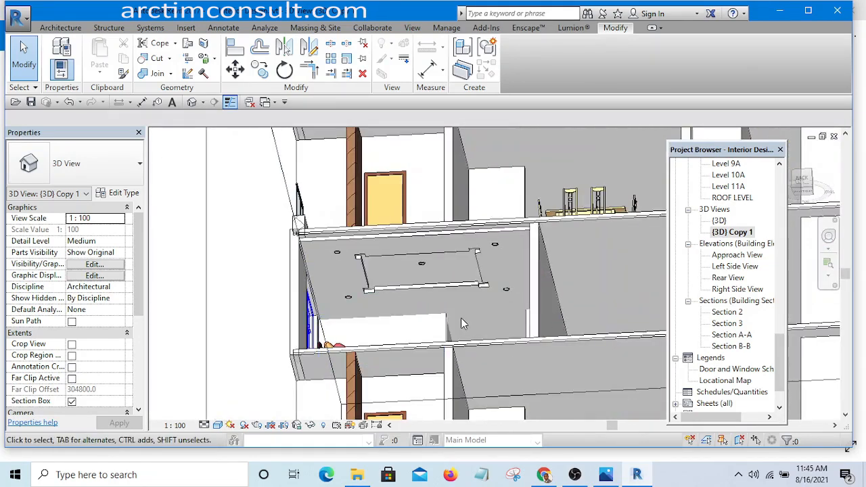
pyautogui.keyDown('shift'); pyautogui.moveTo(461, 317); pyautogui.dragTo(489, 298, button='middle'); pyautogui.keyUp('shift')
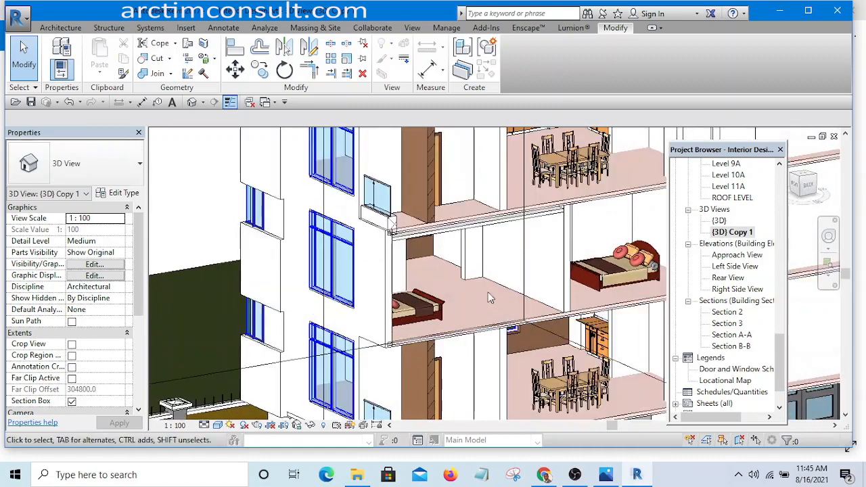
pyautogui.scroll(3, 476, 279)
pyautogui.scroll(-1, 442, 268)
pyautogui.keyDown('shift'); pyautogui.moveTo(442, 270); pyautogui.dragTo(518, 252, button='middle'); pyautogui.keyUp('shift')
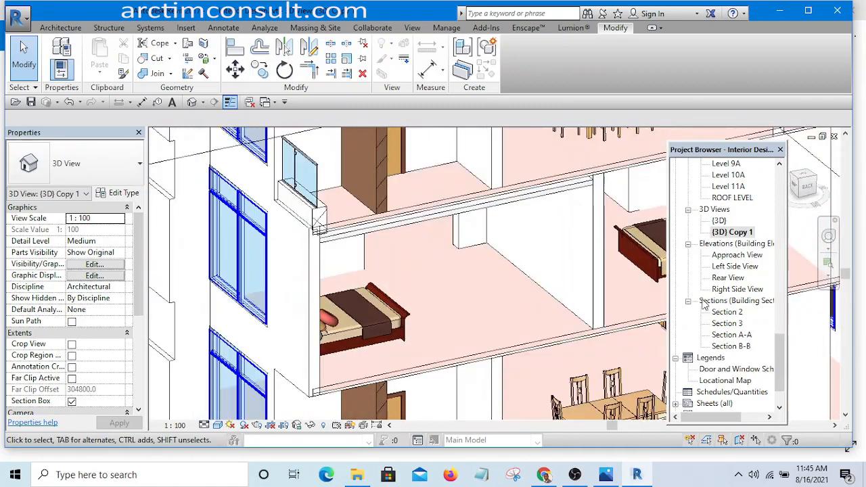
# Open the 2ND FLOOR floor plan and select the Section 3 line crossing the two bedrooms.
pyautogui.moveTo(776, 348); pyautogui.dragTo(781, 175)
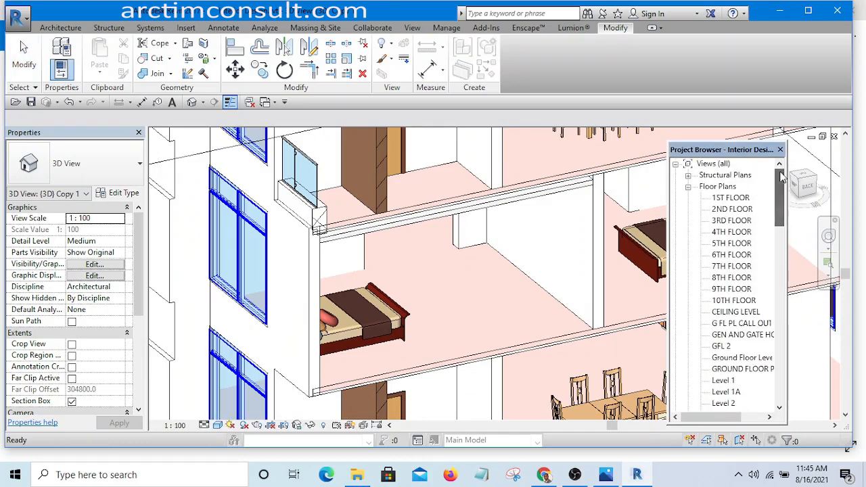
pyautogui.doubleClick(729, 210)
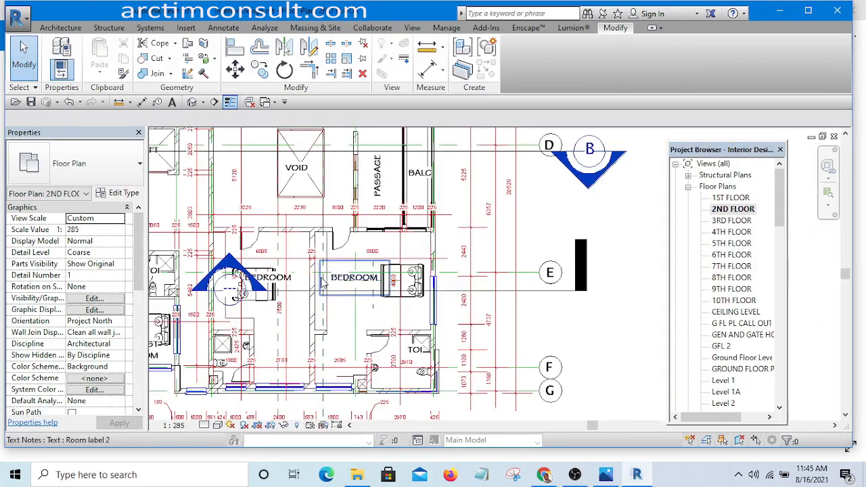
pyautogui.scroll(2, 330, 314)
pyautogui.scroll(1, 330, 313)
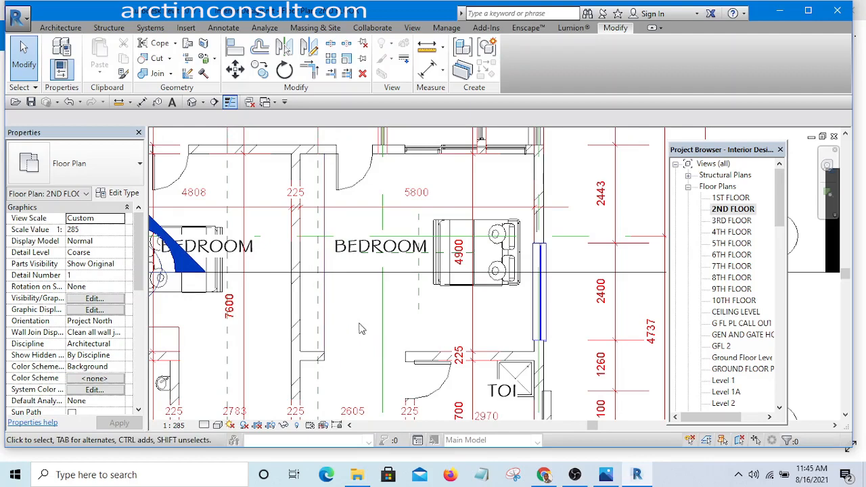
pyautogui.moveTo(338, 330); pyautogui.dragTo(382, 346, button='middle')
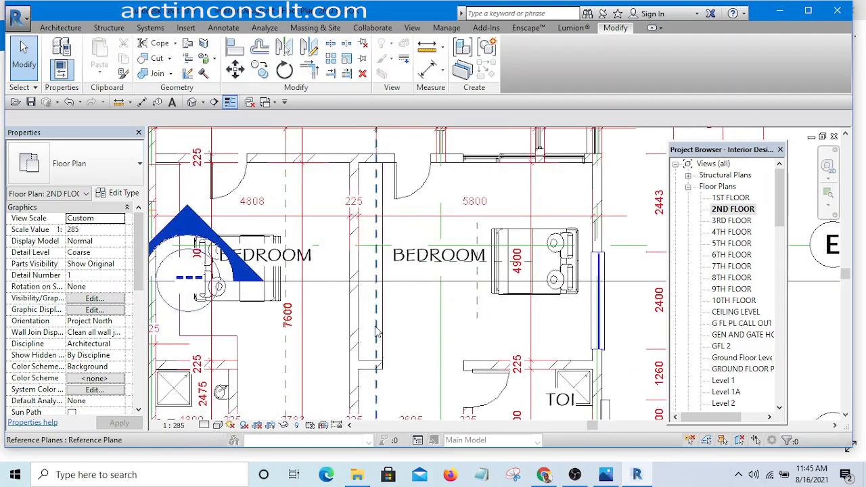
pyautogui.scroll(-3, 376, 331)
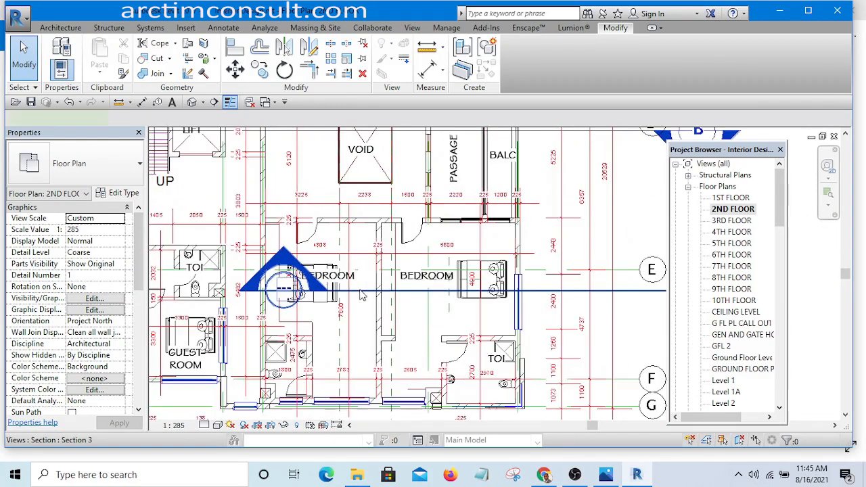
pyautogui.click(362, 294)
pyautogui.scroll(-4, 570, 348)
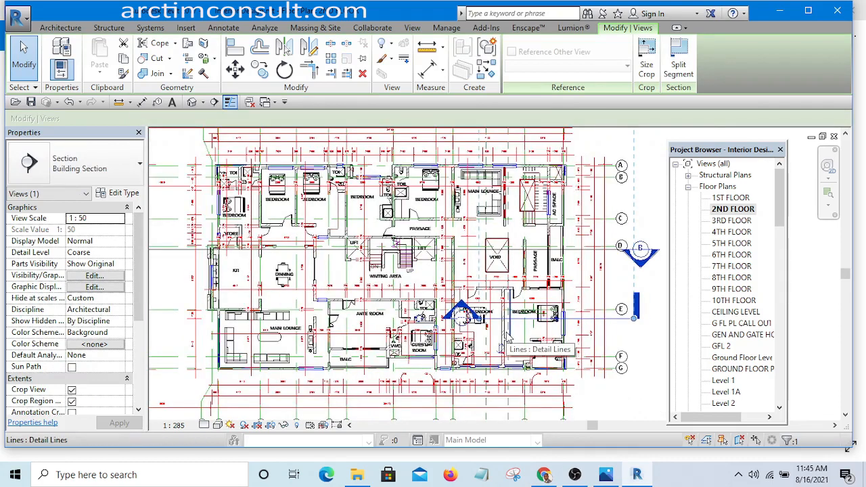
# Examine the 2ND FLOOR plan around the two adjoining bedrooms between grids E and G, including the section line crossing them.
pyautogui.scroll(4, 500, 319)
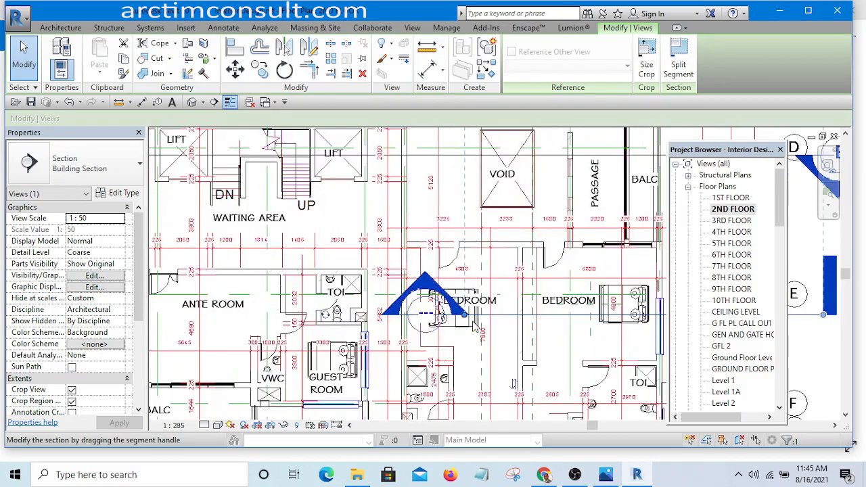
pyautogui.scroll(-6, 499, 318)
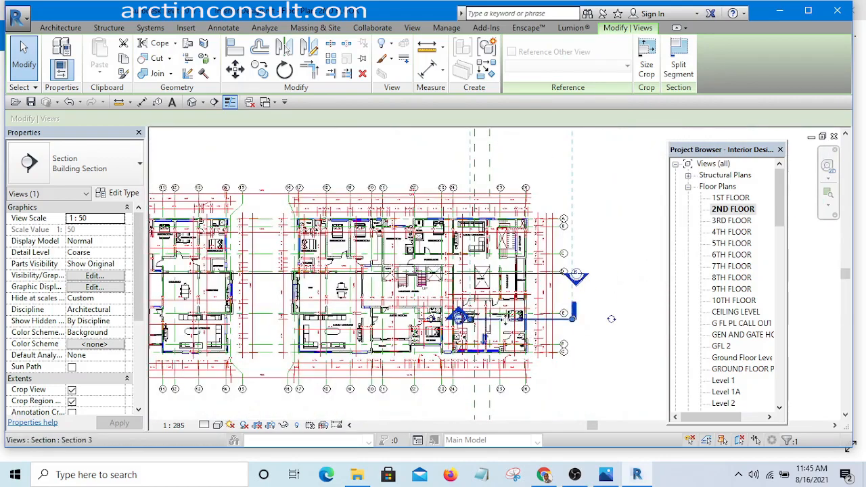
pyautogui.scroll(2, 499, 330)
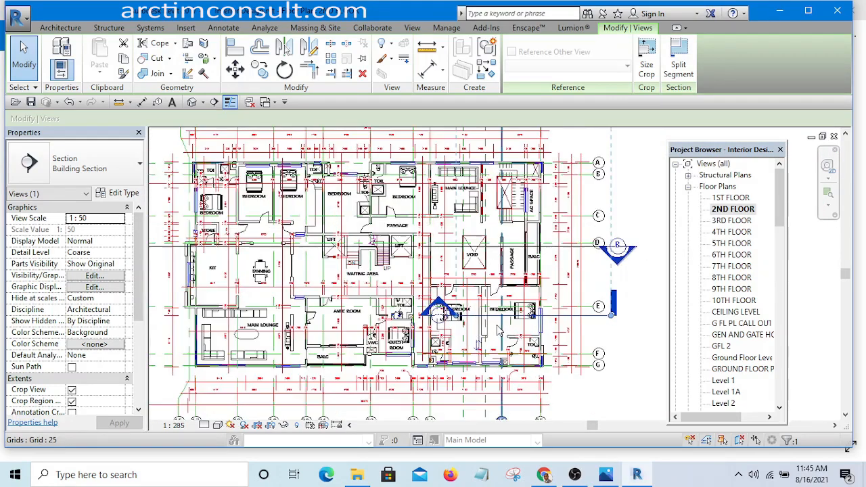
pyautogui.moveTo(502, 341); pyautogui.dragTo(477, 348, button='middle')
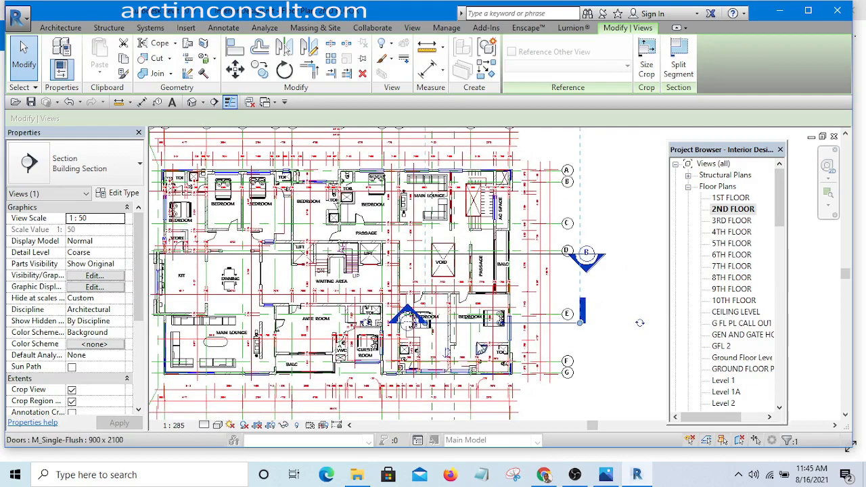
pyautogui.moveTo(569, 343); pyautogui.dragTo(536, 356, button='middle')
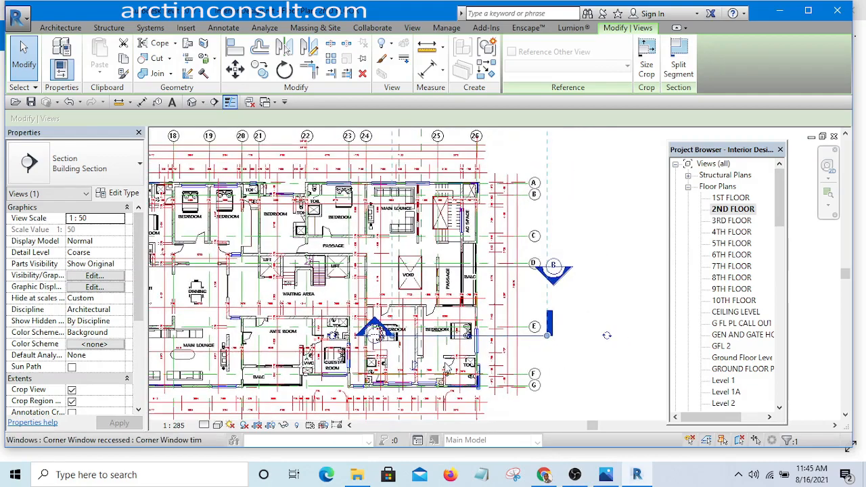
pyautogui.moveTo(453, 352); pyautogui.dragTo(471, 295, button='middle')
pyautogui.scroll(7, 449, 281)
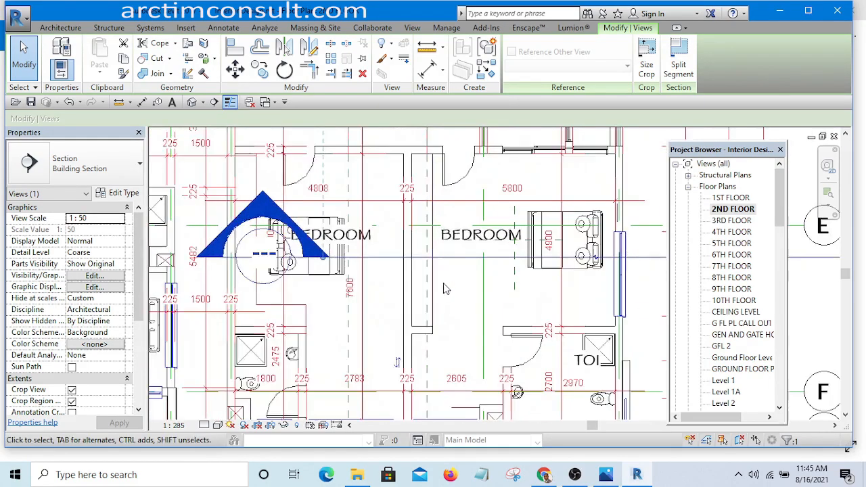
pyautogui.scroll(-7, 406, 280)
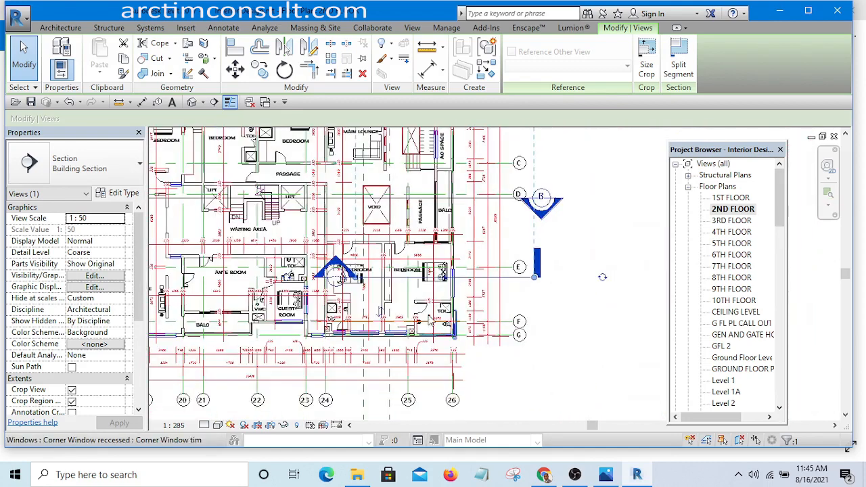
pyautogui.scroll(-2, 531, 269)
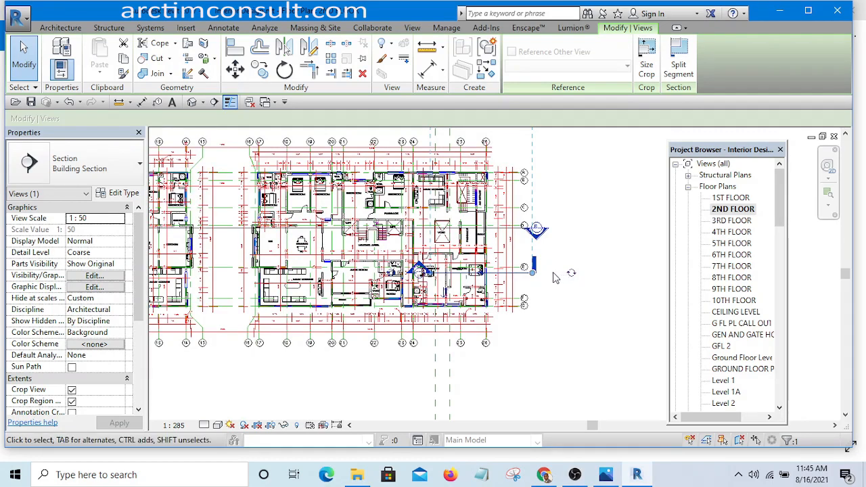
pyautogui.scroll(5, 466, 274)
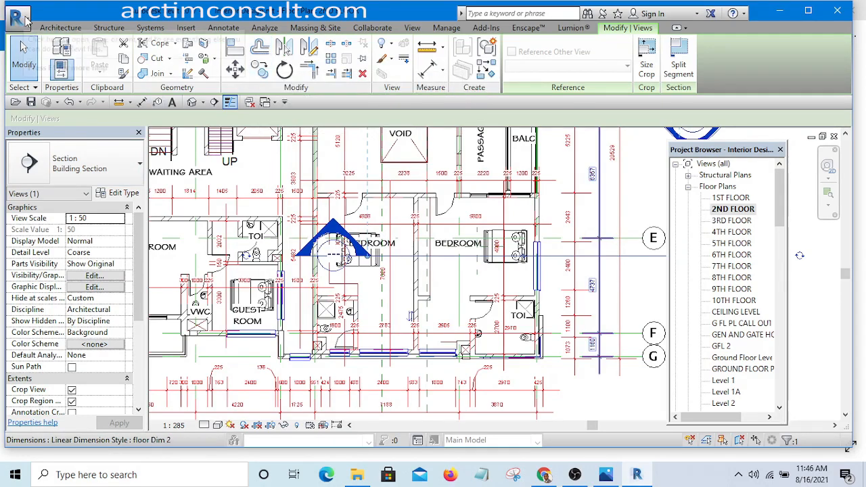
# Open the recent family file wardrobe2.rfa and display it in the default 3D view.
pyautogui.click(18, 18)
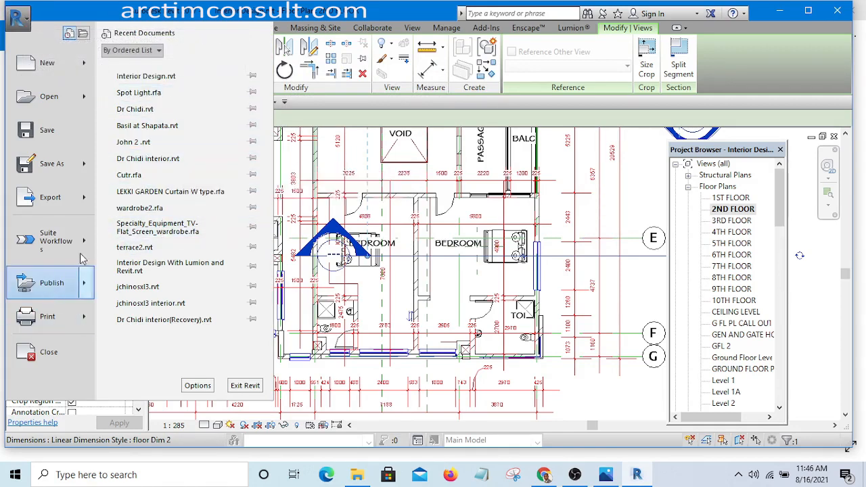
pyautogui.click(140, 209)
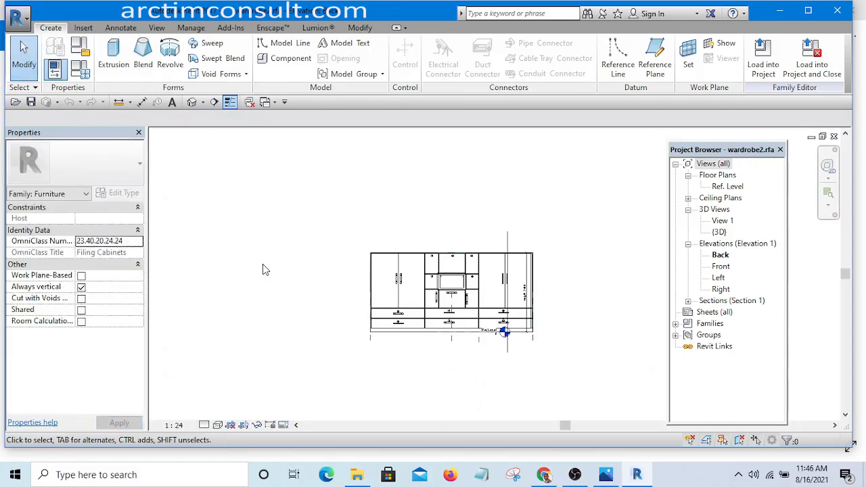
pyautogui.moveTo(543, 222); pyautogui.dragTo(531, 256, button='middle')
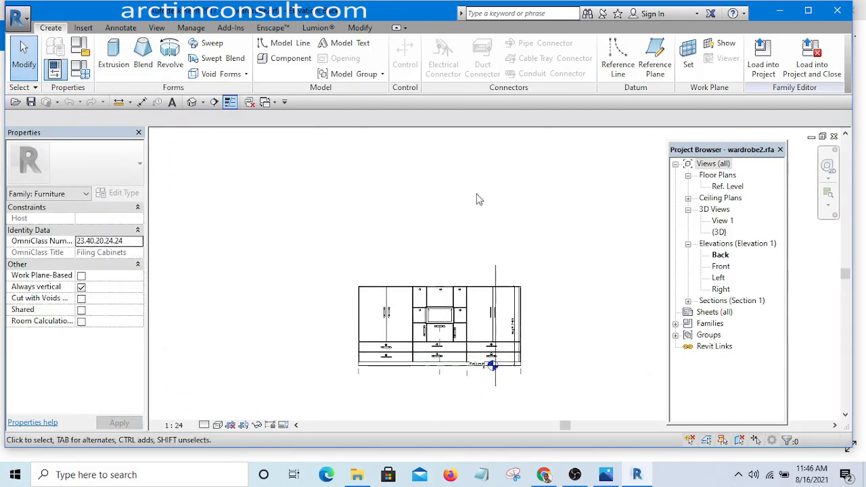
pyautogui.click(192, 102)
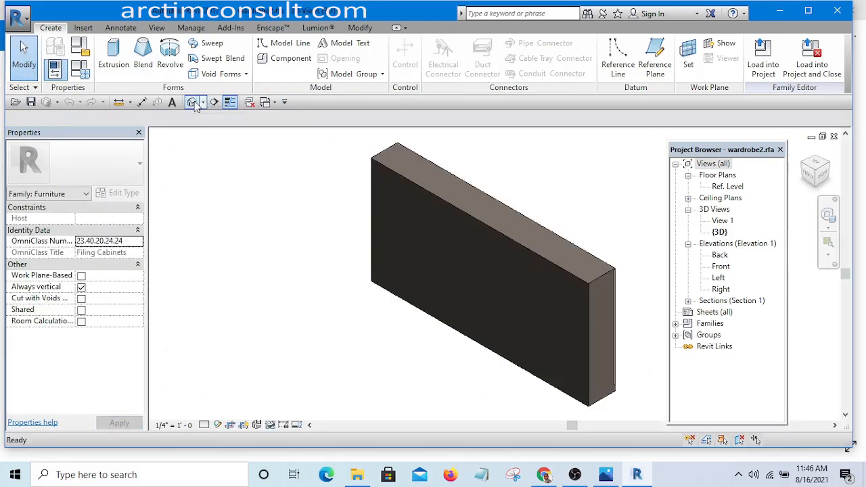
# Examine the wardrobe model from several sides, including its doors, drawers, handles and outer carcass.
pyautogui.keyDown('shift'); pyautogui.moveTo(626, 249); pyautogui.dragTo(357, 210, button='middle'); pyautogui.keyUp('shift')
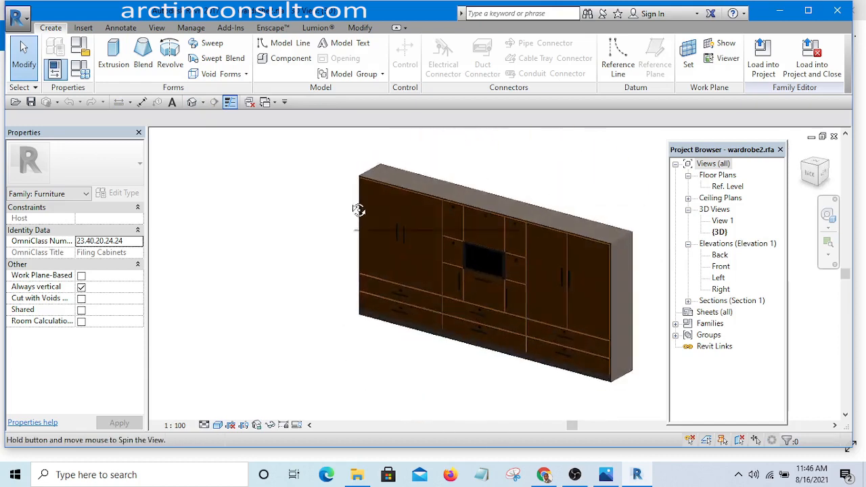
pyautogui.scroll(2, 394, 315)
pyautogui.scroll(-3, 453, 338)
pyautogui.keyDown('shift'); pyautogui.moveTo(477, 341); pyautogui.dragTo(460, 323, button='middle'); pyautogui.keyUp('shift')
pyautogui.scroll(3, 416, 324)
pyautogui.scroll(-2, 415, 330)
pyautogui.scroll(3, 443, 303)
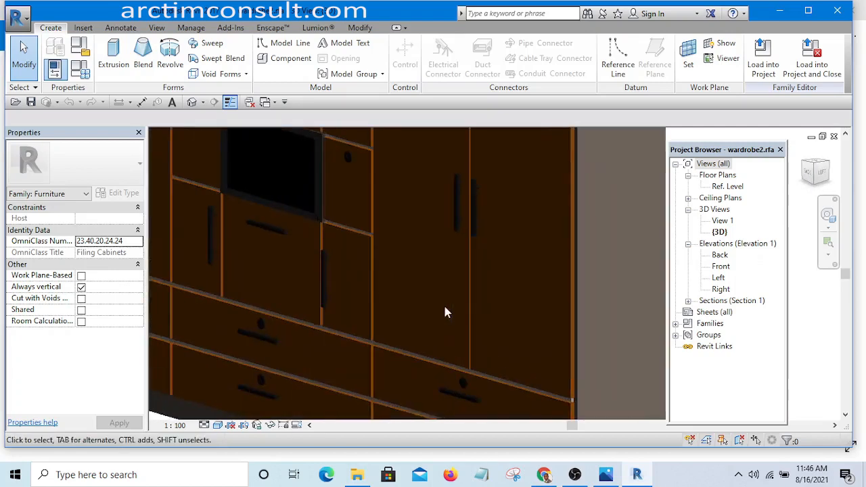
pyautogui.scroll(-2, 443, 303)
pyautogui.keyDown('shift'); pyautogui.moveTo(403, 291); pyautogui.dragTo(375, 343, button='middle'); pyautogui.keyUp('shift')
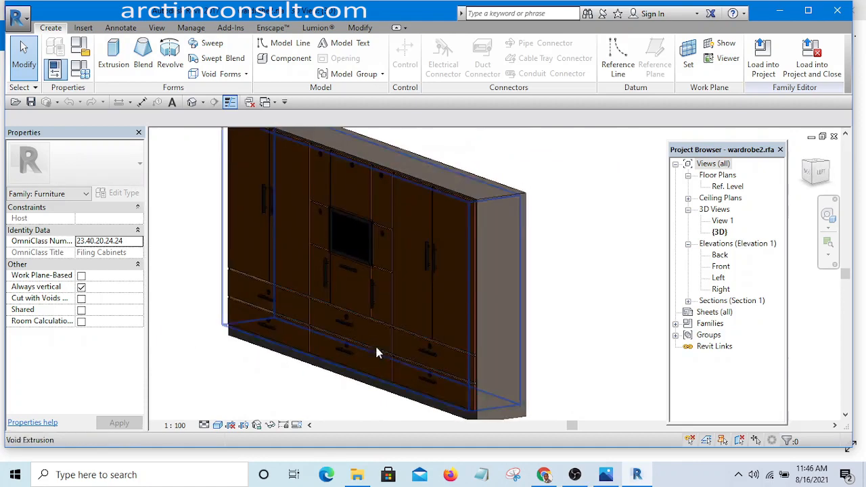
pyautogui.scroll(-1, 420, 319)
pyautogui.keyDown('shift'); pyautogui.moveTo(325, 366); pyautogui.dragTo(530, 329, button='middle'); pyautogui.keyUp('shift')
pyautogui.scroll(-2, 422, 348)
pyautogui.keyDown('shift'); pyautogui.moveTo(421, 348); pyautogui.dragTo(580, 313, button='middle'); pyautogui.keyUp('shift')
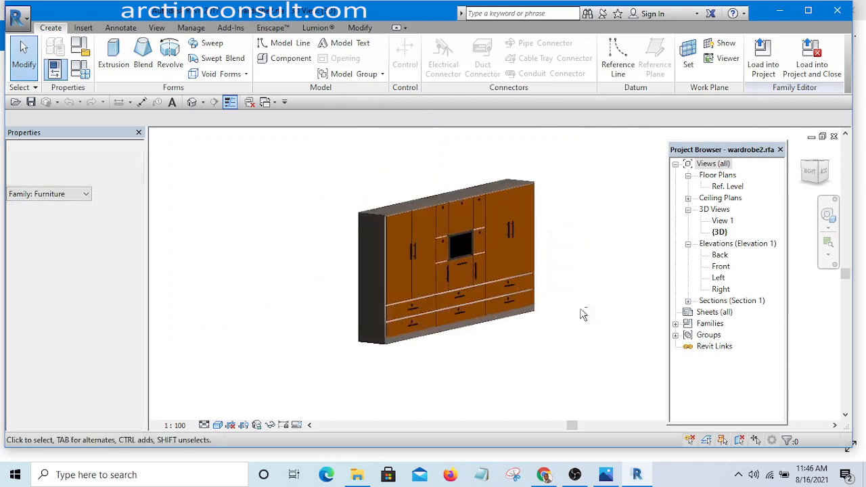
# Inspect the wardrobe's central TV compartment up close, select the flat-screen component to identify it, and review the whole unit.
pyautogui.scroll(5, 416, 292)
pyautogui.scroll(-5, 422, 320)
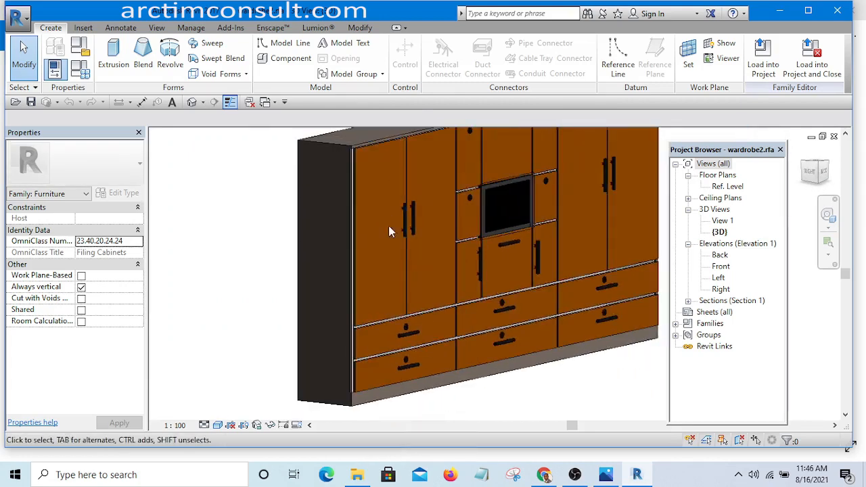
pyautogui.keyDown('shift'); pyautogui.moveTo(459, 331); pyautogui.dragTo(346, 385, button='middle'); pyautogui.keyUp('shift')
pyautogui.scroll(2, 489, 230)
pyautogui.keyDown('shift'); pyautogui.moveTo(490, 229); pyautogui.dragTo(580, 206, button='middle'); pyautogui.keyUp('shift')
pyautogui.scroll(2, 481, 180)
pyautogui.moveTo(481, 220); pyautogui.dragTo(423, 268, button='middle')
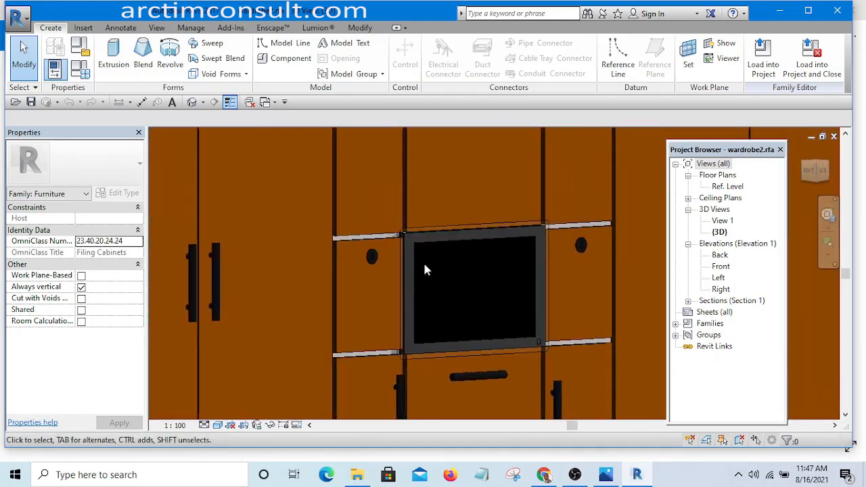
pyautogui.scroll(-5, 492, 255)
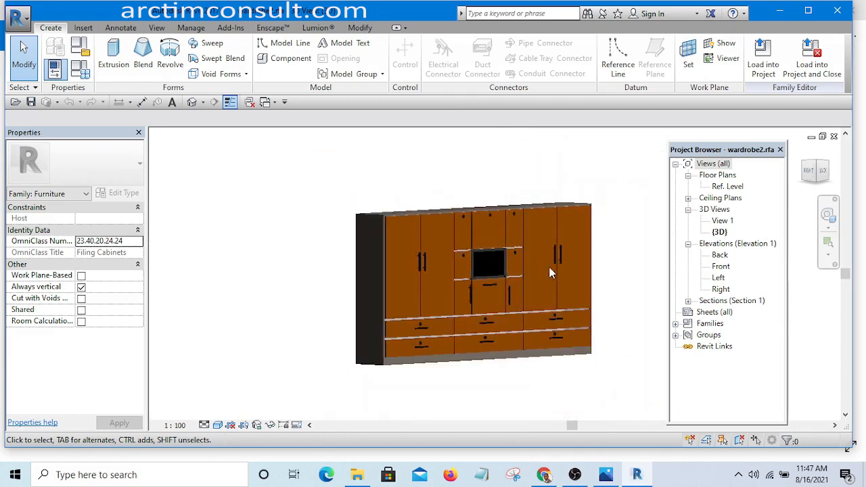
pyautogui.keyDown('shift'); pyautogui.moveTo(549, 267); pyautogui.dragTo(552, 355, button='middle'); pyautogui.keyUp('shift')
pyautogui.scroll(2, 482, 274)
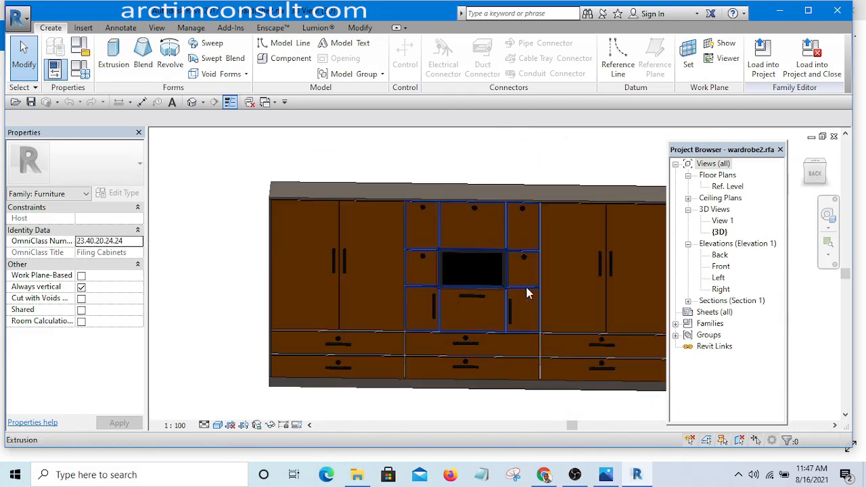
pyautogui.click(496, 263)
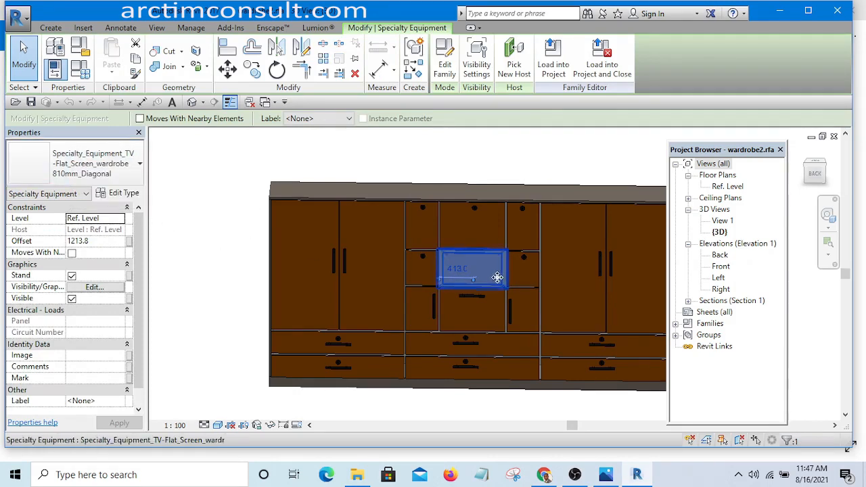
pyautogui.scroll(-3, 419, 264)
pyautogui.click(300, 271)
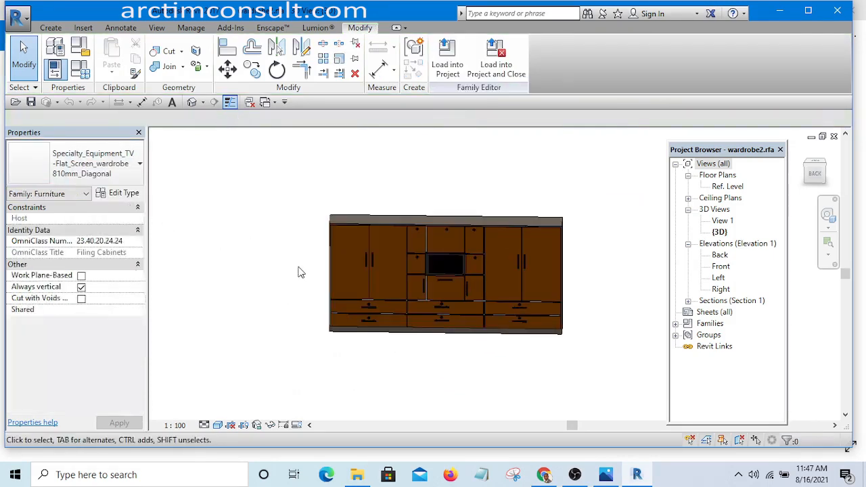
pyautogui.keyDown('shift'); pyautogui.moveTo(300, 270); pyautogui.dragTo(411, 356, button='middle'); pyautogui.keyUp('shift')
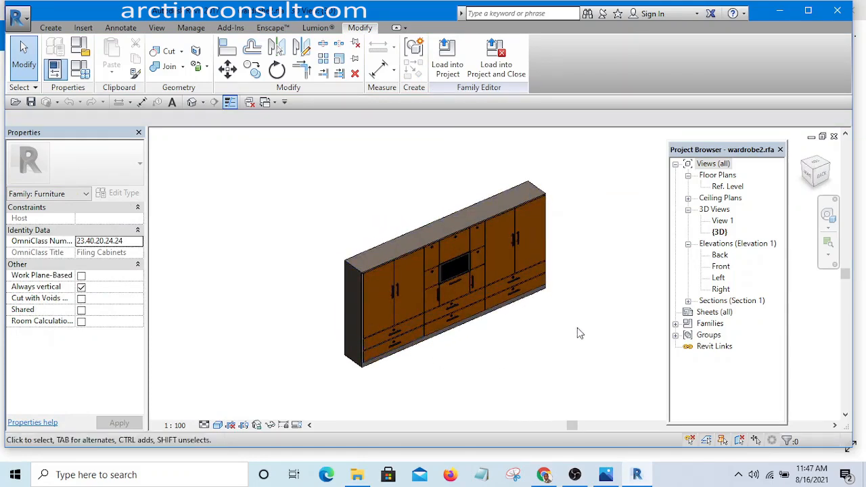
pyautogui.keyDown('shift'); pyautogui.moveTo(576, 332); pyautogui.dragTo(439, 288, button='middle'); pyautogui.keyUp('shift')
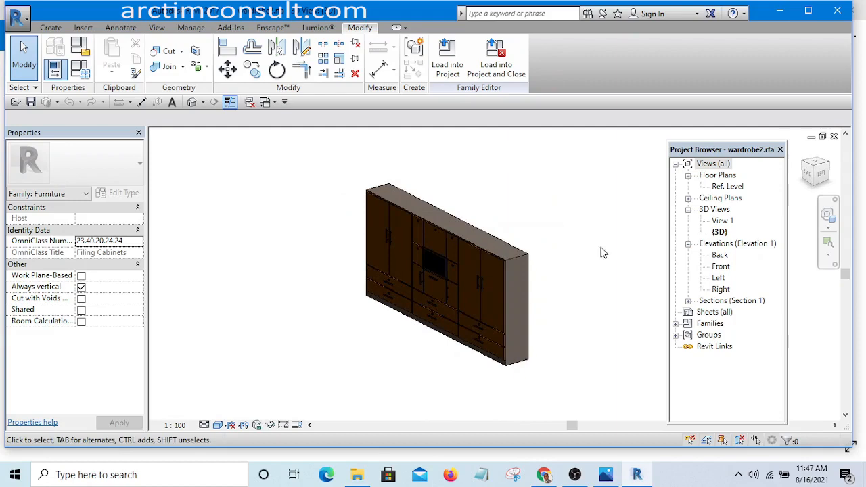
# Load the wardrobe2 family into the Interior Design.rvt project and open the 2ND FLOOR plan.
pyautogui.click(446, 60)
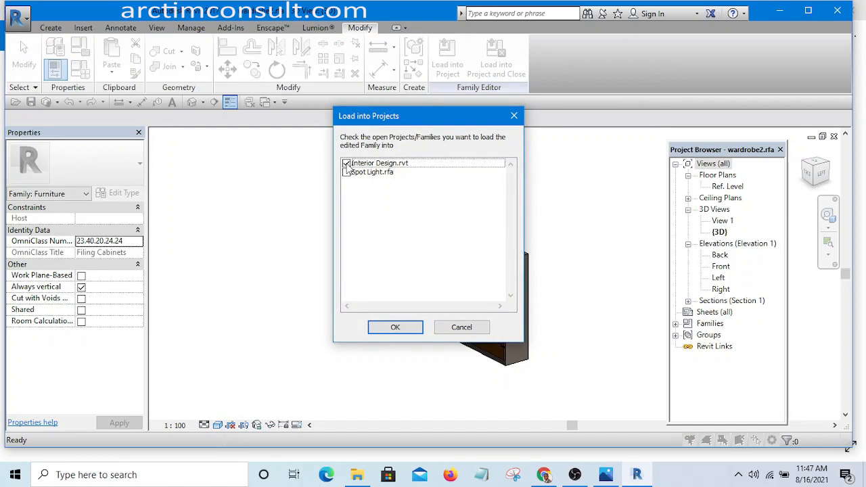
pyautogui.click(397, 327)
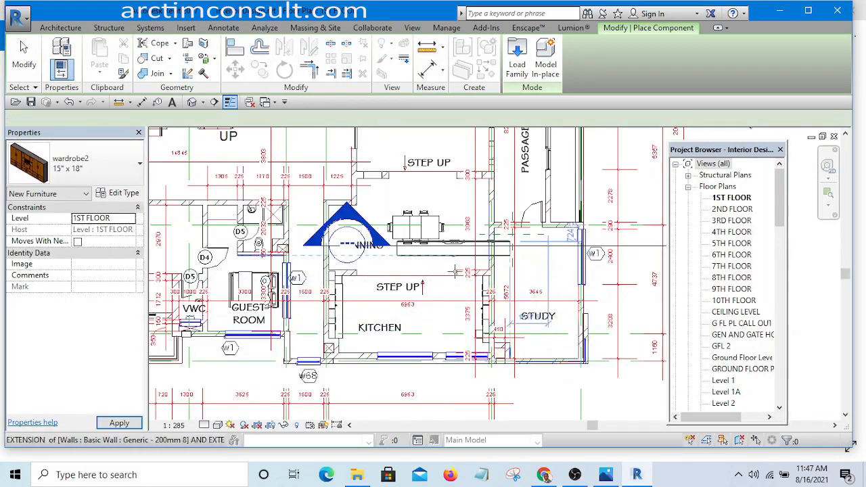
pyautogui.scroll(-3, 455, 269)
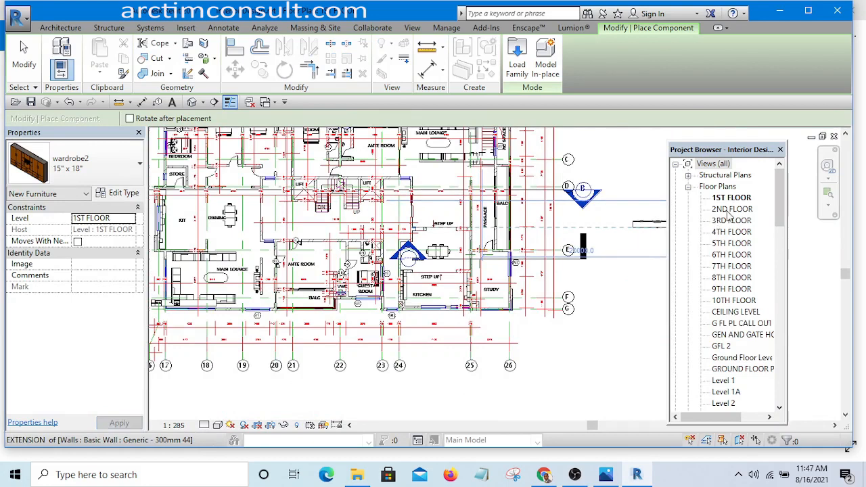
pyautogui.doubleClick(732, 209)
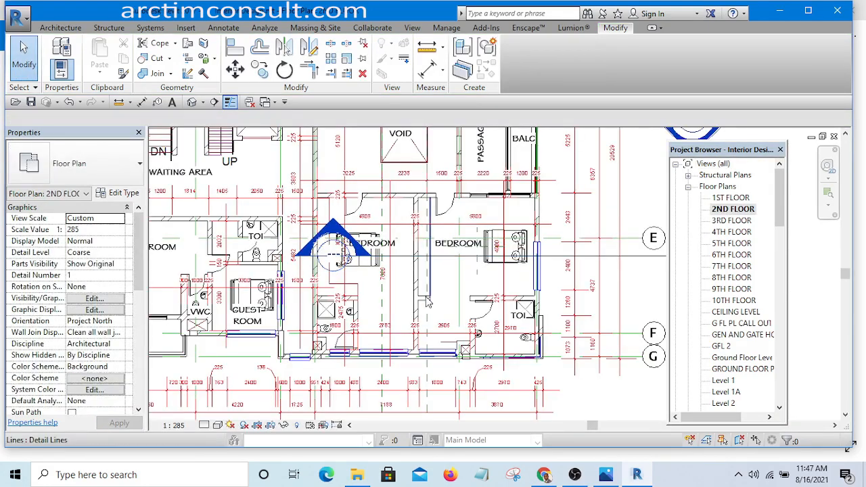
# Place the wardrobe2 component in the recess along the wall between the two bedrooms, rotated so its doors face the bed beside grid E.
pyautogui.press('m')
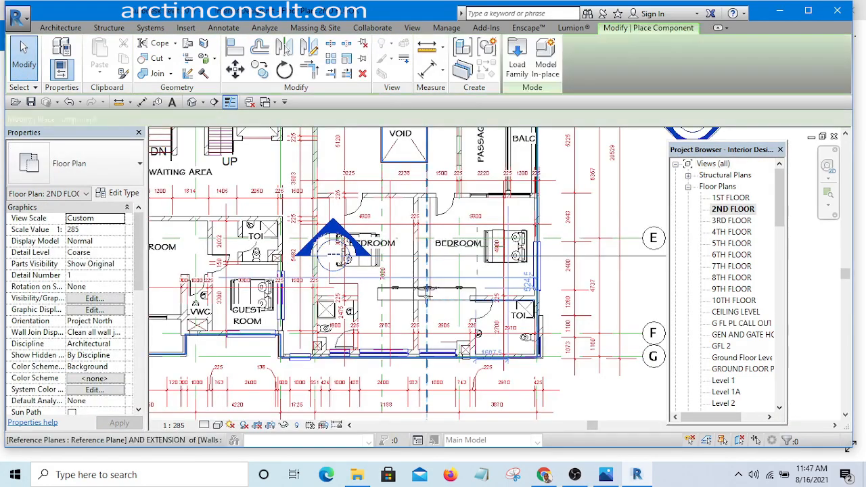
pyautogui.scroll(5, 431, 253)
pyautogui.scroll(1, 431, 253)
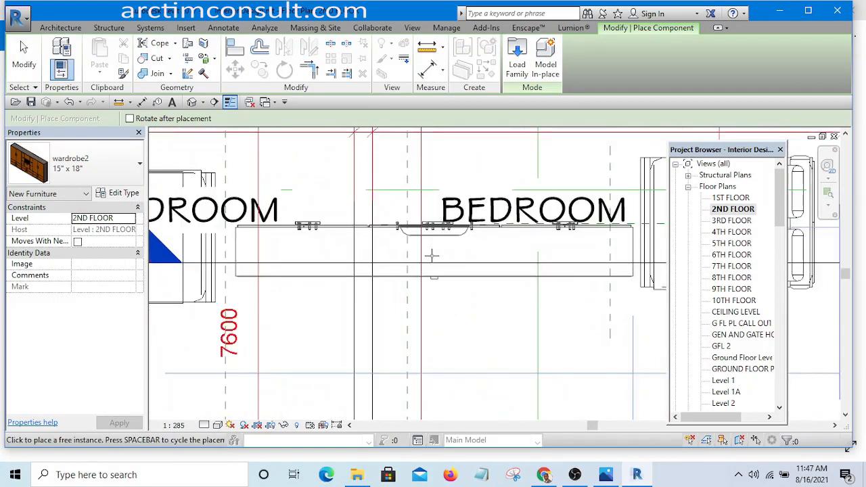
pyautogui.press('space')
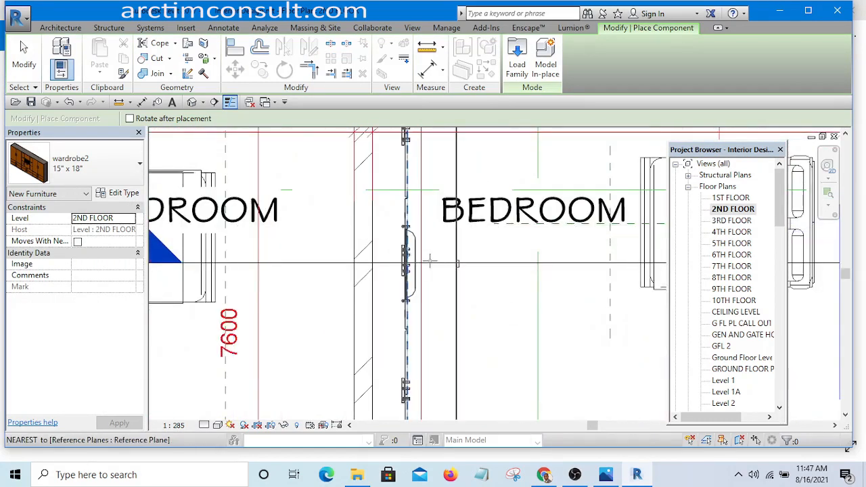
pyautogui.scroll(-2, 427, 250)
pyautogui.press('space')
pyautogui.press('space')
pyautogui.press('space')
pyautogui.press('space')
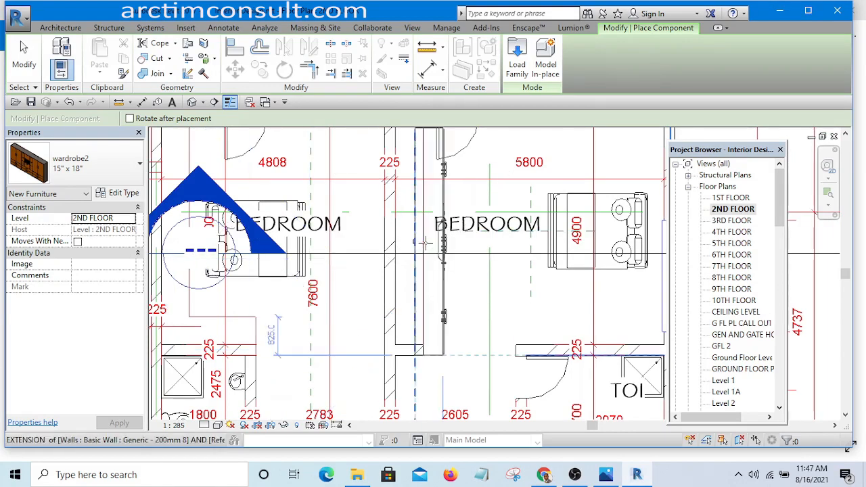
pyautogui.scroll(-1, 425, 242)
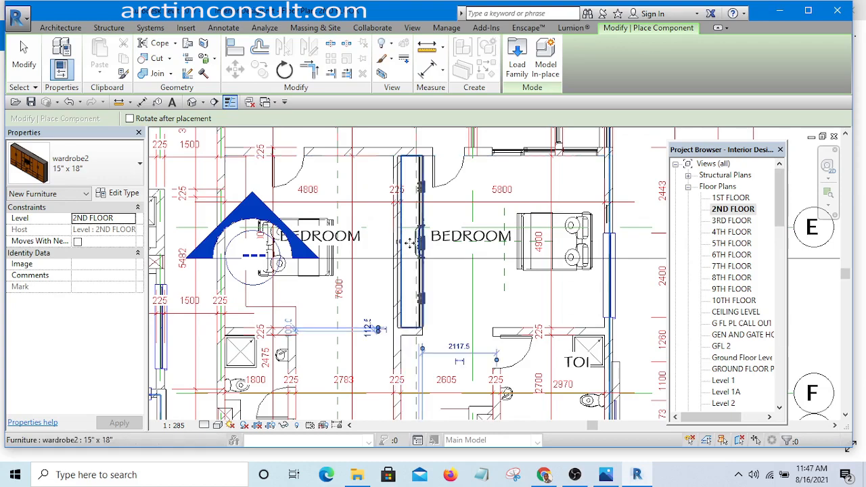
pyautogui.click(447, 273)
pyautogui.press('Escape')
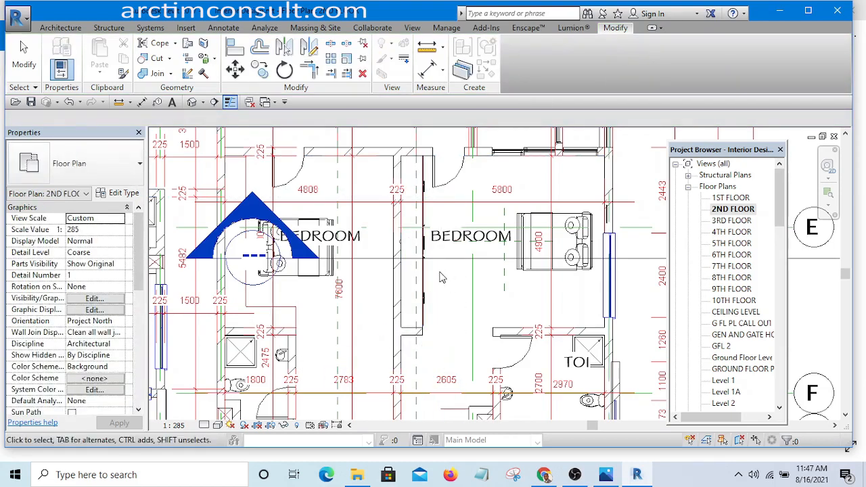
# Check how the wardrobe fits the recess between the two bedrooms in the plan, including its ends against the walls.
pyautogui.scroll(1, 425, 274)
pyautogui.scroll(1, 425, 274)
pyautogui.scroll(1, 425, 318)
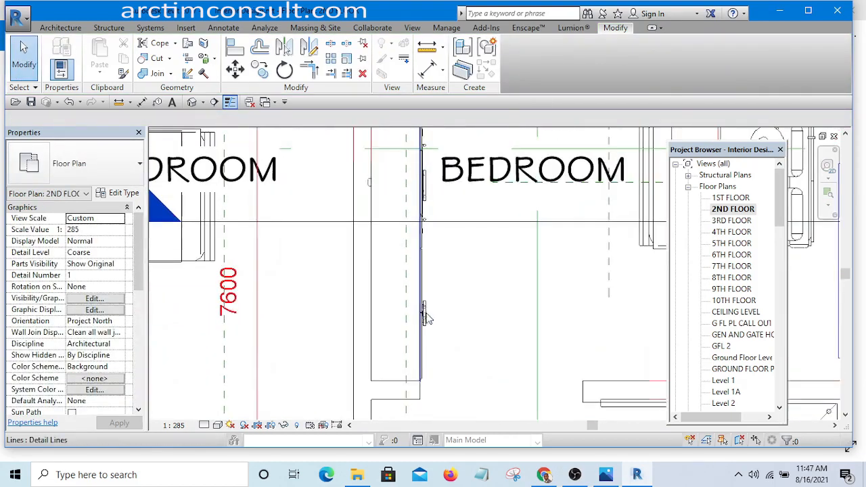
pyautogui.scroll(-2, 424, 318)
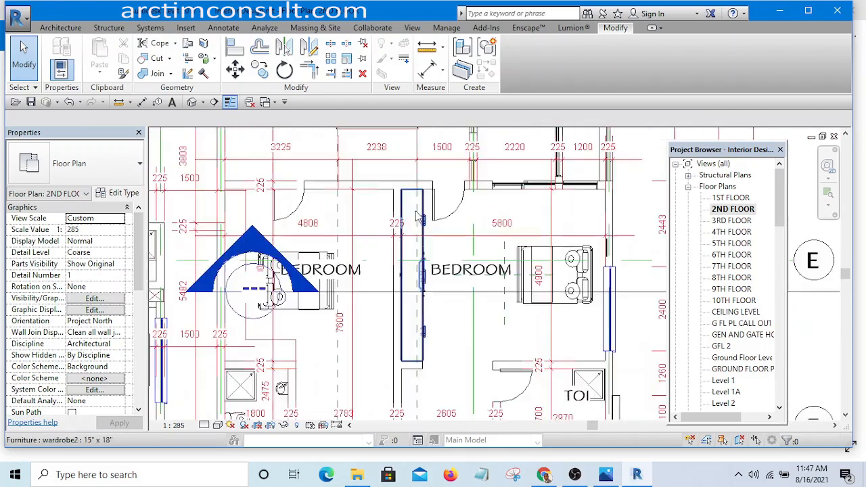
pyautogui.scroll(2, 406, 206)
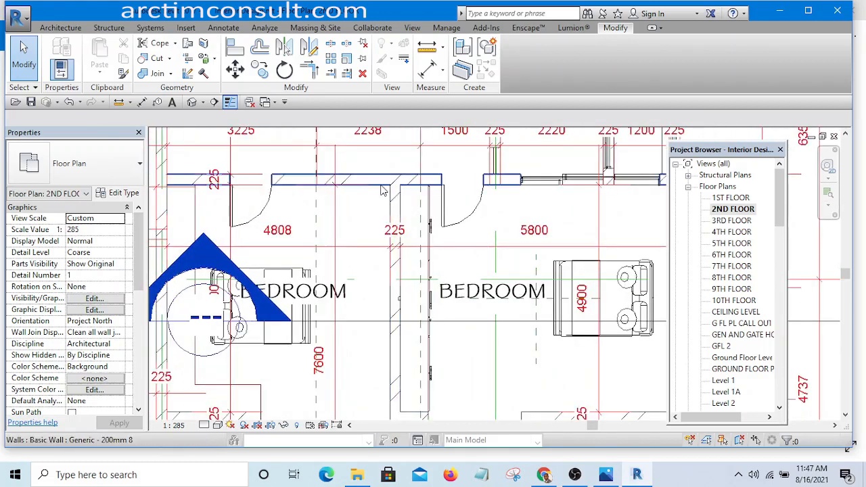
pyautogui.scroll(3, 411, 370)
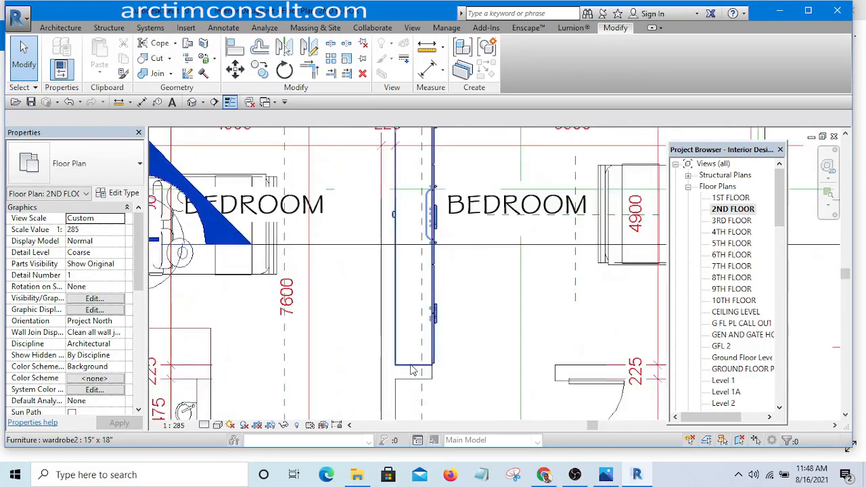
pyautogui.scroll(-1, 411, 370)
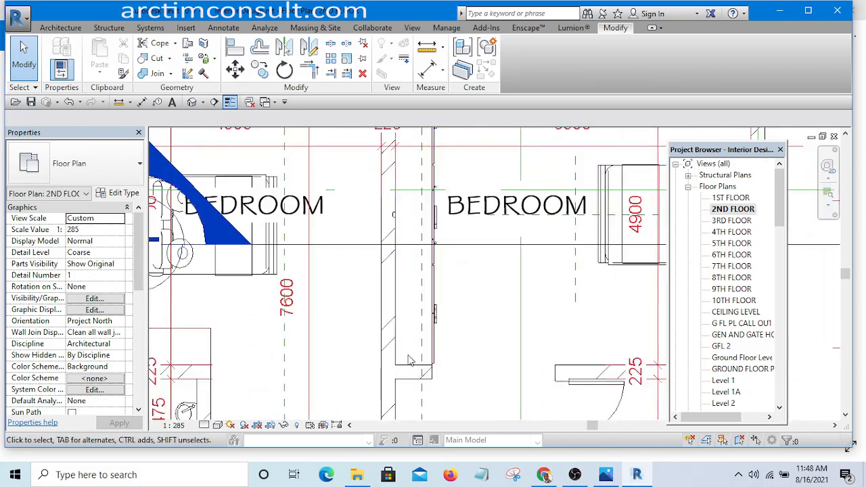
pyautogui.scroll(-2, 408, 359)
pyautogui.scroll(4, 421, 212)
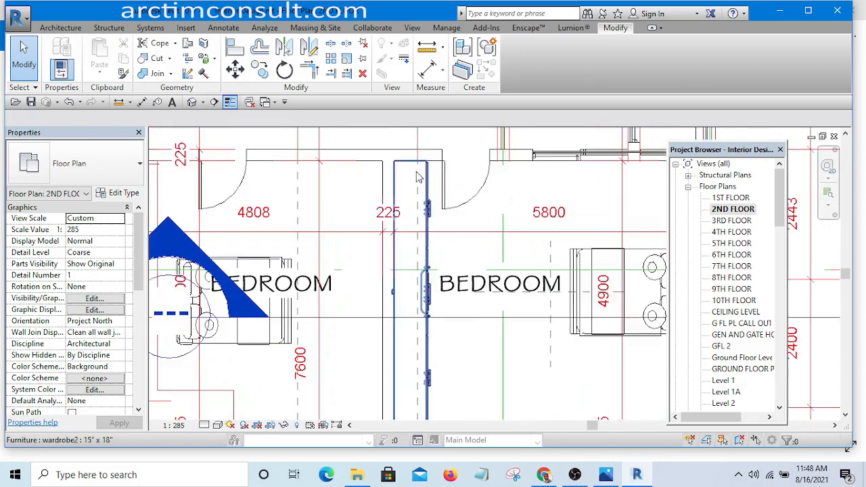
pyautogui.scroll(-2, 399, 204)
pyautogui.scroll(-3, 399, 204)
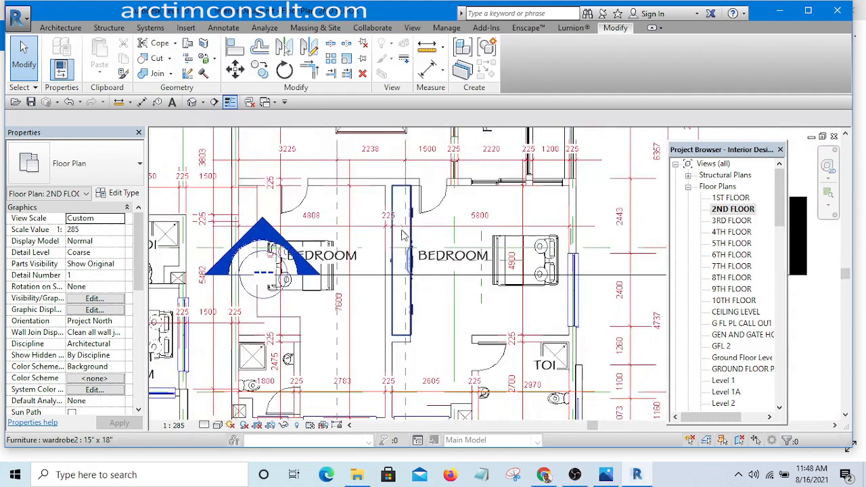
pyautogui.scroll(-3, 417, 293)
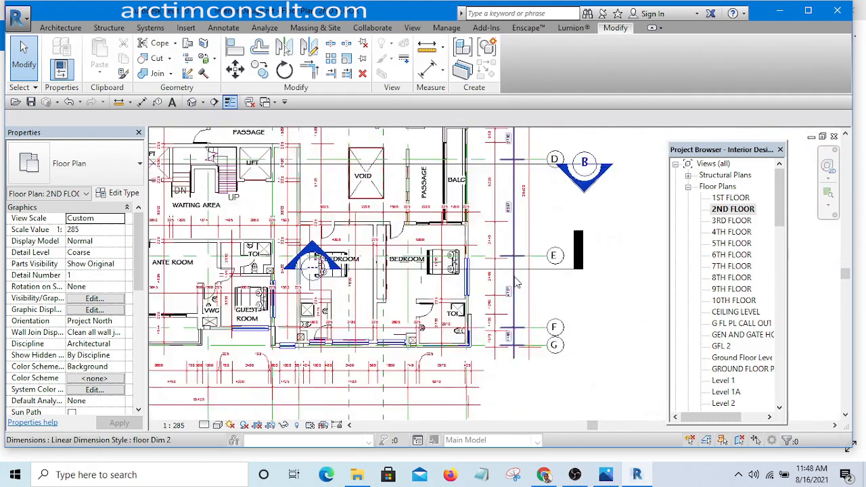
pyautogui.scroll(2, 524, 274)
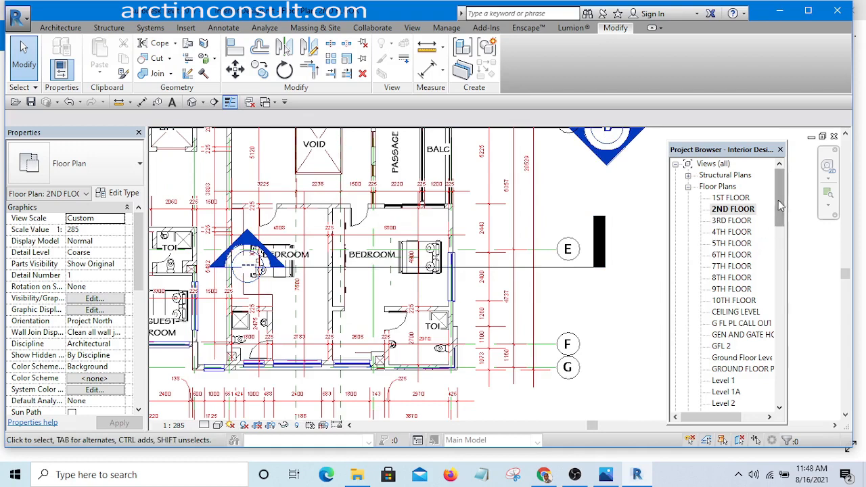
# Open the {3D} Copy 1 view and inspect the placed wardrobe2 unit in its bedroom.
pyautogui.moveTo(778, 200); pyautogui.dragTo(783, 276)
pyautogui.moveTo(782, 278); pyautogui.dragTo(793, 363)
pyautogui.doubleClick(731, 266)
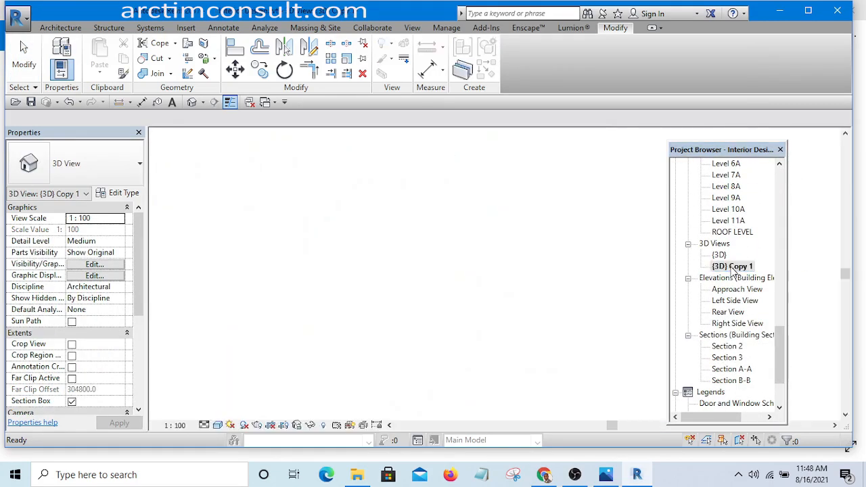
pyautogui.keyDown('shift'); pyautogui.moveTo(515, 303); pyautogui.dragTo(513, 284, button='middle'); pyautogui.keyUp('shift')
pyautogui.scroll(5, 512, 286)
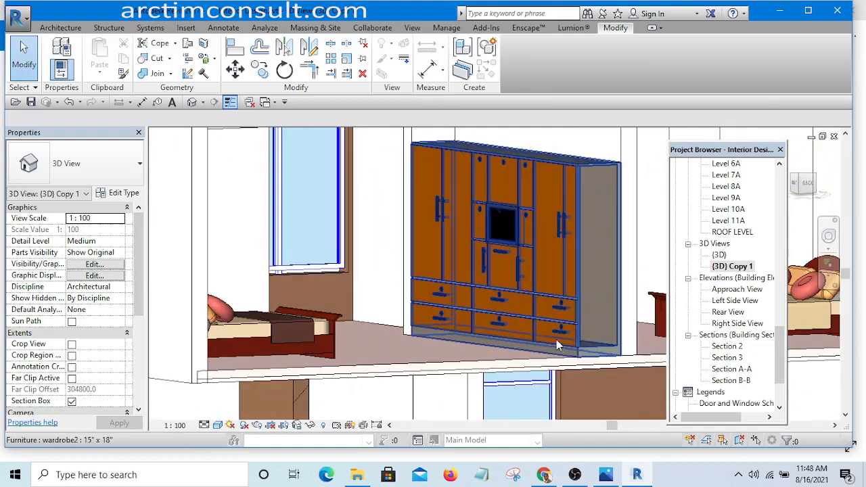
pyautogui.keyDown('shift'); pyautogui.moveTo(550, 336); pyautogui.dragTo(442, 223, button='middle'); pyautogui.keyUp('shift')
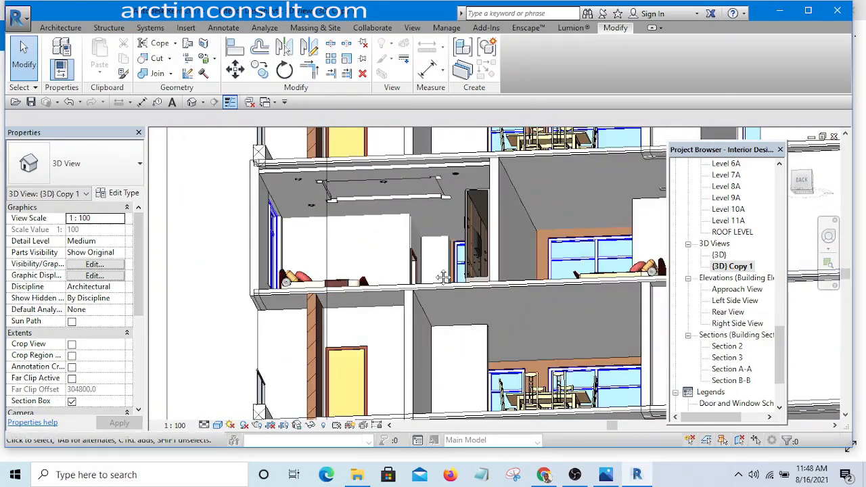
# Examine the bedroom interior from below, focusing on the space between the window head and the ceiling.
pyautogui.keyDown('shift'); pyautogui.moveTo(443, 277); pyautogui.dragTo(291, 223, button='middle'); pyautogui.keyUp('shift')
pyautogui.scroll(3, 294, 241)
pyautogui.scroll(-3, 431, 282)
pyautogui.scroll(2, 283, 218)
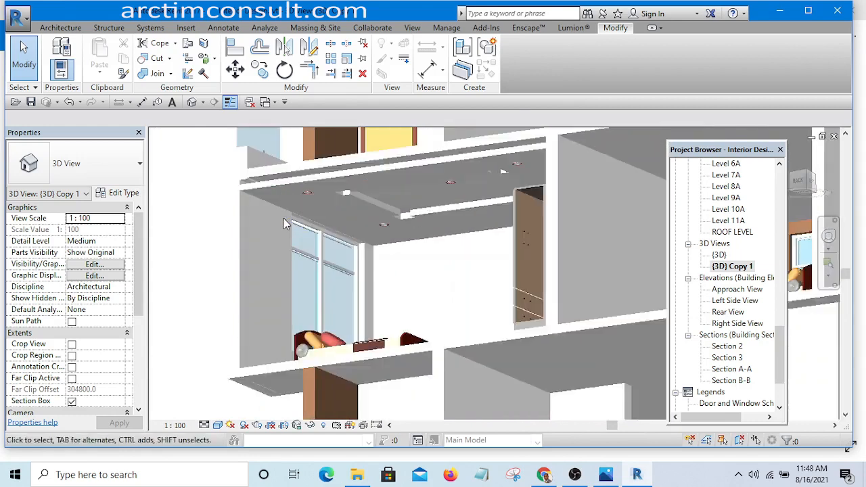
pyautogui.scroll(2, 283, 218)
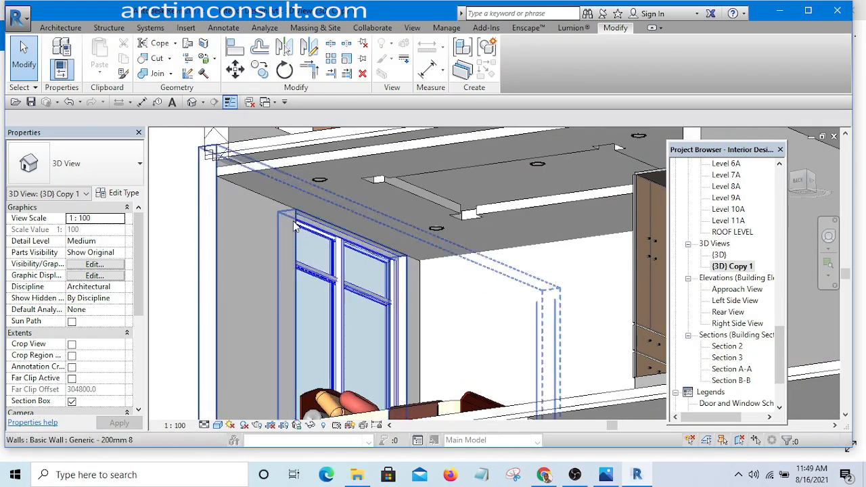
pyautogui.scroll(-5, 358, 264)
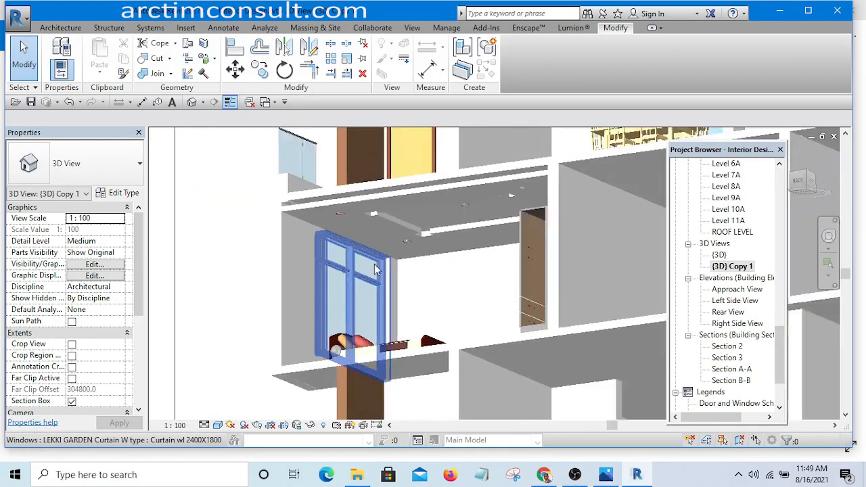
# Select all Curtain wl 2400X1800 window instances in the entire project and set the type's Height to 2100.
pyautogui.click(360, 279)
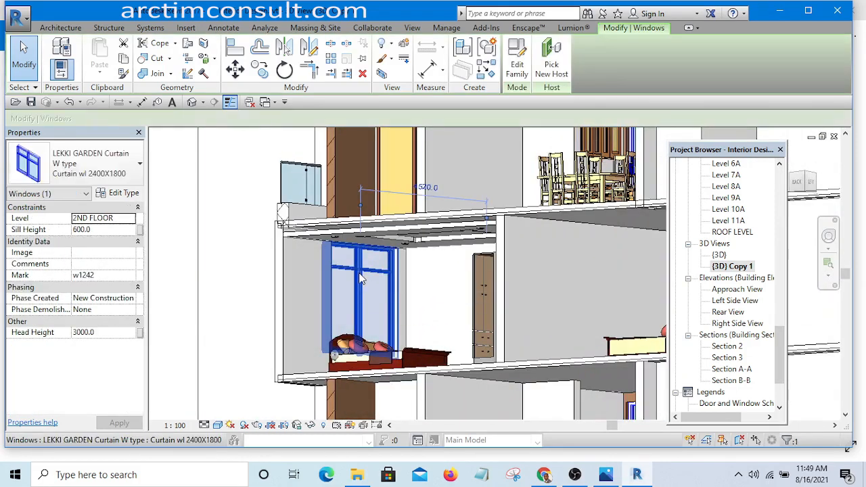
pyautogui.rightClick(355, 261)
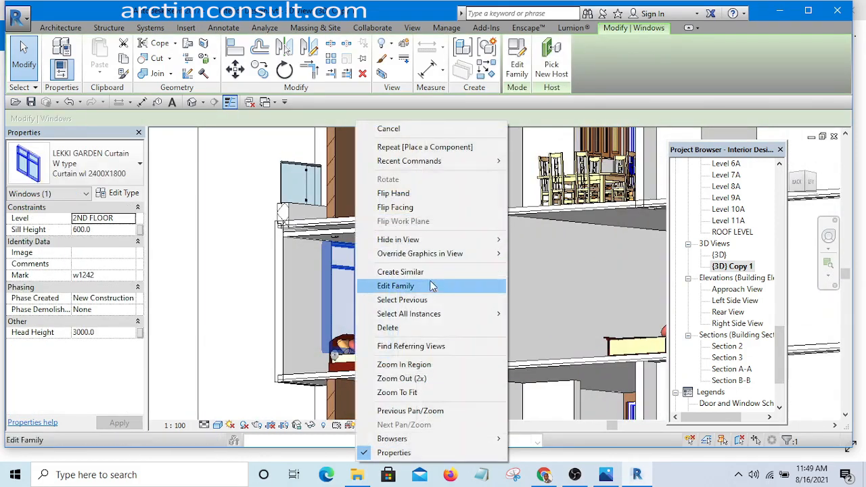
pyautogui.moveTo(448, 313)
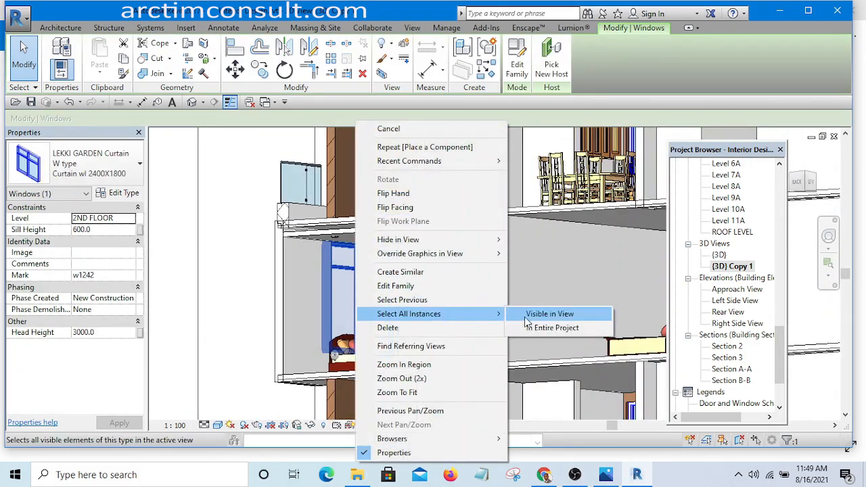
pyautogui.click(562, 328)
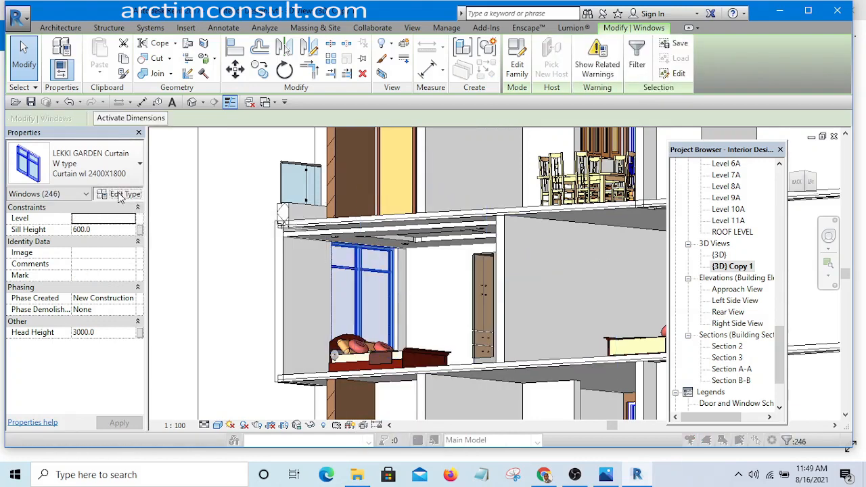
pyautogui.click(119, 194)
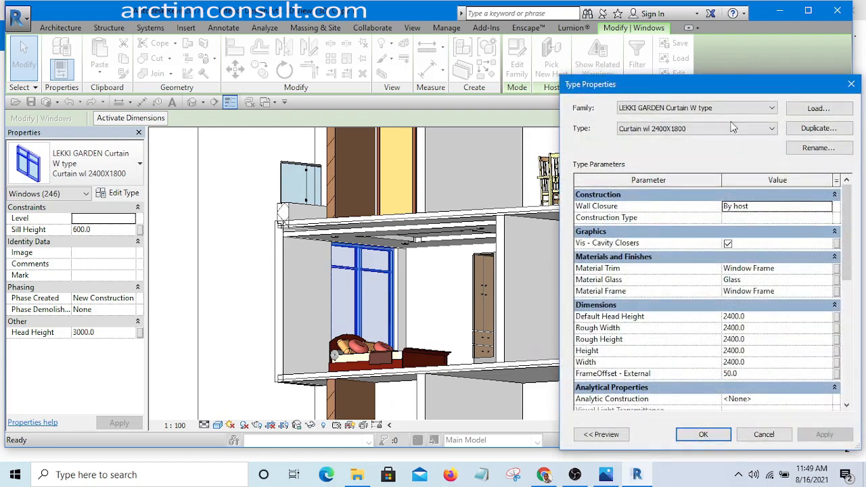
pyautogui.moveTo(730, 86); pyautogui.dragTo(583, 73)
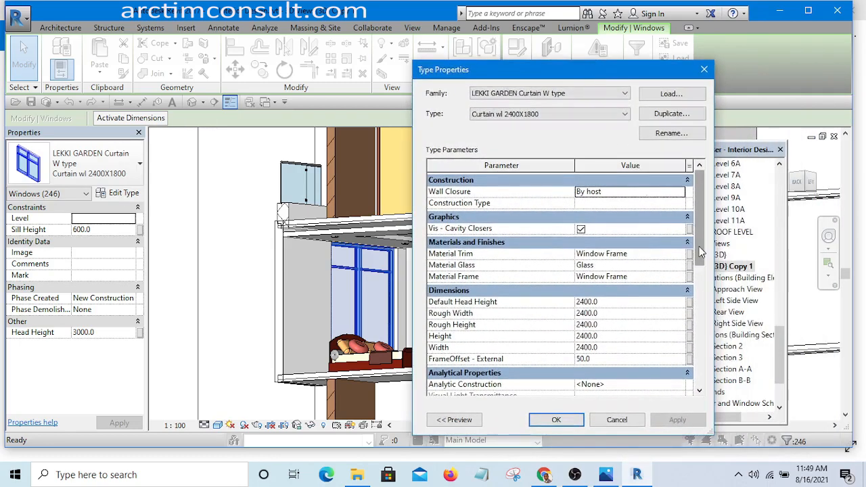
pyautogui.moveTo(700, 252); pyautogui.dragTo(703, 292)
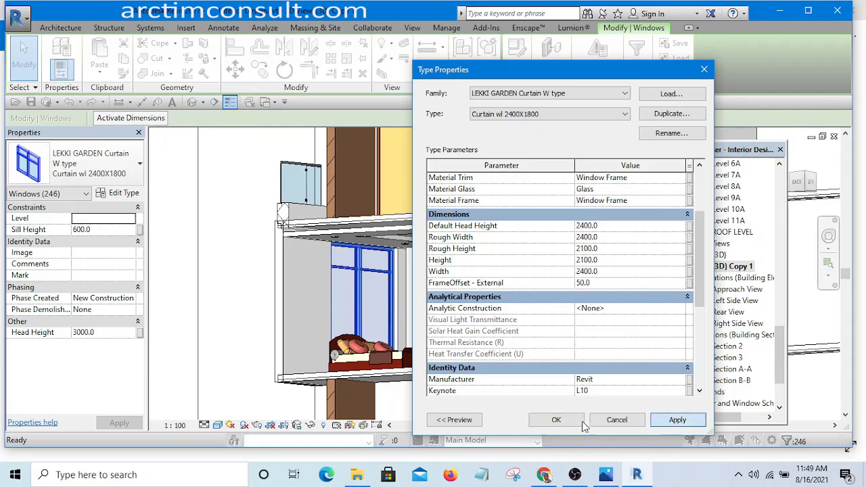
pyautogui.click(556, 420)
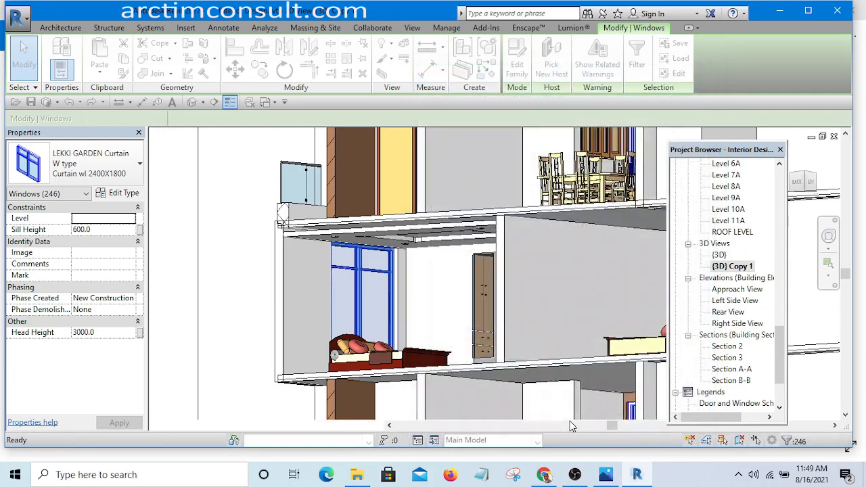
pyautogui.click(237, 261)
# Inspect the shortened bedroom window and the wall area above its head from several angles.
pyautogui.keyDown('shift'); pyautogui.moveTo(510, 369); pyautogui.dragTo(498, 385, button='middle'); pyautogui.keyUp('shift')
pyautogui.scroll(5, 365, 270)
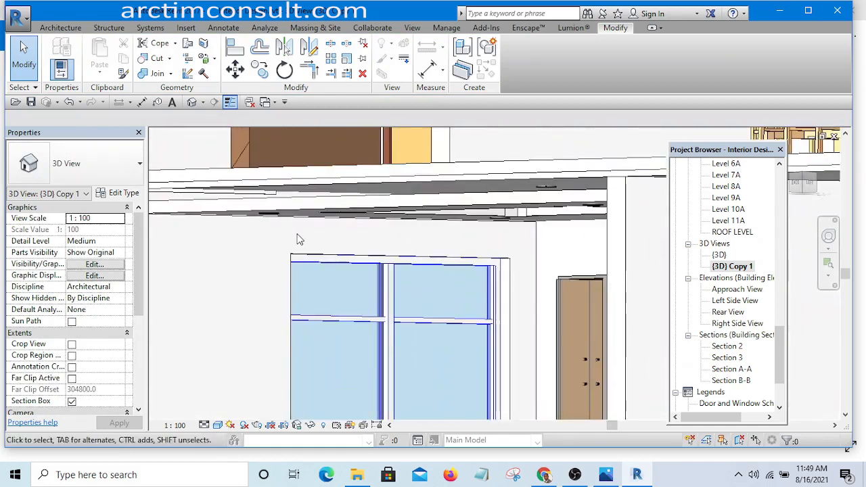
pyautogui.scroll(-3, 530, 250)
pyautogui.keyDown('shift'); pyautogui.moveTo(464, 254); pyautogui.dragTo(445, 253); pyautogui.keyUp('shift')
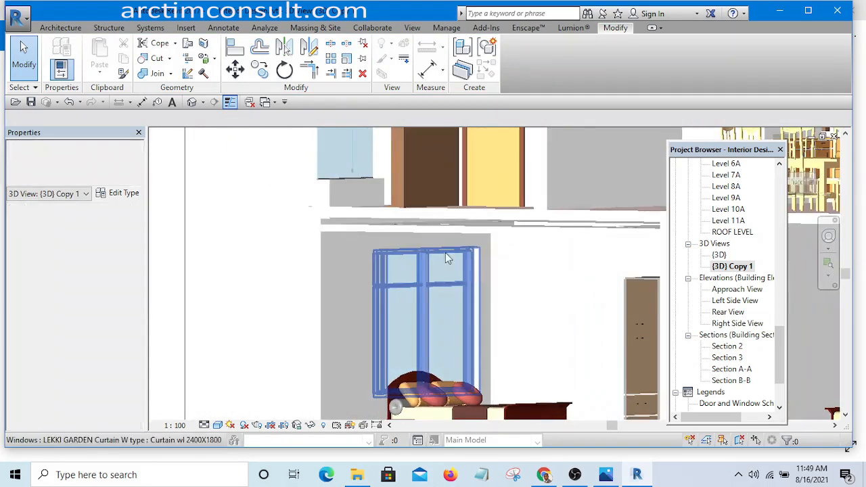
pyautogui.keyDown('shift'); pyautogui.moveTo(445, 252); pyautogui.dragTo(466, 296, button='middle'); pyautogui.keyUp('shift')
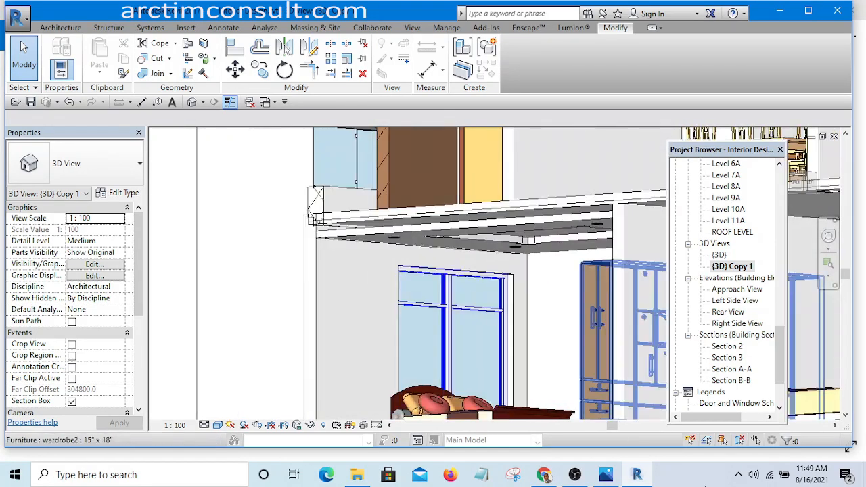
# Switch to the bedroom.jpg reference in Photos, examine its curtains, rods and brackets up close, and return to the Revit bedroom view.
pyautogui.click(605, 475)
pyautogui.scroll(-5, 573, 327)
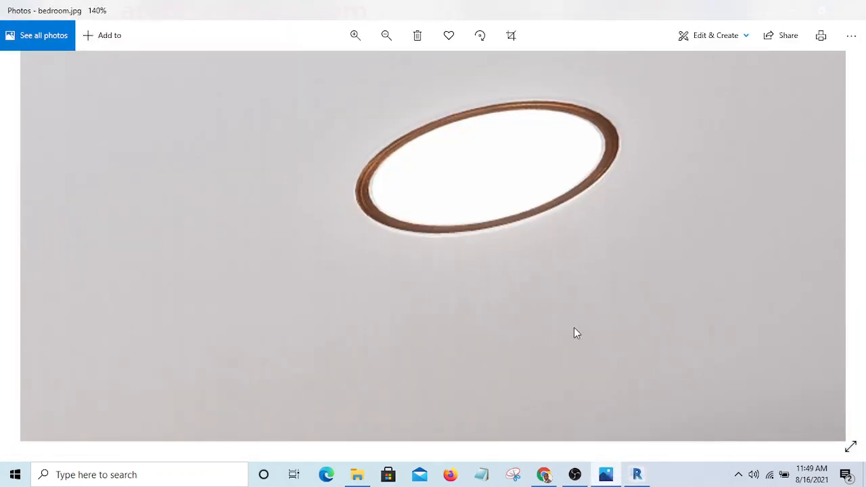
pyautogui.scroll(-3, 573, 327)
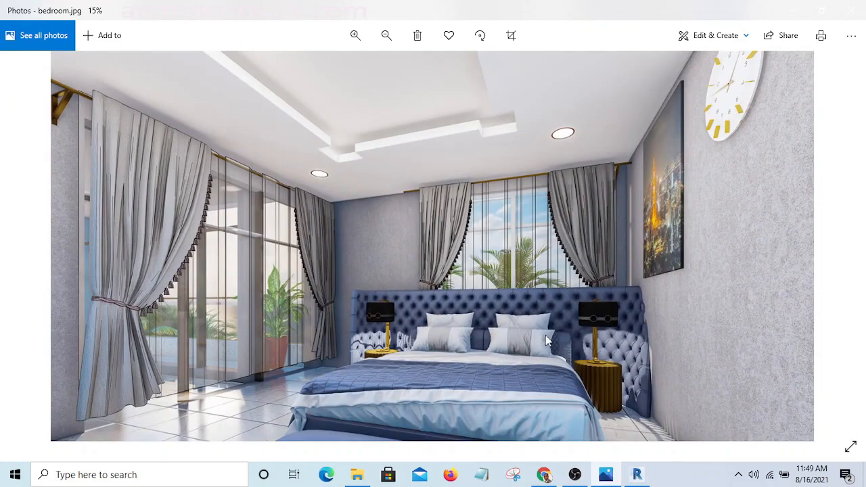
pyautogui.scroll(8, 410, 193)
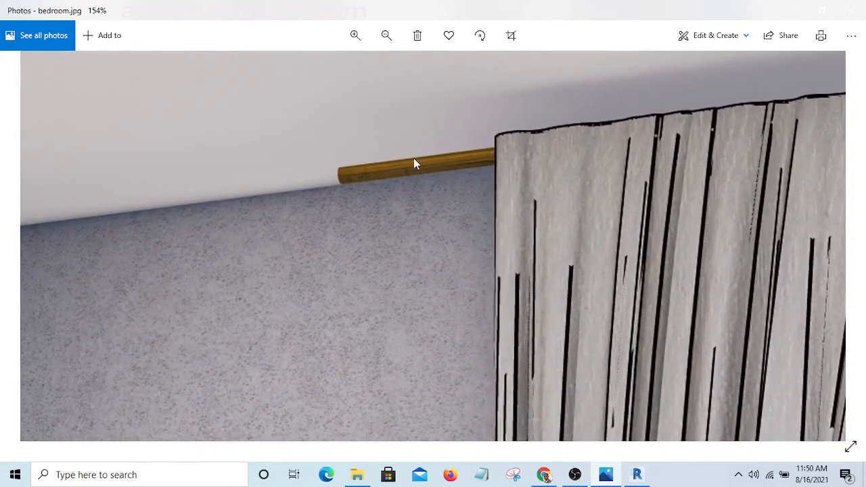
pyautogui.scroll(-1, 404, 159)
pyautogui.scroll(2, 412, 164)
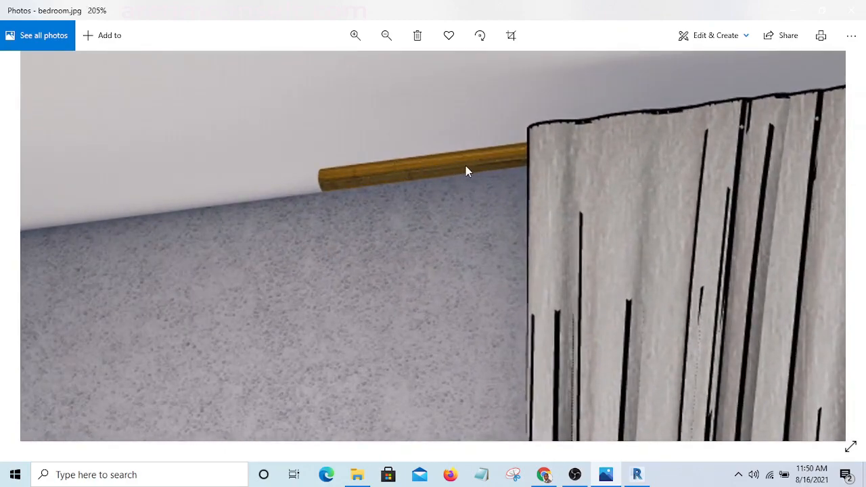
pyautogui.scroll(-4, 453, 170)
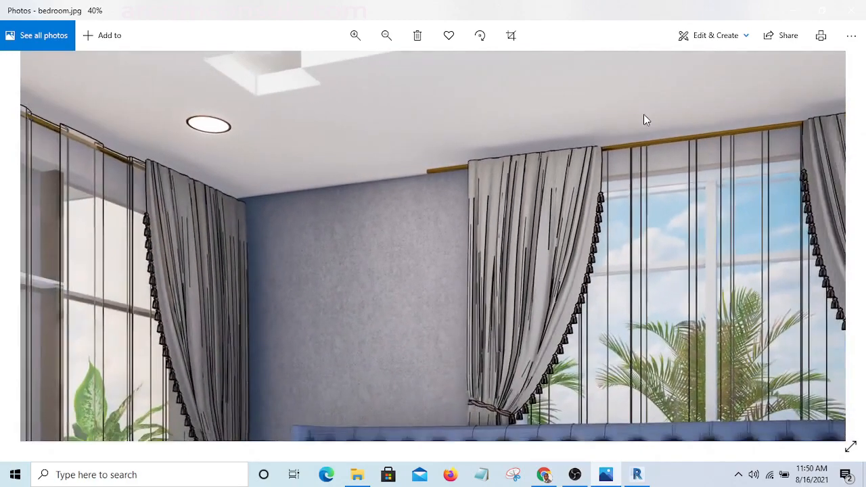
pyautogui.scroll(2, 677, 150)
pyautogui.scroll(-3, 678, 156)
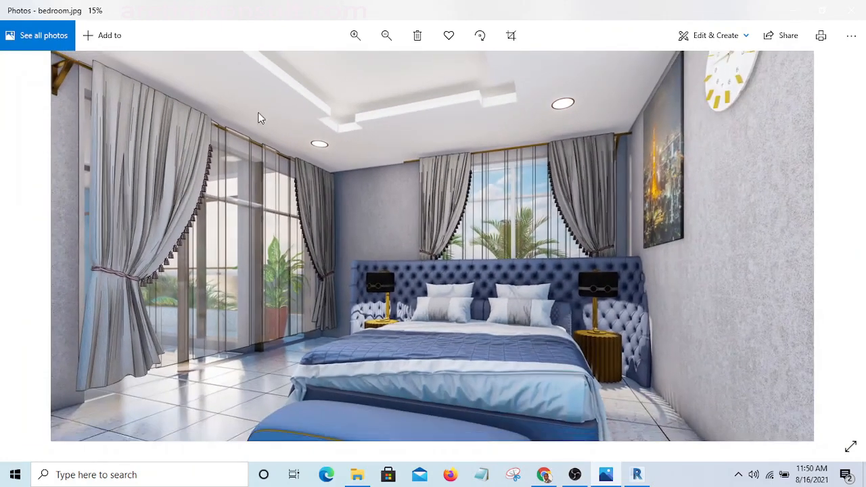
pyautogui.moveTo(229, 142); pyautogui.dragTo(278, 271)
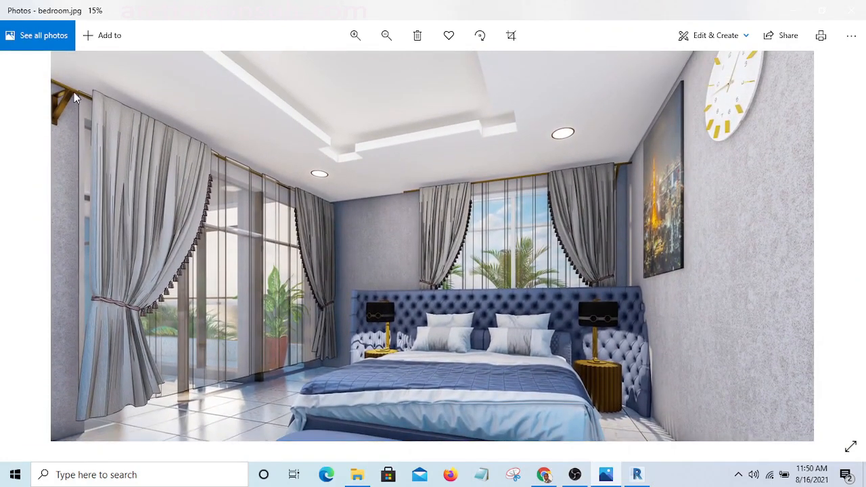
pyautogui.click(794, 13)
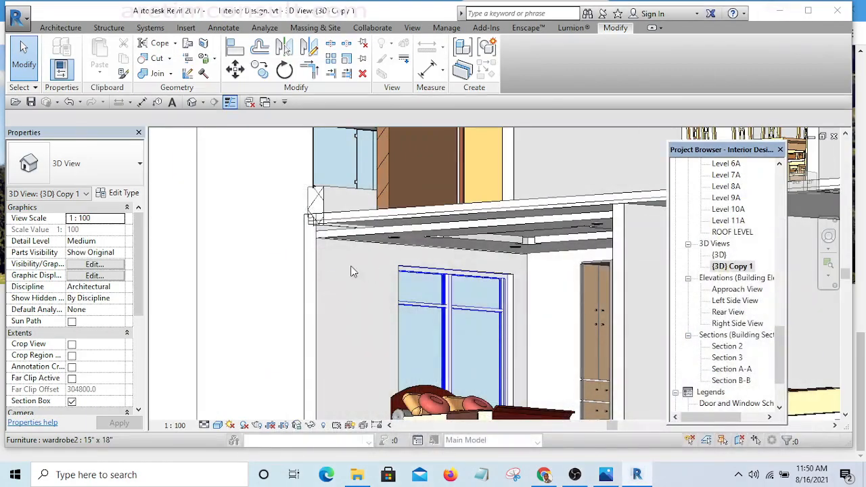
pyautogui.scroll(-2, 276, 226)
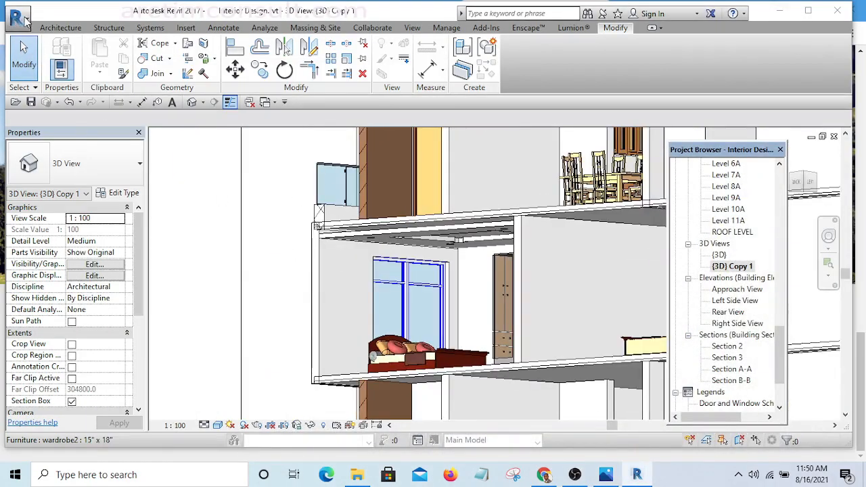
# Open the recent Cutr.rfa curtain rod family and display it in the default 3D view.
pyautogui.click(20, 18)
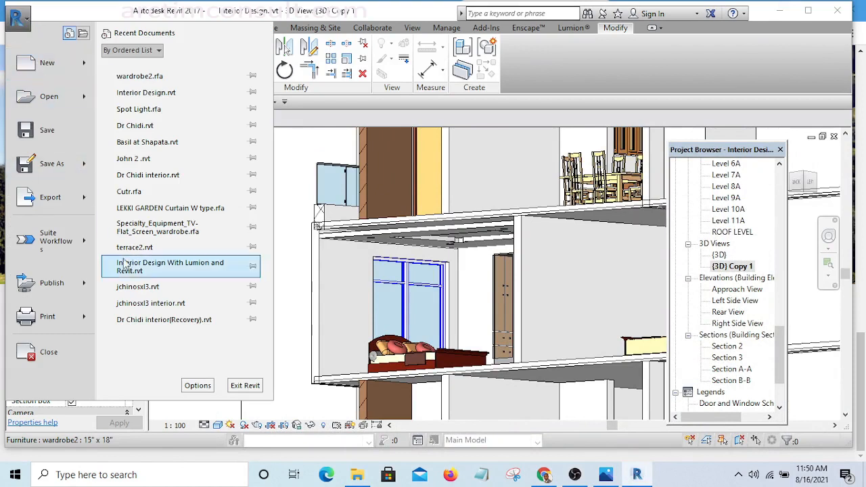
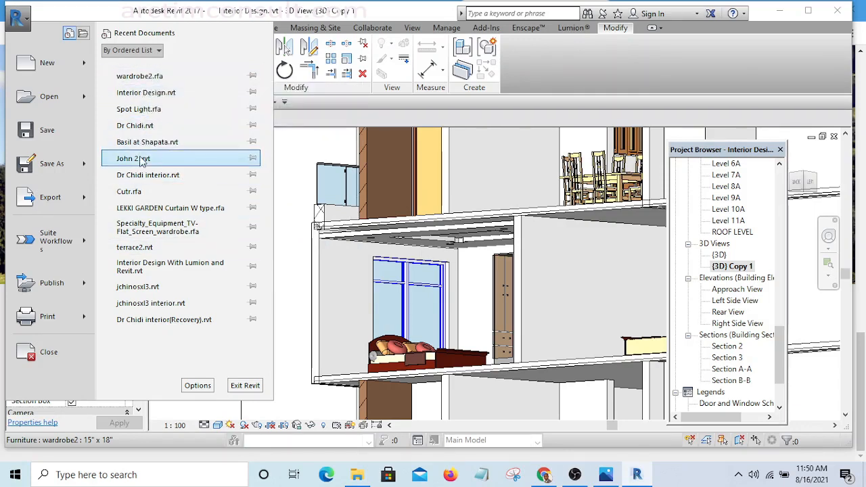
pyautogui.click(128, 191)
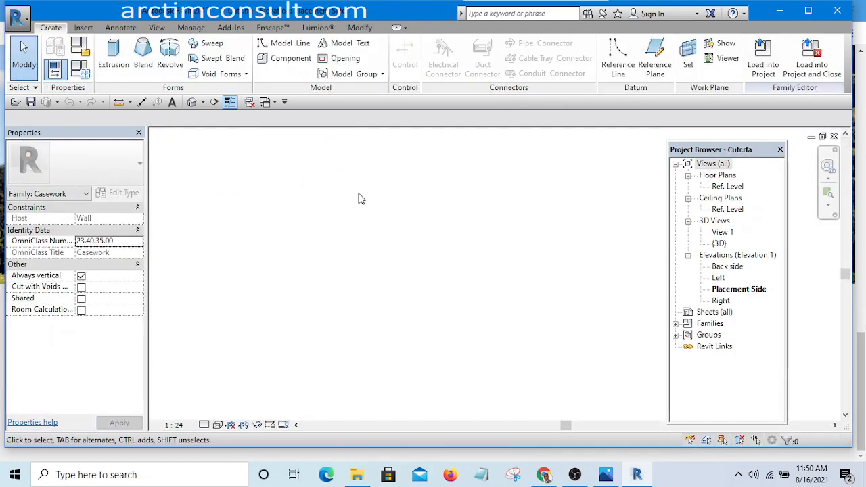
pyautogui.rightClick(360, 198)
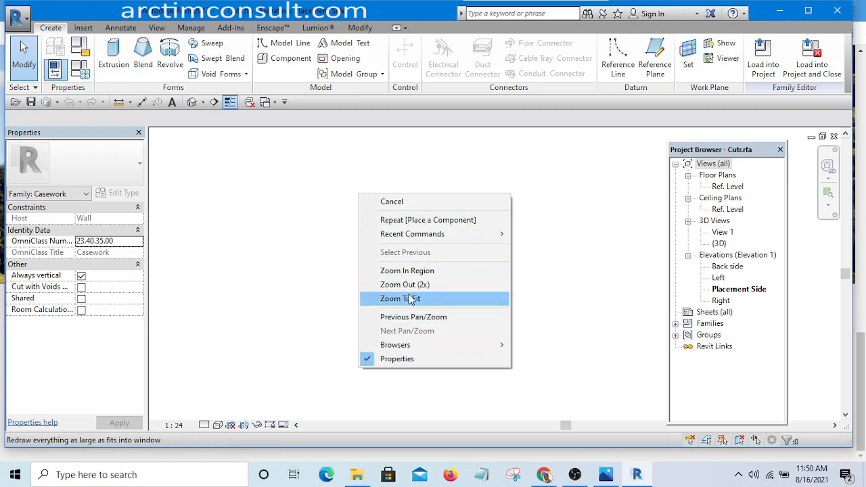
pyautogui.click(408, 299)
pyautogui.scroll(5, 458, 311)
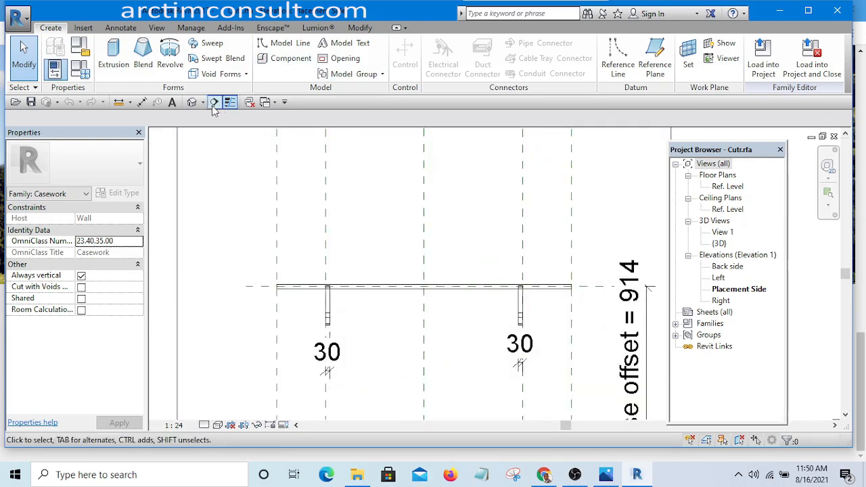
pyautogui.click(193, 103)
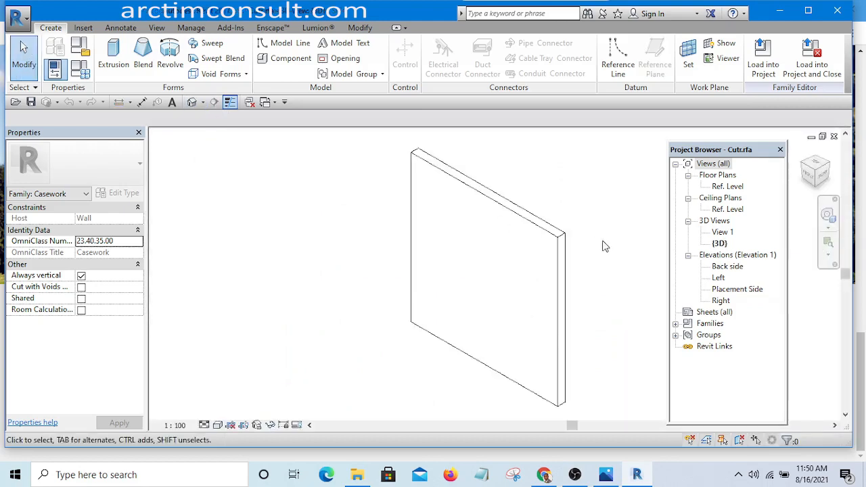
# Examine the curtain rod and its triangular wall brackets in the Cutr family from several angles.
pyautogui.keyDown('shift'); pyautogui.moveTo(632, 242); pyautogui.dragTo(294, 282, button='middle'); pyautogui.keyUp('shift')
pyautogui.moveTo(524, 355); pyautogui.dragTo(460, 262, button='middle')
pyautogui.keyDown('shift'); pyautogui.moveTo(501, 304); pyautogui.dragTo(535, 180, button='middle'); pyautogui.keyUp('shift')
pyautogui.scroll(9, 457, 233)
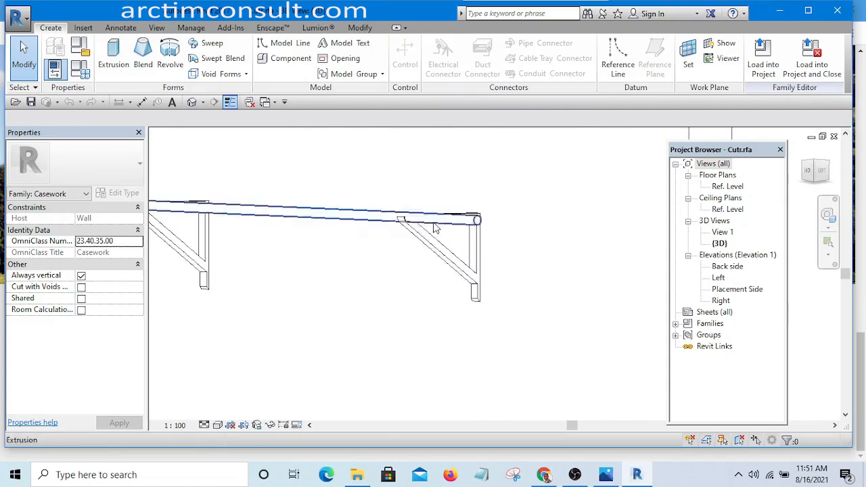
pyautogui.scroll(-2, 564, 281)
pyautogui.keyDown('shift'); pyautogui.moveTo(475, 286); pyautogui.dragTo(574, 311, button='middle'); pyautogui.keyUp('shift')
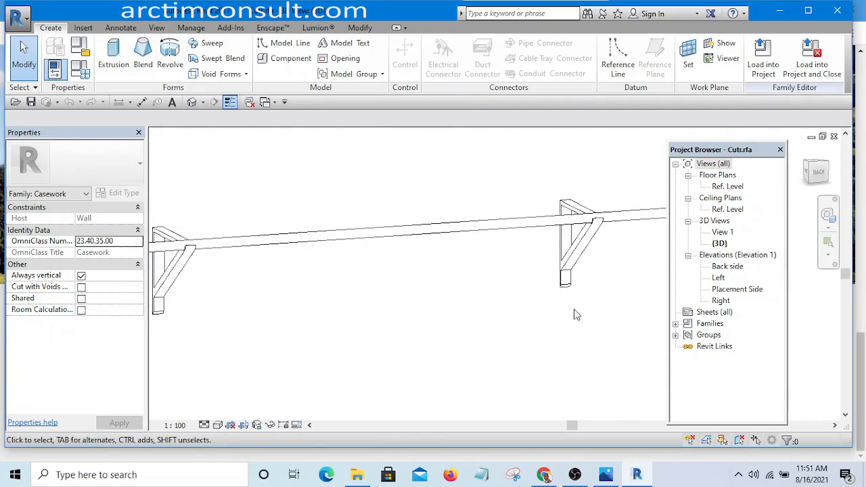
pyautogui.scroll(-4, 527, 259)
pyautogui.keyDown('shift'); pyautogui.moveTo(487, 254); pyautogui.dragTo(527, 323, button='middle'); pyautogui.keyUp('shift')
pyautogui.scroll(4, 456, 323)
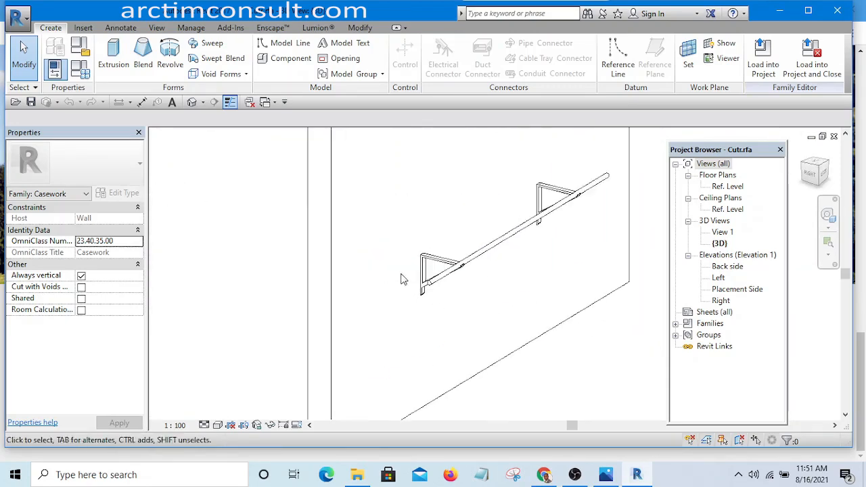
pyautogui.keyDown('shift'); pyautogui.moveTo(456, 323); pyautogui.dragTo(505, 344, button='middle'); pyautogui.keyUp('shift')
pyautogui.scroll(2, 563, 304)
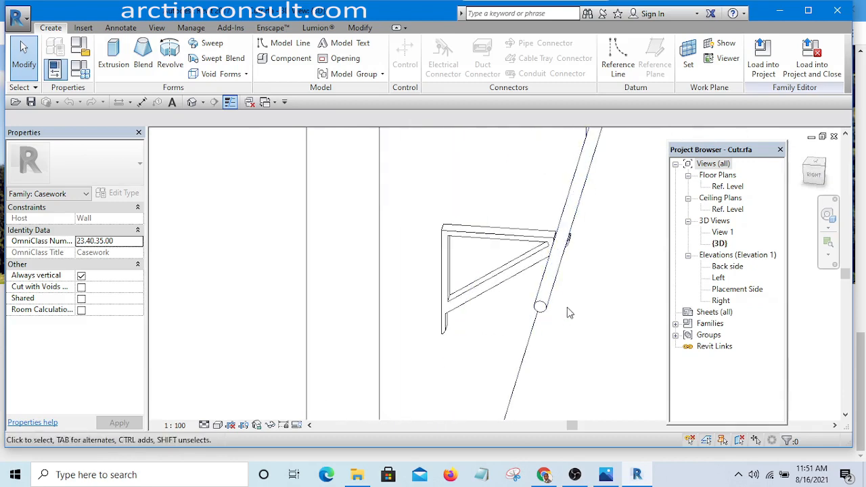
pyautogui.keyDown('shift'); pyautogui.moveTo(568, 313); pyautogui.dragTo(602, 254, button='middle'); pyautogui.keyUp('shift')
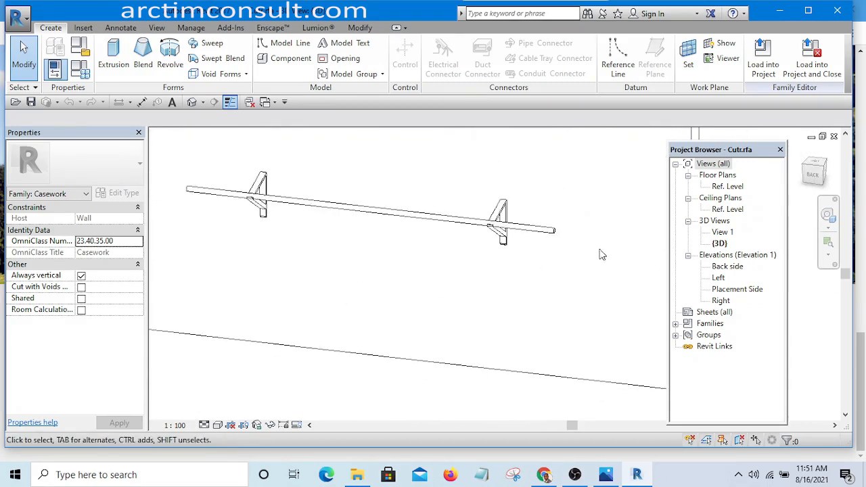
# Inspect both ends of the curtain rod up close, including how far they extend past the brackets.
pyautogui.scroll(4, 561, 236)
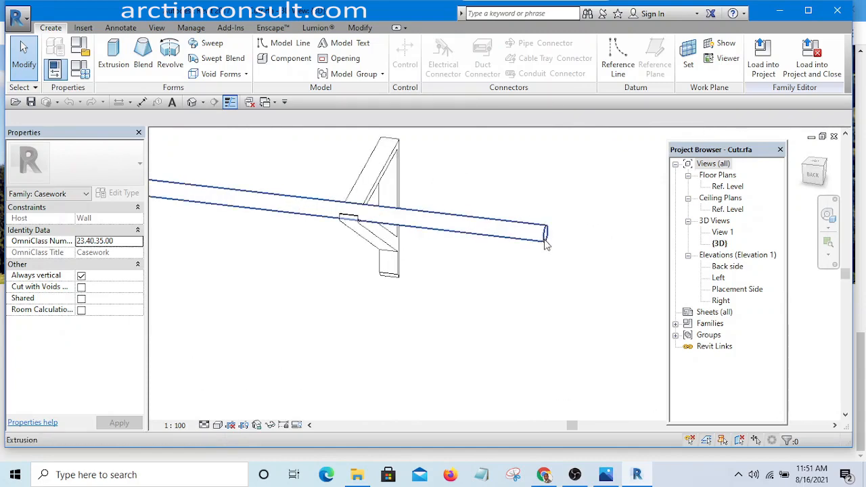
pyautogui.scroll(-5, 545, 245)
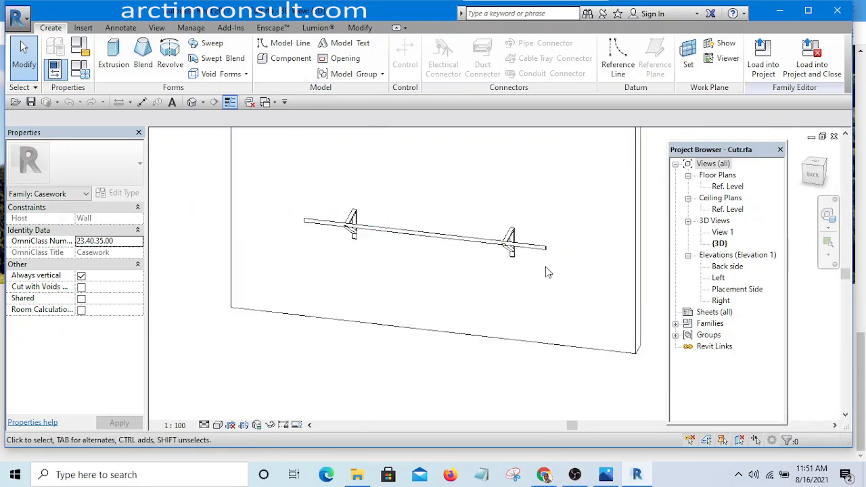
pyautogui.keyDown('shift'); pyautogui.moveTo(549, 271); pyautogui.dragTo(504, 260, button='middle'); pyautogui.keyUp('shift')
pyautogui.scroll(6, 500, 256)
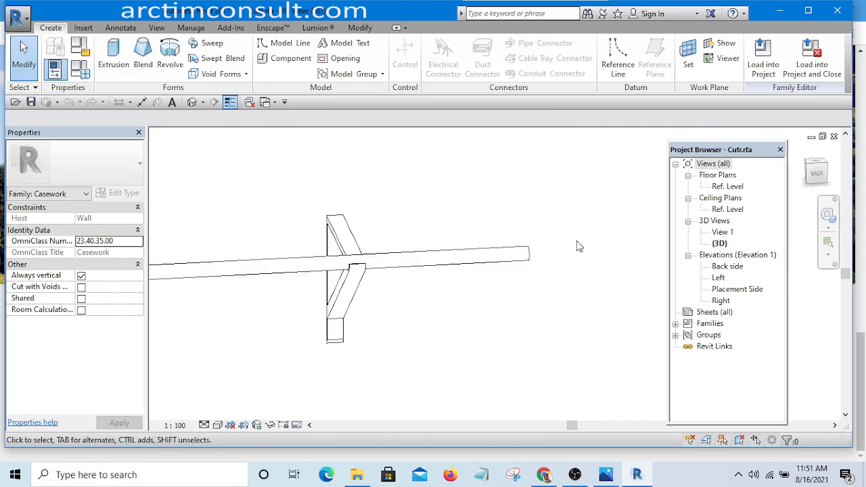
pyautogui.scroll(-4, 586, 249)
pyautogui.scroll(3, 330, 271)
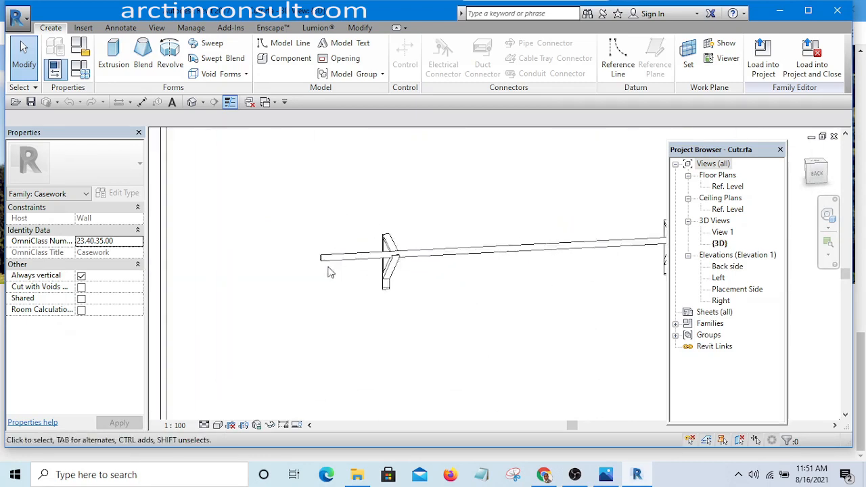
pyautogui.scroll(2, 324, 272)
pyautogui.scroll(4, 315, 257)
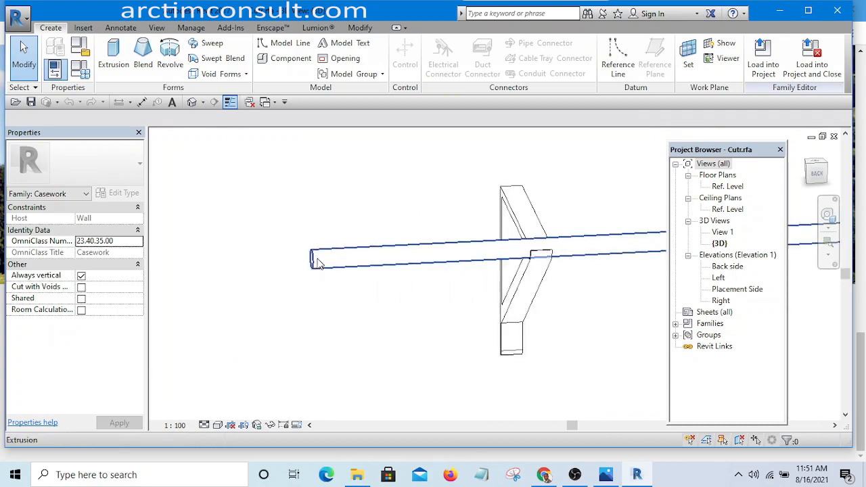
pyautogui.scroll(-5, 298, 272)
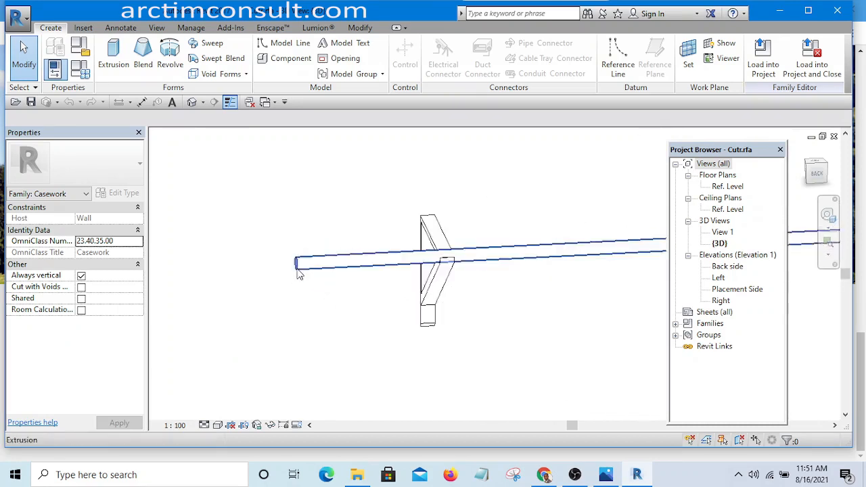
pyautogui.keyDown('shift'); pyautogui.moveTo(568, 261); pyautogui.dragTo(623, 331, button='middle'); pyautogui.keyUp('shift')
pyautogui.keyDown('shift'); pyautogui.moveTo(456, 332); pyautogui.dragTo(496, 344, button='middle'); pyautogui.keyUp('shift')
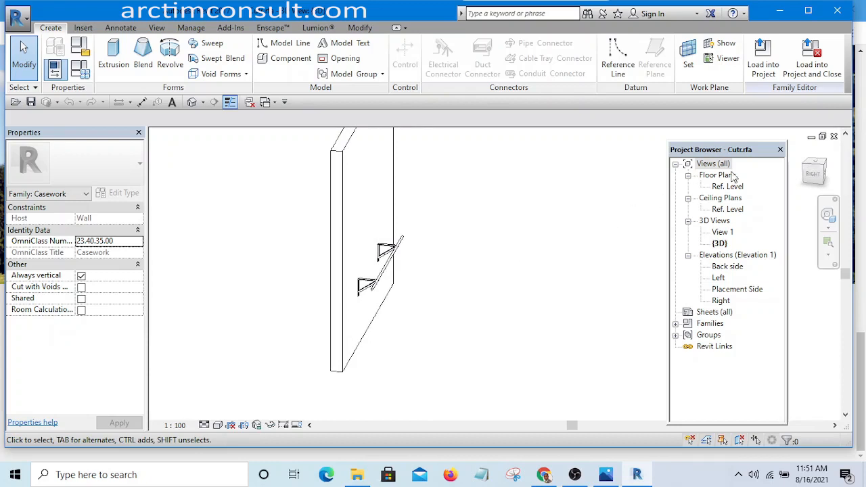
# Load the Cutr family into Interior Design.rvt only, and leave the placement command that starts in the project.
pyautogui.click(764, 64)
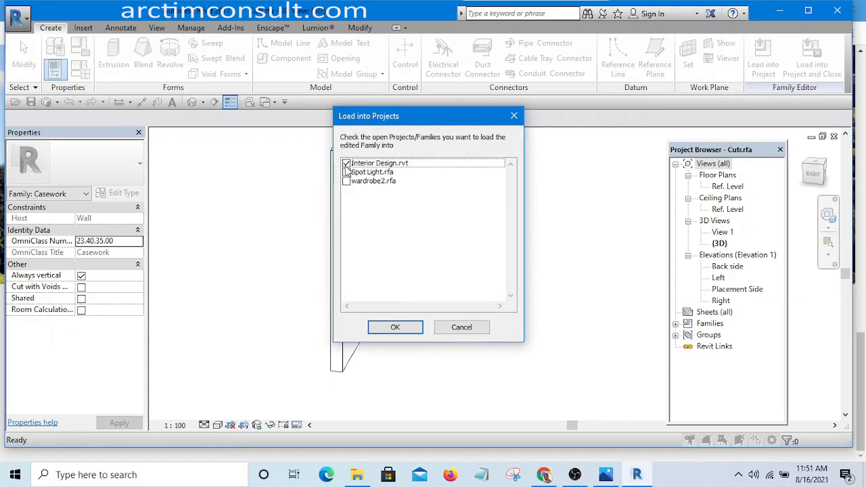
pyautogui.click(395, 327)
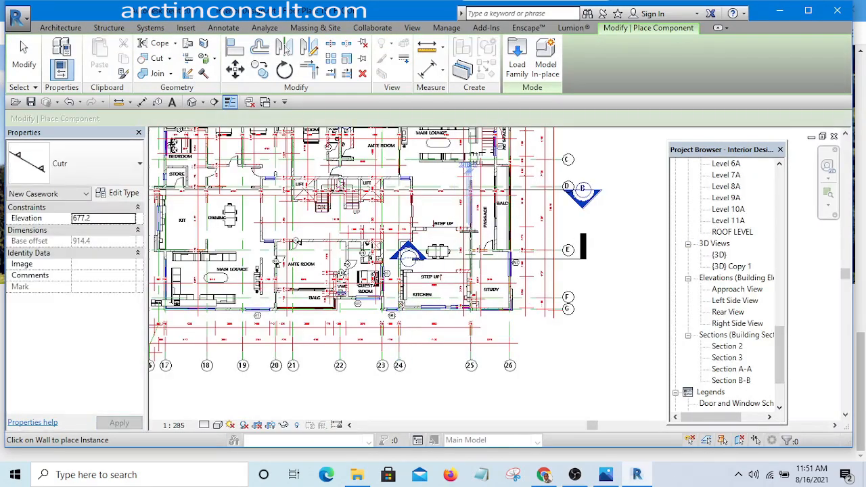
pyautogui.scroll(1, 466, 228)
pyautogui.press('Escape')
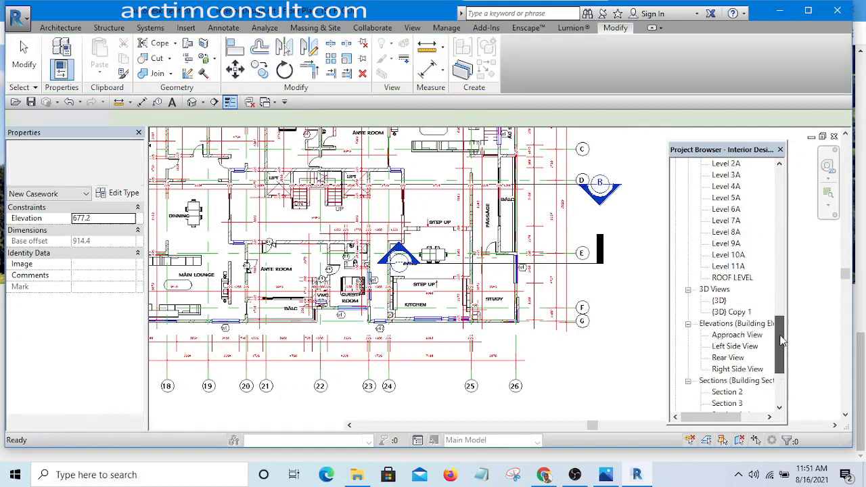
# In the 2ND FLOOR plan, place a Cutr curtain rod on the room side of the bedroom window beside the bed.
pyautogui.moveTo(780, 342); pyautogui.dragTo(780, 169)
pyautogui.click(731, 209)
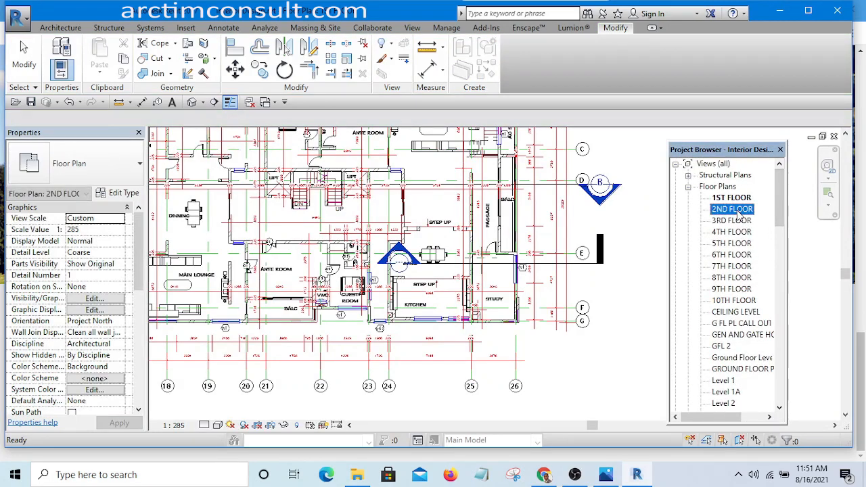
pyautogui.doubleClick(732, 210)
pyautogui.scroll(3, 455, 306)
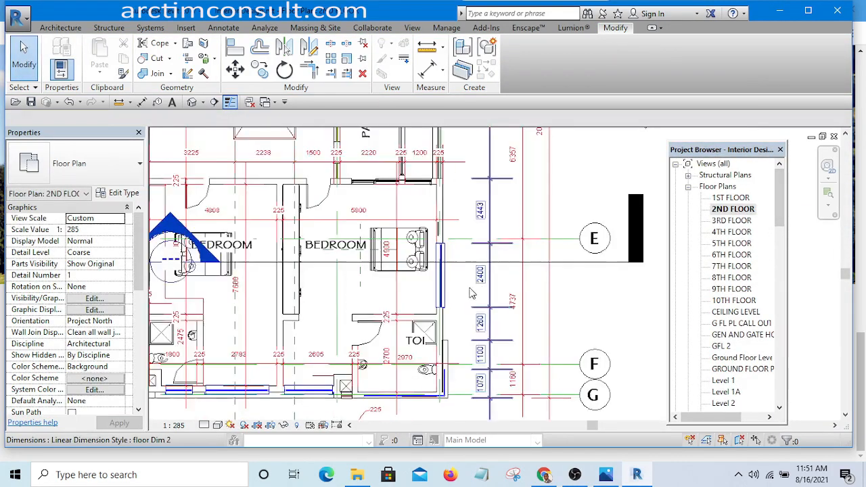
pyautogui.press('c')
pyautogui.press('m')
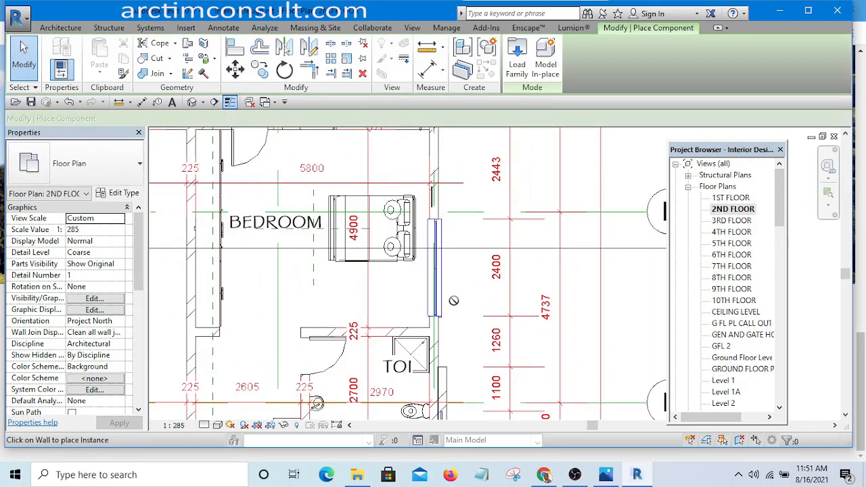
pyautogui.scroll(2, 404, 282)
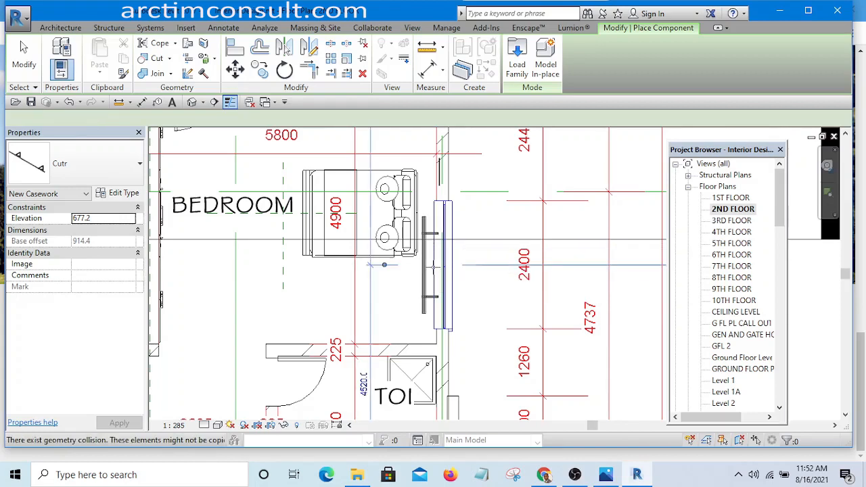
pyautogui.press('Escape')
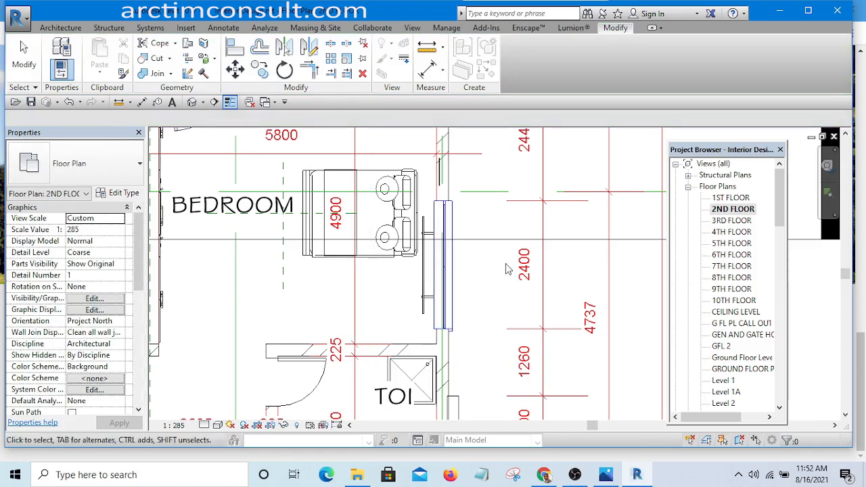
# Set the Length type parameter of the placed Cutr curtain rod to 2700.
pyautogui.scroll(-2, 466, 264)
pyautogui.scroll(4, 473, 261)
pyautogui.scroll(1, 471, 257)
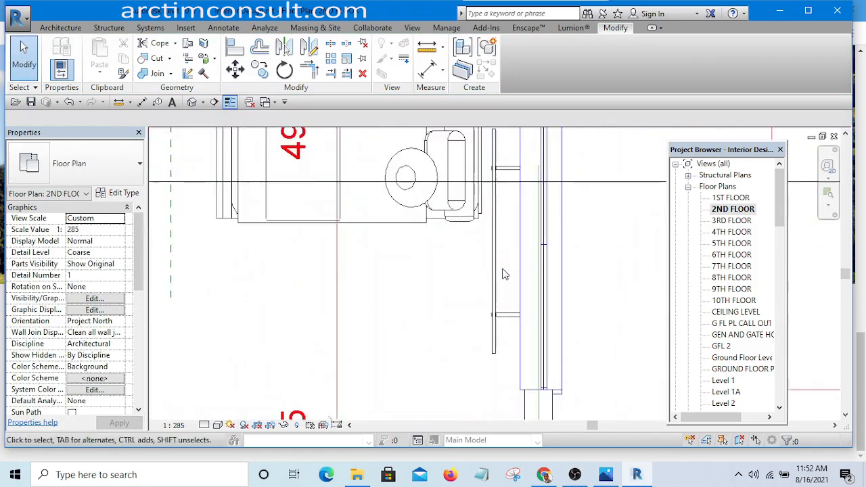
pyautogui.scroll(-3, 503, 271)
pyautogui.scroll(-2, 339, 291)
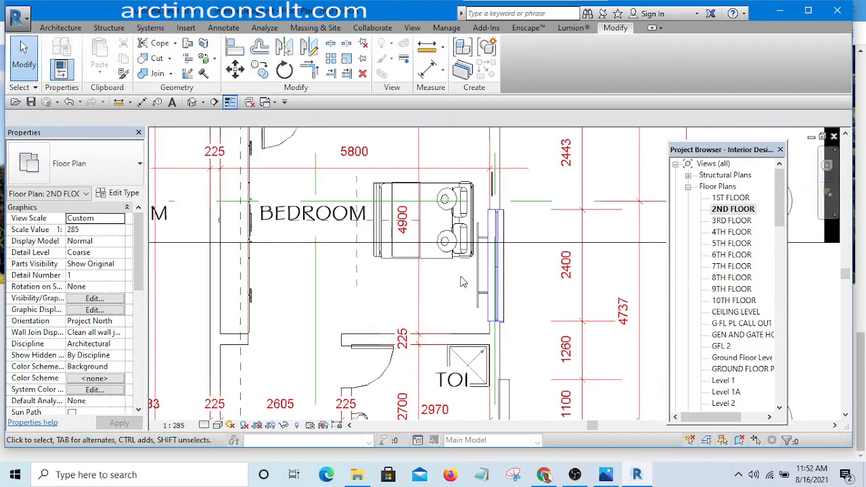
pyautogui.scroll(4, 467, 277)
pyautogui.click(482, 287)
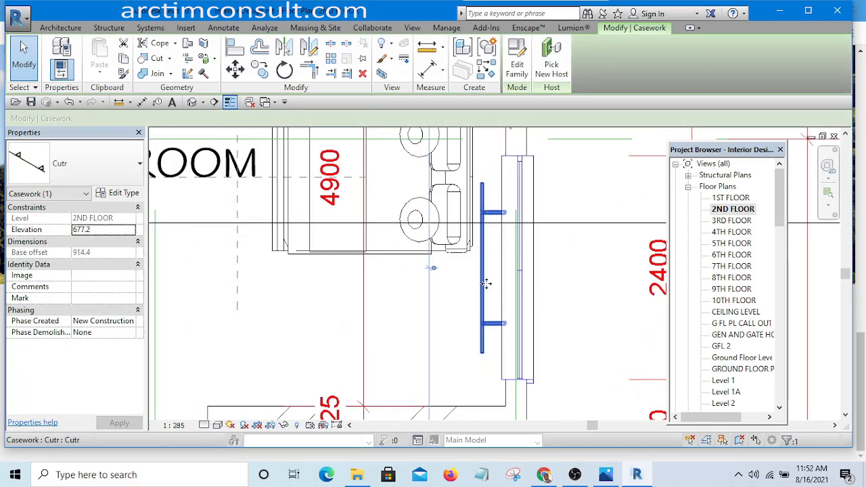
pyautogui.scroll(-4, 484, 277)
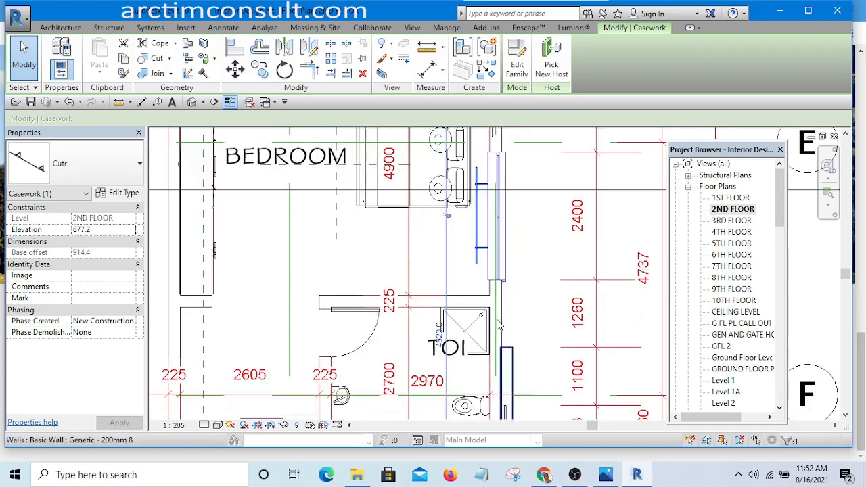
pyautogui.scroll(4, 502, 348)
pyautogui.moveTo(502, 349); pyautogui.dragTo(501, 353, button='middle')
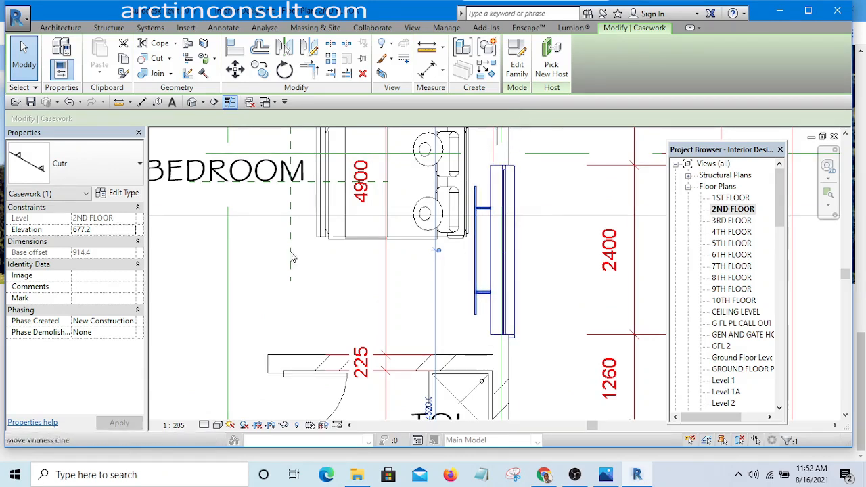
pyautogui.click(117, 194)
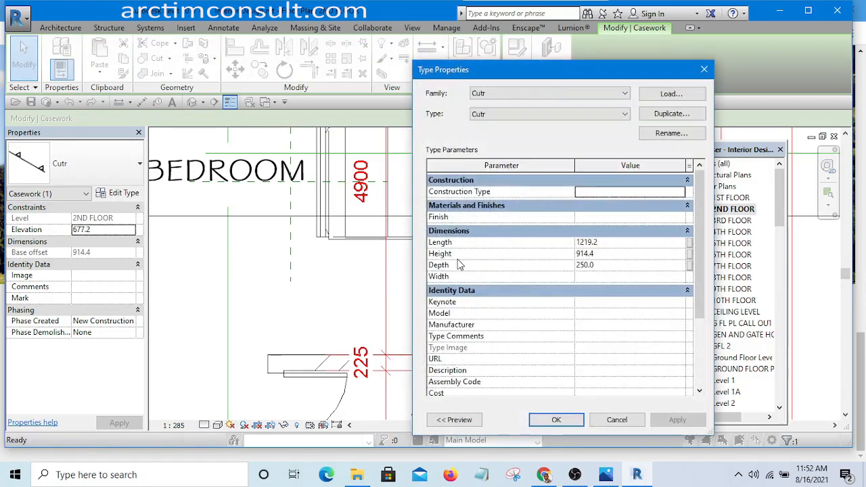
pyautogui.click(611, 242)
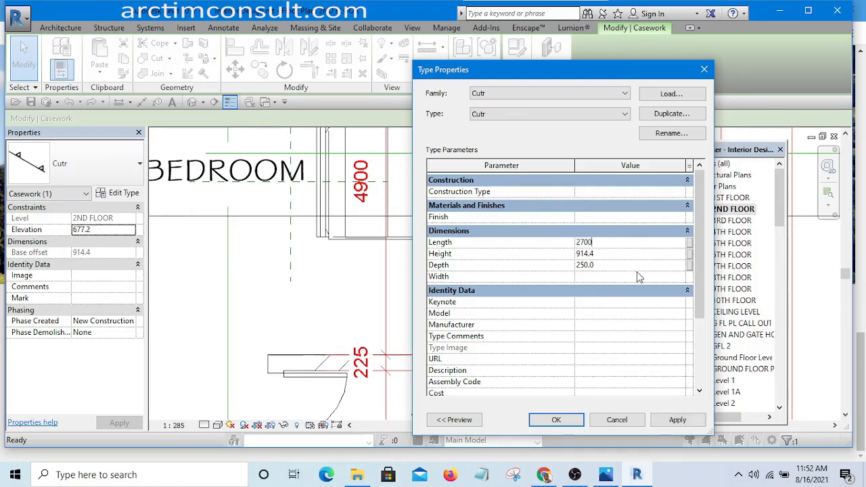
pyautogui.click(678, 420)
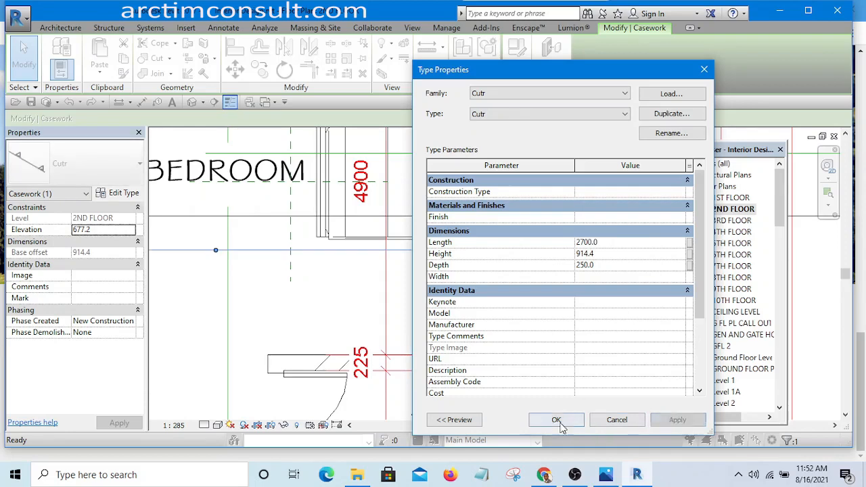
pyautogui.click(554, 420)
pyautogui.scroll(-2, 523, 309)
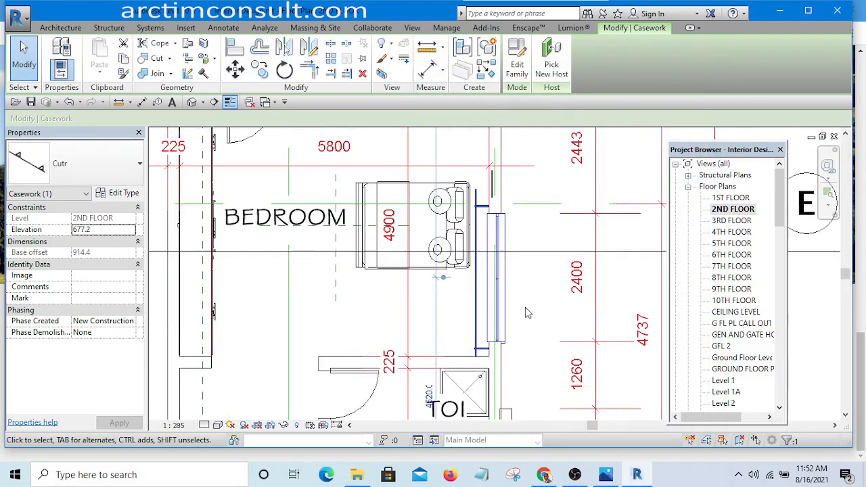
# Set the Elevation of the placed Cutr curtain rod to 2700.
pyautogui.scroll(2, 534, 309)
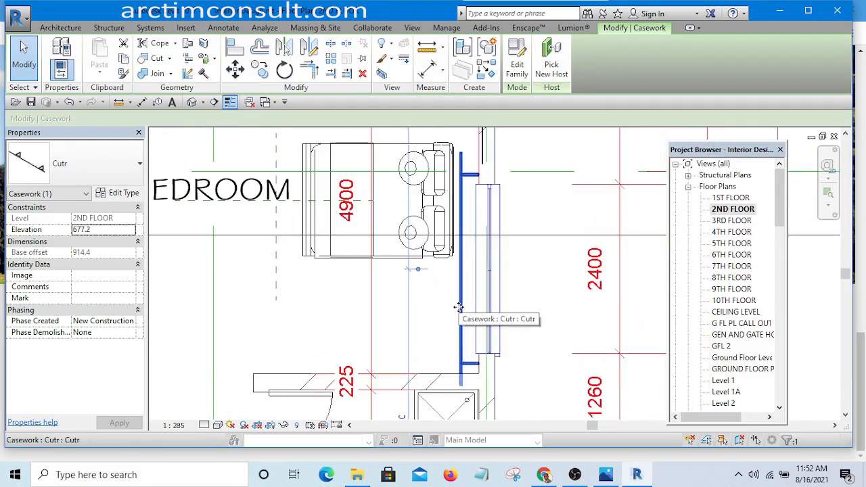
pyautogui.scroll(-2, 466, 329)
pyautogui.scroll(1, 469, 337)
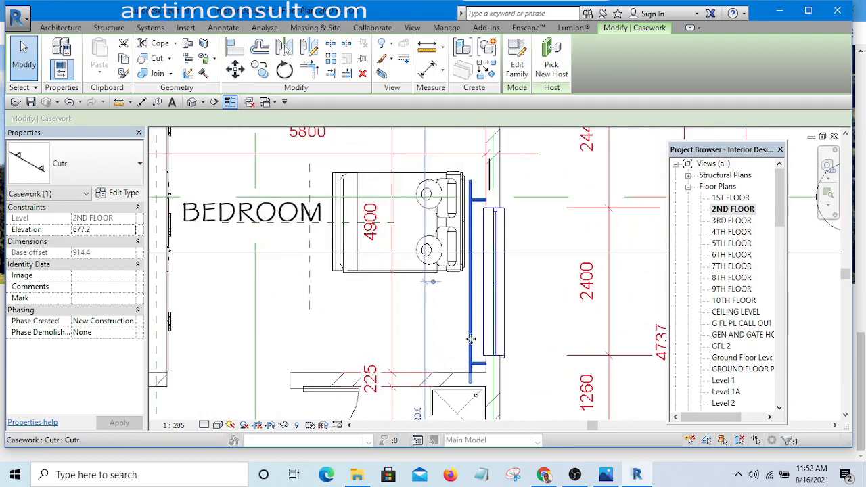
pyautogui.scroll(-1, 468, 330)
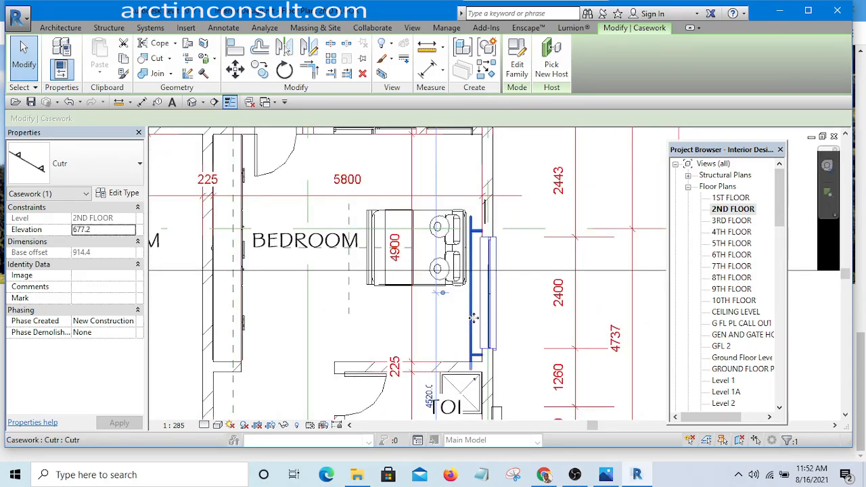
pyautogui.click(103, 230)
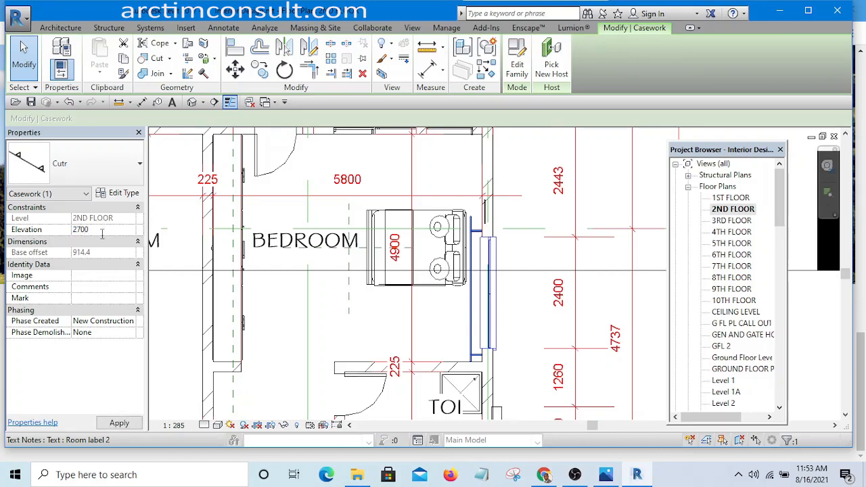
pyautogui.click(119, 423)
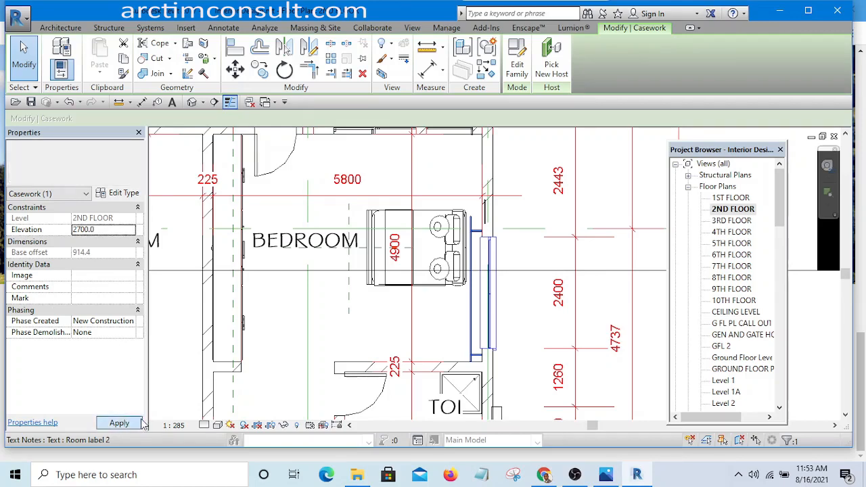
# Draw a building section lengthwise through the plan and across the bedroom's bed, from above grid A to below the grid bubbles, facing the window.
pyautogui.scroll(-2, 317, 271)
pyautogui.click(399, 269)
pyautogui.scroll(-2, 399, 269)
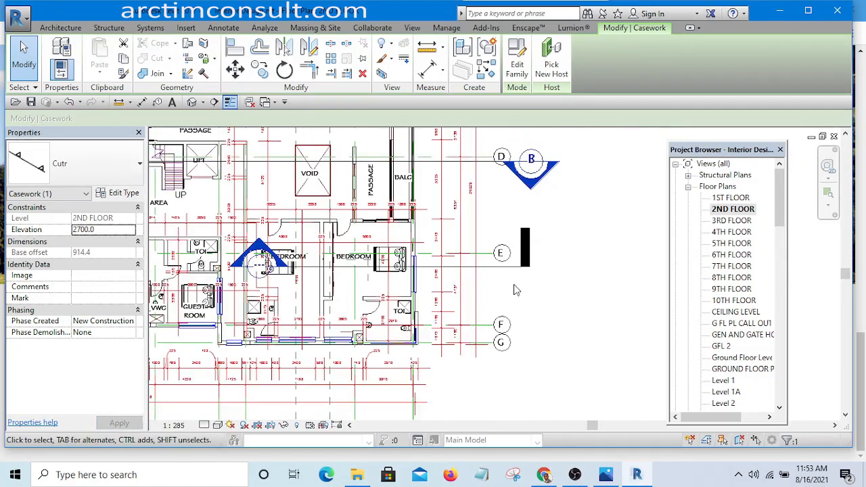
pyautogui.click(566, 269)
pyautogui.scroll(2, 483, 271)
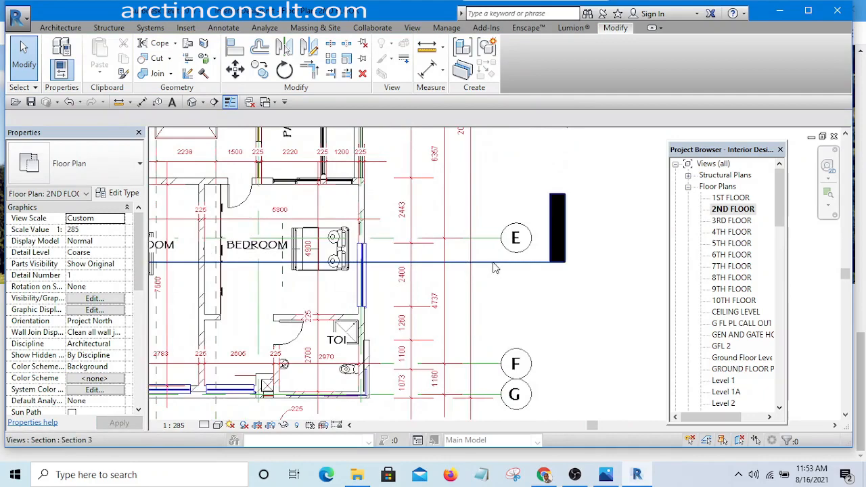
pyautogui.scroll(-2, 480, 265)
pyautogui.click(478, 263)
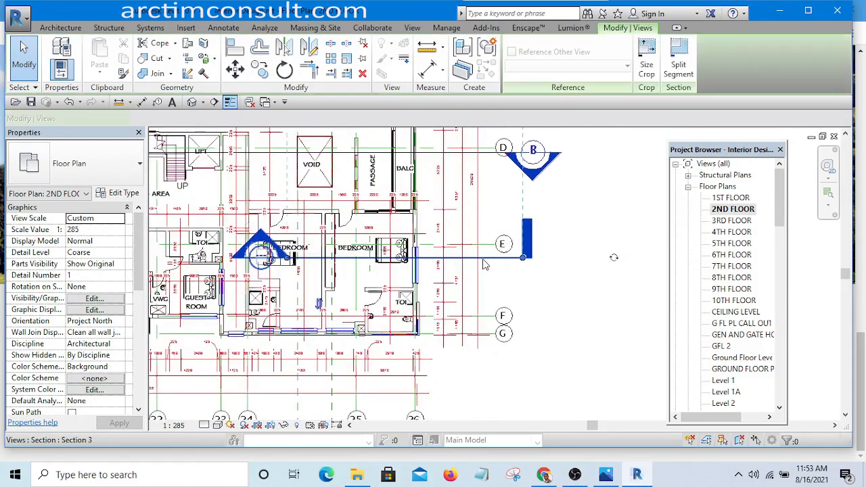
pyautogui.click(477, 78)
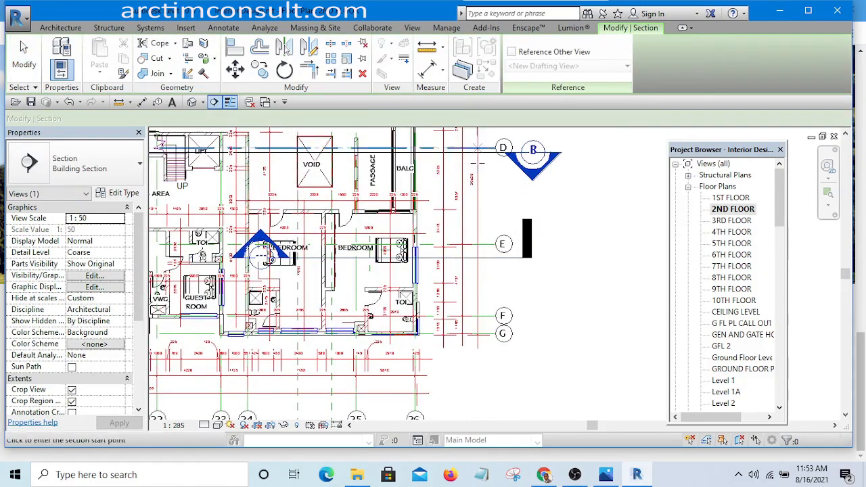
pyautogui.scroll(-1, 460, 261)
pyautogui.scroll(-1, 458, 262)
pyautogui.click(410, 140)
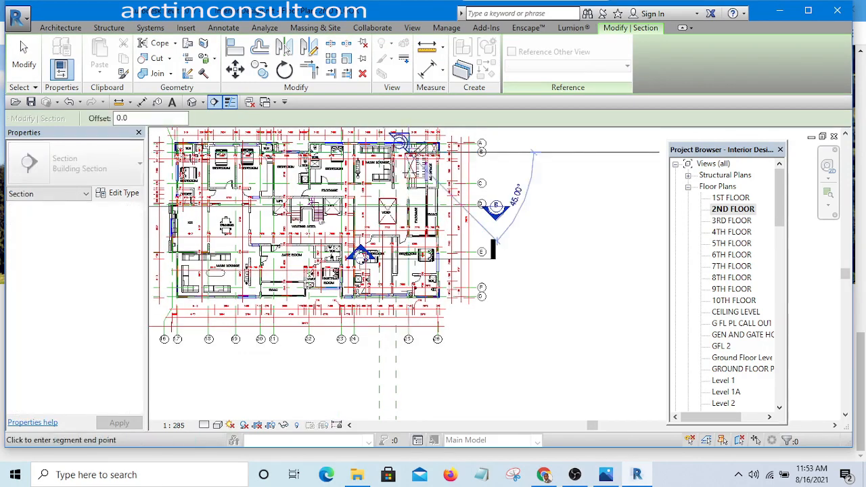
pyautogui.click(407, 378)
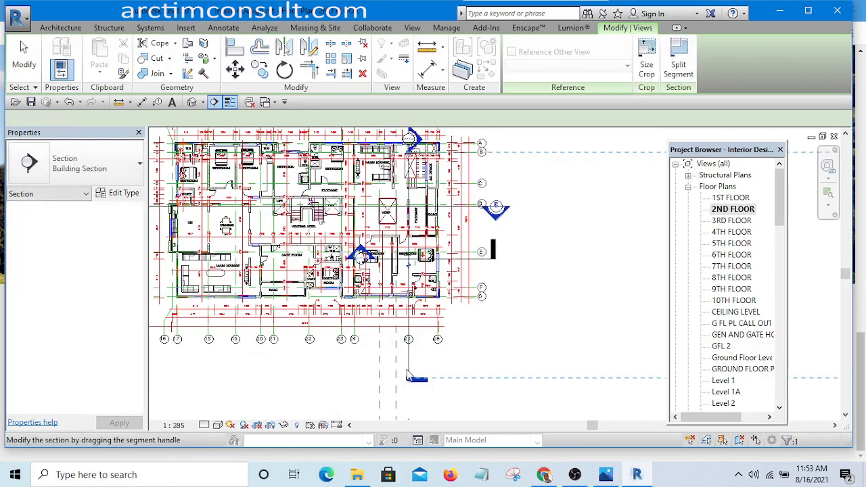
# Open the view of the newly drawn section and set its scale to 1 : 100.
pyautogui.scroll(2, 406, 367)
pyautogui.moveTo(435, 359); pyautogui.dragTo(432, 351)
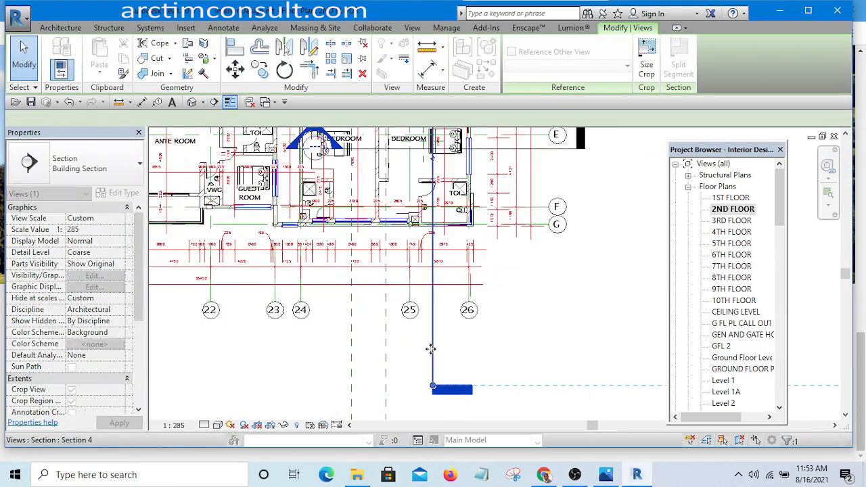
pyautogui.rightClick(431, 344)
pyautogui.click(469, 85)
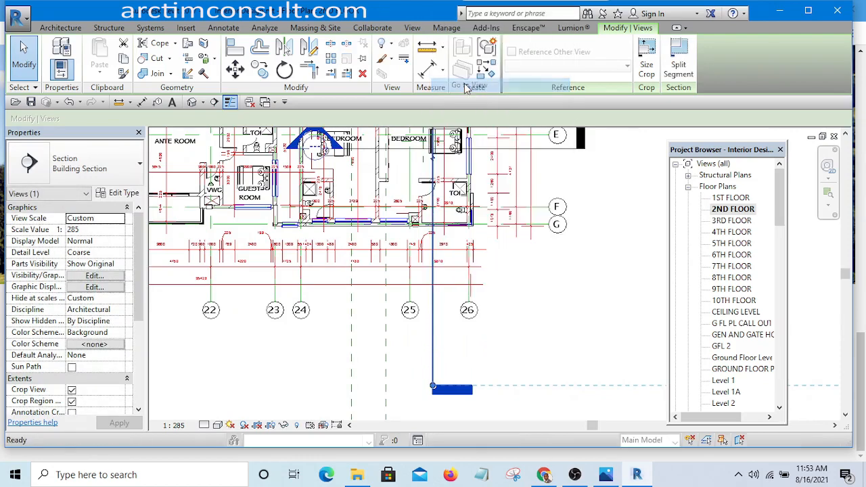
pyautogui.scroll(5, 470, 331)
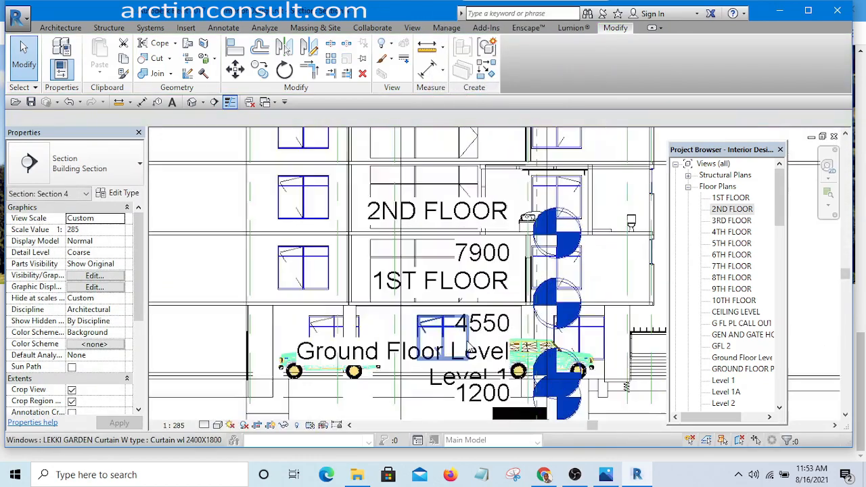
pyautogui.click(174, 425)
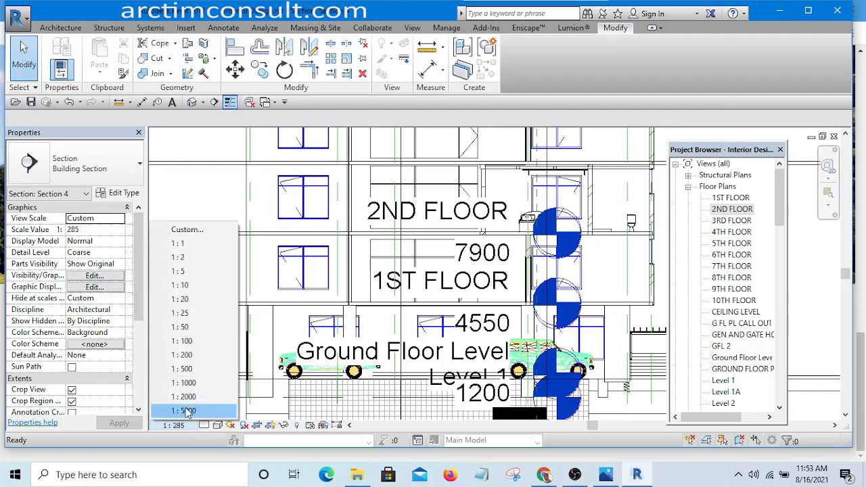
pyautogui.click(182, 341)
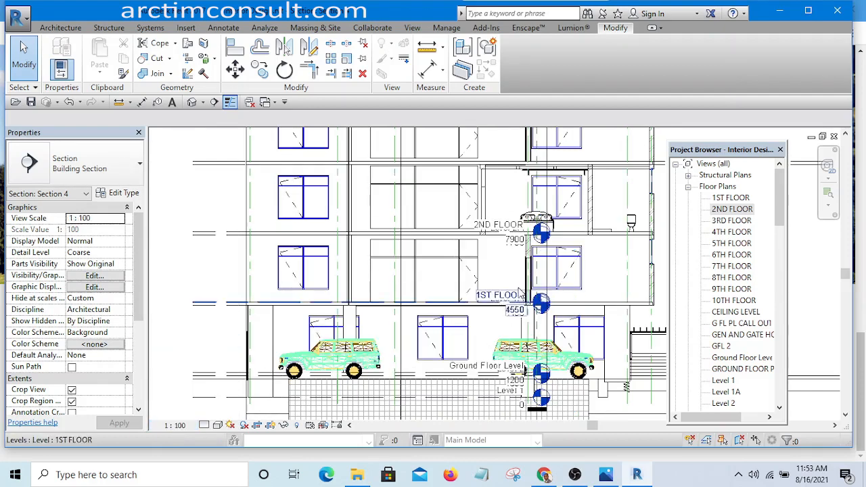
# Nudge the second-floor curtain rod down to an elevation of 2560, just above the bedroom window, and deselect it.
pyautogui.scroll(-3, 394, 276)
pyautogui.scroll(6, 392, 277)
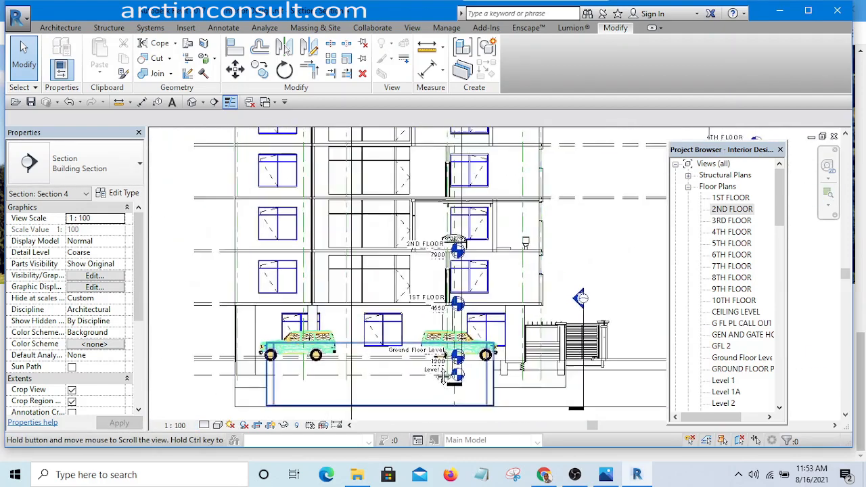
pyautogui.moveTo(474, 338); pyautogui.dragTo(404, 363, button='middle')
pyautogui.scroll(-2, 404, 363)
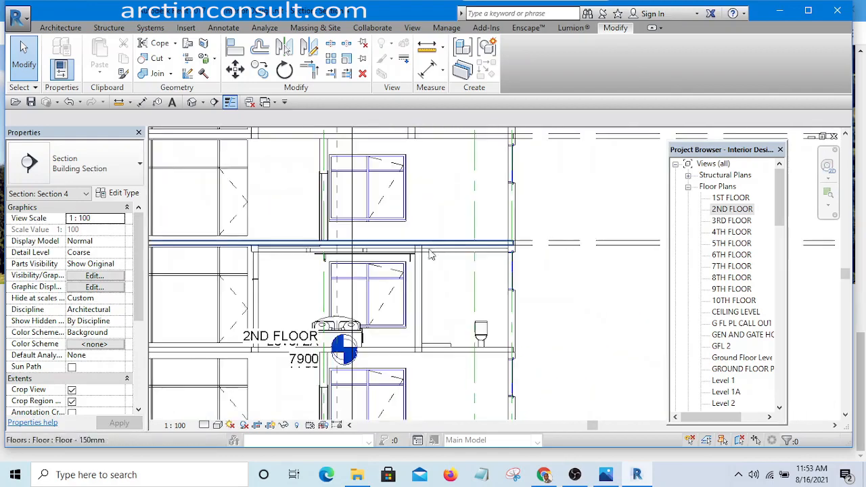
pyautogui.scroll(6, 410, 263)
pyautogui.moveTo(396, 264); pyautogui.dragTo(521, 257, button='middle')
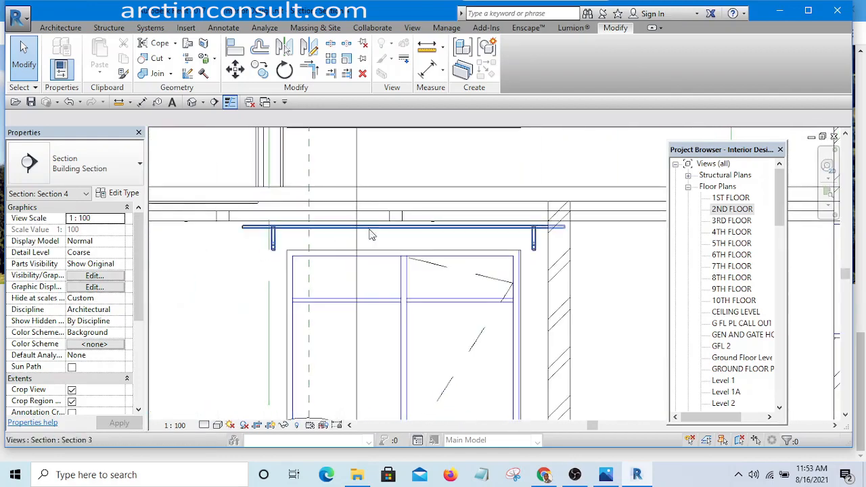
pyautogui.click(503, 230)
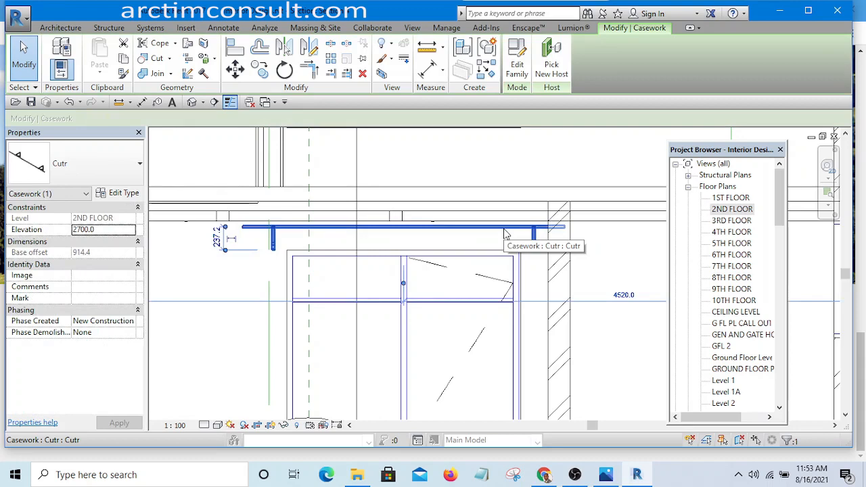
pyautogui.press('Down')
pyautogui.press('Down')
pyautogui.press('Down')
pyautogui.press('Down')
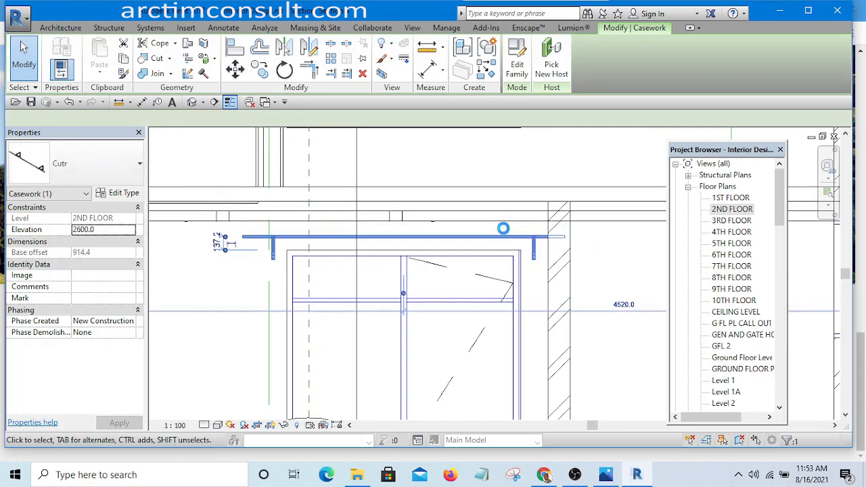
pyautogui.press('Down')
pyautogui.press('Down')
pyautogui.press('Down')
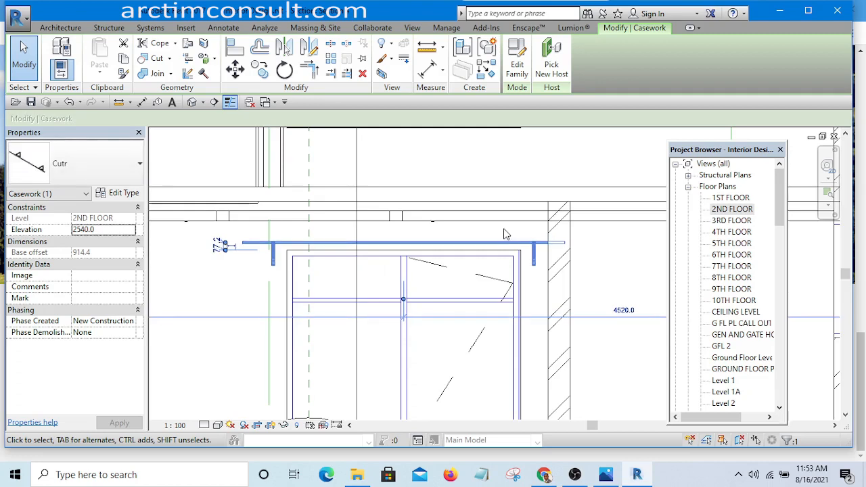
pyautogui.press('Up')
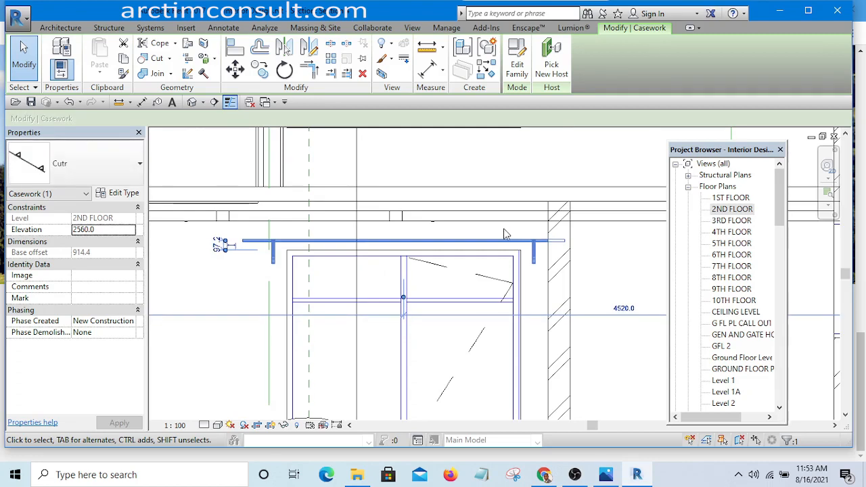
pyautogui.scroll(-3, 420, 203)
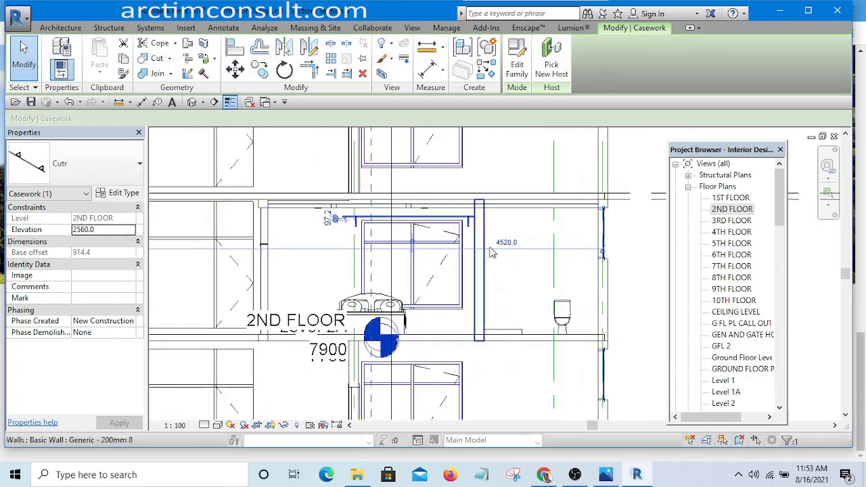
pyautogui.scroll(-4, 527, 251)
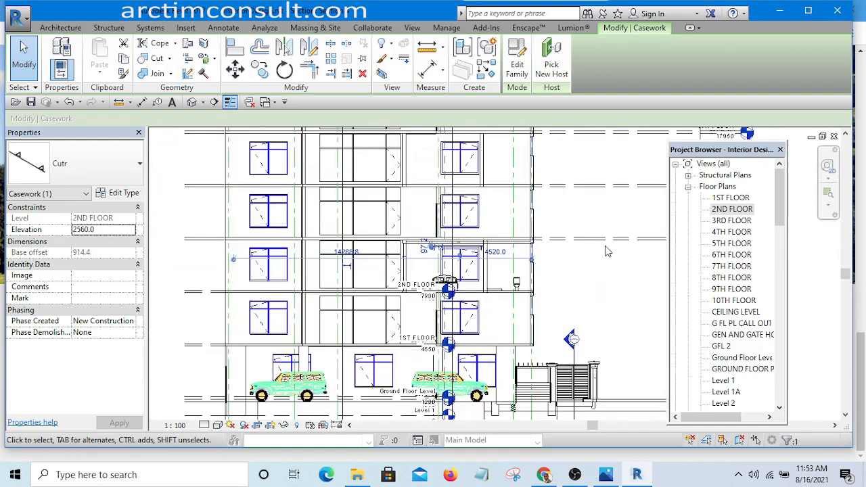
pyautogui.click(630, 278)
# Return to the 2ND FLOOR plan and examine the glazed door and window in the bedroom wall beside the passage and balcony.
pyautogui.doubleClick(732, 209)
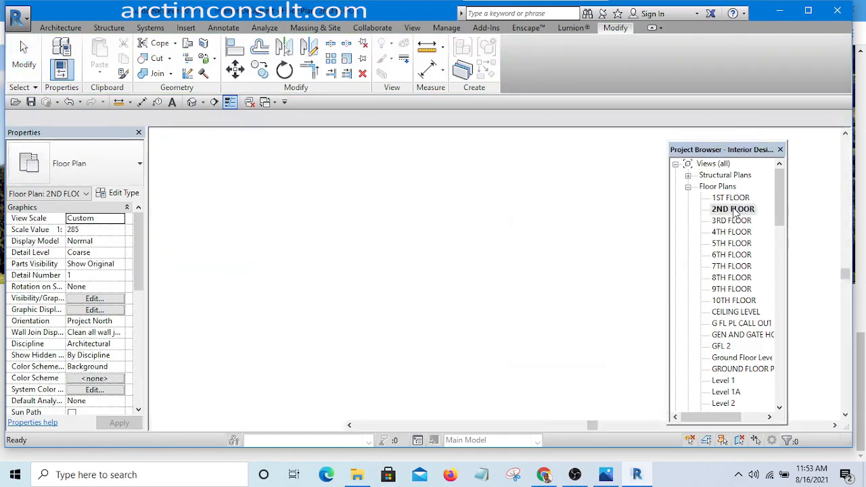
pyautogui.scroll(-2, 505, 261)
pyautogui.moveTo(543, 273); pyautogui.dragTo(544, 398, button='middle')
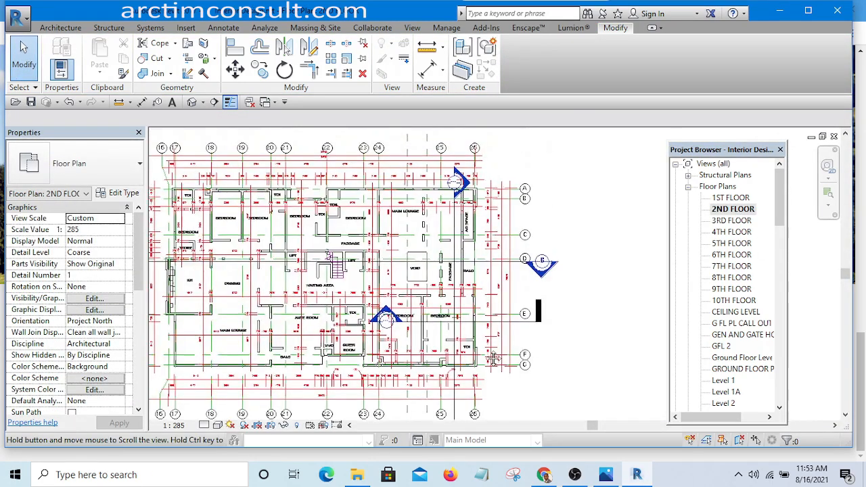
pyautogui.scroll(1, 437, 300)
pyautogui.scroll(6, 433, 297)
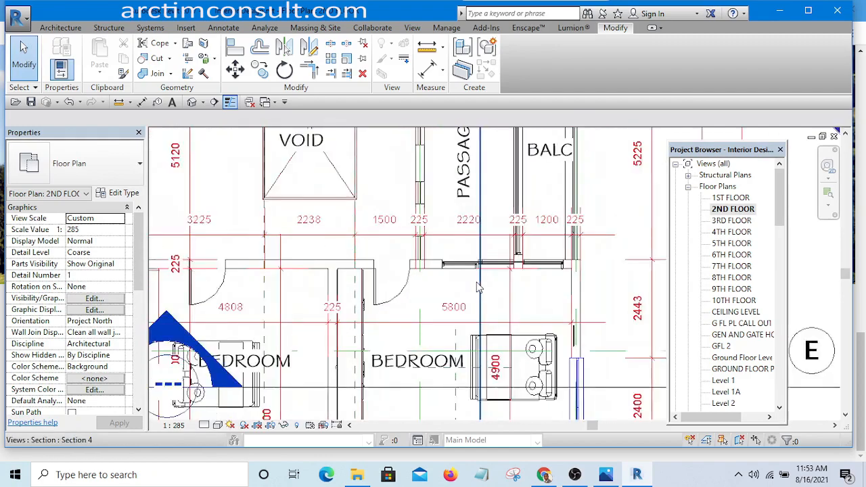
pyautogui.scroll(-1, 397, 262)
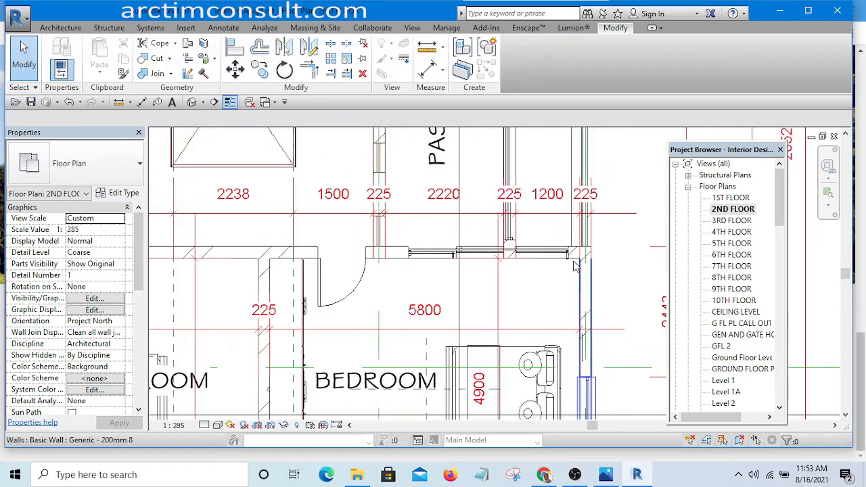
pyautogui.scroll(-1, 551, 265)
pyautogui.moveTo(479, 312); pyautogui.dragTo(472, 366, button='middle')
pyautogui.scroll(4, 473, 359)
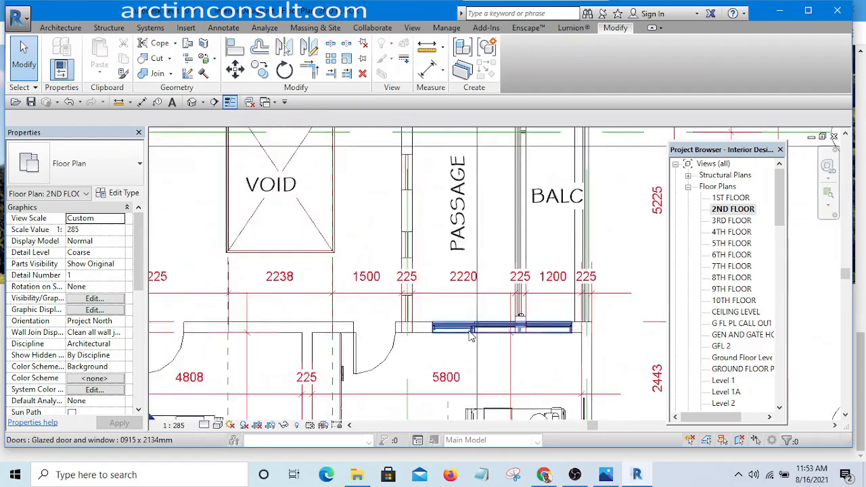
pyautogui.scroll(-3, 478, 330)
pyautogui.scroll(-3, 479, 329)
pyautogui.scroll(4, 479, 331)
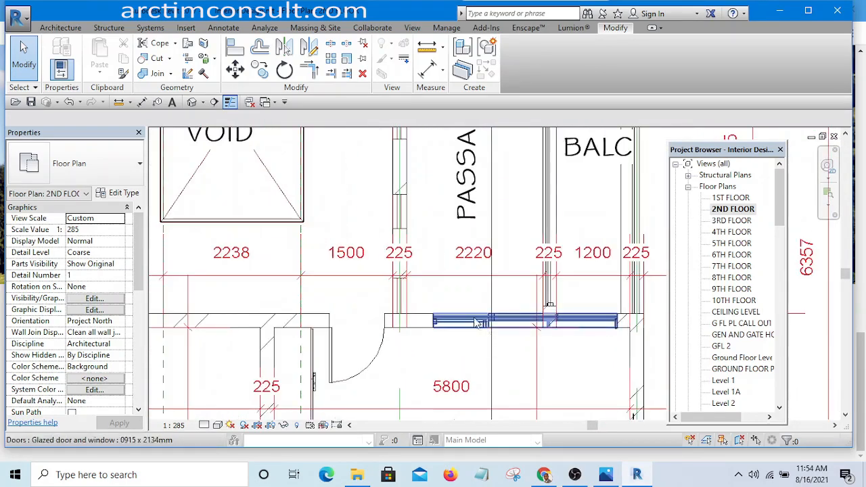
pyautogui.scroll(-1, 554, 330)
pyautogui.scroll(3, 534, 330)
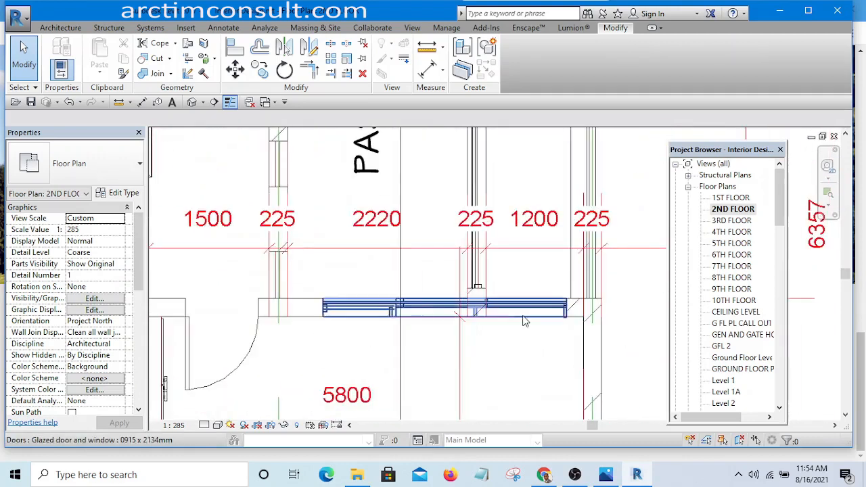
pyautogui.scroll(-1, 504, 319)
pyautogui.scroll(1, 442, 324)
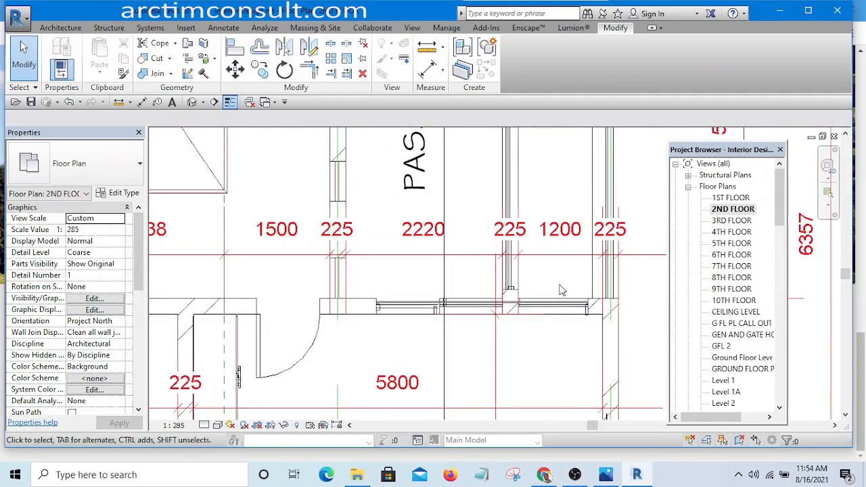
# Move the crosswise building section line off the bedroom's bed to the clear floor just above grid E, on the passage side.
pyautogui.scroll(-5, 483, 329)
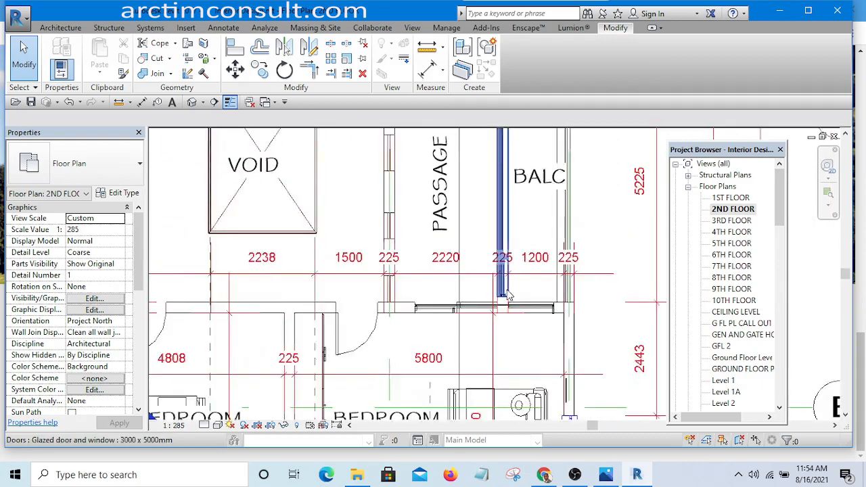
pyautogui.scroll(1, 576, 371)
pyautogui.click(534, 353)
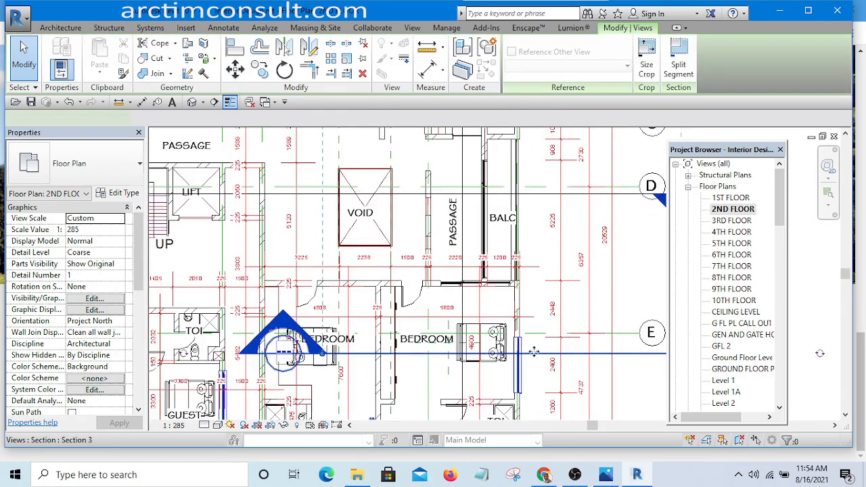
pyautogui.moveTo(535, 353); pyautogui.dragTo(530, 317)
pyautogui.rightClick(529, 317)
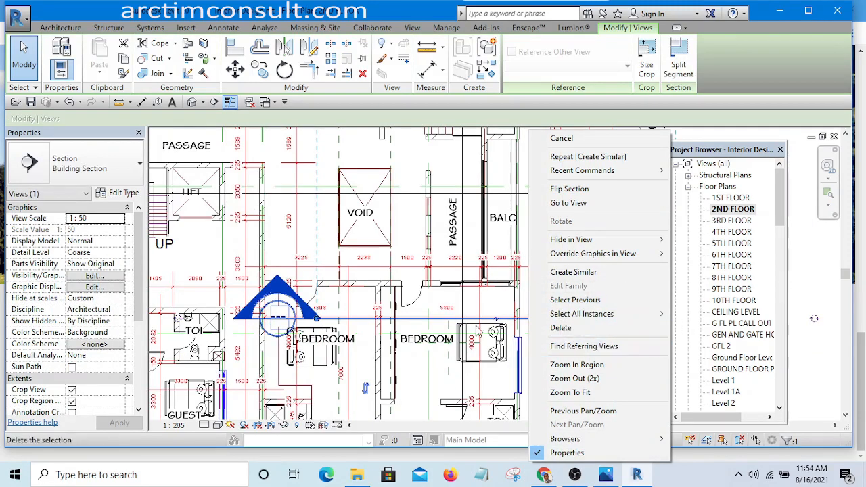
pyautogui.click(446, 294)
pyautogui.moveTo(449, 296); pyautogui.dragTo(406, 304, button='middle')
pyautogui.scroll(4, 439, 350)
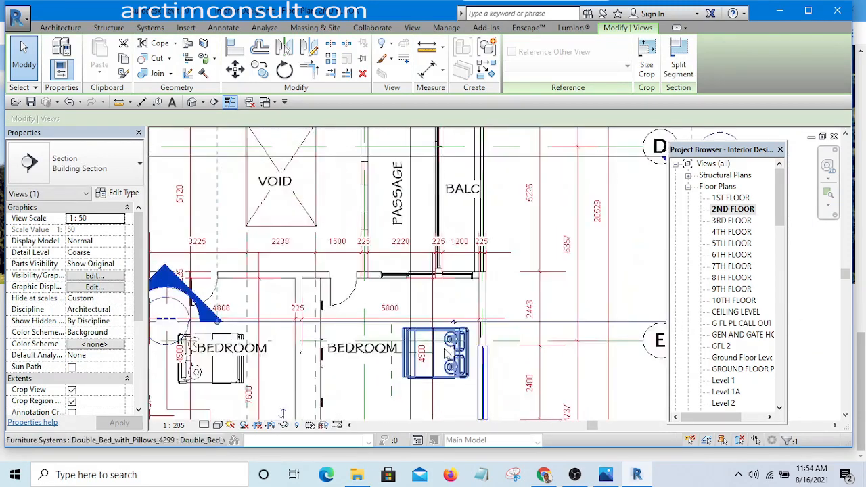
pyautogui.scroll(-2, 527, 253)
pyautogui.scroll(-2, 530, 255)
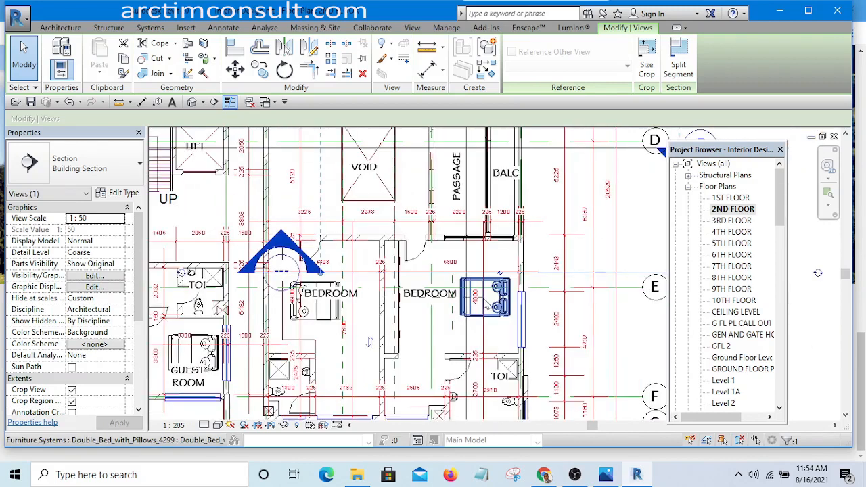
# Place a Cutr curtain rod on the bedroom wall with the glazed door and window, on the room side.
pyautogui.press('c')
pyautogui.press('m')
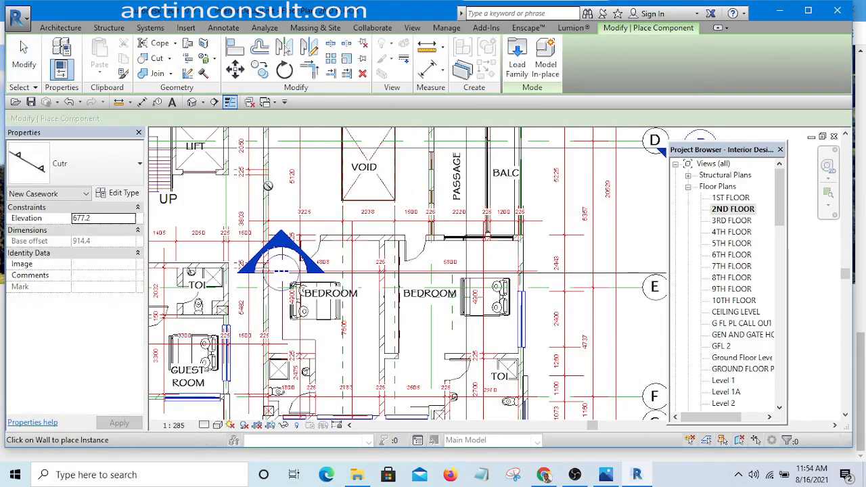
pyautogui.scroll(3, 514, 274)
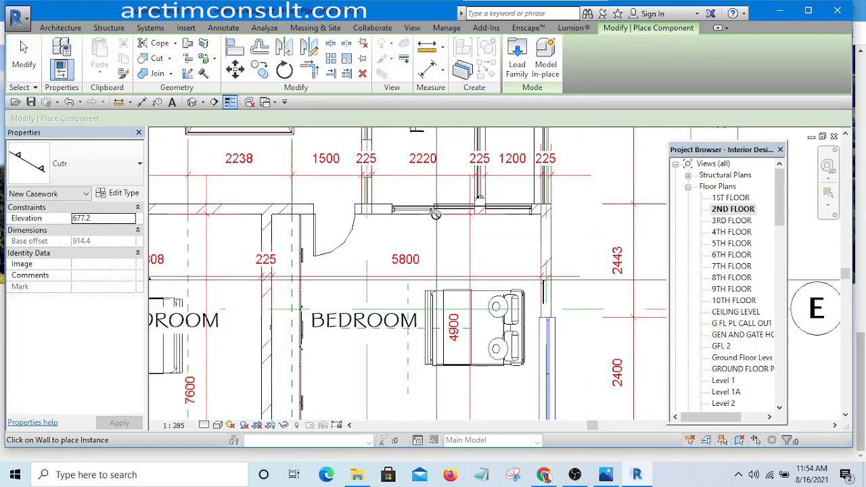
pyautogui.click(400, 214)
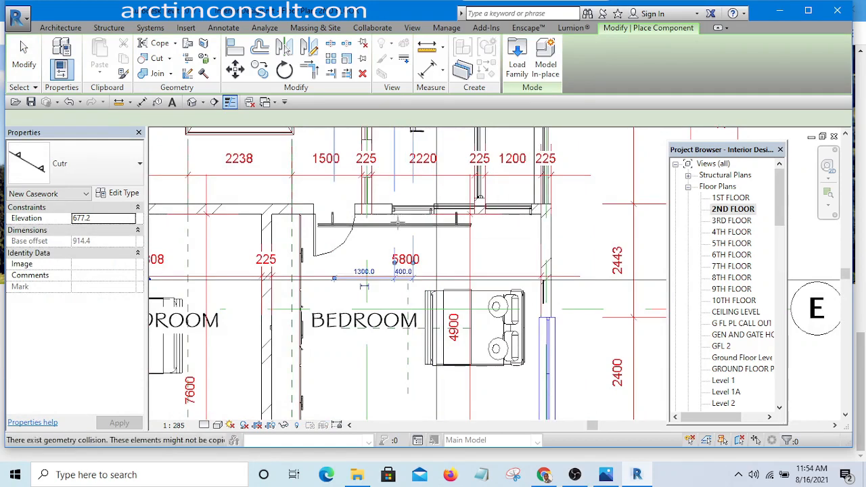
pyautogui.press('Escape')
# Slide the new curtain rod along the wall, away from the swing door, to in front of the glazed door and window.
pyautogui.scroll(3, 409, 227)
pyautogui.click(409, 227)
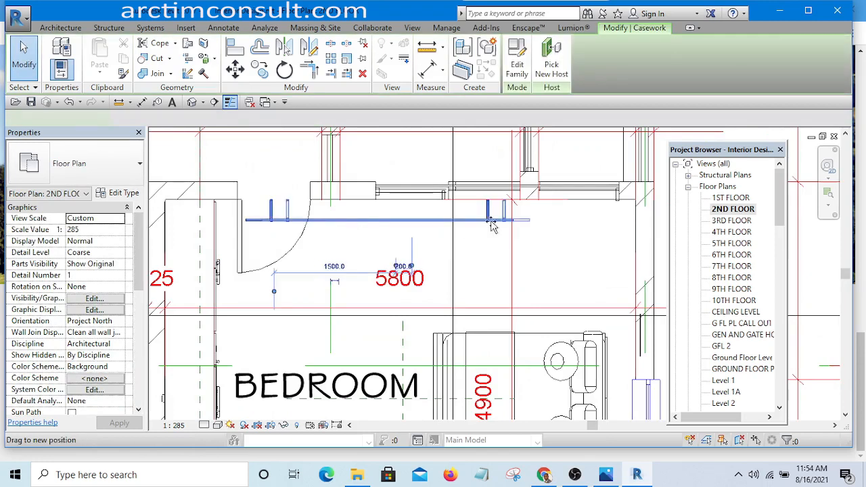
pyautogui.moveTo(409, 226); pyautogui.dragTo(555, 241)
pyautogui.moveTo(554, 241); pyautogui.dragTo(467, 254, button='middle')
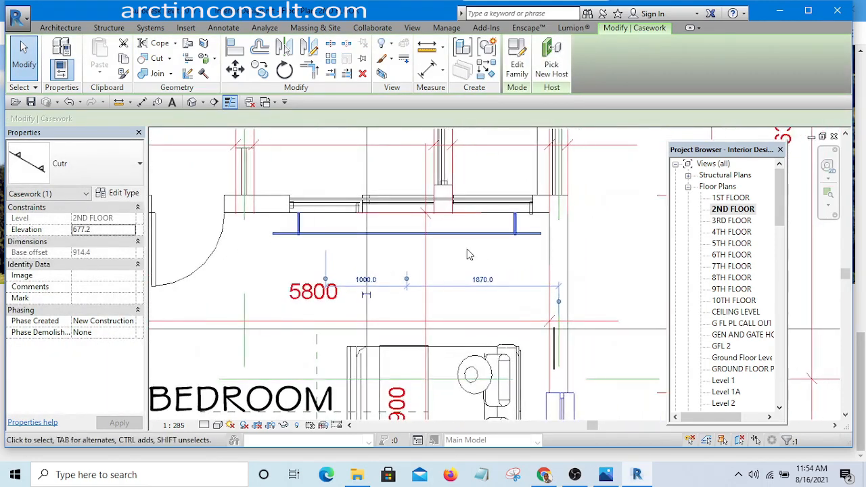
pyautogui.scroll(-3, 467, 254)
pyautogui.scroll(2, 439, 255)
pyautogui.press('Escape')
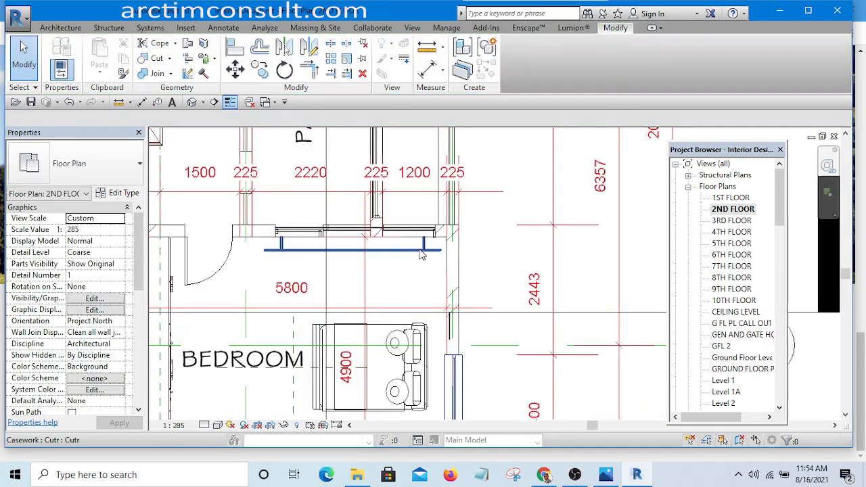
# Shift the curtain rod further along the wall until its end meets the bedroom's outer wall, and deselect it.
pyautogui.click(421, 254)
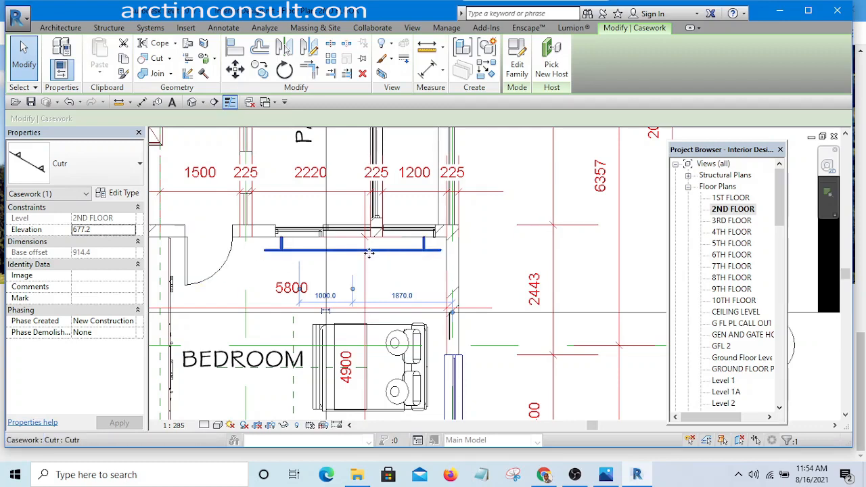
pyautogui.scroll(4, 427, 246)
pyautogui.moveTo(424, 264); pyautogui.dragTo(467, 283, button='middle')
pyautogui.scroll(-4, 448, 268)
pyautogui.click(546, 217)
pyautogui.scroll(6, 474, 267)
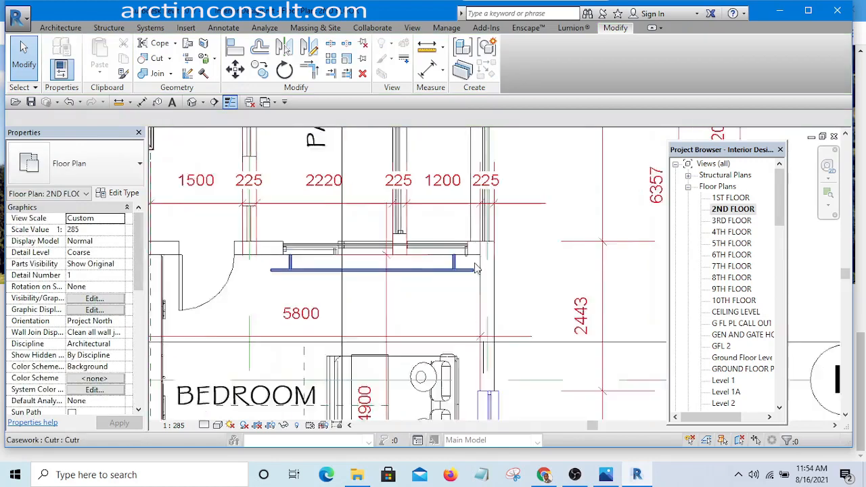
pyautogui.moveTo(451, 261); pyautogui.dragTo(518, 256)
pyautogui.scroll(-3, 538, 271)
pyautogui.scroll(3, 487, 276)
pyautogui.moveTo(519, 254); pyautogui.dragTo(521, 249)
pyautogui.scroll(-5, 514, 278)
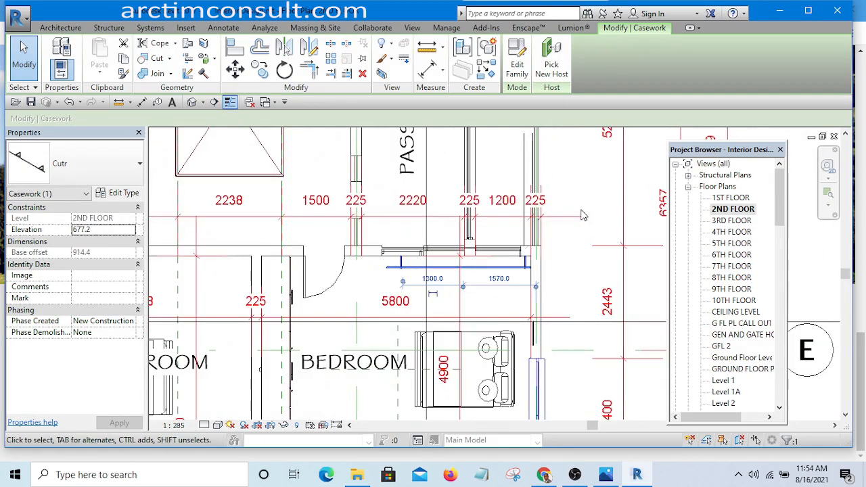
pyautogui.press('Escape')
# Measure from the rod's inner bracket to the near edge of the glazed door opening with a temporary aligned dimension.
pyautogui.scroll(8, 475, 307)
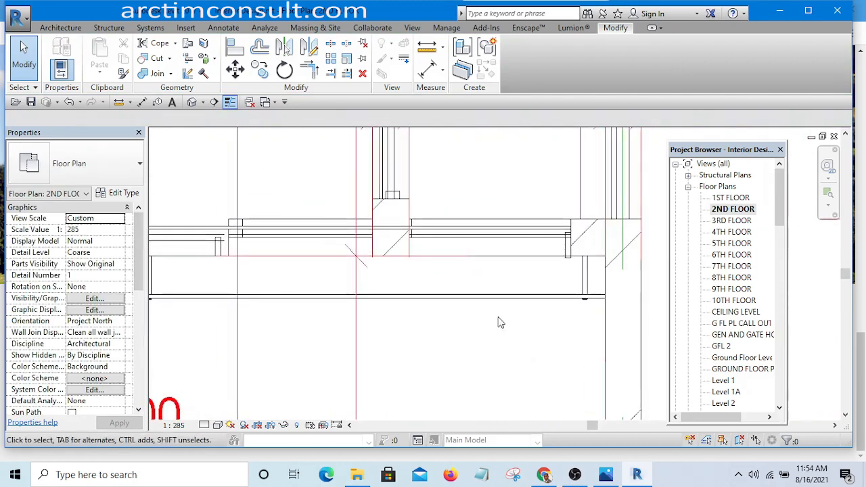
pyautogui.press('d')
pyautogui.press('i')
pyautogui.scroll(-5, 493, 323)
pyautogui.scroll(5, 390, 306)
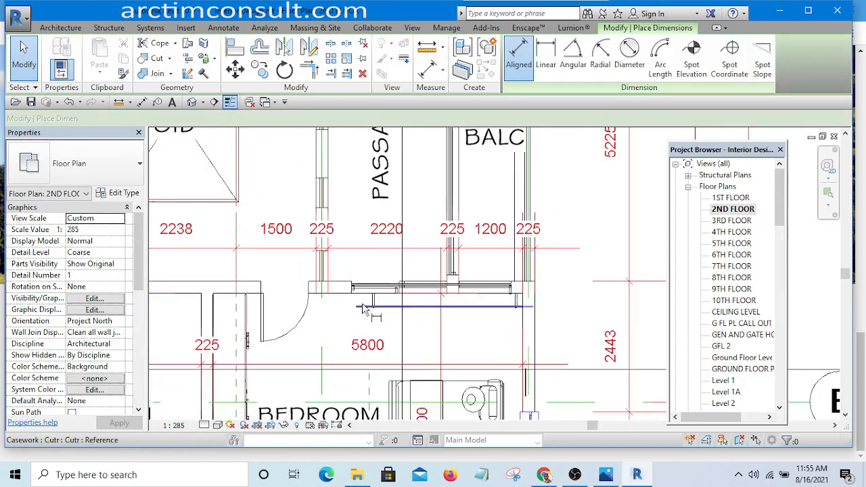
pyautogui.scroll(2, 336, 272)
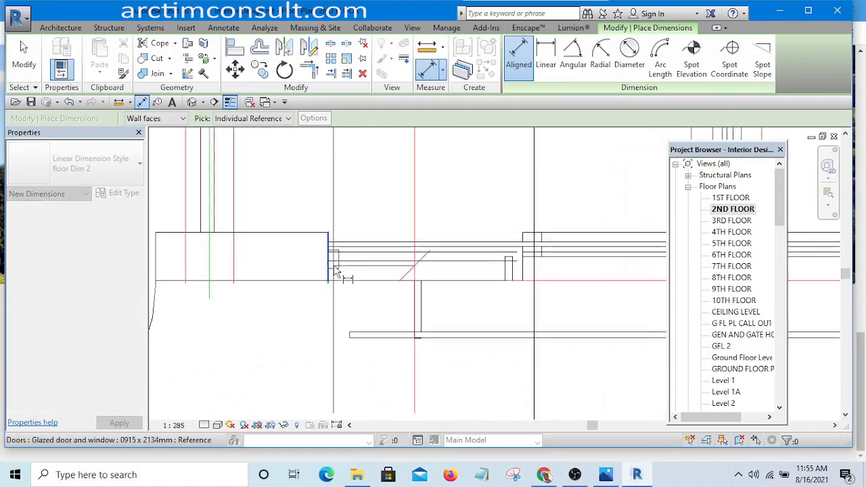
pyautogui.click(330, 270)
pyautogui.scroll(-3, 338, 329)
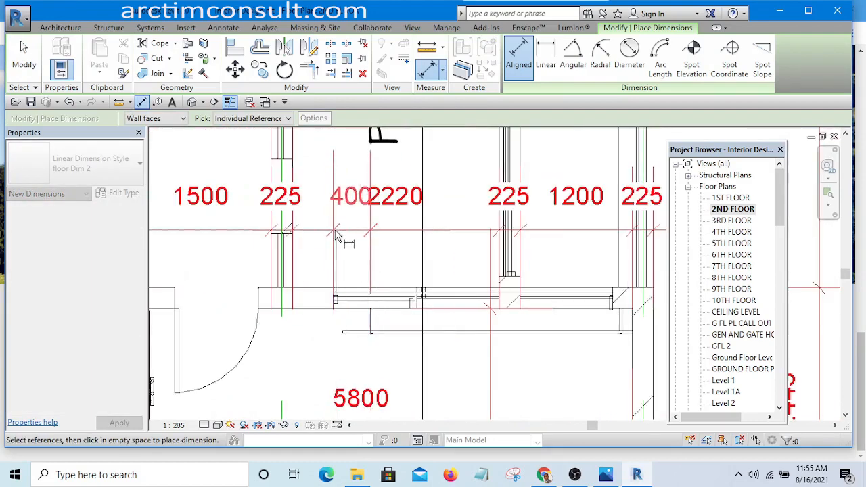
pyautogui.scroll(1, 336, 237)
pyautogui.scroll(1, 322, 258)
pyautogui.scroll(-2, 321, 262)
pyautogui.scroll(1, 320, 261)
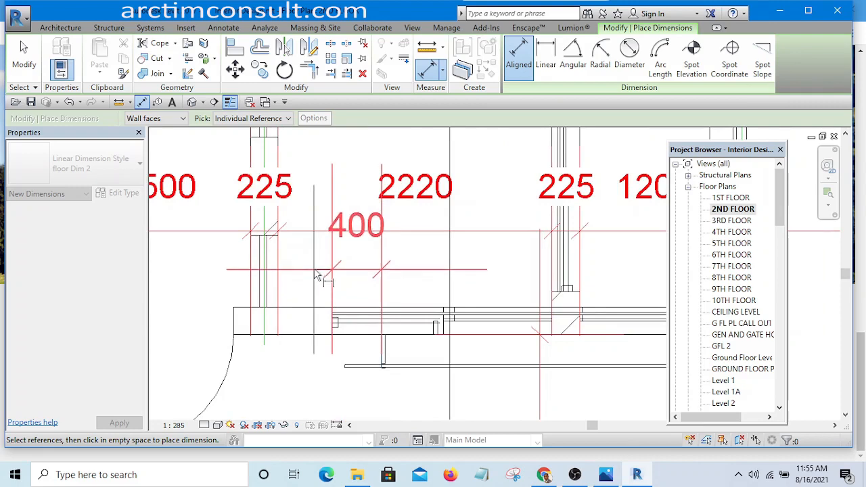
pyautogui.rightClick(327, 276)
pyautogui.click(343, 278)
pyautogui.rightClick(345, 250)
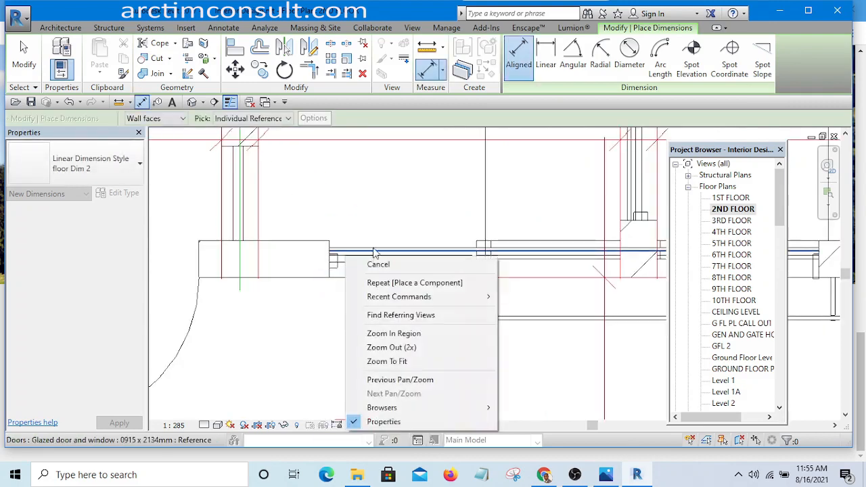
pyautogui.click(386, 264)
# Duplicate the curtain rod's type as "Cutr 3300" and set the new type's length to 3300.
pyautogui.click(408, 318)
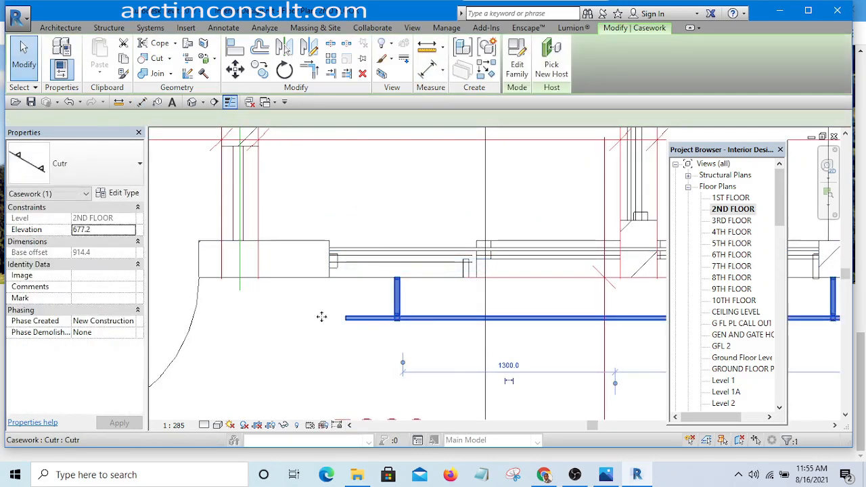
pyautogui.click(122, 194)
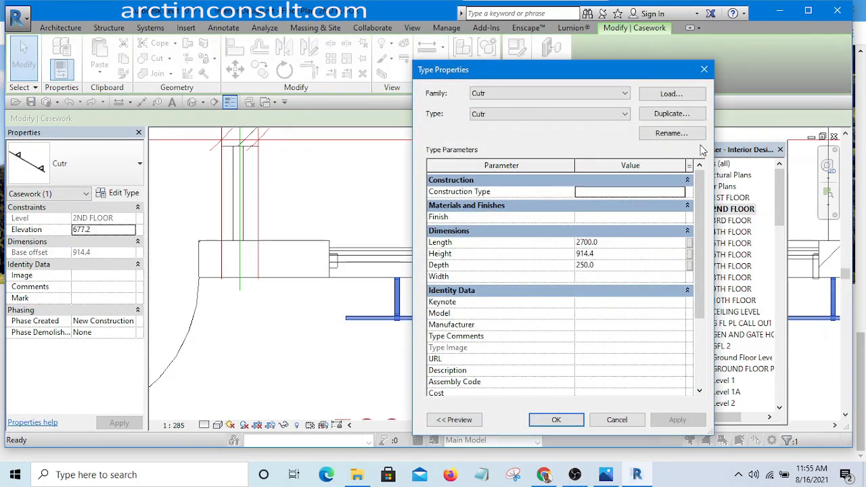
pyautogui.click(677, 115)
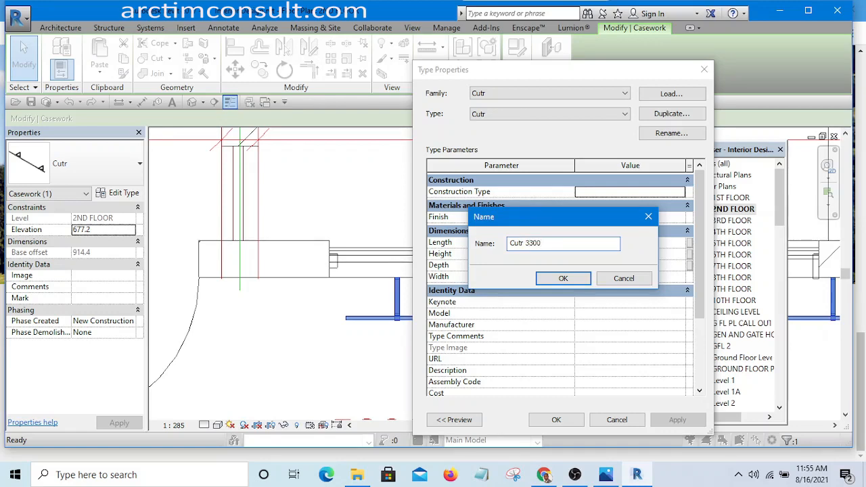
pyautogui.click(562, 279)
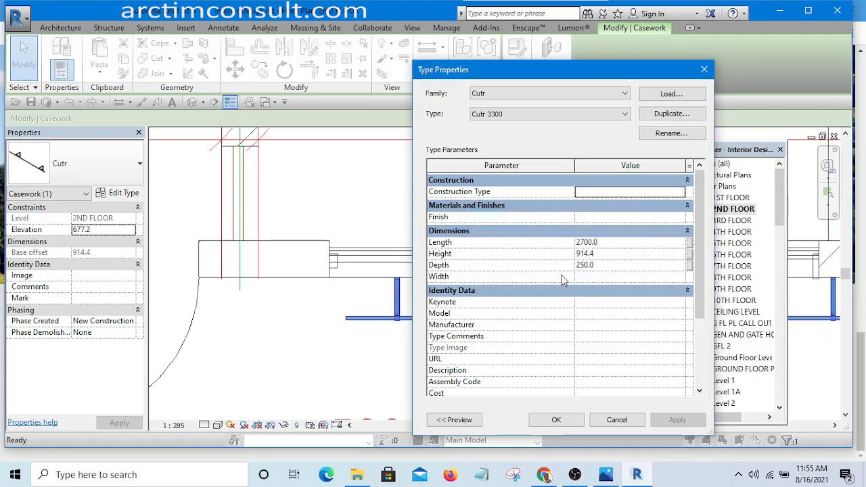
pyautogui.click(606, 243)
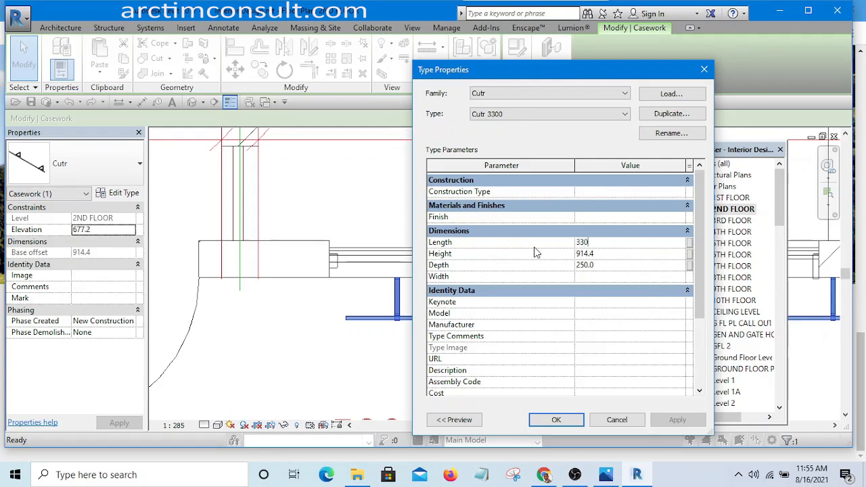
pyautogui.click(555, 419)
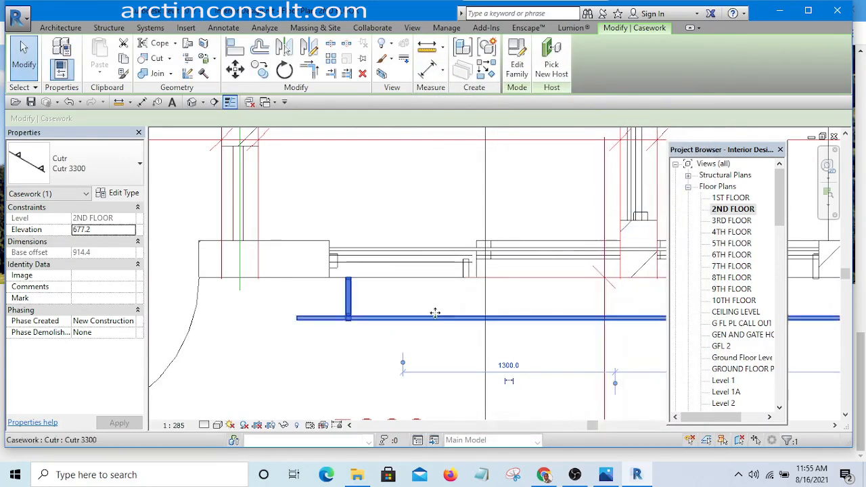
# Slide the lengthened curtain rod back from the outer wall so it spans the glazed door and window, and deselect it.
pyautogui.scroll(-1, 384, 306)
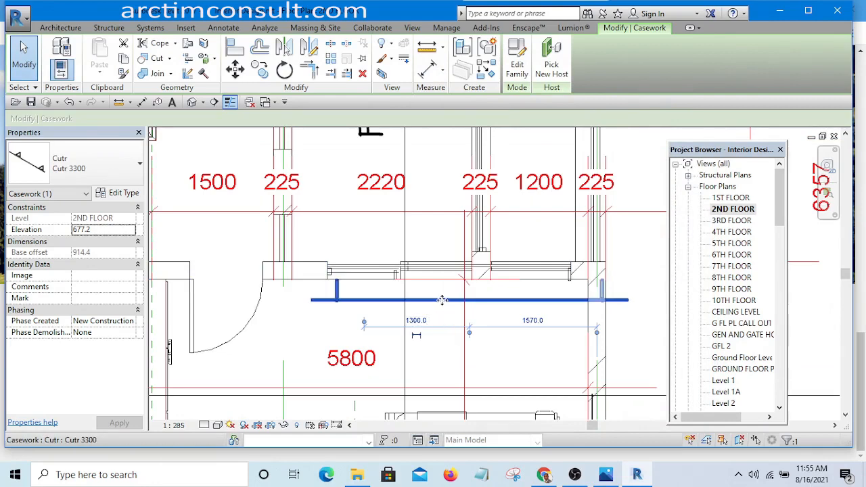
pyautogui.moveTo(421, 303); pyautogui.dragTo(409, 304)
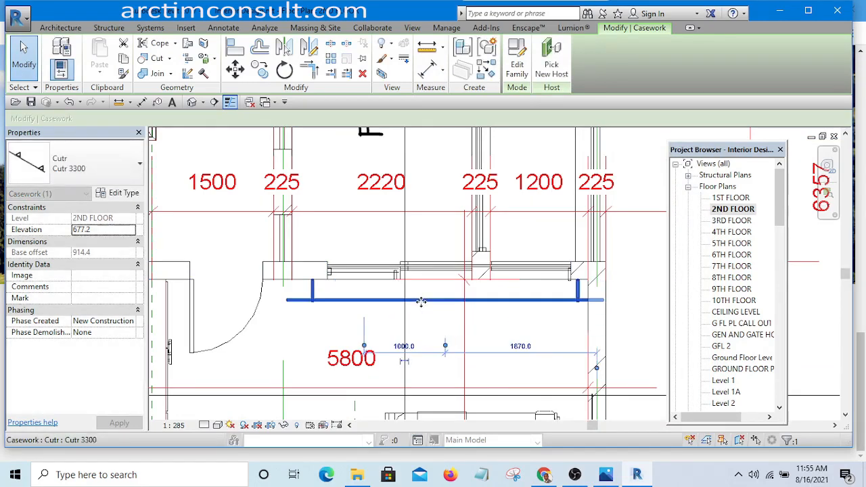
pyautogui.click(622, 295)
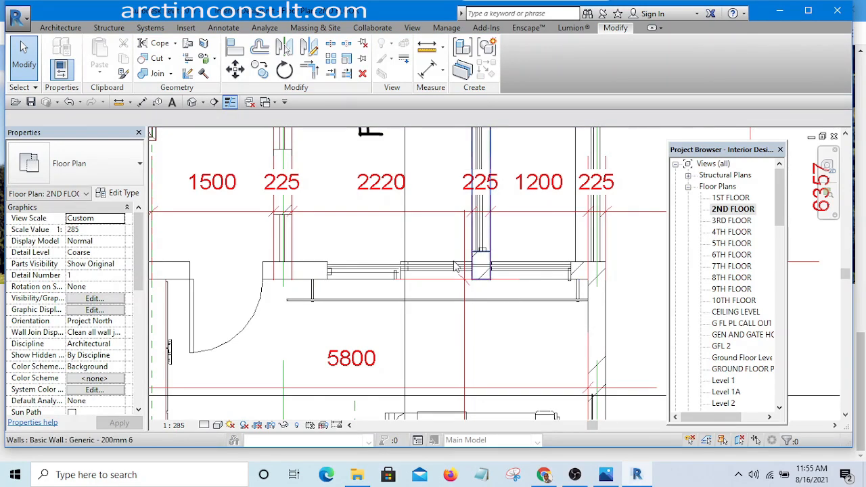
# Open the view of the lengthwise section through the bed and find the new curtain rod on the second floor.
pyautogui.scroll(-5, 453, 257)
pyautogui.scroll(3, 449, 269)
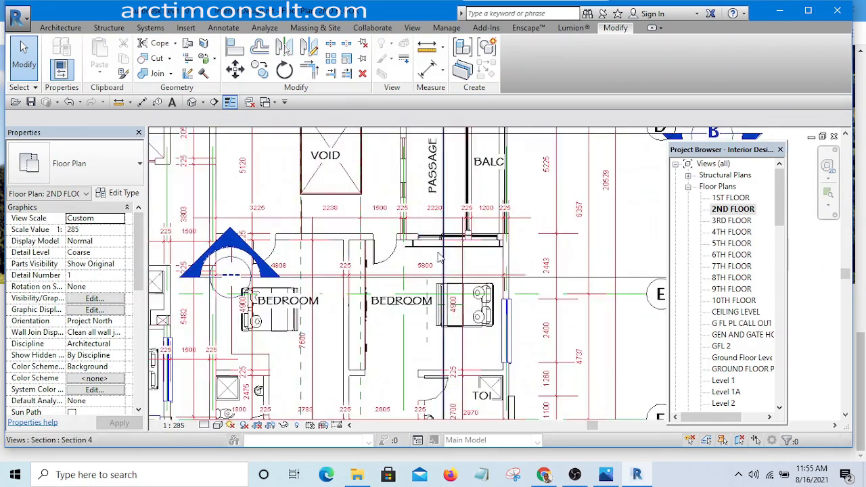
pyautogui.click(444, 272)
pyautogui.rightClick(444, 272)
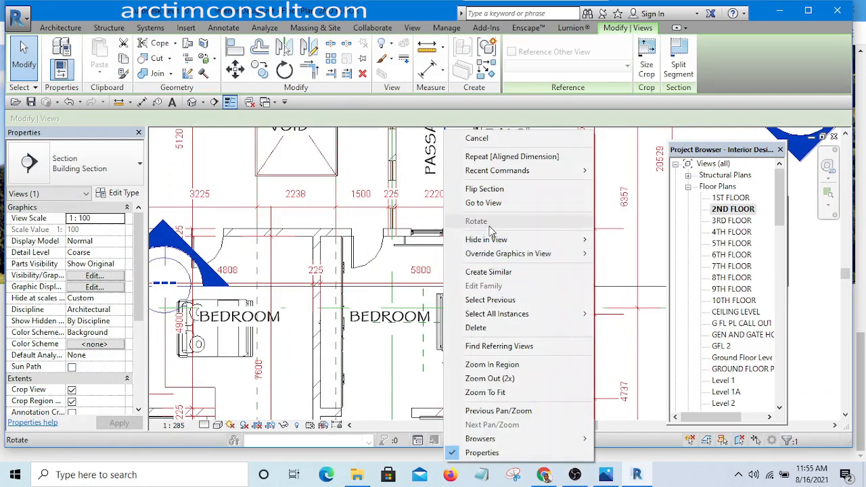
pyautogui.click(485, 203)
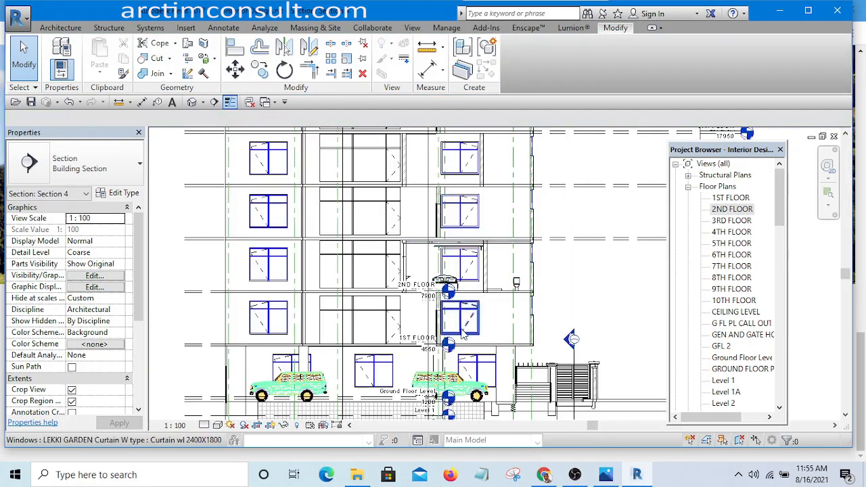
pyautogui.scroll(5, 463, 331)
pyautogui.scroll(-6, 426, 259)
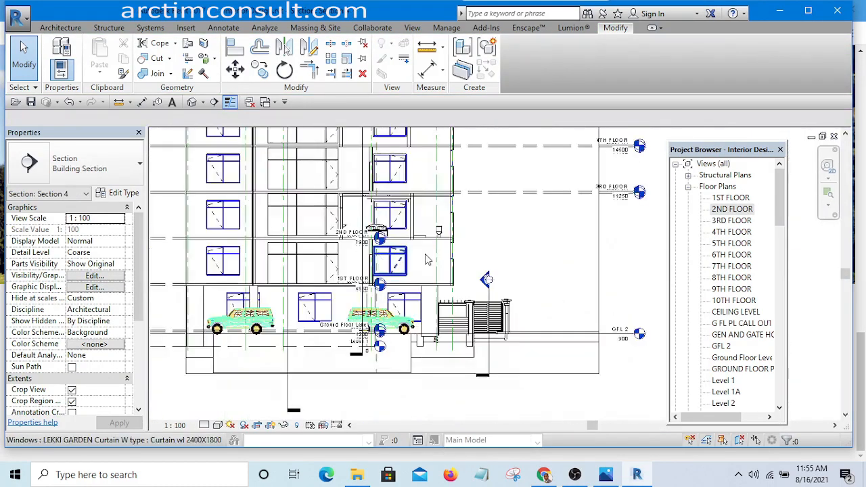
pyautogui.scroll(5, 426, 259)
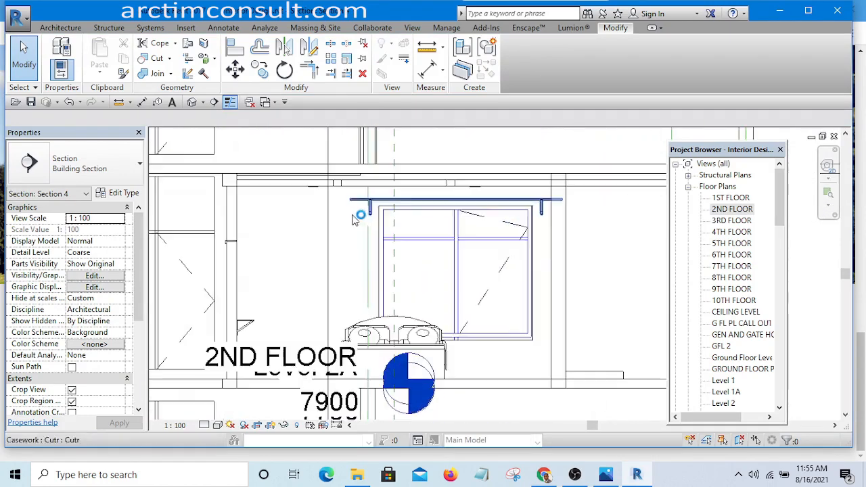
pyautogui.scroll(2, 245, 324)
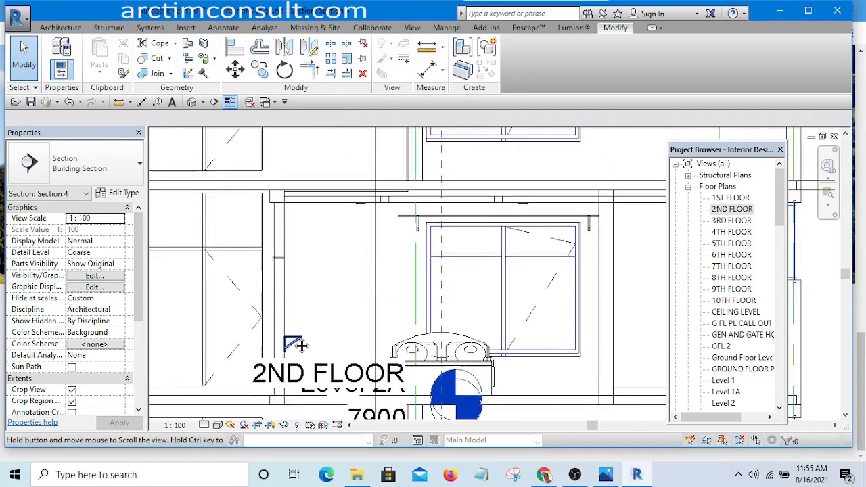
# Align the new Cutr 3300 curtain rod's height with the rod above the bedroom window in the section.
pyautogui.moveTo(309, 322); pyautogui.dragTo(311, 328, button='middle')
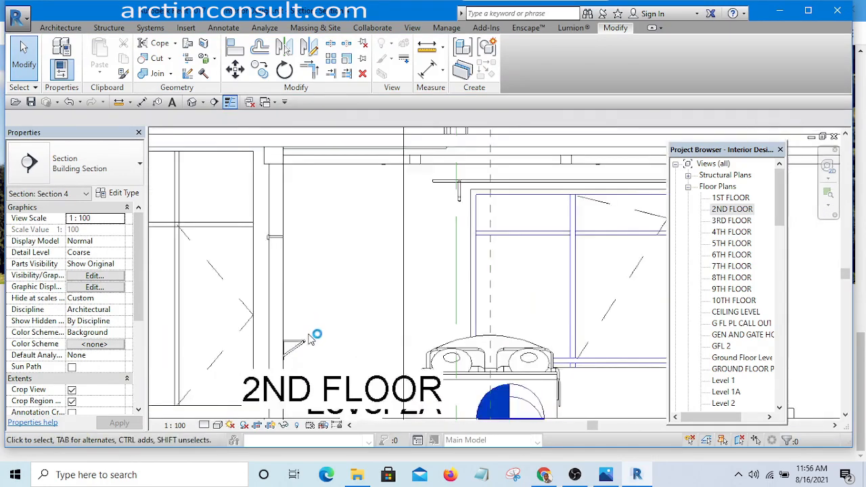
pyautogui.scroll(-1, 327, 316)
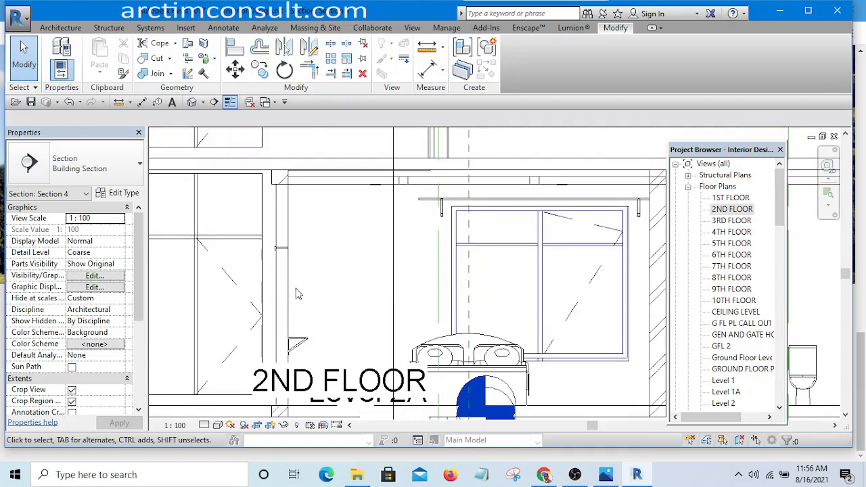
pyautogui.press('a')
pyautogui.press('l')
pyautogui.scroll(4, 511, 217)
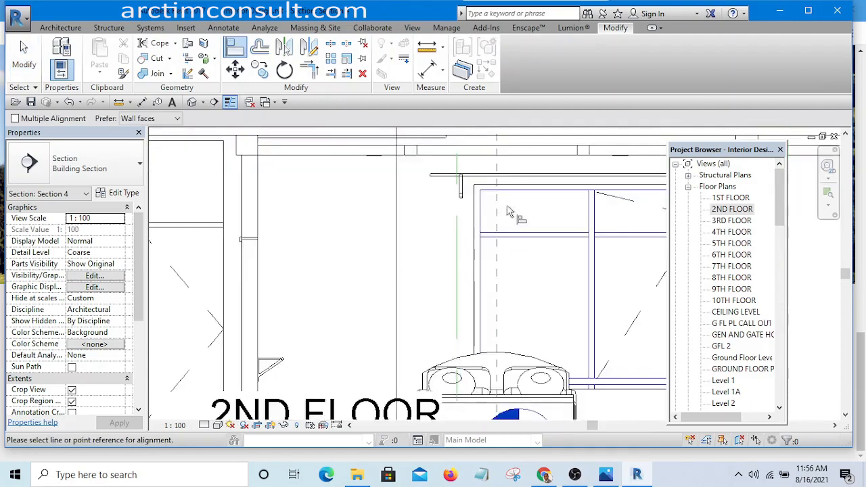
pyautogui.click(532, 169)
pyautogui.scroll(-3, 531, 169)
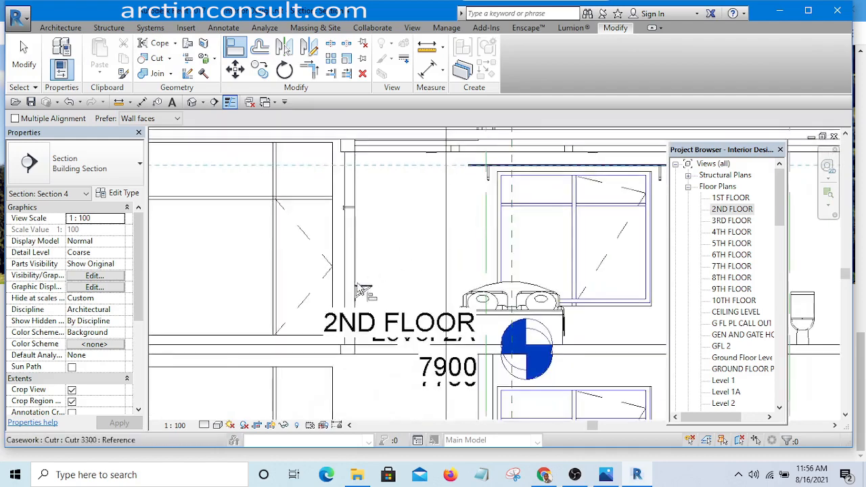
pyautogui.scroll(4, 365, 279)
pyautogui.click(366, 279)
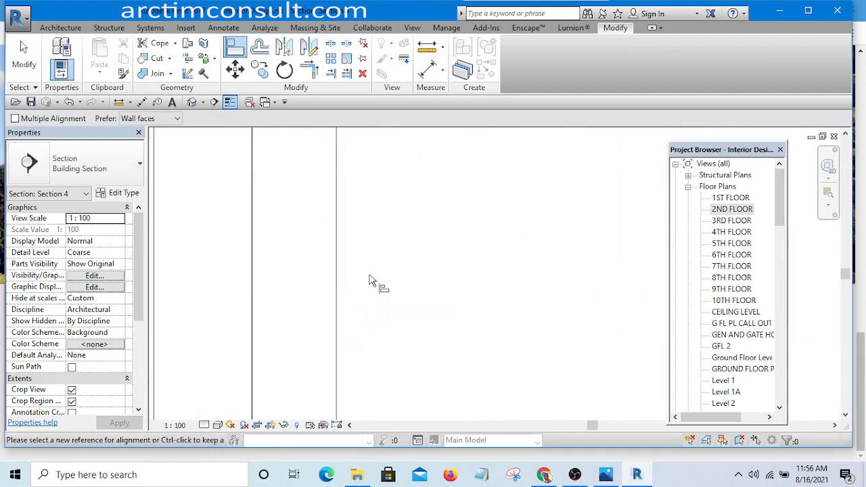
pyautogui.scroll(-3, 370, 305)
pyautogui.scroll(3, 368, 308)
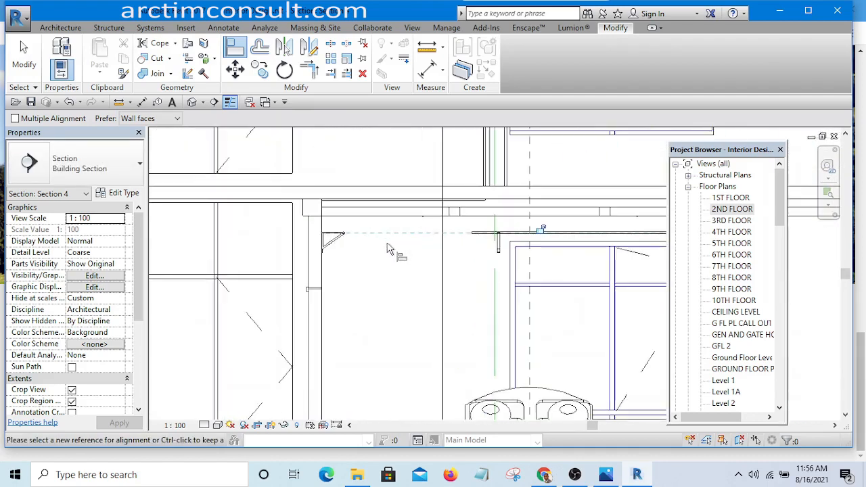
pyautogui.press('Escape')
# Open the {3D} Copy 1 view and turn it to show the cut side of the whole building.
pyautogui.scroll(1, 402, 253)
pyautogui.moveTo(401, 253); pyautogui.dragTo(356, 278, button='middle')
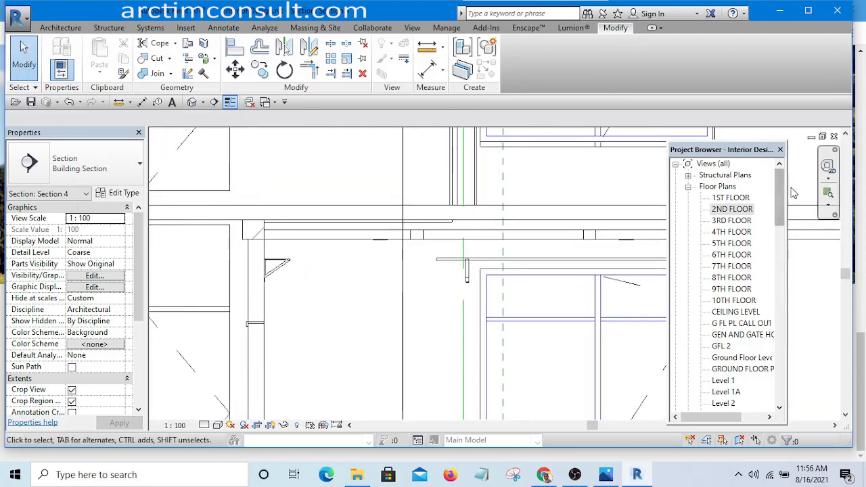
pyautogui.moveTo(781, 190); pyautogui.dragTo(795, 359)
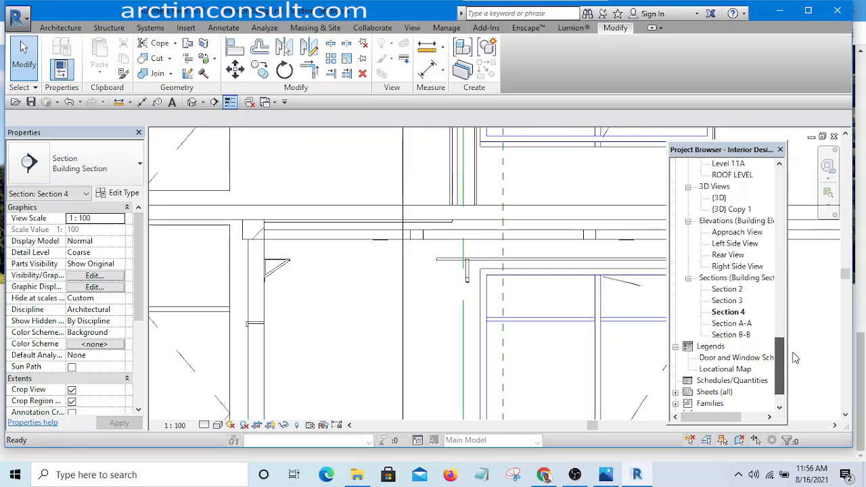
pyautogui.doubleClick(731, 210)
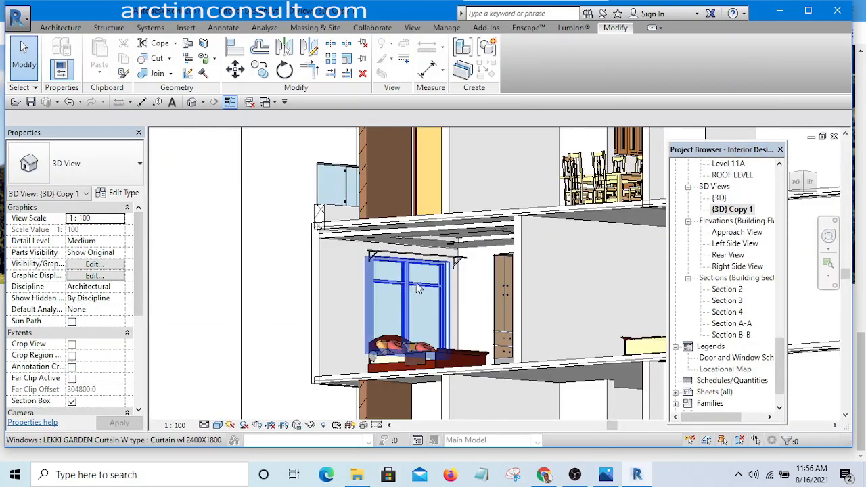
pyautogui.keyDown('shift'); pyautogui.moveTo(399, 301); pyautogui.dragTo(443, 355, button='middle'); pyautogui.keyUp('shift')
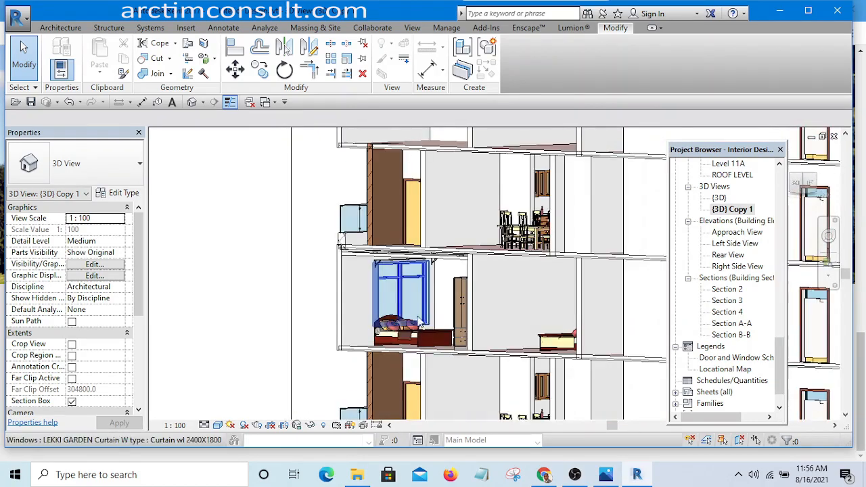
pyautogui.scroll(-3, 403, 290)
pyautogui.keyDown('shift'); pyautogui.moveTo(403, 290); pyautogui.dragTo(508, 358, button='middle'); pyautogui.keyUp('shift')
pyautogui.click(466, 380)
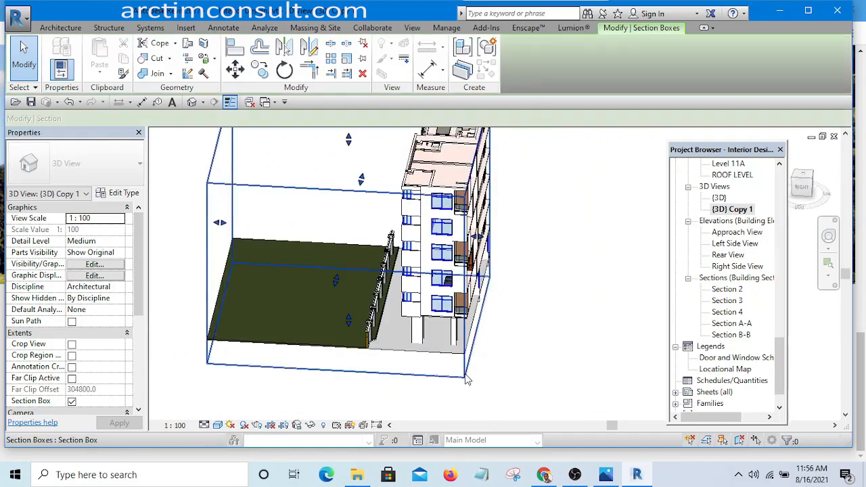
pyautogui.click(483, 240)
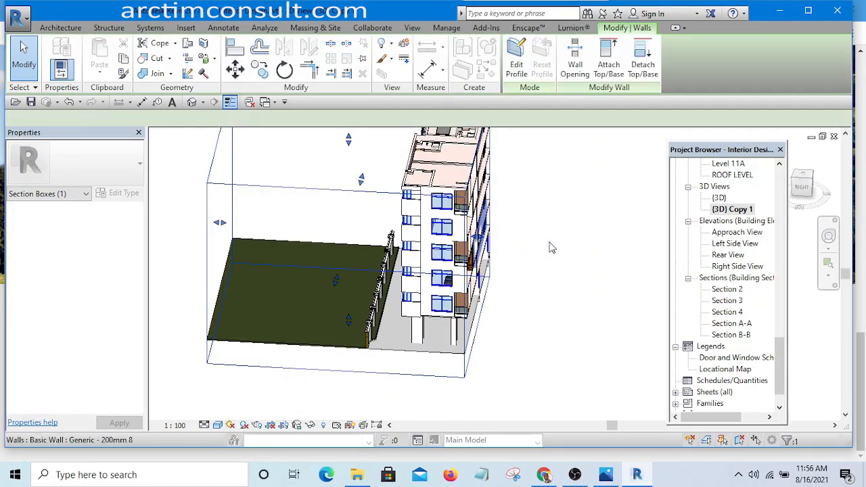
pyautogui.moveTo(551, 257); pyautogui.dragTo(545, 276)
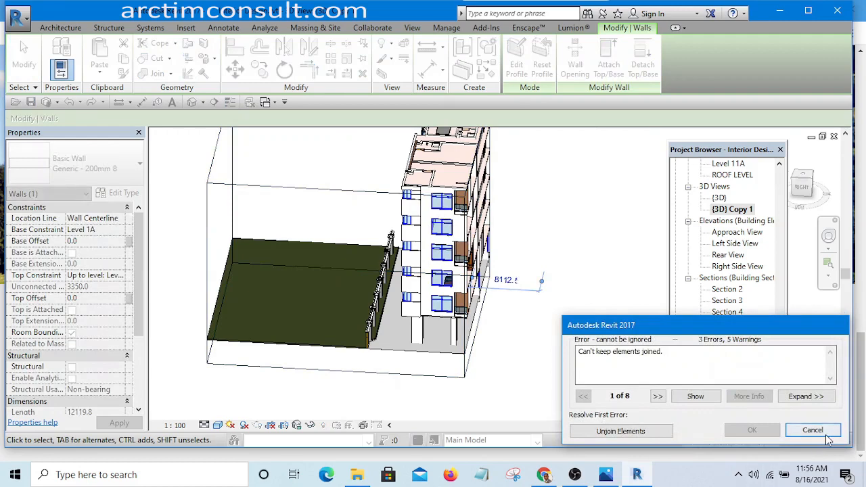
pyautogui.click(826, 434)
pyautogui.click(599, 319)
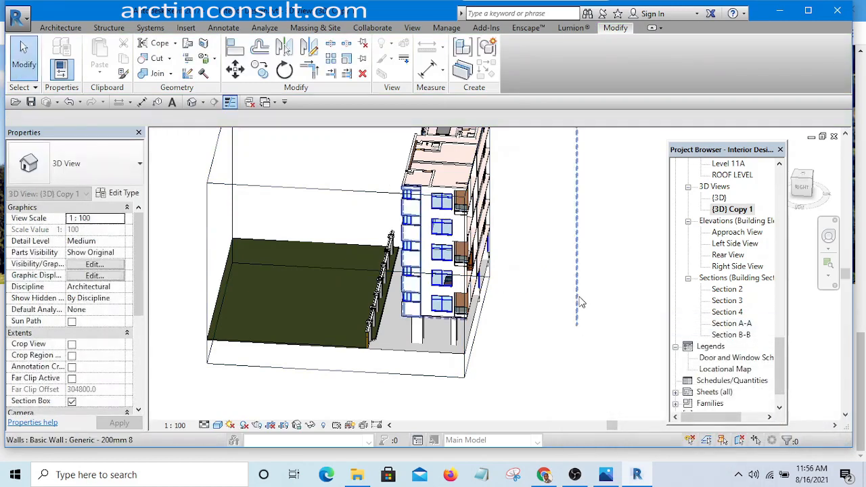
pyautogui.click(574, 357)
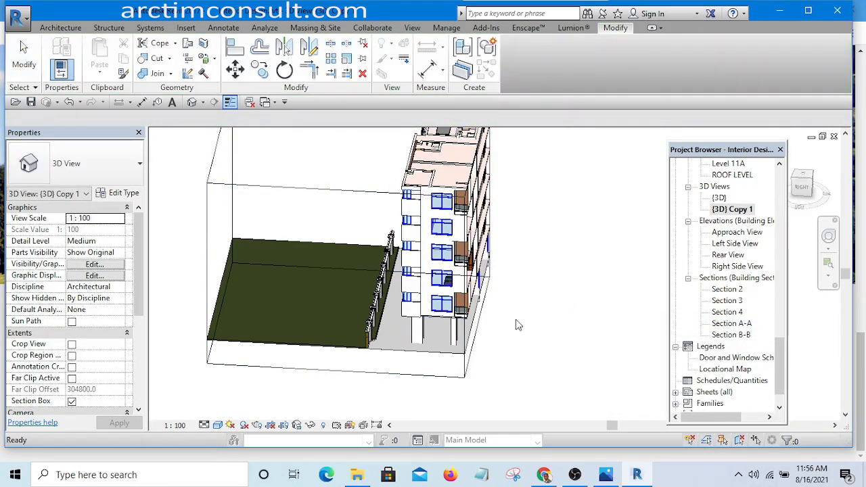
# Select the section box and extend the face that cuts the building outward past its outer wall.
pyautogui.scroll(5, 515, 325)
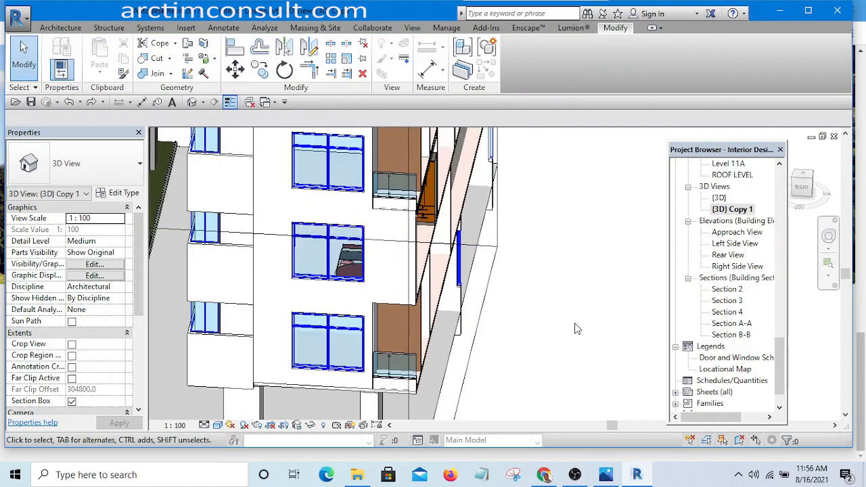
pyautogui.keyDown('shift'); pyautogui.moveTo(574, 328); pyautogui.dragTo(531, 286, button='middle'); pyautogui.keyUp('shift')
pyautogui.moveTo(588, 379); pyautogui.dragTo(567, 269, button='middle')
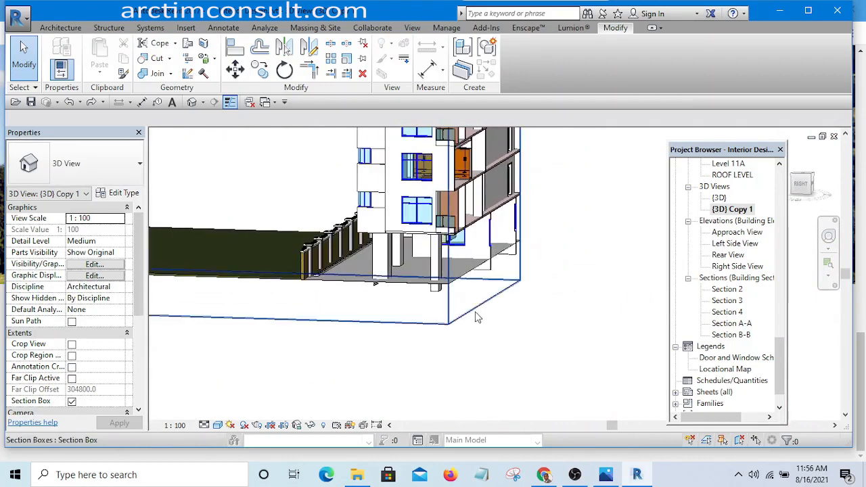
pyautogui.click(475, 313)
pyautogui.moveTo(495, 335); pyautogui.dragTo(531, 407, button='middle')
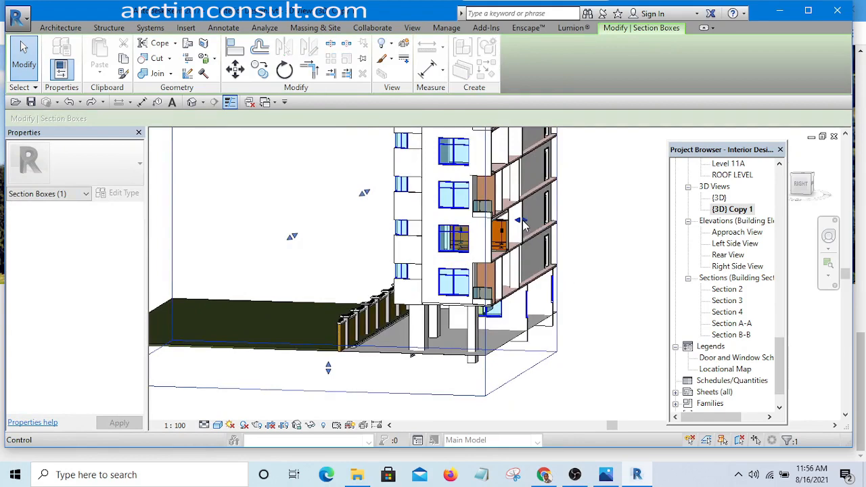
pyautogui.moveTo(520, 221); pyautogui.dragTo(620, 244)
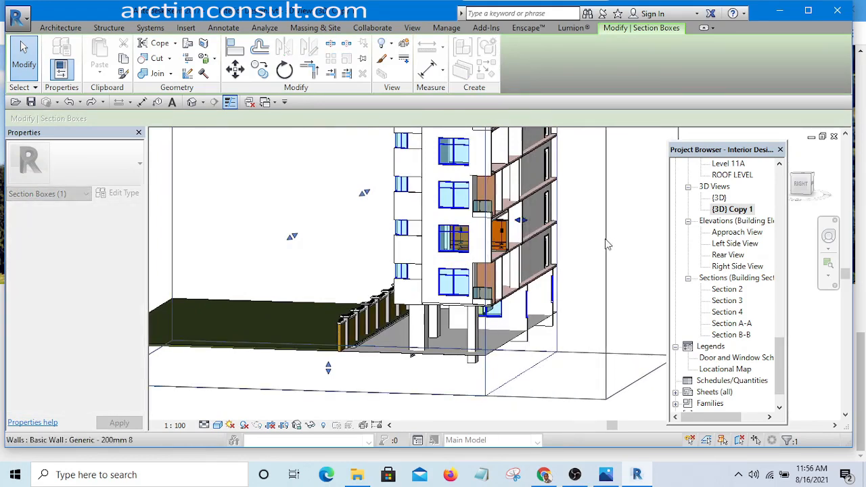
# Pull the section box's face on the open-ground side inward until it cuts into the building.
pyautogui.scroll(-4, 440, 236)
pyautogui.keyDown('shift'); pyautogui.moveTo(478, 355); pyautogui.dragTo(376, 277, button='middle'); pyautogui.keyUp('shift')
pyautogui.moveTo(350, 260); pyautogui.dragTo(409, 250)
pyautogui.click(368, 240)
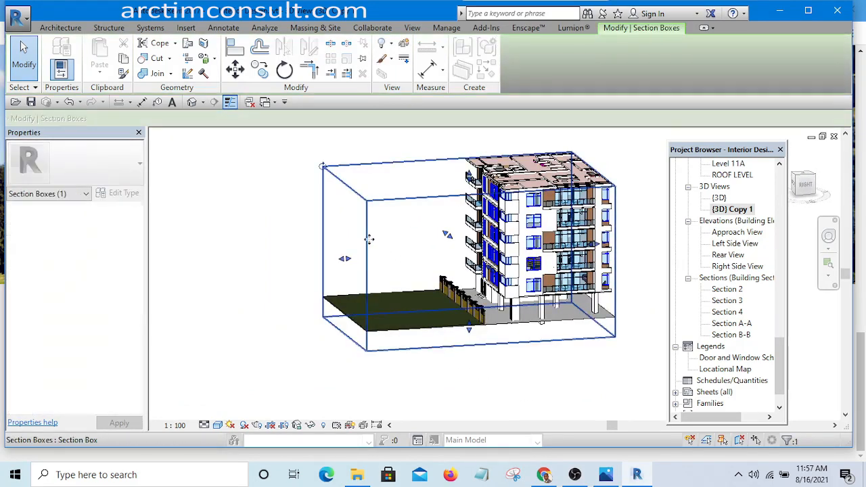
pyautogui.click(350, 259)
pyautogui.moveTo(392, 253); pyautogui.dragTo(381, 255)
pyautogui.click(366, 259)
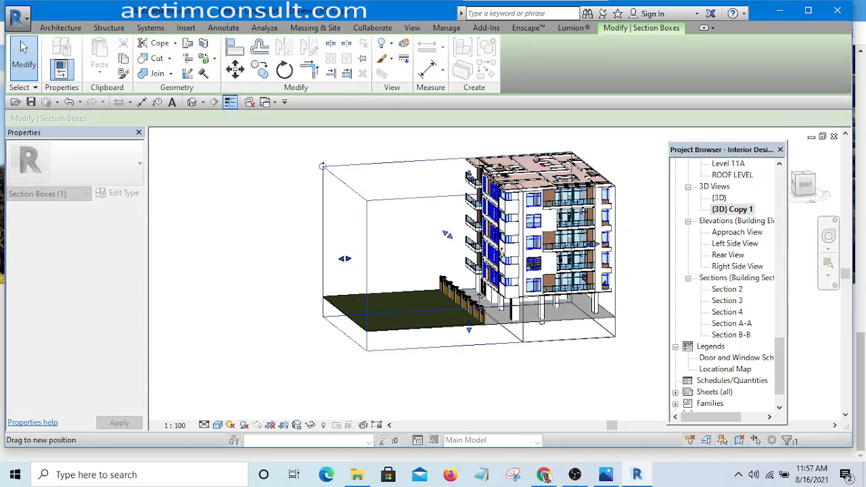
pyautogui.moveTo(501, 254); pyautogui.dragTo(501, 254)
# Shift the section box's front face to cut through the second-floor bedroom, and compare the long curtain rod's height with the window's rod.
pyautogui.keyDown('shift'); pyautogui.moveTo(403, 318); pyautogui.dragTo(590, 252, button='middle'); pyautogui.keyUp('shift')
pyautogui.moveTo(592, 293); pyautogui.dragTo(513, 350, button='middle')
pyautogui.scroll(10, 541, 340)
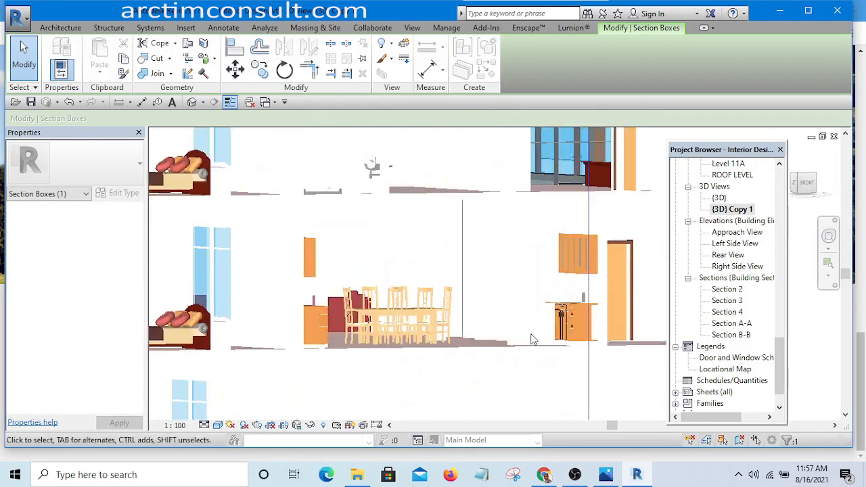
pyautogui.scroll(-5, 535, 338)
pyautogui.keyDown('shift'); pyautogui.moveTo(533, 342); pyautogui.dragTo(521, 294, button='middle'); pyautogui.keyUp('shift')
pyautogui.scroll(-3, 520, 293)
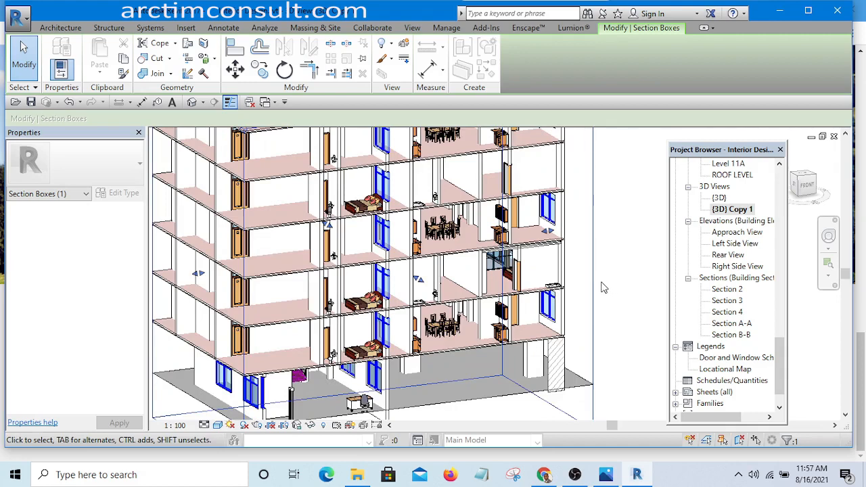
pyautogui.scroll(-3, 595, 279)
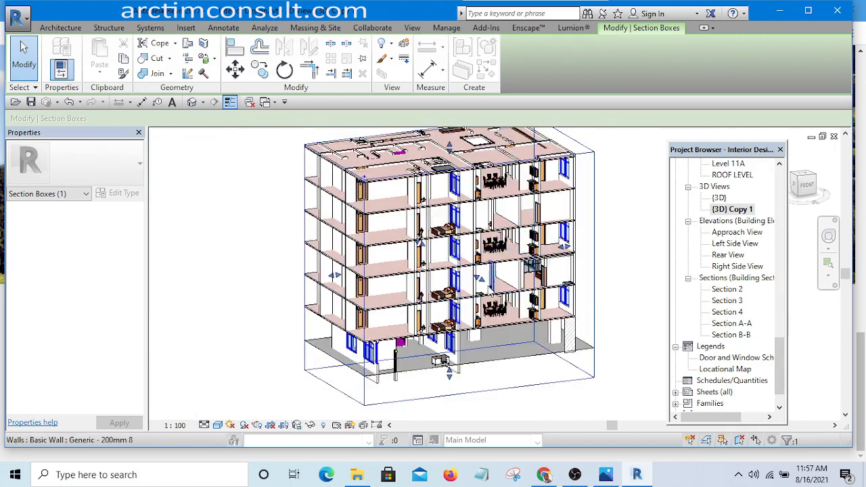
pyautogui.scroll(5, 475, 277)
pyautogui.moveTo(474, 277); pyautogui.dragTo(463, 271)
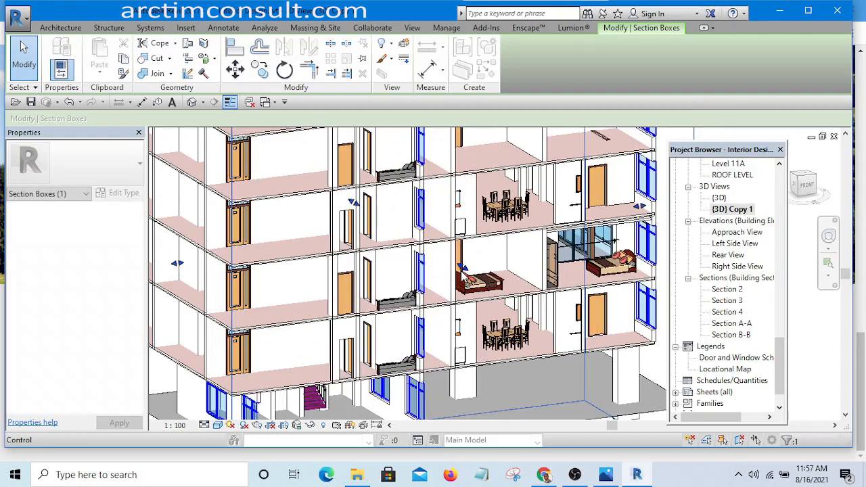
pyautogui.scroll(6, 608, 301)
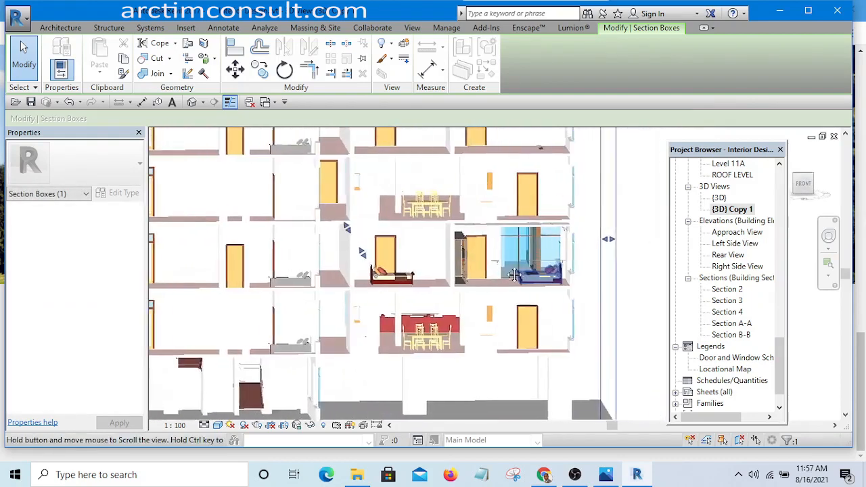
pyautogui.scroll(-1, 496, 318)
pyautogui.moveTo(468, 328); pyautogui.dragTo(506, 369, button='middle')
pyautogui.scroll(4, 514, 269)
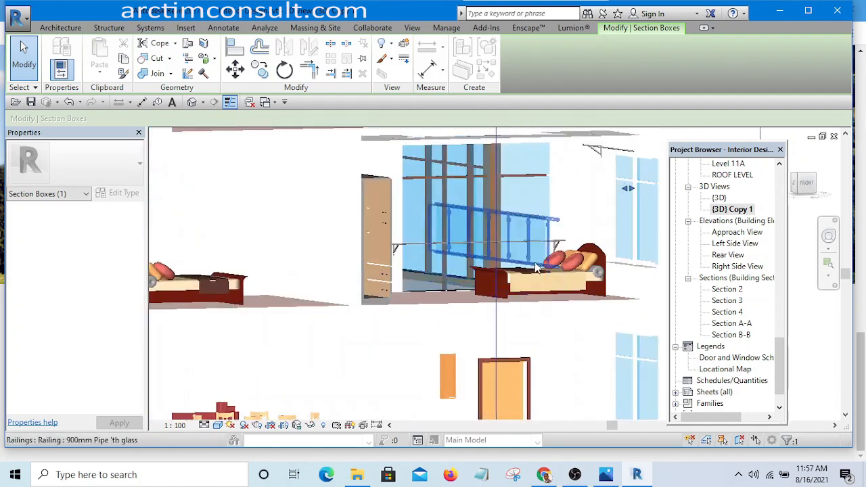
pyautogui.moveTo(525, 303); pyautogui.dragTo(509, 364, button='middle')
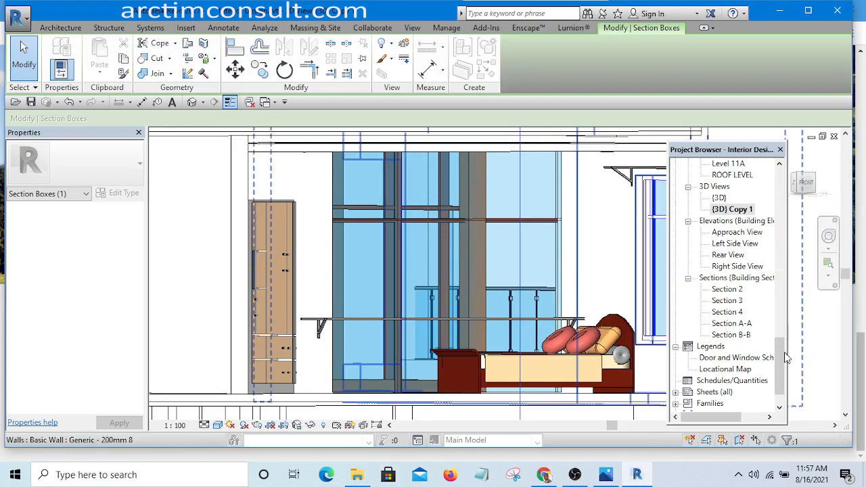
# Return to the 2ND FLOOR plan, open the view of the section line through the bed, and find both curtain rods on the second floor.
pyautogui.moveTo(780, 351); pyautogui.dragTo(776, 189)
pyautogui.doubleClick(733, 210)
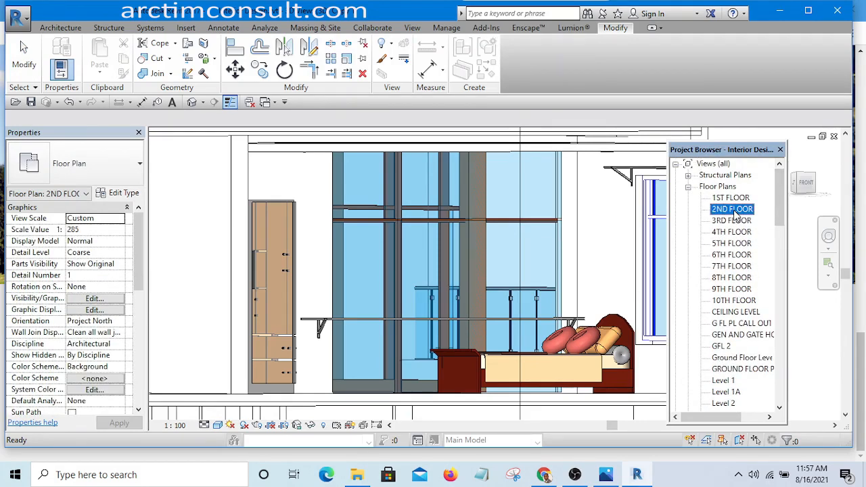
pyautogui.scroll(-4, 482, 274)
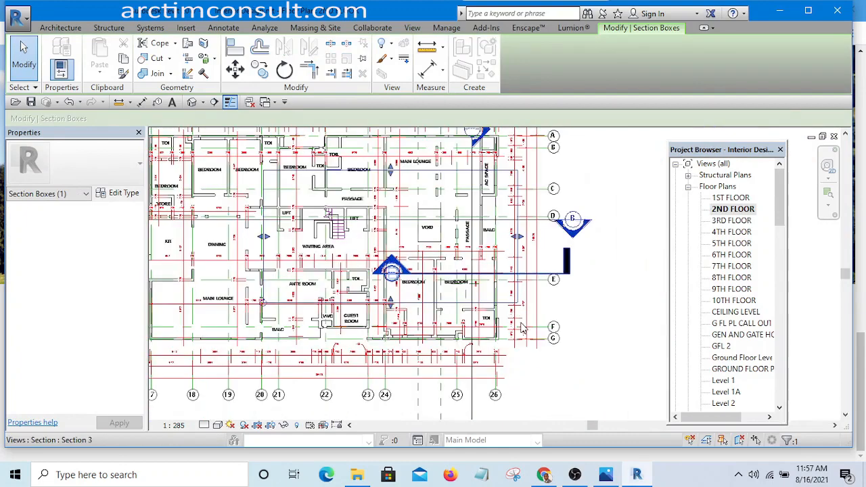
pyautogui.scroll(1, 468, 317)
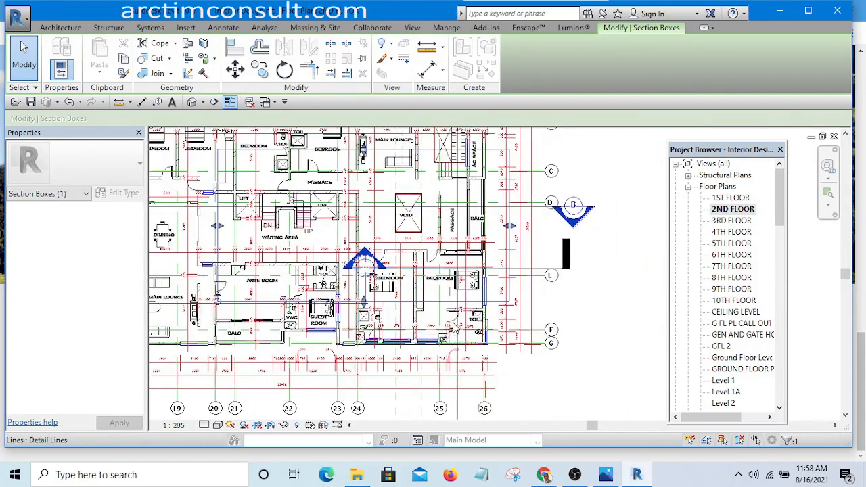
pyautogui.scroll(3, 453, 321)
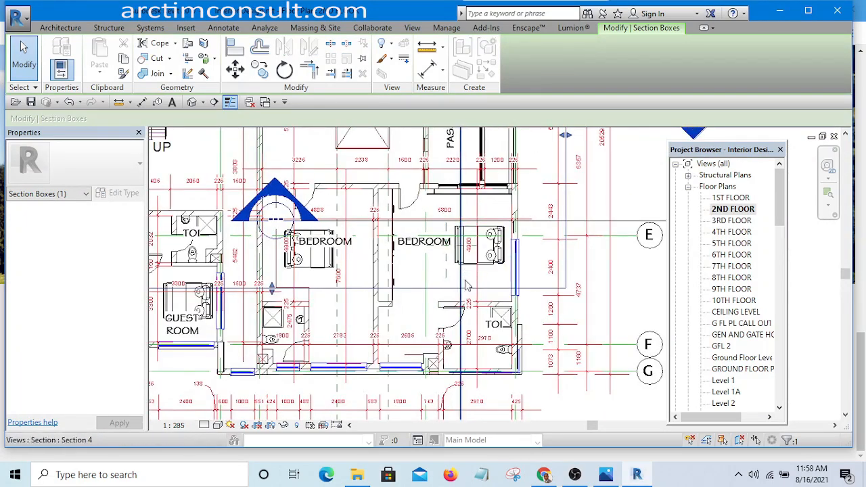
pyautogui.click(463, 285)
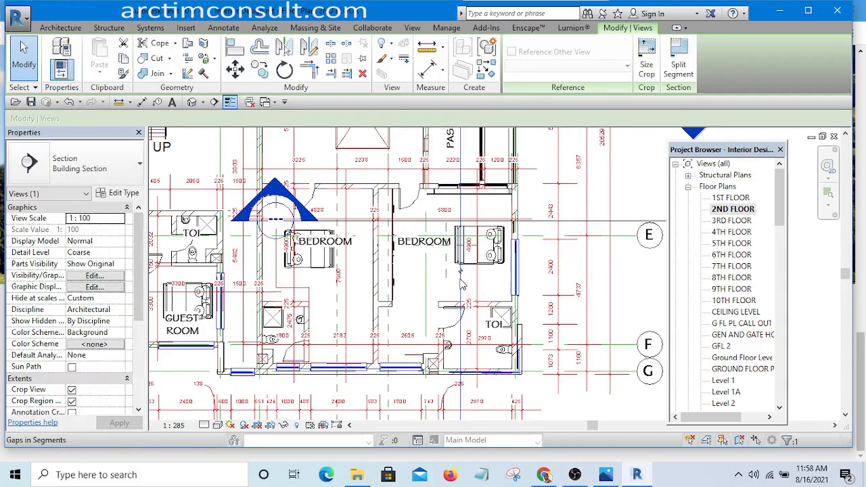
pyautogui.rightClick(462, 285)
pyautogui.click(500, 203)
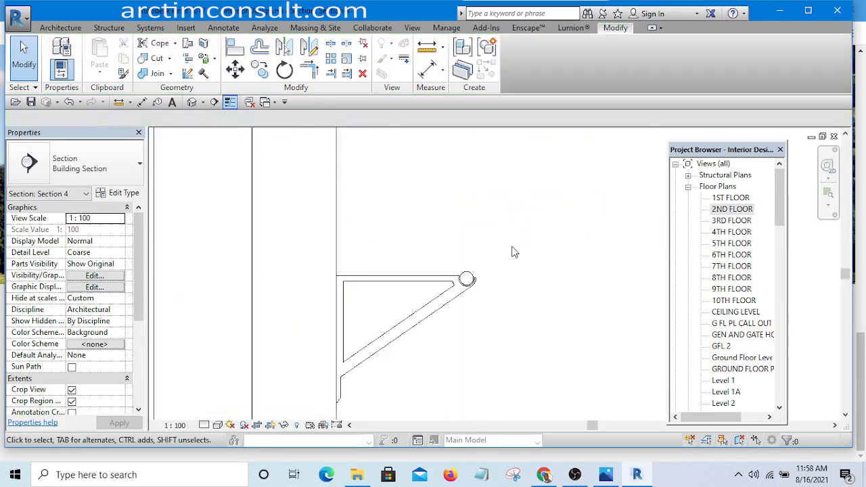
pyautogui.scroll(-3, 474, 277)
pyautogui.scroll(-2, 466, 284)
pyautogui.moveTo(478, 276); pyautogui.dragTo(412, 319, button='middle')
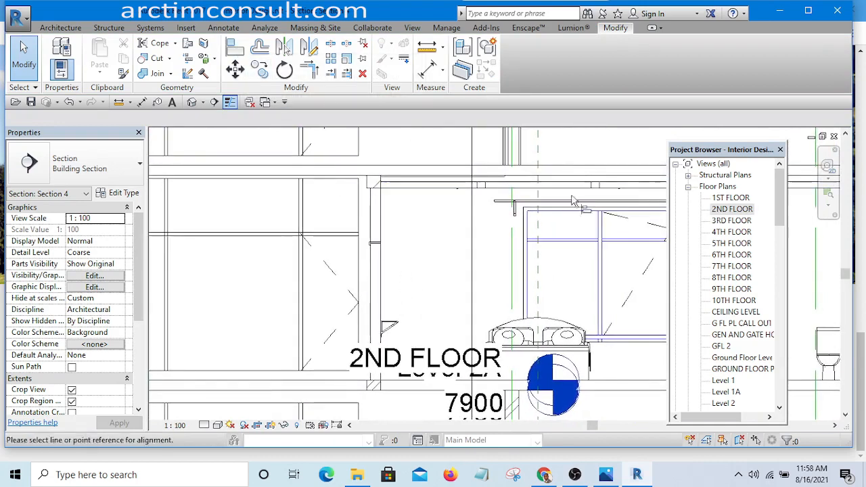
# Align the glazed door's curtain rod, seen end-on in the section, to the height of the window's curtain rod.
pyautogui.scroll(4, 571, 201)
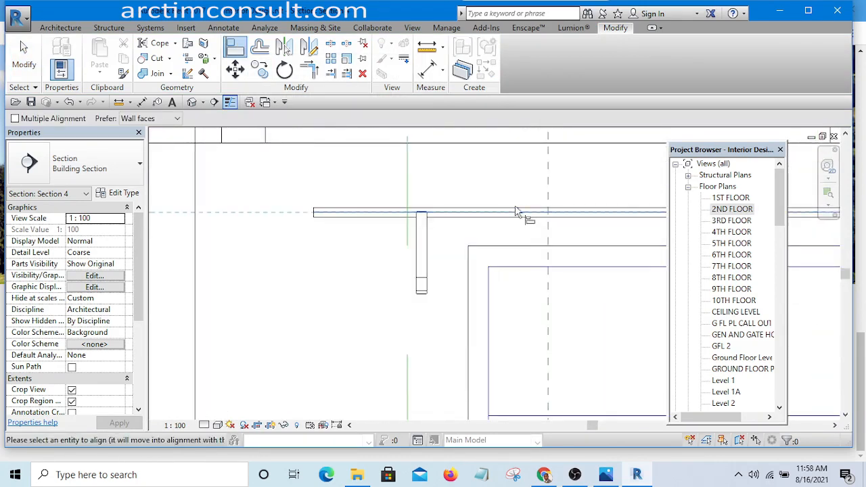
pyautogui.scroll(-3, 515, 211)
pyautogui.scroll(6, 400, 302)
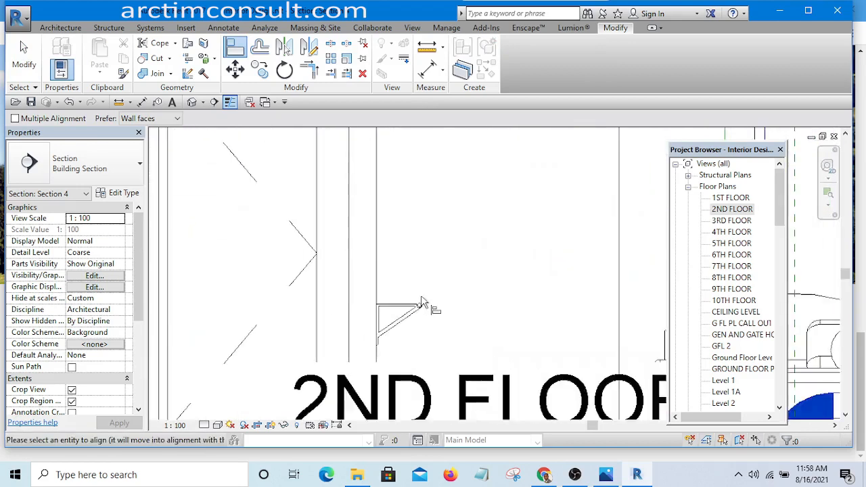
pyautogui.click(404, 318)
pyautogui.scroll(-8, 406, 315)
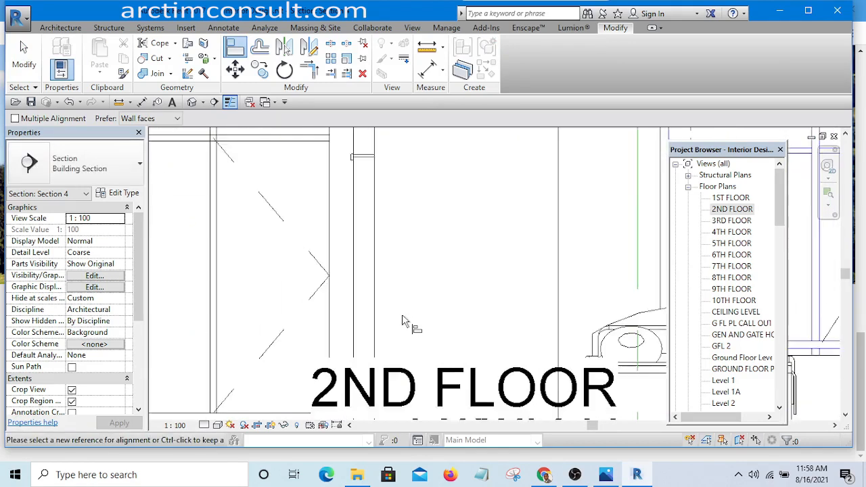
pyautogui.moveTo(677, 291); pyautogui.dragTo(632, 283, button='middle')
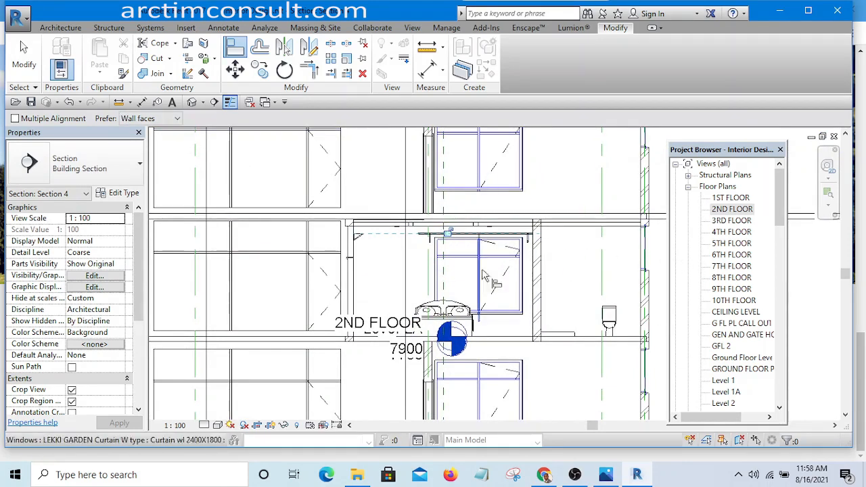
# Open the {3D} Copy 1 view and examine the two curtain rods in the second-floor bedroom.
pyautogui.click(784, 212)
pyautogui.moveTo(784, 212); pyautogui.dragTo(817, 383)
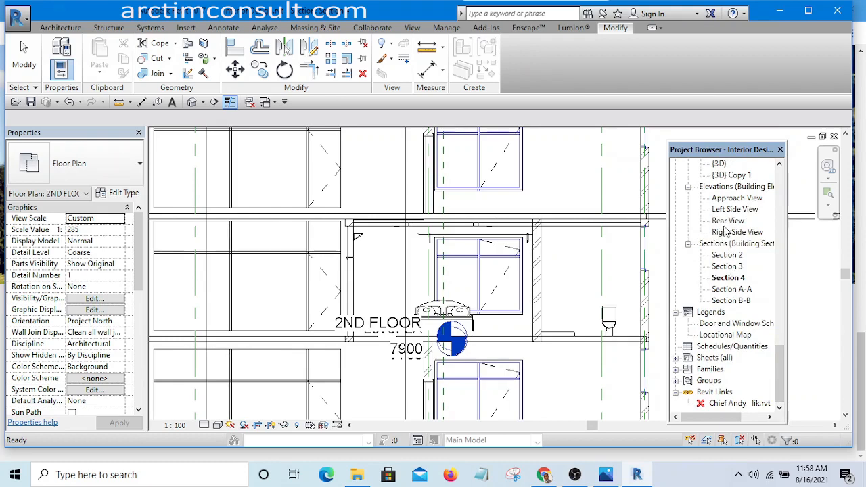
pyautogui.doubleClick(729, 176)
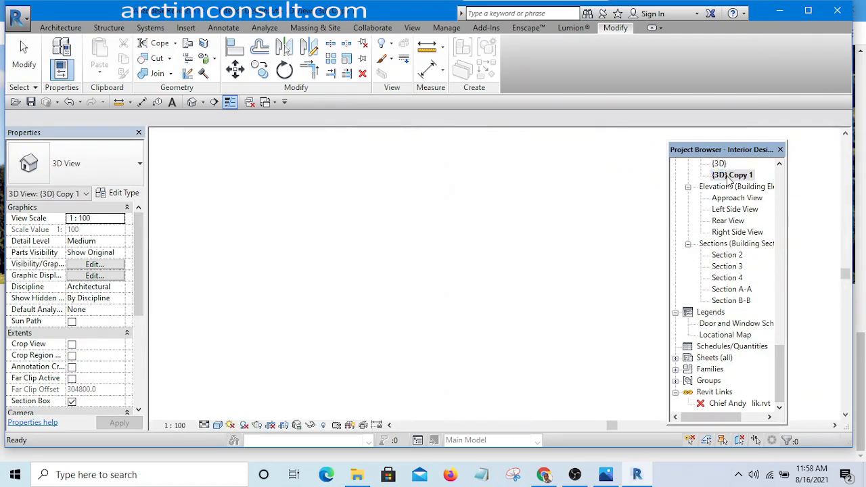
pyautogui.scroll(-3, 312, 294)
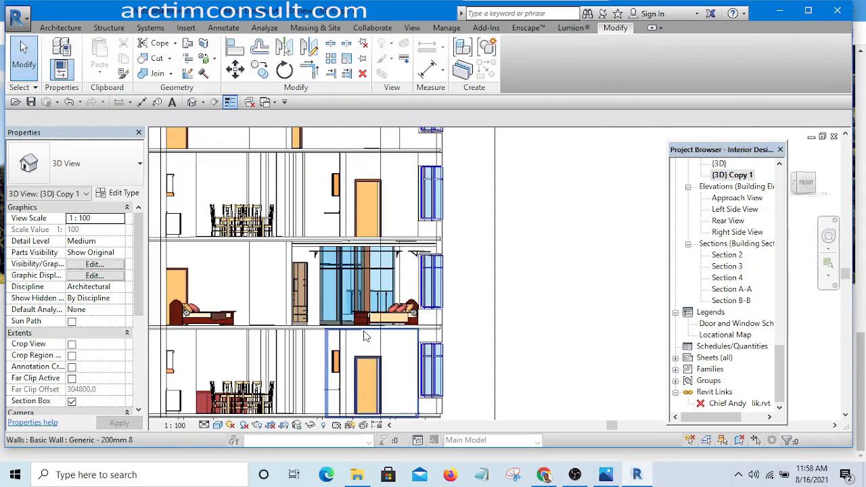
pyautogui.keyDown('shift'); pyautogui.moveTo(365, 333); pyautogui.dragTo(362, 292, button='middle'); pyautogui.keyUp('shift')
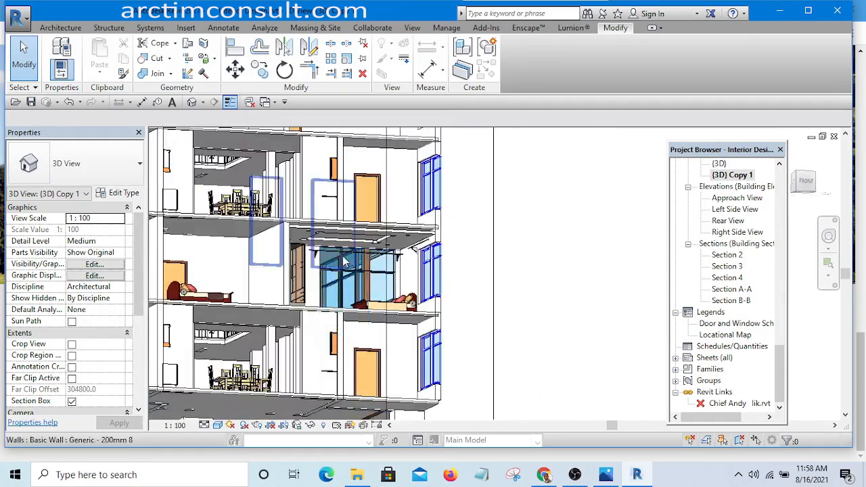
pyautogui.scroll(3, 337, 250)
pyautogui.scroll(3, 336, 251)
pyautogui.scroll(-3, 300, 251)
pyautogui.scroll(3, 313, 296)
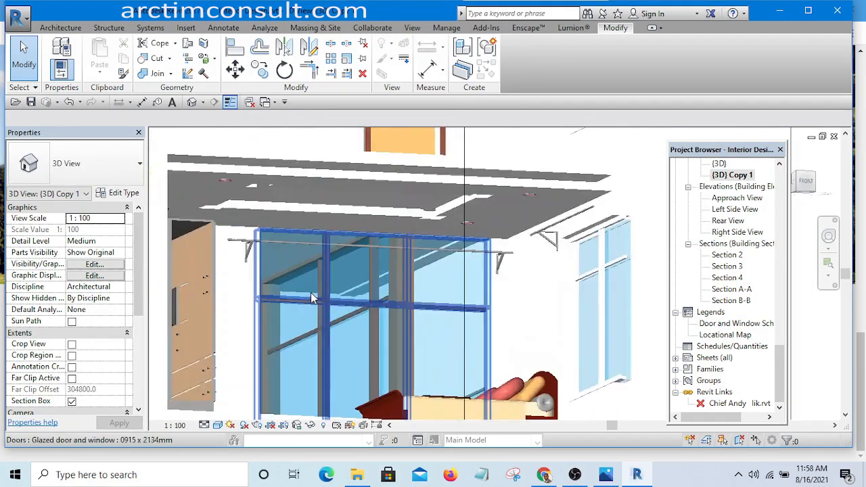
pyautogui.scroll(-3, 327, 274)
pyautogui.scroll(3, 325, 272)
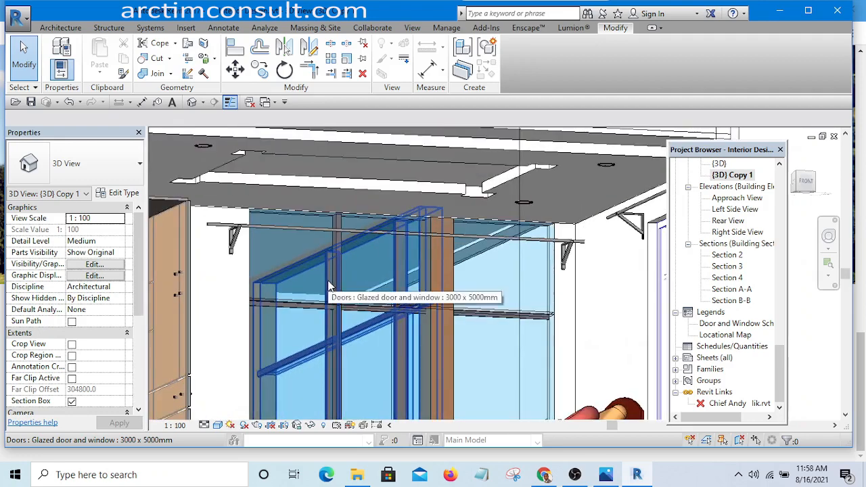
# Select the glazed door and window behind the long curtain rod and compare its top with the rod.
pyautogui.click(339, 292)
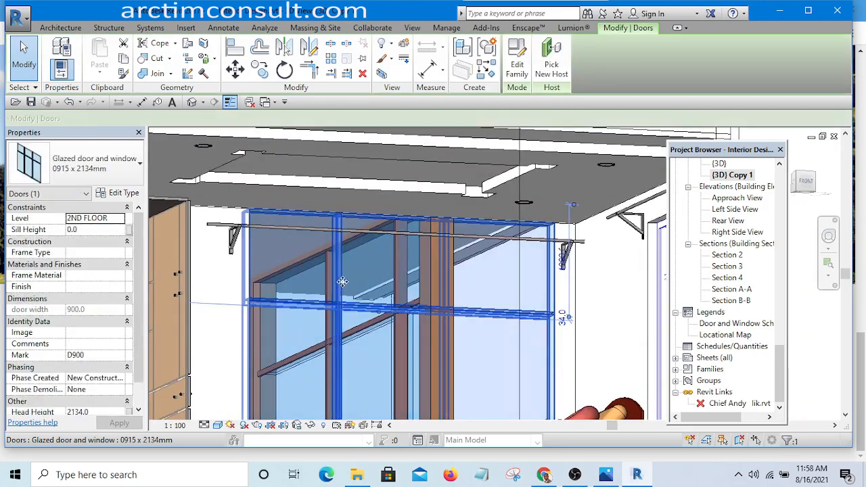
pyautogui.keyDown('shift'); pyautogui.moveTo(560, 315); pyautogui.dragTo(395, 328, button='middle'); pyautogui.keyUp('shift')
pyautogui.click(370, 331)
pyautogui.press('Escape')
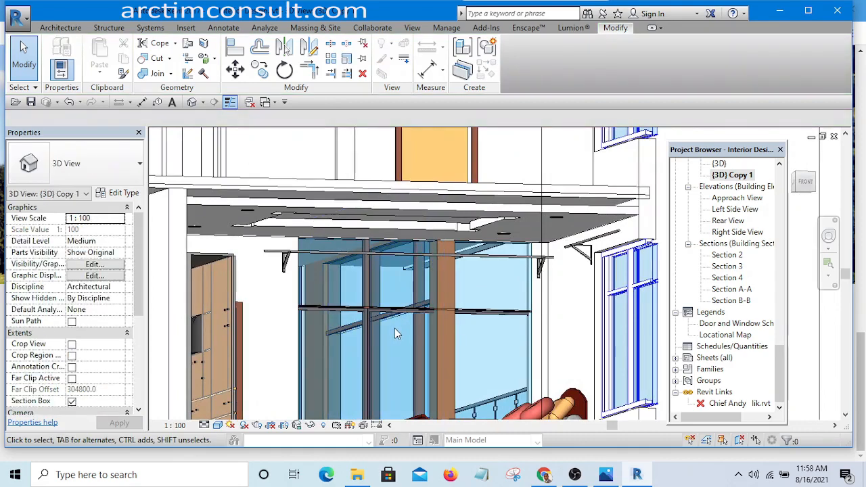
pyautogui.scroll(-3, 447, 254)
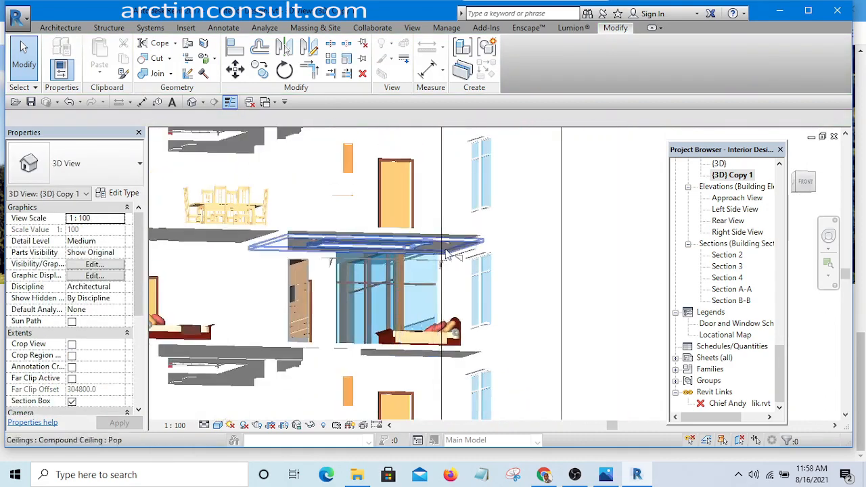
pyautogui.scroll(4, 354, 279)
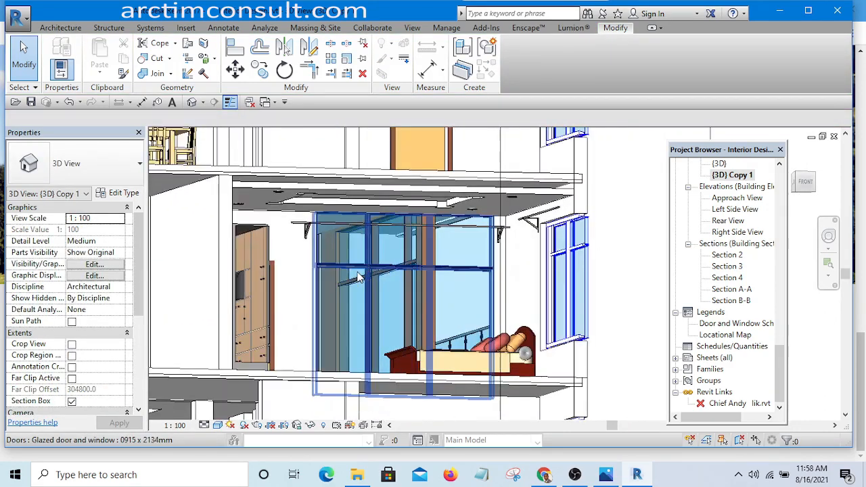
# Set the main height of the Glazed door and window type 0915 x 2134mm to 2700 and check the rod above it.
pyautogui.click(358, 275)
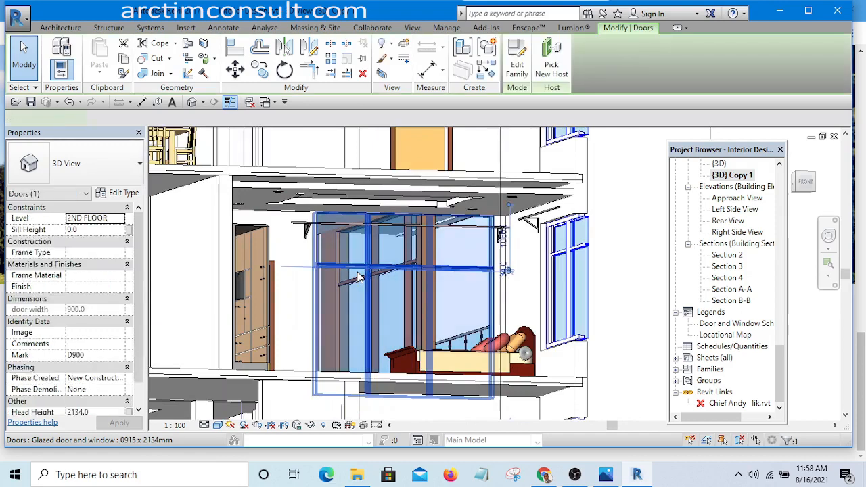
pyautogui.click(116, 194)
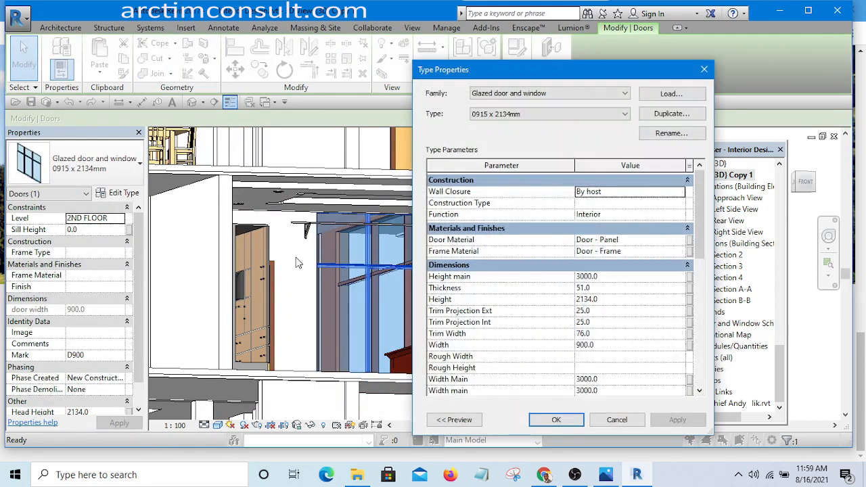
pyautogui.click(581, 276)
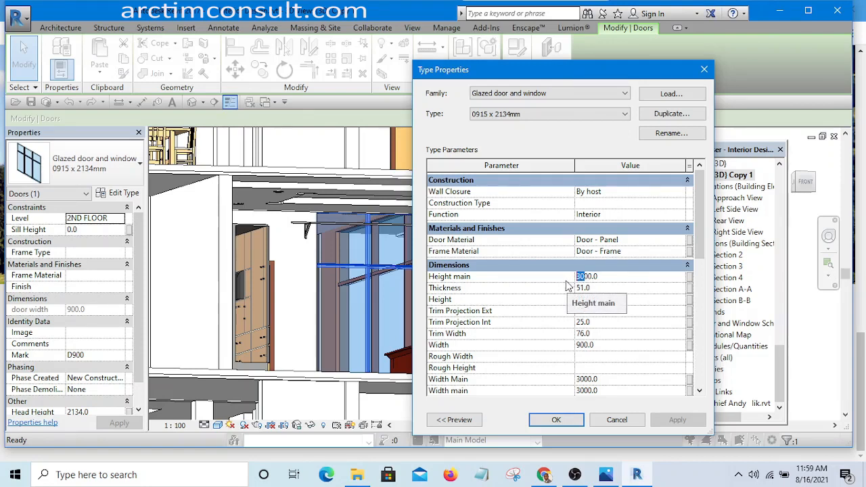
pyautogui.write('27')
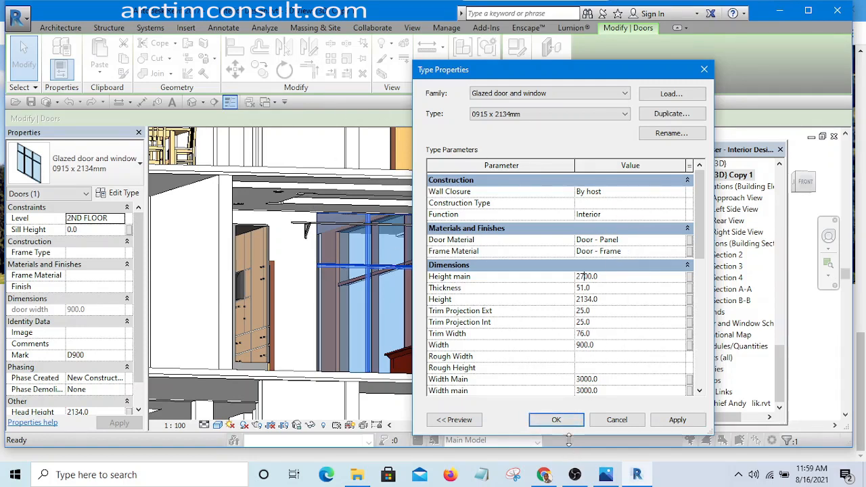
pyautogui.click(666, 421)
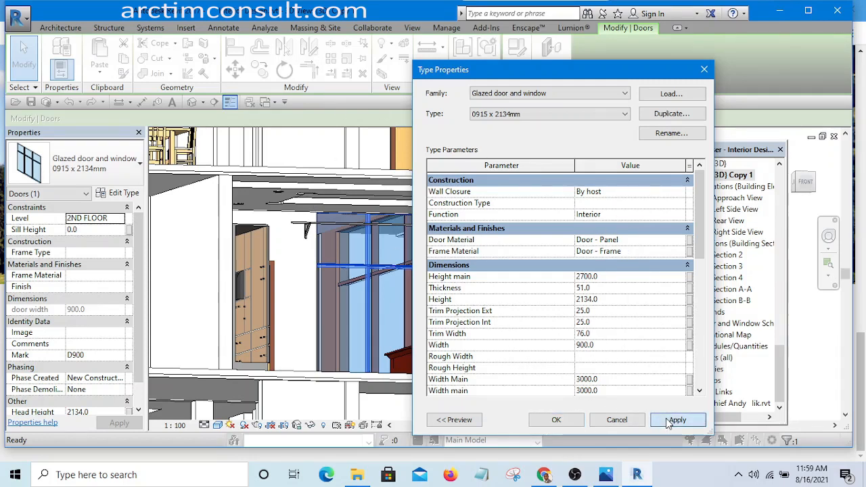
pyautogui.click(559, 420)
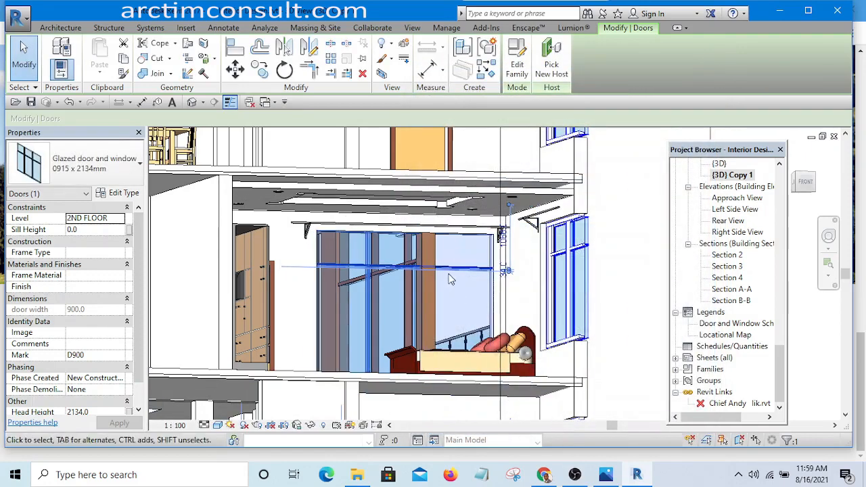
pyautogui.scroll(-4, 577, 242)
pyautogui.click(566, 231)
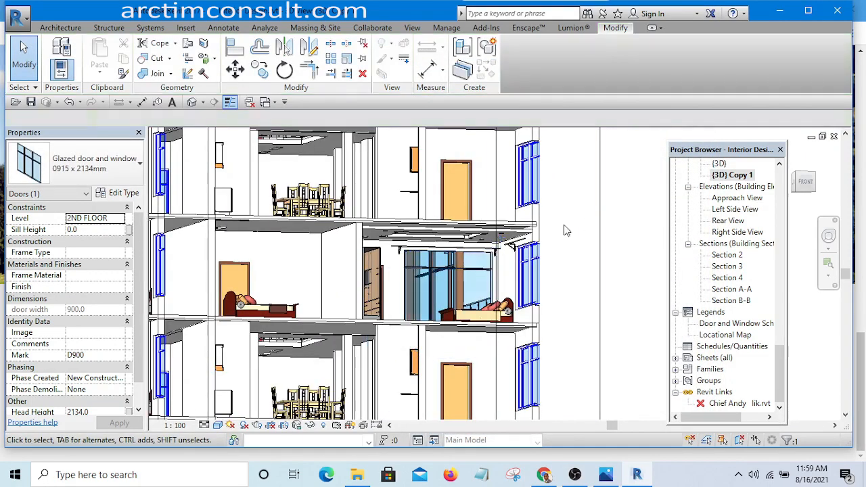
pyautogui.scroll(6, 406, 284)
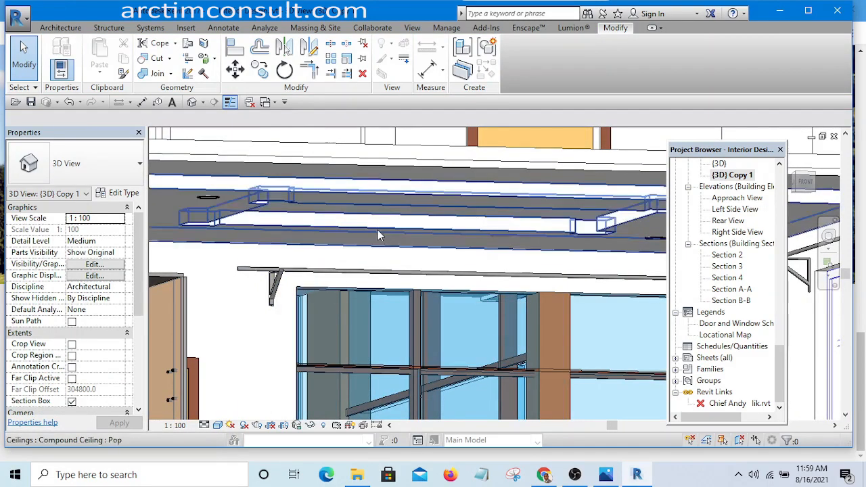
pyautogui.scroll(-4, 389, 242)
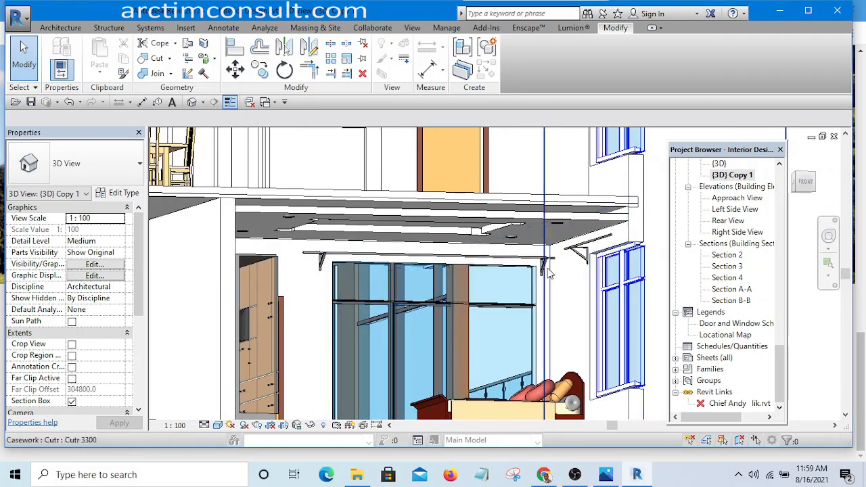
pyautogui.scroll(-6, 470, 265)
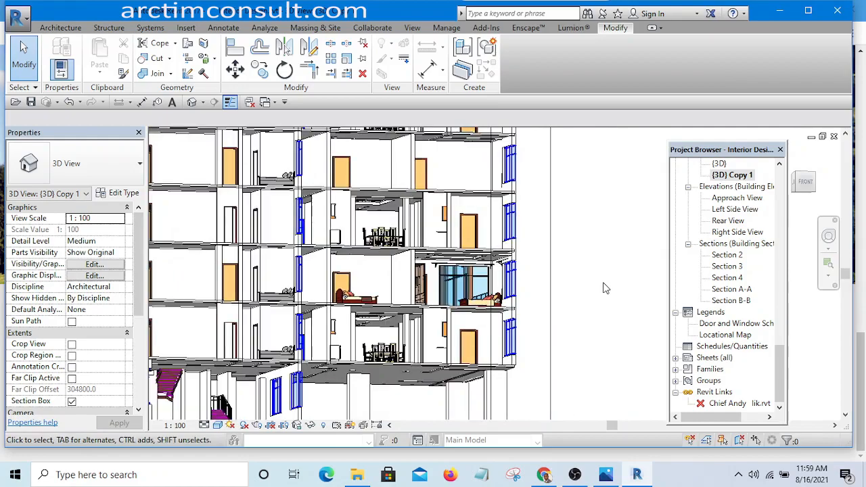
# Inspect the double bed with pillows in the second-floor bedroom beside the wardrobe and delete it.
pyautogui.keyDown('shift'); pyautogui.moveTo(605, 292); pyautogui.dragTo(595, 338, button='middle'); pyautogui.keyUp('shift')
pyautogui.scroll(6, 464, 288)
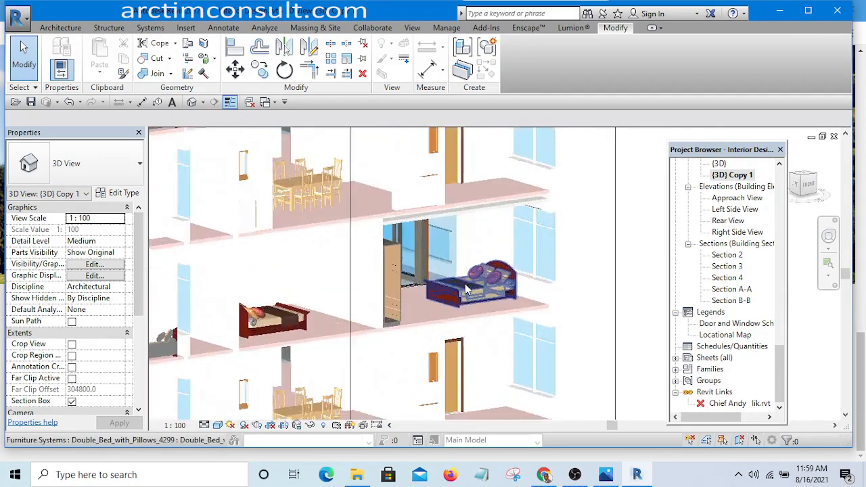
pyautogui.keyDown('shift'); pyautogui.moveTo(462, 300); pyautogui.dragTo(440, 303, button='middle'); pyautogui.keyUp('shift')
pyautogui.scroll(5, 434, 297)
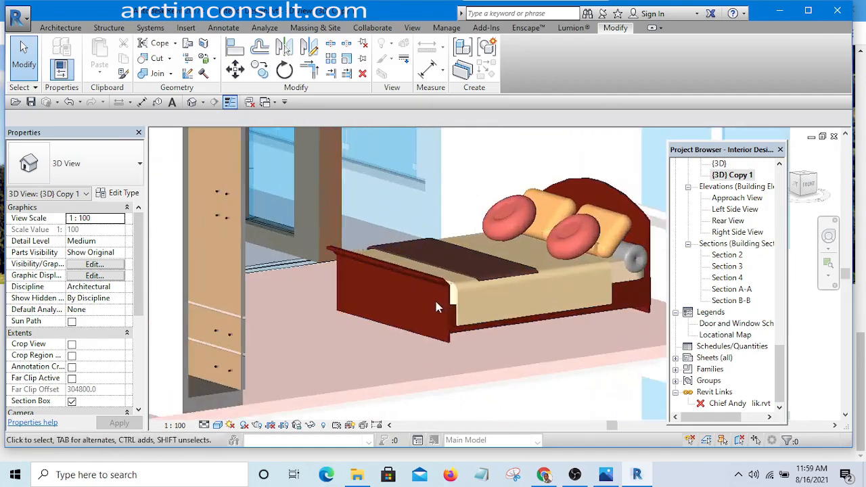
pyautogui.scroll(-5, 386, 285)
pyautogui.keyDown('shift'); pyautogui.moveTo(383, 284); pyautogui.dragTo(443, 323, button='middle'); pyautogui.keyUp('shift')
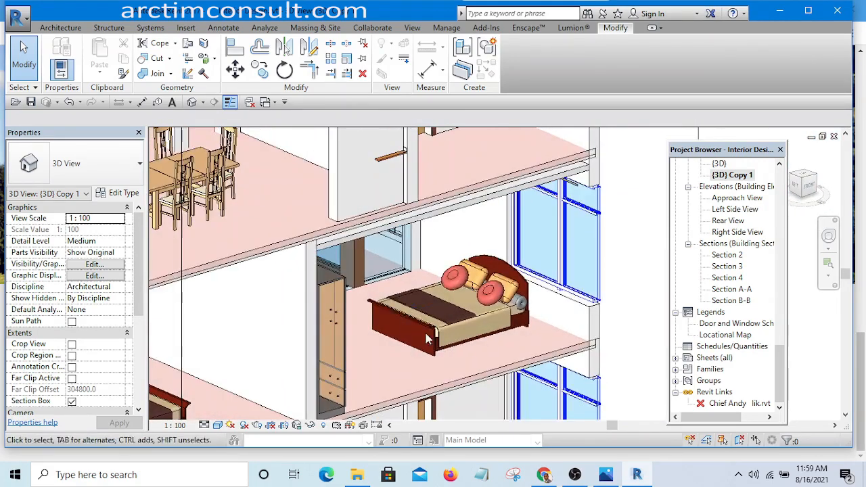
pyautogui.scroll(4, 447, 327)
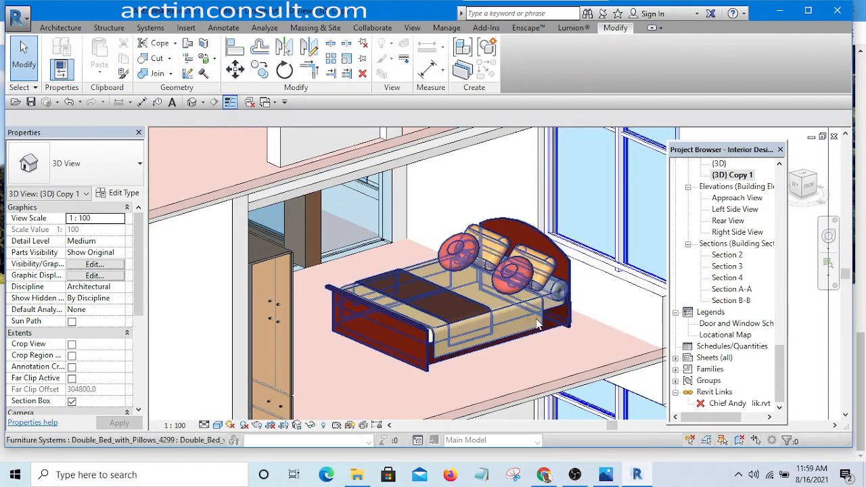
pyautogui.scroll(3, 502, 319)
pyautogui.scroll(-2, 502, 325)
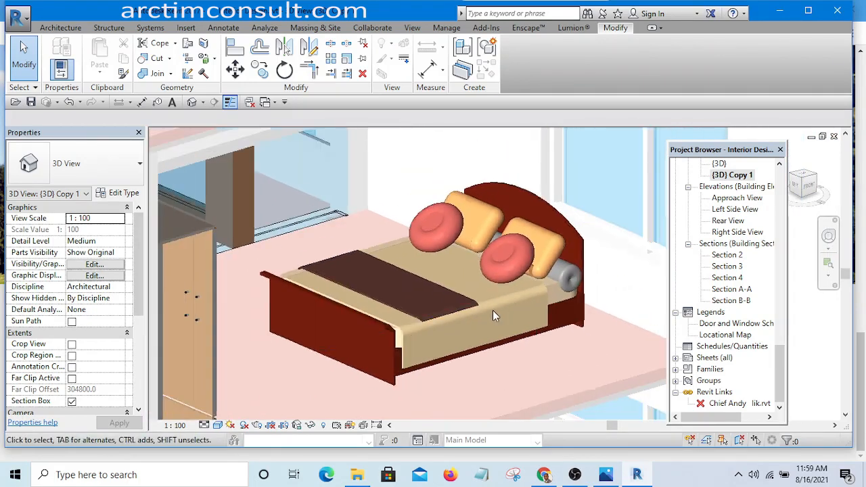
pyautogui.scroll(4, 413, 341)
pyautogui.scroll(-5, 414, 339)
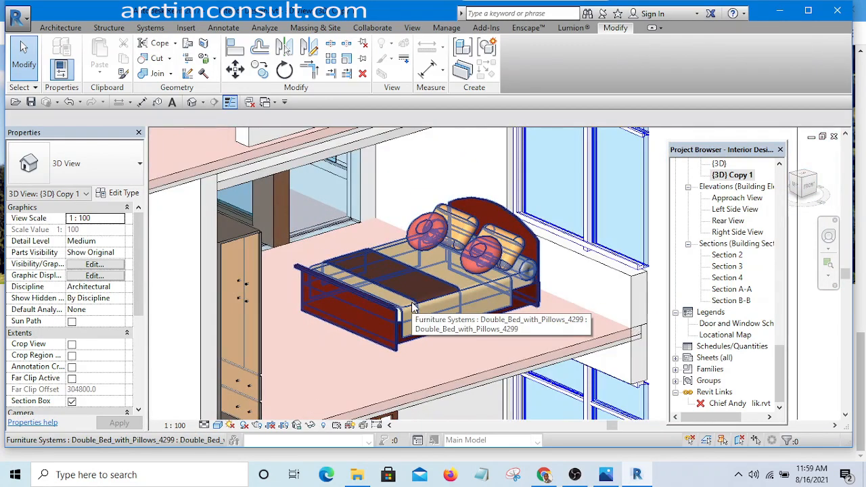
pyautogui.click(413, 304)
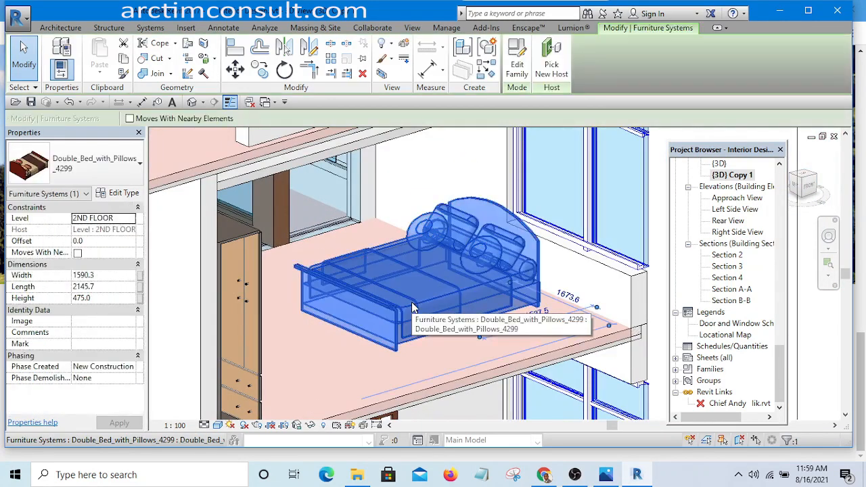
pyautogui.press('Delete')
pyautogui.scroll(-5, 414, 294)
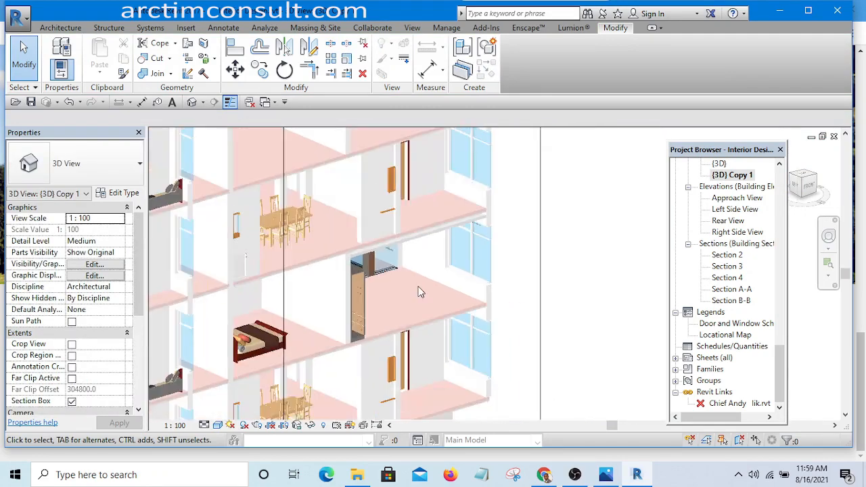
# Examine the second-floor bedroom without the bed from below and above, including its wardrobe, glazed door and ceiling.
pyautogui.keyDown('shift'); pyautogui.moveTo(426, 331); pyautogui.dragTo(491, 303, button='middle'); pyautogui.keyUp('shift')
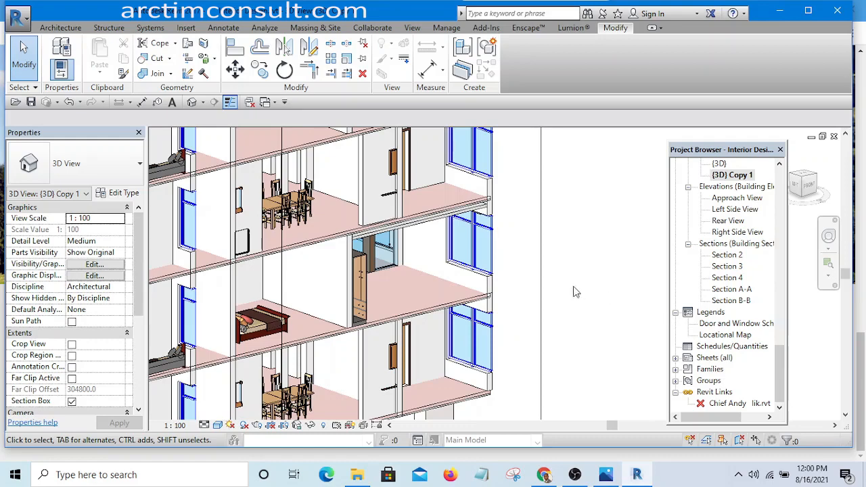
pyautogui.keyDown('shift'); pyautogui.moveTo(573, 291); pyautogui.dragTo(607, 260, button='middle'); pyautogui.keyUp('shift')
pyautogui.scroll(4, 502, 216)
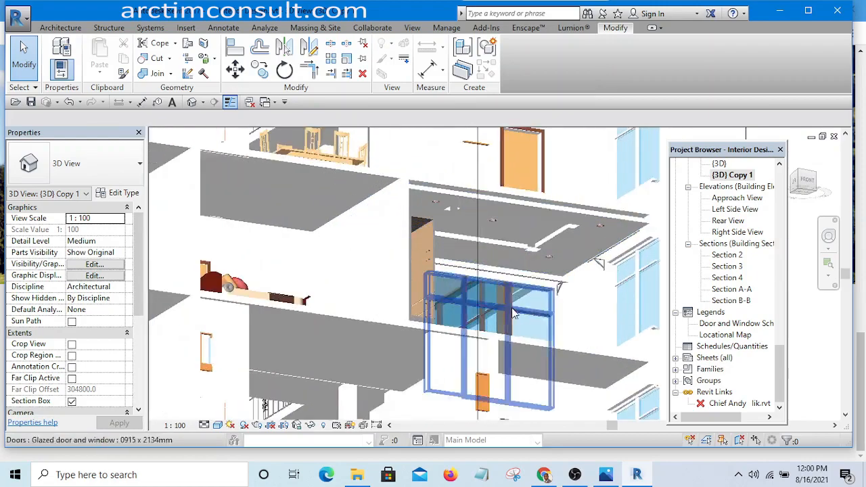
pyautogui.scroll(-3, 444, 301)
pyautogui.keyDown('shift'); pyautogui.moveTo(447, 302); pyautogui.dragTo(548, 318, button='middle'); pyautogui.keyUp('shift')
pyautogui.scroll(-3, 437, 321)
pyautogui.scroll(5, 385, 345)
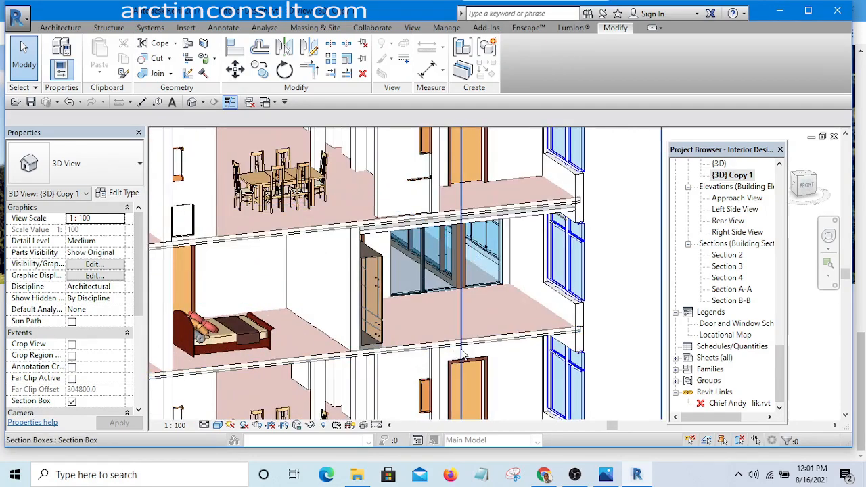
pyautogui.keyDown('shift'); pyautogui.moveTo(482, 310); pyautogui.dragTo(531, 346, button='middle'); pyautogui.keyUp('shift')
pyautogui.scroll(-4, 483, 322)
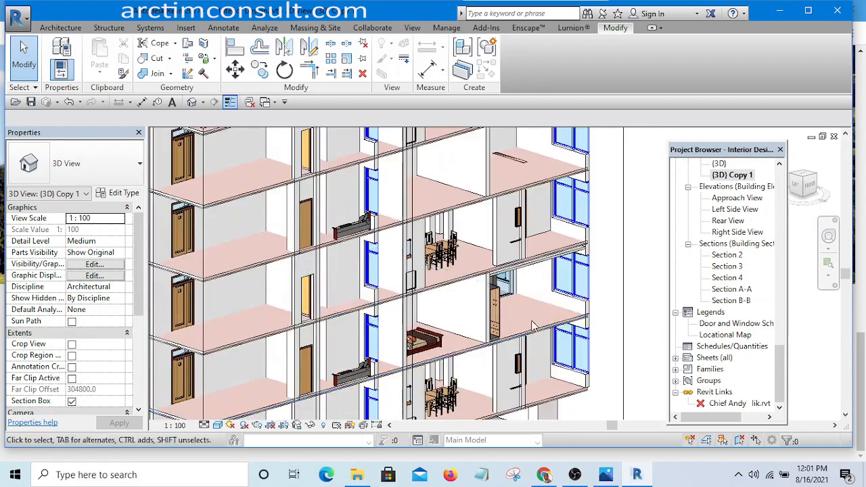
pyautogui.scroll(5, 477, 320)
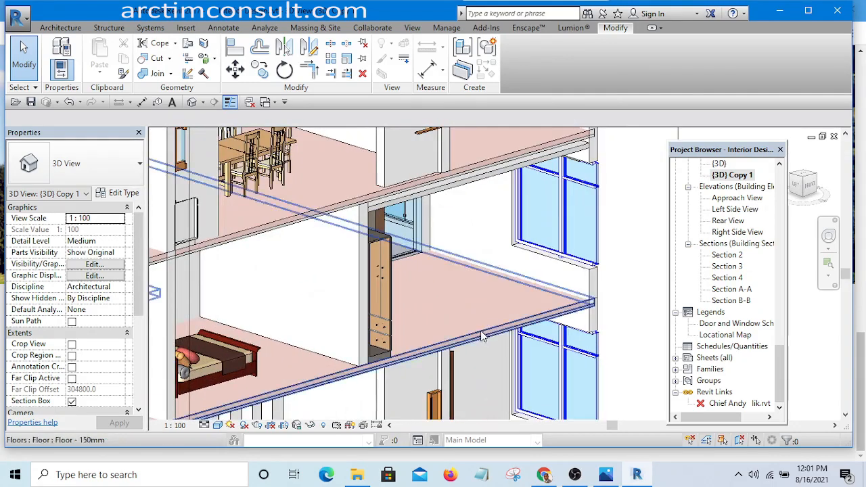
pyautogui.scroll(-3, 456, 309)
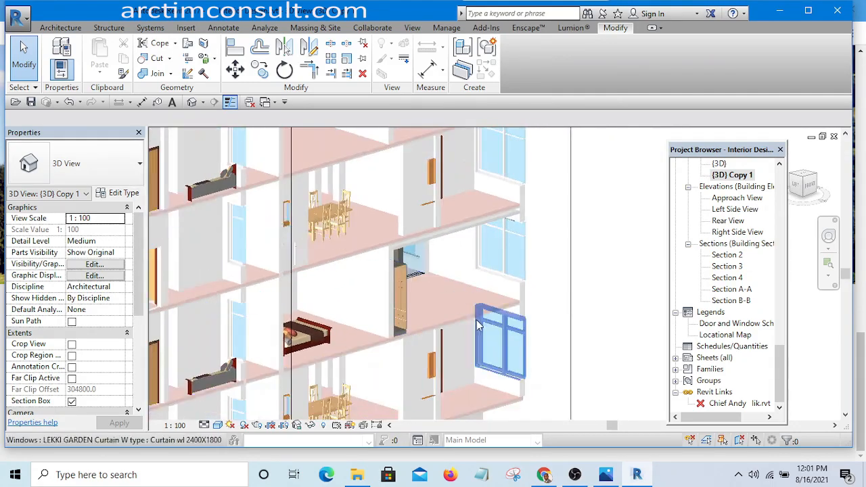
pyautogui.keyDown('shift'); pyautogui.moveTo(456, 310); pyautogui.dragTo(503, 252, button='middle'); pyautogui.keyUp('shift')
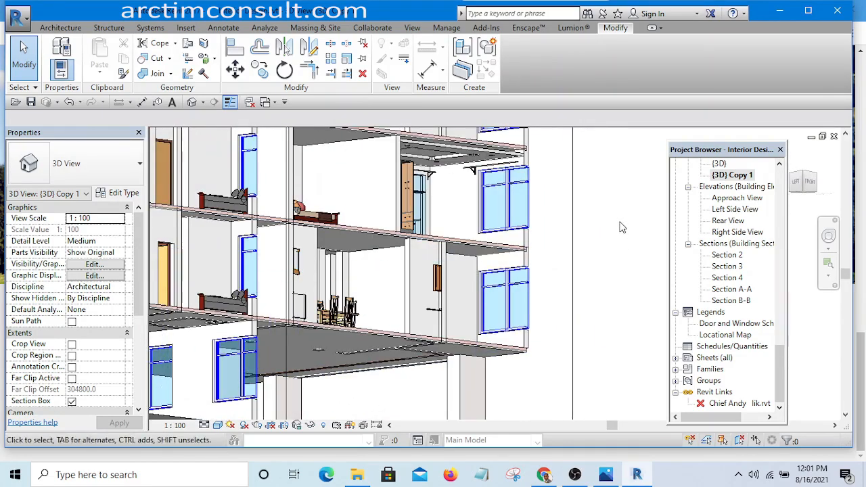
# Switch to Chrome and open the Design Connected website through a Google search for designconnected in a new tab.
pyautogui.click(548, 476)
pyautogui.scroll(1, 511, 355)
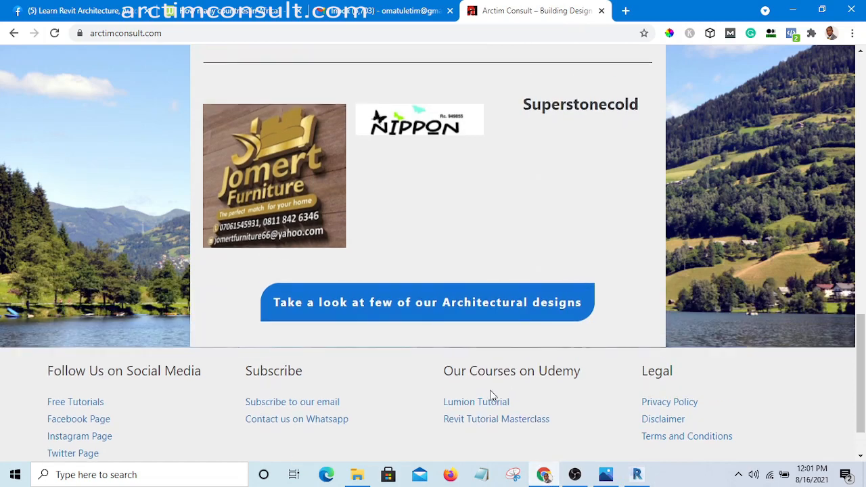
pyautogui.scroll(-1, 507, 345)
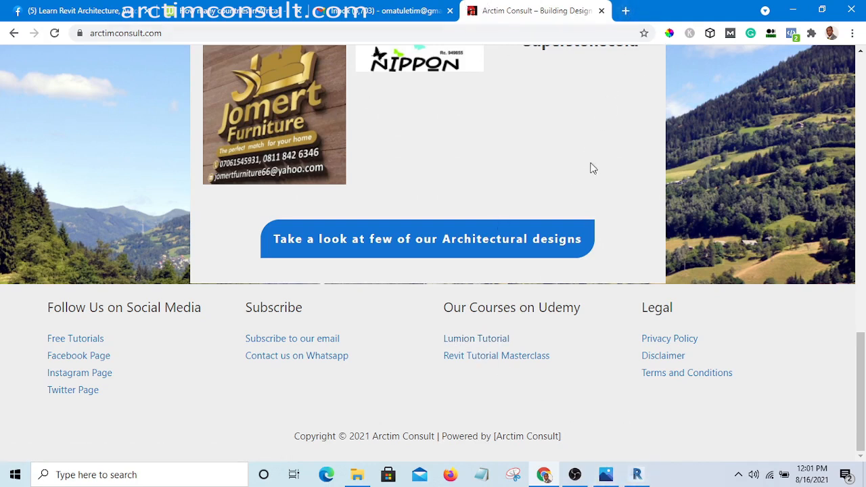
pyautogui.click(626, 11)
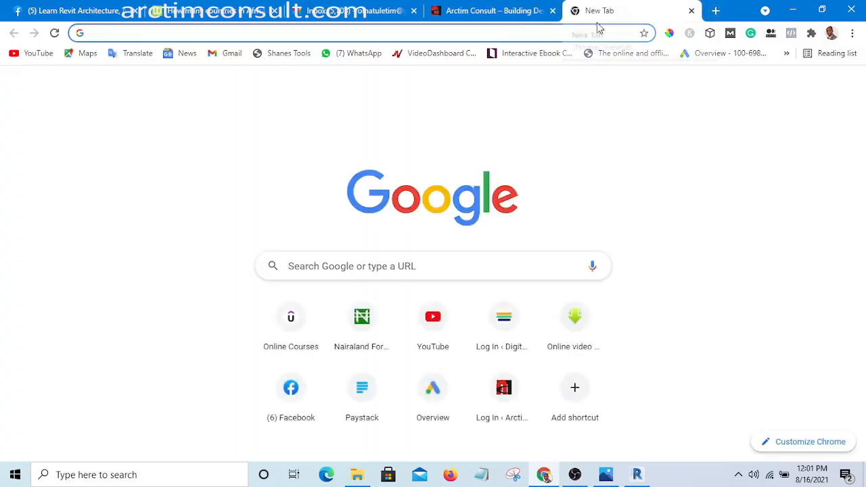
pyautogui.click(511, 32)
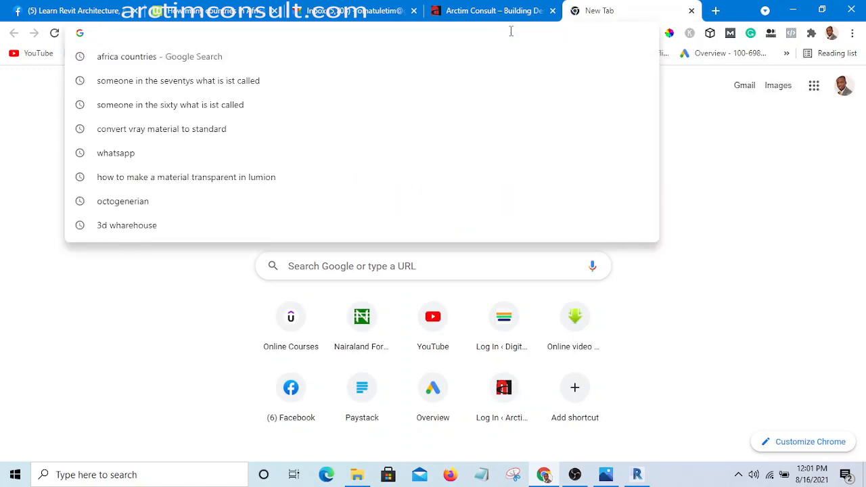
pyautogui.click(700, 114)
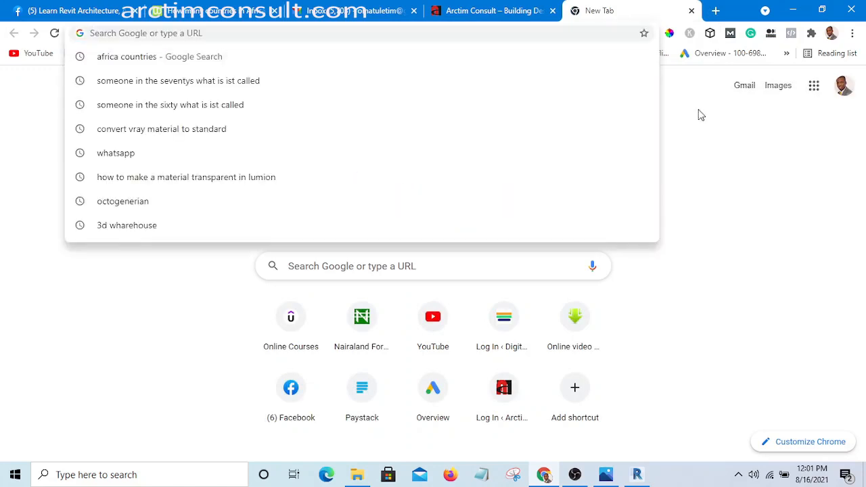
pyautogui.click(466, 264)
pyautogui.write('design')
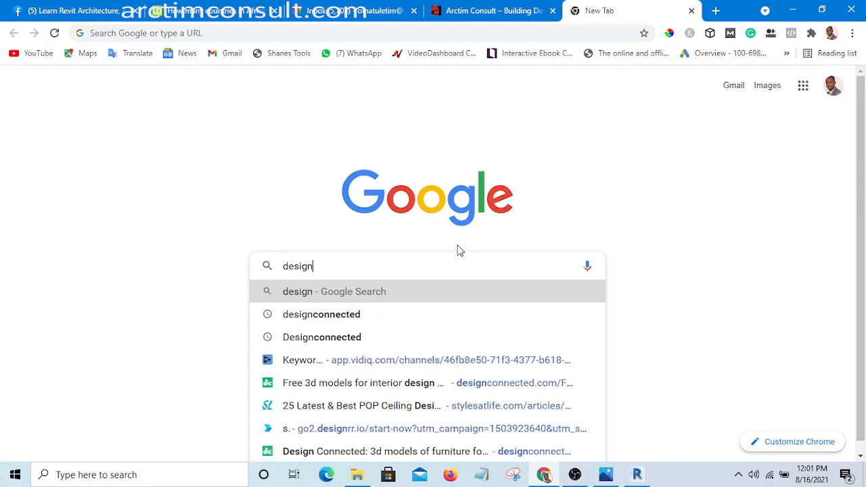
pyautogui.click(348, 319)
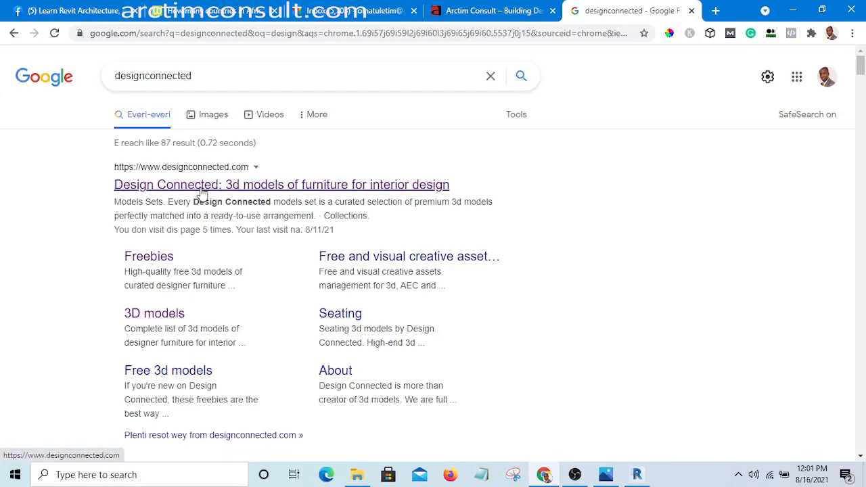
pyautogui.click(202, 193)
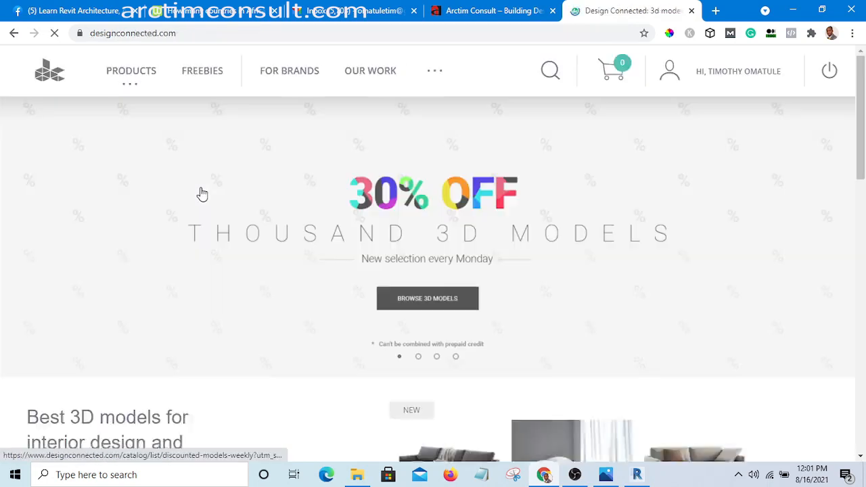
# Look over the Design Connected home page, including its new models, model sets, collections and footer links.
pyautogui.scroll(-6, 399, 228)
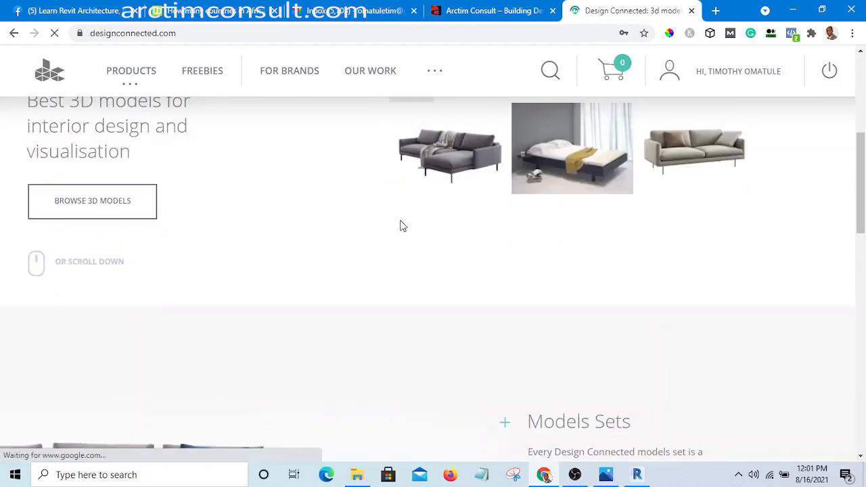
pyautogui.scroll(5, 400, 225)
pyautogui.scroll(-10, 311, 191)
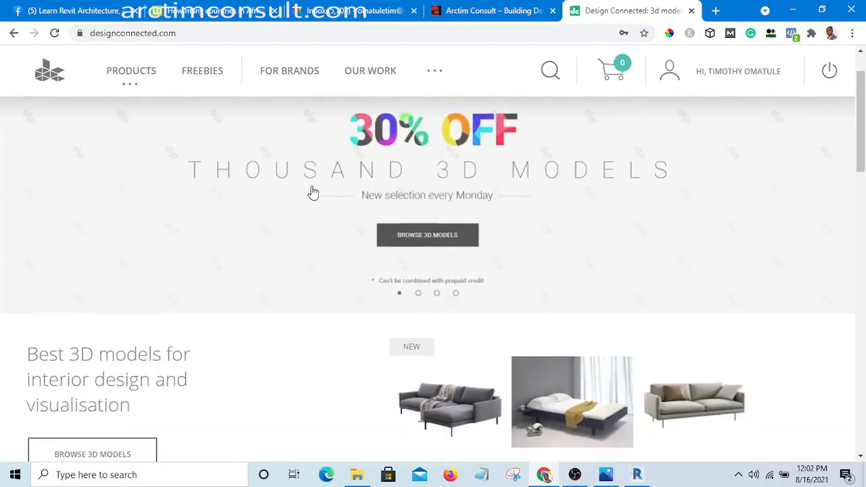
pyautogui.scroll(-3, 313, 243)
pyautogui.scroll(13, 319, 244)
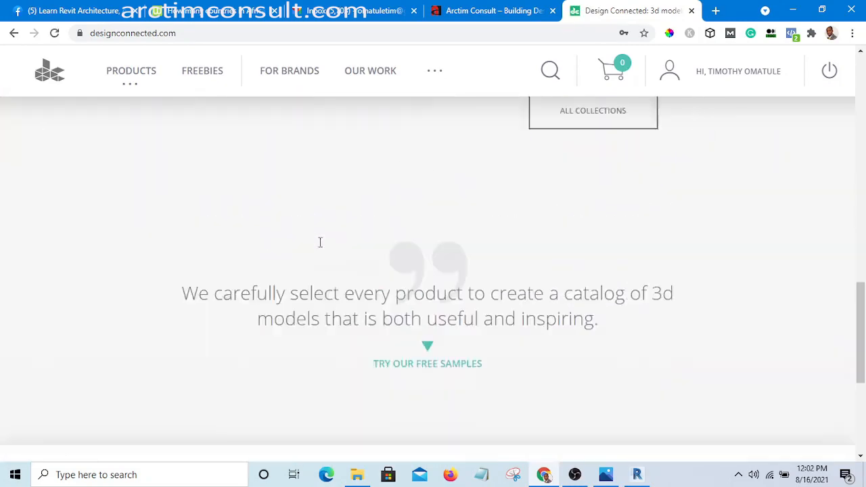
pyautogui.scroll(-5, 149, 263)
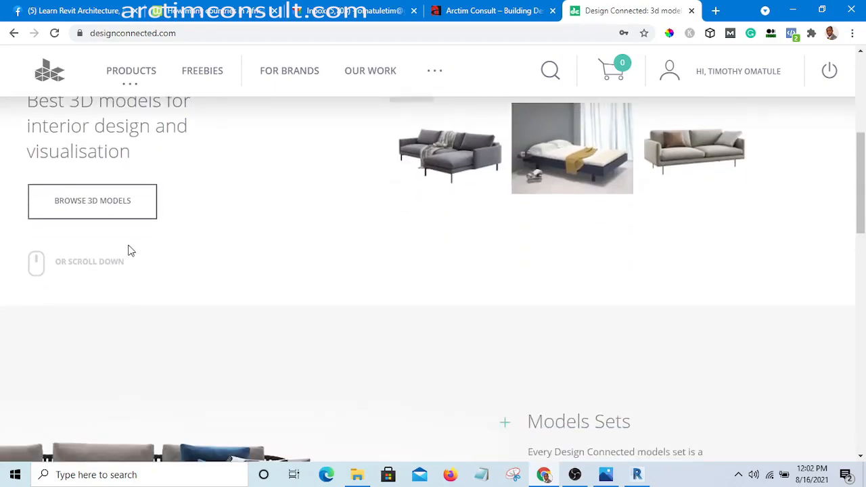
pyautogui.scroll(-12, 189, 220)
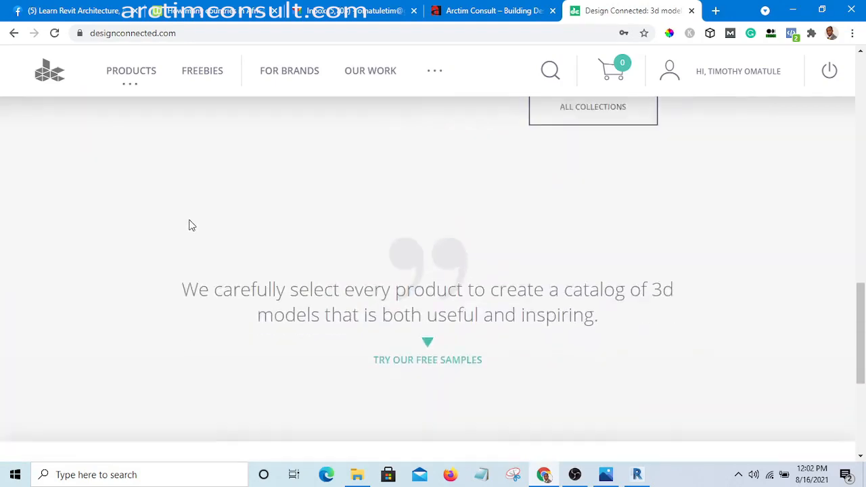
pyautogui.scroll(-2, 189, 225)
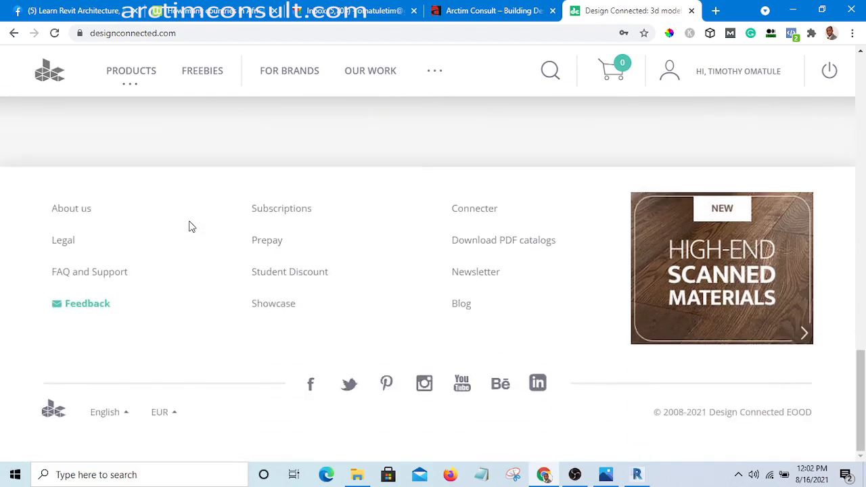
pyautogui.scroll(14, 189, 225)
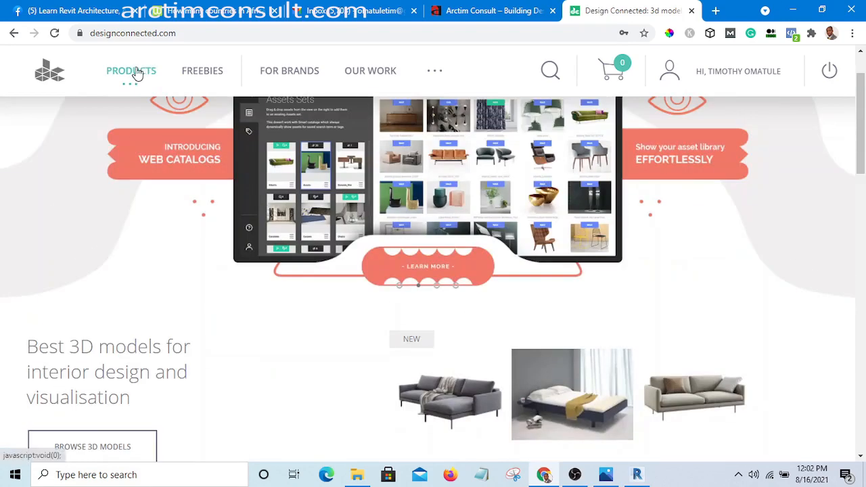
pyautogui.click(137, 73)
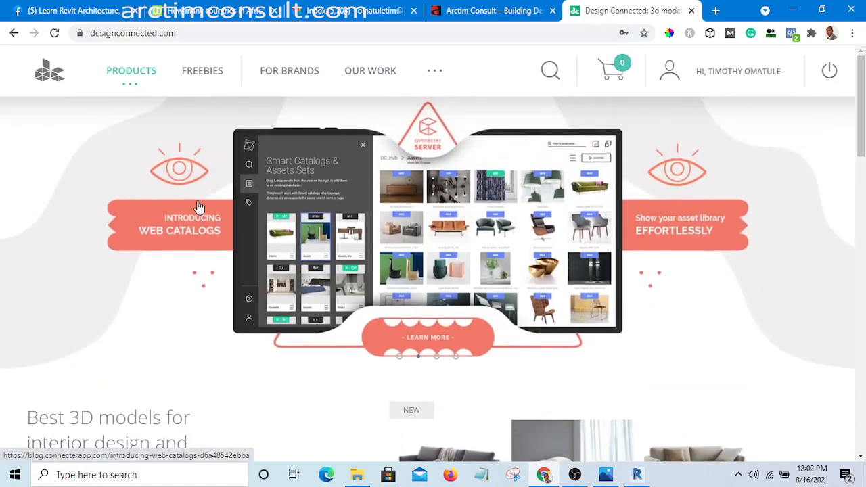
pyautogui.scroll(-5, 199, 203)
pyautogui.scroll(-8, 201, 207)
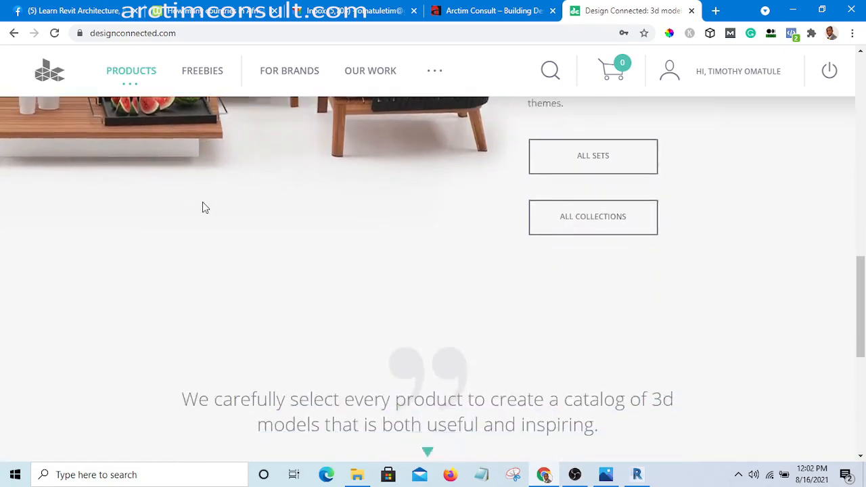
pyautogui.scroll(15, 386, 207)
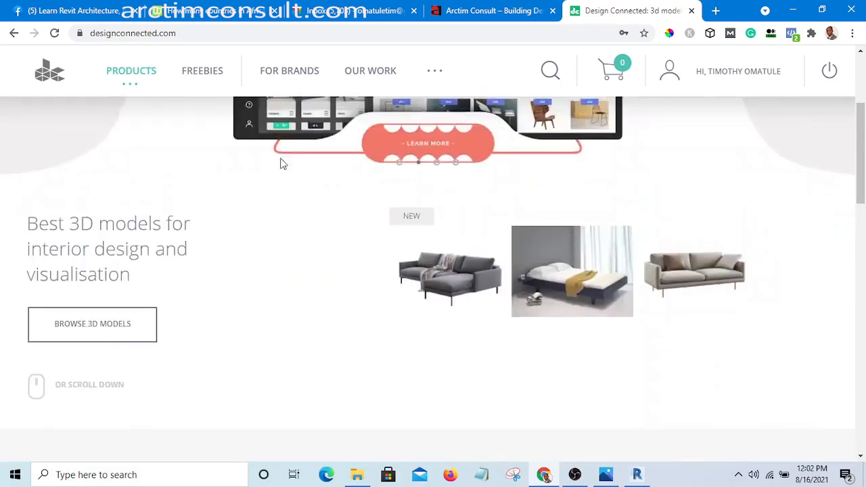
pyautogui.scroll(-8, 435, 329)
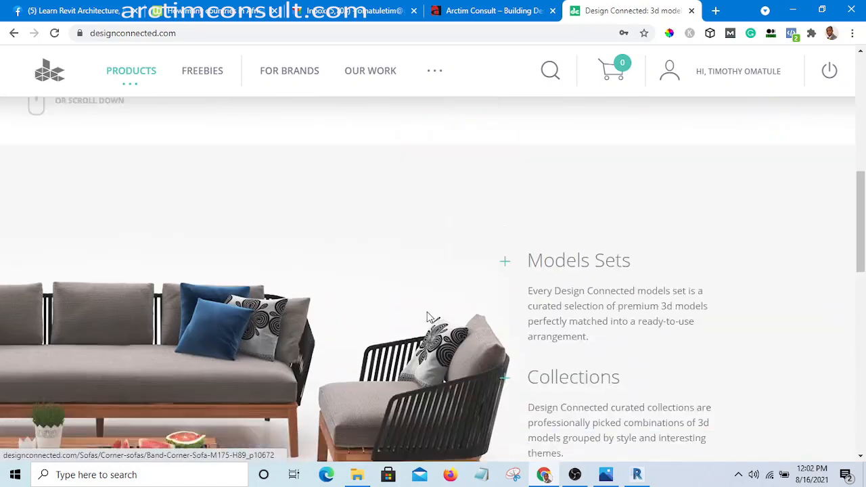
pyautogui.scroll(7, 392, 299)
pyautogui.scroll(-2, 394, 298)
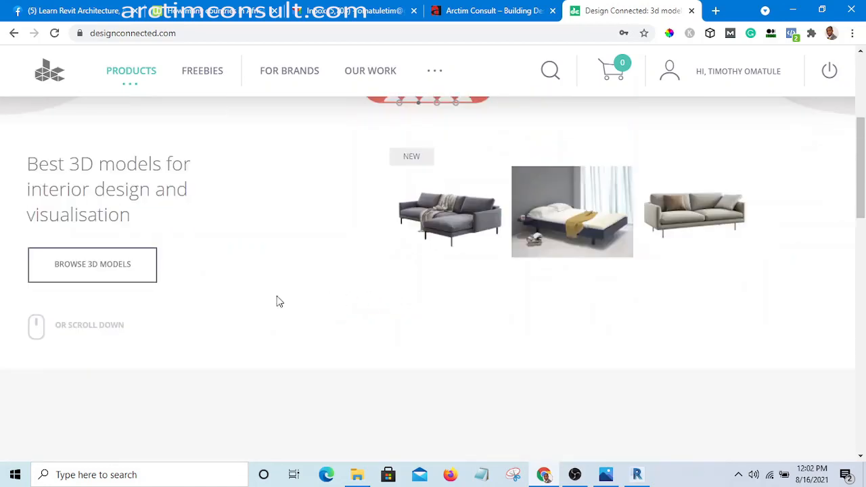
pyautogui.scroll(4, 278, 302)
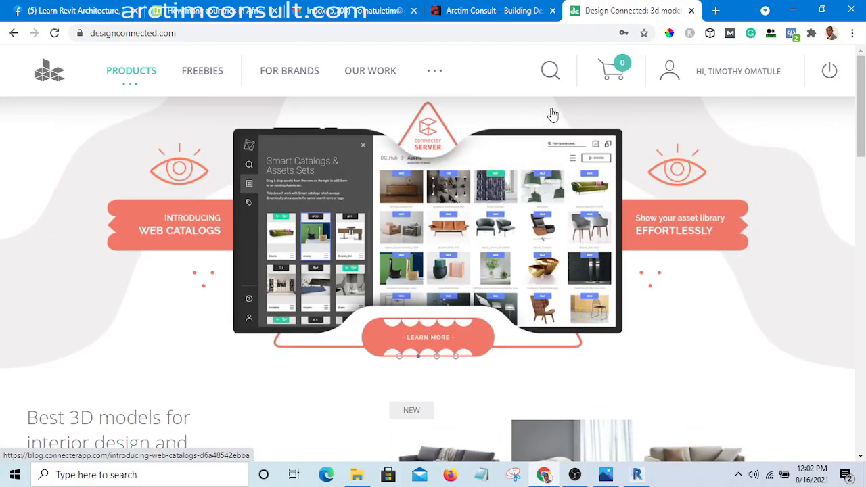
# Search the Design Connected site for bed and open the M6 Bed product page from the suggestions.
pyautogui.click(551, 71)
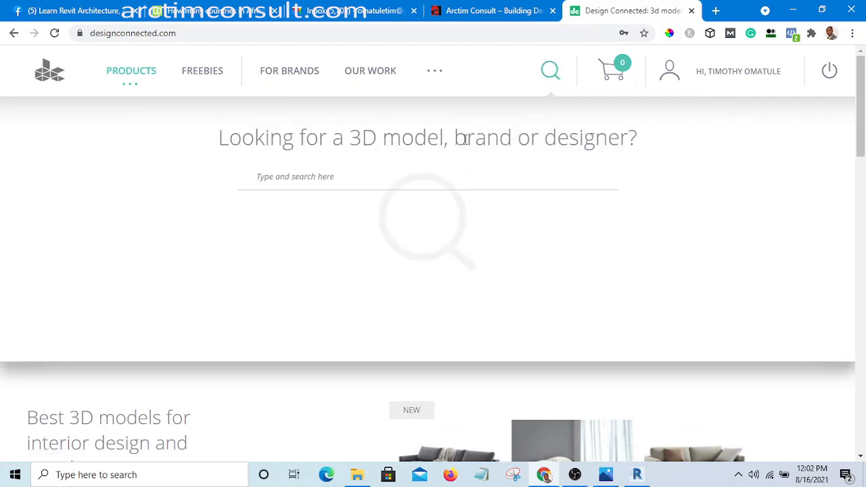
pyautogui.write('bed')
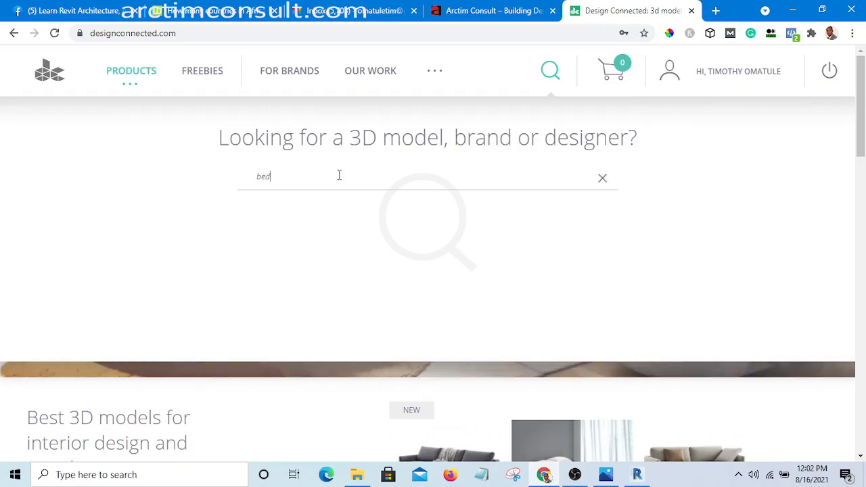
pyautogui.press('Return')
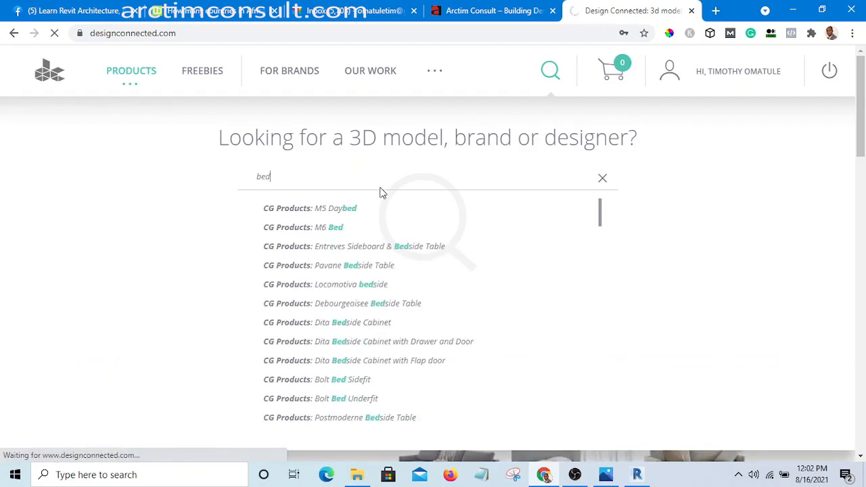
pyautogui.click(334, 228)
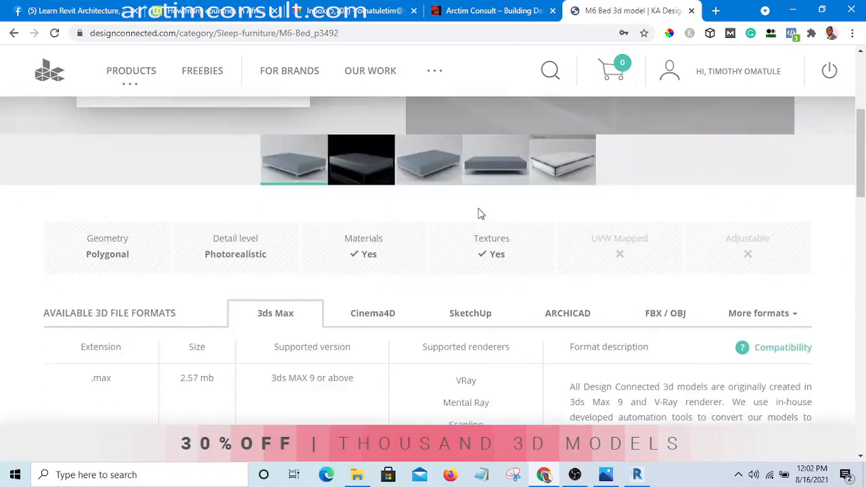
# Examine the M6 Bed page's file formats and compare the beds suggested under More from Sleep Furniture.
pyautogui.scroll(-15, 490, 215)
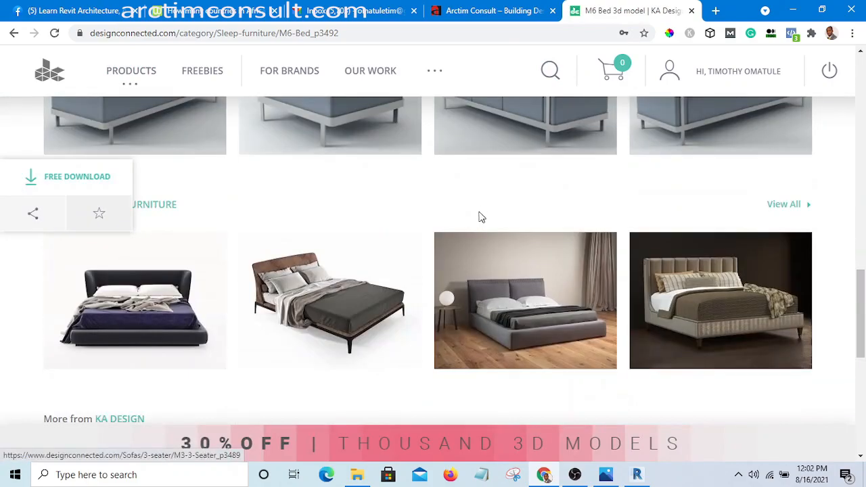
pyautogui.scroll(1, 484, 240)
pyautogui.scroll(2, 487, 240)
pyautogui.scroll(-4, 499, 244)
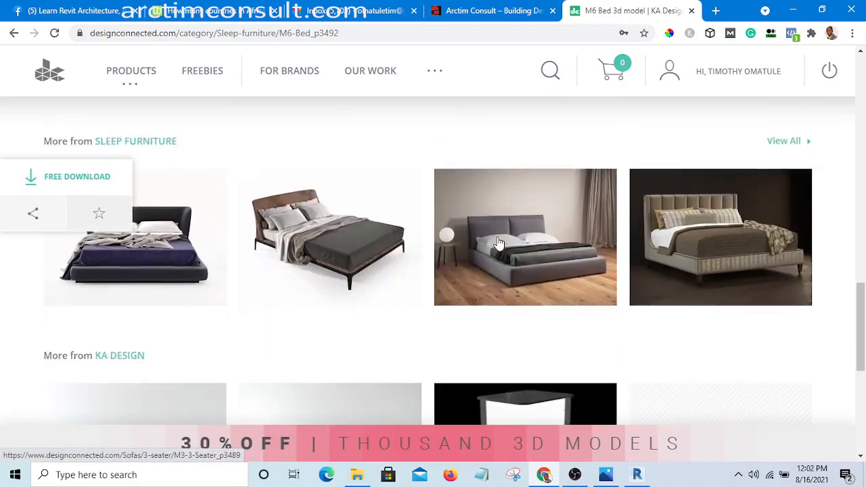
pyautogui.scroll(-3, 310, 264)
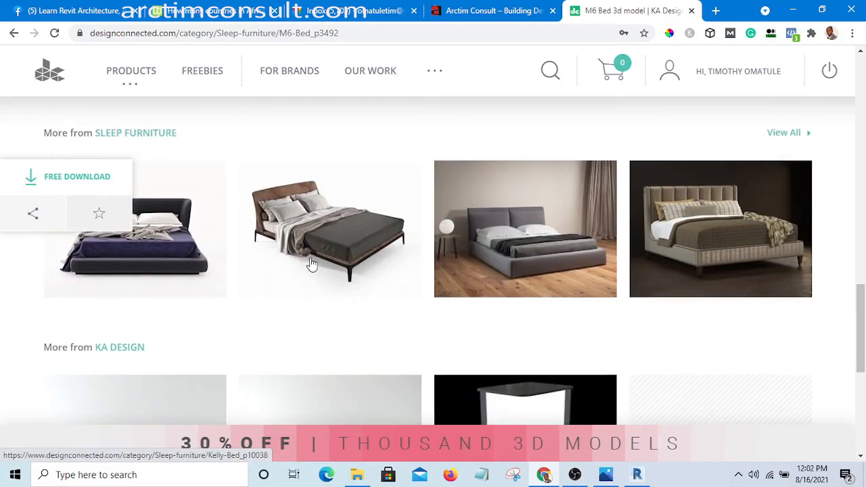
pyautogui.scroll(5, 458, 304)
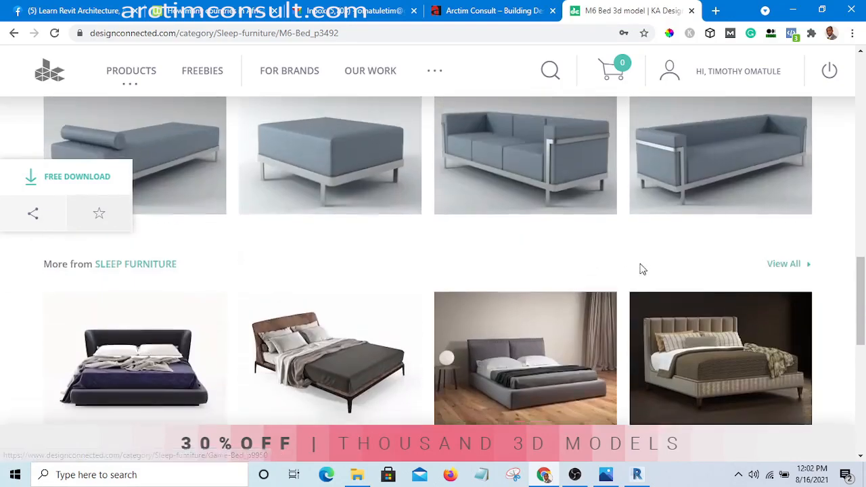
pyautogui.scroll(-2, 639, 268)
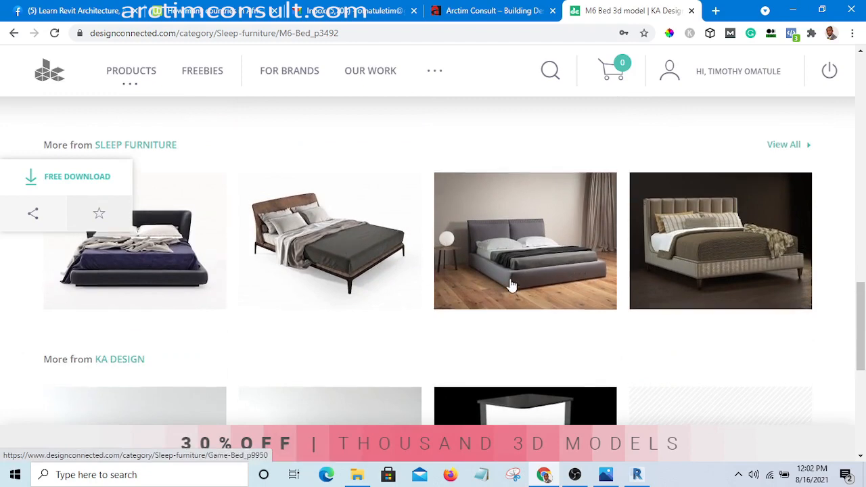
pyautogui.scroll(1, 771, 271)
pyautogui.scroll(-1, 741, 241)
pyautogui.scroll(1, 741, 241)
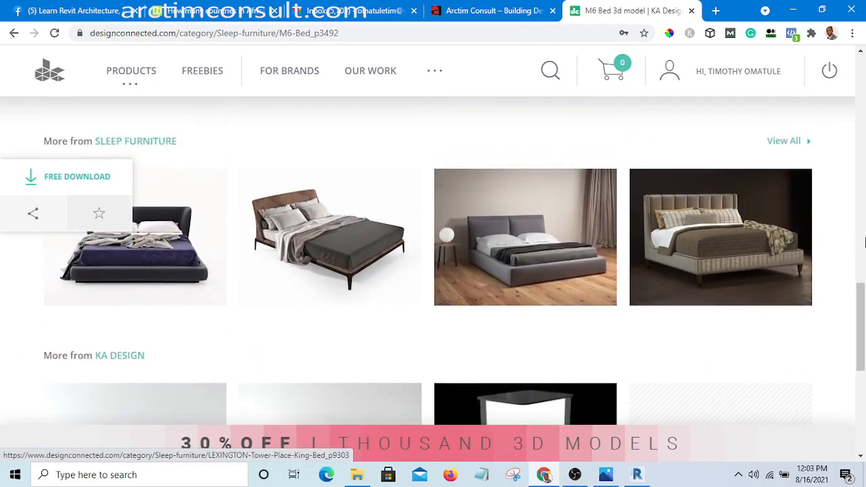
# Open the Design Connected Freebies page and look through its free 3D models for a bed, down to the footer and back.
pyautogui.scroll(1, 473, 257)
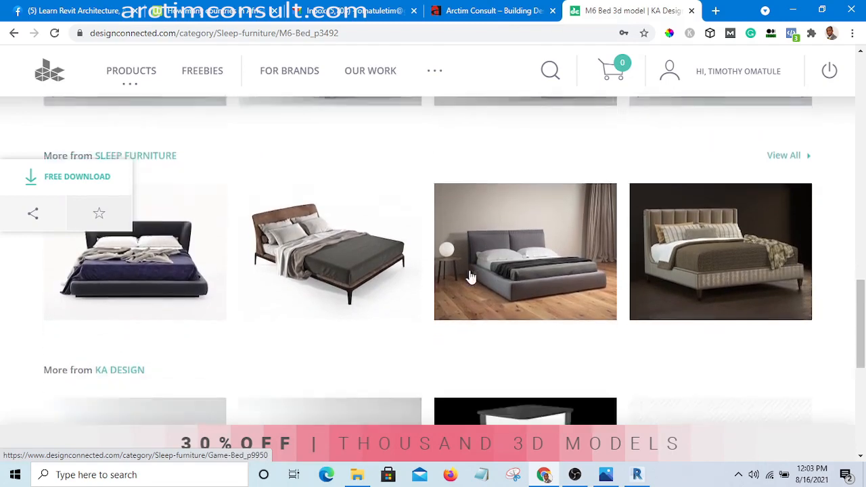
pyautogui.scroll(15, 445, 267)
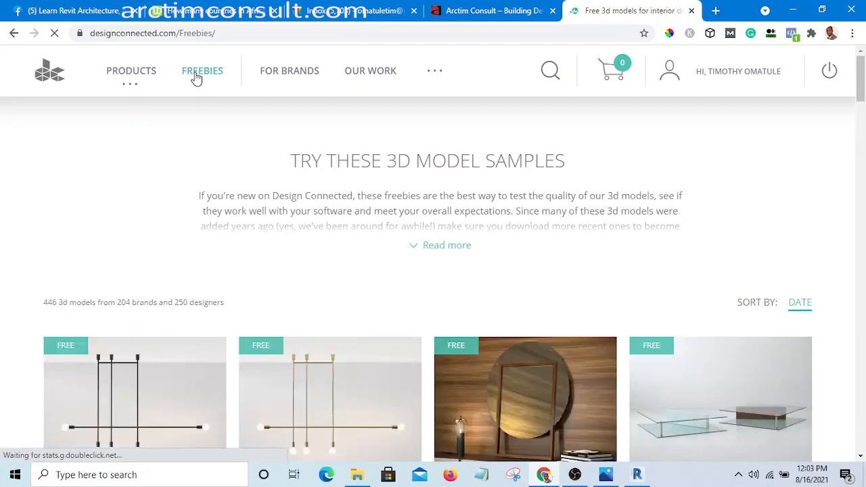
pyautogui.scroll(-5, 402, 291)
pyautogui.scroll(-10, 400, 279)
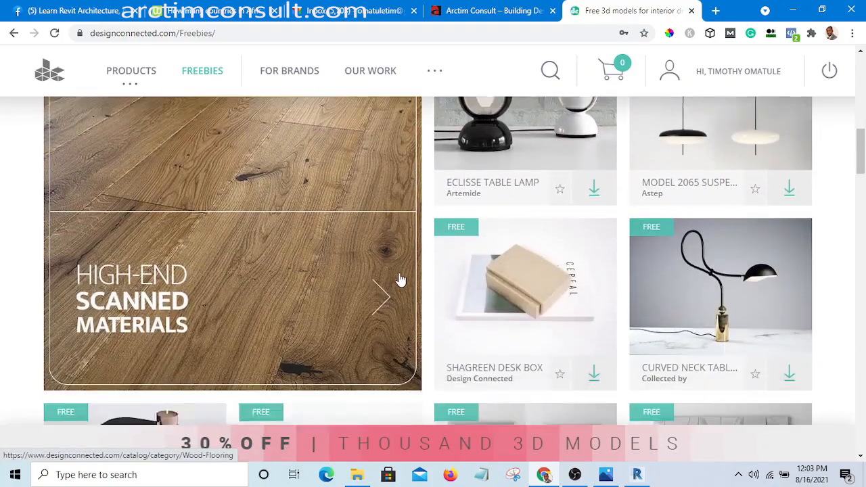
pyautogui.scroll(-10, 400, 279)
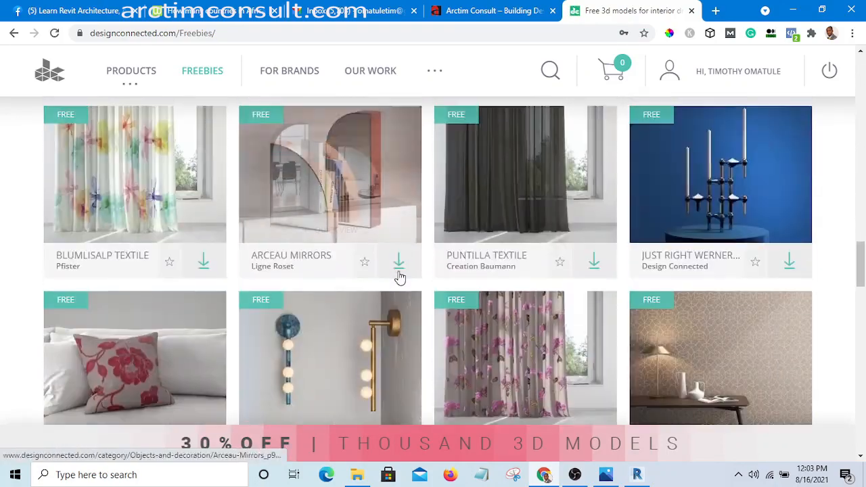
pyautogui.scroll(2, 400, 277)
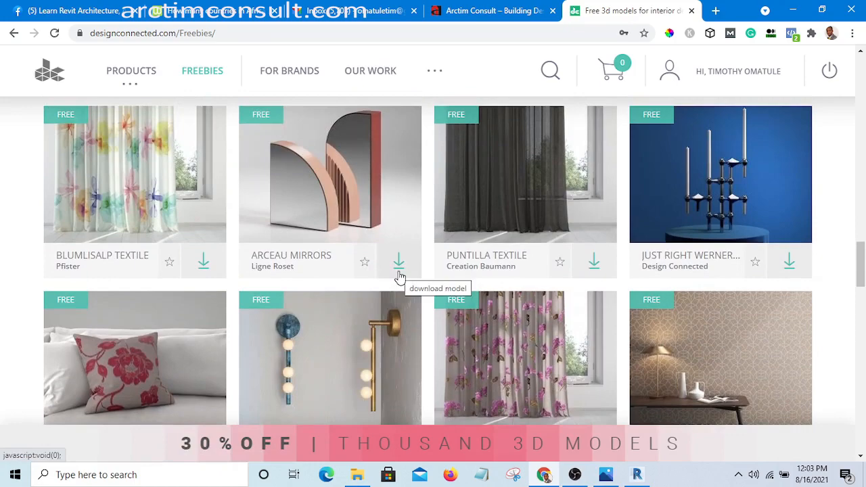
pyautogui.scroll(-9, 400, 277)
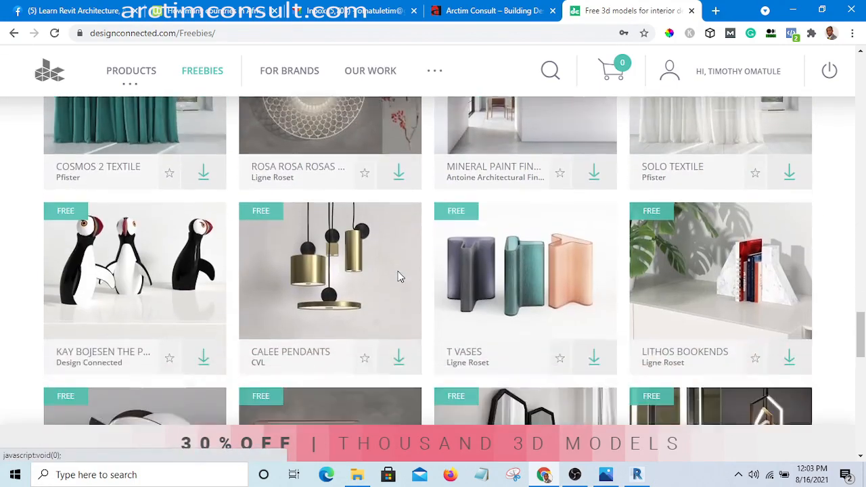
pyautogui.scroll(-4, 369, 263)
pyautogui.scroll(-5, 432, 284)
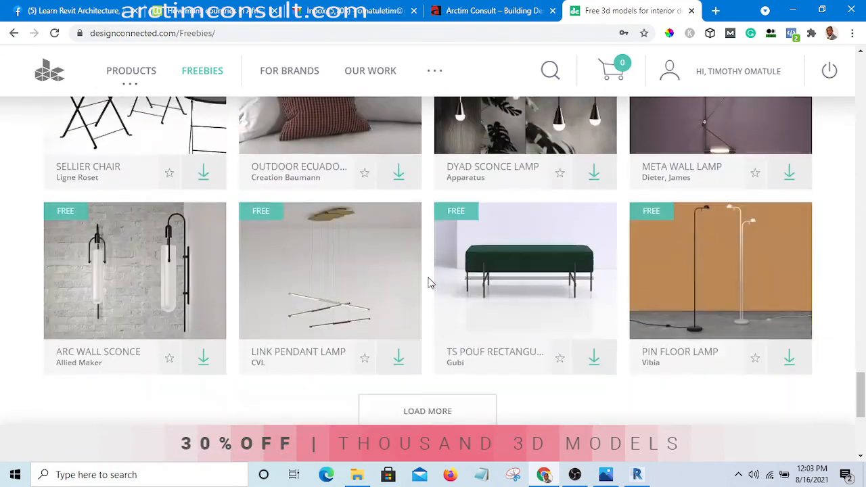
pyautogui.scroll(-4, 429, 281)
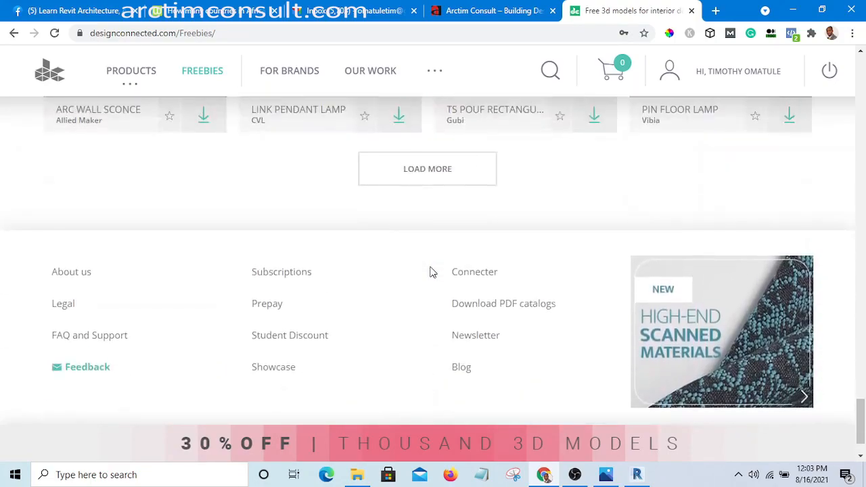
pyautogui.scroll(20, 432, 271)
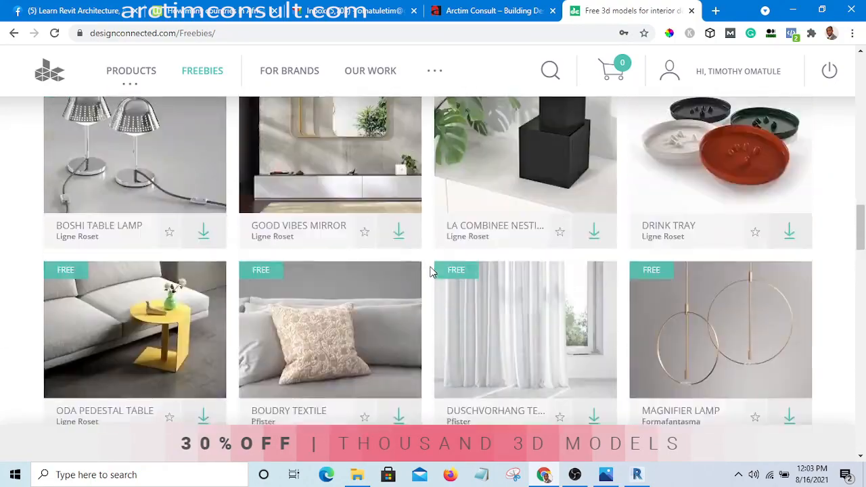
pyautogui.scroll(-9, 433, 271)
pyautogui.scroll(2, 433, 272)
pyautogui.scroll(-2, 433, 271)
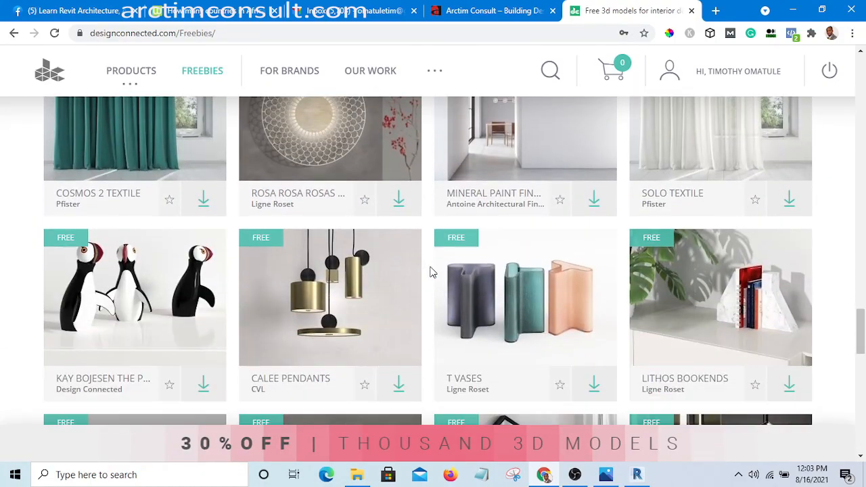
pyautogui.scroll(3, 432, 271)
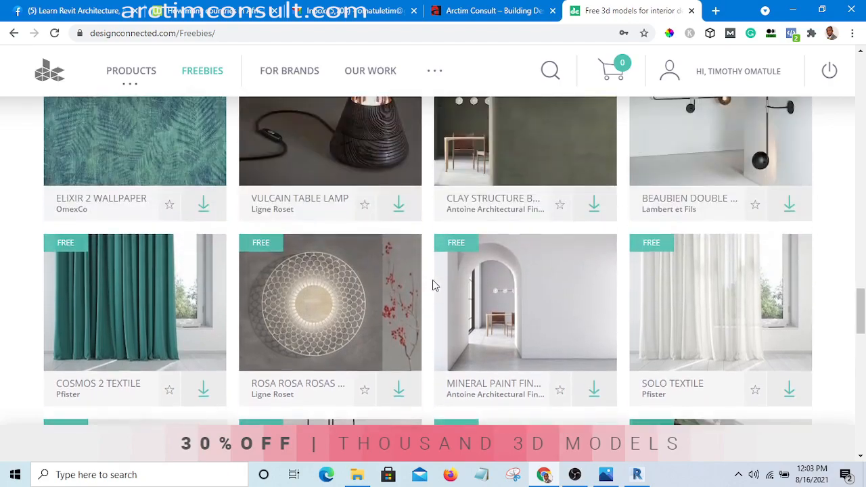
pyautogui.scroll(6, 435, 285)
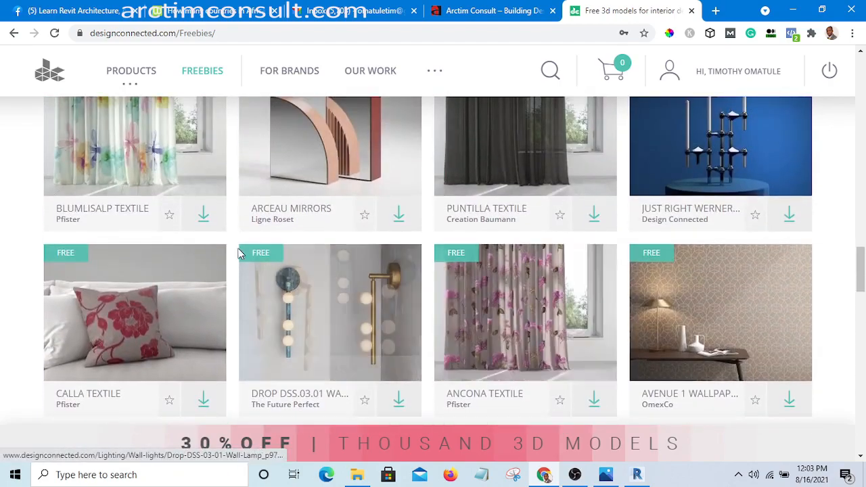
pyautogui.scroll(15, 500, 271)
pyautogui.scroll(4, 301, 269)
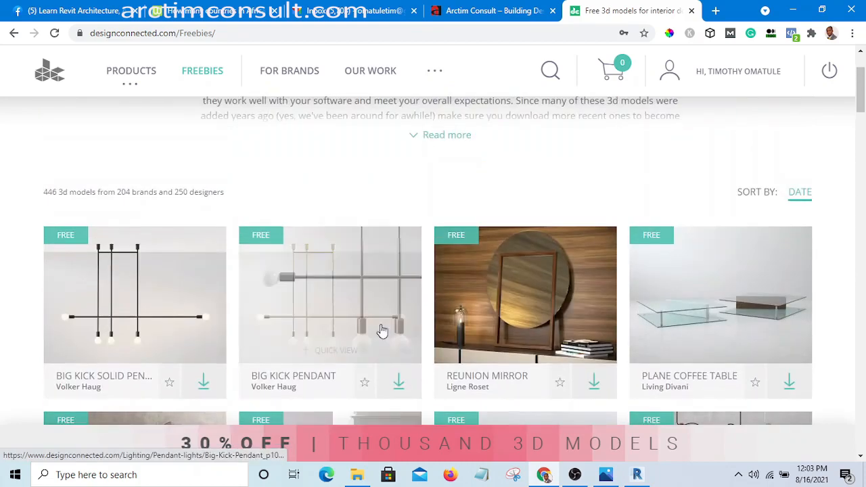
# Search Google for bed model download in a new browser tab.
pyautogui.click(716, 11)
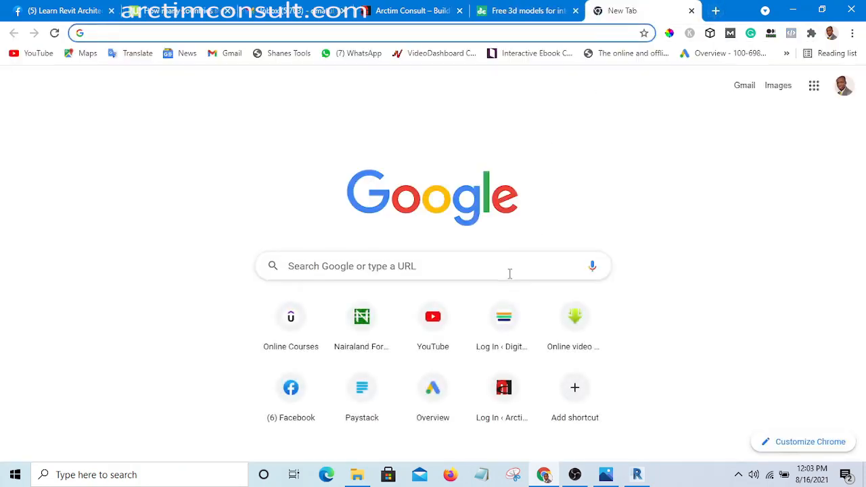
pyautogui.click(509, 269)
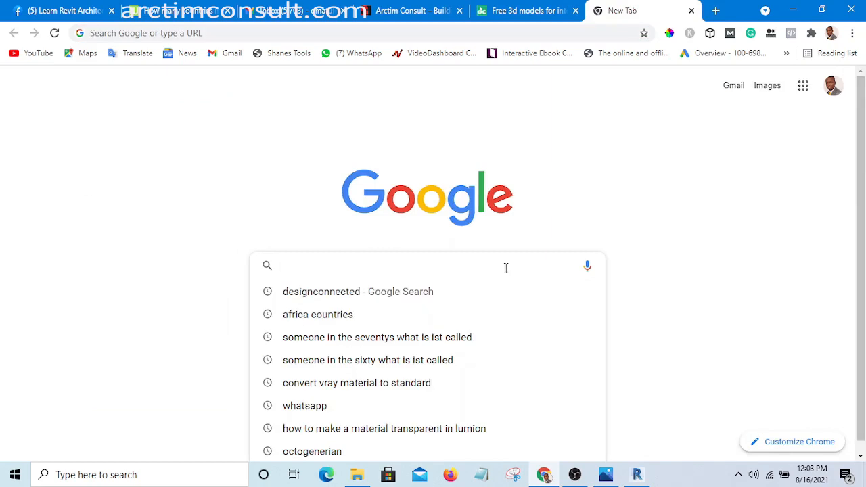
pyautogui.write('bed')
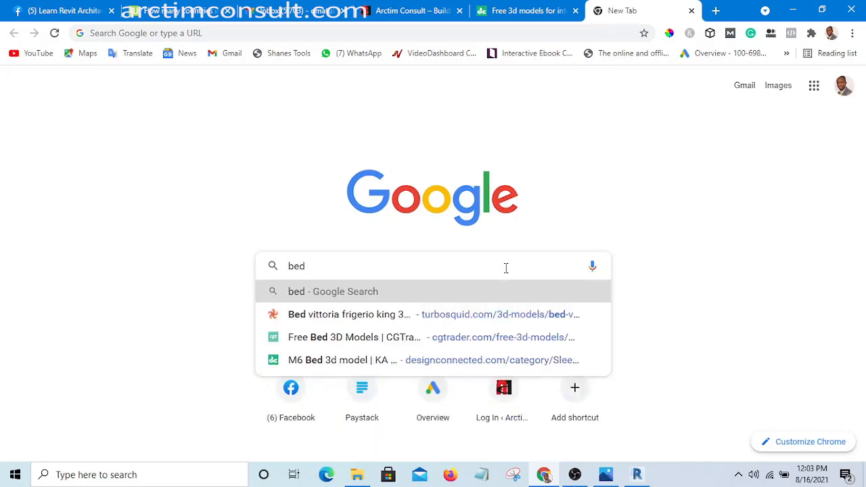
pyautogui.write(' model')
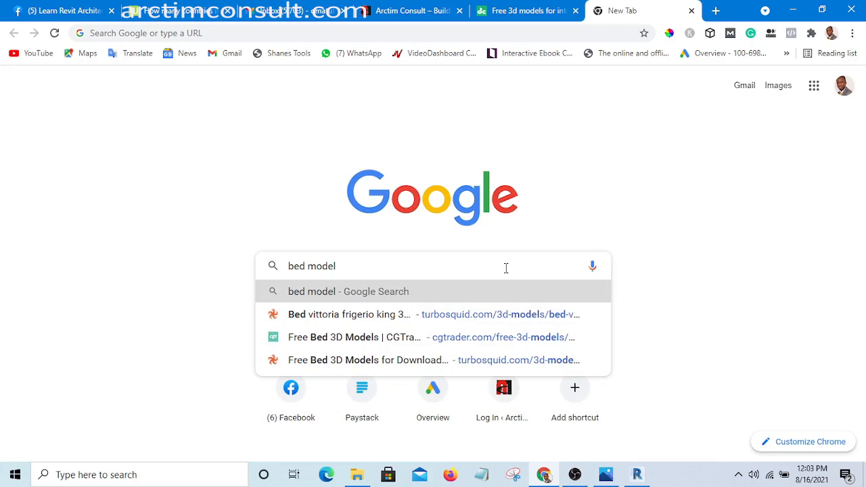
pyautogui.write(' download')
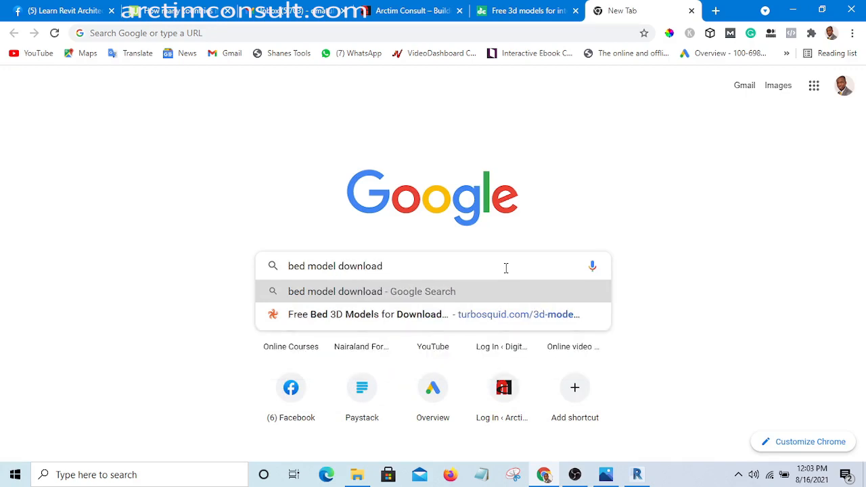
pyautogui.press('Return')
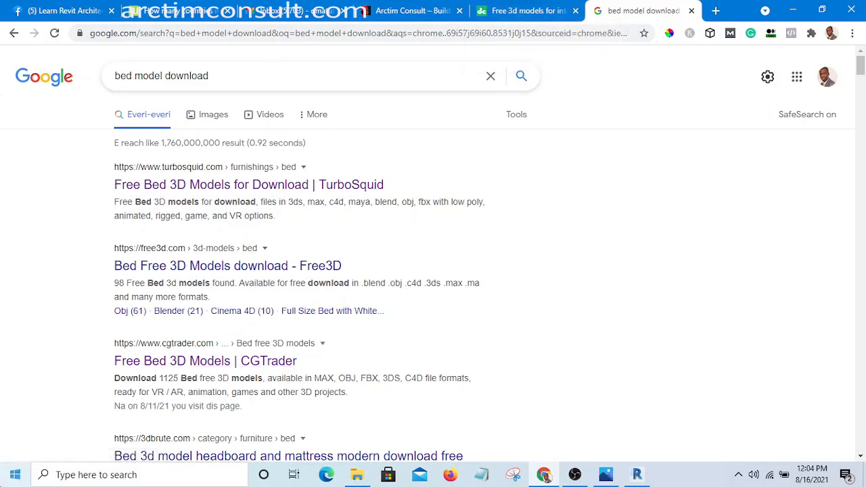
# Switch to Revit and examine the furnished bedroom and the adjoining wardrobe room in the sectioned 3D view.
pyautogui.click(646, 477)
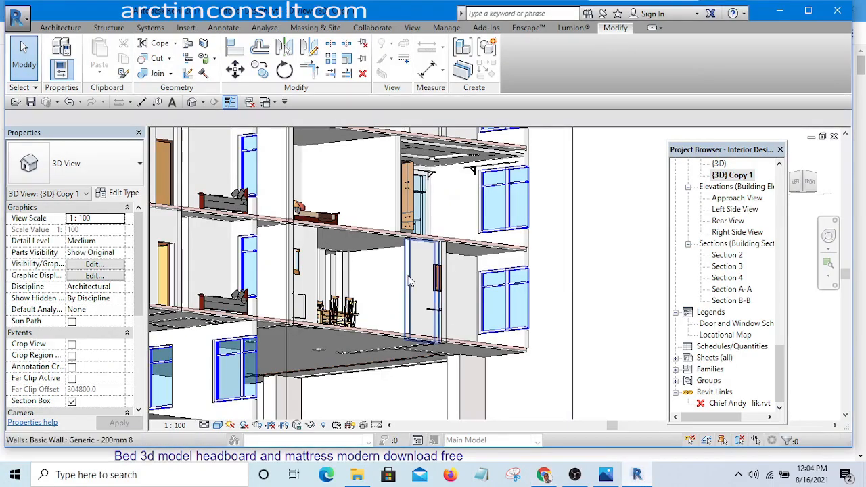
pyautogui.keyDown('shift'); pyautogui.moveTo(409, 281); pyautogui.dragTo(284, 263, button='middle'); pyautogui.keyUp('shift')
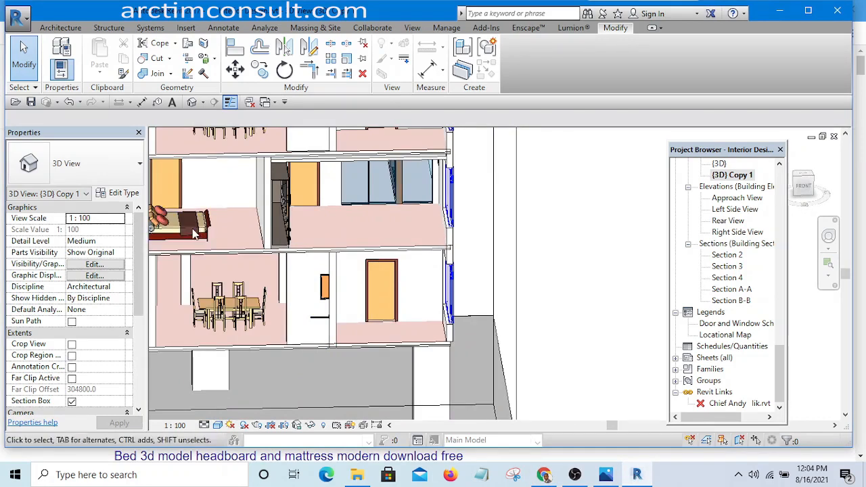
pyautogui.moveTo(194, 233); pyautogui.dragTo(226, 256, button='middle')
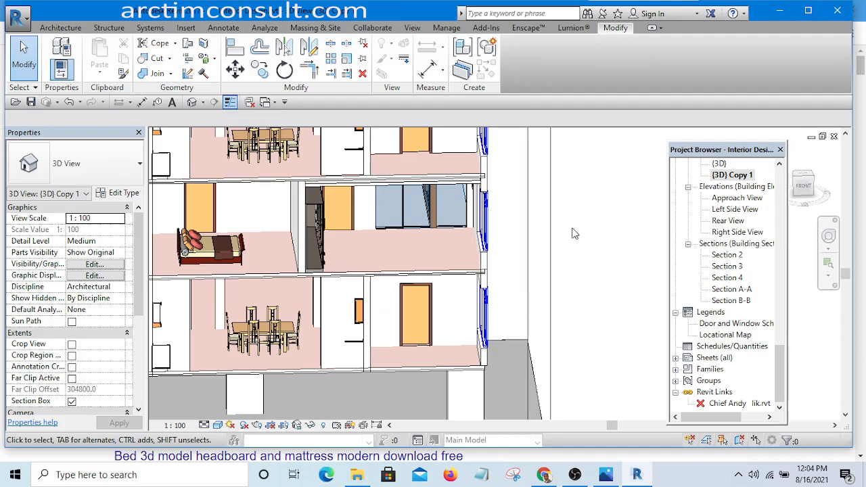
pyautogui.scroll(-2, 365, 378)
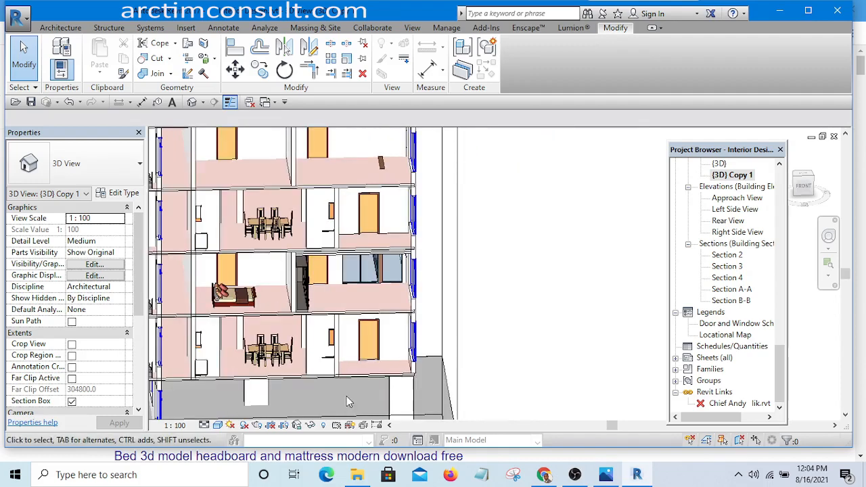
pyautogui.keyDown('shift'); pyautogui.moveTo(364, 377); pyautogui.dragTo(477, 319, button='middle'); pyautogui.keyUp('shift')
pyautogui.scroll(4, 477, 319)
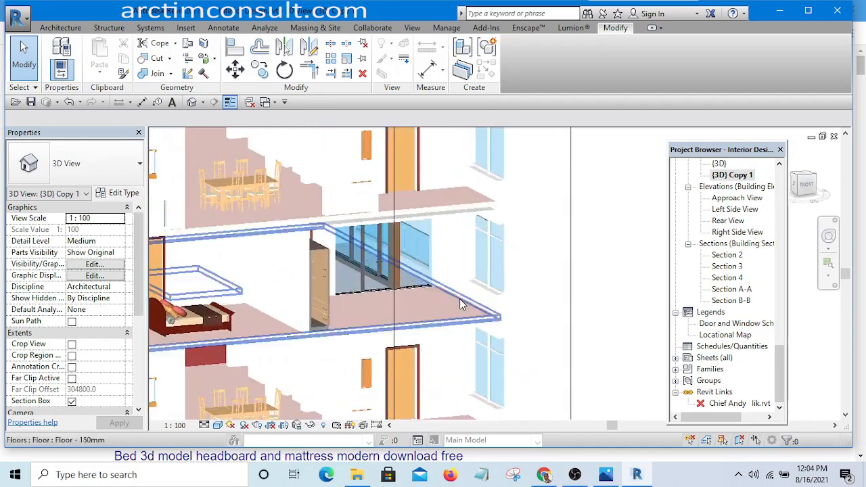
pyautogui.scroll(-3, 477, 319)
pyautogui.keyDown('shift'); pyautogui.moveTo(535, 261); pyautogui.dragTo(569, 267, button='middle'); pyautogui.keyUp('shift')
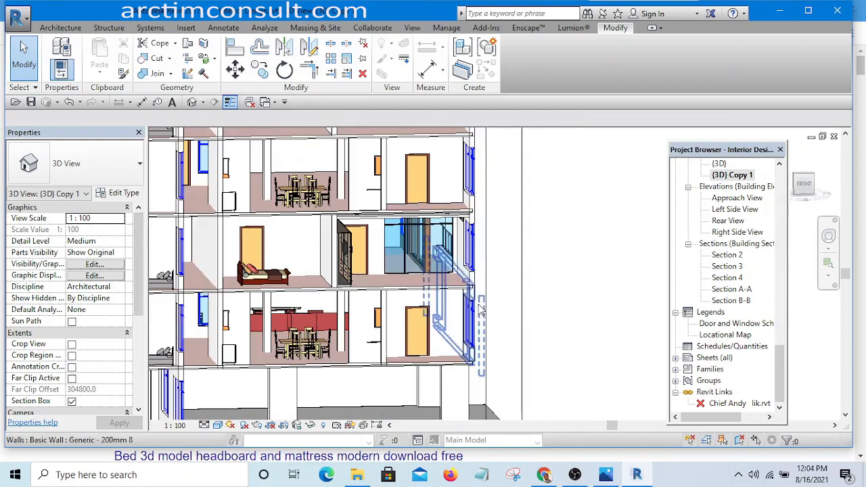
# Inspect the wardrobe room's suspended ceiling, curtain rails, glazed door and window from below and from the side.
pyautogui.keyDown('shift'); pyautogui.moveTo(549, 332); pyautogui.dragTo(507, 232, button='middle'); pyautogui.keyUp('shift')
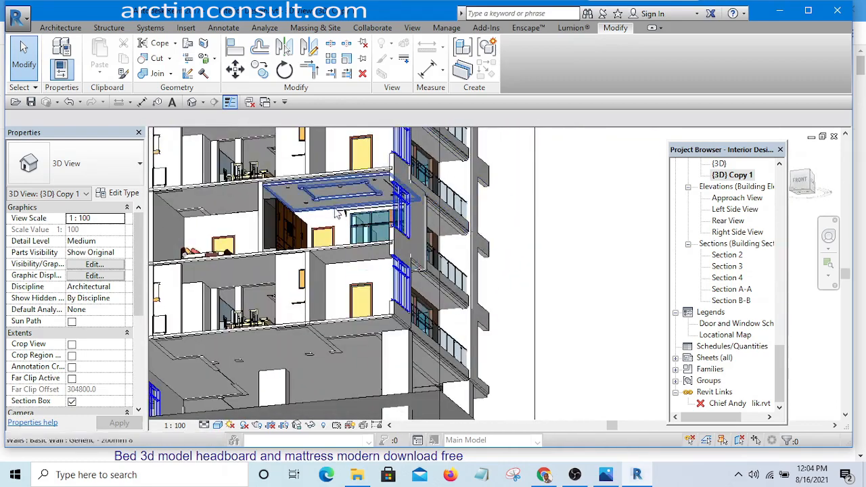
pyautogui.keyDown('shift'); pyautogui.moveTo(332, 215); pyautogui.dragTo(483, 217, button='middle'); pyautogui.keyUp('shift')
pyautogui.scroll(4, 484, 215)
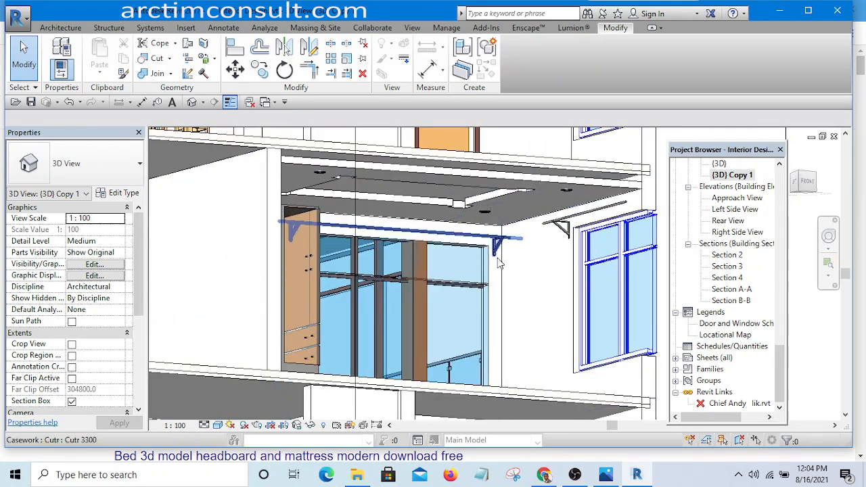
pyautogui.keyDown('shift'); pyautogui.moveTo(471, 249); pyautogui.dragTo(473, 271, button='middle'); pyautogui.keyUp('shift')
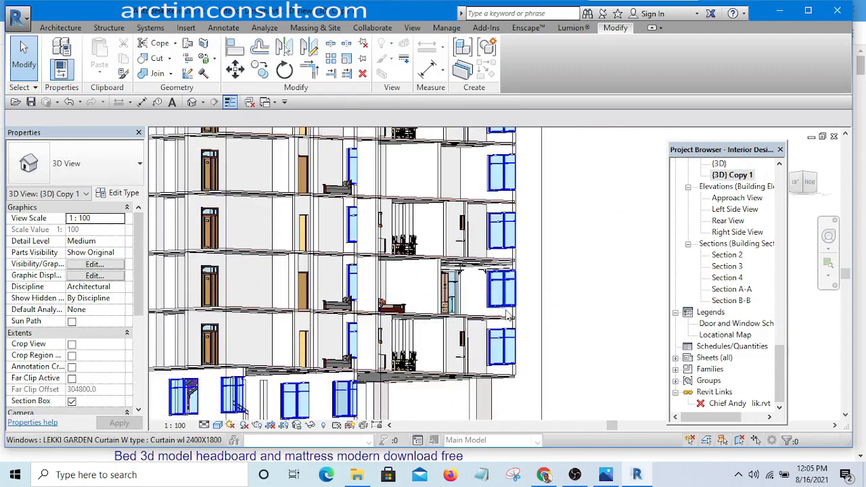
pyautogui.scroll(6, 466, 266)
pyautogui.scroll(-2, 467, 266)
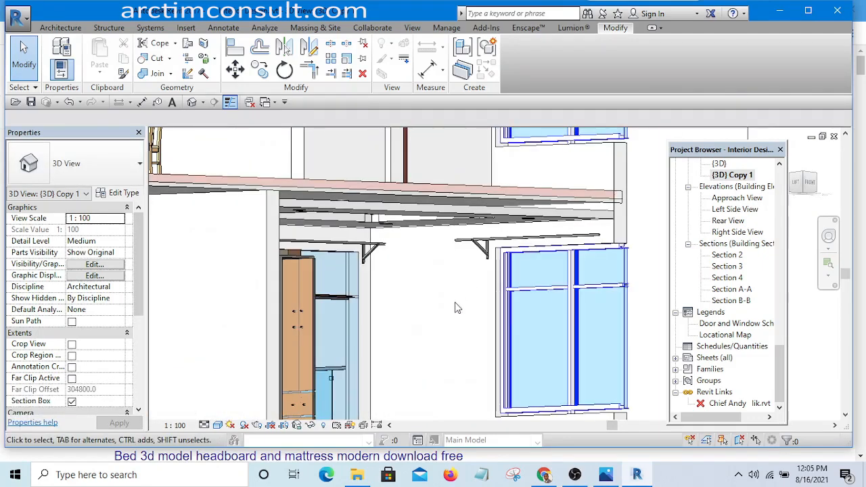
pyautogui.scroll(-3, 464, 284)
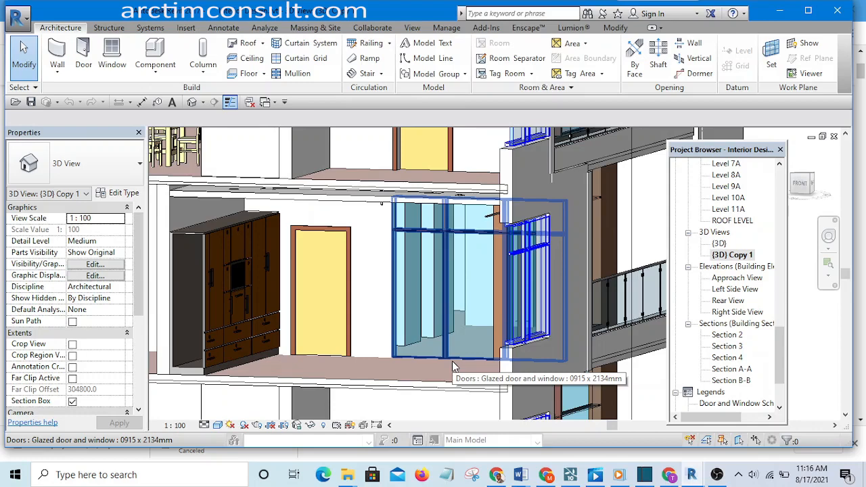
# Switch to the YouTube page in Chrome and like the Lumion 10 Tutorial (Fastest Way to Start a New Project 2021) video.
pyautogui.click(669, 475)
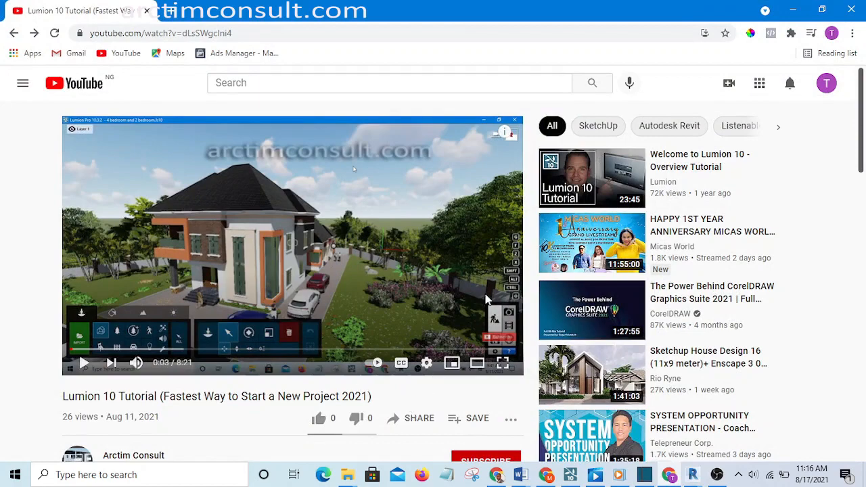
pyautogui.scroll(-3, 480, 300)
pyautogui.scroll(3, 480, 299)
pyautogui.scroll(-2, 419, 310)
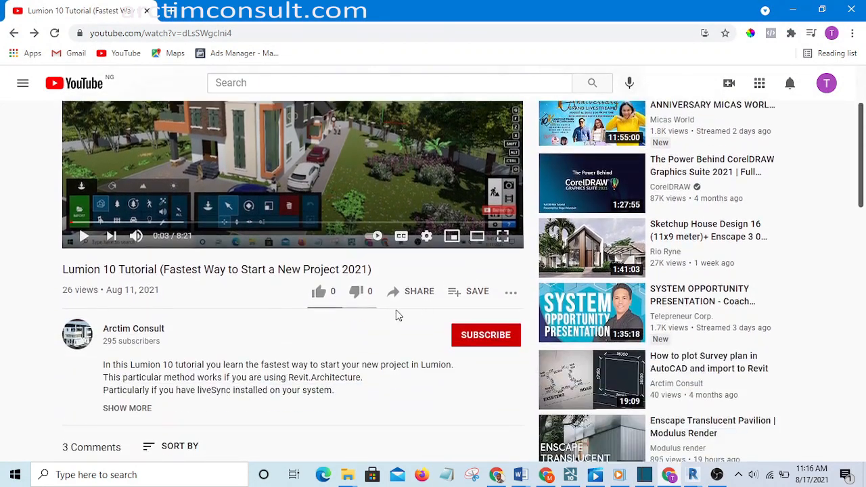
pyautogui.click(317, 293)
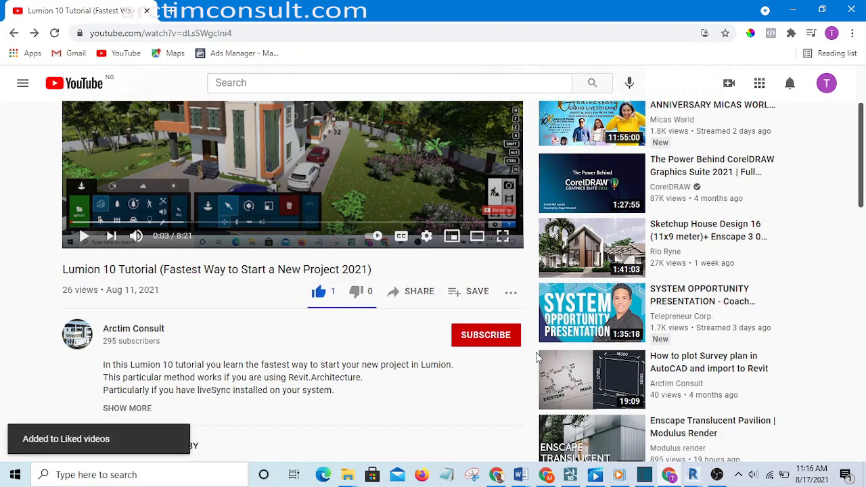
# Subscribe to the Arctim Consult channel and set its notifications to All.
pyautogui.click(476, 342)
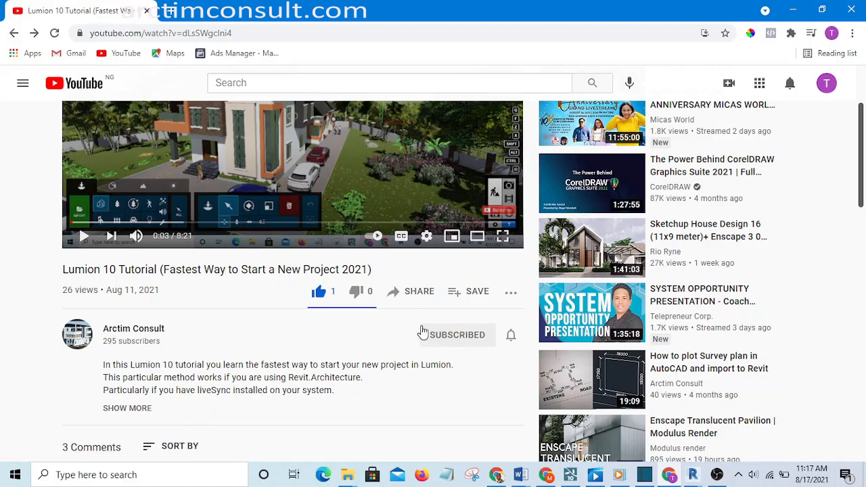
pyautogui.click(512, 340)
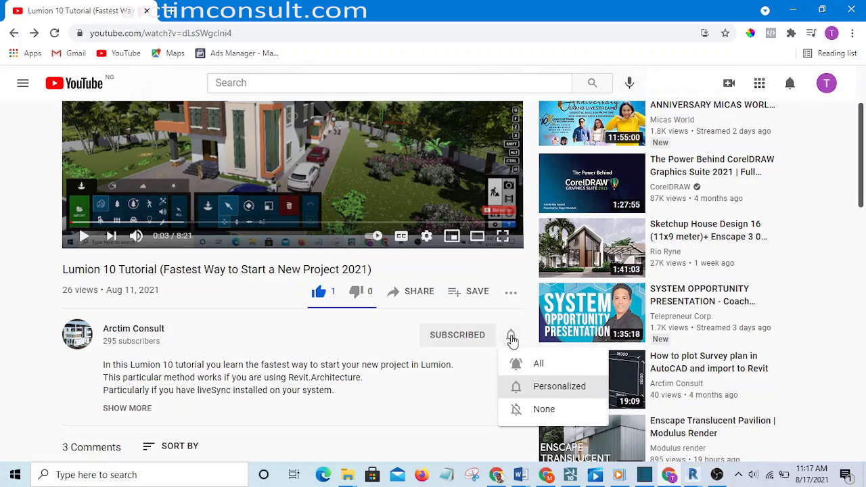
pyautogui.click(531, 363)
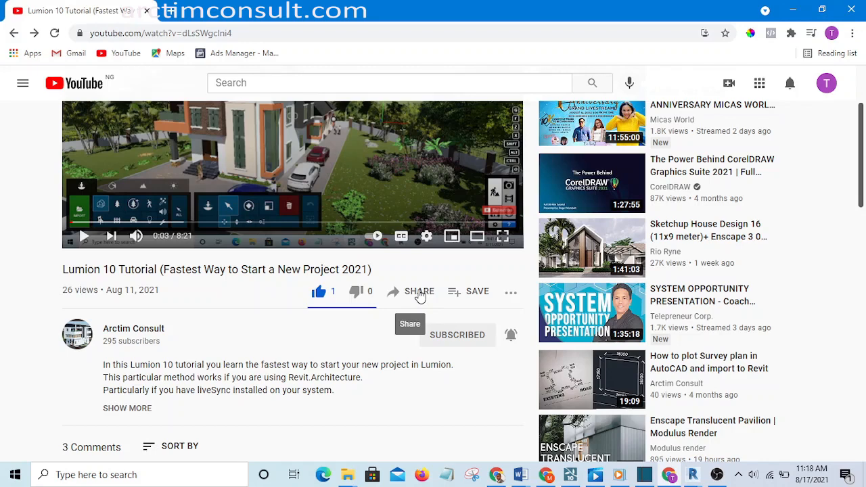
pyautogui.scroll(-2, 421, 292)
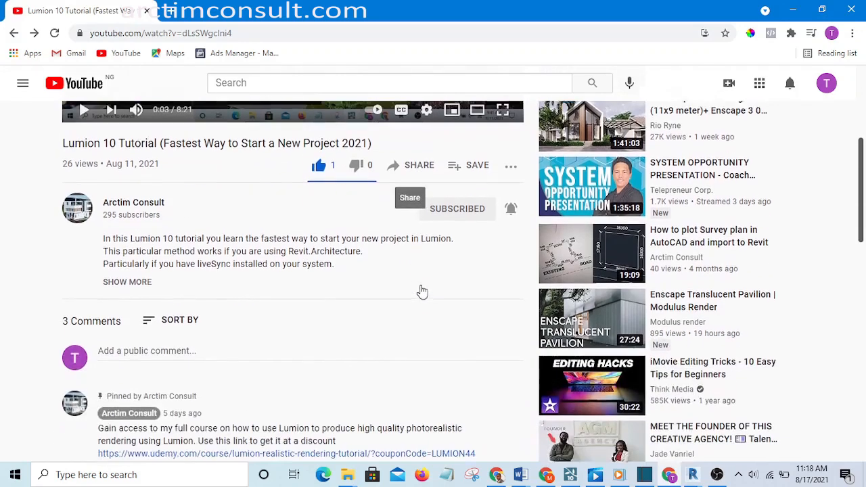
pyautogui.scroll(-2, 419, 292)
pyautogui.scroll(1, 419, 293)
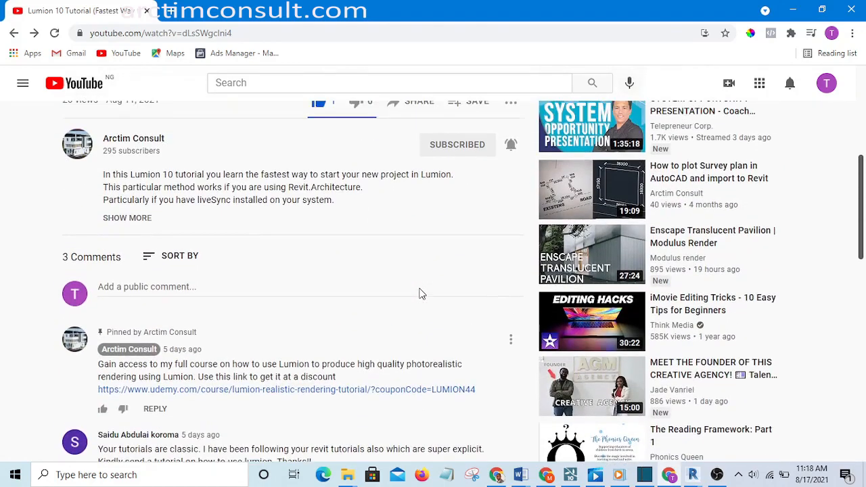
pyautogui.scroll(1, 420, 288)
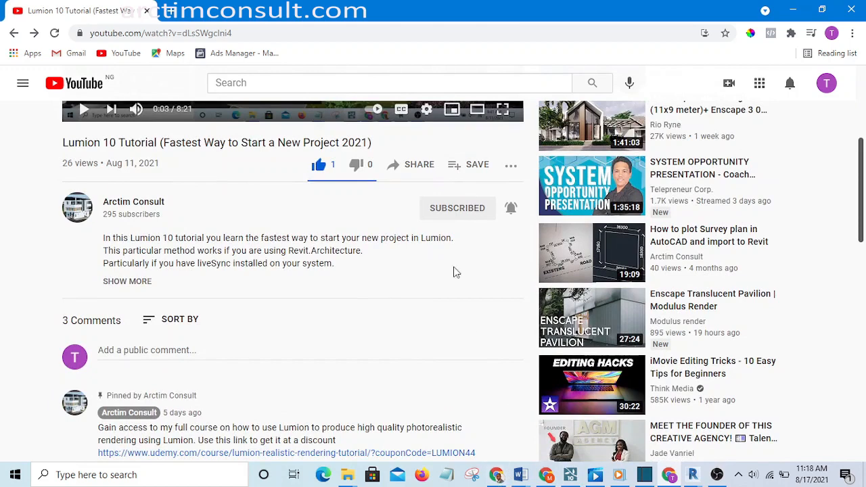
# Open the website arctimconsult.com in a new browser tab.
pyautogui.click(171, 12)
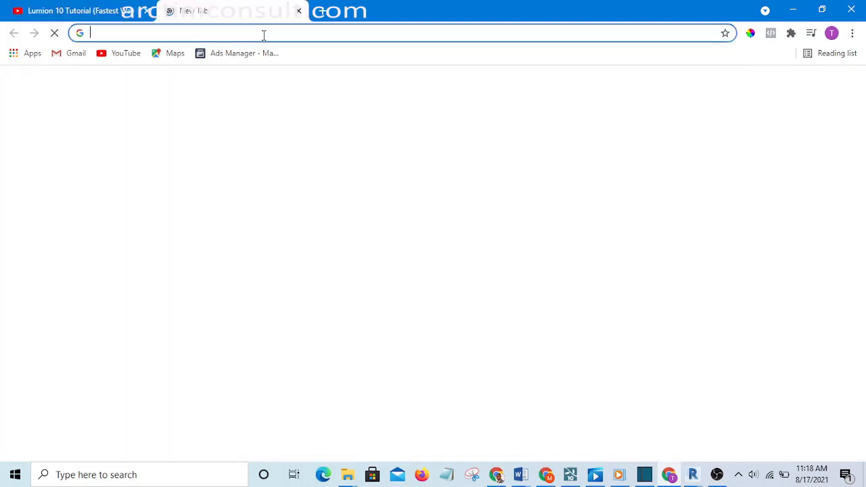
pyautogui.click(263, 34)
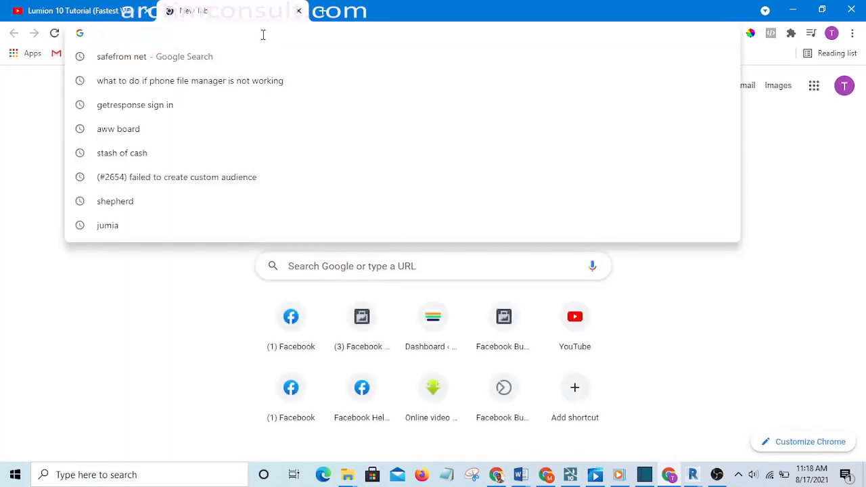
pyautogui.write('arct')
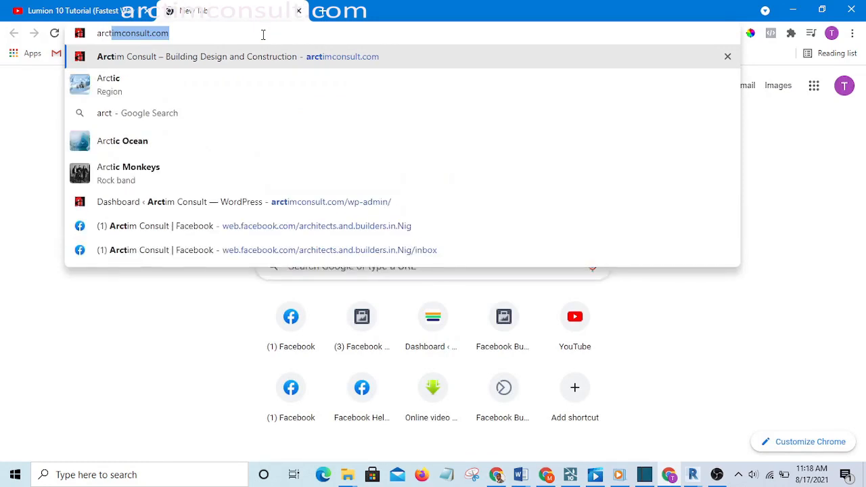
pyautogui.press('Right')
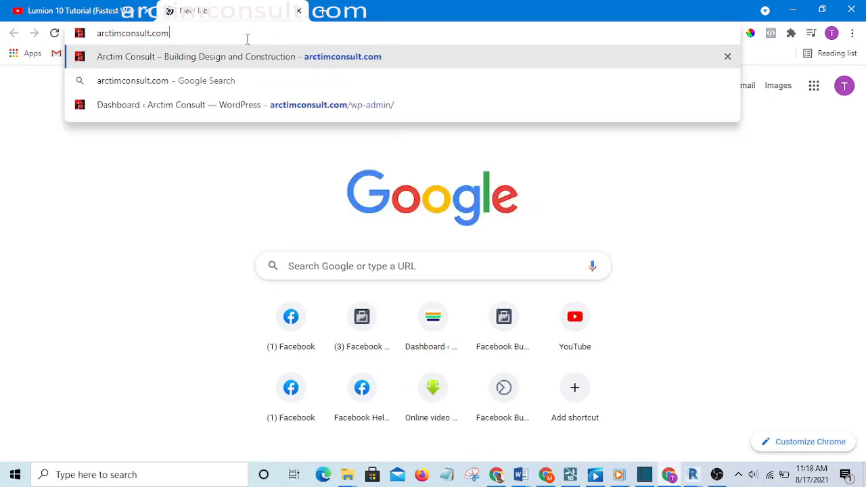
pyautogui.press('Return')
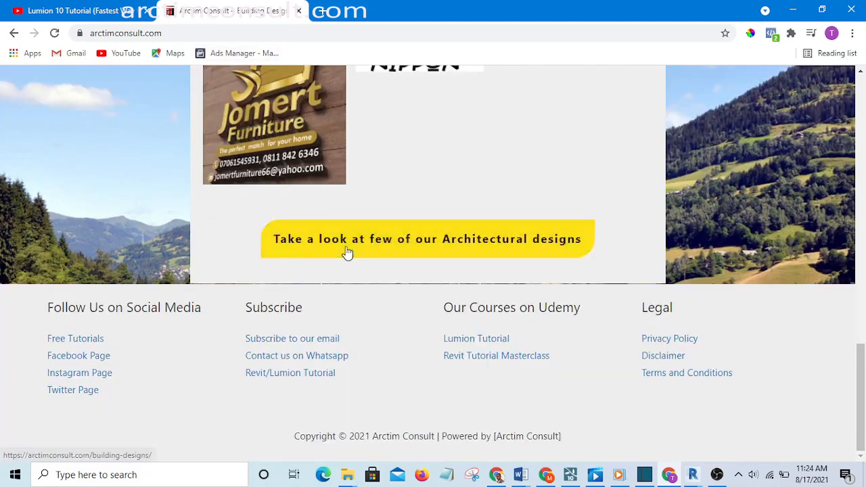
# Open the footer's Revit/Lumion Tutorial link in a new browser tab and switch to that tab.
pyautogui.rightClick(269, 377)
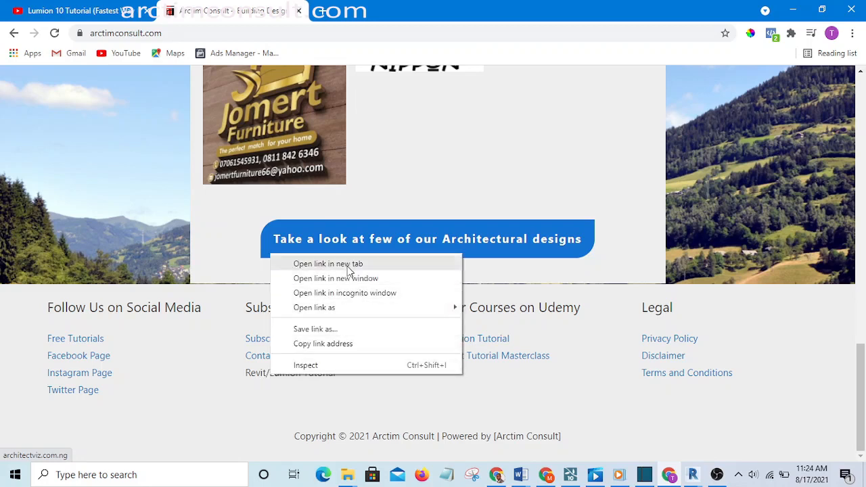
pyautogui.click(349, 269)
pyautogui.click(387, 12)
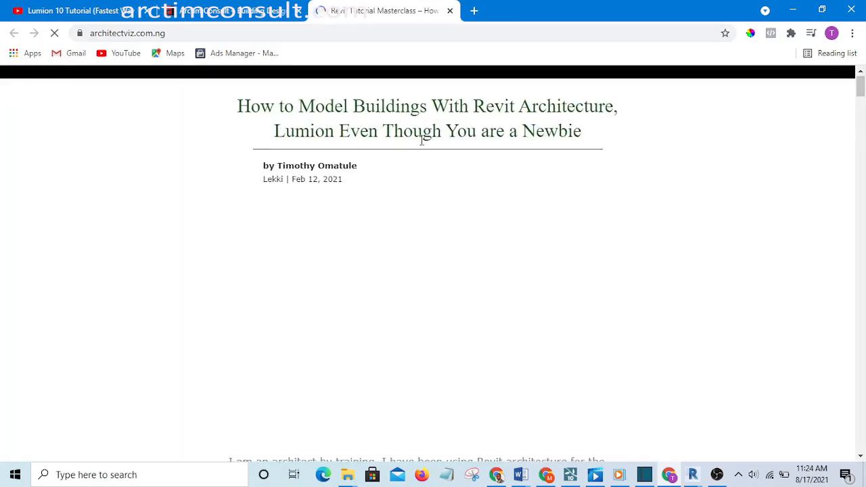
# Read through the Revit Tutorial Masterclass page, examining the Basic, Standard and Private plans, their payment options and the course questions.
pyautogui.scroll(-15, 427, 157)
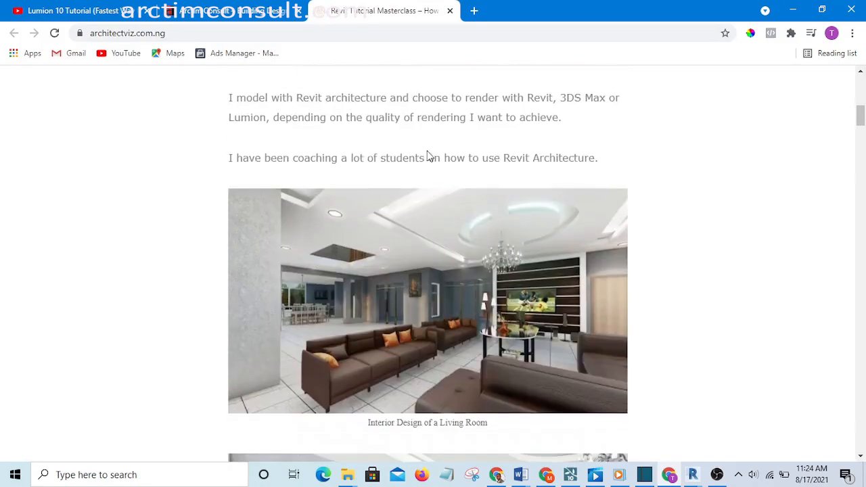
pyautogui.scroll(-20, 426, 156)
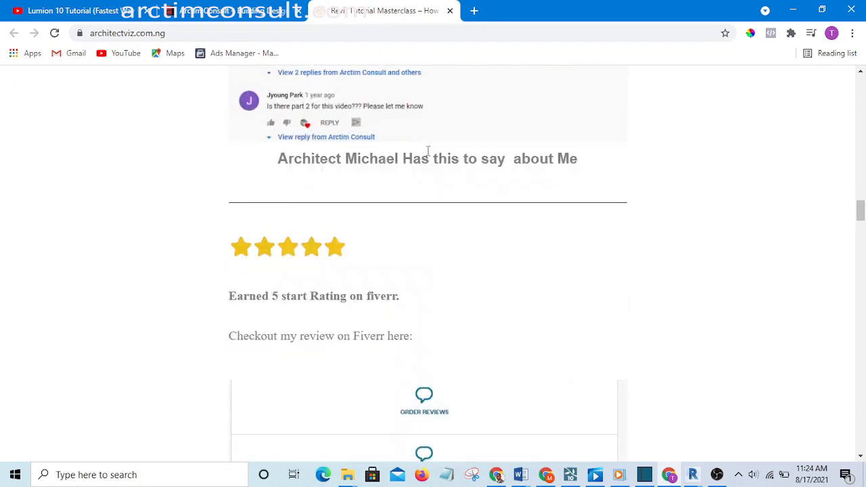
pyautogui.scroll(-20, 427, 151)
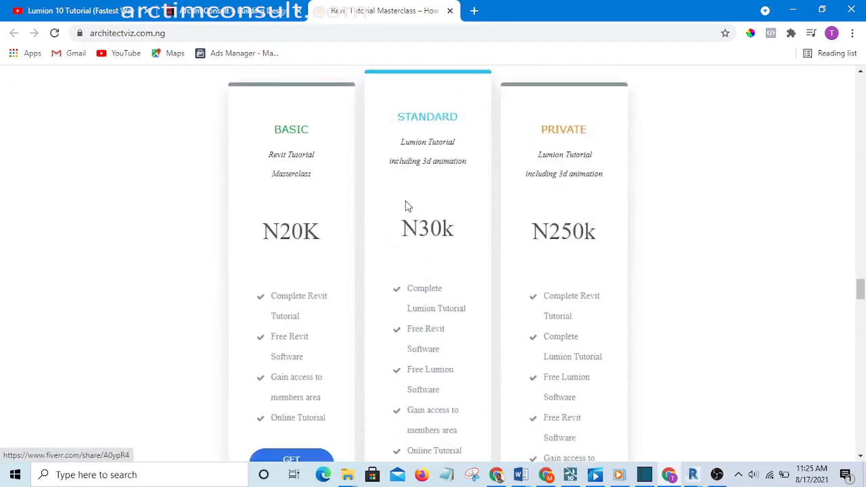
pyautogui.scroll(-2, 377, 191)
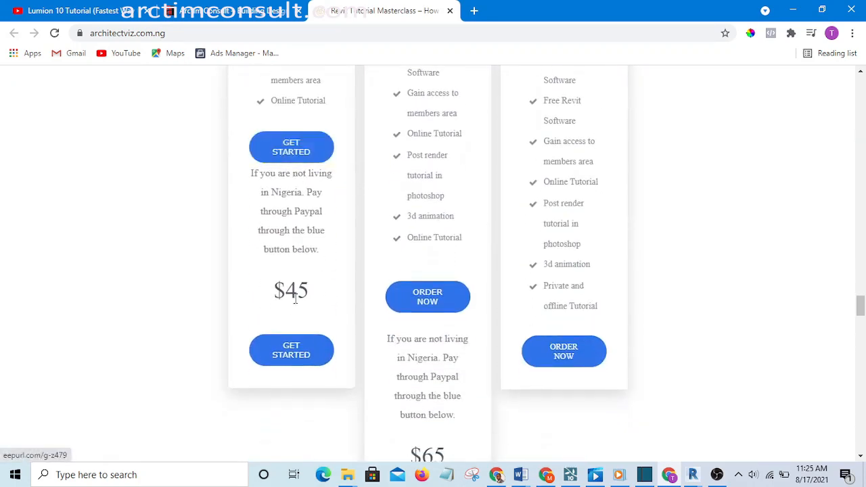
pyautogui.scroll(2, 300, 281)
pyautogui.scroll(-1, 301, 276)
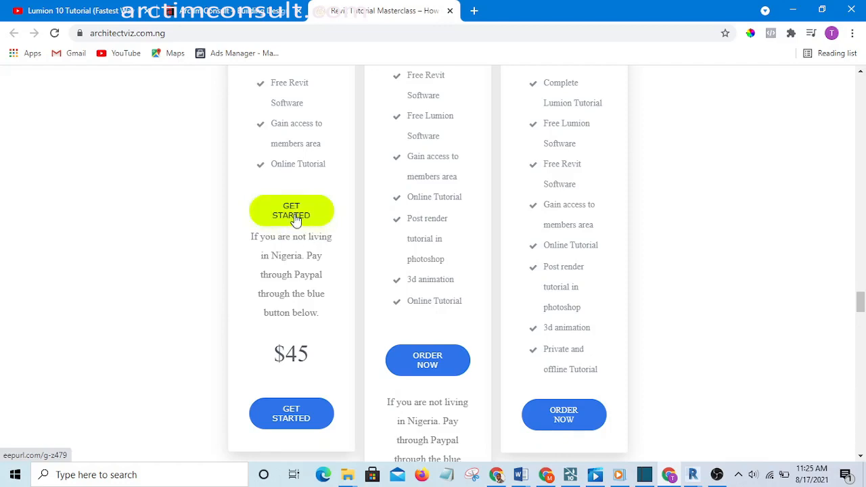
pyautogui.scroll(-1, 301, 208)
pyautogui.scroll(-1, 301, 209)
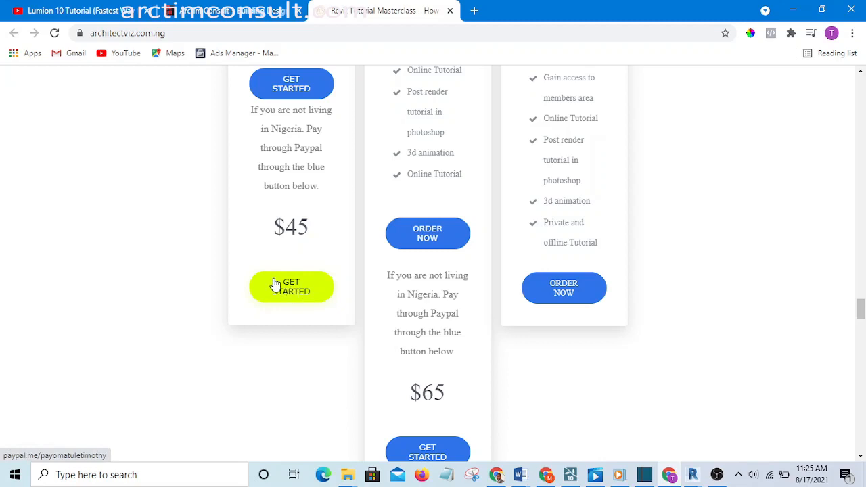
pyautogui.scroll(5, 278, 286)
pyautogui.scroll(4, 349, 284)
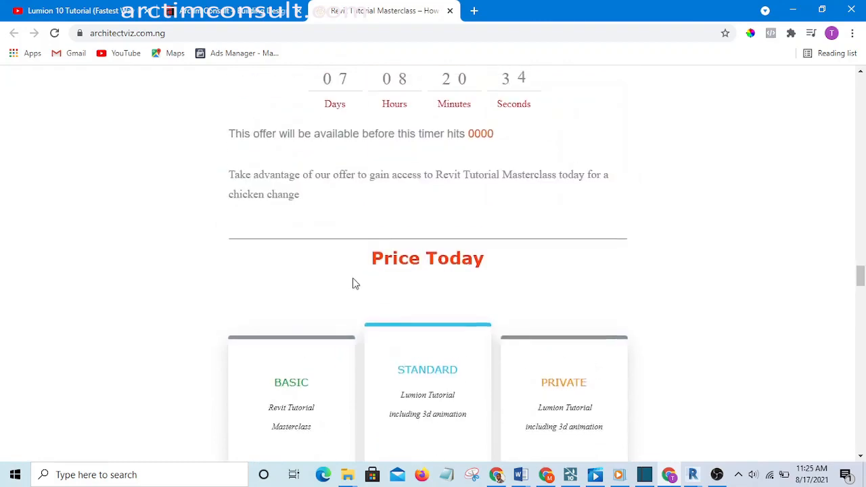
pyautogui.scroll(-3, 278, 275)
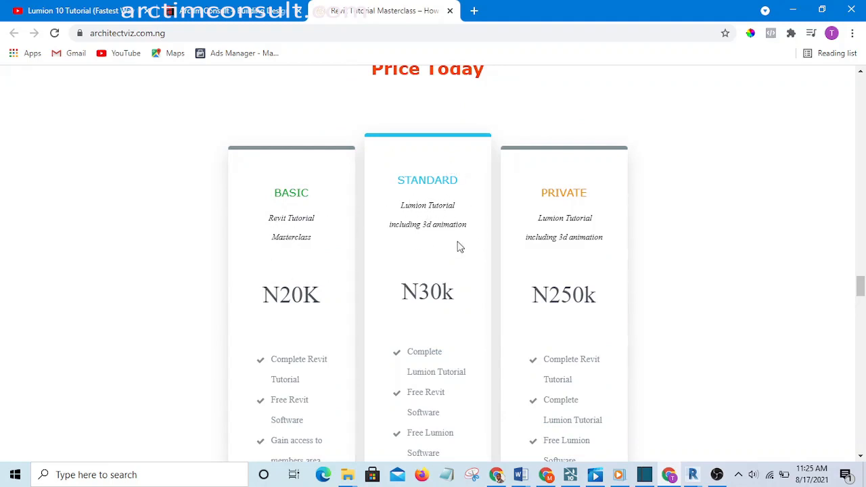
pyautogui.scroll(-20, 436, 277)
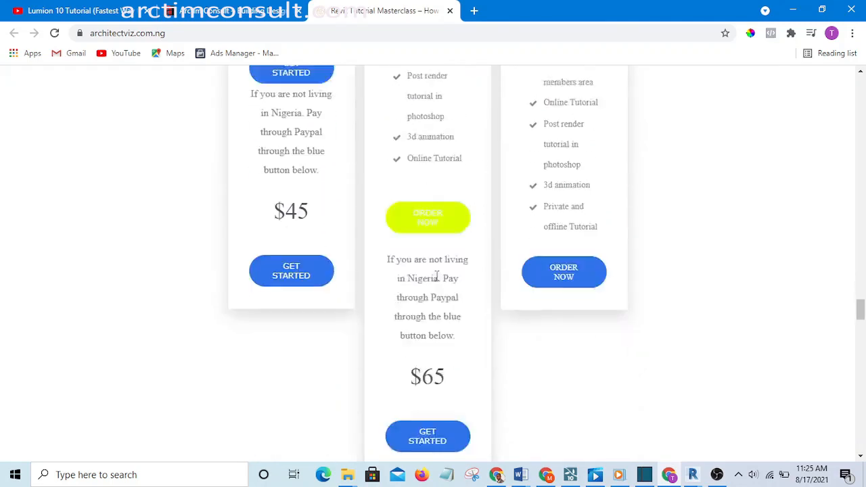
pyautogui.scroll(-3, 435, 275)
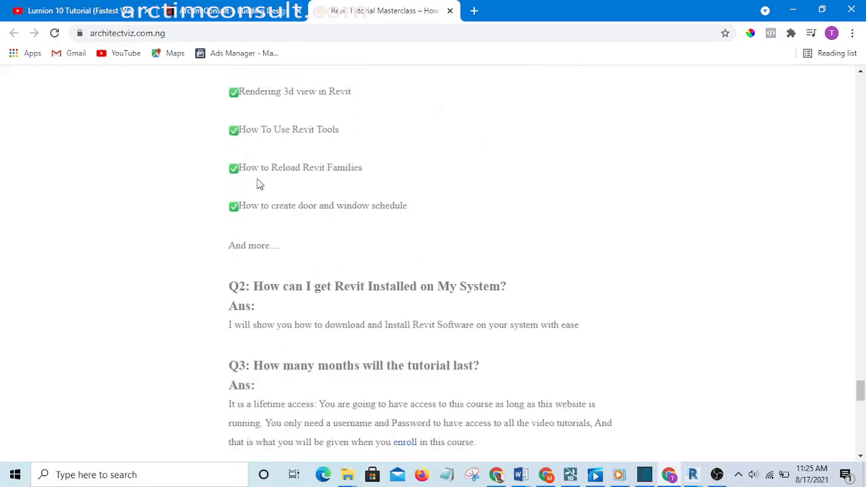
# Return to the Lumion 10 Tutorial video page and bring its public comment box into view.
pyautogui.click(233, 10)
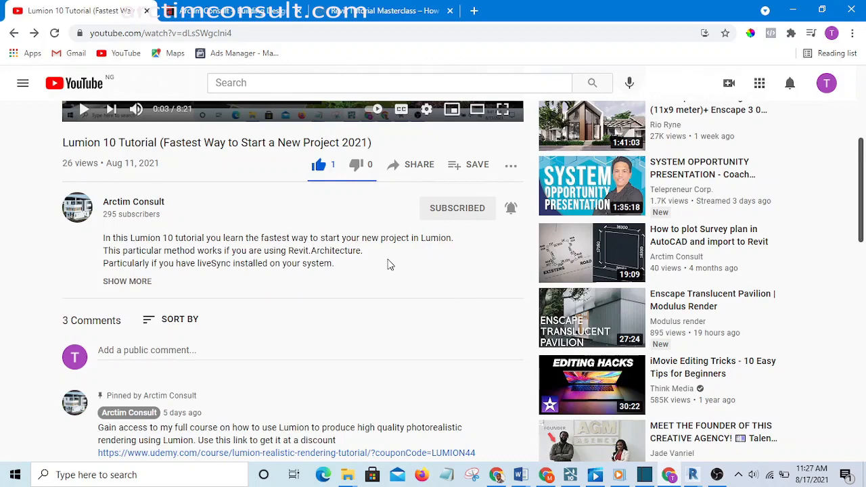
pyautogui.scroll(-1, 241, 243)
pyautogui.scroll(3, 231, 250)
pyautogui.scroll(2, 231, 250)
pyautogui.scroll(-2, 243, 270)
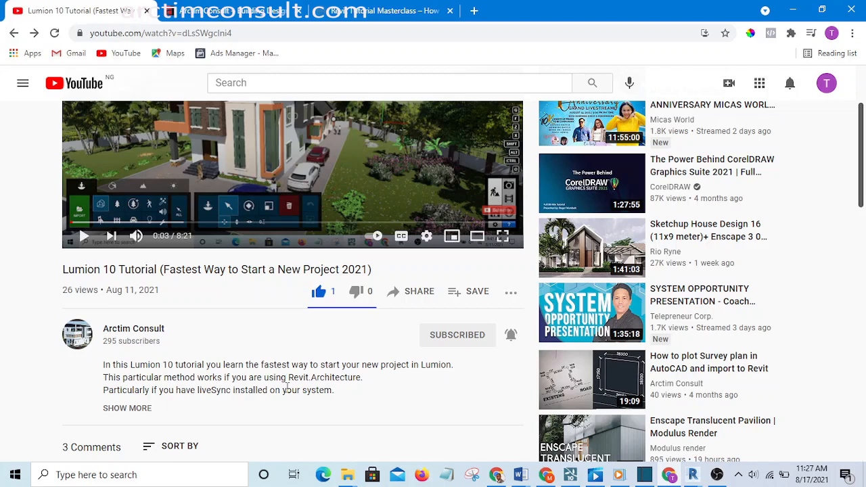
pyautogui.scroll(-3, 286, 387)
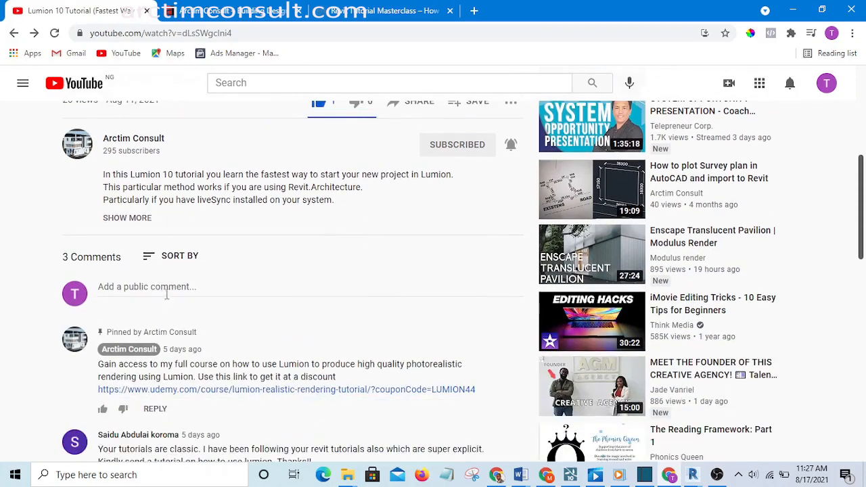
pyautogui.click(182, 284)
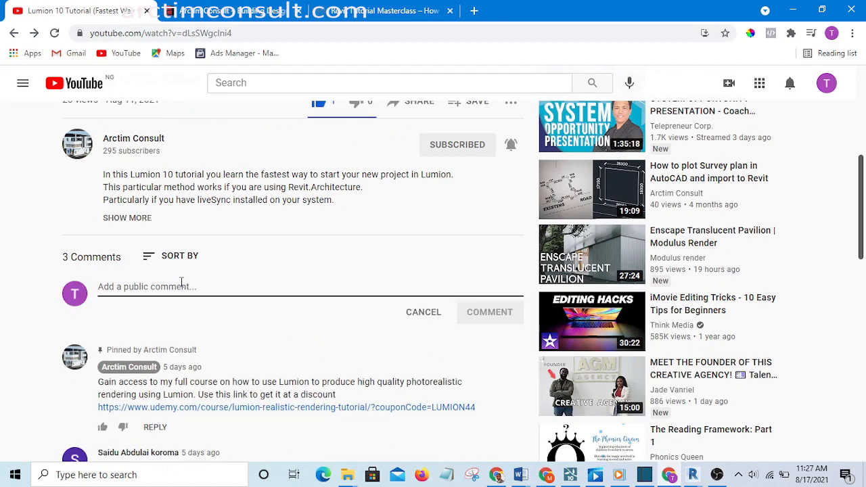
pyautogui.write('ma')
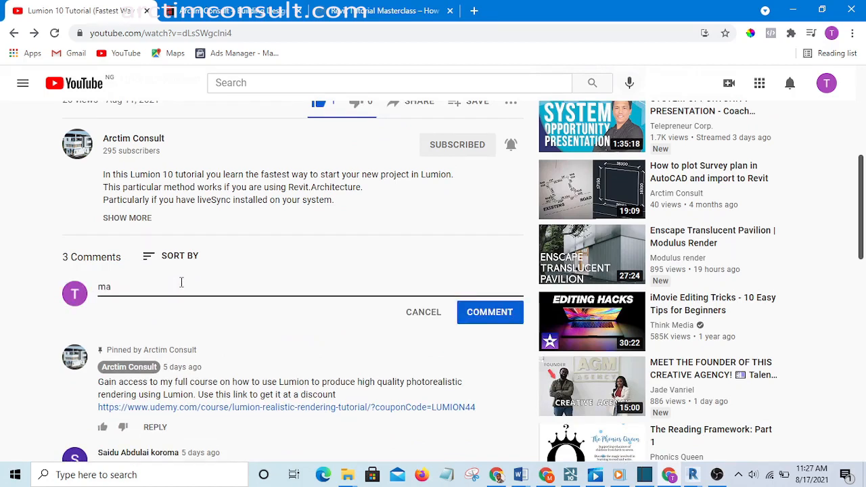
pyautogui.press('BackSpace')
pyautogui.press('BackSpace')
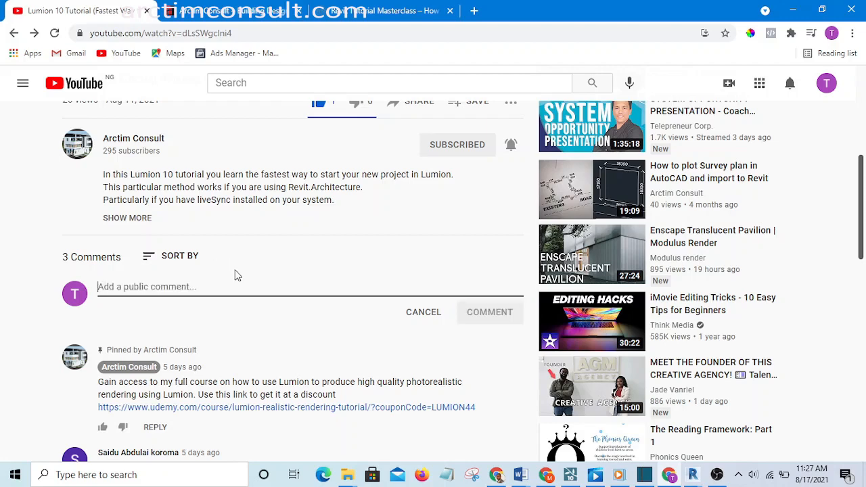
# Look through the video's comments, including the pinned comment with the Udemy course link.
pyautogui.scroll(-2, 302, 325)
pyautogui.scroll(1, 304, 328)
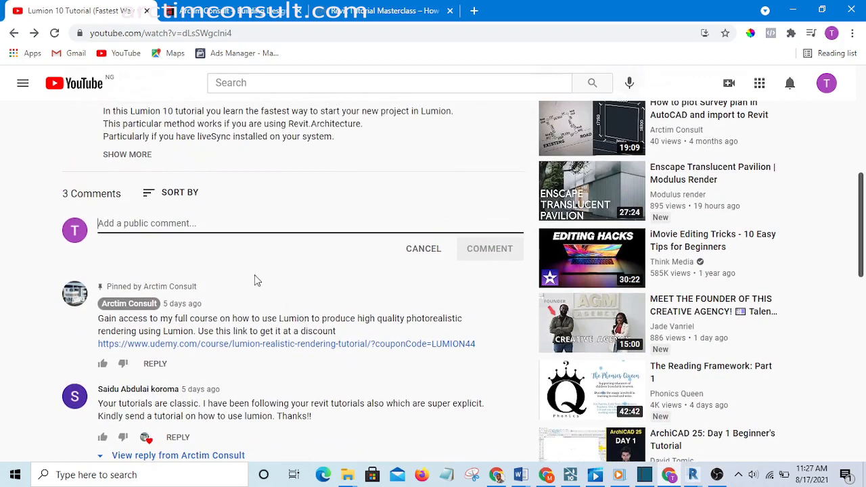
pyautogui.scroll(-1, 234, 284)
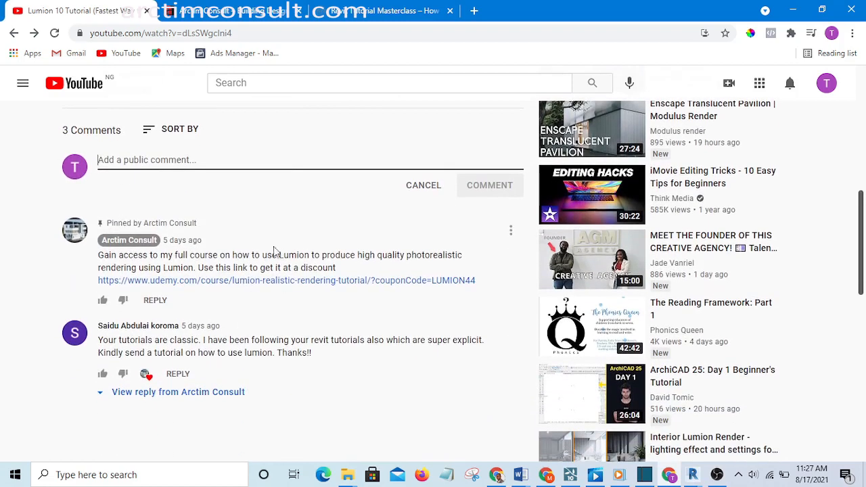
pyautogui.scroll(-1, 223, 230)
pyautogui.scroll(3, 203, 270)
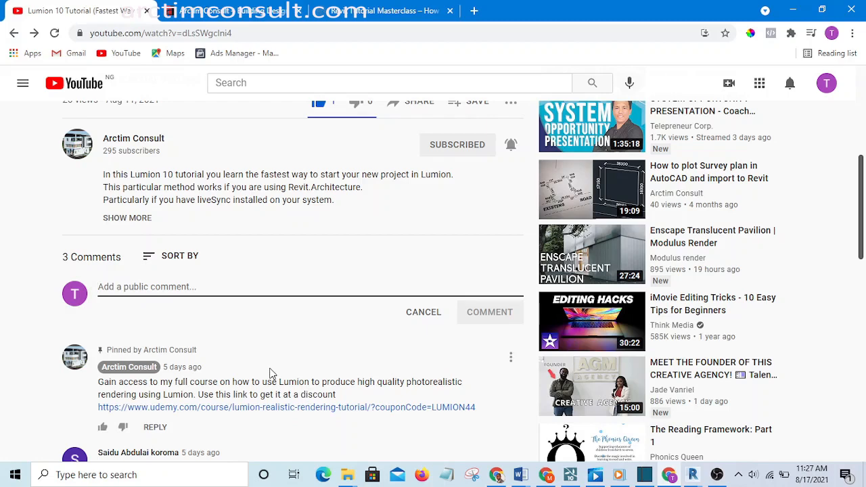
pyautogui.scroll(1, 269, 374)
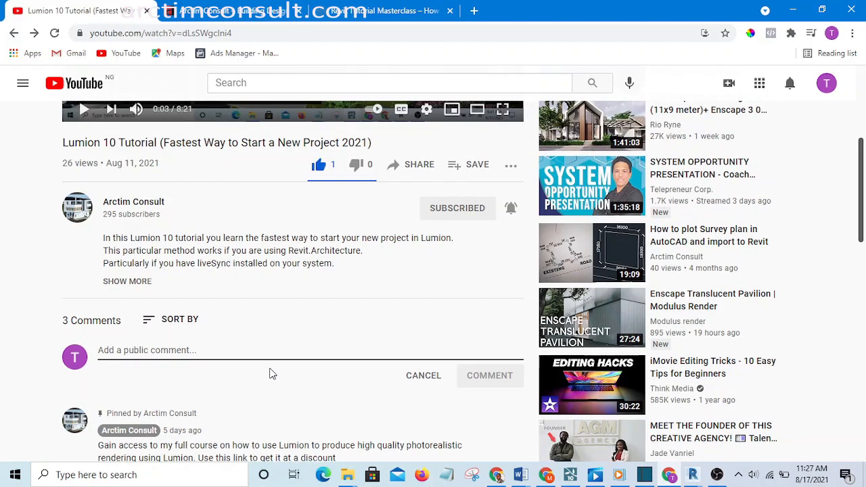